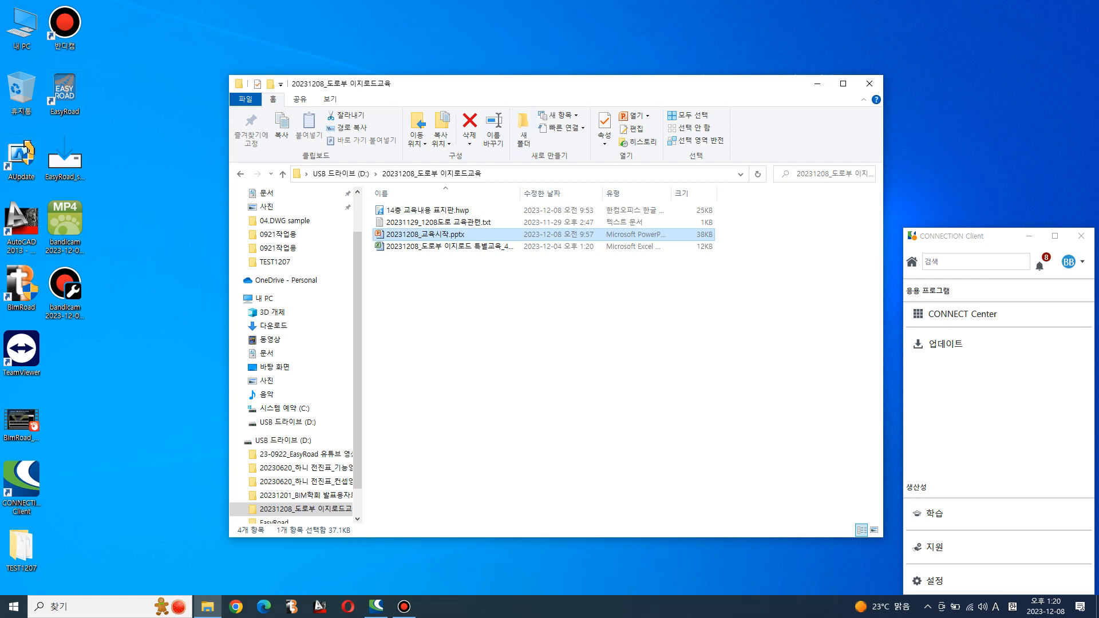
pyautogui.moveTo(550, 84); pyautogui.dragTo(585, 112)
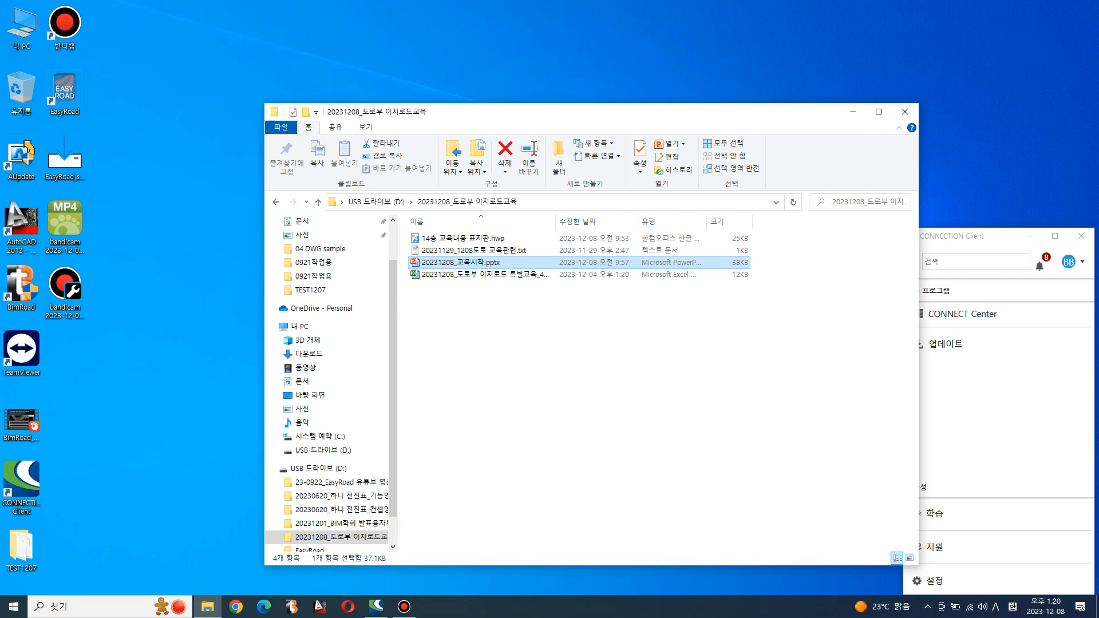
pyautogui.moveTo(585, 112); pyautogui.dragTo(533, 115)
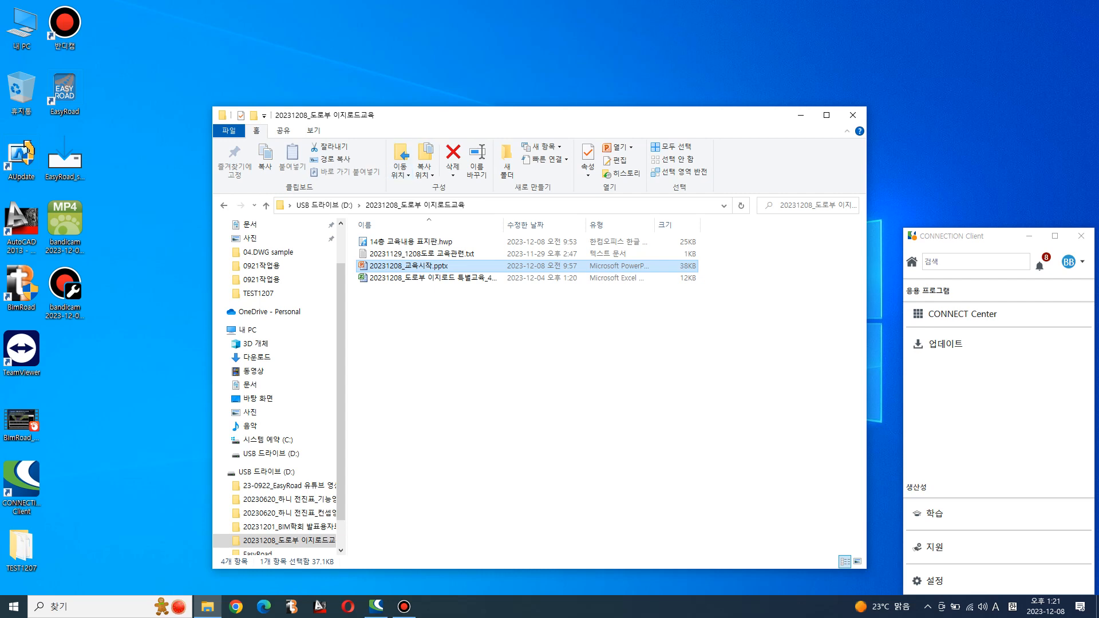
pyautogui.moveTo(418, 115); pyautogui.dragTo(400, 31)
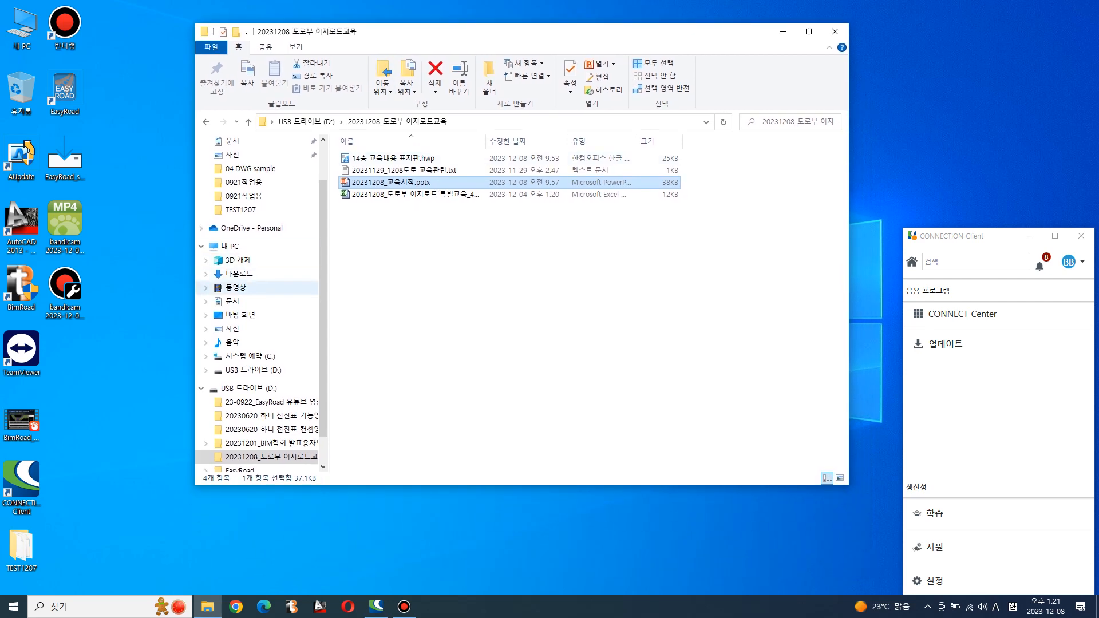
# Launch BimRoad from the desktop, allow it to make changes to the device, and create a new project
pyautogui.click(146, 328)
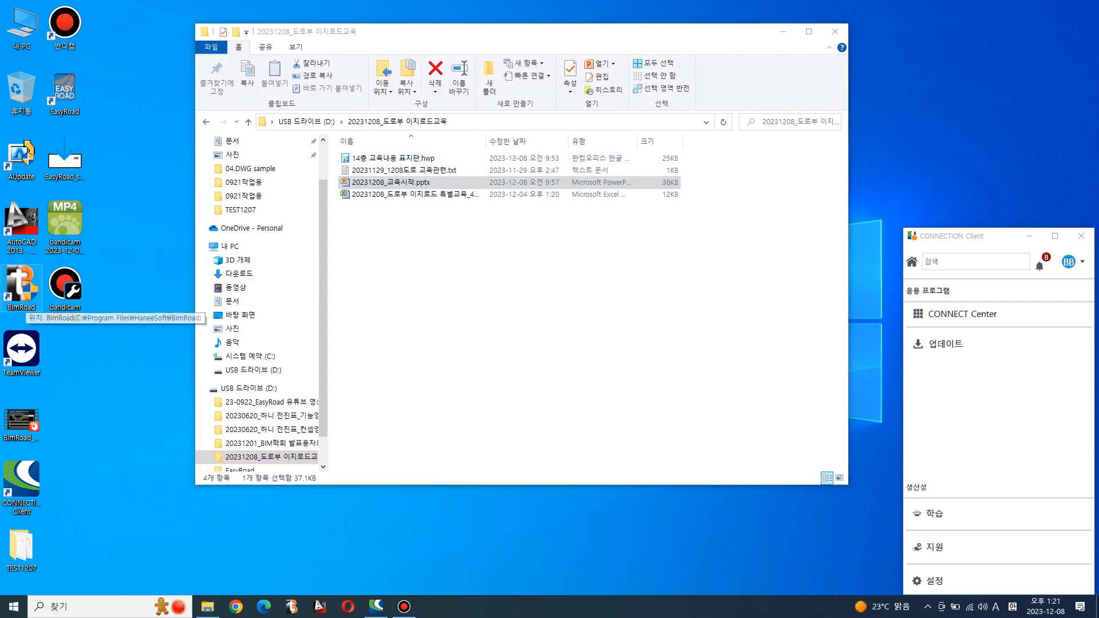
pyautogui.doubleClick(21, 286)
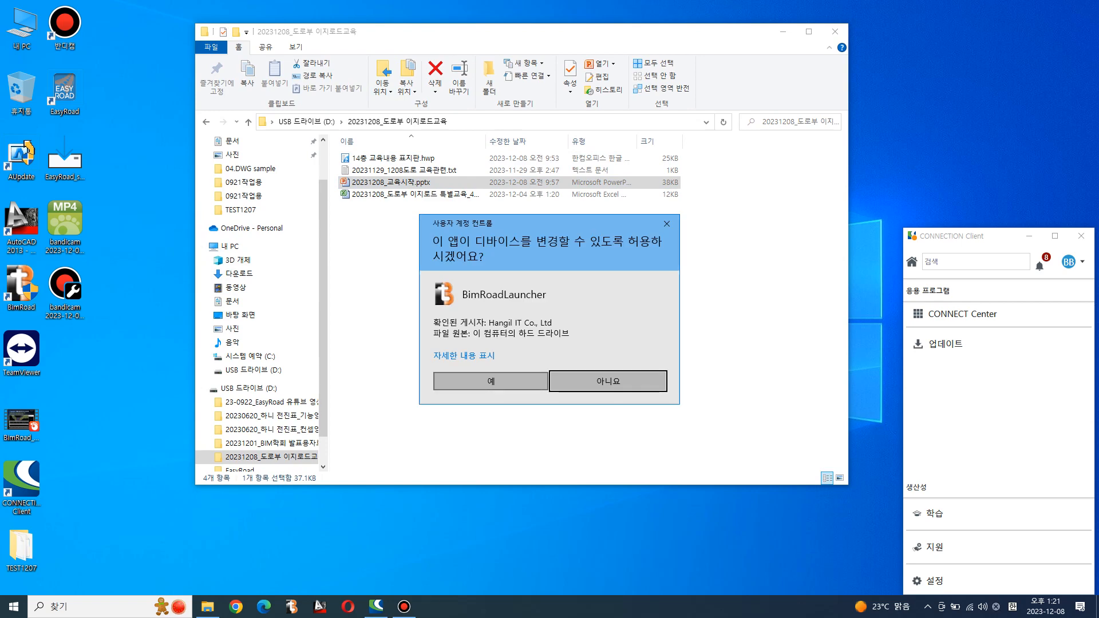
pyautogui.click(491, 381)
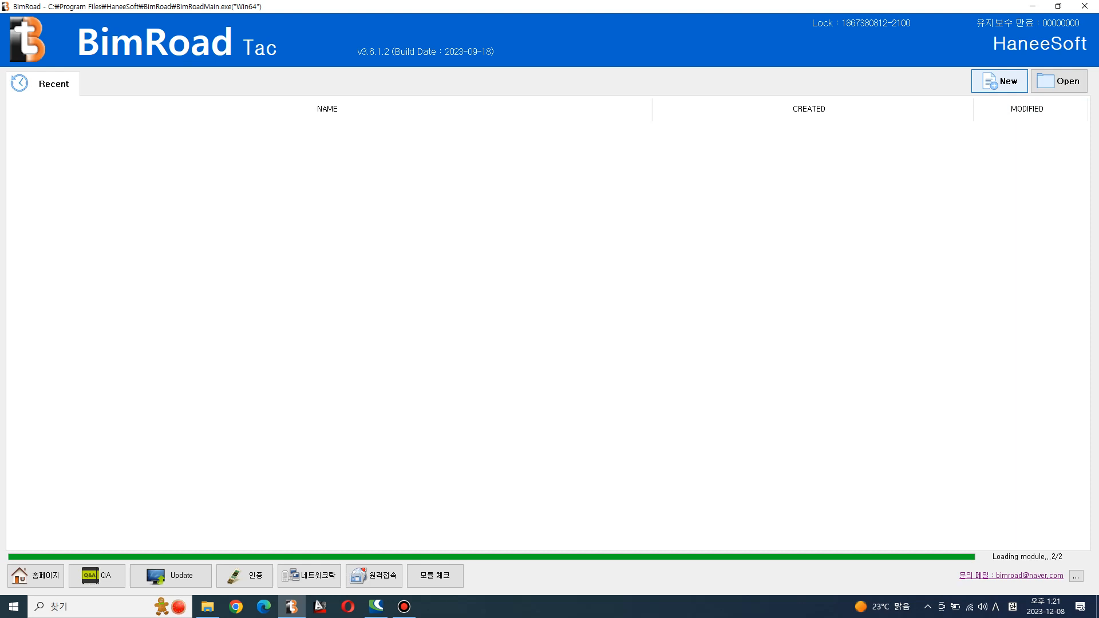
pyautogui.click(1000, 81)
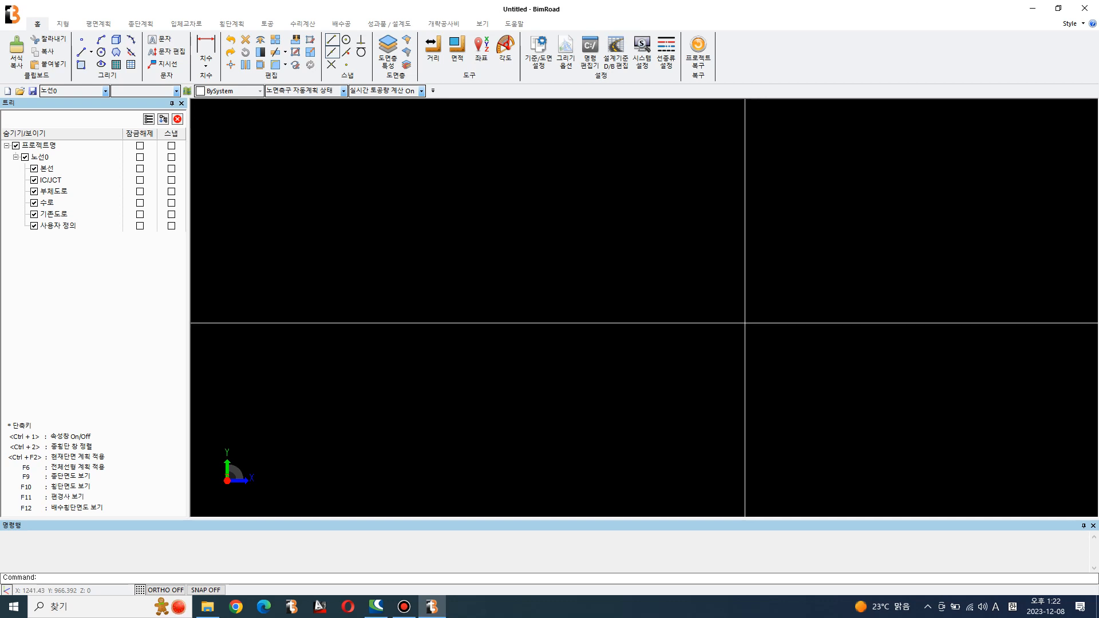
# Import the digital map 현황1000도.dwg from the TEST1207 folder into the project
pyautogui.click(63, 24)
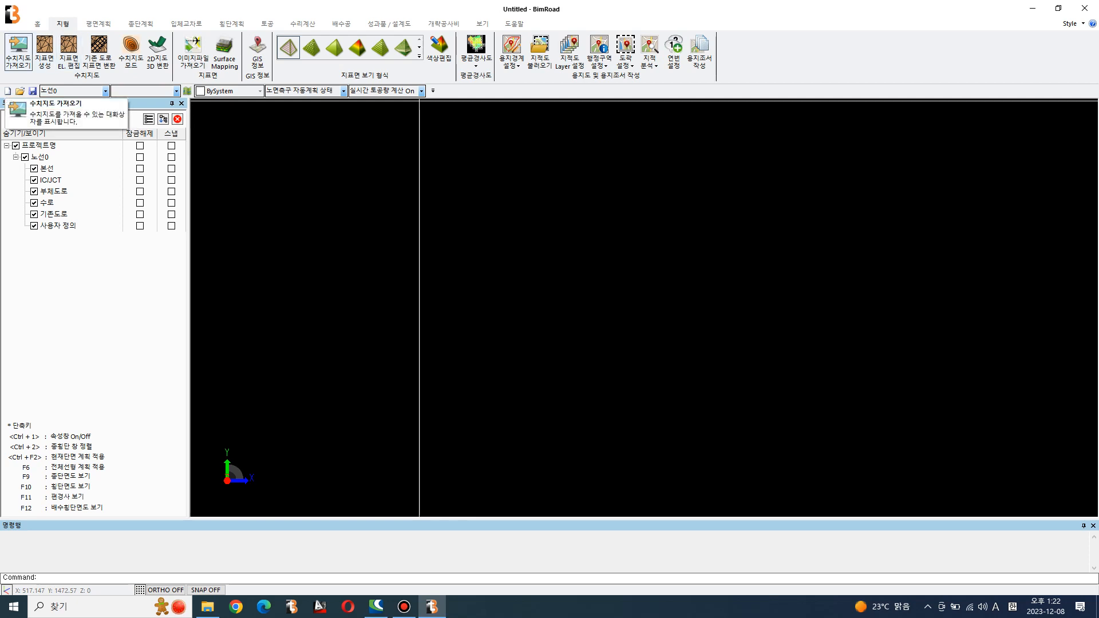
pyautogui.click(18, 50)
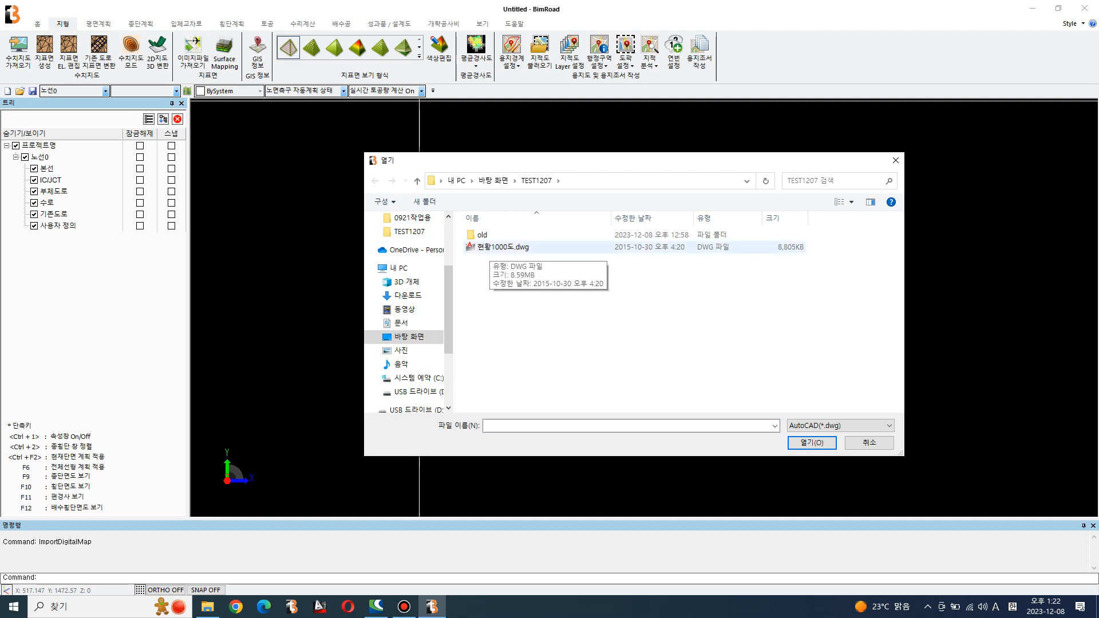
pyautogui.doubleClick(498, 247)
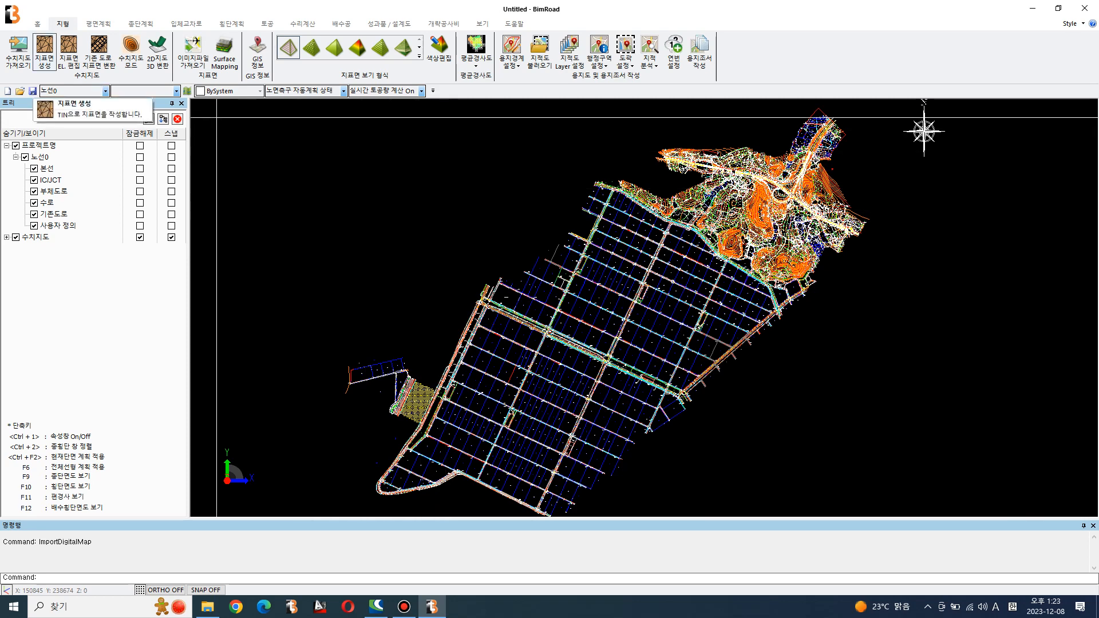
# Start creating a ground surface from Map1 and pick a spot elevation and contour lines to select the Point, 콘타-1M and 콘타-5M layers
pyautogui.click(45, 55)
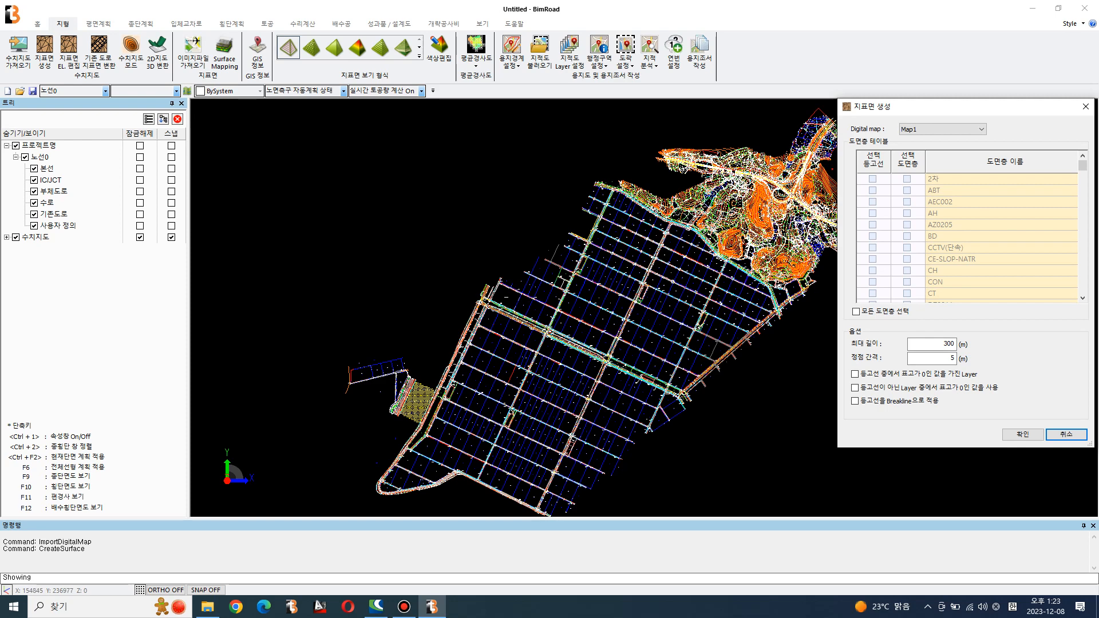
pyautogui.scroll(3, 779, 224)
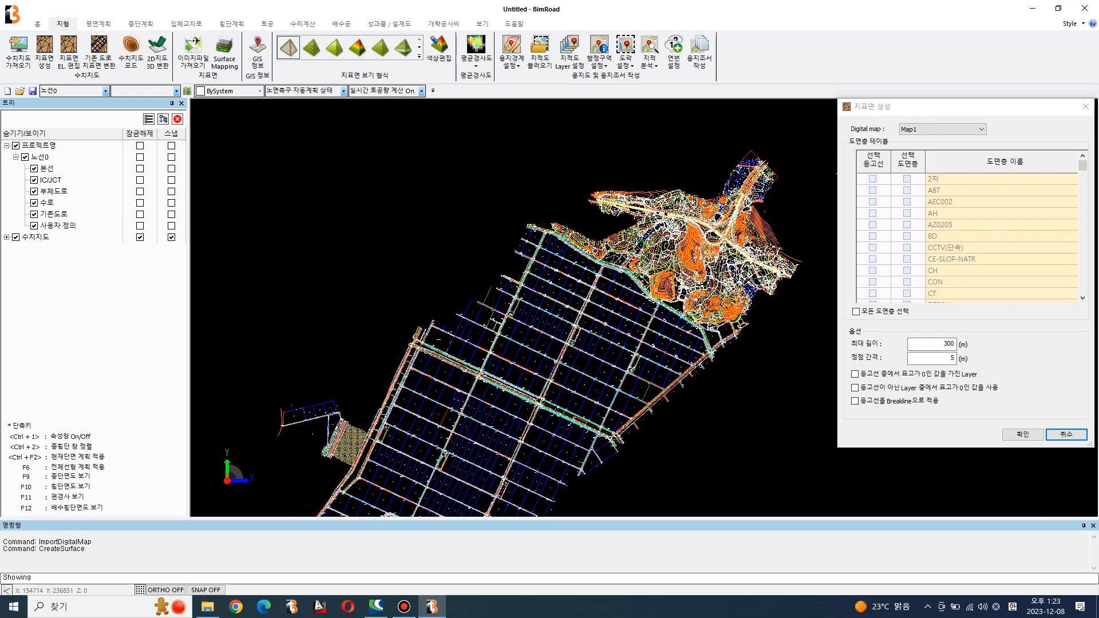
pyautogui.scroll(2, 636, 264)
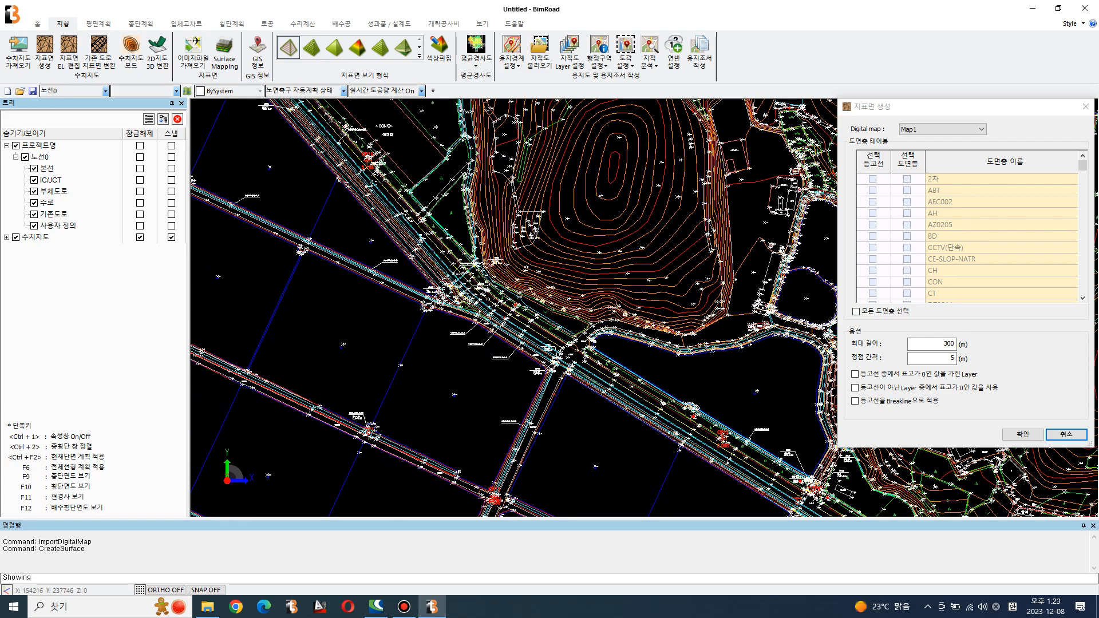
pyautogui.scroll(3, 635, 264)
pyautogui.scroll(3, 559, 219)
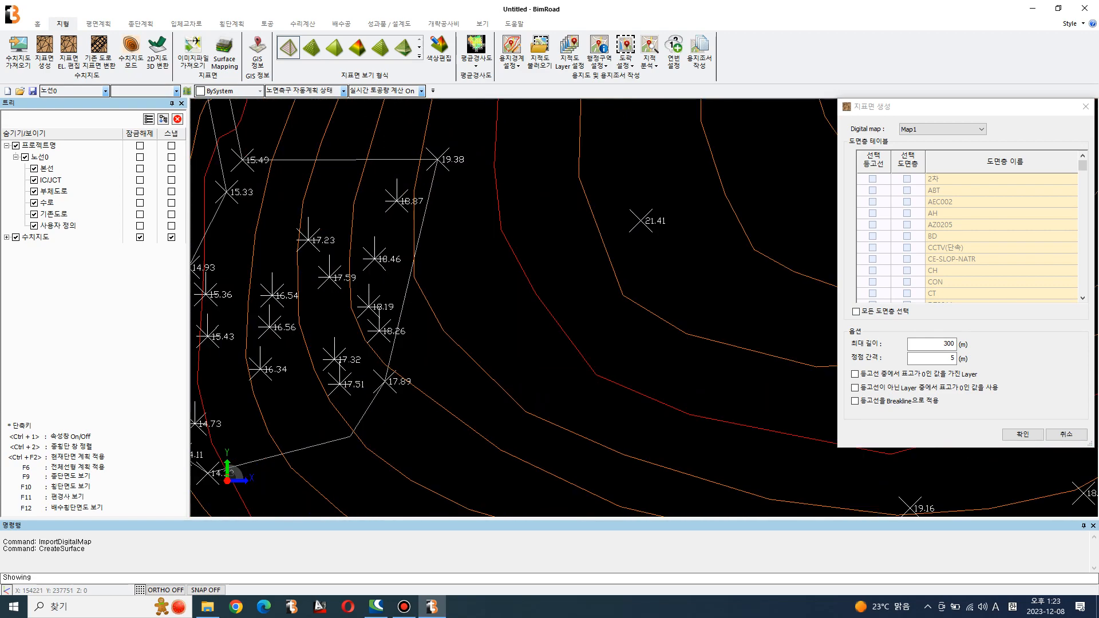
pyautogui.click(641, 221)
pyautogui.click(603, 239)
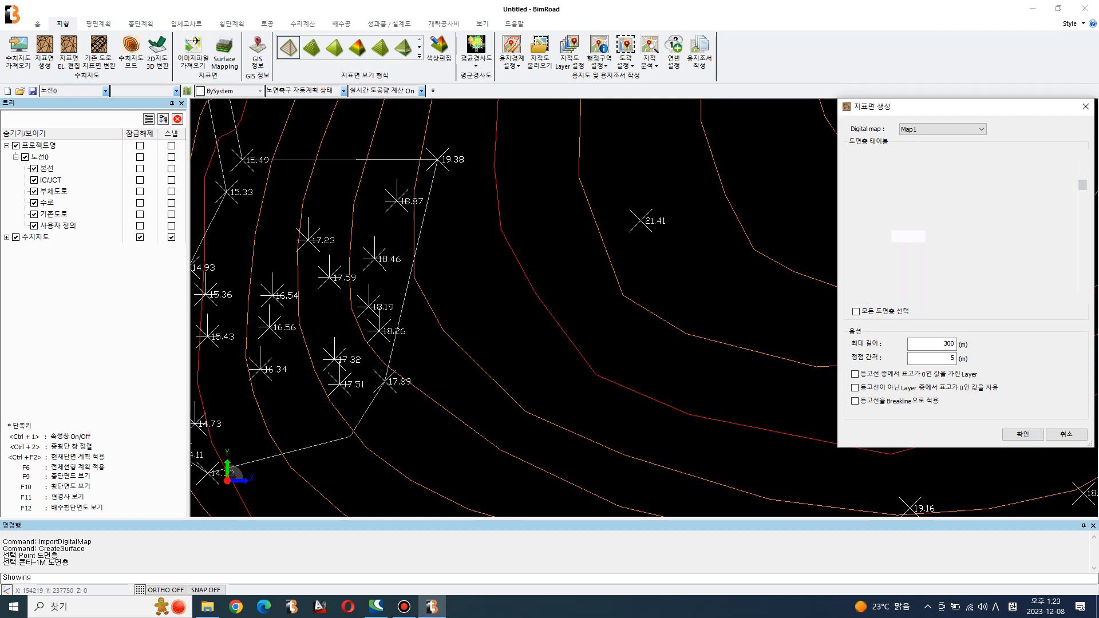
pyautogui.click(514, 253)
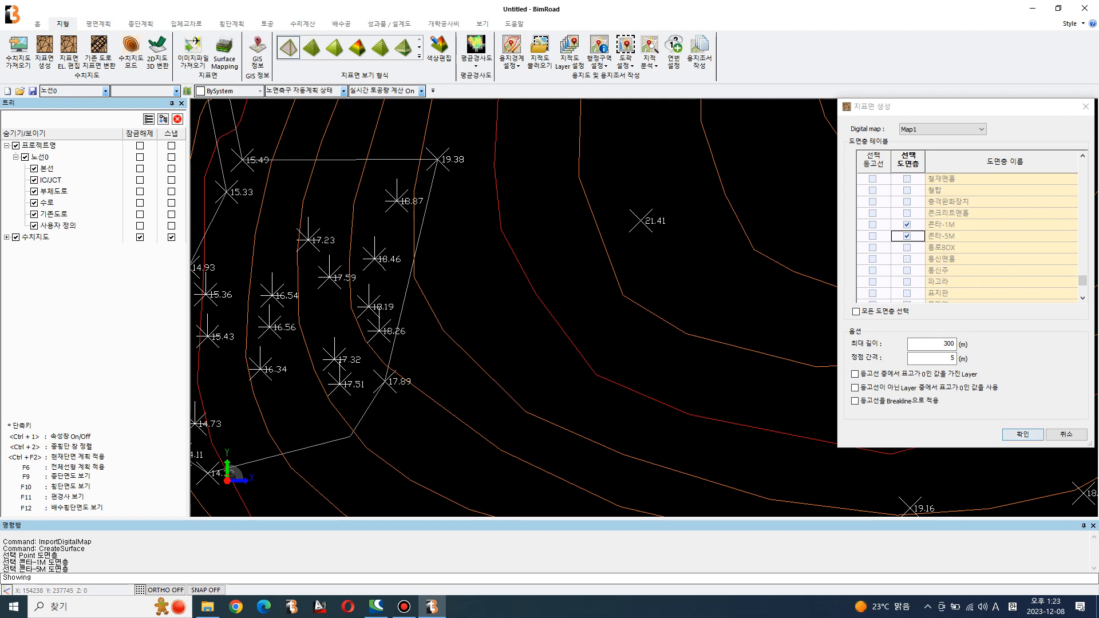
# Mark 콘타-1M and 콘타-5M as contour layers, apply contours as breaklines, and generate the TIN surface without saving it to a file
pyautogui.click(873, 236)
pyautogui.click(873, 225)
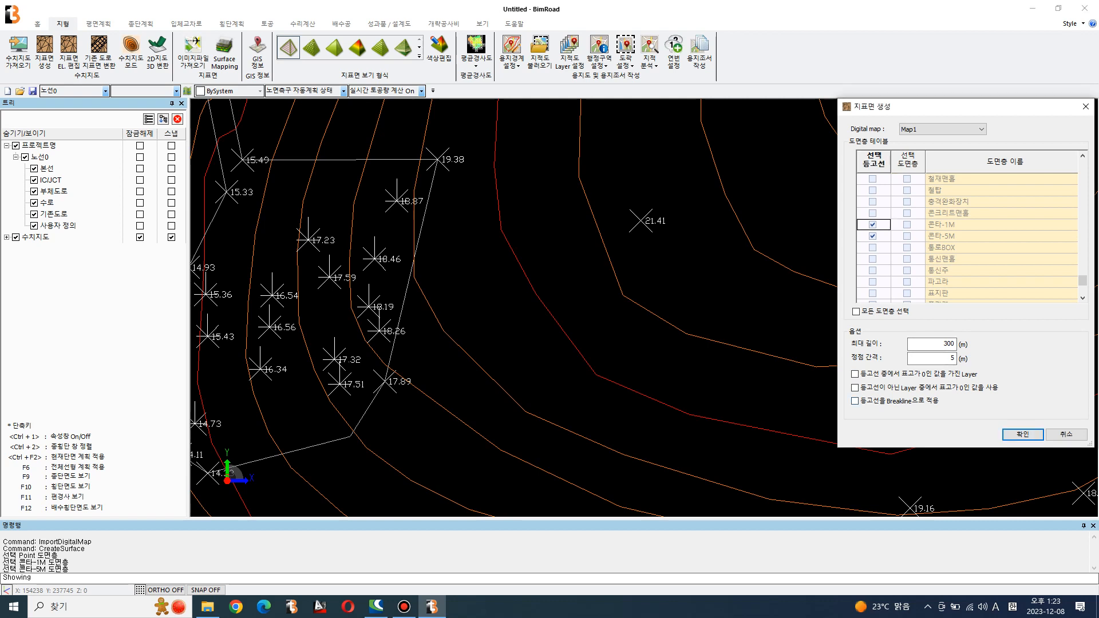
pyautogui.click(855, 401)
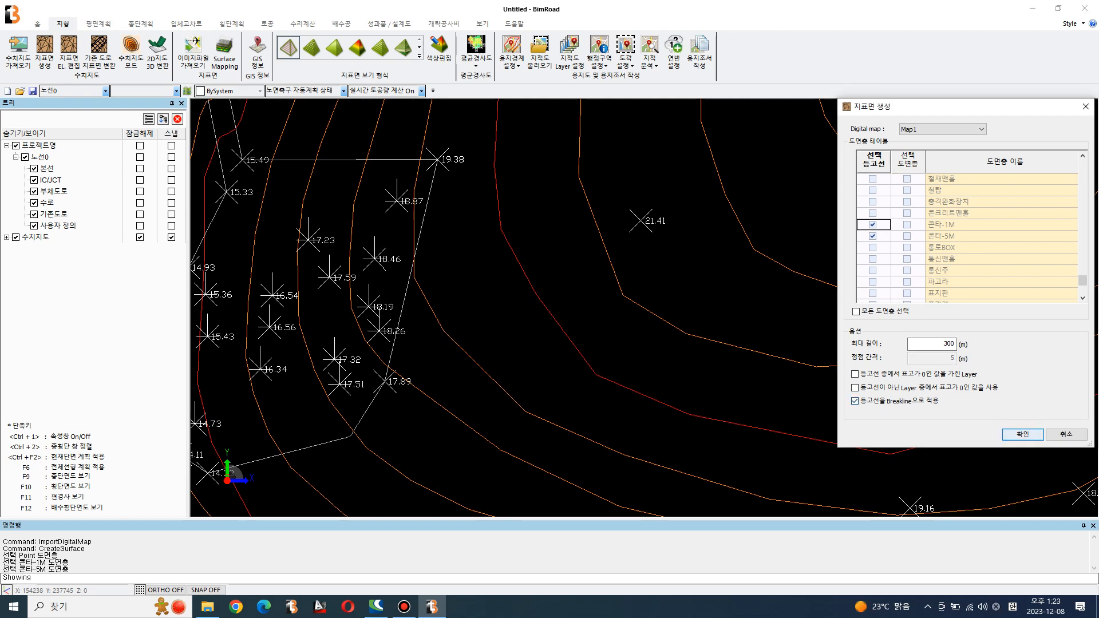
pyautogui.click(1023, 434)
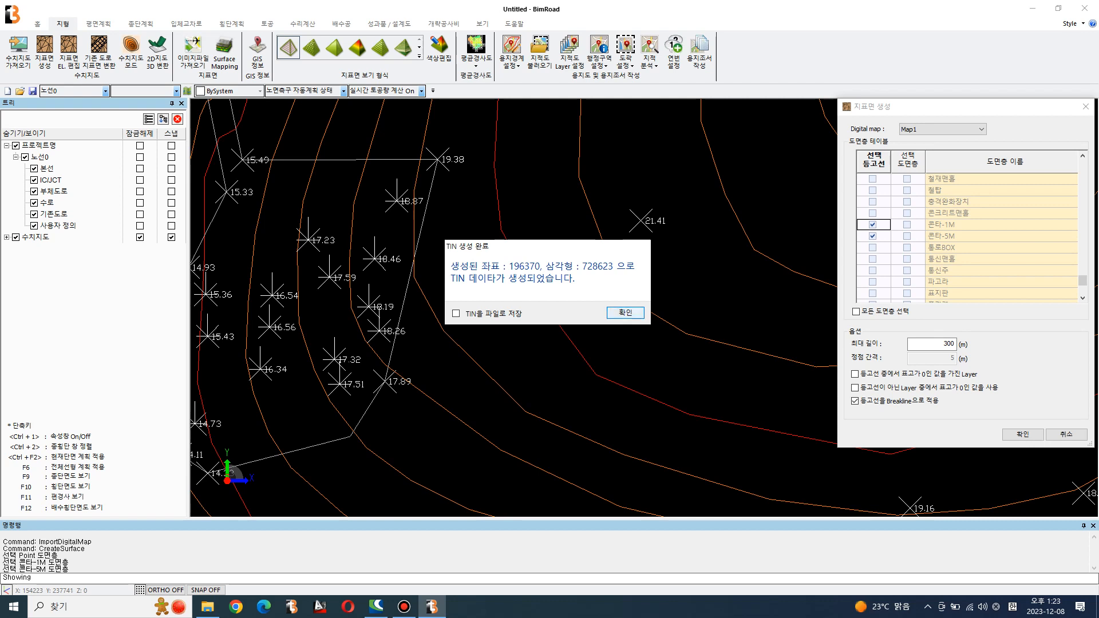
pyautogui.click(625, 312)
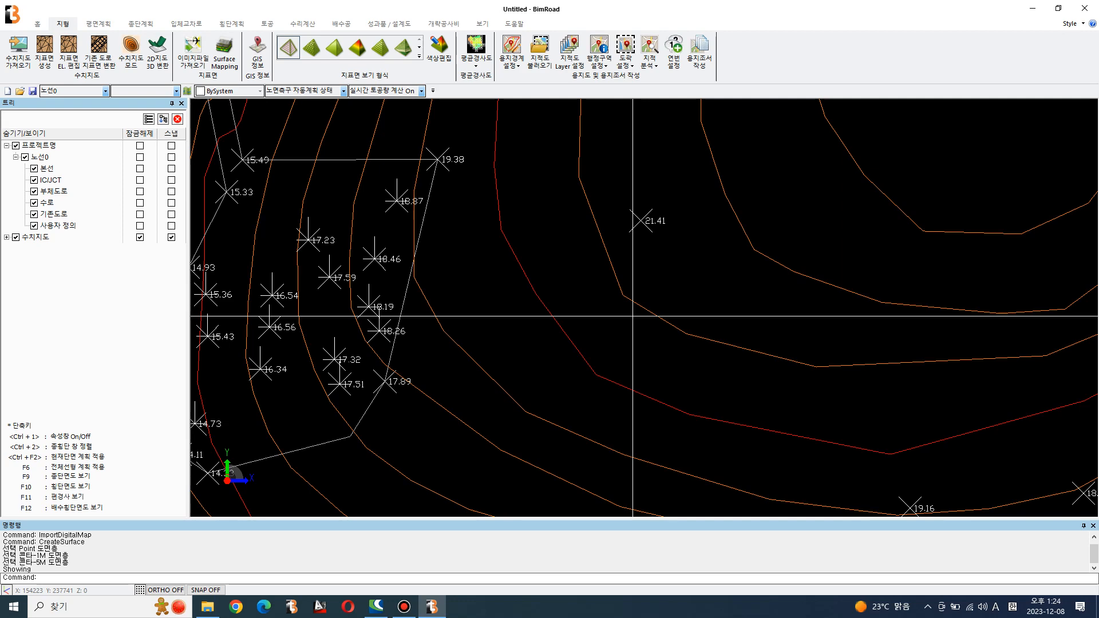
# Show the whole ground surface in the Mesh view style and set the display to 3D
pyautogui.scroll(-10, 633, 316)
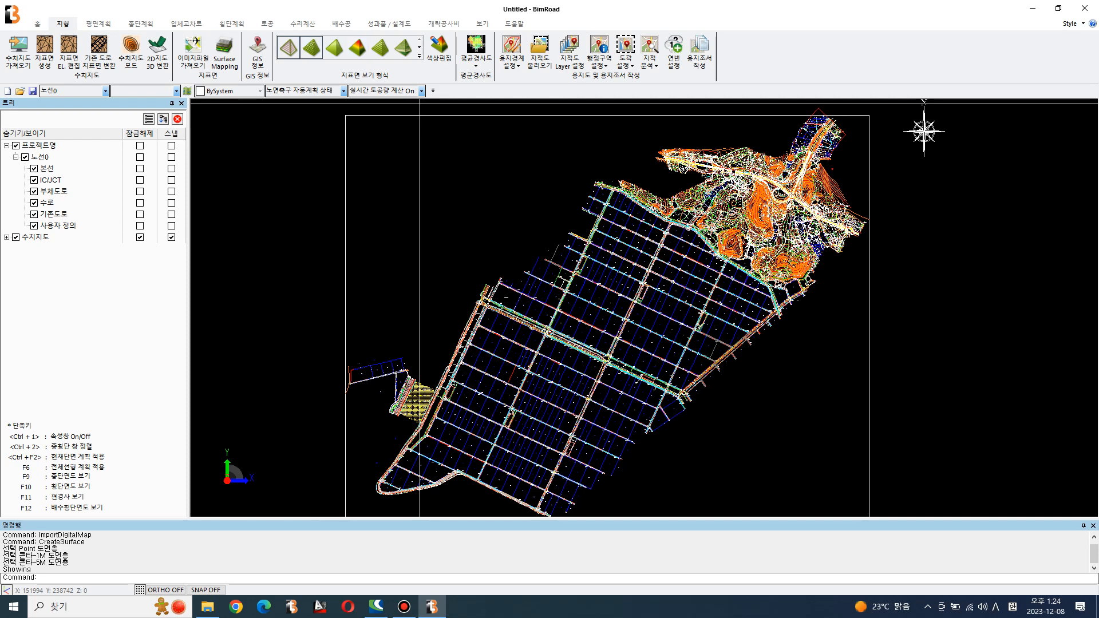
pyautogui.click(311, 47)
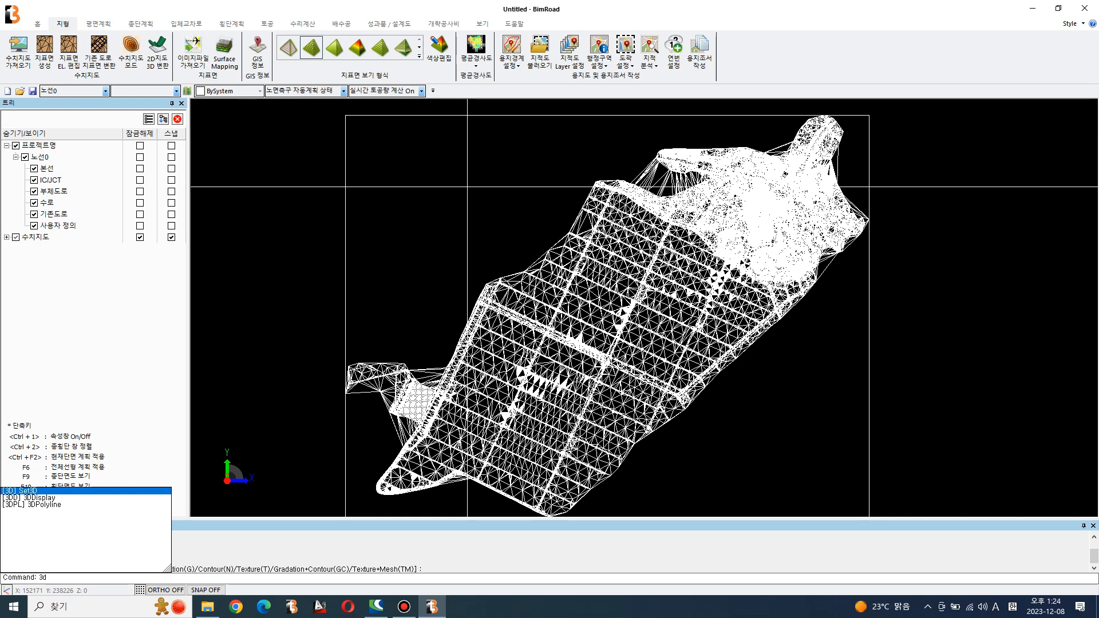
pyautogui.press('Return')
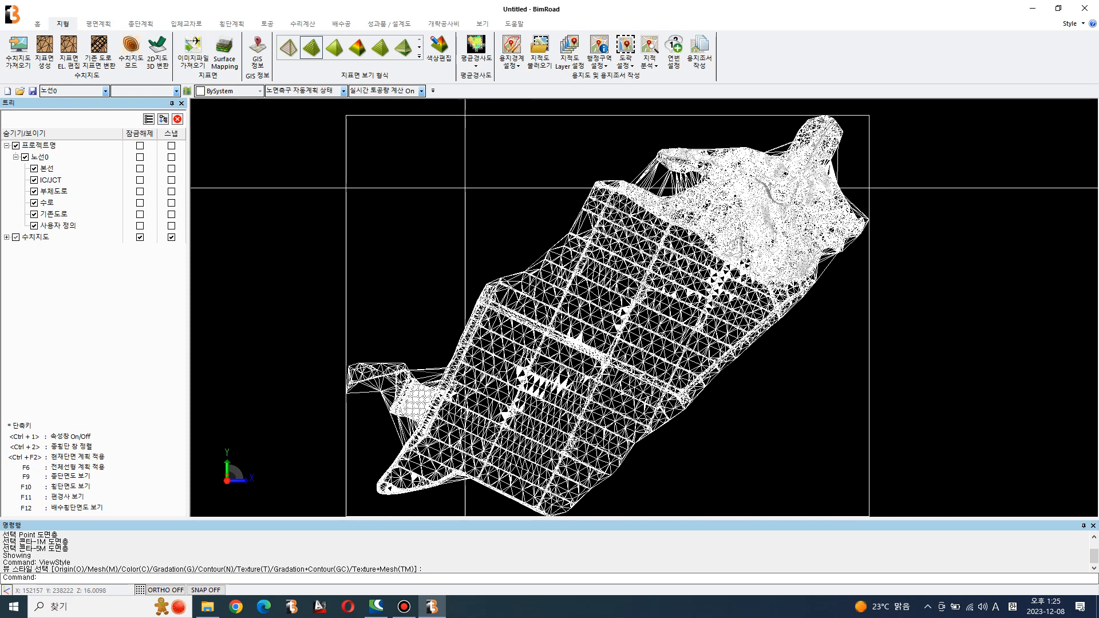
# Alternate the terrain mesh between 2D and 3D display to compare them, finishing in 2D
pyautogui.write('2')
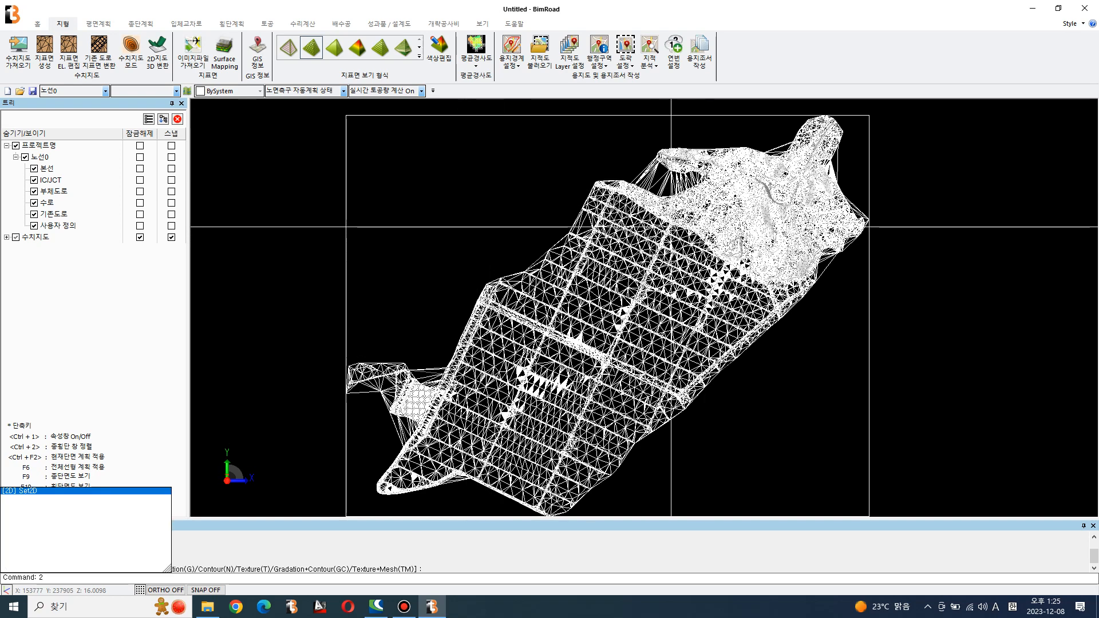
pyautogui.press('Return')
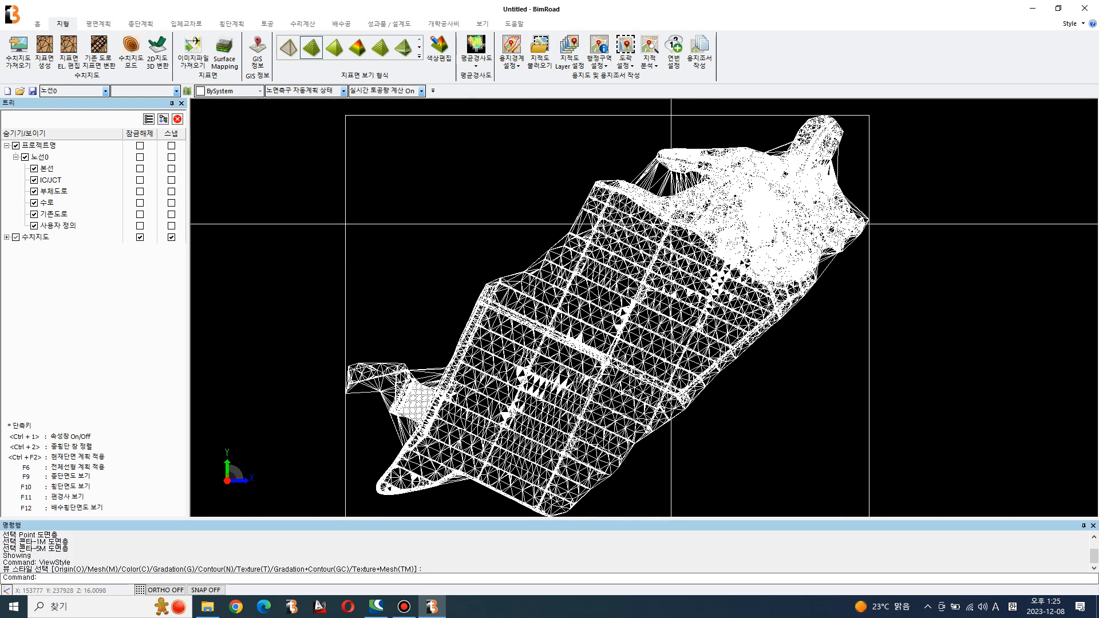
pyautogui.write('2')
pyautogui.press('Return')
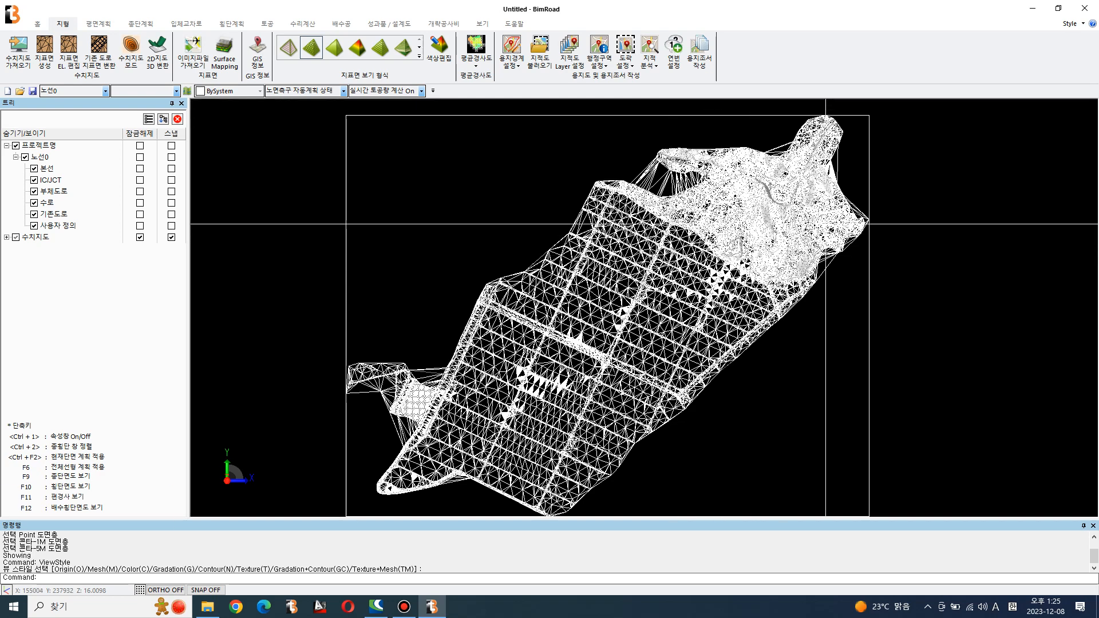
pyautogui.write('2d')
pyautogui.press('Return')
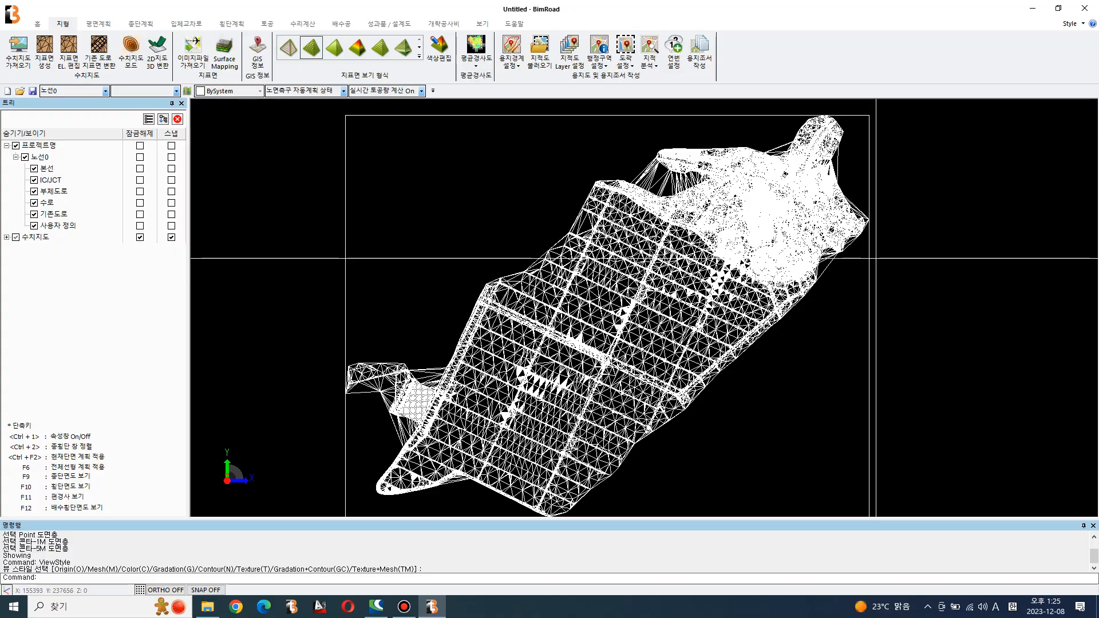
# Switch the terrain mesh to 3D display while viewing it from an oblique angle
pyautogui.moveTo(880, 262); pyautogui.dragTo(856, 283, button='middle')
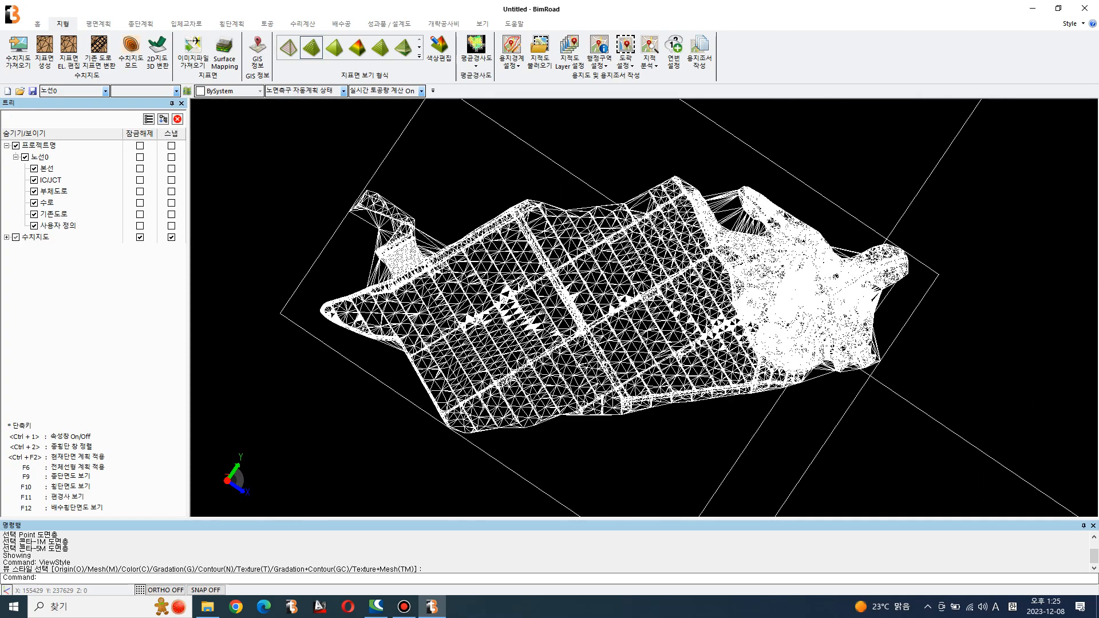
pyautogui.scroll(-1, 815, 344)
pyautogui.moveTo(815, 343); pyautogui.dragTo(821, 317, button='middle')
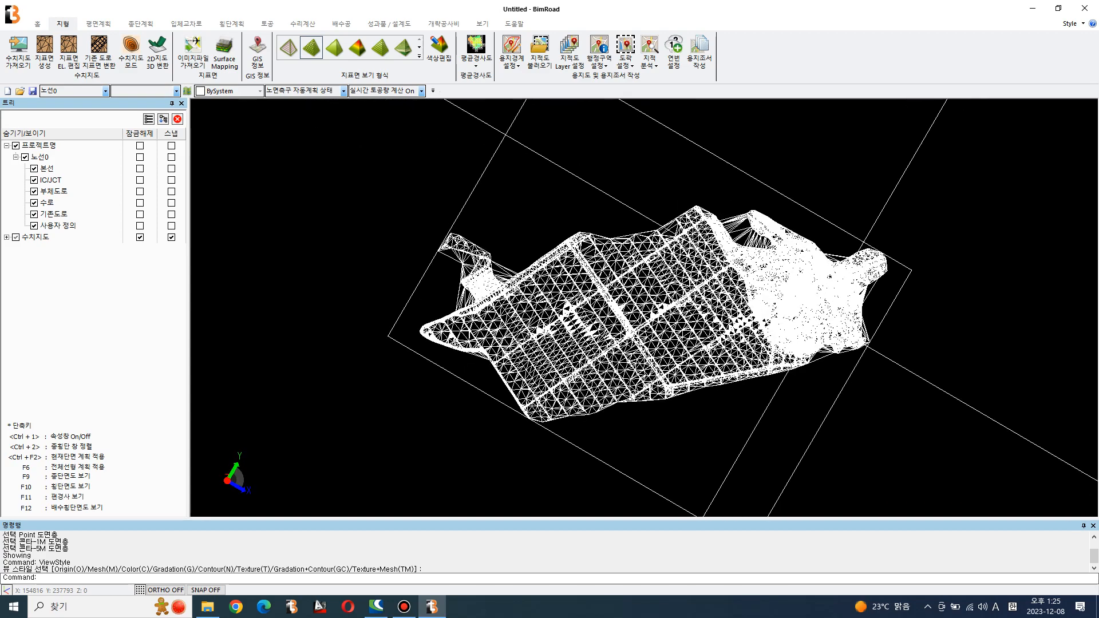
pyautogui.write('3d')
pyautogui.press('Escape')
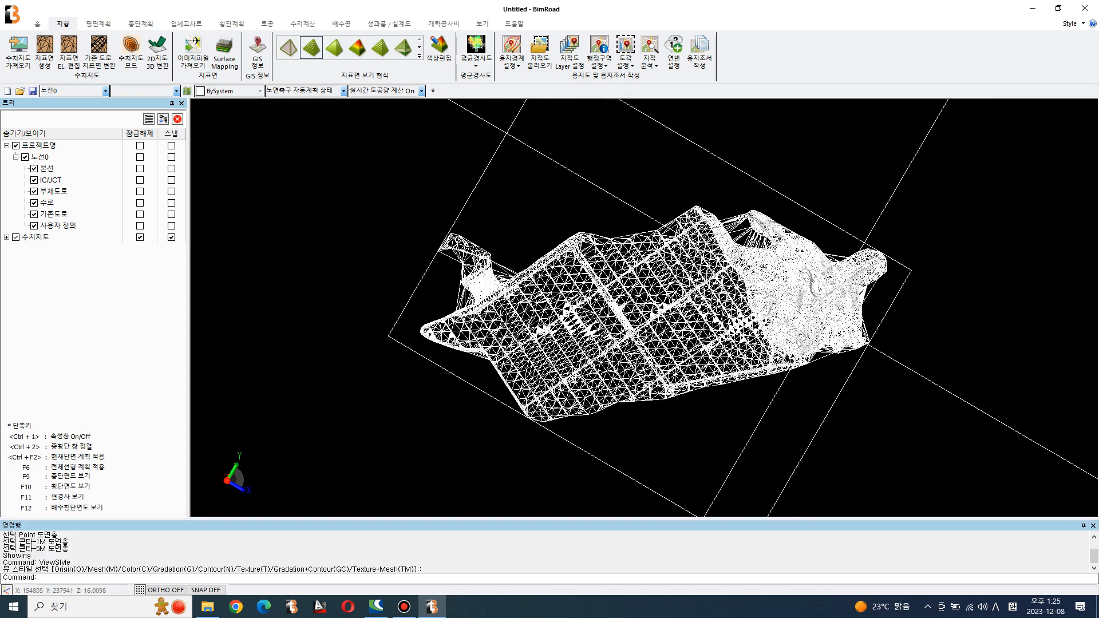
# Examine the 3D terrain mesh from several angles, checking the hills and roads up close and the overall relief
pyautogui.moveTo(828, 346); pyautogui.dragTo(828, 306, button='middle')
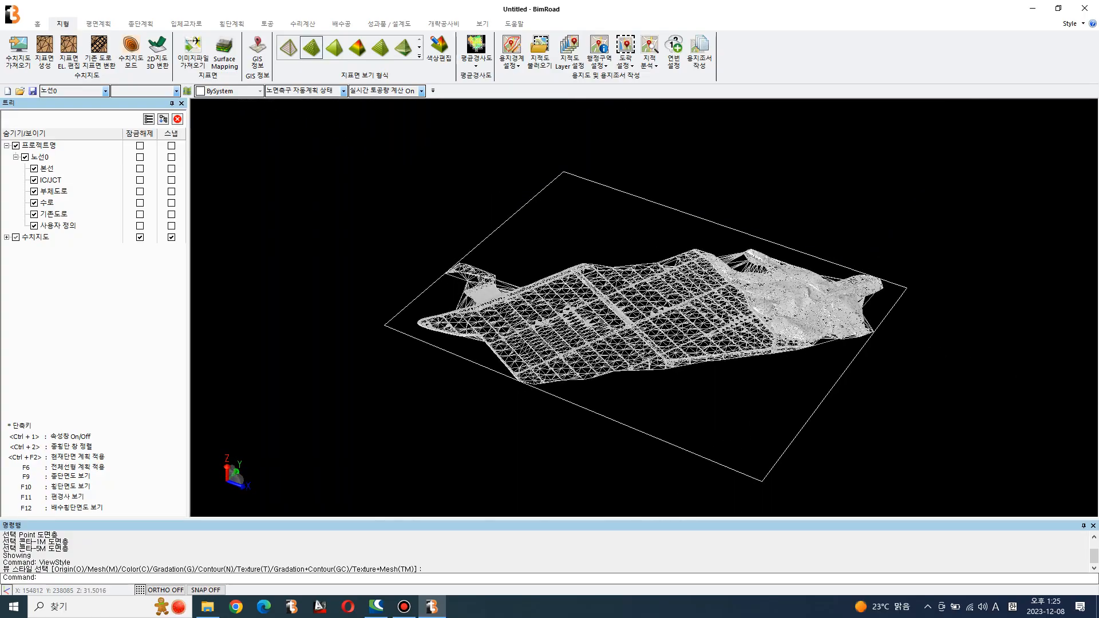
pyautogui.scroll(5, 645, 307)
pyautogui.scroll(4, 801, 295)
pyautogui.scroll(-5, 802, 295)
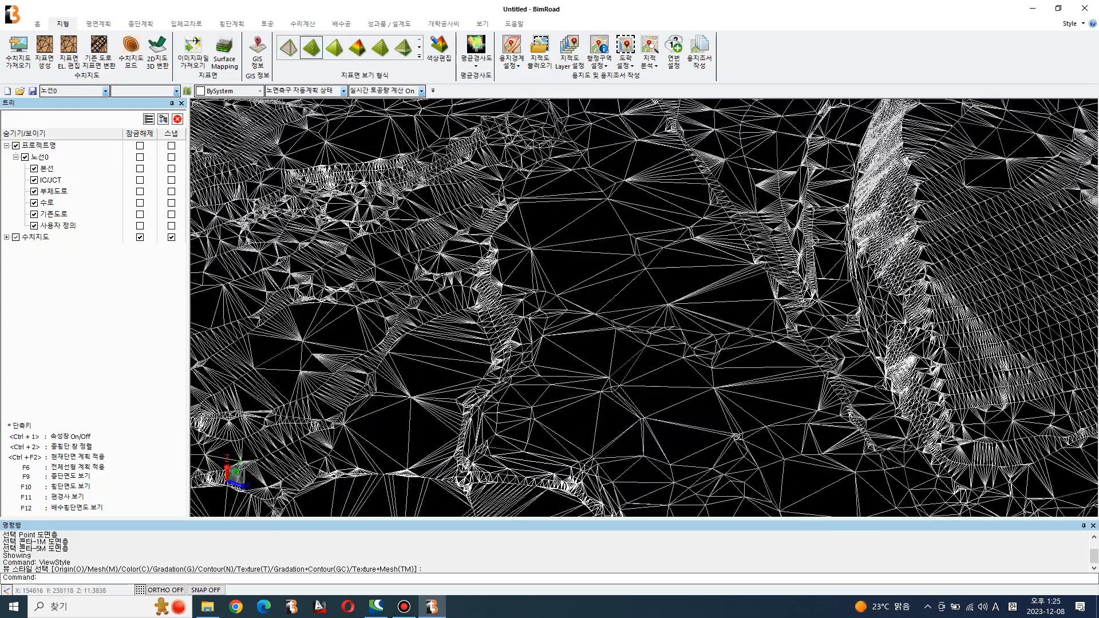
pyautogui.moveTo(813, 309); pyautogui.dragTo(795, 308, button='middle')
pyautogui.scroll(-6, 644, 308)
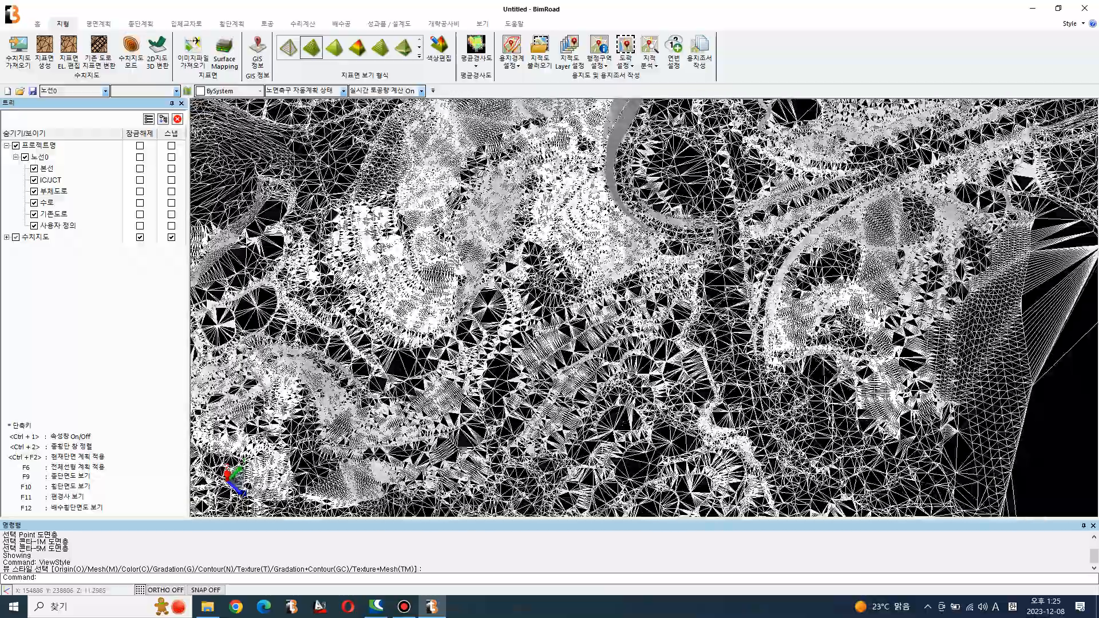
pyautogui.moveTo(710, 321); pyautogui.dragTo(644, 304, button='middle')
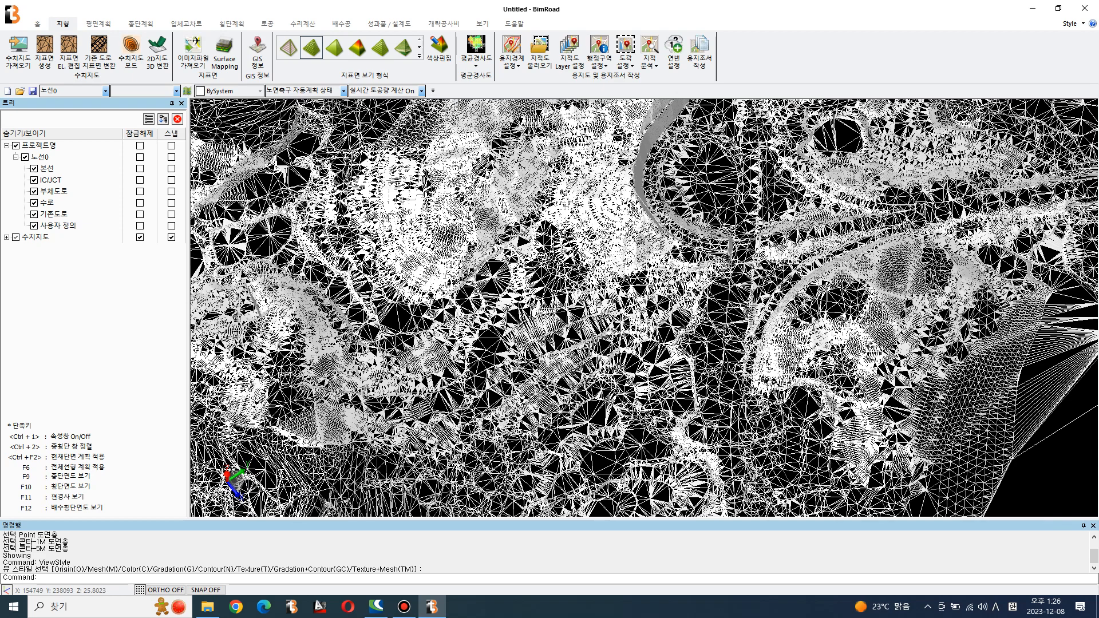
pyautogui.scroll(-6, 712, 275)
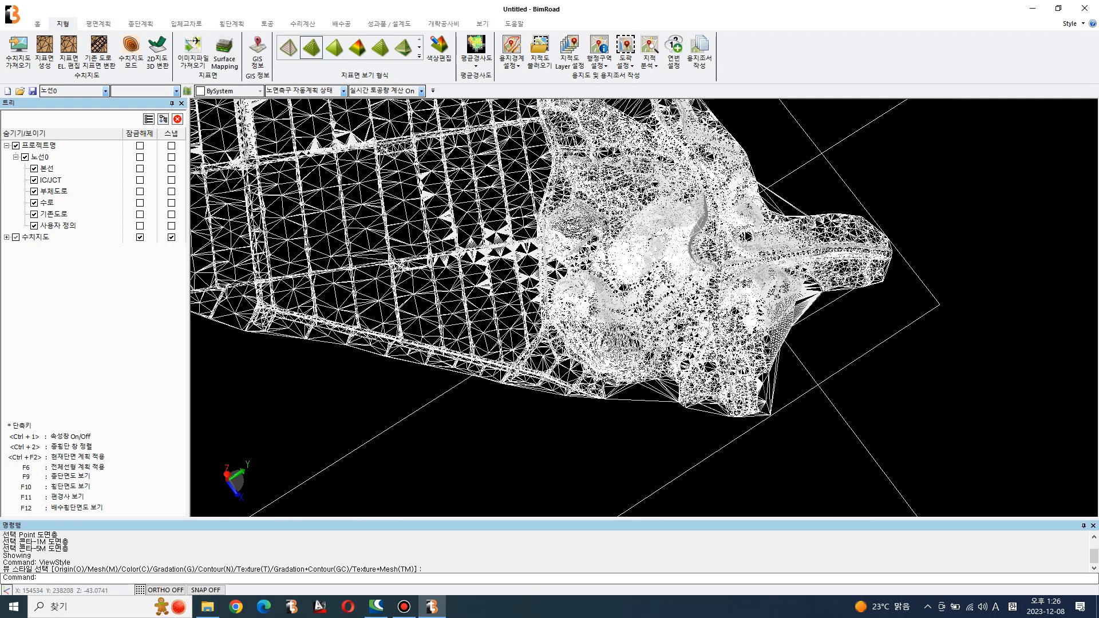
# Check the terrain relief from the side, return the display to 2D and restore the Origin view style
pyautogui.keyDown('shift'); pyautogui.moveTo(718, 303); pyautogui.dragTo(728, 250, button='middle'); pyautogui.keyUp('shift')
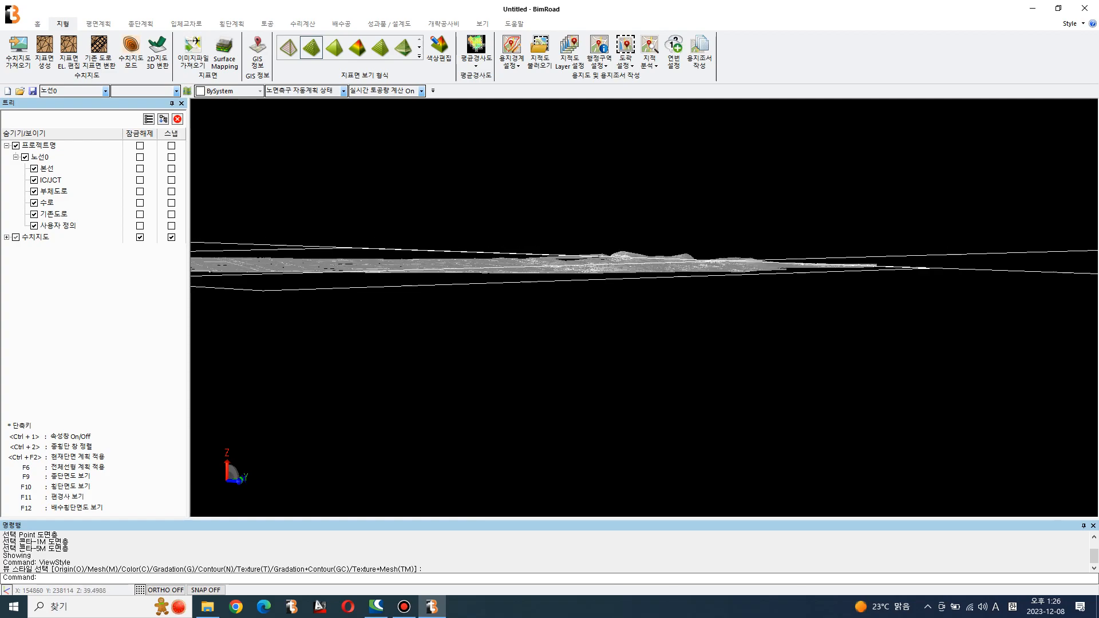
pyautogui.keyDown('shift'); pyautogui.moveTo(734, 262); pyautogui.dragTo(743, 331, button='middle'); pyautogui.keyUp('shift')
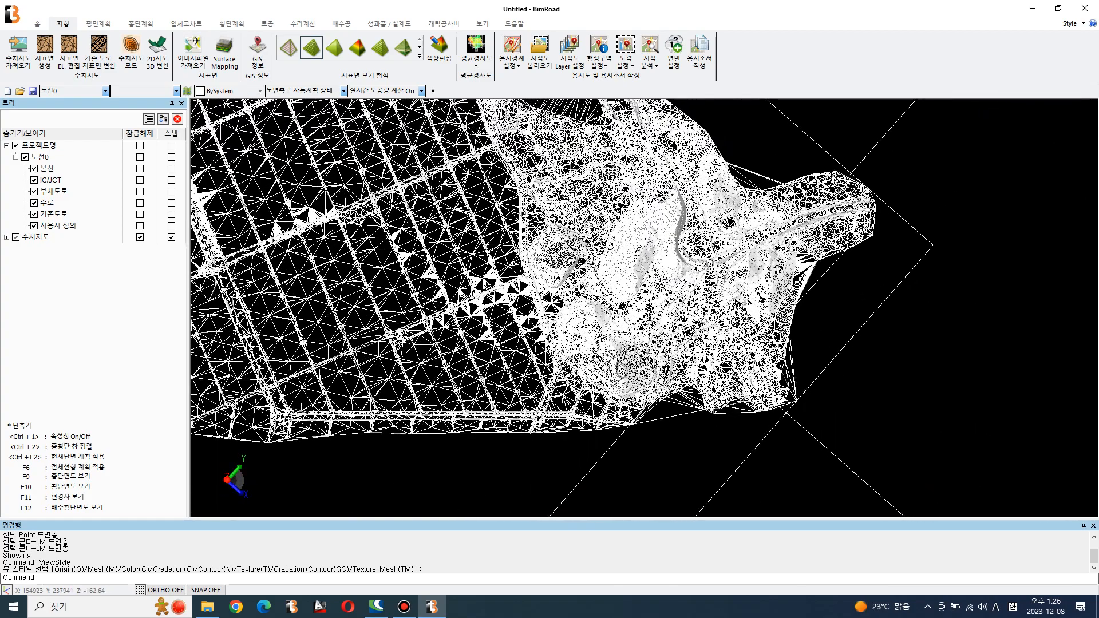
pyautogui.write('2')
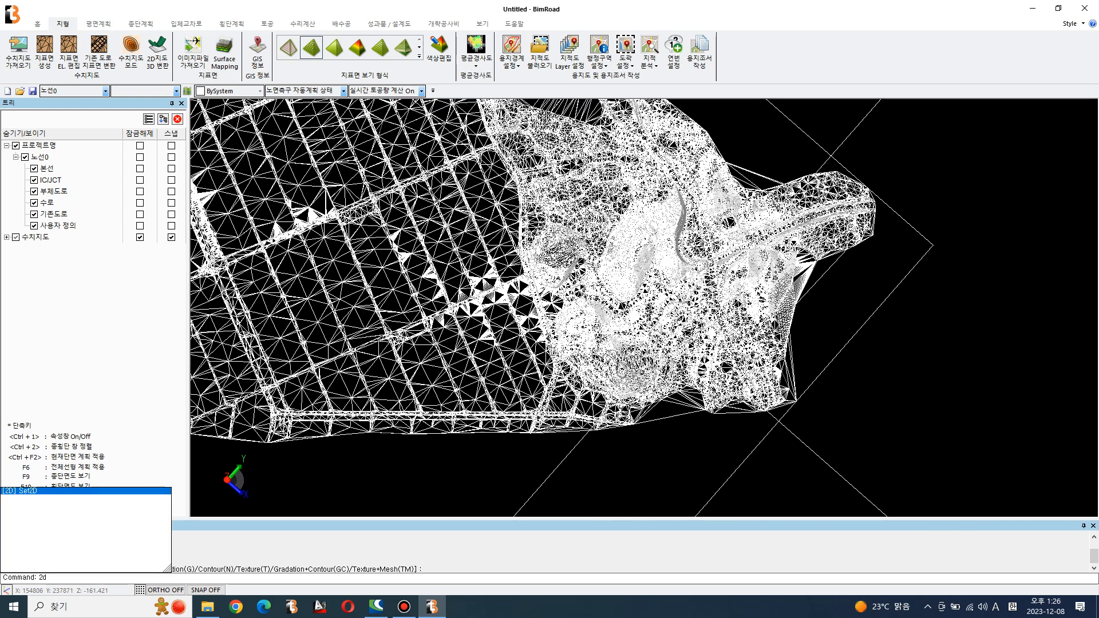
pyautogui.write('d')
pyautogui.press('Return')
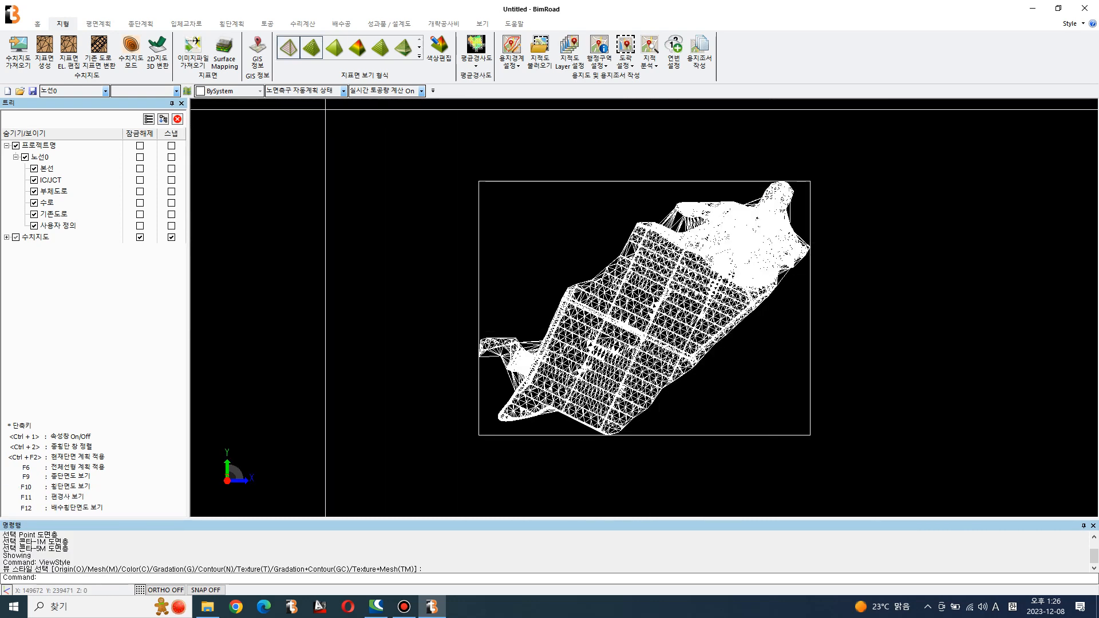
pyautogui.click(311, 48)
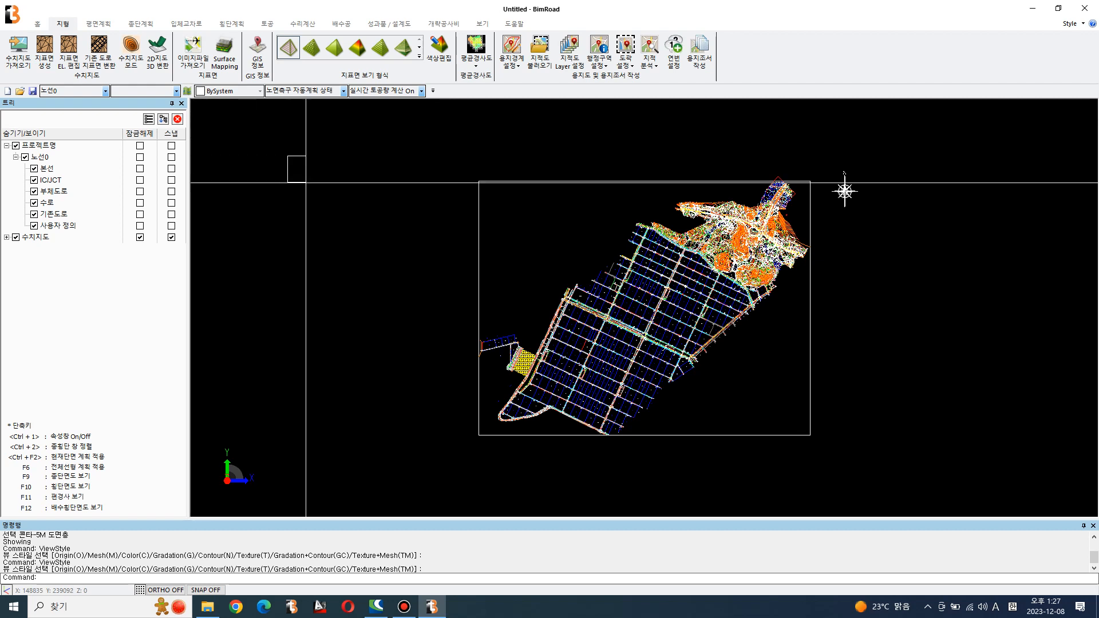
pyautogui.moveTo(551, 240); pyautogui.dragTo(503, 271, button='middle')
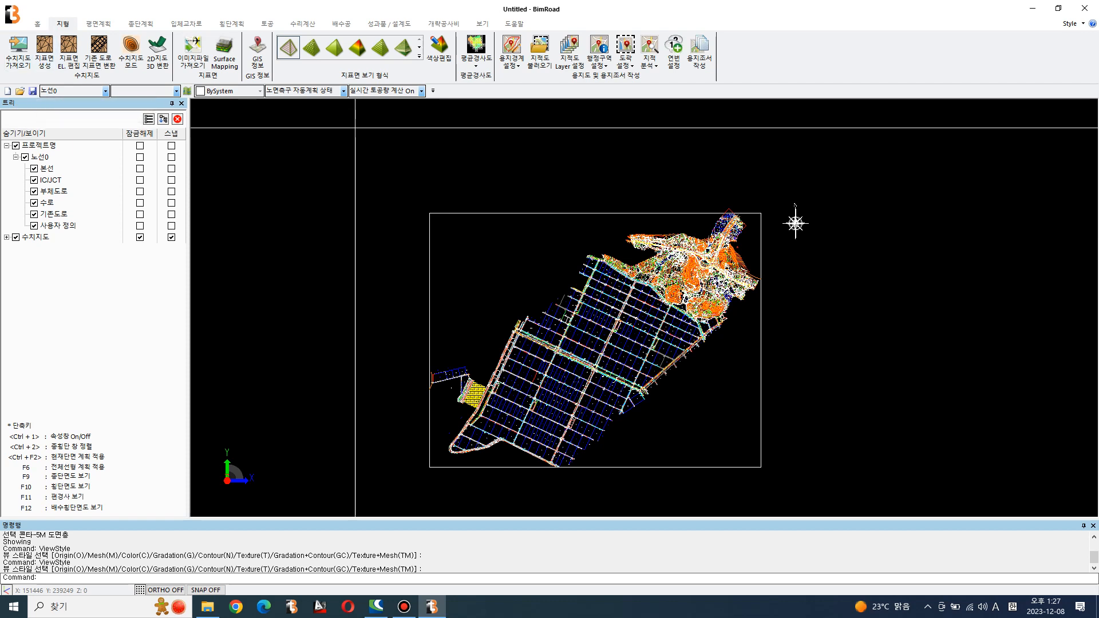
# Create the alignment 선형-1 in 노선0 as type 본선 with start station 0, and open its basic specification settings
pyautogui.click(98, 24)
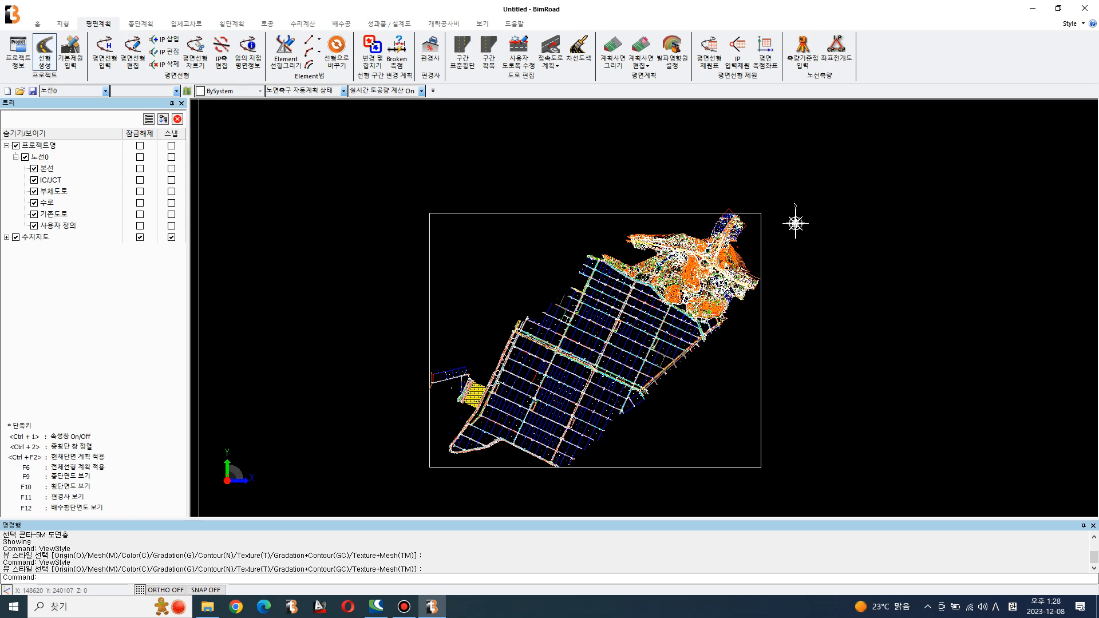
pyautogui.click(44, 50)
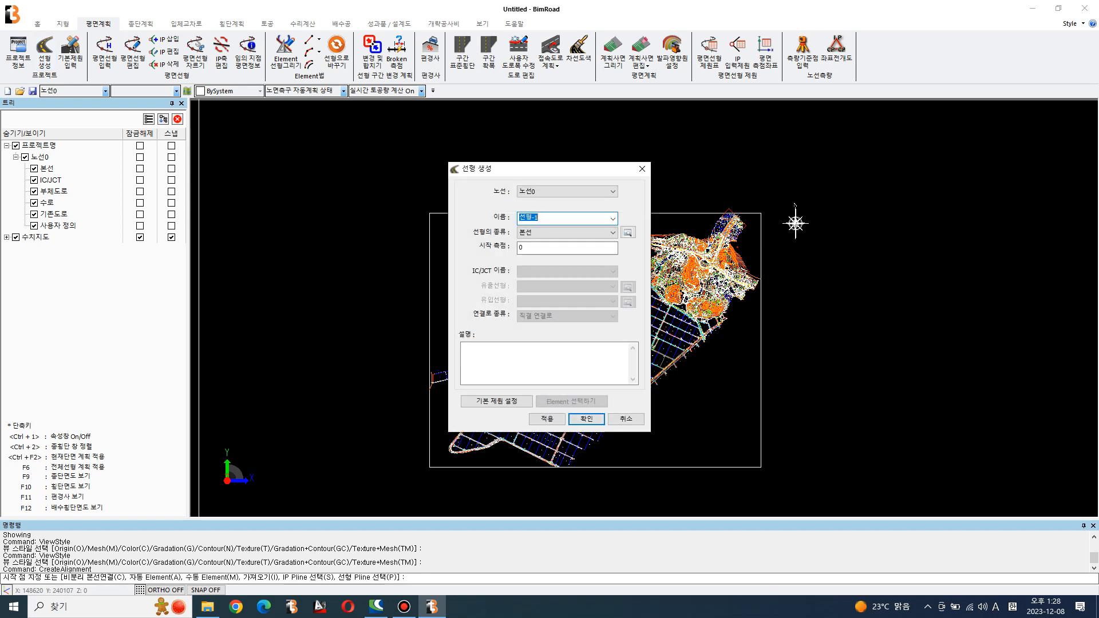
pyautogui.click(540, 218)
pyautogui.doubleClick(537, 218)
pyautogui.click(567, 232)
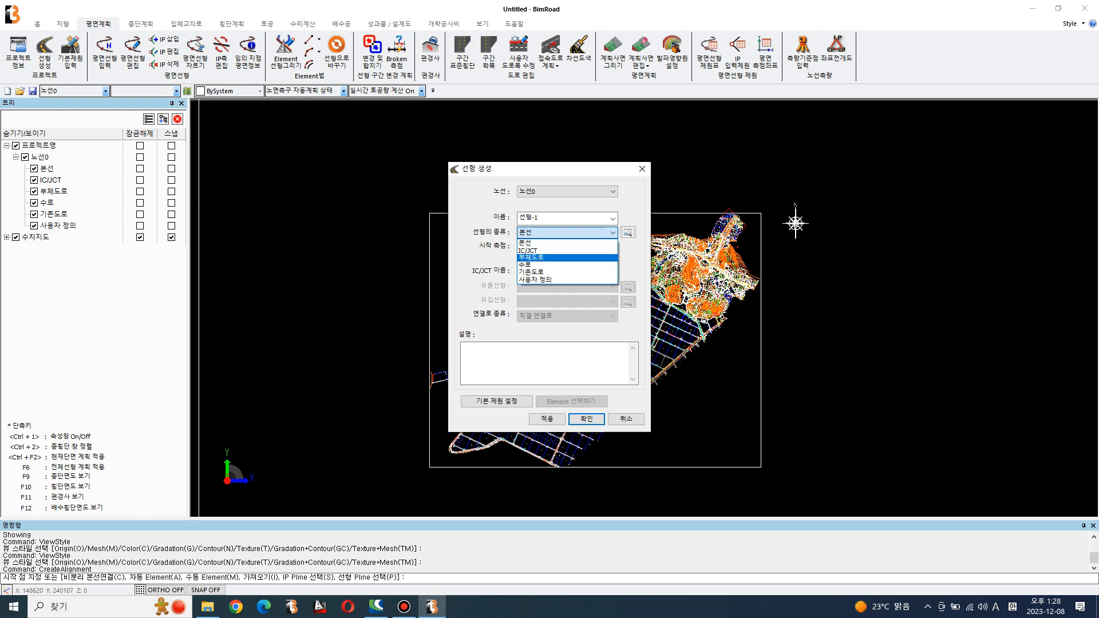
pyautogui.click(567, 242)
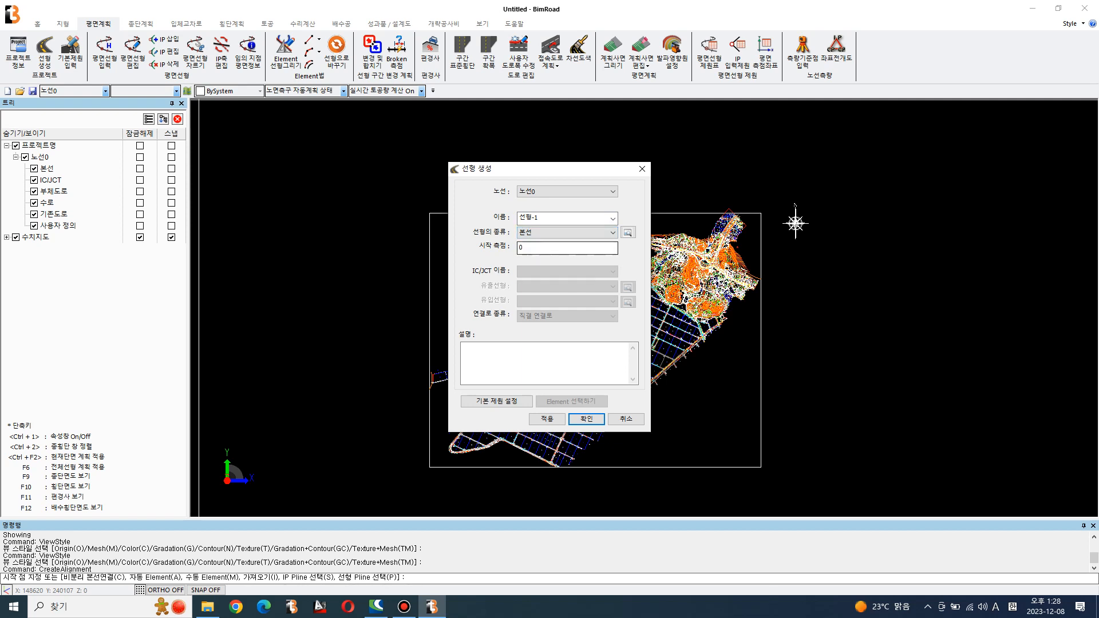
pyautogui.doubleClick(521, 248)
pyautogui.click(548, 418)
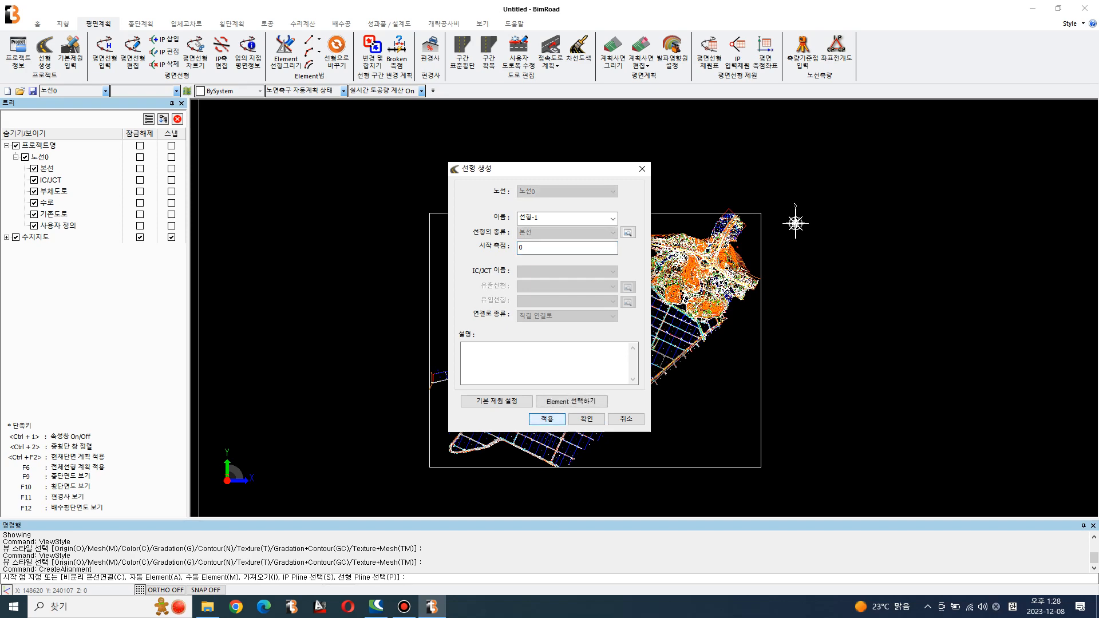
pyautogui.click(496, 400)
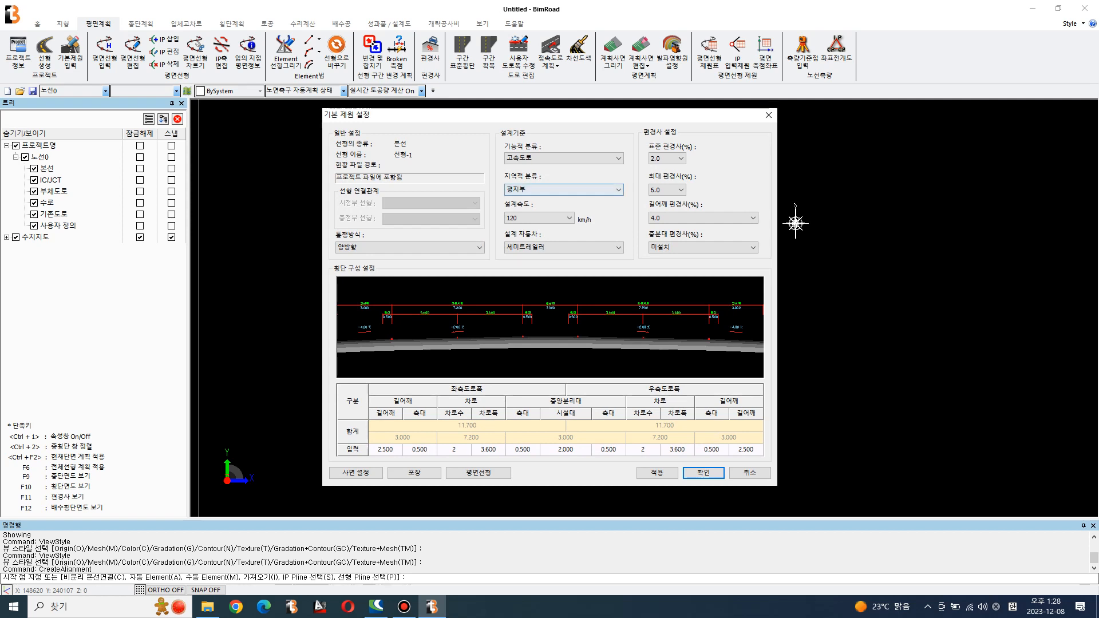
# Try a design speed of 100 km/h and the functional class 주간선도로, and switch the class back to 고속도로
pyautogui.click(538, 218)
pyautogui.click(538, 242)
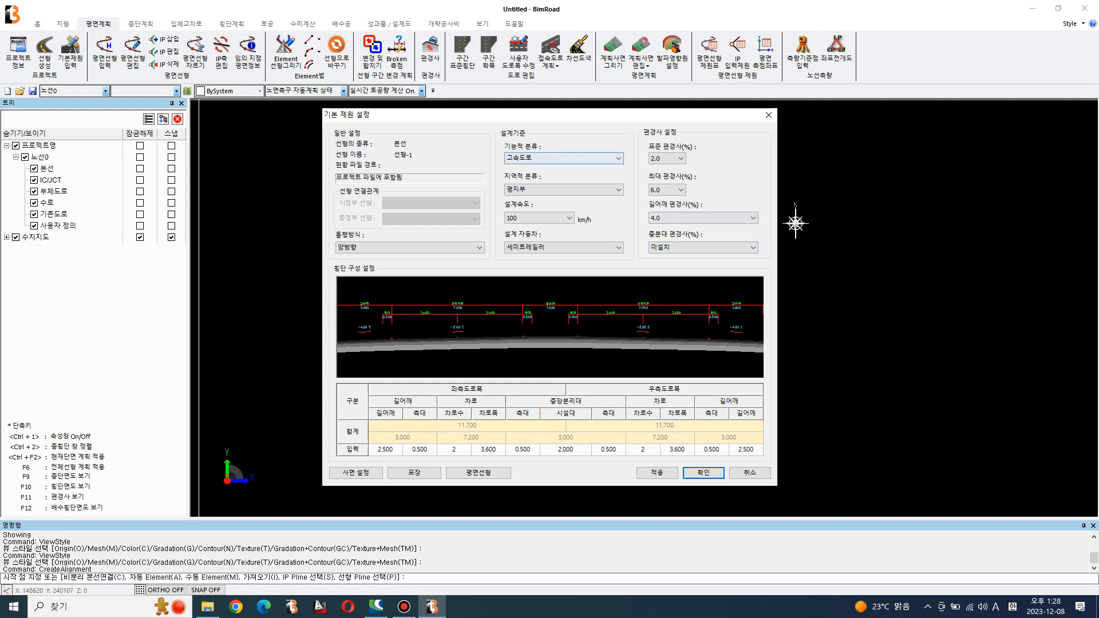
pyautogui.click(564, 157)
pyautogui.press('Down')
pyautogui.press('Return')
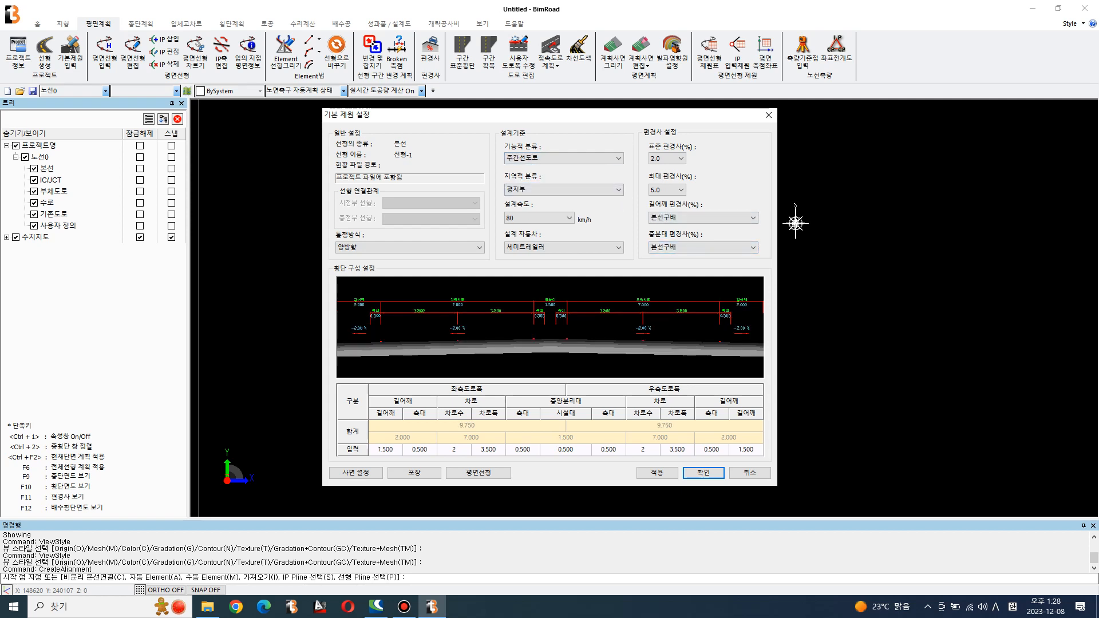
pyautogui.click(677, 450)
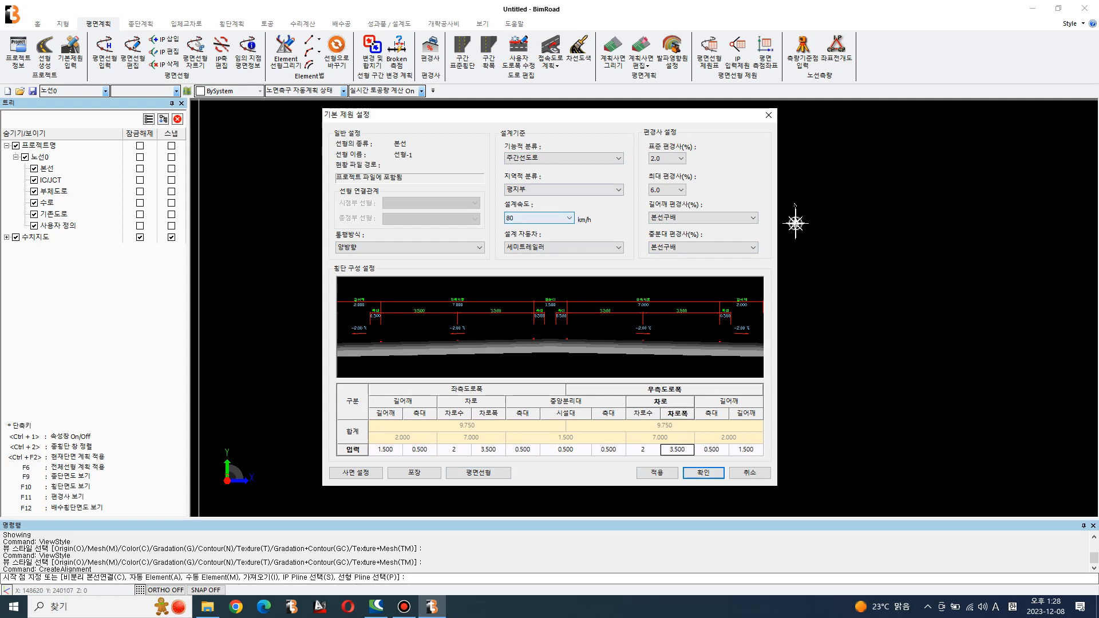
pyautogui.click(564, 158)
pyautogui.click(518, 168)
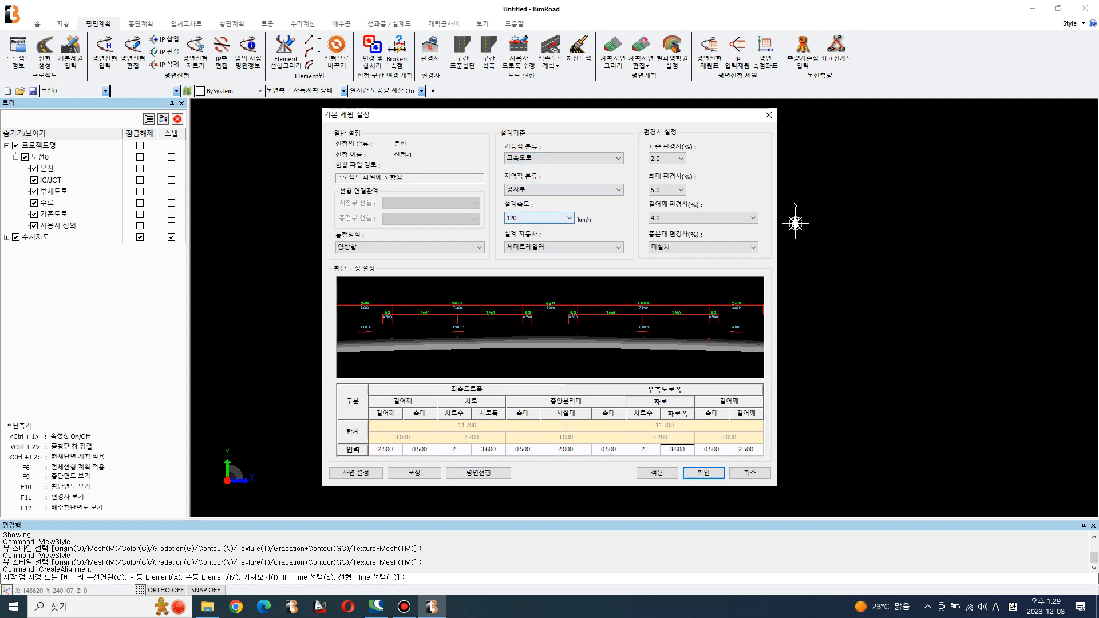
# Set the design speed to 100 km/h and check the shoulder, lane and median entries of the cross-section
pyautogui.click(538, 218)
pyautogui.click(538, 243)
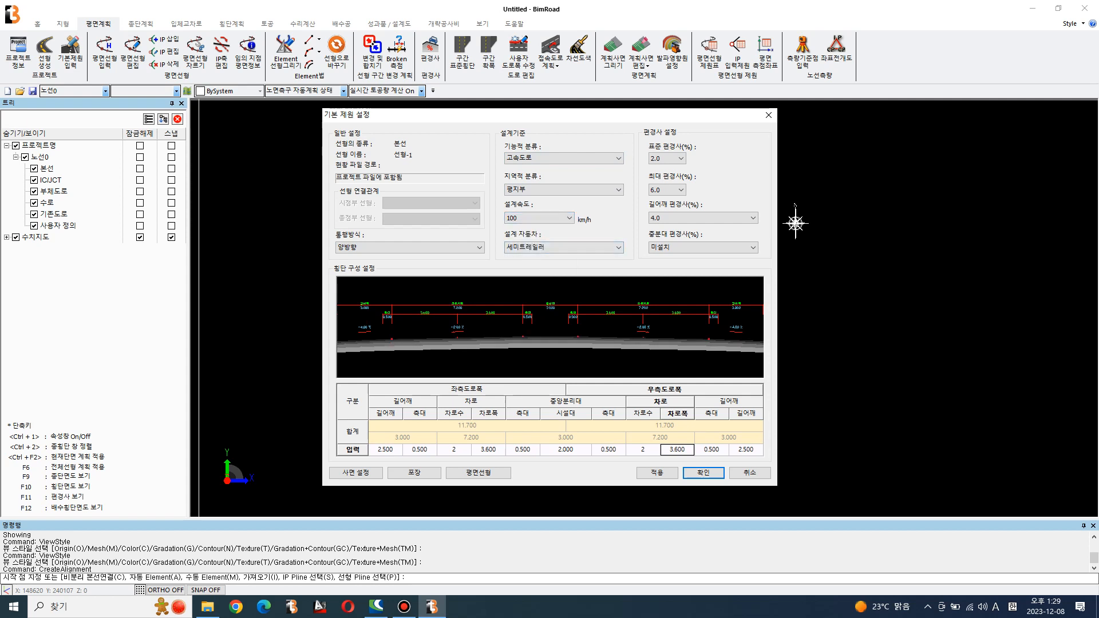
pyautogui.click(385, 450)
pyautogui.click(419, 450)
pyautogui.click(454, 450)
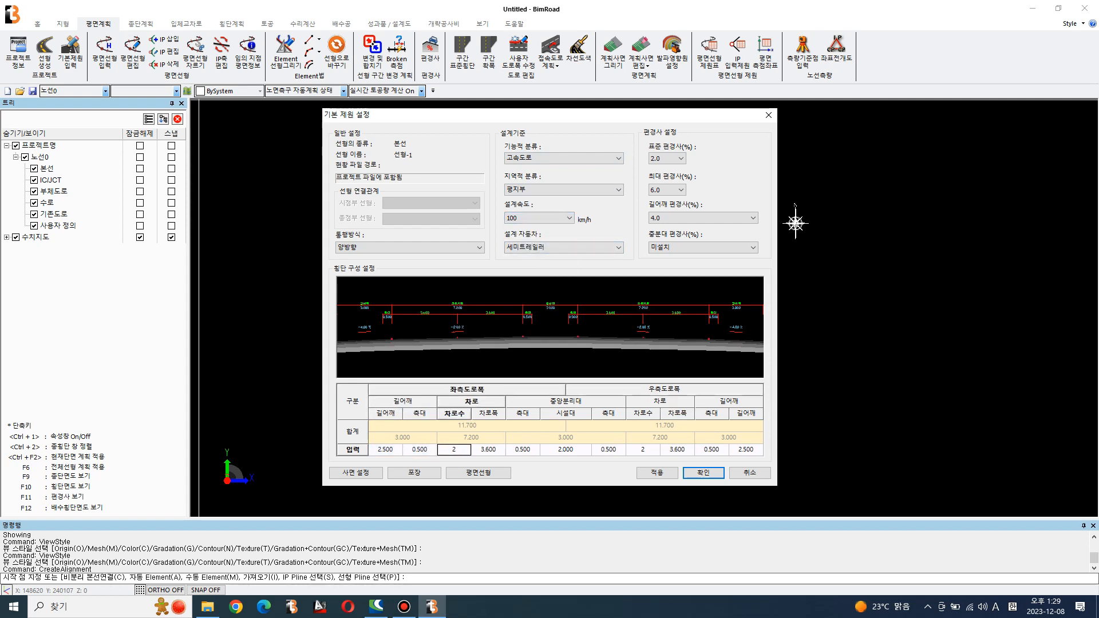
pyautogui.click(488, 450)
pyautogui.click(523, 450)
pyautogui.click(566, 450)
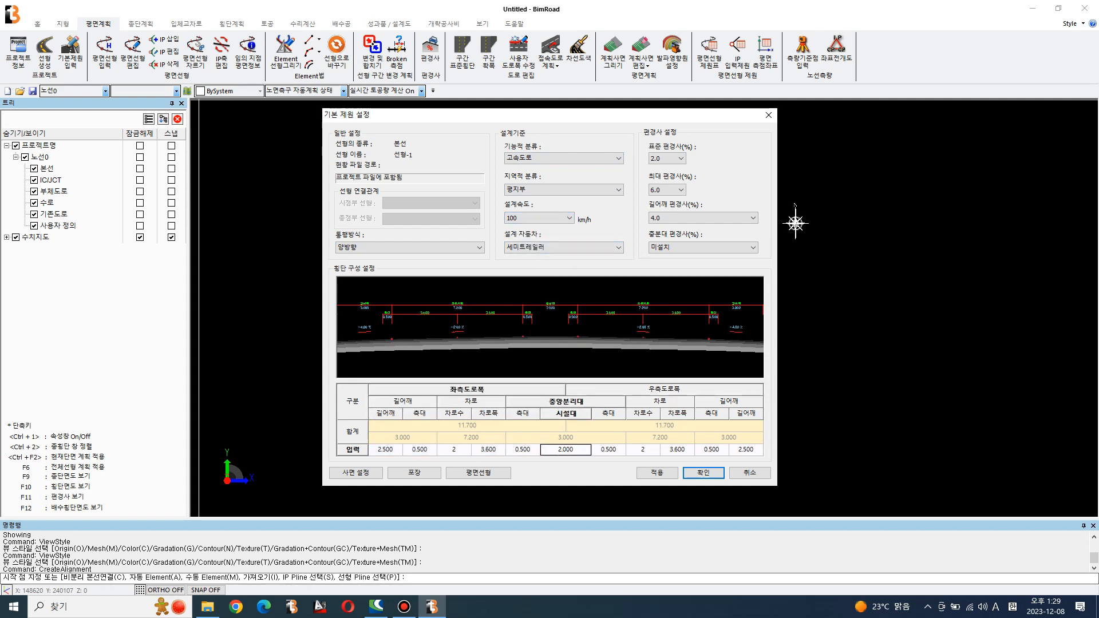
pyautogui.click(643, 450)
pyautogui.click(678, 450)
pyautogui.click(711, 450)
# Apply the basic specifications and finish creating the alignment 선형-1
pyautogui.click(657, 473)
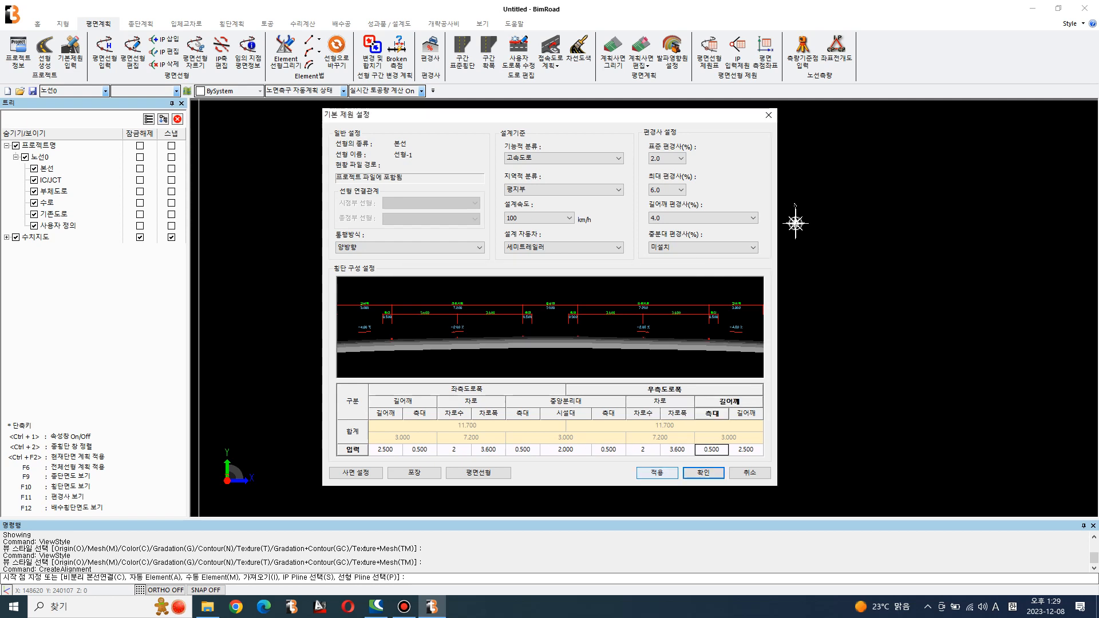
pyautogui.click(703, 473)
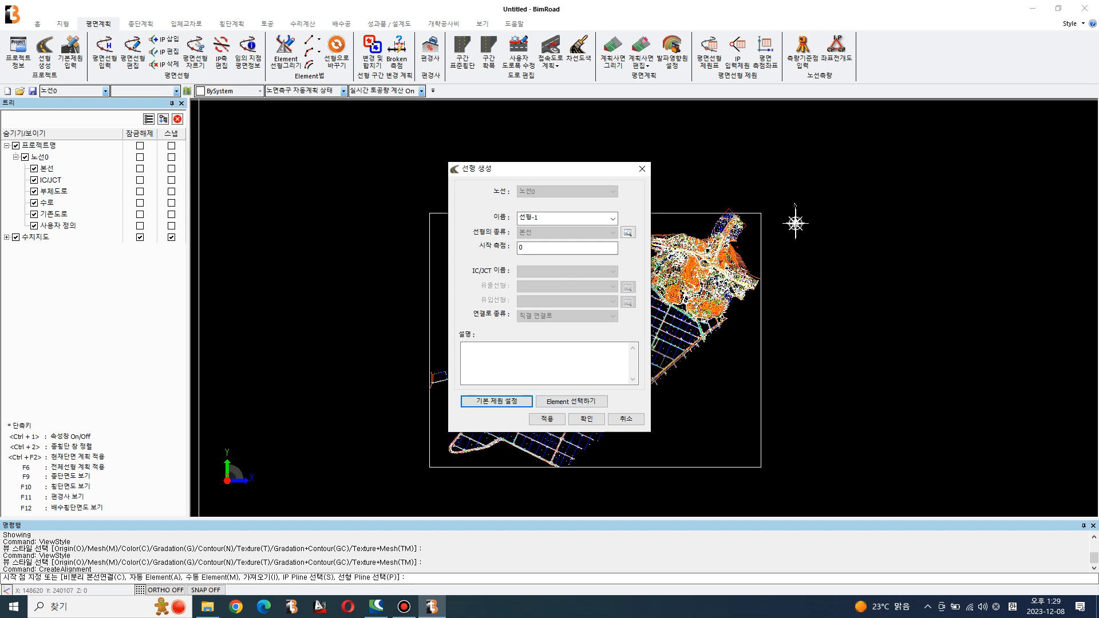
pyautogui.click(586, 419)
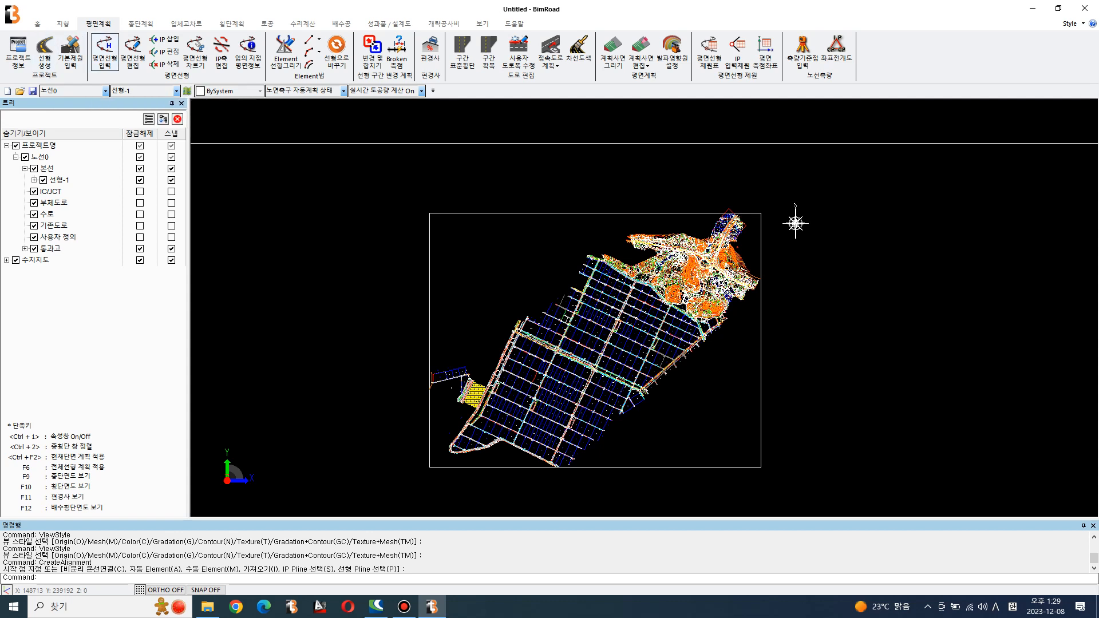
# Draw the horizontal alignment from the map's southwest end across the field grid toward the northeastern hills, with two intersection points between start and end
pyautogui.click(105, 51)
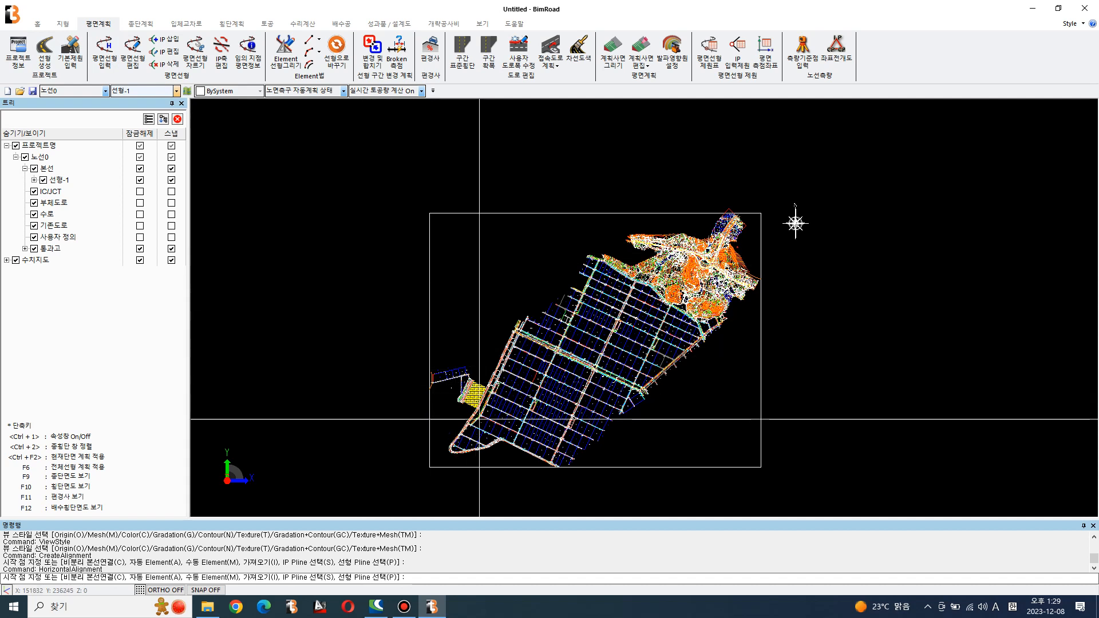
pyautogui.click(484, 427)
pyautogui.click(519, 390)
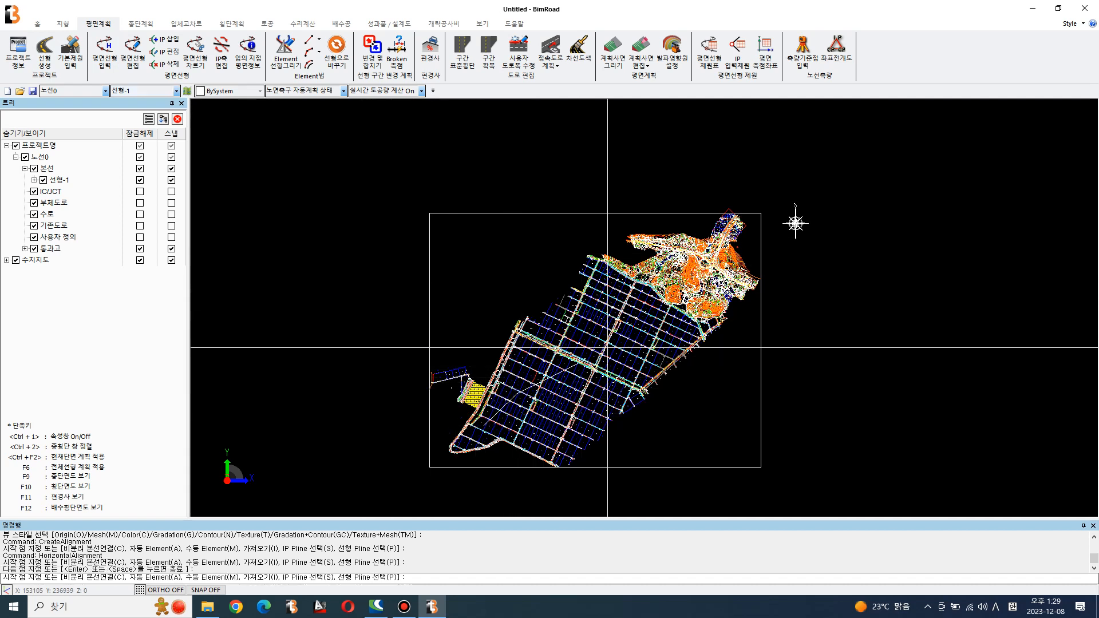
pyautogui.click(705, 329)
pyautogui.click(707, 272)
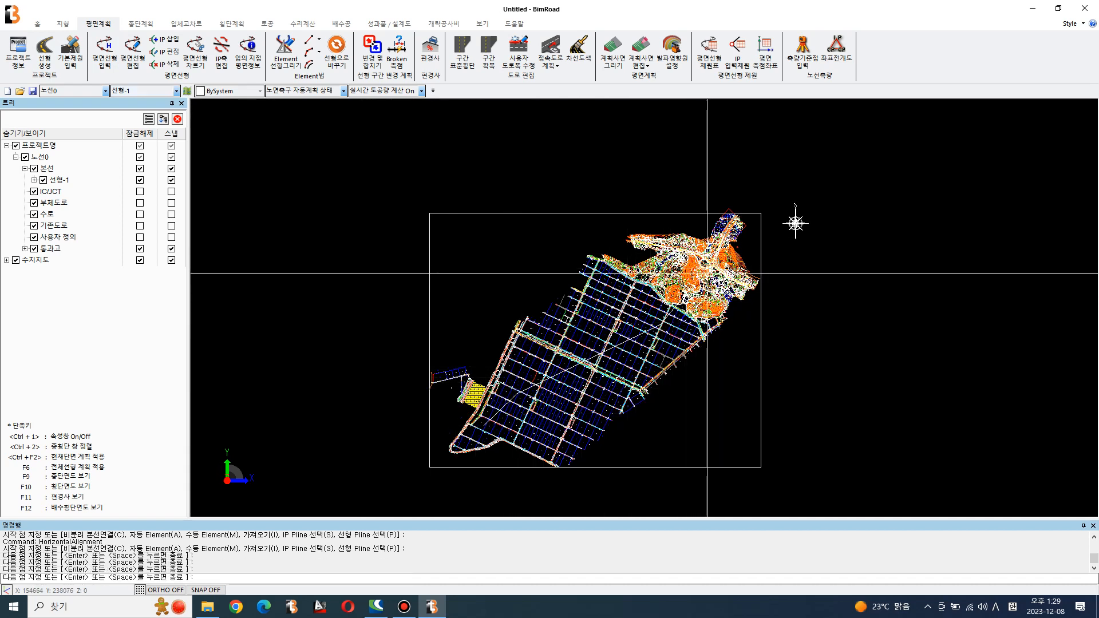
pyautogui.click(708, 273)
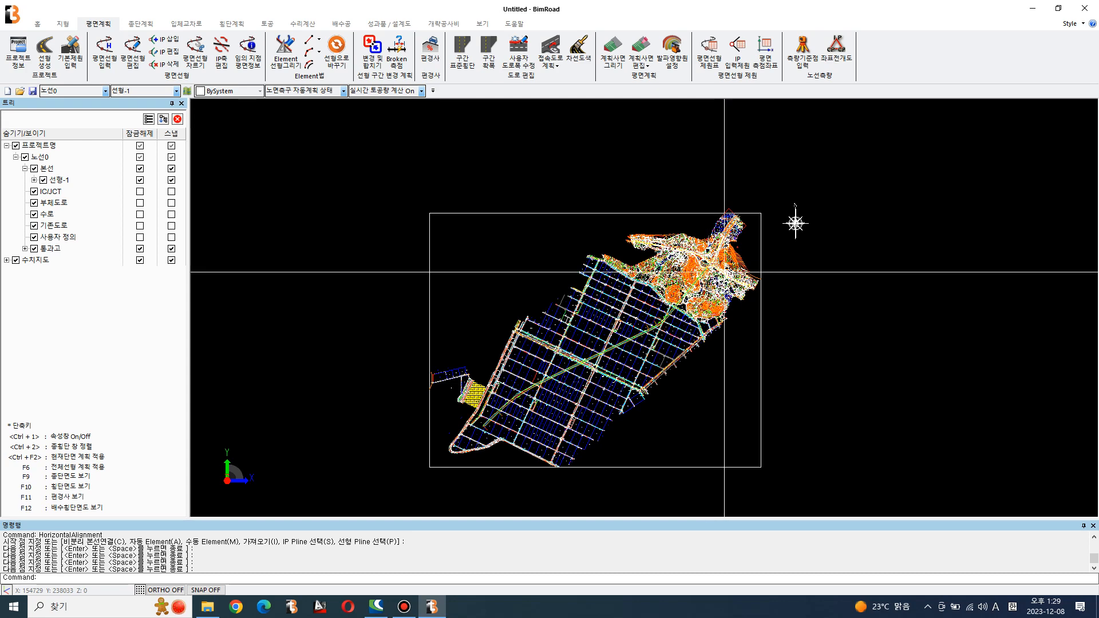
# Examine the stations, curve radii and transition labels of the new alignment around IP1 and IP2
pyautogui.scroll(3, 527, 401)
pyautogui.scroll(2, 528, 400)
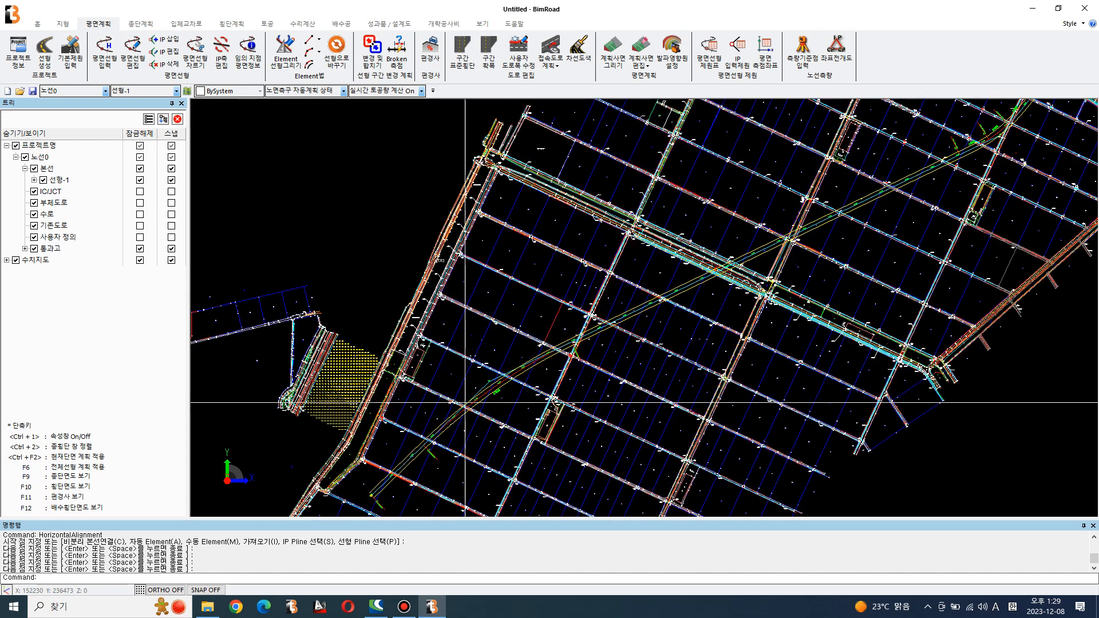
pyautogui.scroll(3, 494, 435)
pyautogui.scroll(2, 492, 381)
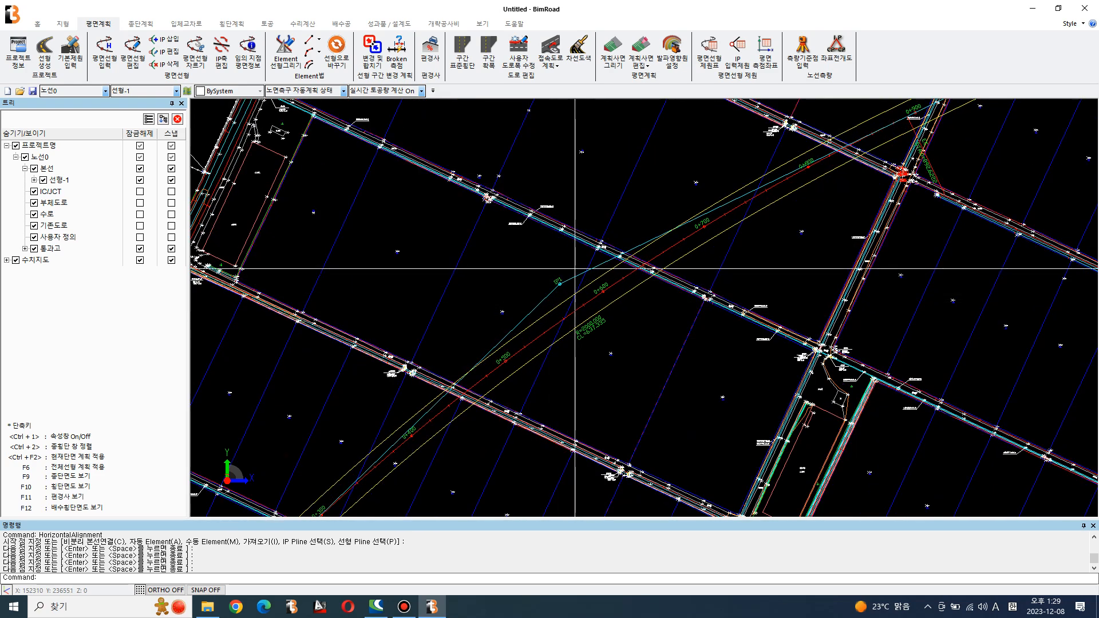
pyautogui.scroll(3, 588, 332)
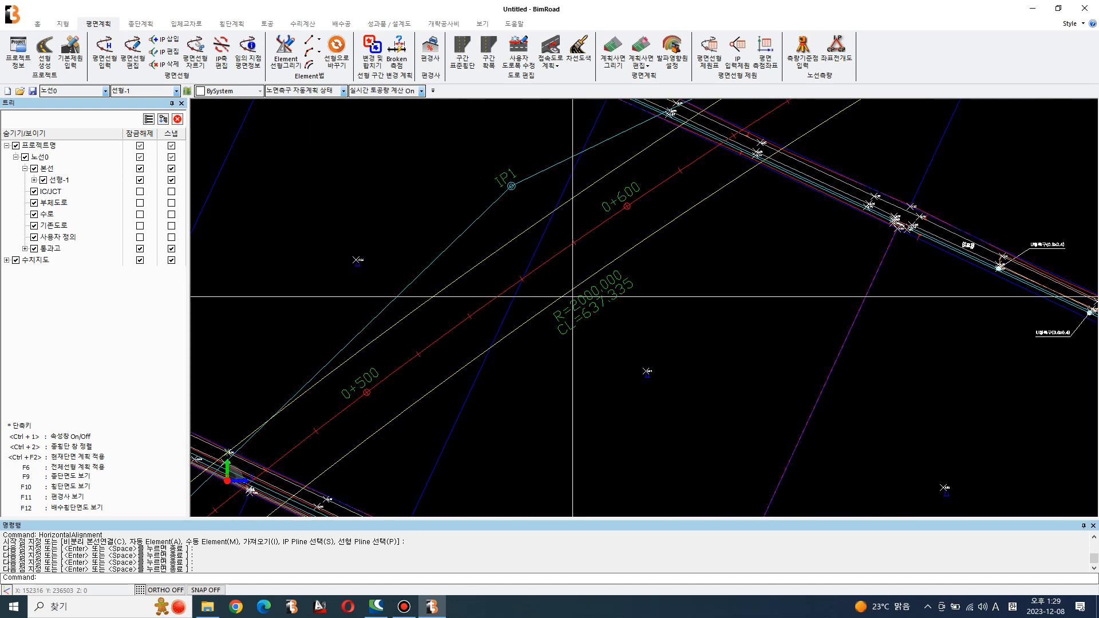
pyautogui.scroll(-1, 567, 326)
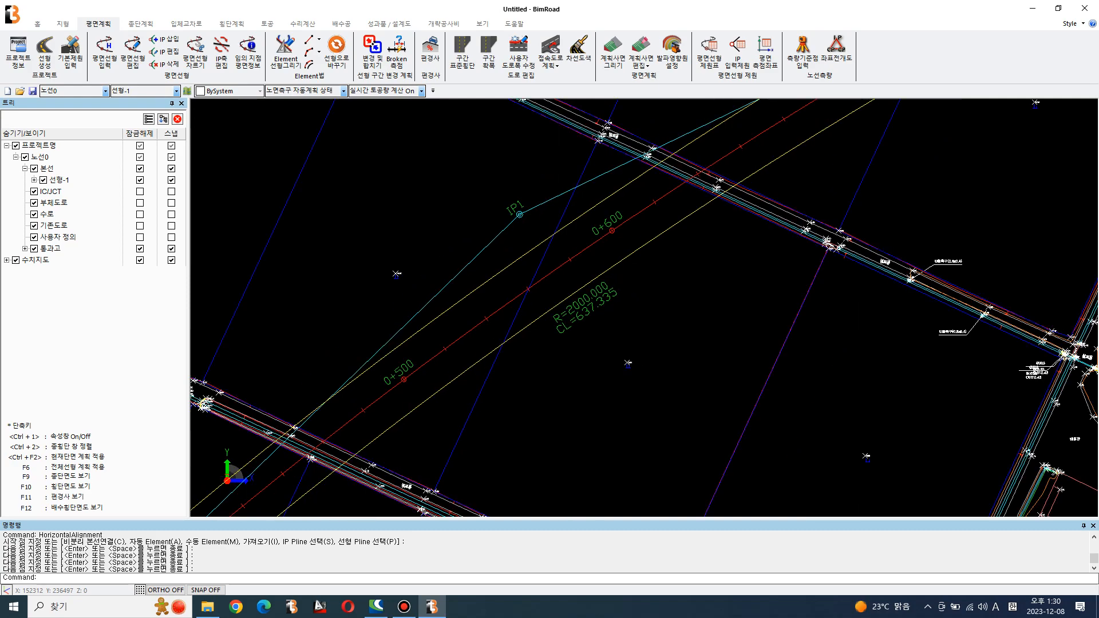
pyautogui.scroll(-10, 549, 355)
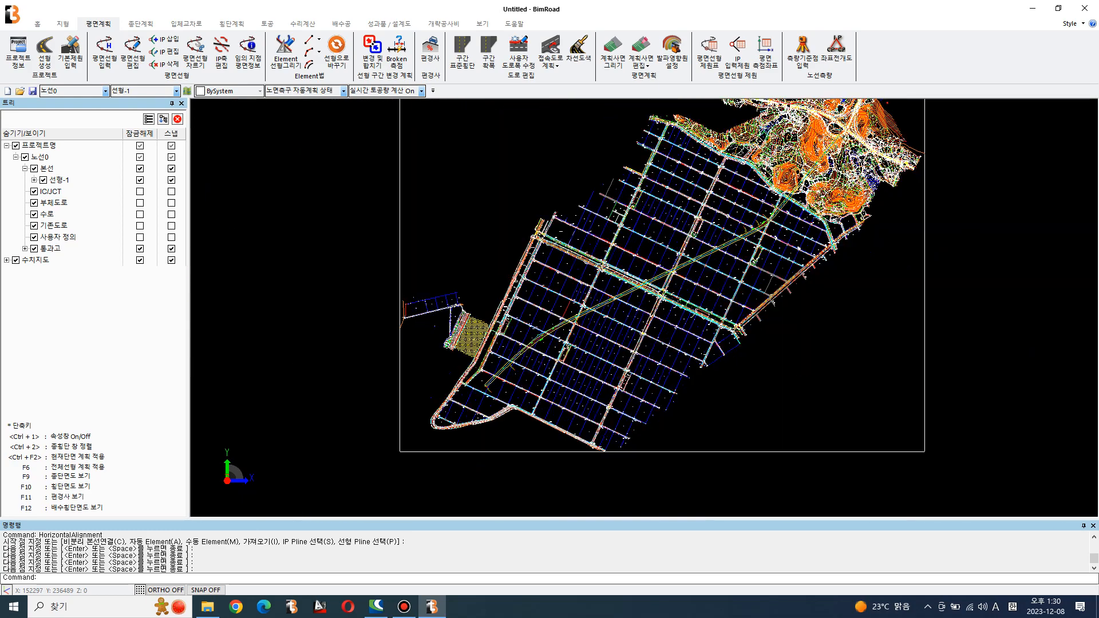
pyautogui.scroll(10, 902, 111)
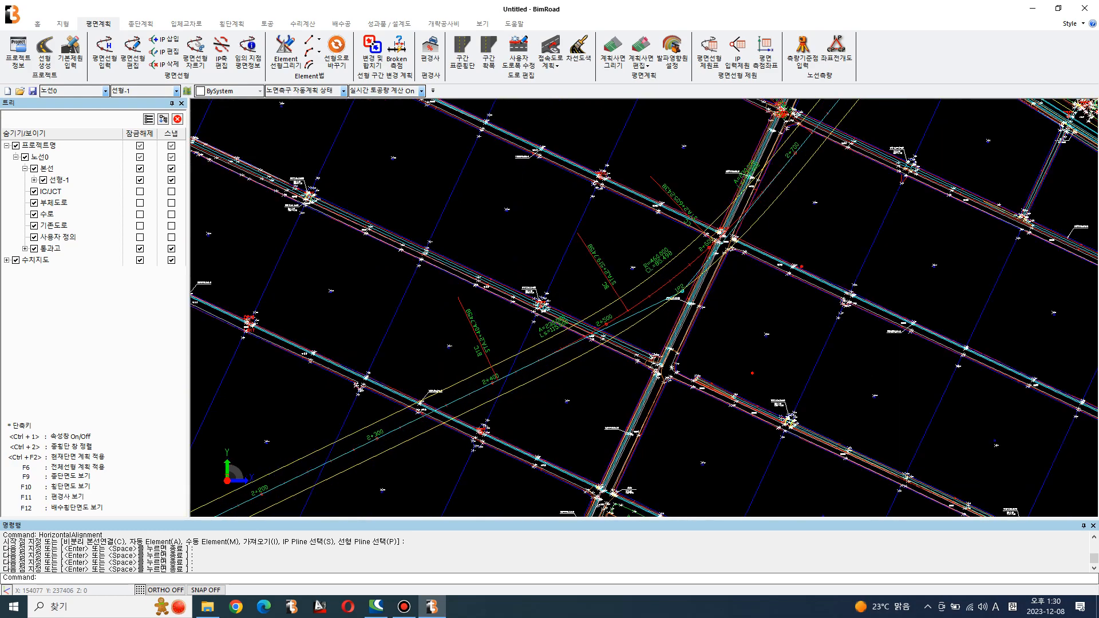
pyautogui.scroll(5, 655, 295)
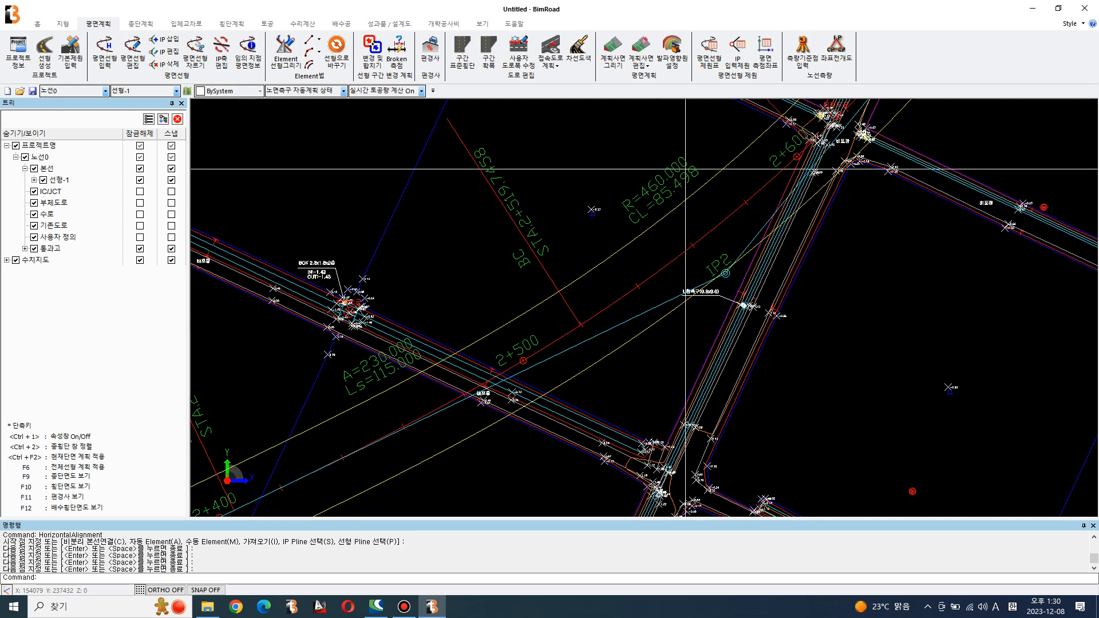
pyautogui.scroll(-1, 647, 177)
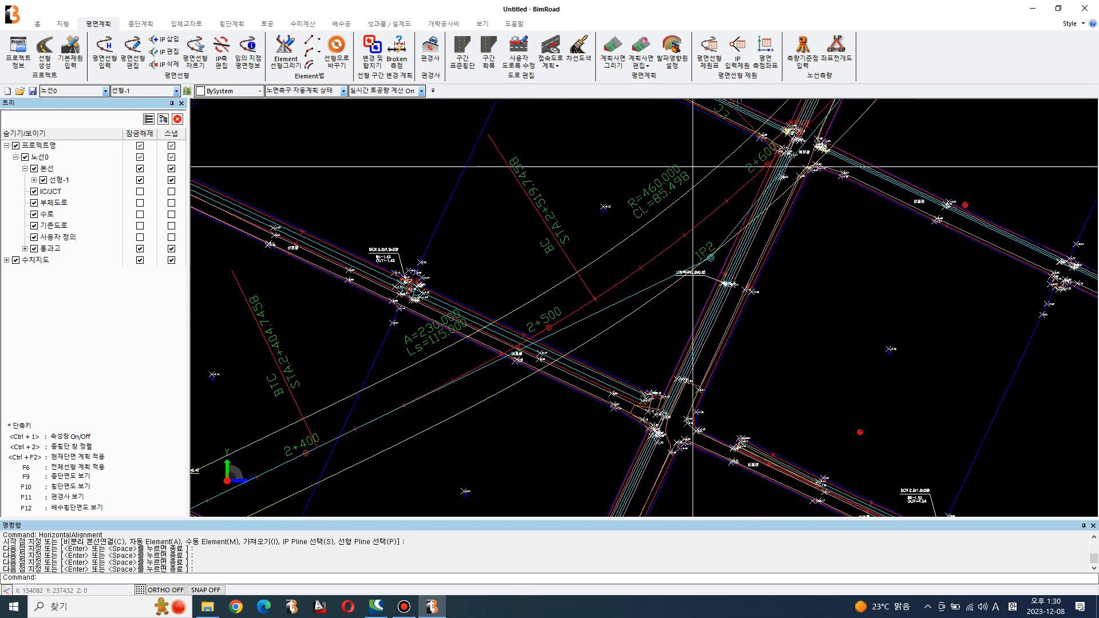
pyautogui.scroll(-2, 693, 197)
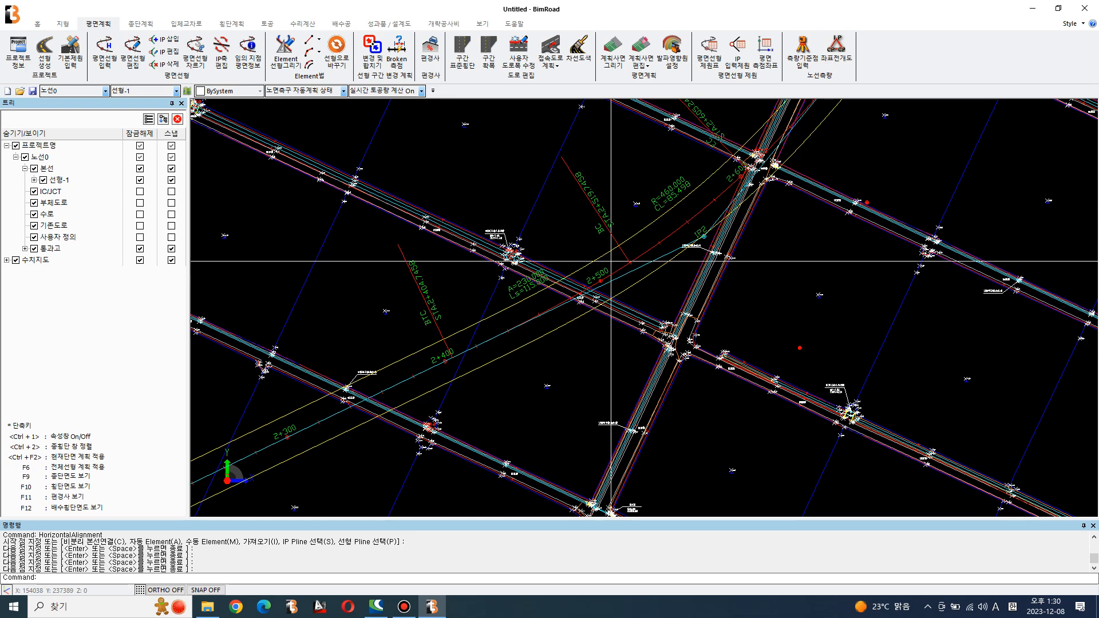
# Show the profile and cross-section views of alignment 선형-1 together with the plan
pyautogui.scroll(-4, 577, 297)
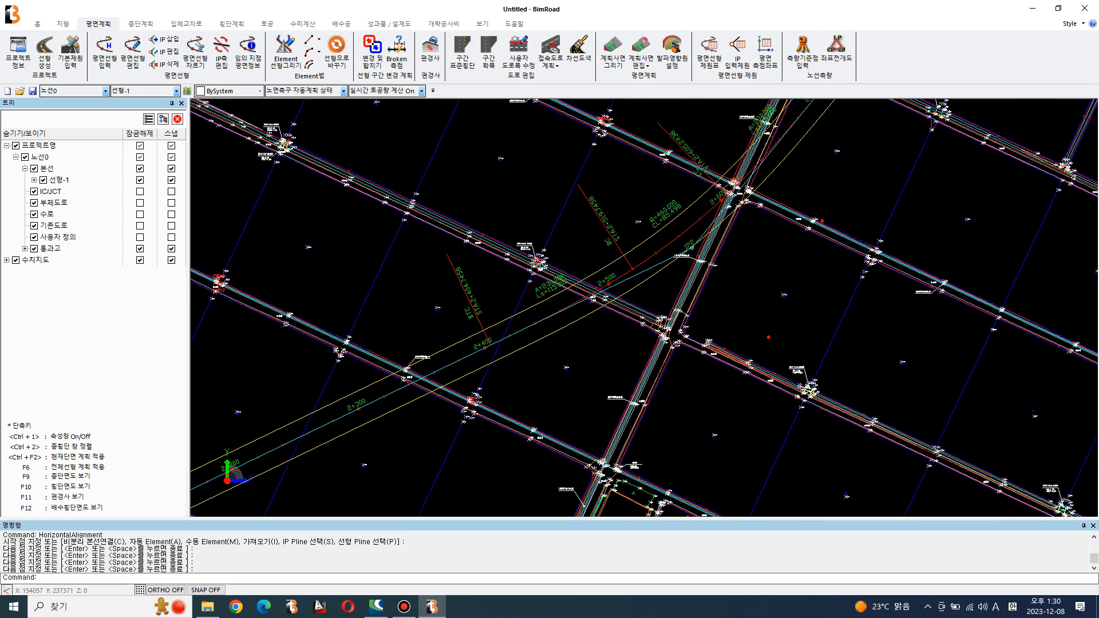
pyautogui.scroll(-3, 641, 365)
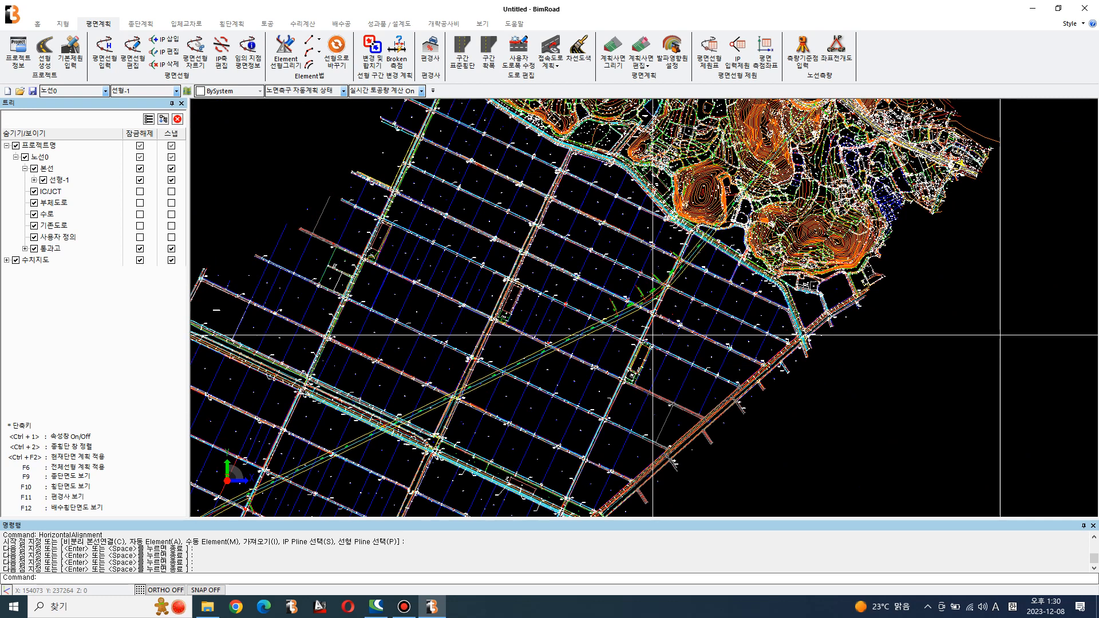
pyautogui.hotkey('ctrl', '2')
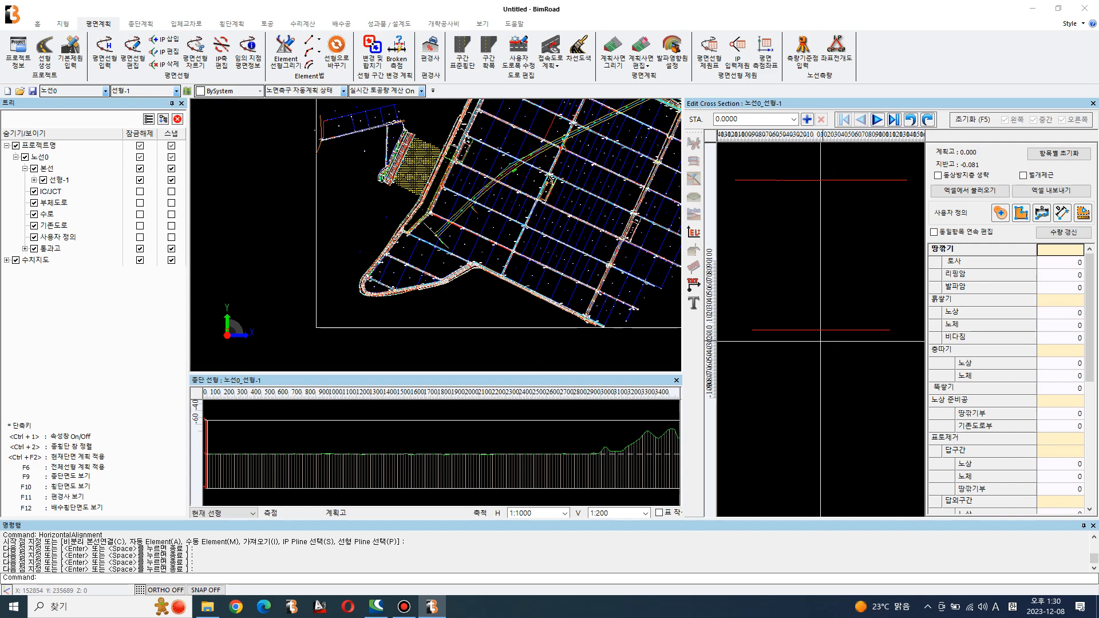
pyautogui.scroll(-3, 452, 248)
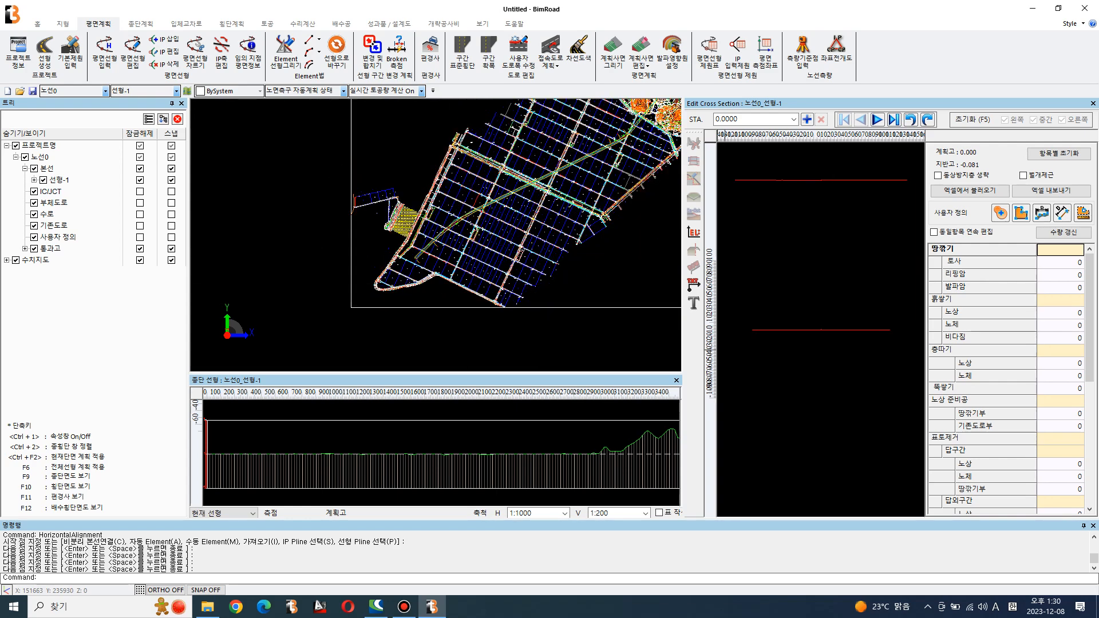
pyautogui.moveTo(438, 241); pyautogui.dragTo(390, 291, button='middle')
pyautogui.scroll(5, 552, 210)
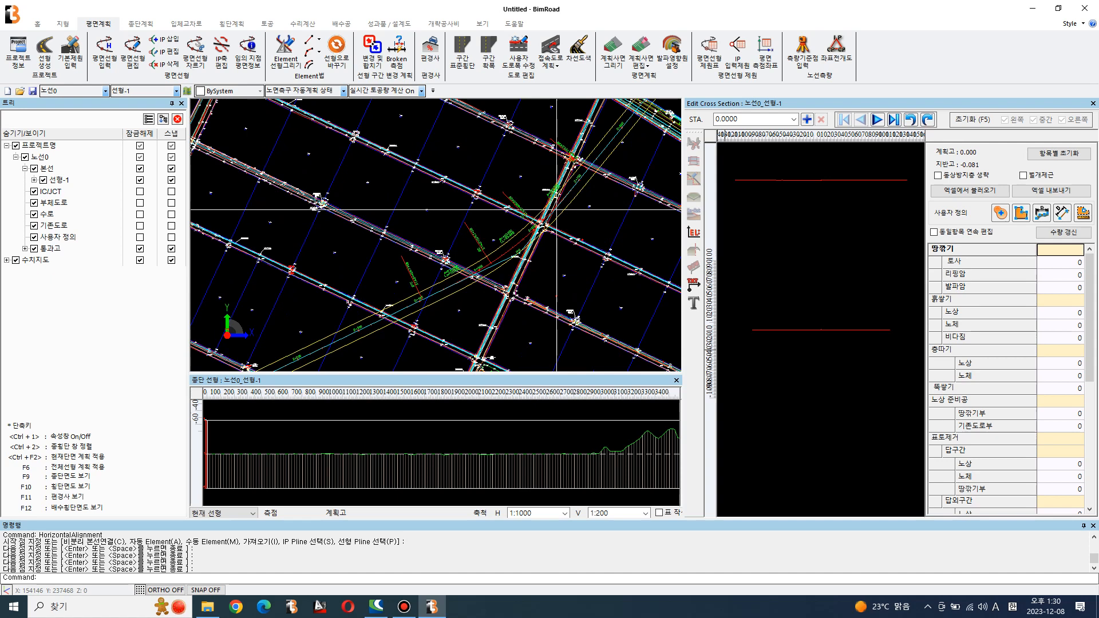
# Select the alignment 선형-1 and move its end point in the northeastern hills a short way to the southeast
pyautogui.click(525, 233)
pyautogui.scroll(-3, 491, 249)
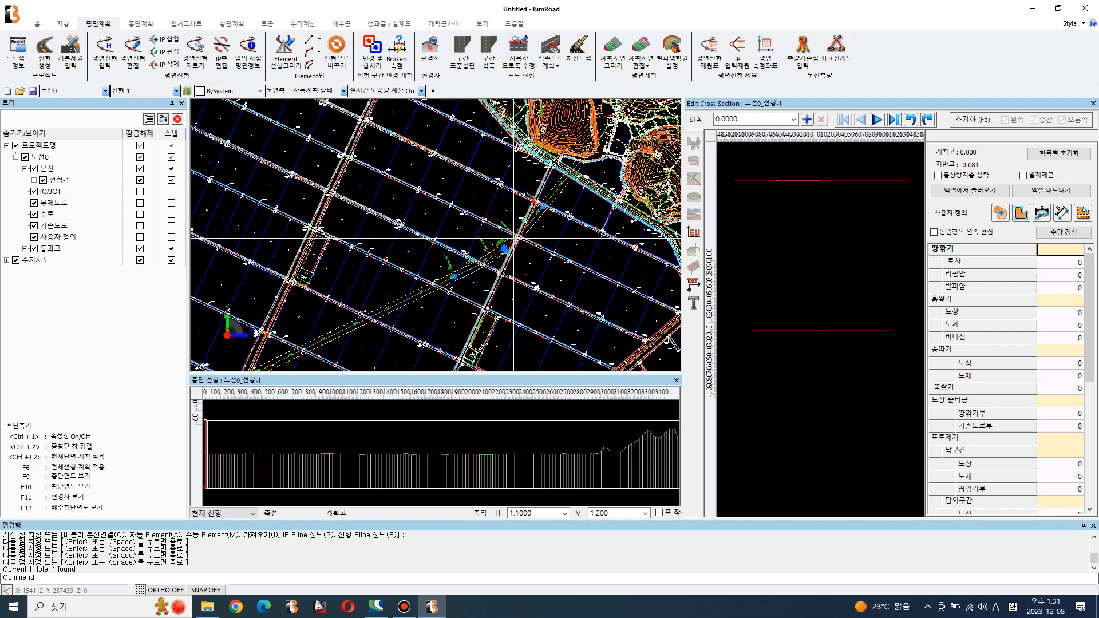
pyautogui.moveTo(570, 223); pyautogui.dragTo(548, 288, button='middle')
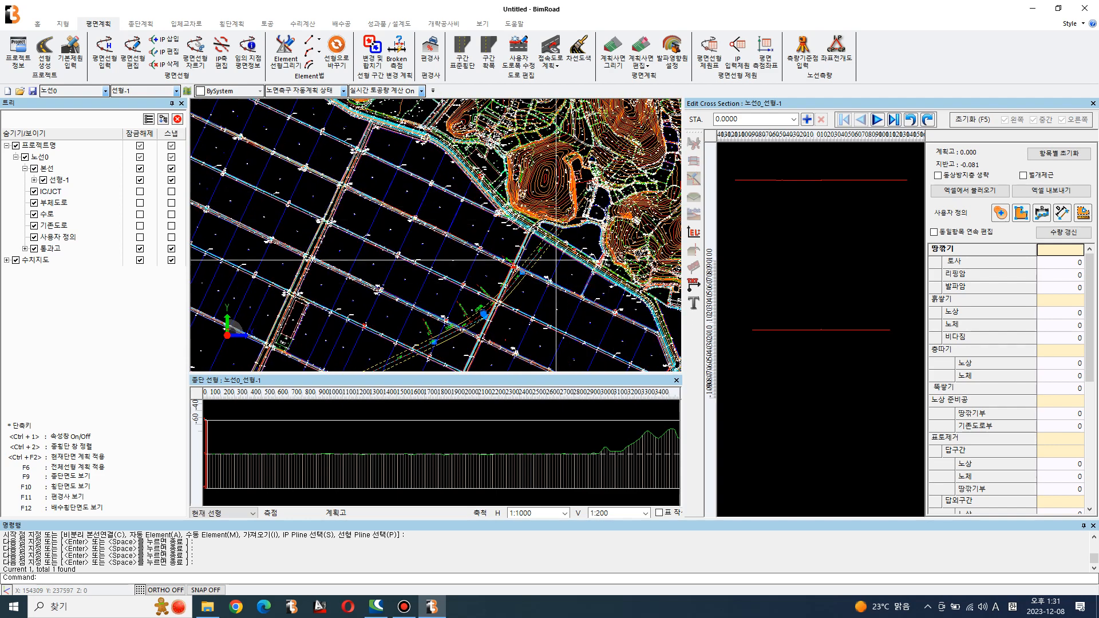
pyautogui.scroll(4, 446, 349)
pyautogui.scroll(4, 555, 244)
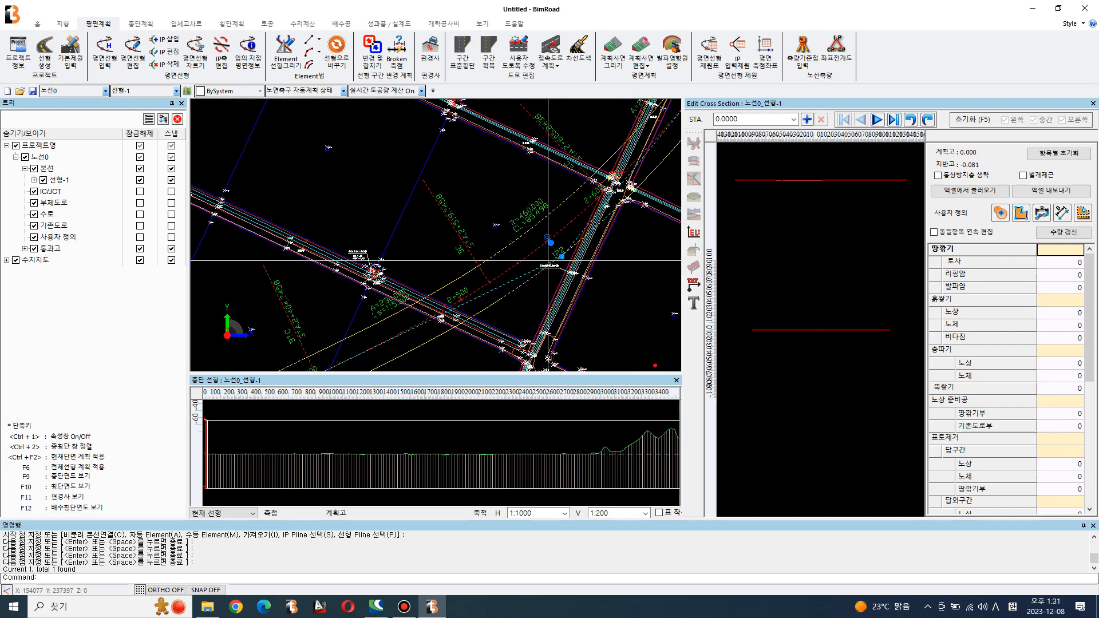
pyautogui.scroll(-5, 523, 294)
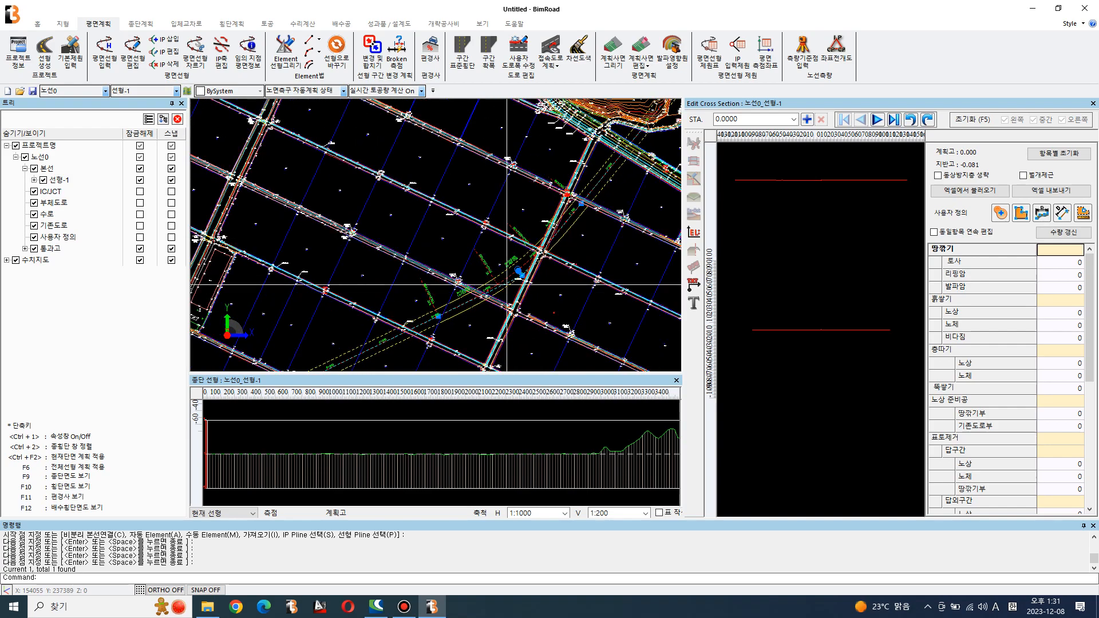
pyautogui.scroll(-3, 513, 296)
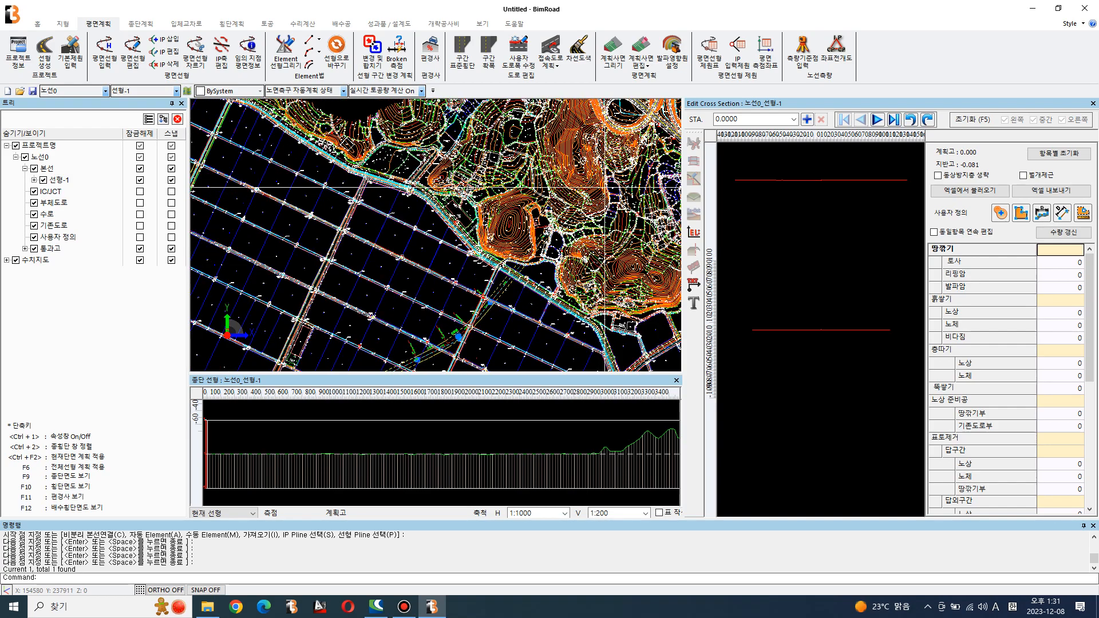
pyautogui.moveTo(658, 189); pyautogui.dragTo(627, 233, button='middle')
pyautogui.scroll(6, 598, 195)
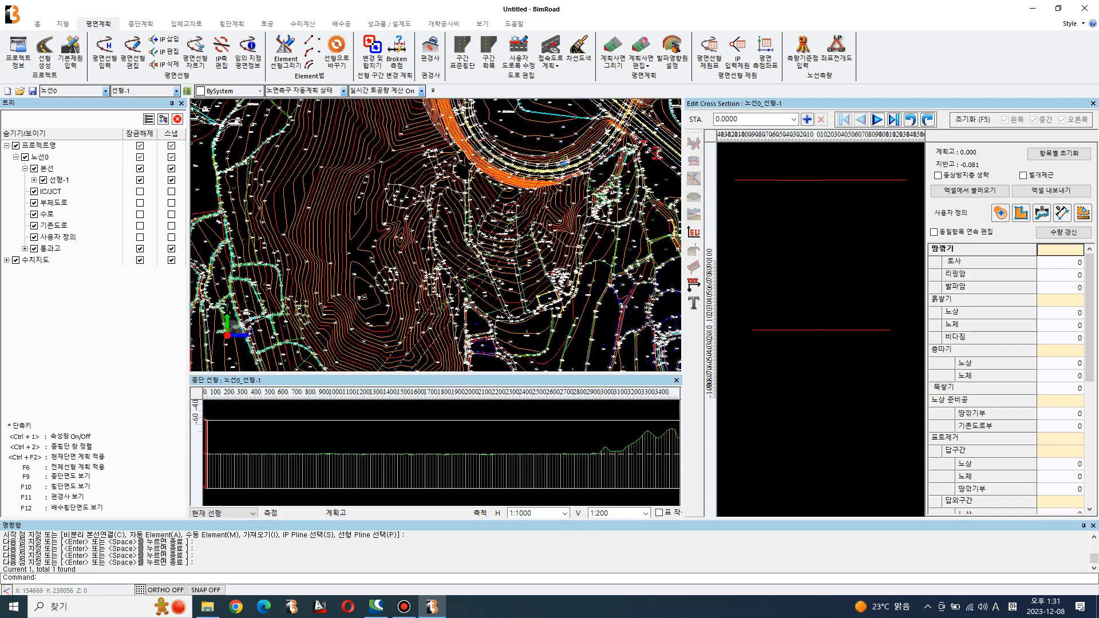
pyautogui.scroll(2, 552, 229)
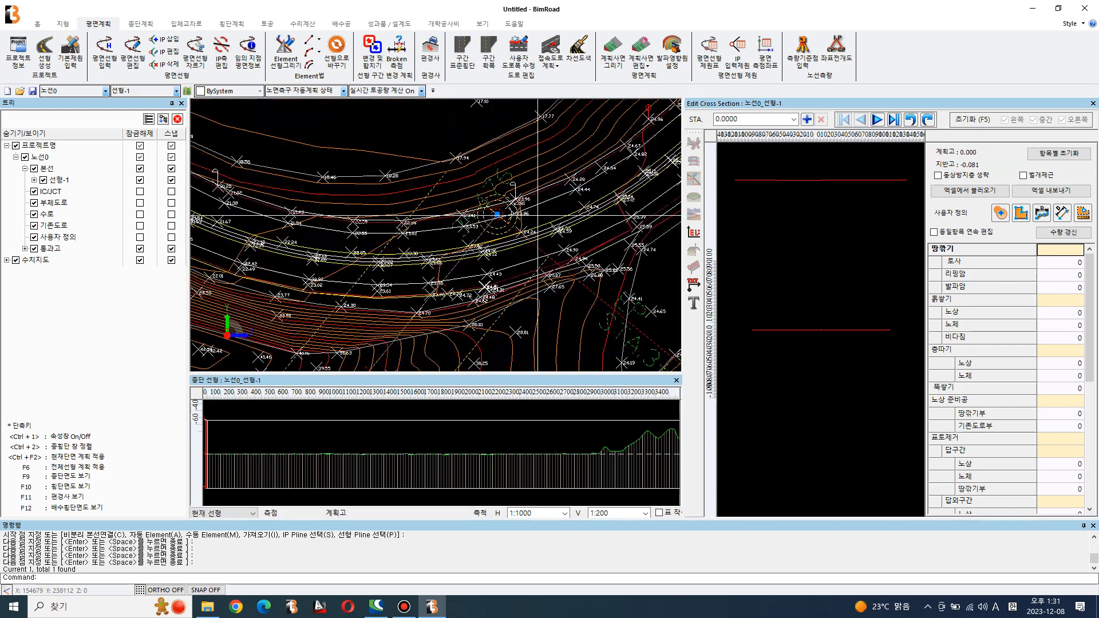
pyautogui.click(499, 215)
pyautogui.scroll(-1, 498, 215)
pyautogui.click(499, 215)
pyautogui.scroll(-7, 499, 215)
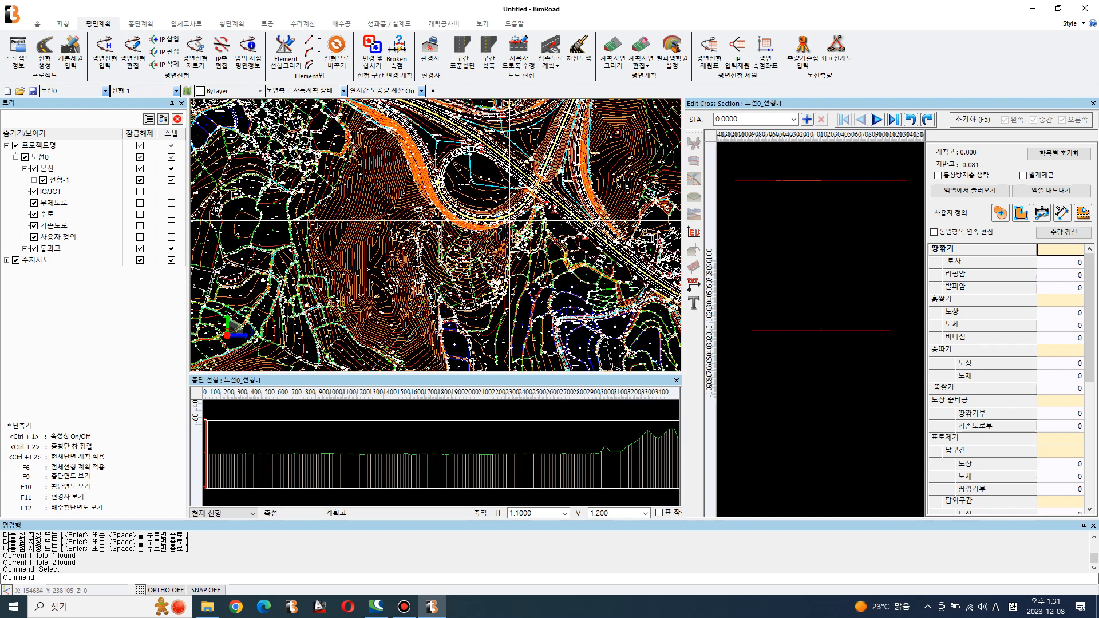
pyautogui.click(532, 239)
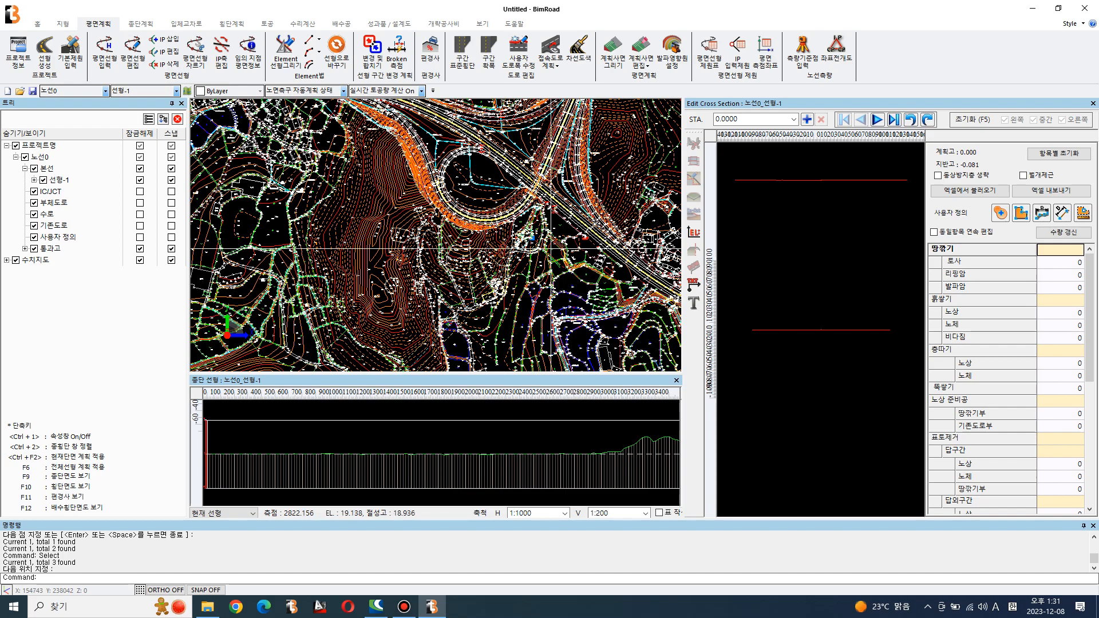
# Edit IP2 of the alignment with a radius R of 2000 and transition parameters A1 and A2 of 0
pyautogui.scroll(-3, 487, 320)
pyautogui.scroll(5, 488, 320)
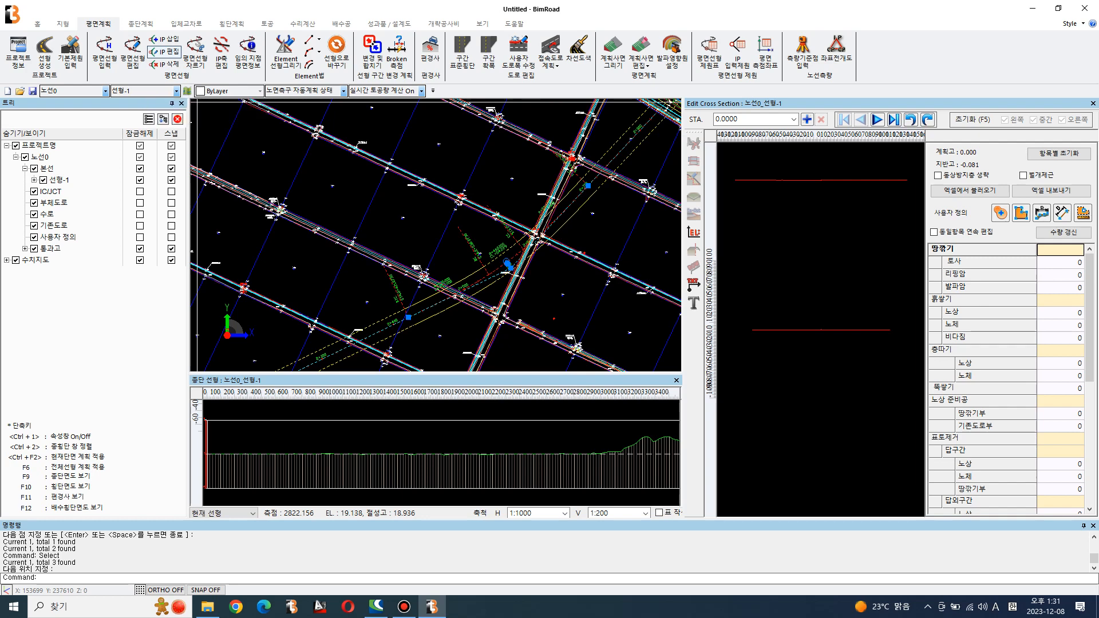
pyautogui.click(166, 51)
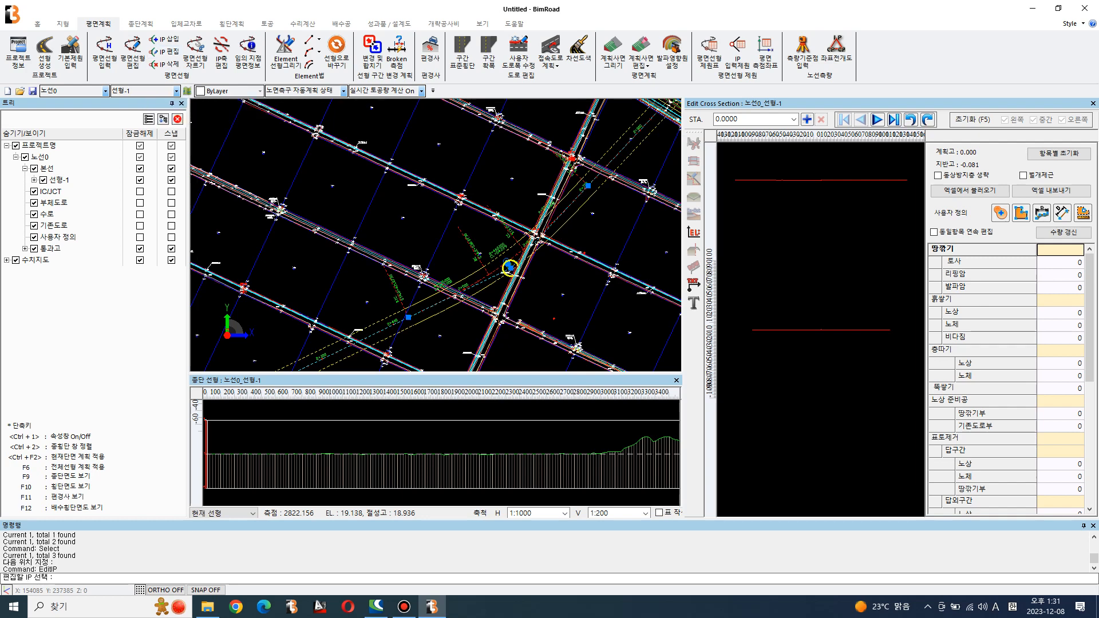
pyautogui.click(509, 267)
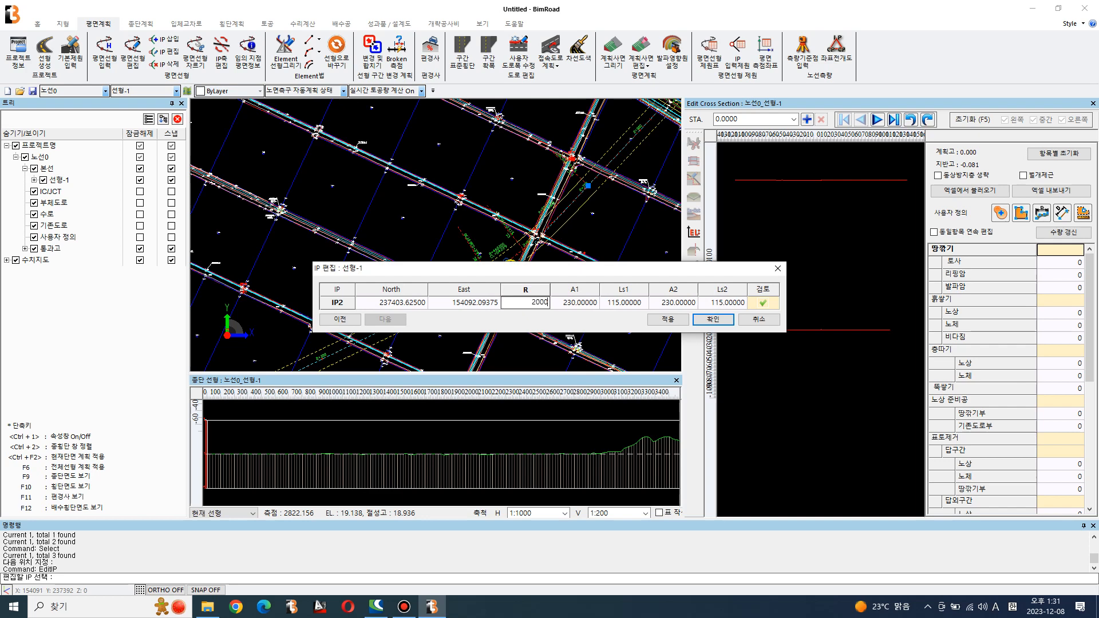
pyautogui.press('Tab')
pyautogui.press('Tab')
pyautogui.press('Tab')
pyautogui.press('Tab')
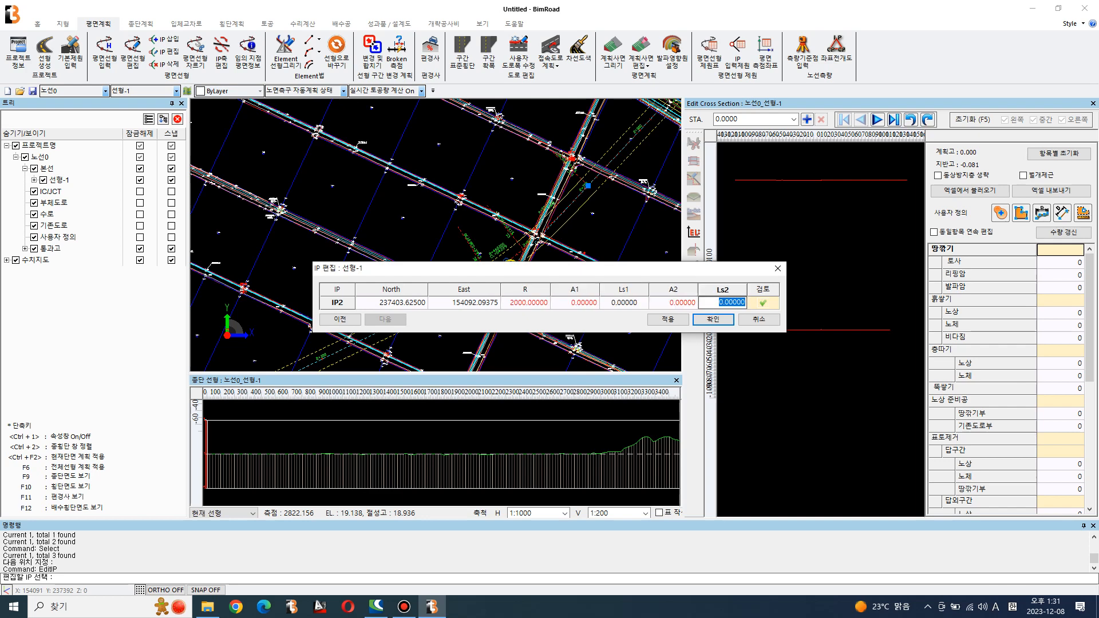
pyautogui.press('Return')
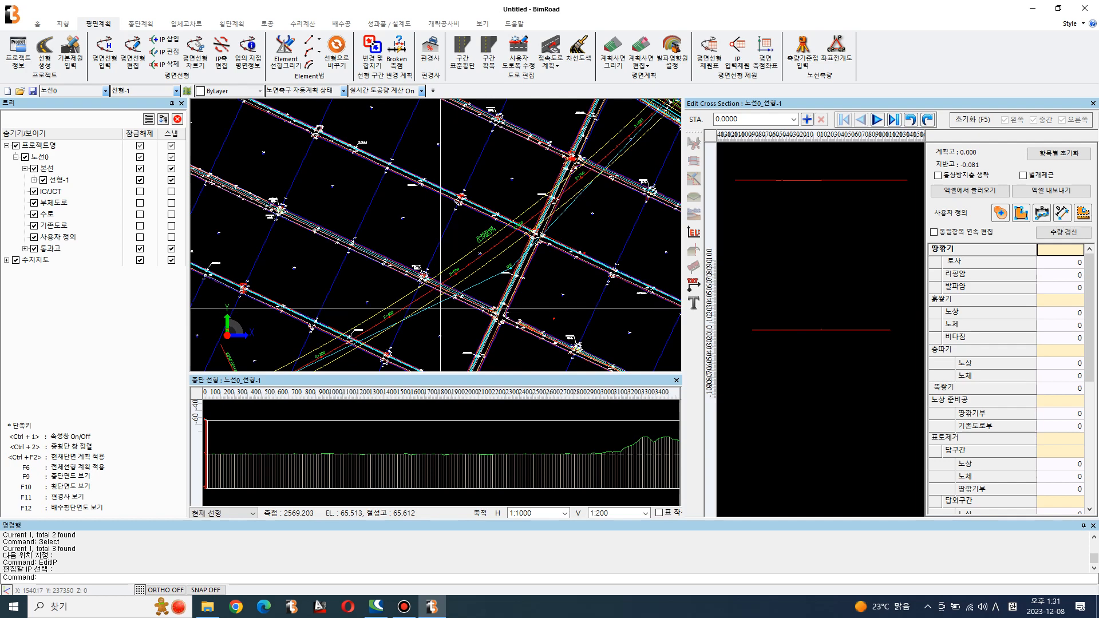
# Select the edited alignment and move IP2 slightly to the west
pyautogui.click(504, 287)
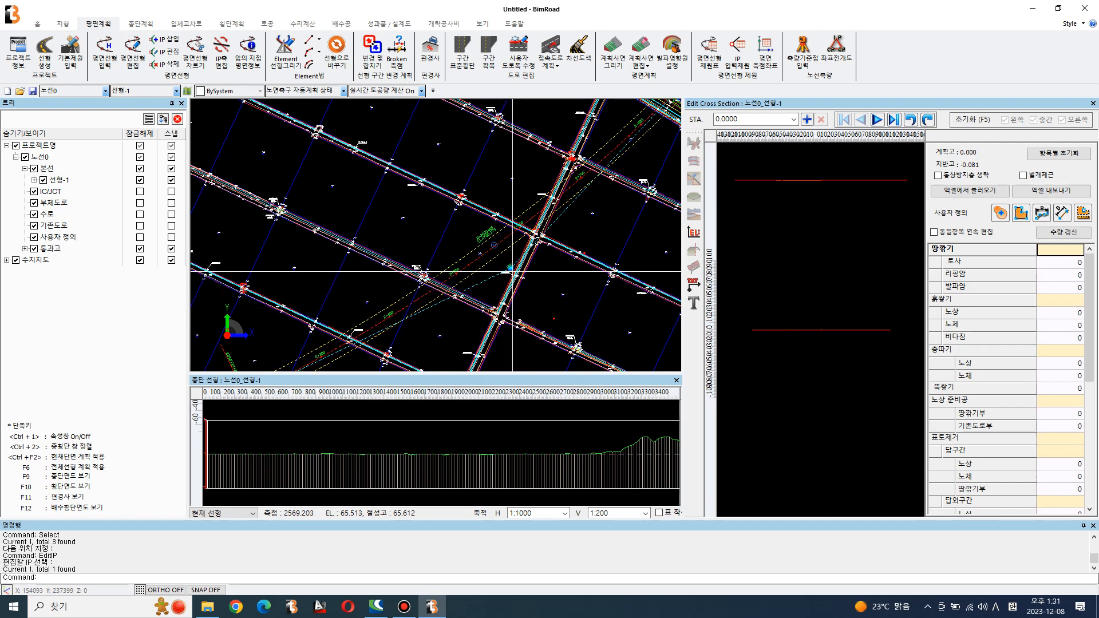
pyautogui.click(511, 268)
pyautogui.click(511, 268)
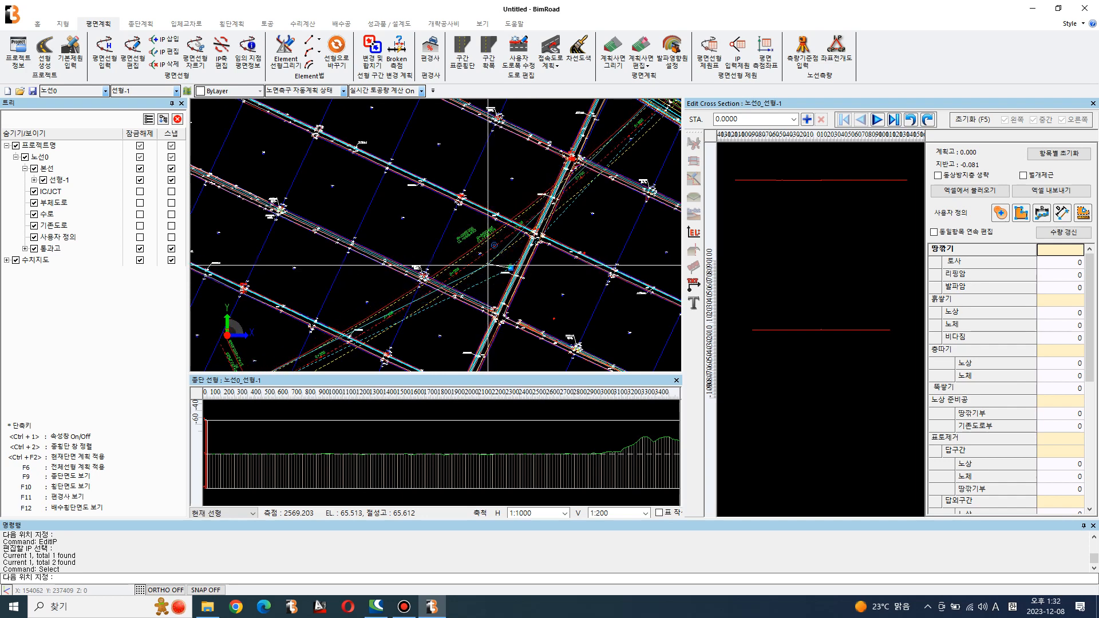
pyautogui.click(489, 267)
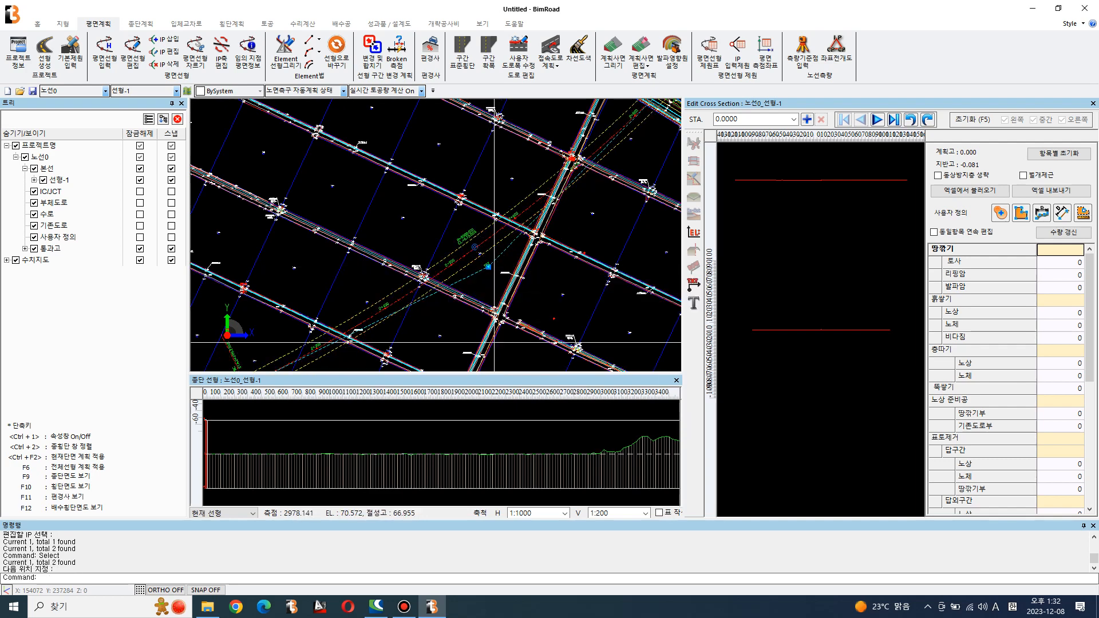
# Open the horizontal alignment data of 선형-1 for editing
pyautogui.scroll(-1, 457, 289)
pyautogui.scroll(-2, 560, 292)
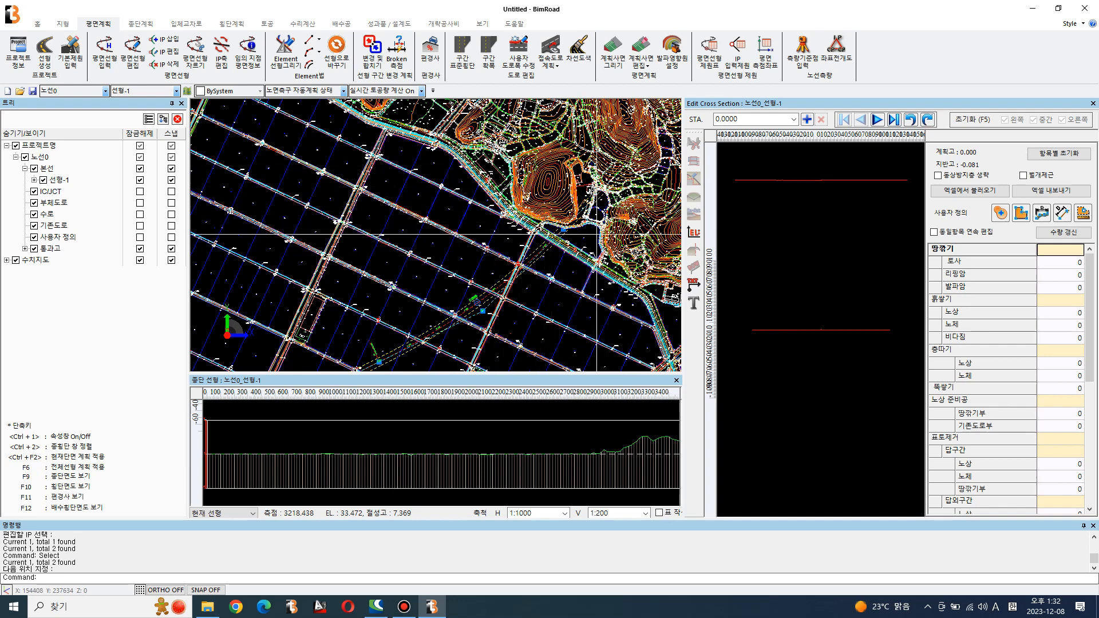
pyautogui.scroll(-5, 584, 246)
pyautogui.moveTo(525, 314); pyautogui.dragTo(563, 282, button='middle')
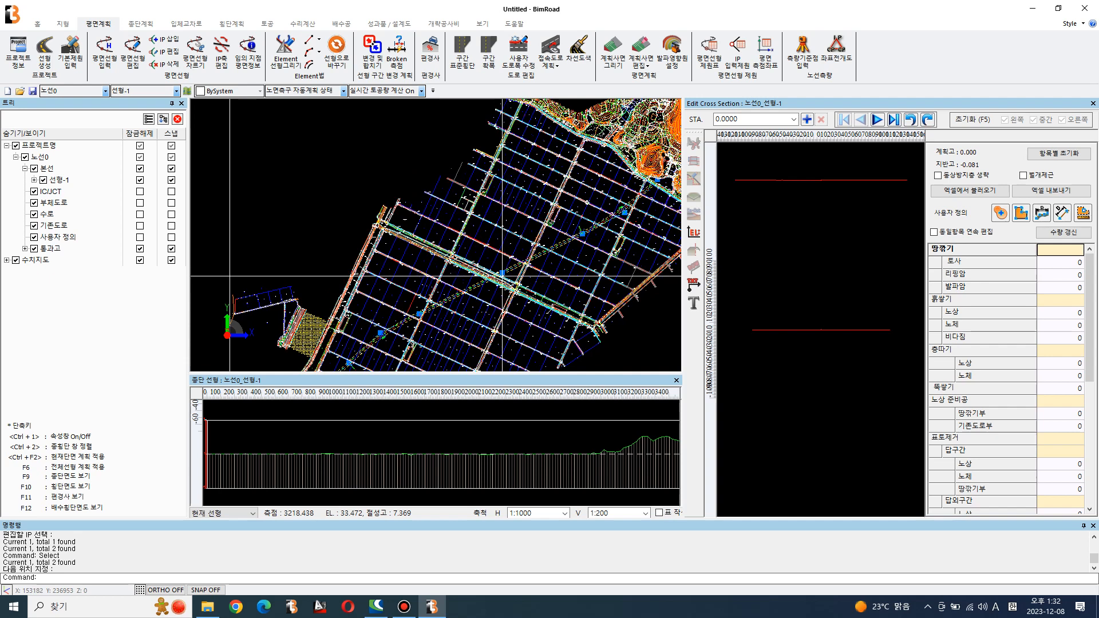
pyautogui.scroll(-1, 494, 247)
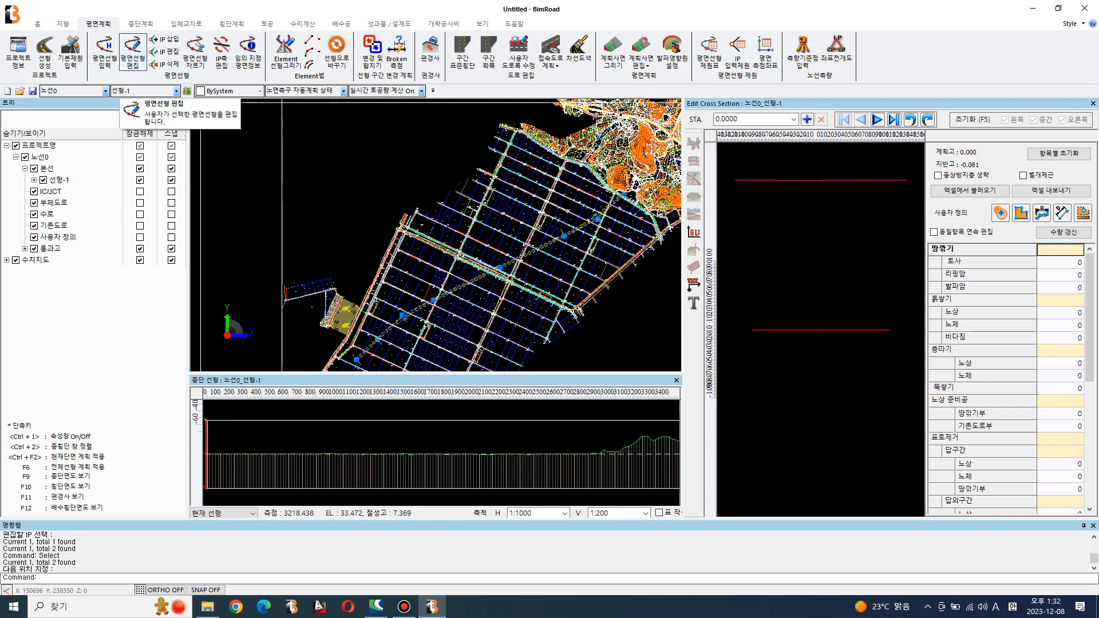
pyautogui.click(133, 51)
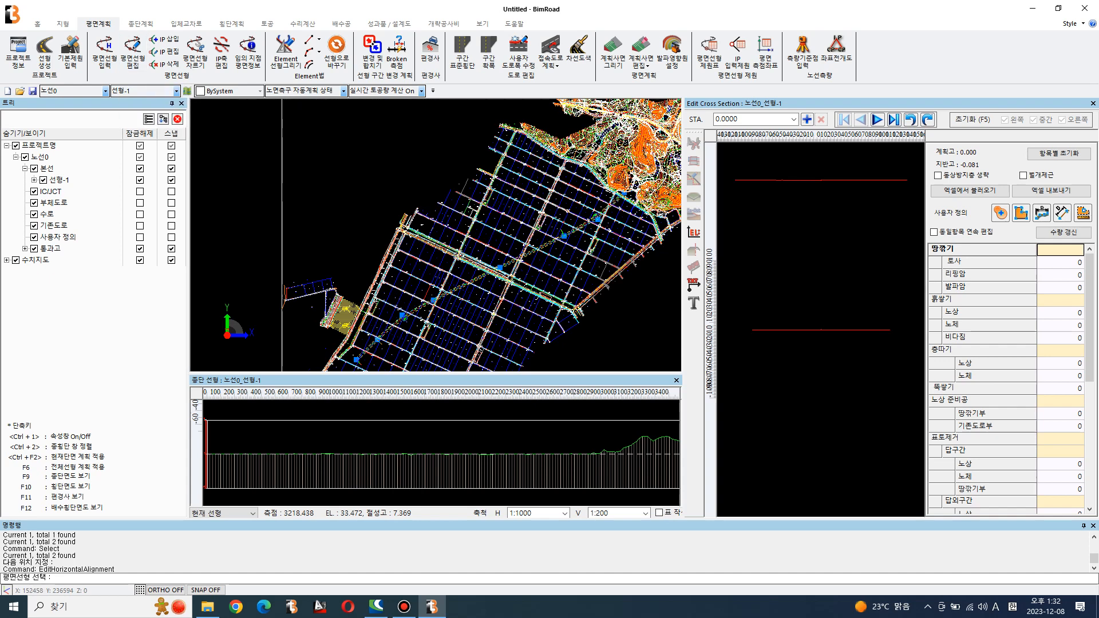
pyautogui.click(420, 309)
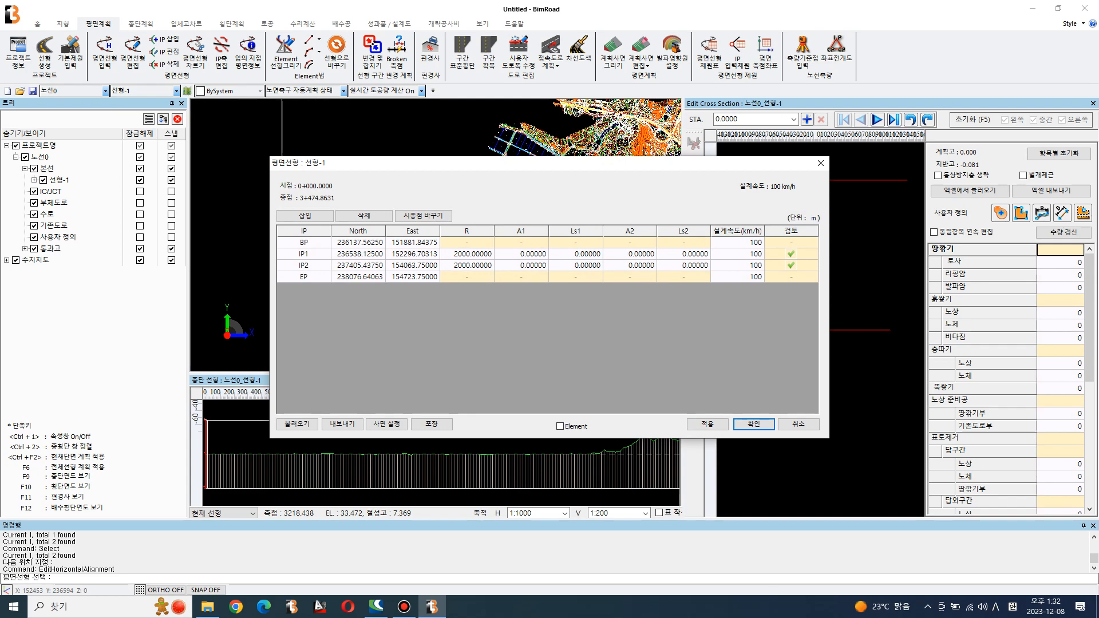
# Check which file formats can be imported into the alignment table, keep BimRoad File (*.BHP), and cancel the import
pyautogui.click(297, 424)
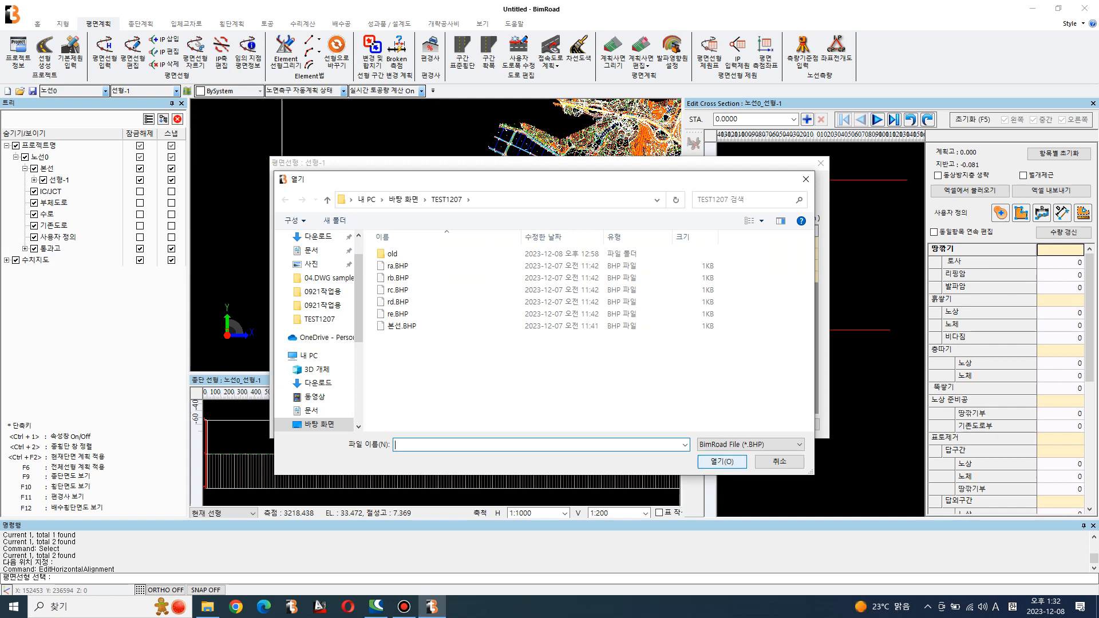
pyautogui.press('Tab')
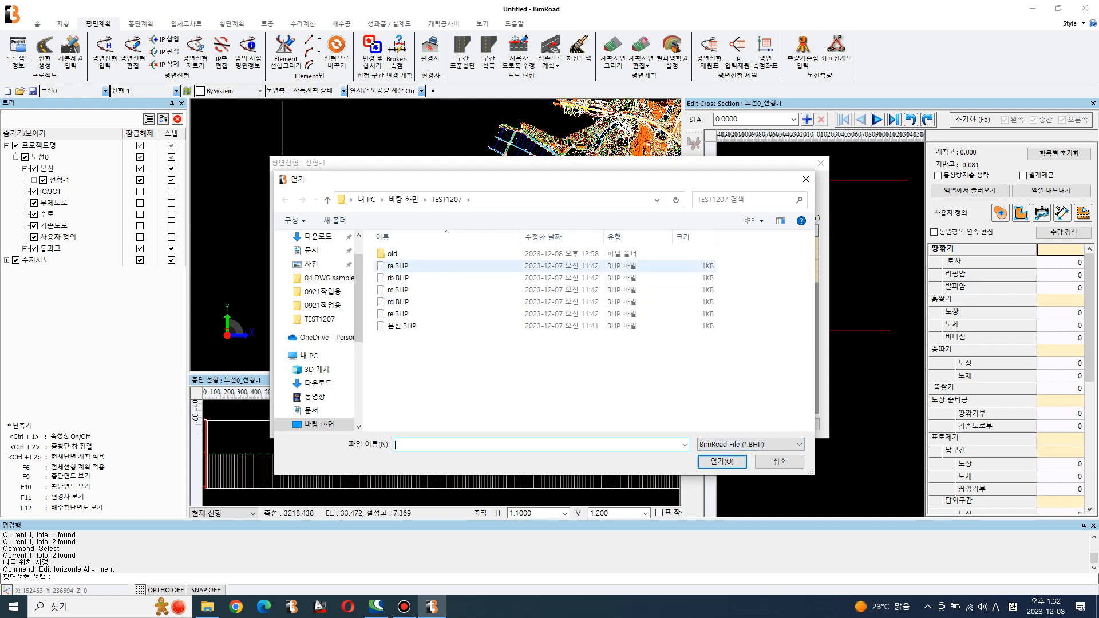
pyautogui.click(751, 445)
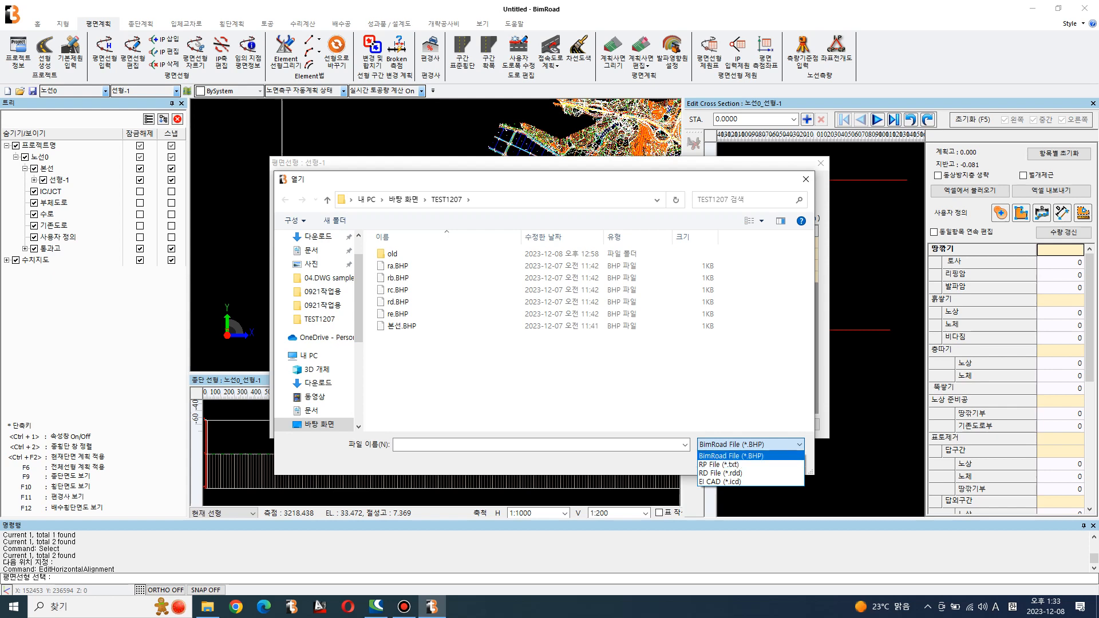
pyautogui.click(750, 456)
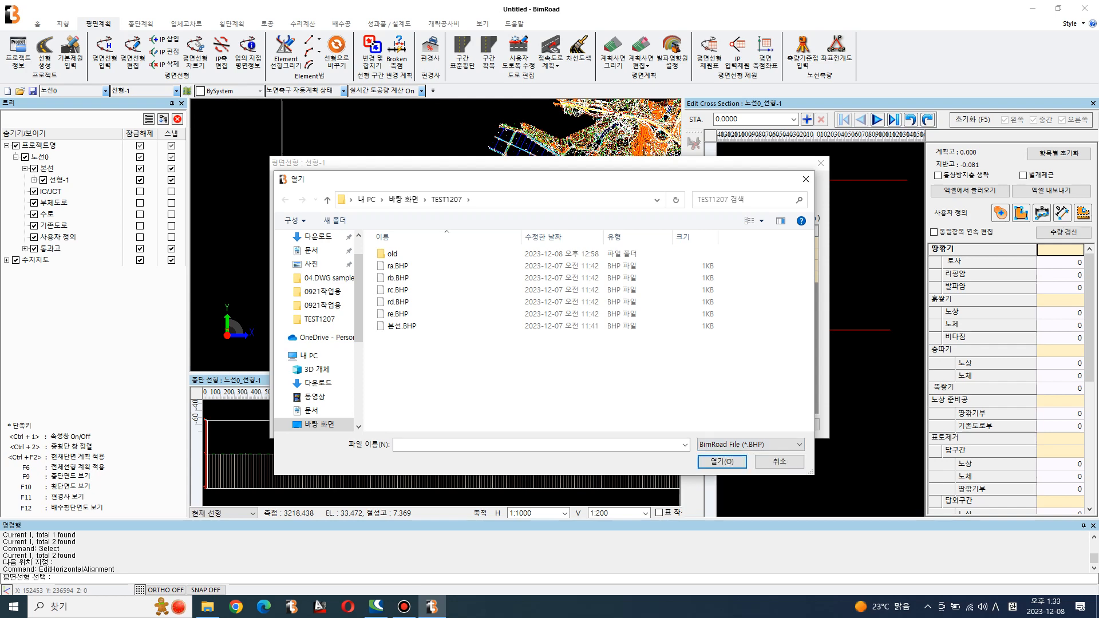
pyautogui.click(779, 462)
# Check the IP1, IP2 and EP rows, close the alignment table without changes and bring the whole profile into view
pyautogui.click(412, 266)
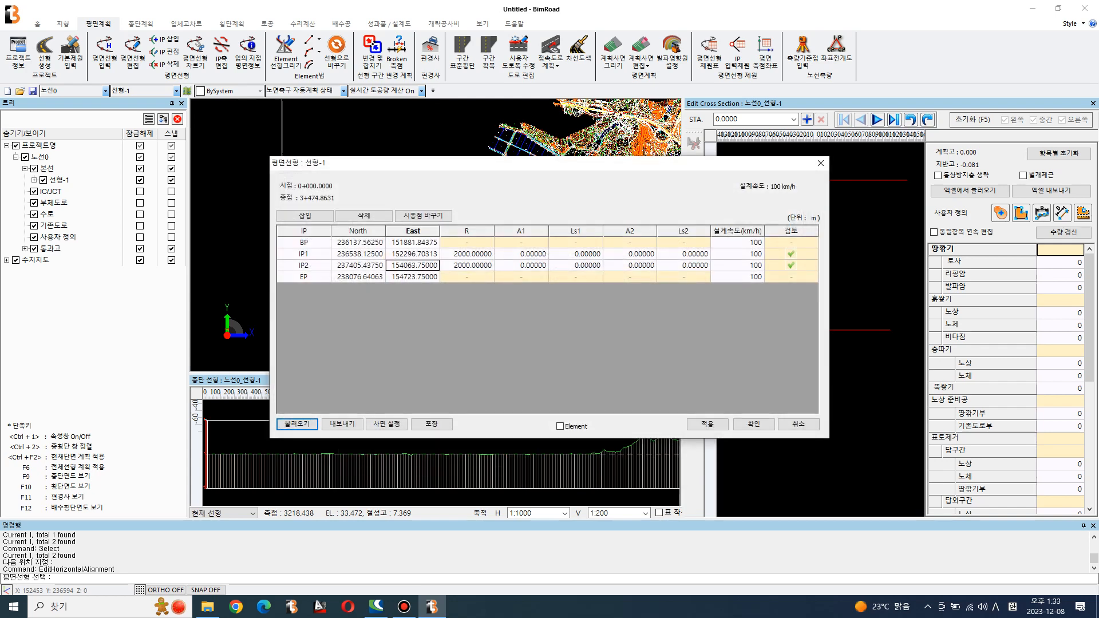
pyautogui.click(412, 277)
pyautogui.click(412, 254)
pyautogui.click(467, 278)
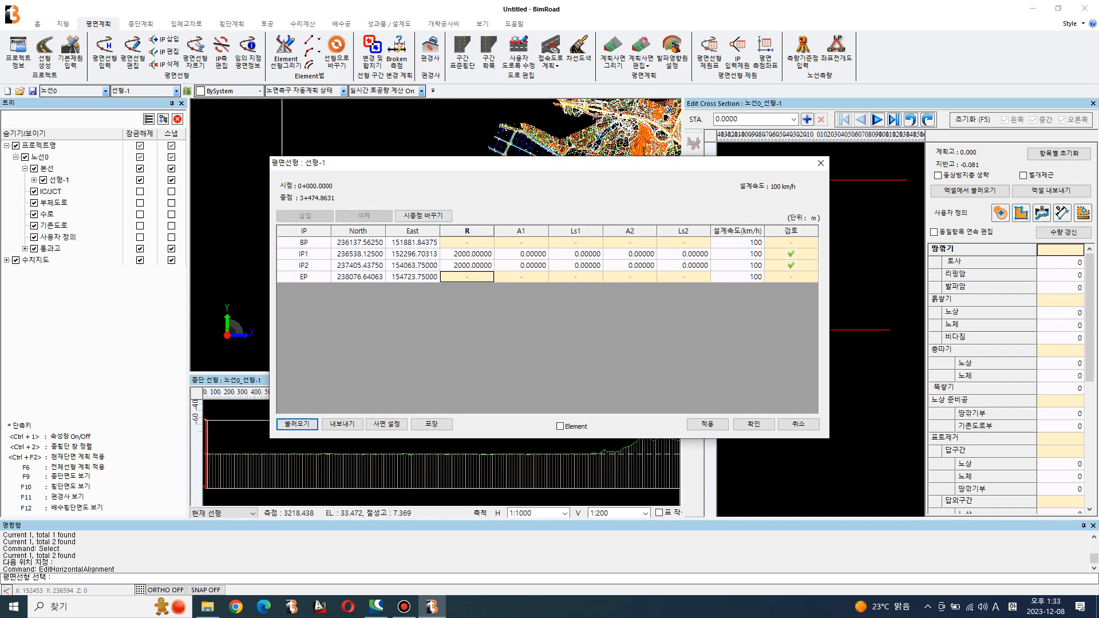
pyautogui.click(797, 425)
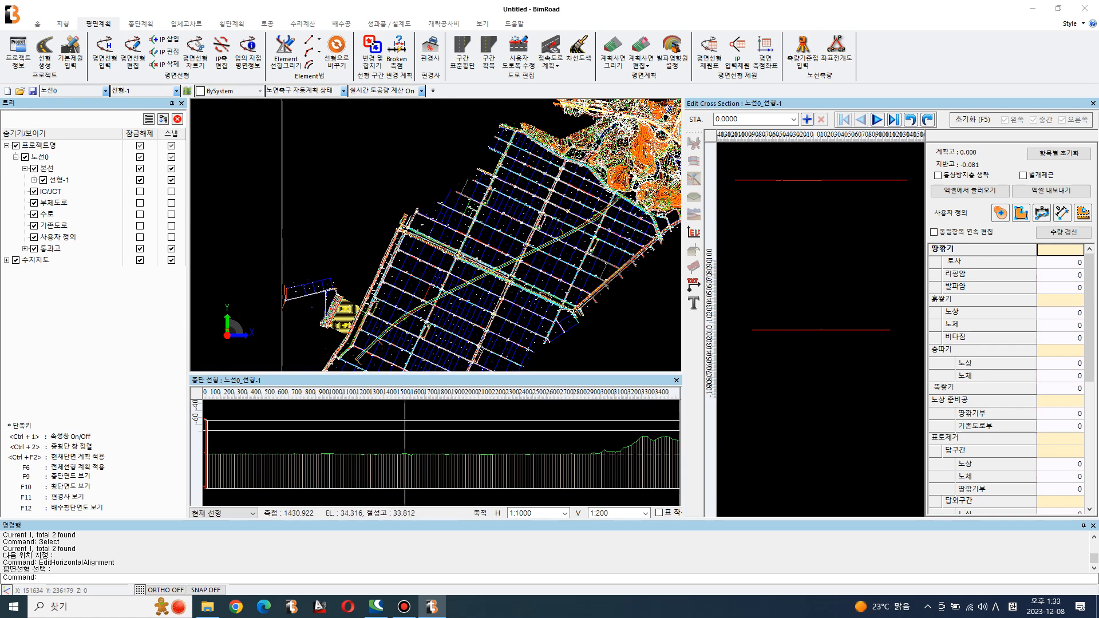
pyautogui.scroll(-3, 405, 421)
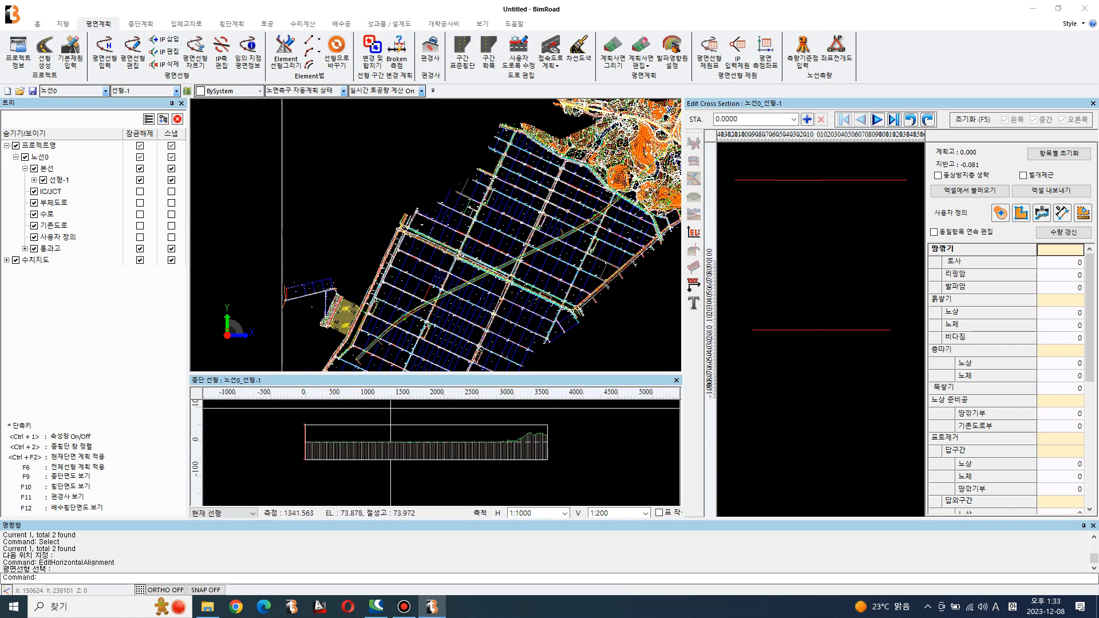
# Create a rough vertical alignment with three freehand VIPs running past both ends of the profile, and match its length to the horizontal alignment
pyautogui.click(141, 24)
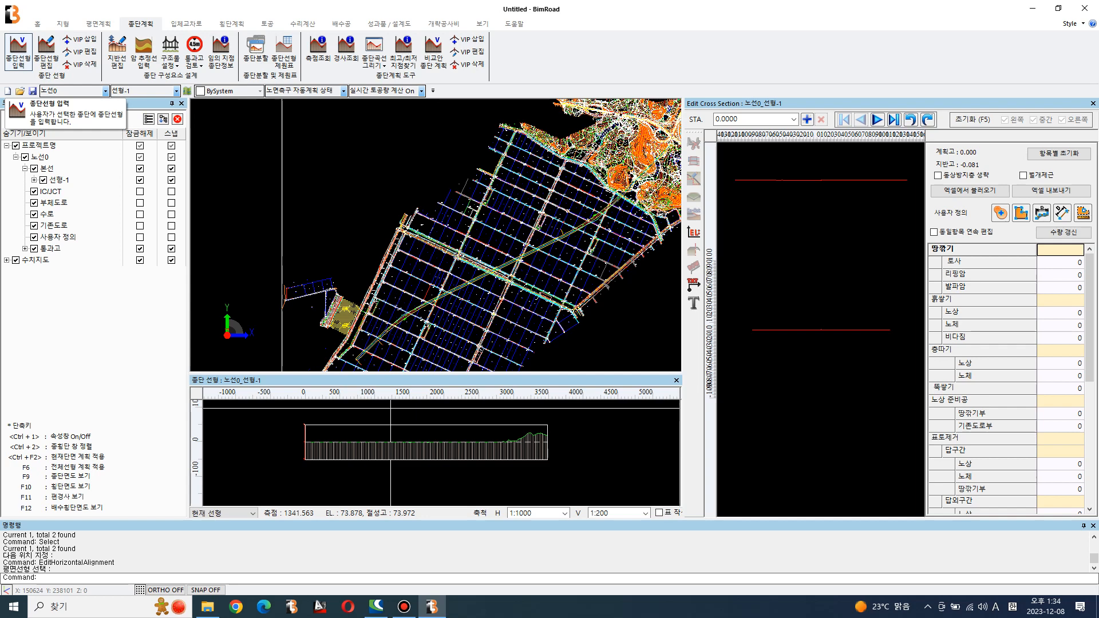
pyautogui.click(19, 51)
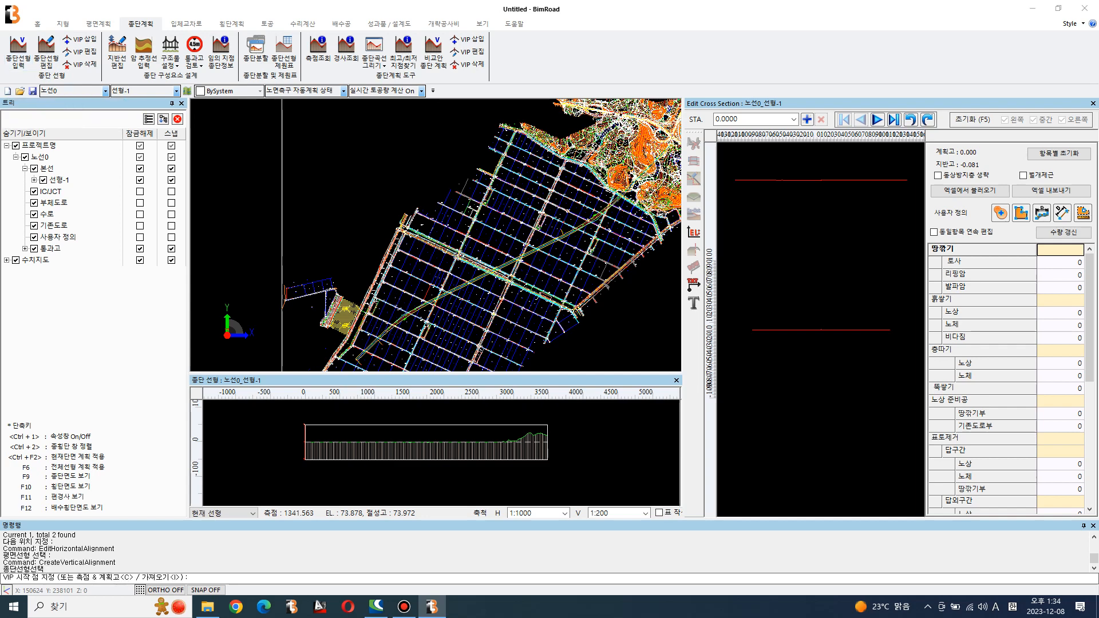
pyautogui.click(293, 443)
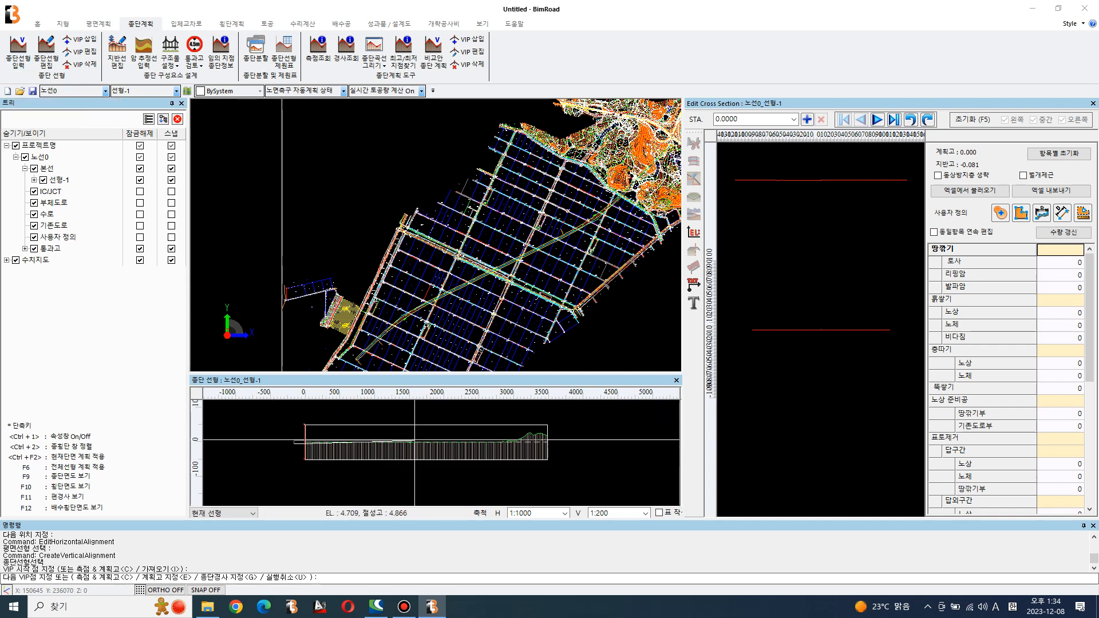
pyautogui.click(417, 440)
pyautogui.click(579, 443)
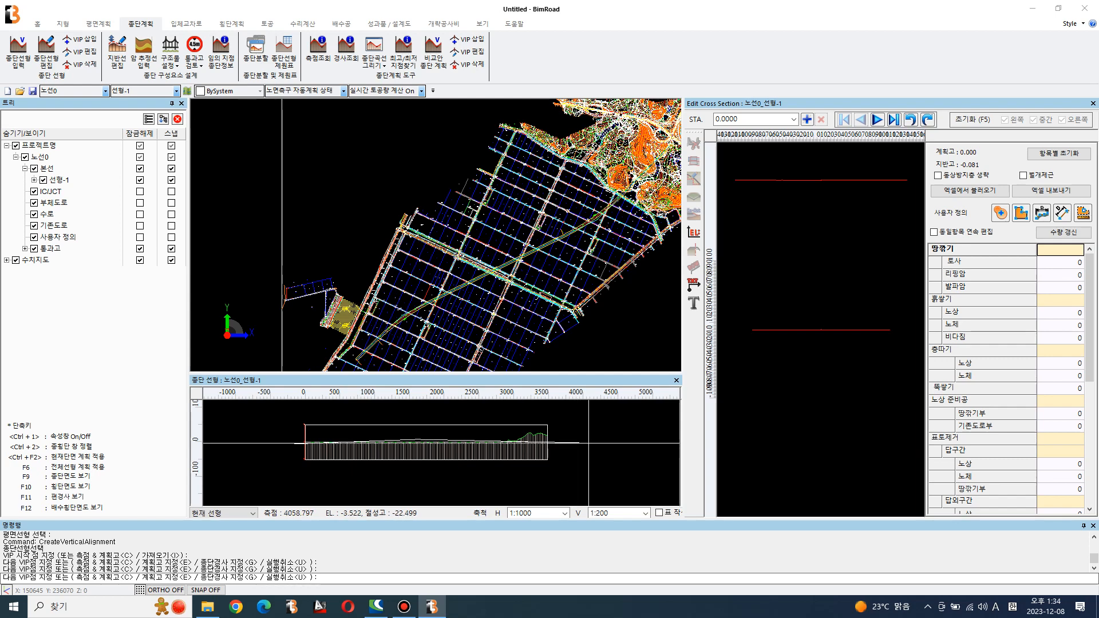
pyautogui.press('Return')
pyautogui.press('Return')
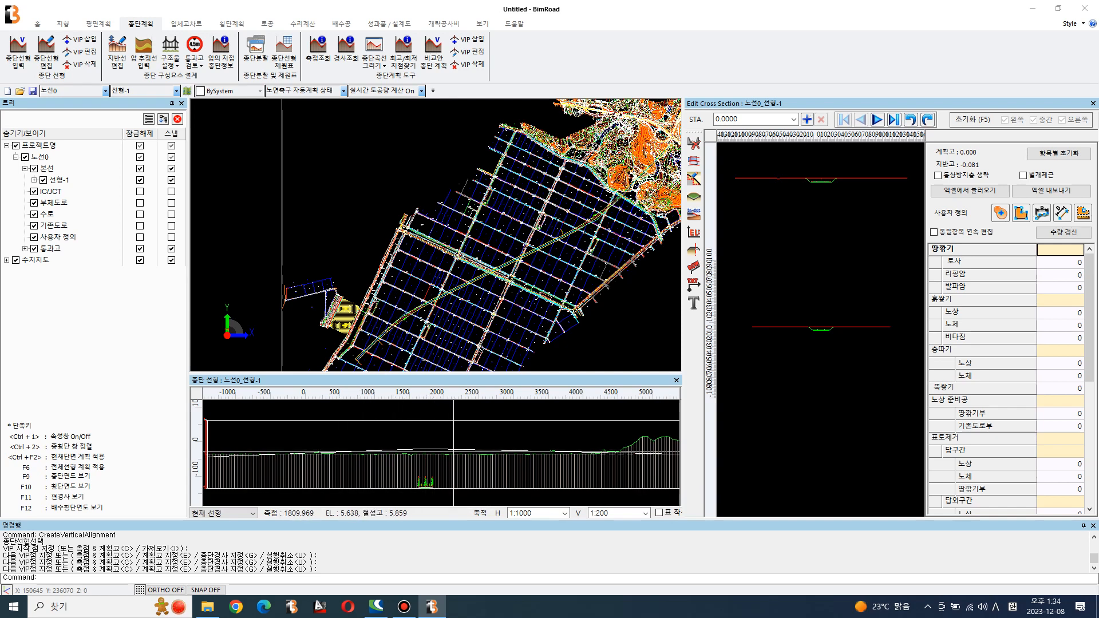
# Begin a new vertical alignment with its starting VIP snapped to the ground line at station 0
pyautogui.scroll(2, 454, 430)
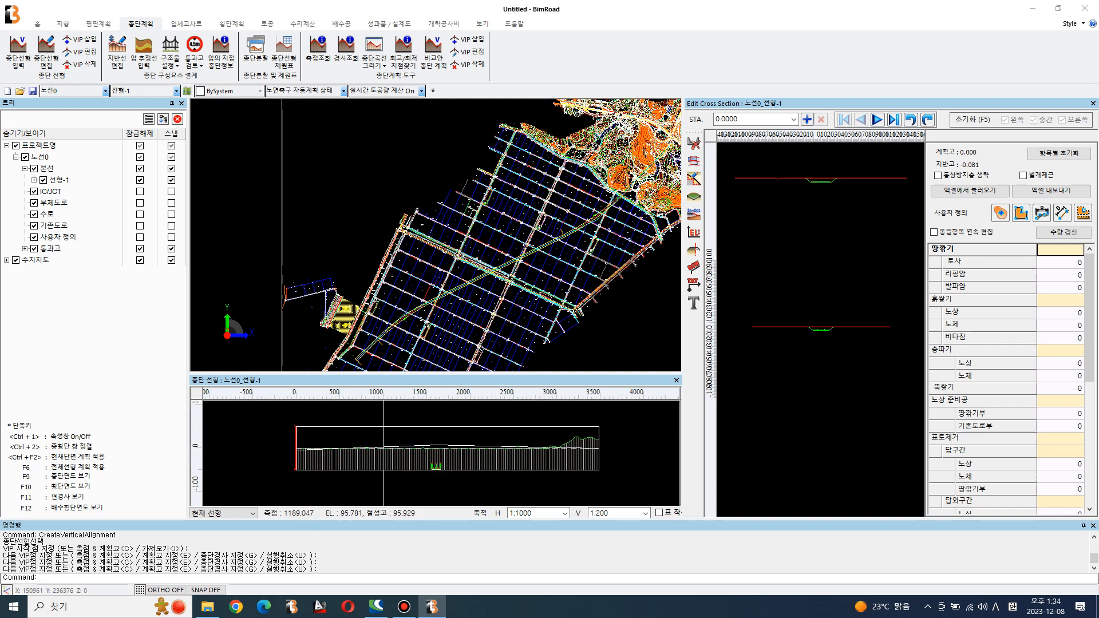
pyautogui.click(19, 50)
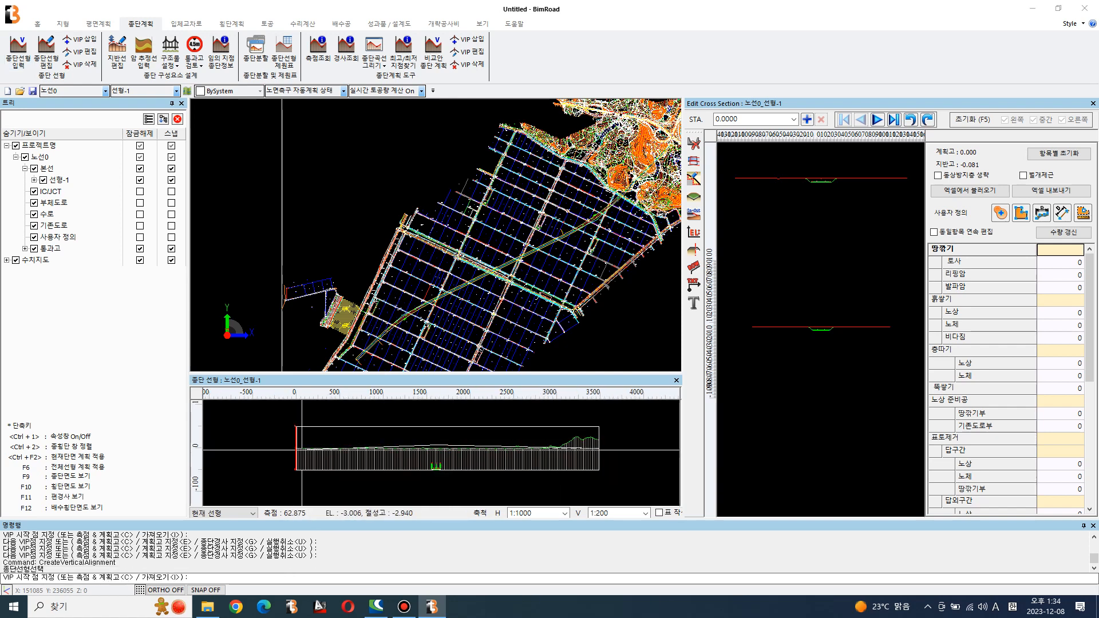
pyautogui.scroll(4, 299, 441)
pyautogui.scroll(2, 304, 435)
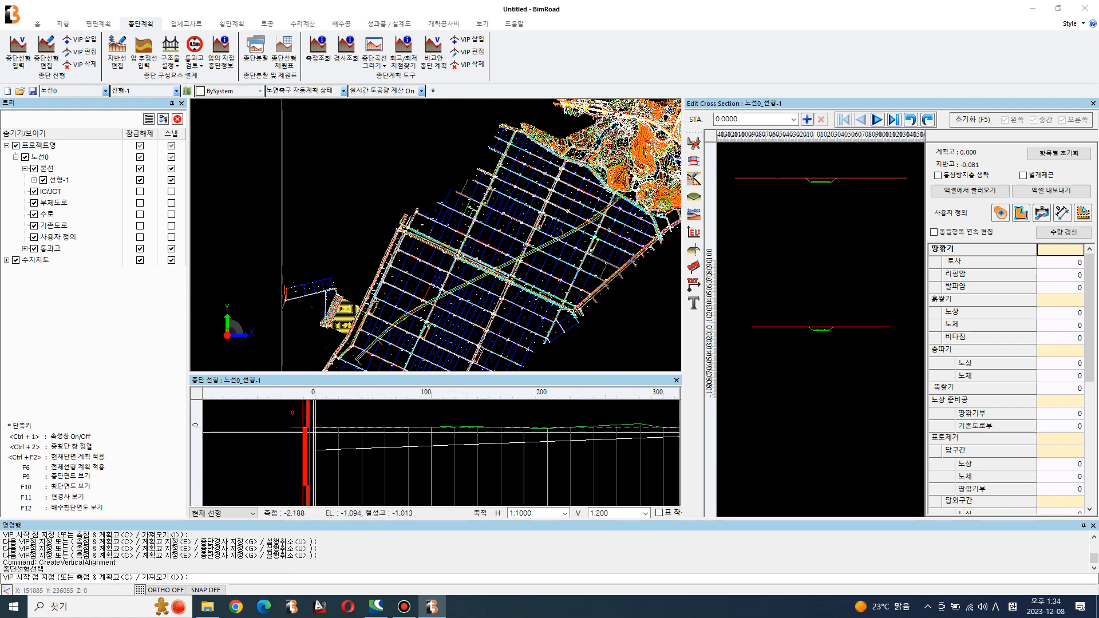
pyautogui.keyDown('shift'); pyautogui.rightClick(313, 432); pyautogui.keyUp('shift')
pyautogui.click(332, 440)
pyautogui.scroll(1, 316, 428)
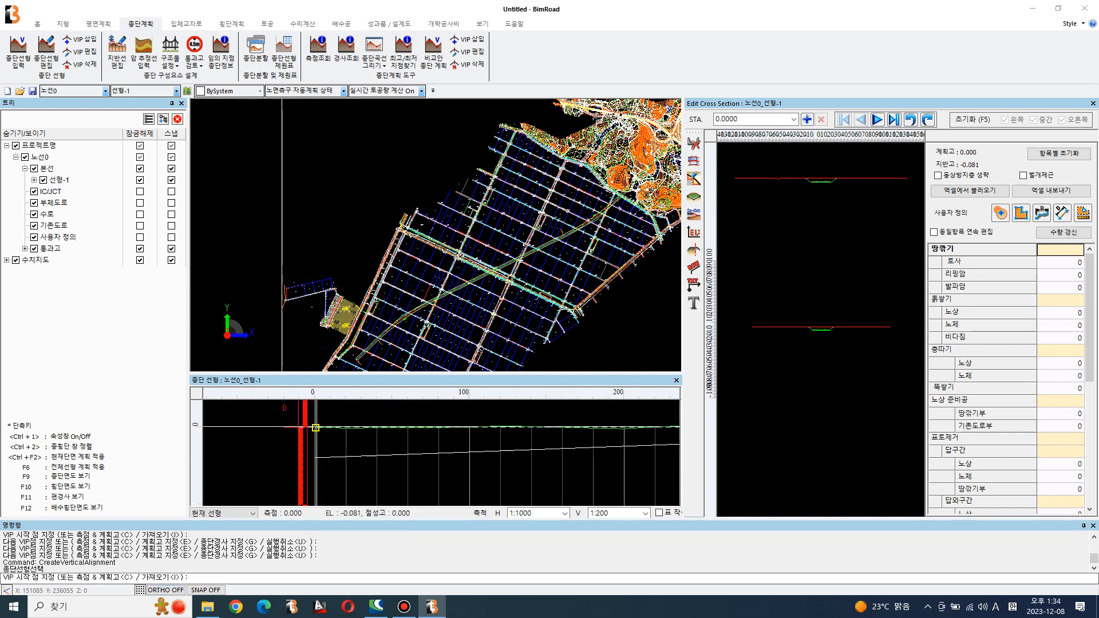
pyautogui.click(314, 427)
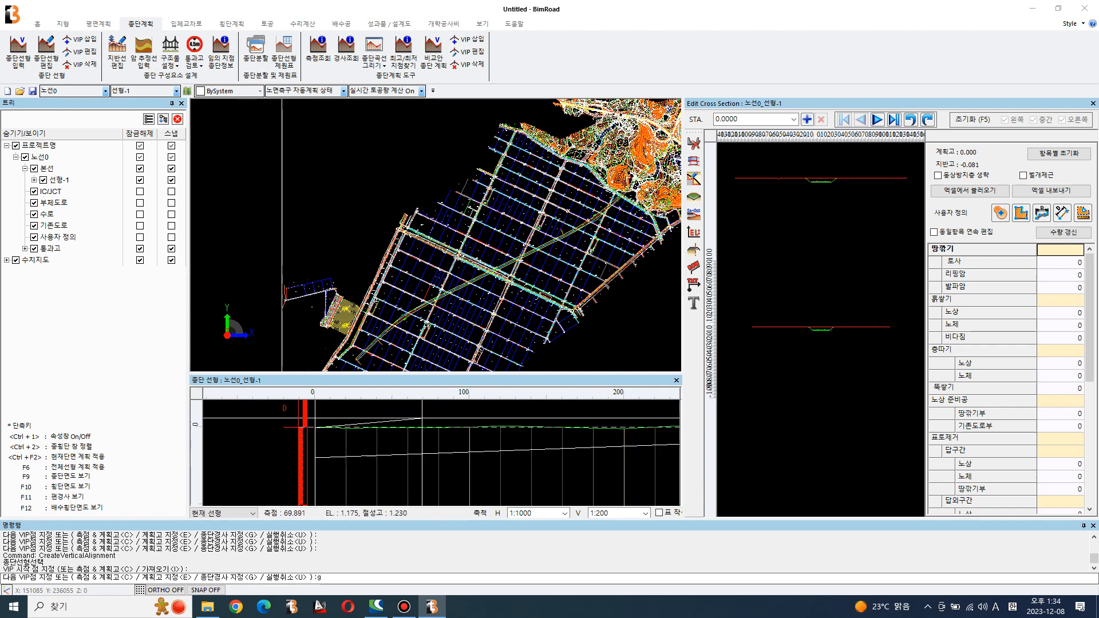
# Fix the first grade of the vertical alignment at 0.5% and place the second VIP at about station 1310
pyautogui.write('g')
pyautogui.press('Return')
pyautogui.write('0')
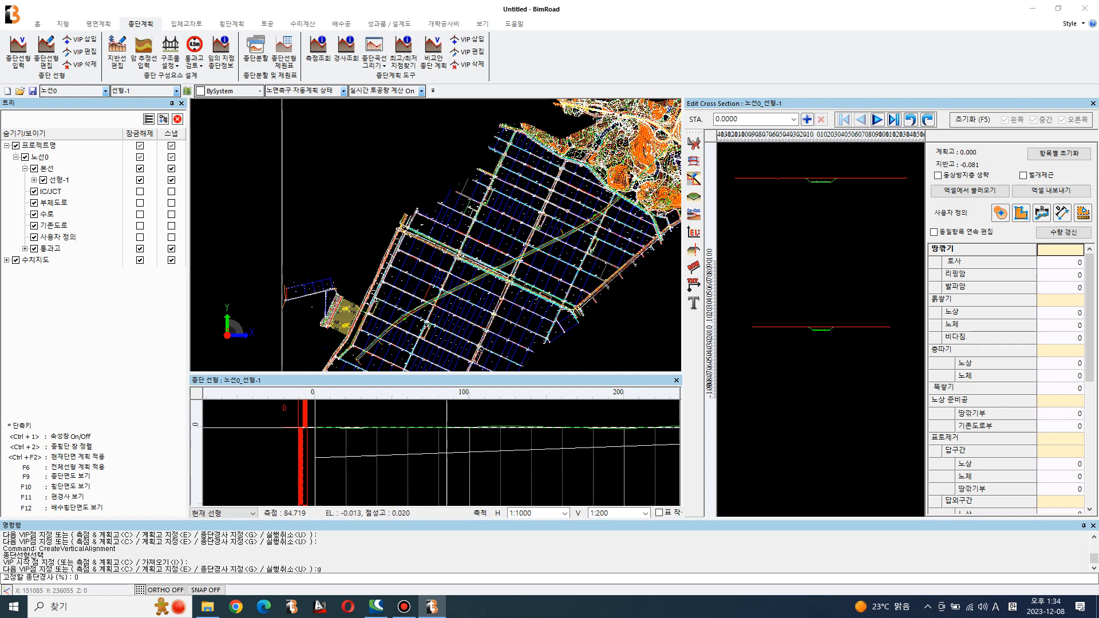
pyautogui.write('.5')
pyautogui.press('Return')
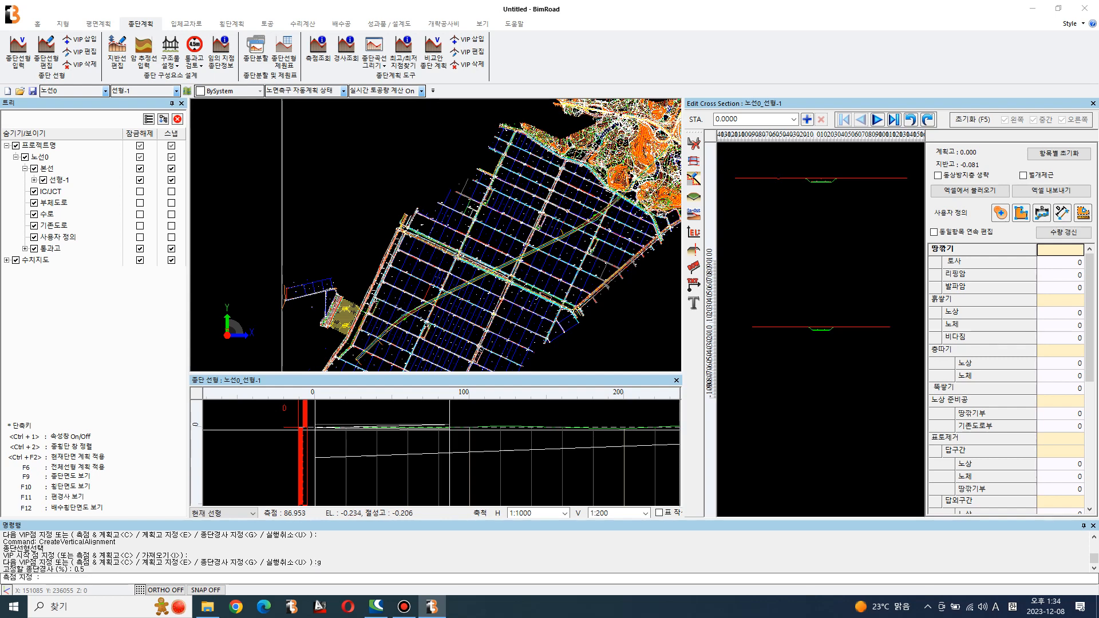
pyautogui.scroll(-3, 512, 451)
pyautogui.scroll(-3, 512, 452)
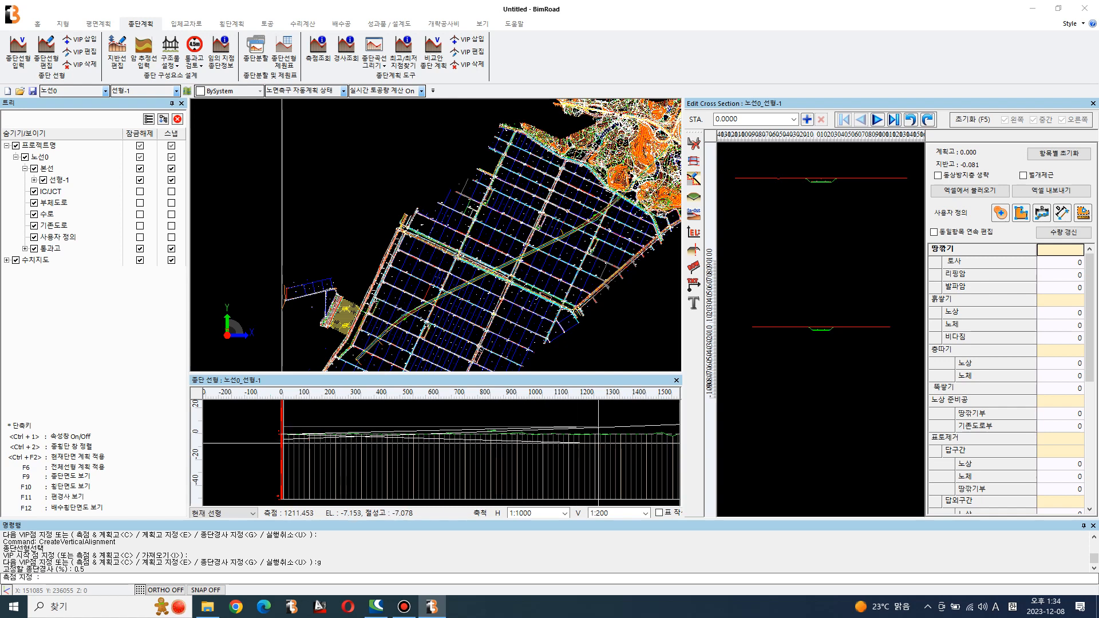
pyautogui.moveTo(619, 442); pyautogui.dragTo(399, 440, button='middle')
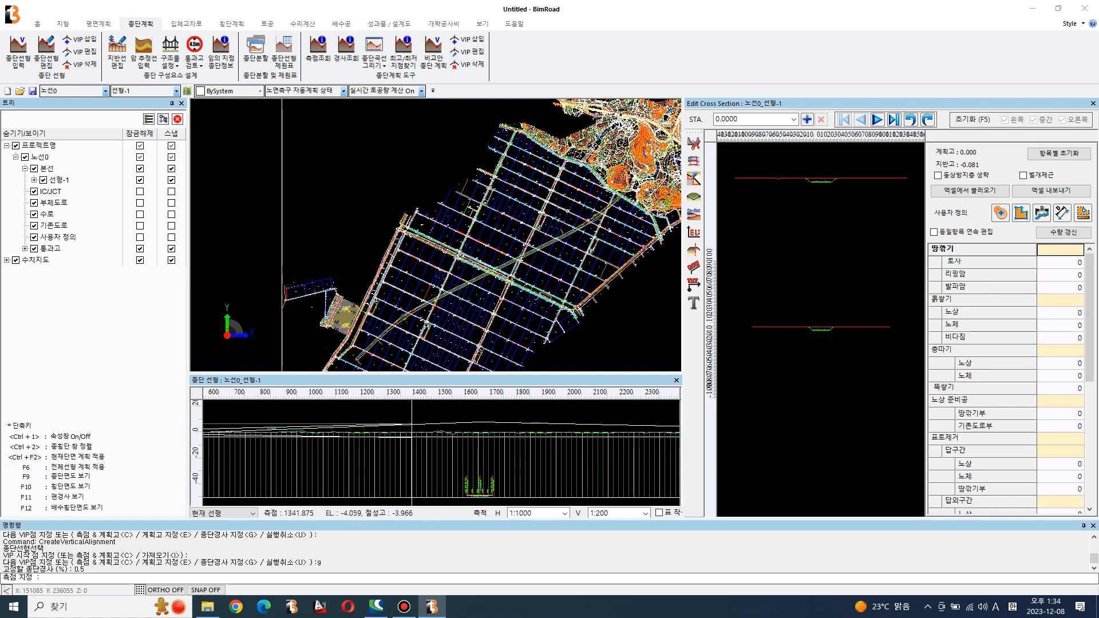
pyautogui.scroll(2, 409, 437)
pyautogui.rightClick(396, 440)
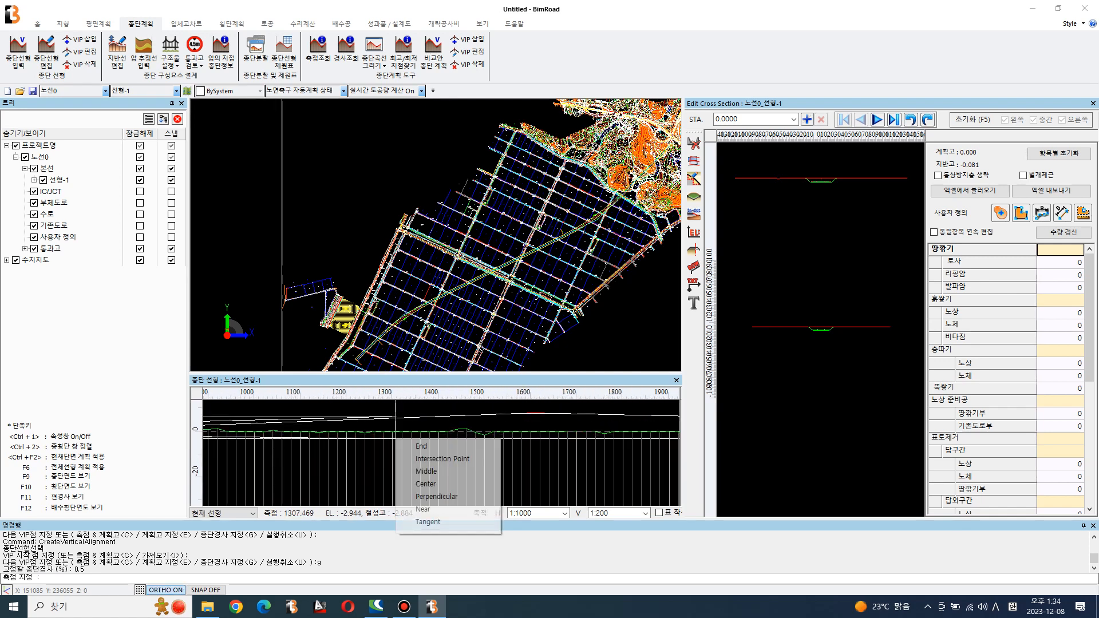
pyautogui.click(403, 446)
pyautogui.scroll(2, 396, 439)
pyautogui.click(395, 440)
pyautogui.scroll(-3, 440, 453)
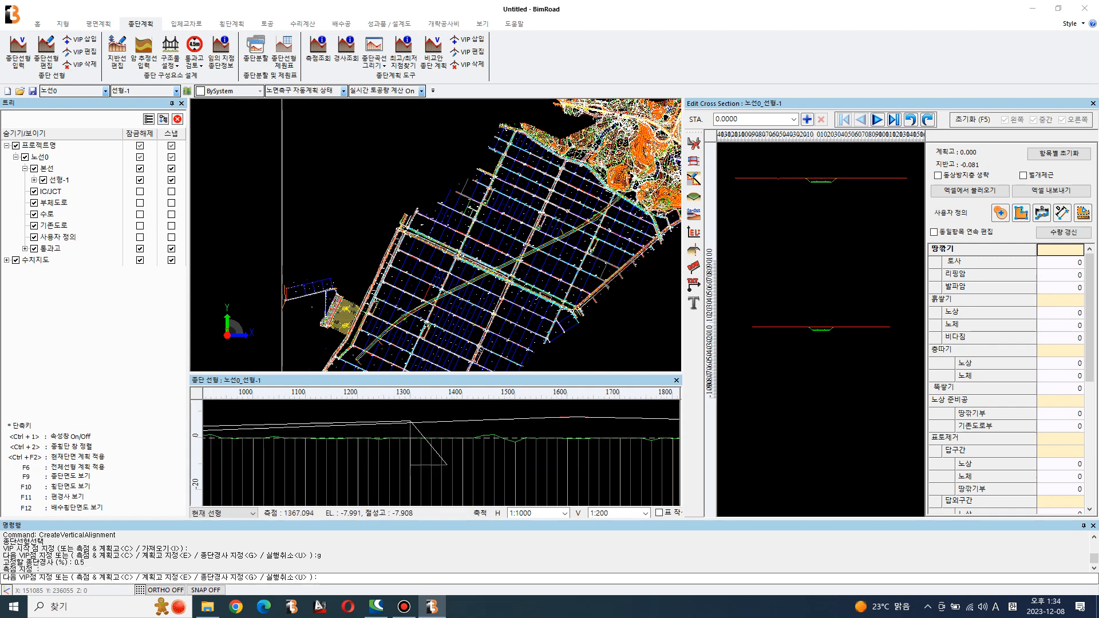
# Add a -0.5% grade ending at about station 3686, past the profile's end, and accept matching its length to the horizontal alignment
pyautogui.write('g')
pyautogui.press('Return')
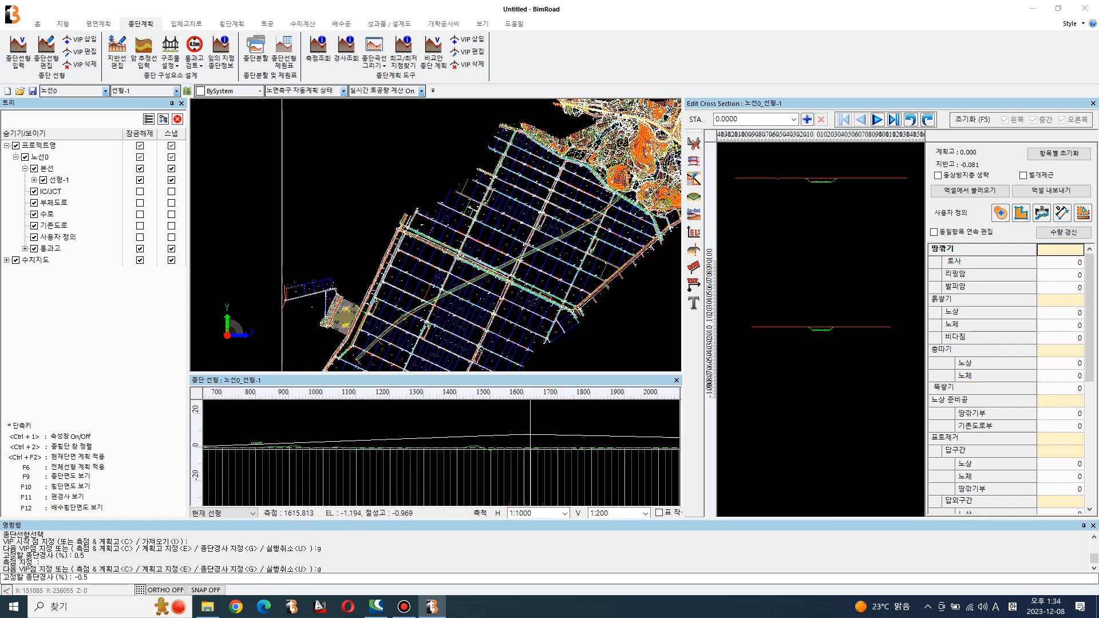
pyautogui.write('-0.5')
pyautogui.press('Return')
pyautogui.scroll(-3, 524, 452)
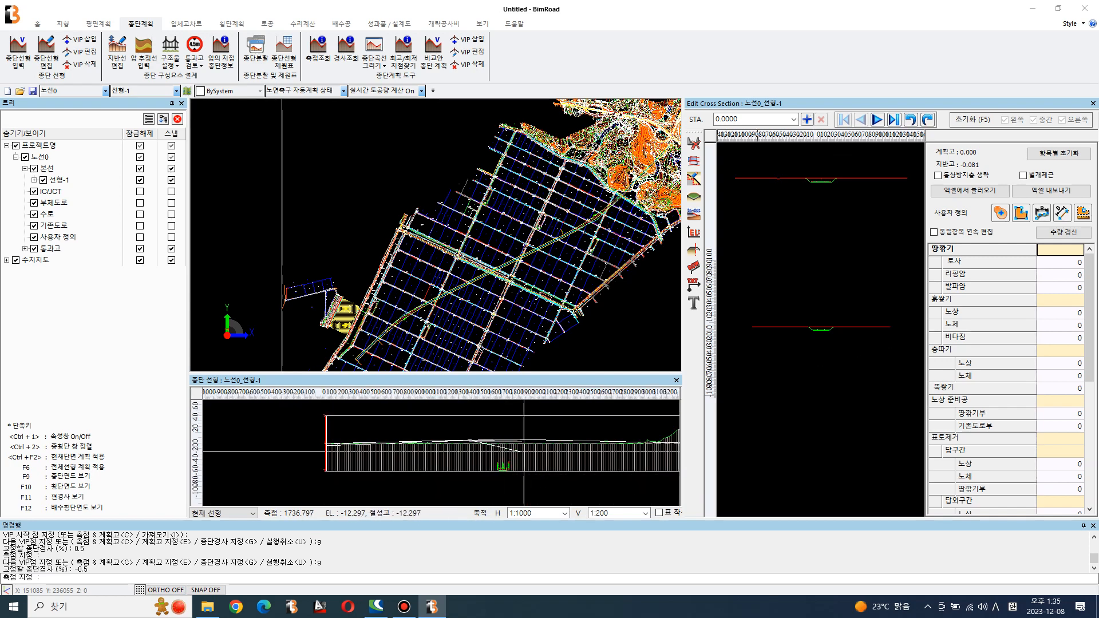
pyautogui.moveTo(613, 466); pyautogui.dragTo(405, 438, button='middle')
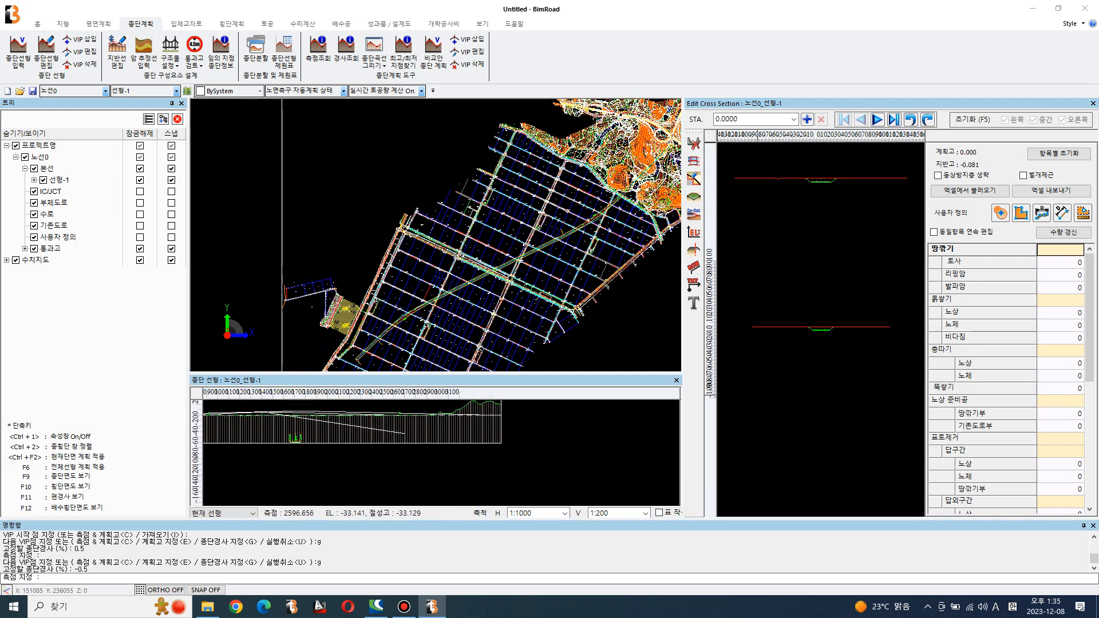
pyautogui.click(525, 450)
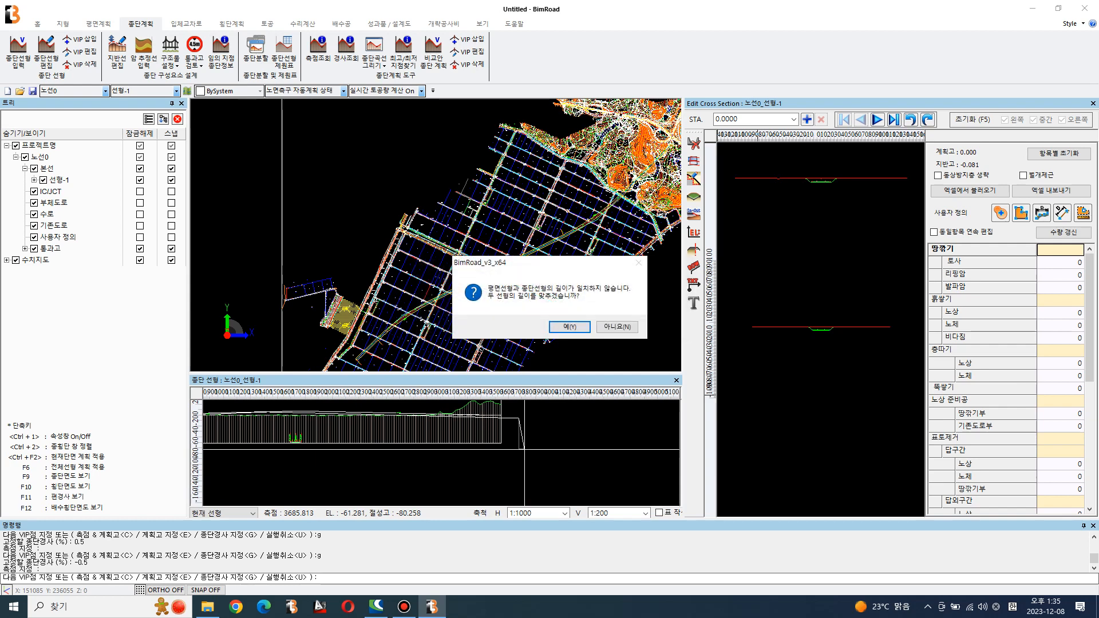
pyautogui.press('Return')
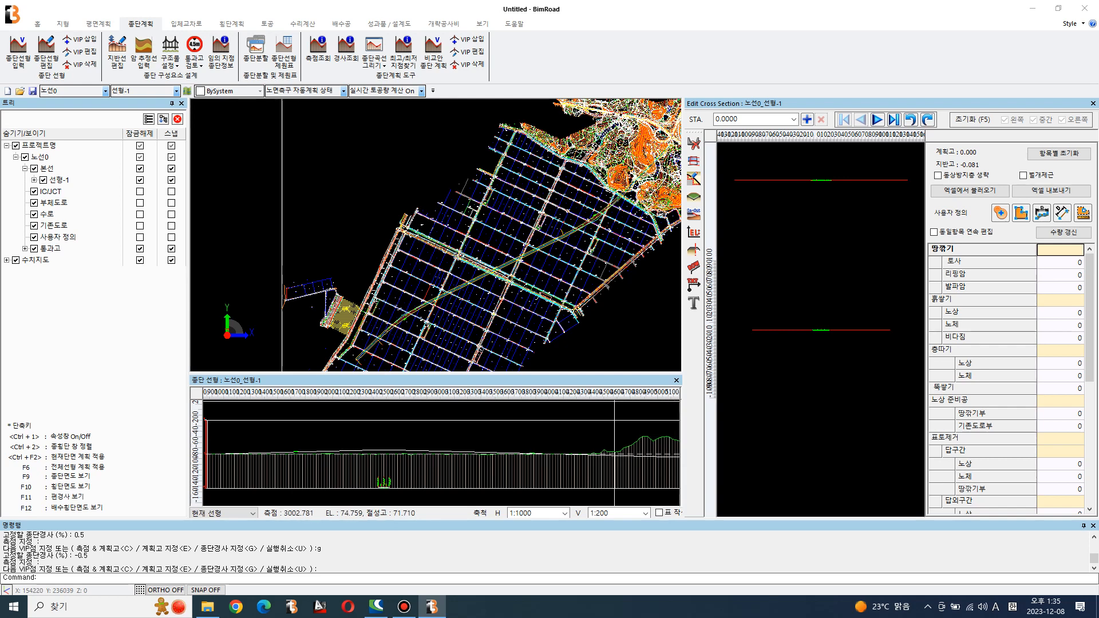
# Enlarge the profile view, keep the horizontal scale at 1:1000 and examine the profile around station 0
pyautogui.moveTo(614, 375); pyautogui.dragTo(613, 324)
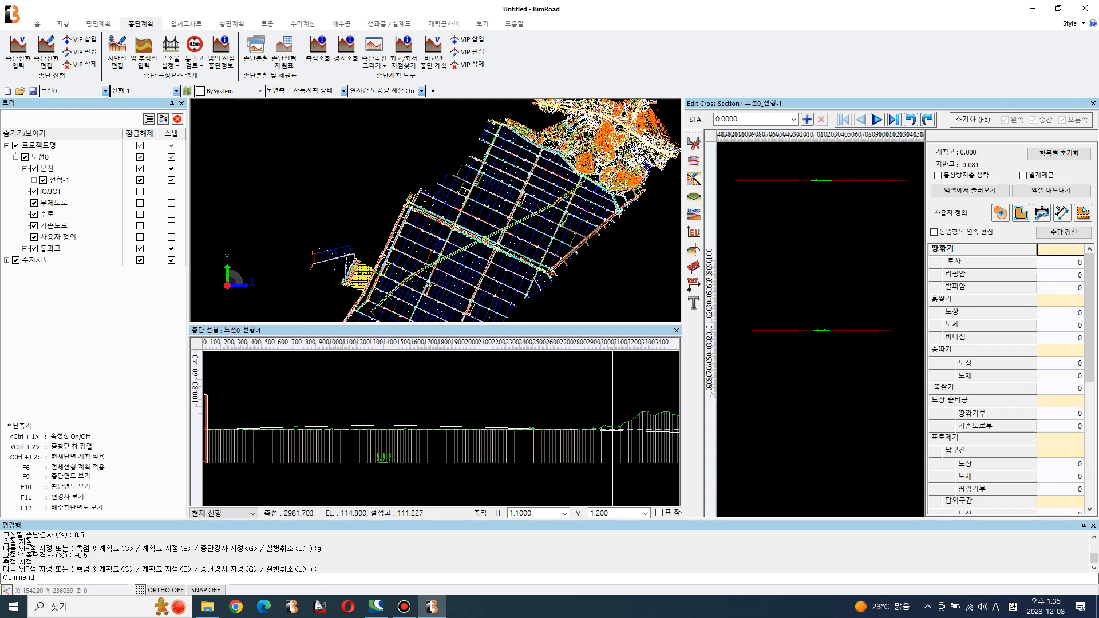
pyautogui.click(564, 513)
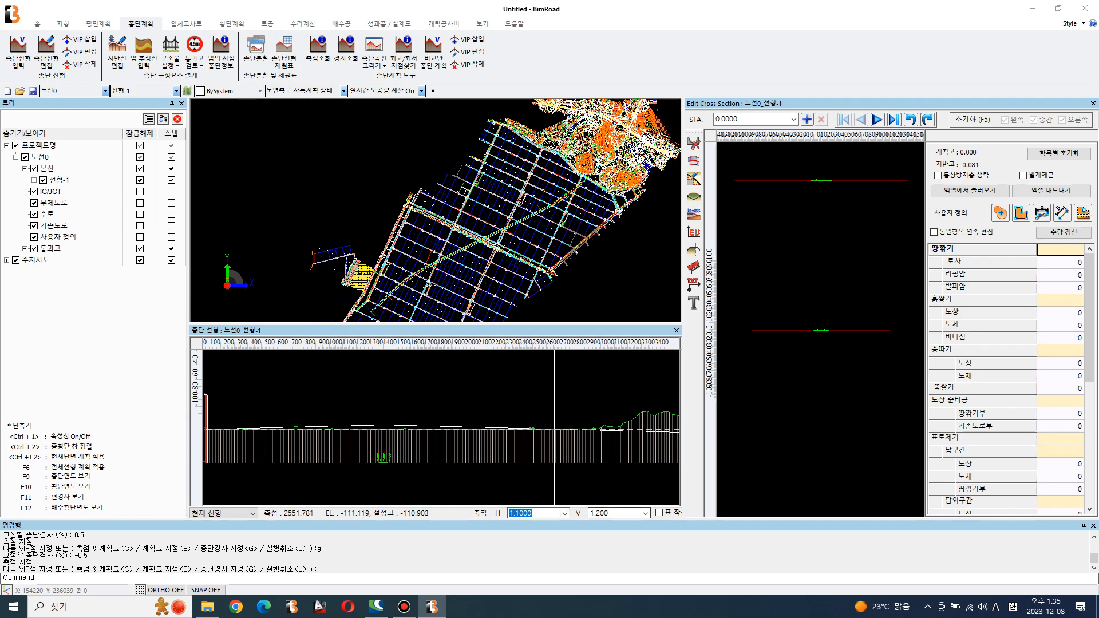
pyautogui.press('Tab')
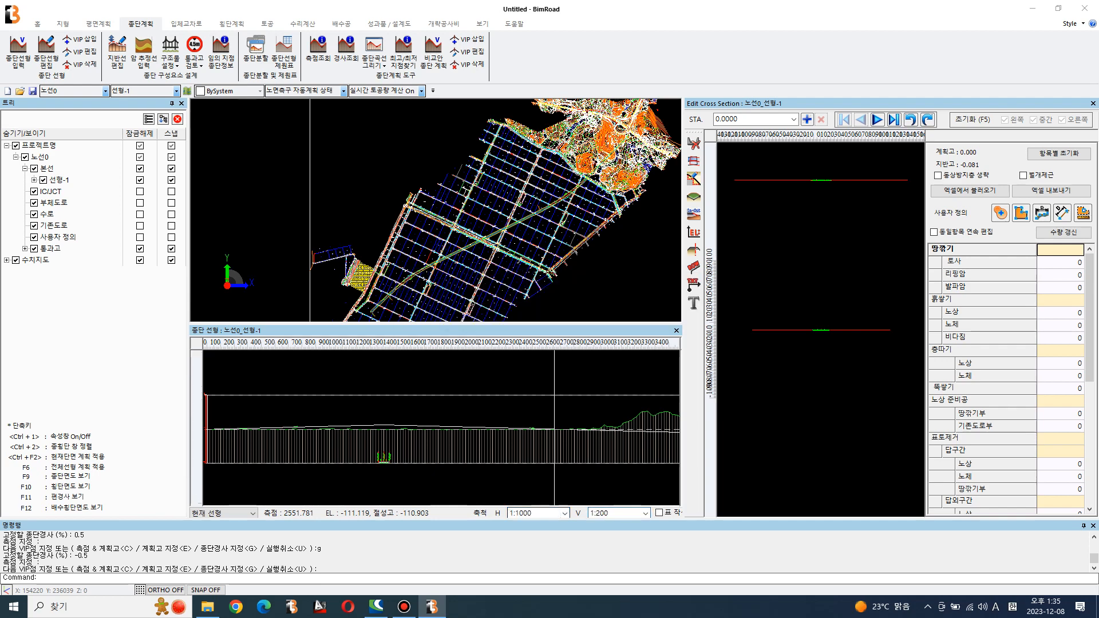
pyautogui.scroll(-3, 515, 426)
pyautogui.scroll(5, 341, 405)
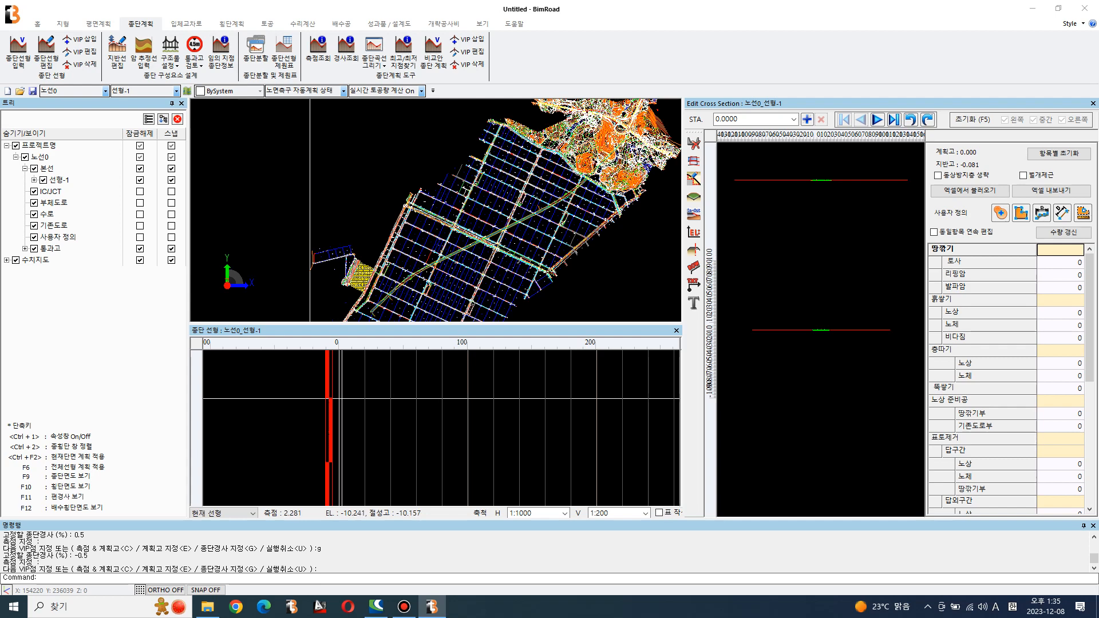
pyautogui.scroll(-5, 344, 403)
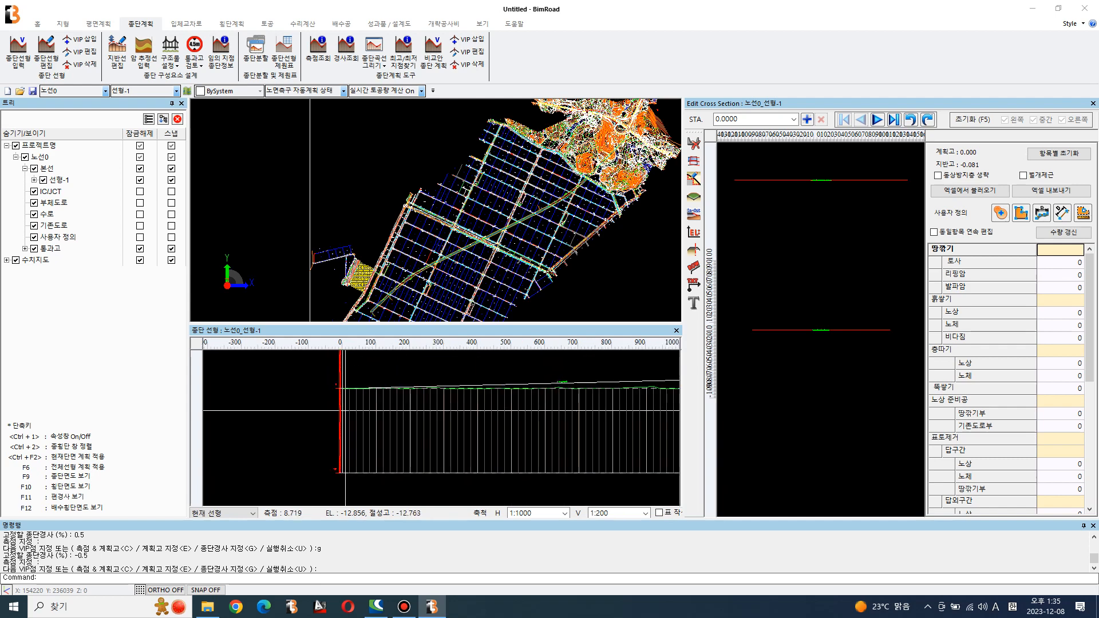
pyautogui.scroll(-3, 347, 408)
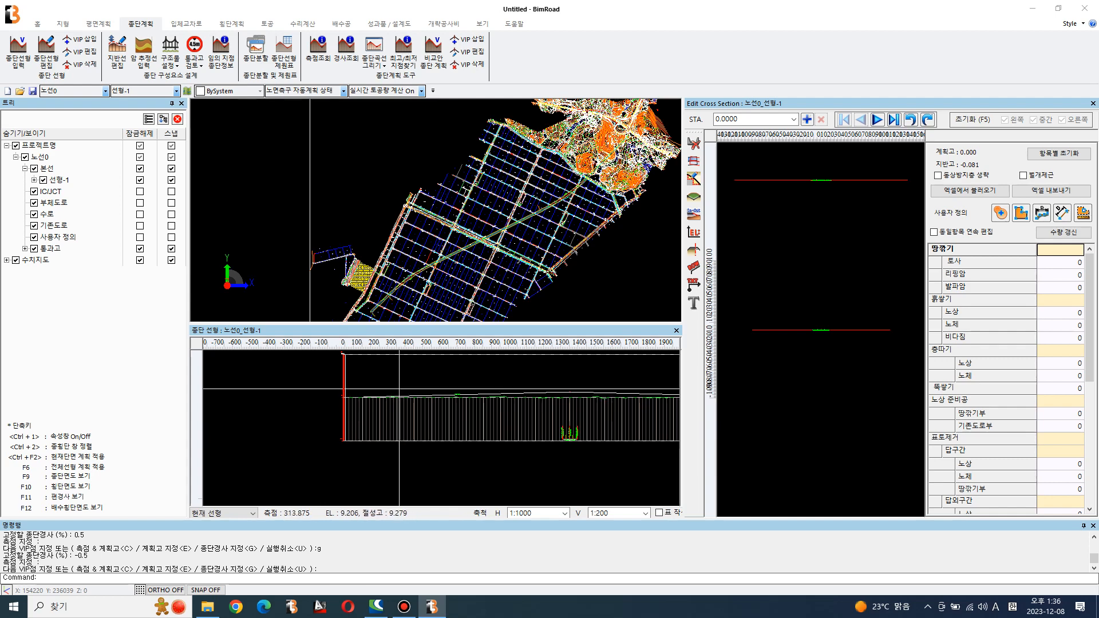
# Draw a five-point zigzag polyline across the profile from before station 0 to about station 3718, and select it
pyautogui.write('pl')
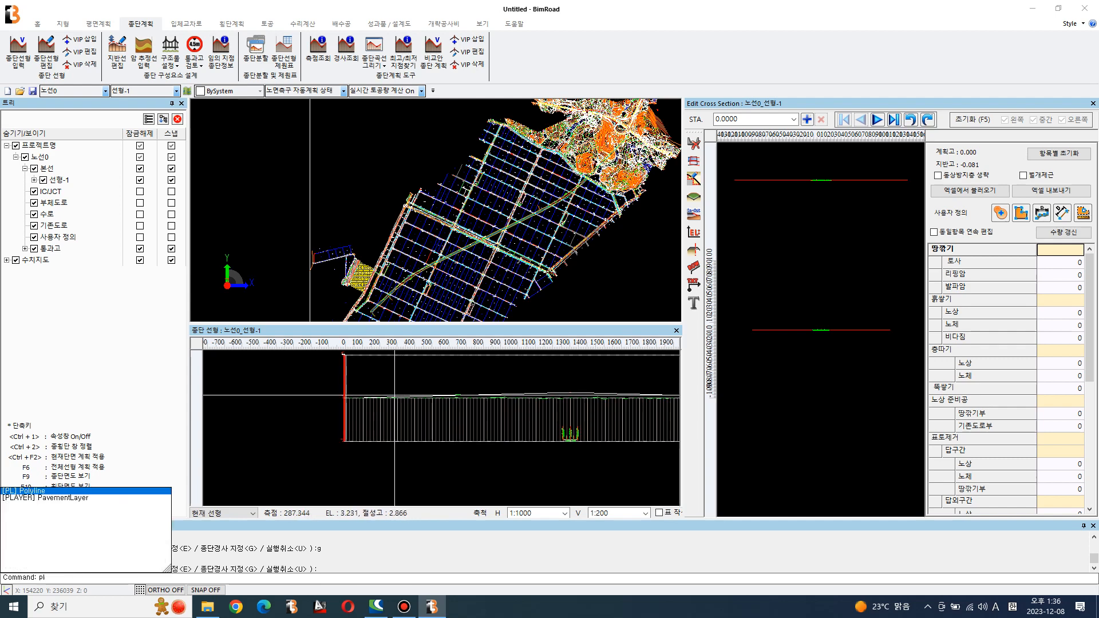
pyautogui.press('Return')
pyautogui.scroll(2, 340, 406)
pyautogui.click(316, 417)
pyautogui.scroll(-3, 309, 421)
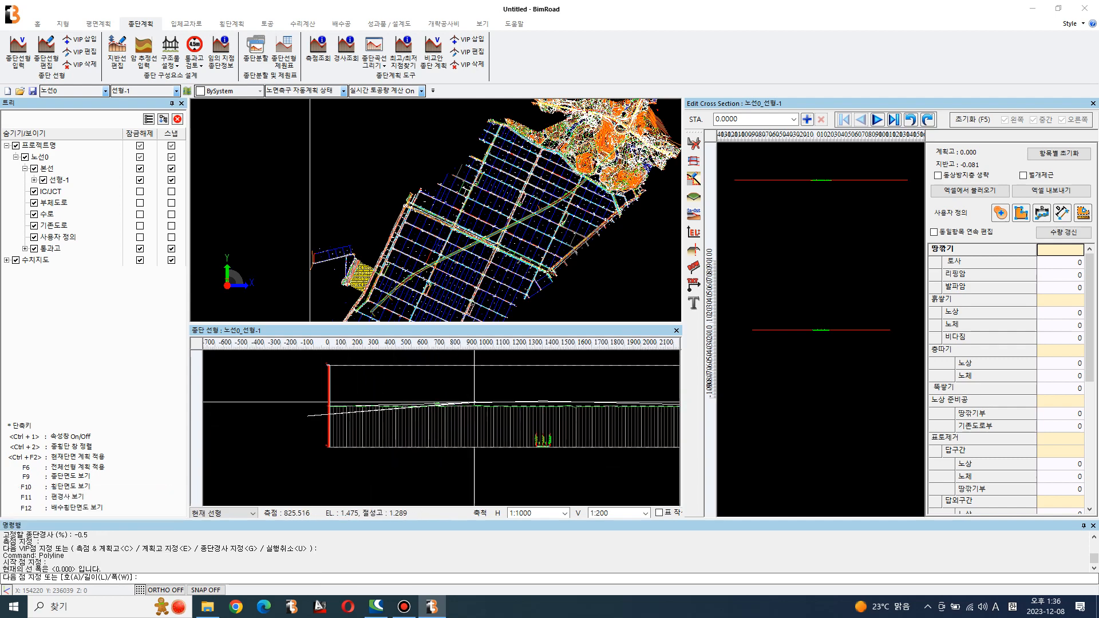
pyautogui.click(475, 401)
pyautogui.click(567, 423)
pyautogui.moveTo(638, 428); pyautogui.dragTo(362, 418, button='middle')
pyautogui.click(482, 382)
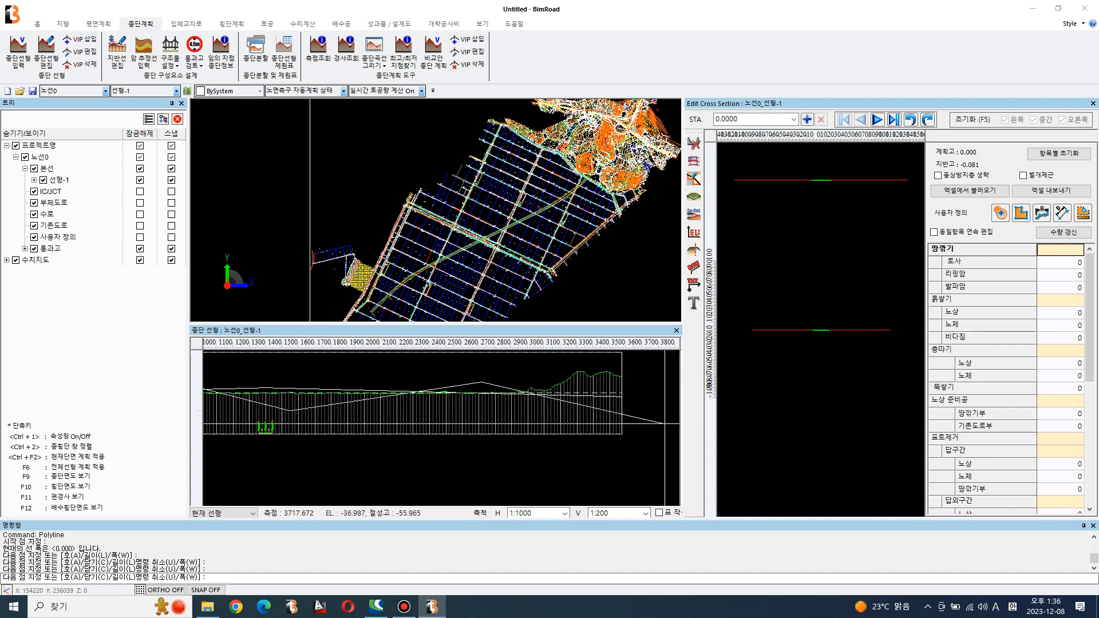
pyautogui.click(664, 424)
pyautogui.press('Return')
pyautogui.scroll(-1, 566, 422)
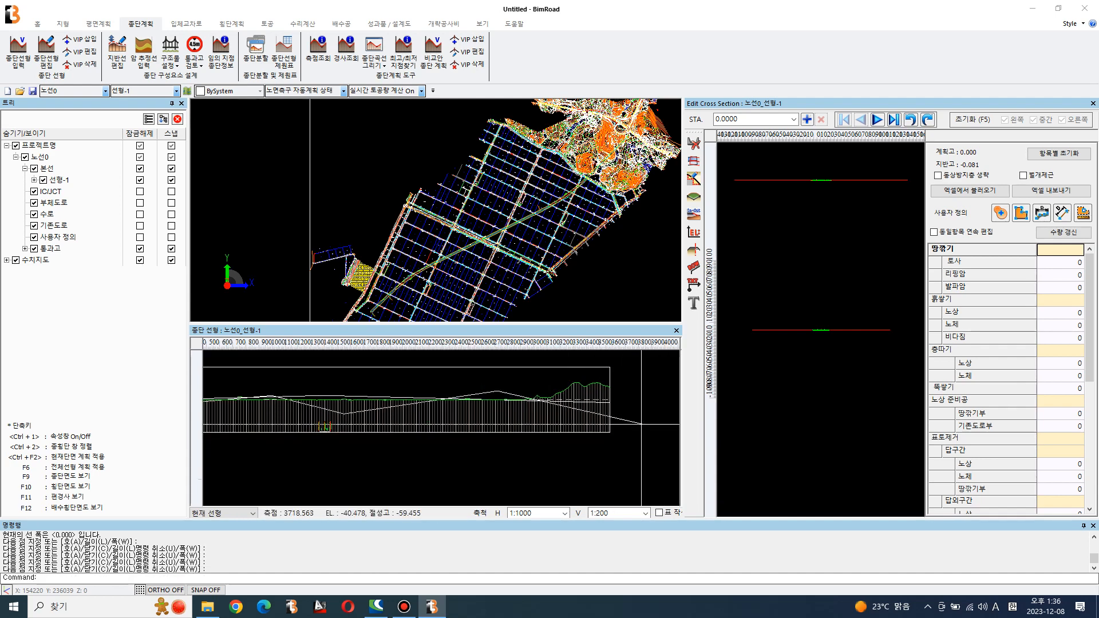
pyautogui.click(503, 392)
# Float the profile view as a separate window, widen it to expose its remaining options and check the available profile line types
pyautogui.moveTo(503, 330); pyautogui.dragTo(329, 232)
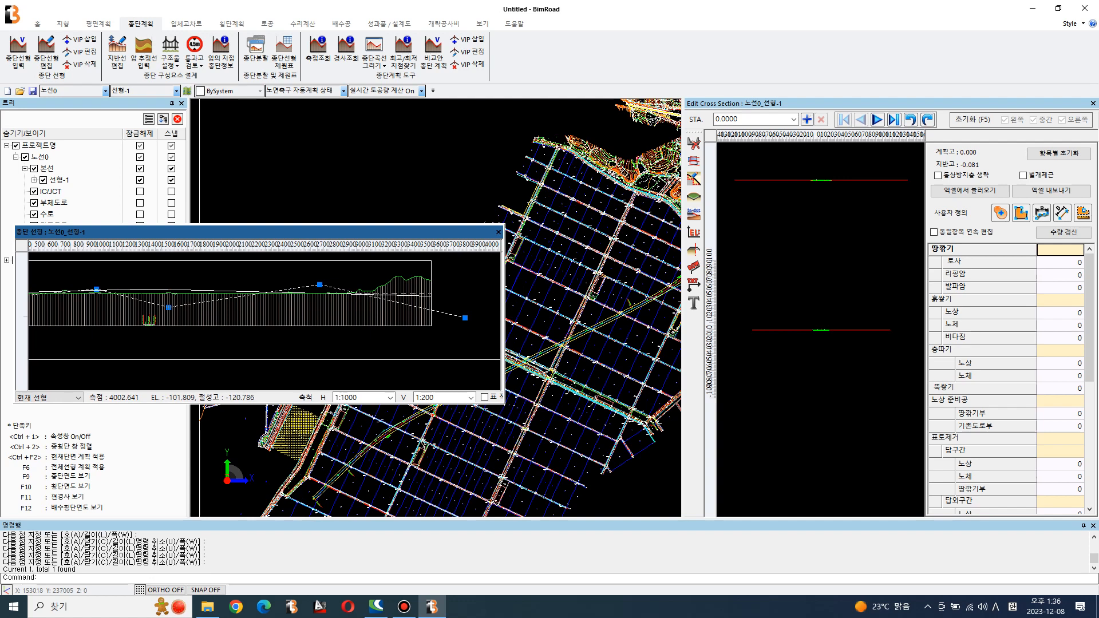
pyautogui.moveTo(503, 360); pyautogui.dragTo(835, 359)
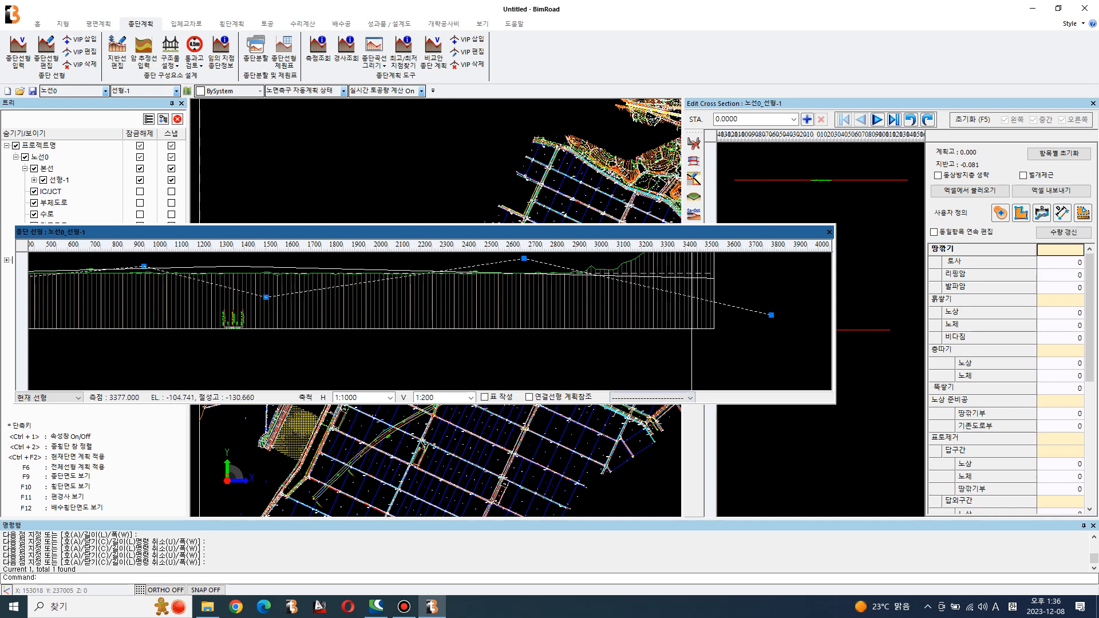
pyautogui.click(691, 397)
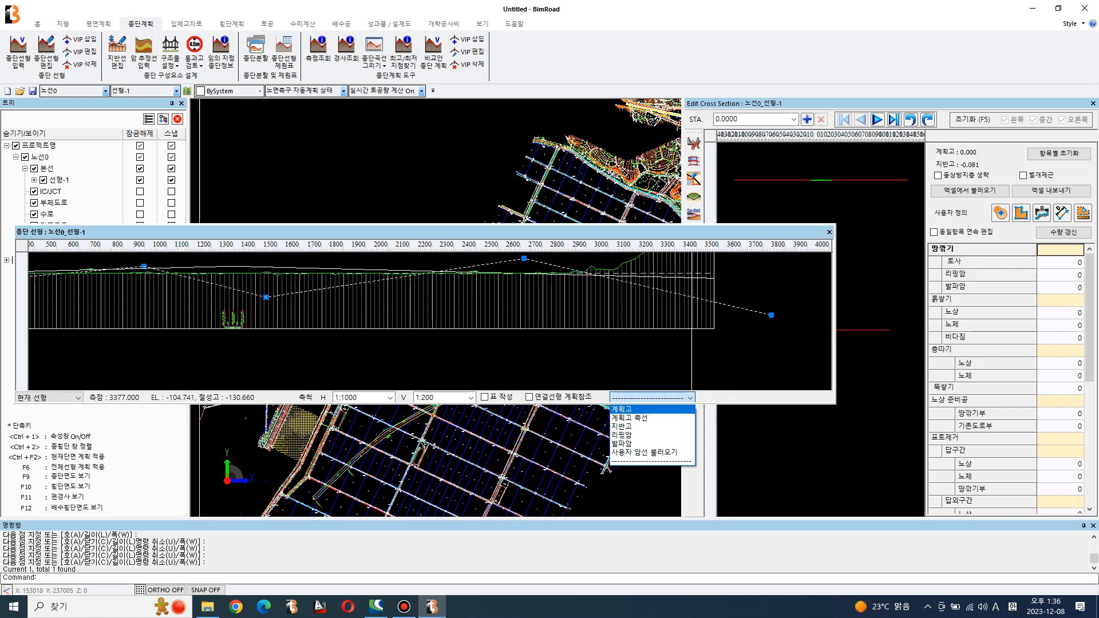
pyautogui.click(591, 368)
pyautogui.moveTo(311, 296); pyautogui.dragTo(519, 335, button='middle')
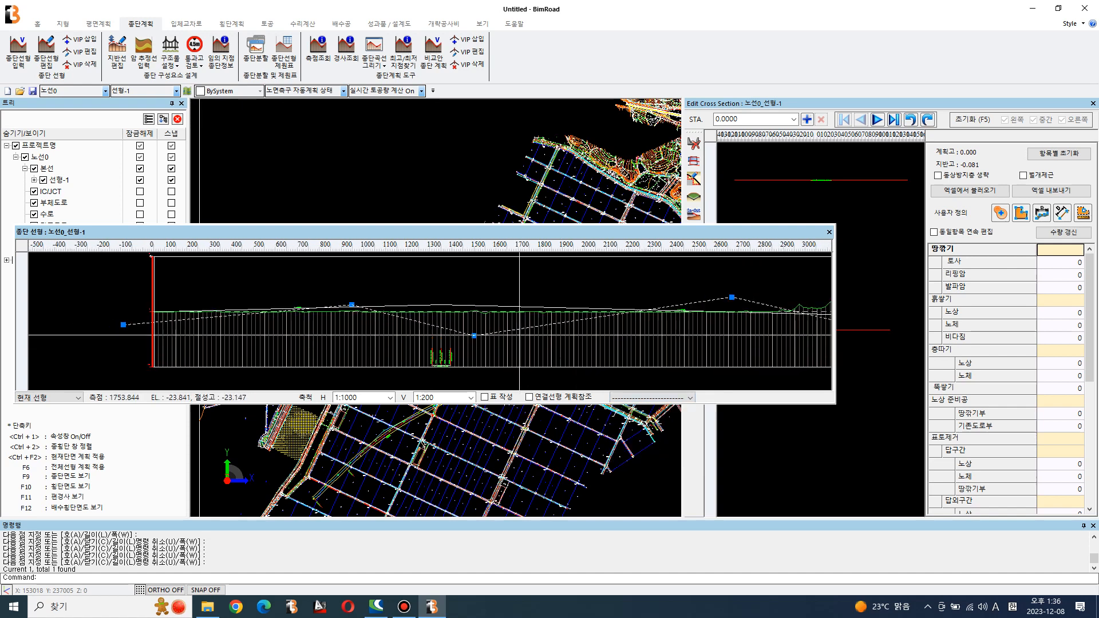
# Erase the zigzag polyline drawn across the profile
pyautogui.scroll(6, 458, 321)
pyautogui.write('e')
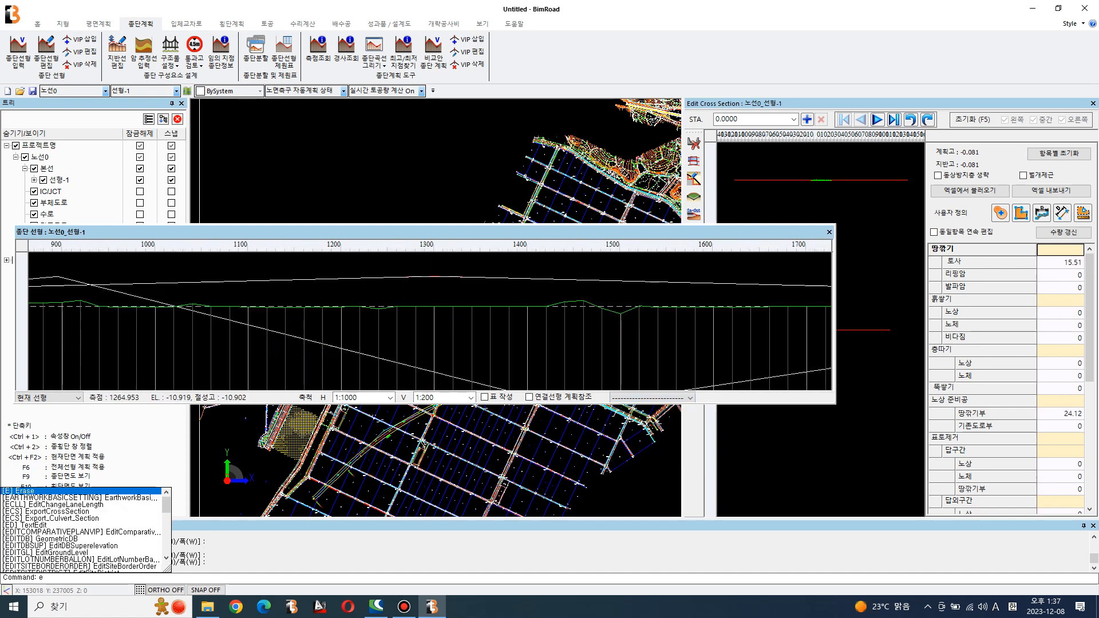
pyautogui.press('space')
pyautogui.click(402, 360)
pyautogui.press('space')
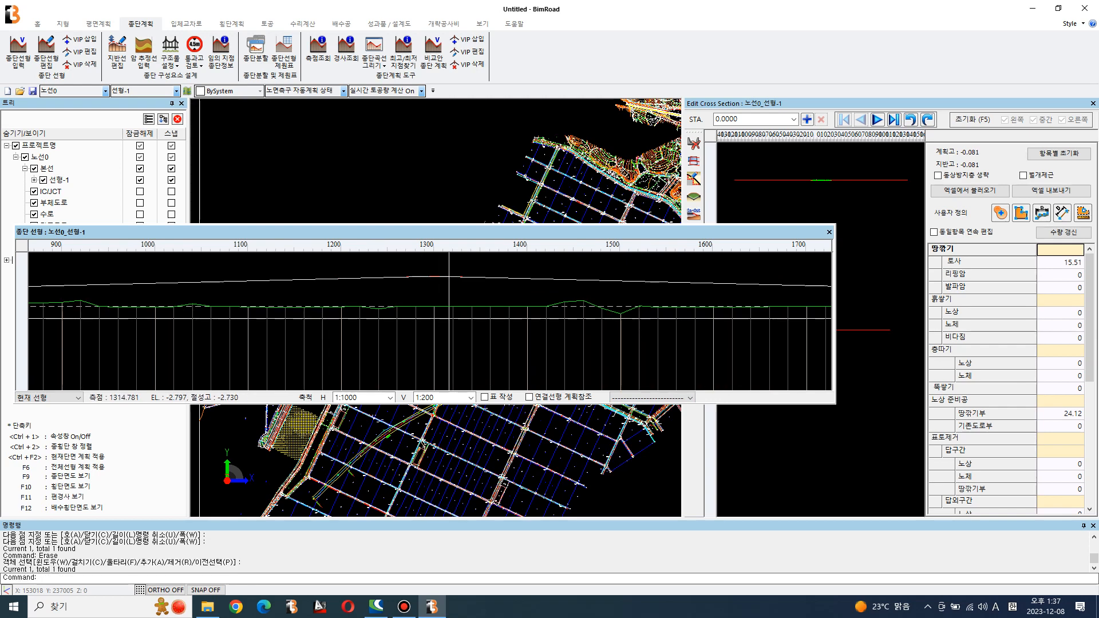
pyautogui.scroll(-4, 449, 277)
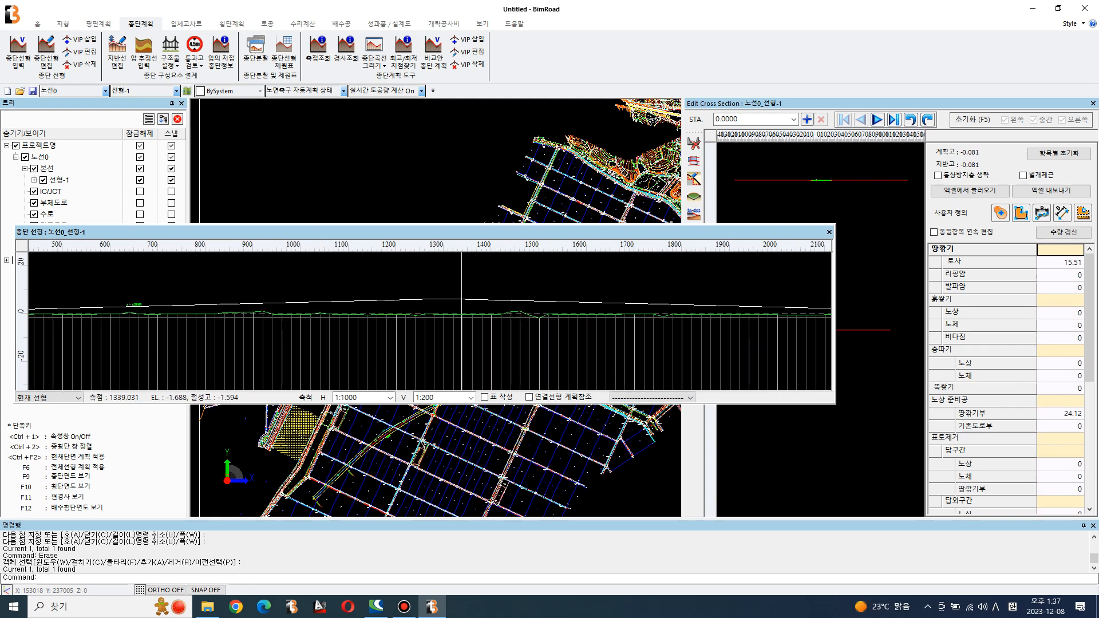
pyautogui.scroll(-4, 462, 309)
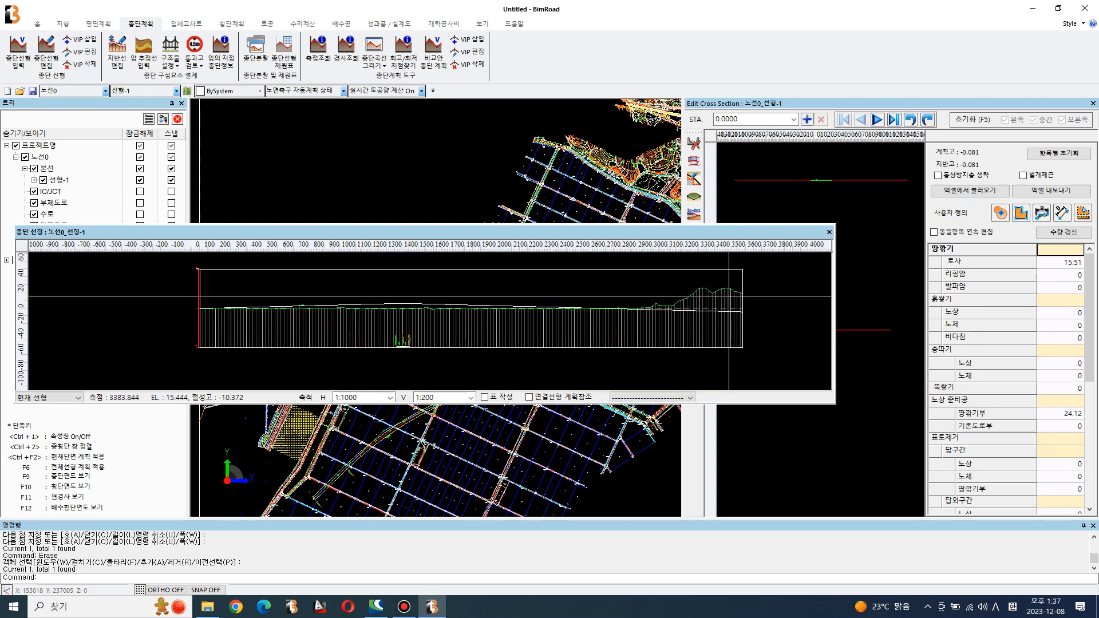
pyautogui.scroll(2, 401, 310)
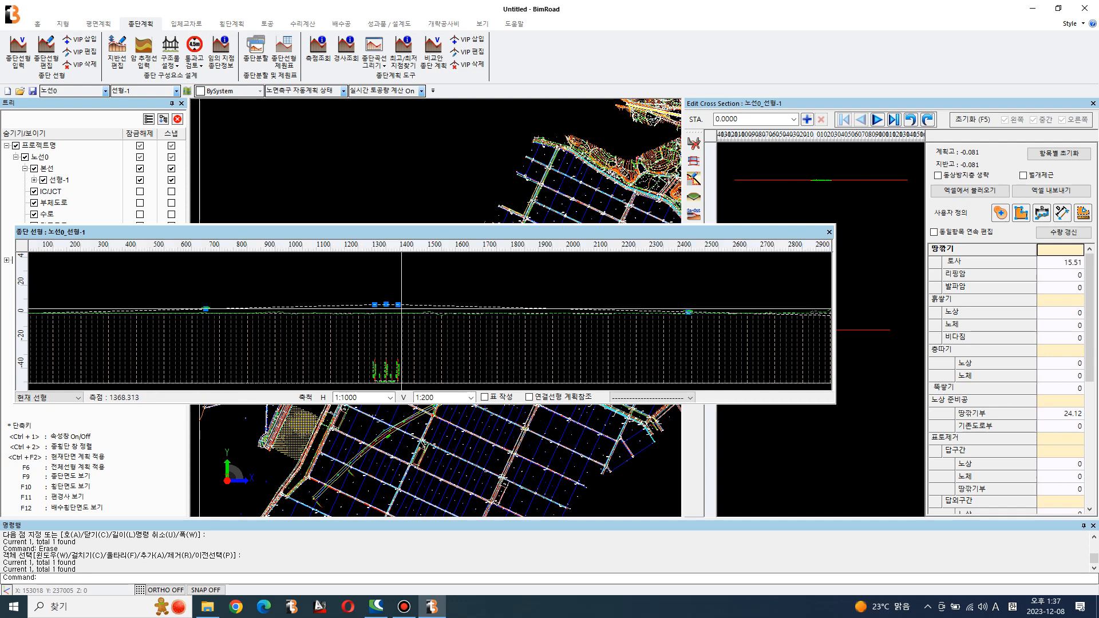
pyautogui.scroll(4, 401, 310)
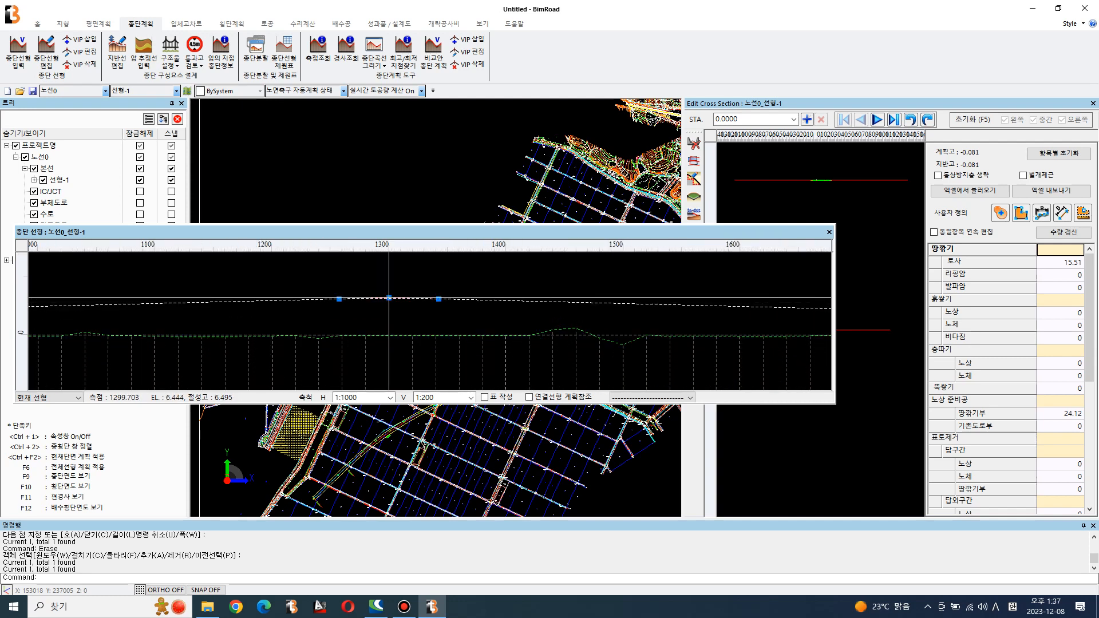
pyautogui.click(389, 298)
pyautogui.scroll(3, 392, 300)
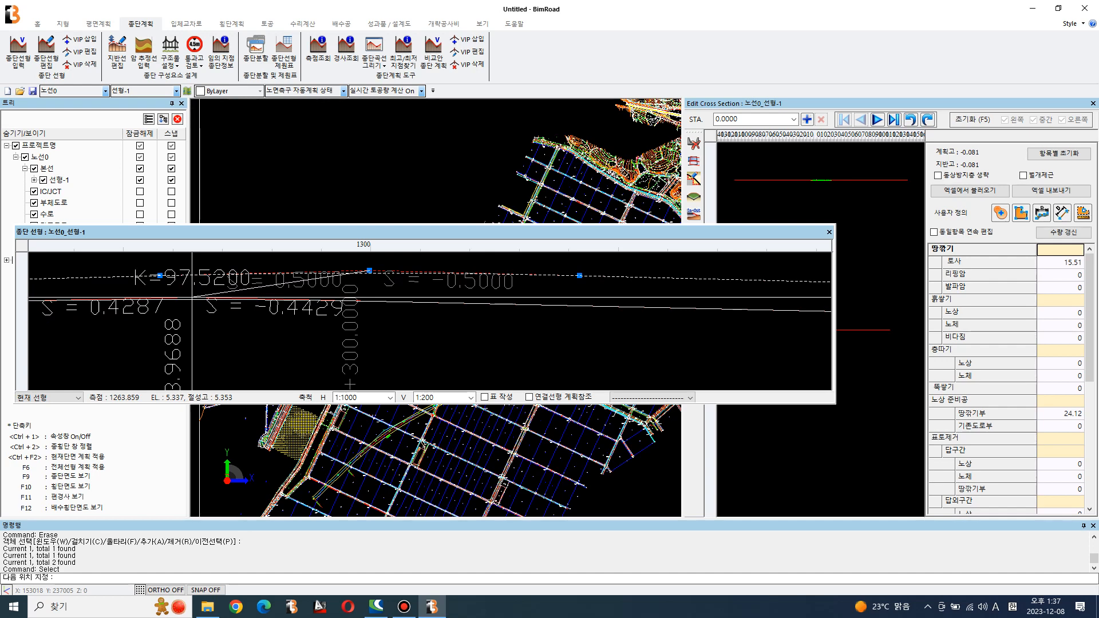
pyautogui.scroll(-5, 191, 298)
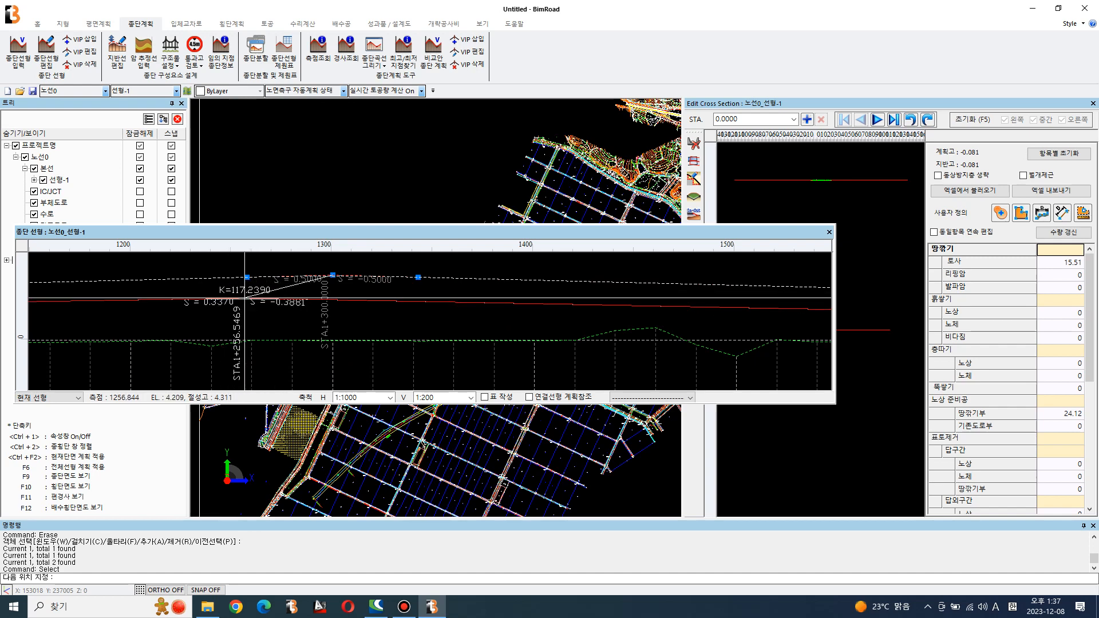
pyautogui.press('Escape')
pyautogui.scroll(-8, 416, 309)
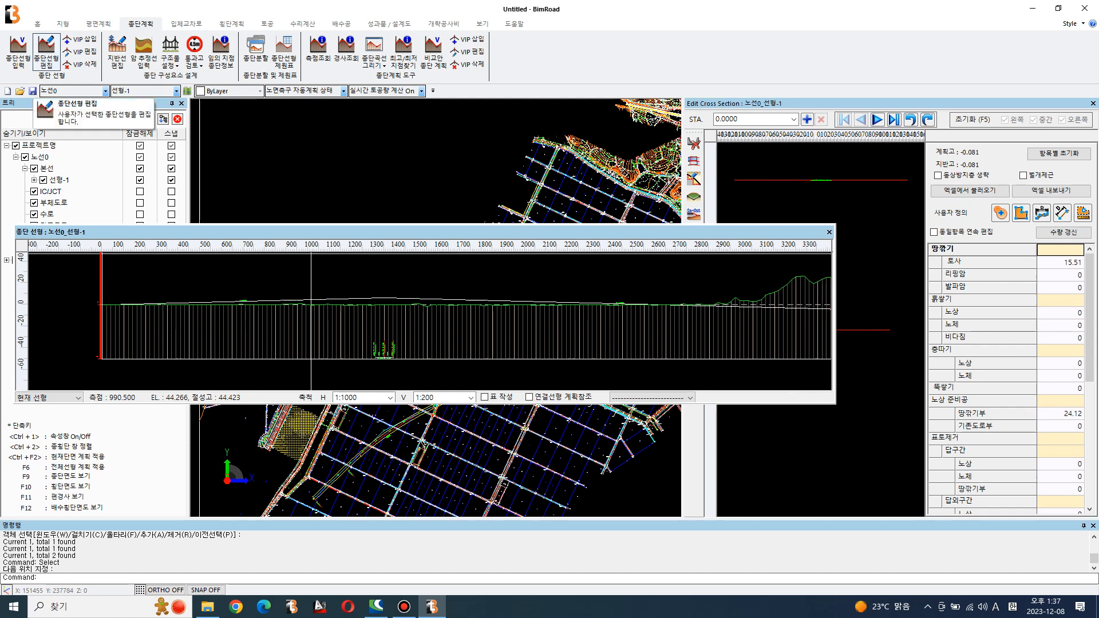
# Open the vertical alignment data of 선형-1 for editing and review the station, elevation, length and radius values of its three points
pyautogui.click(45, 54)
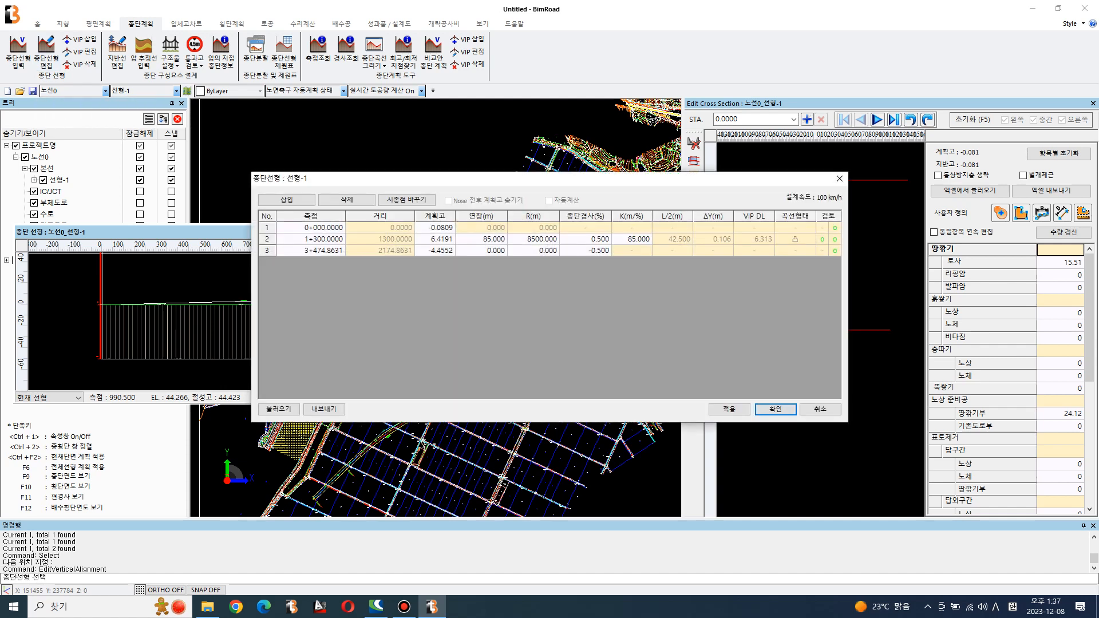
pyautogui.moveTo(315, 228); pyautogui.dragTo(533, 251)
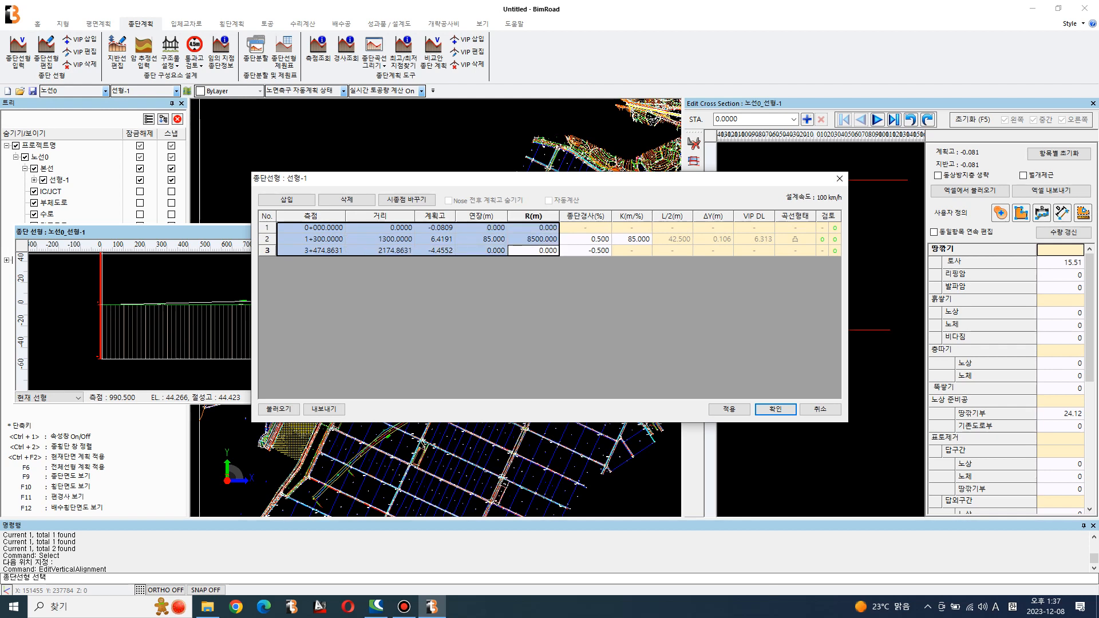
pyautogui.click(482, 250)
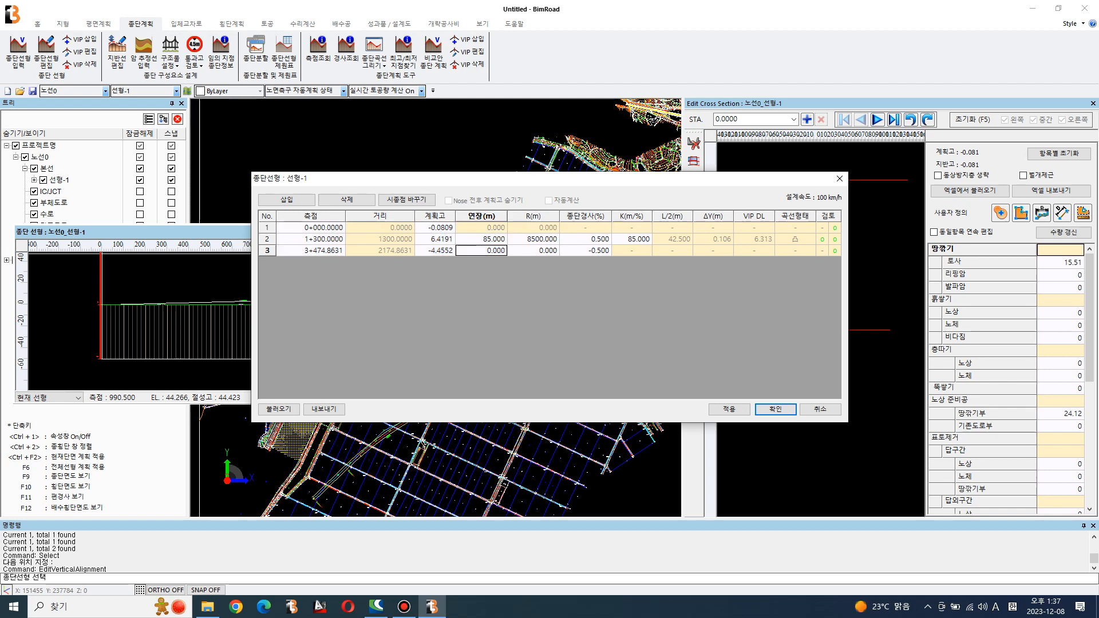
pyautogui.moveTo(311, 228); pyautogui.dragTo(533, 251)
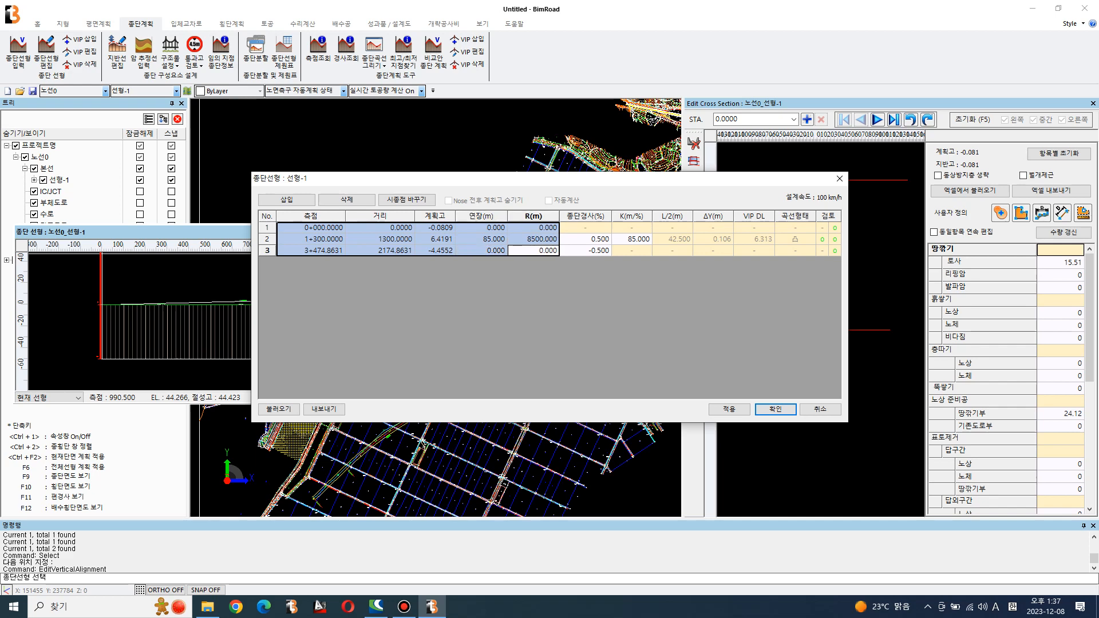
# Check which file types a vertical alignment can be imported from, and leave without importing anything
pyautogui.click(279, 409)
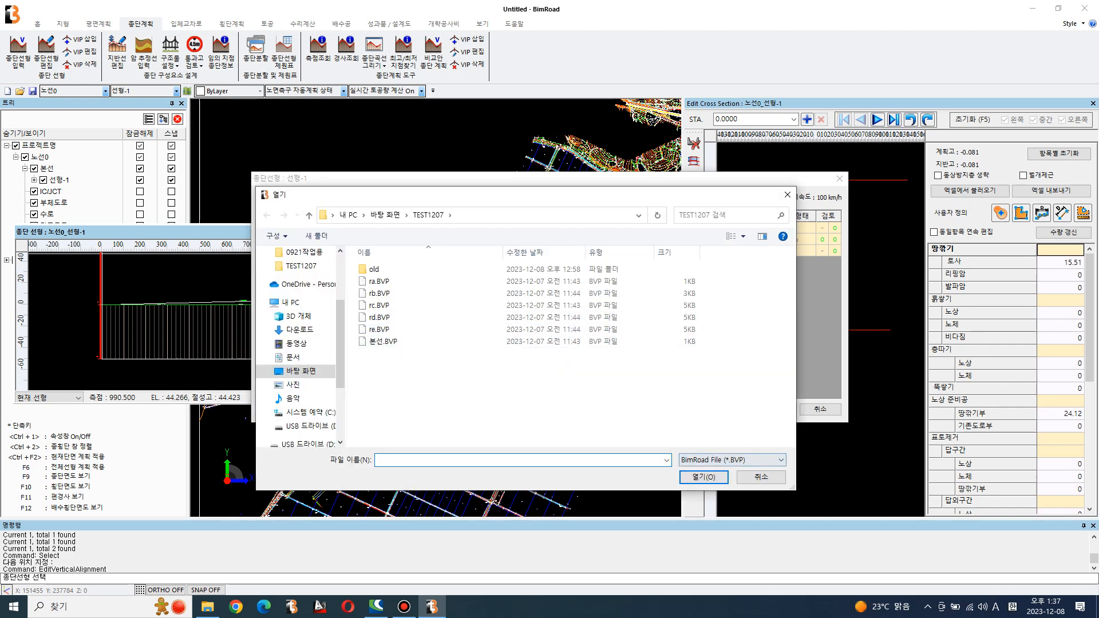
pyautogui.click(732, 459)
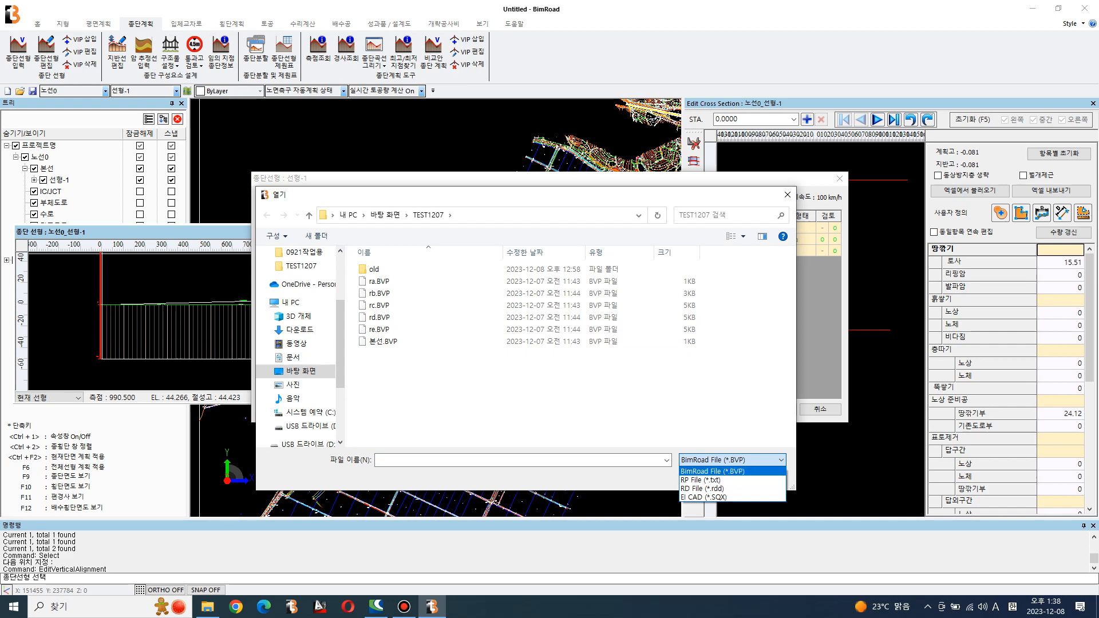
pyautogui.click(732, 460)
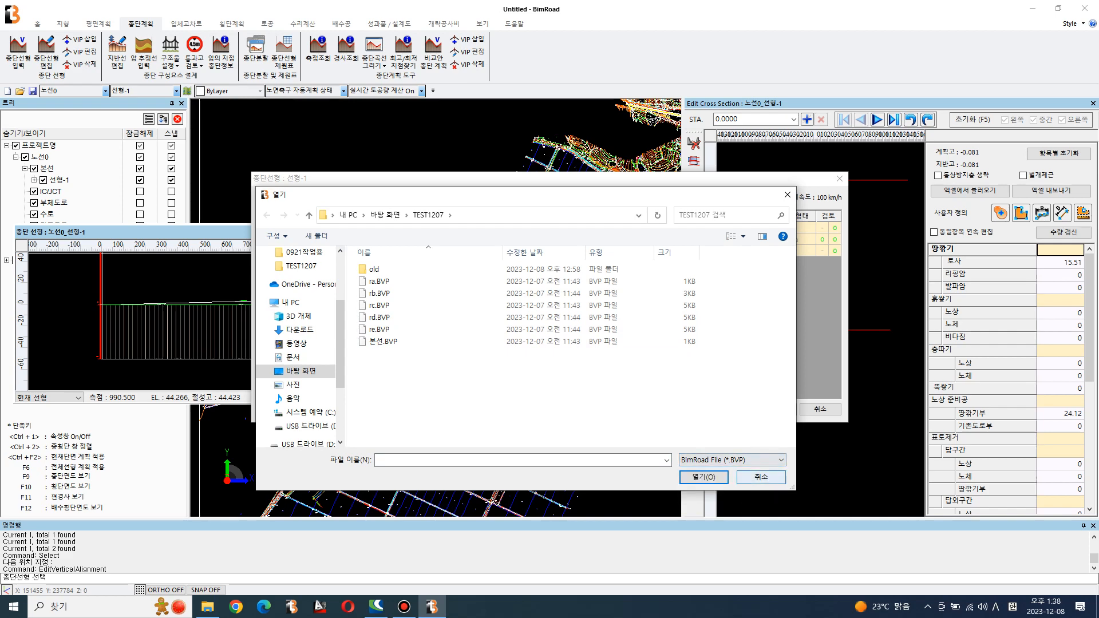
pyautogui.click(761, 478)
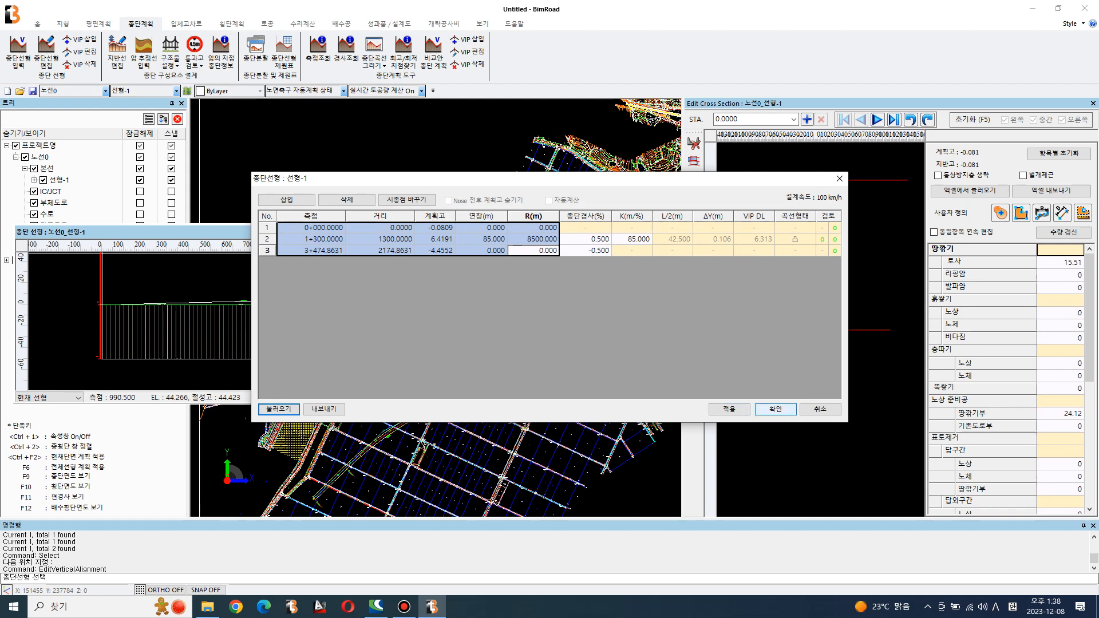
# Set the vertical grade of the point at station 1+300 to 1%
pyautogui.click(482, 239)
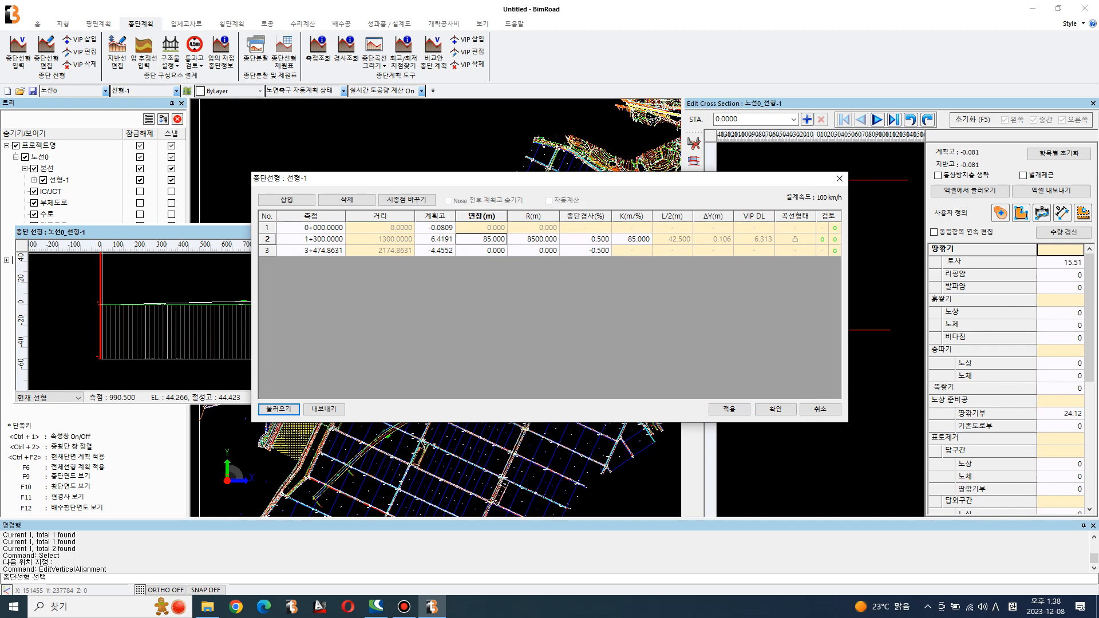
pyautogui.moveTo(487, 178); pyautogui.dragTo(389, 176)
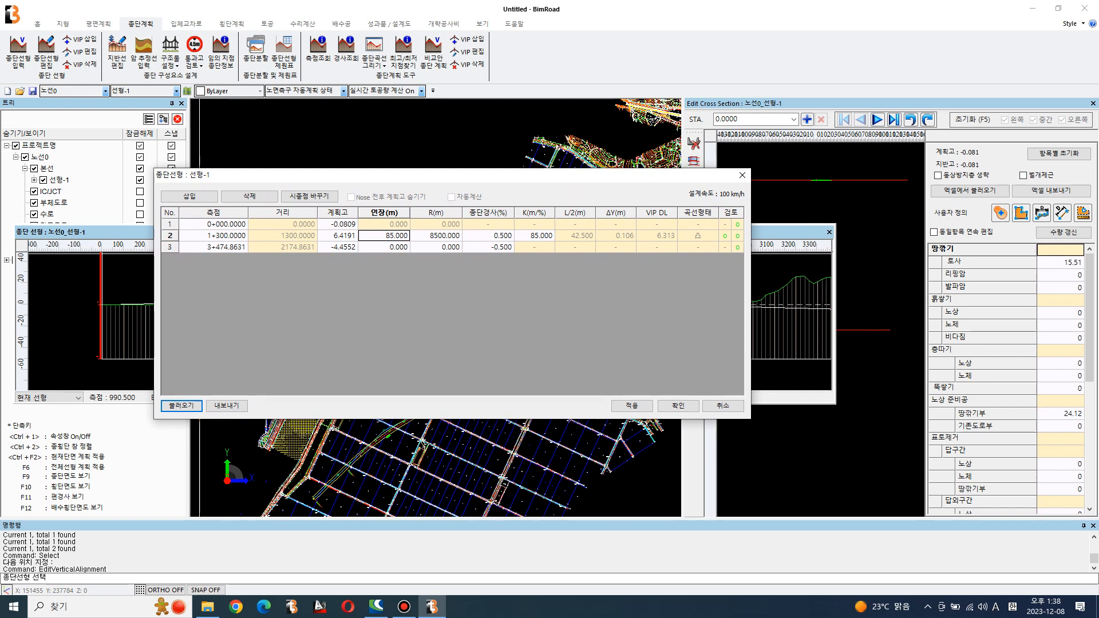
pyautogui.click(489, 236)
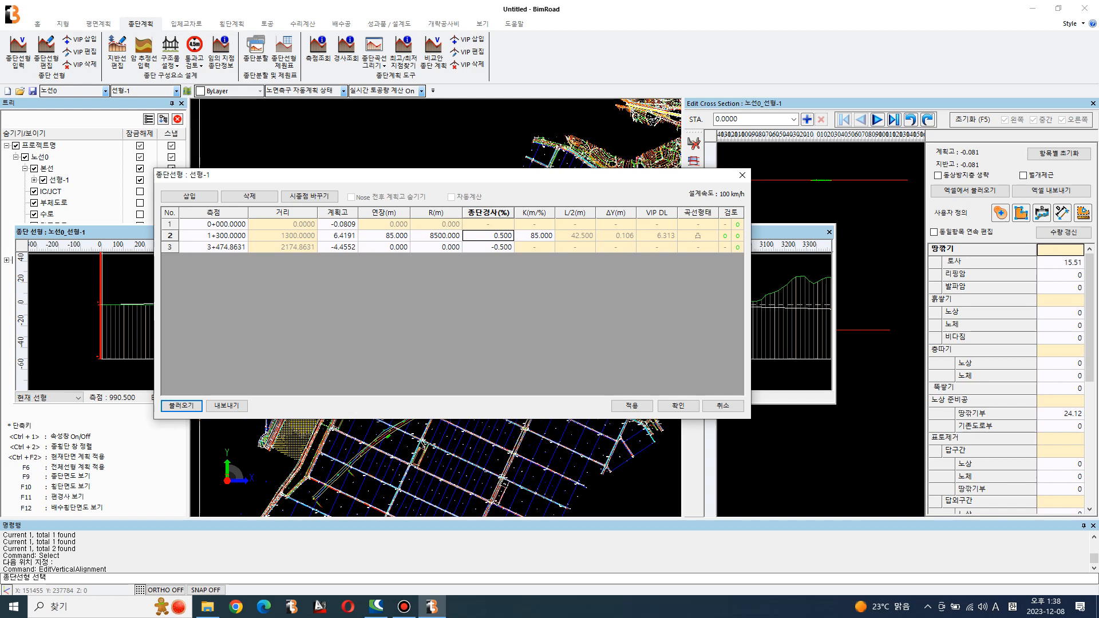
pyautogui.click(338, 236)
pyautogui.click(489, 236)
pyautogui.write('1')
pyautogui.press('Return')
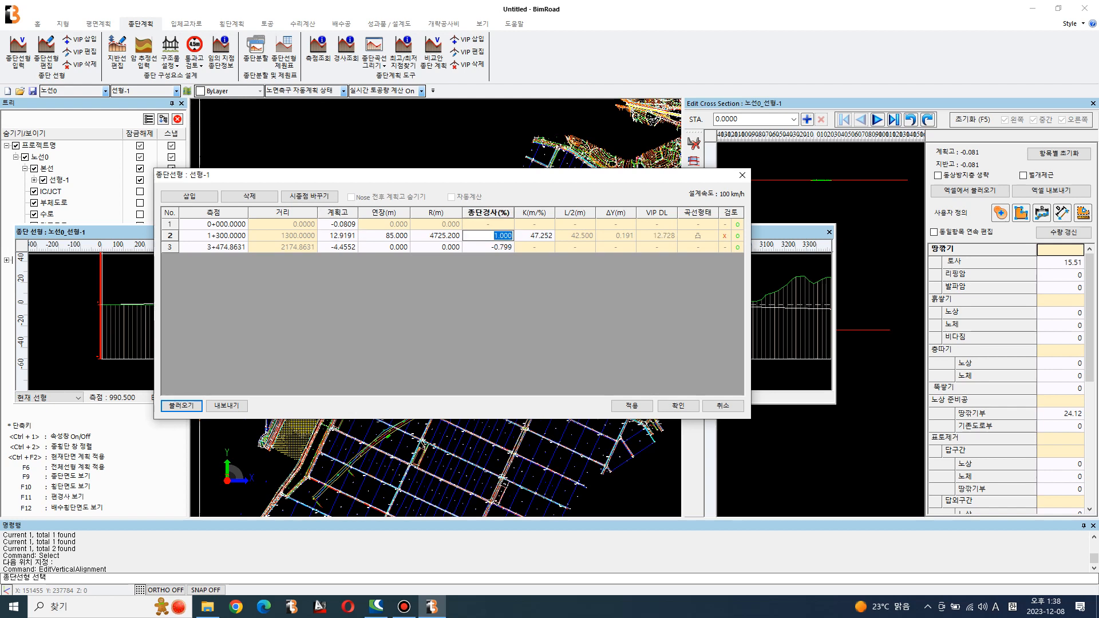
# Set the vertical grade of the final point at station 3+474.8631 to -0.8%
pyautogui.click(338, 236)
pyautogui.click(488, 248)
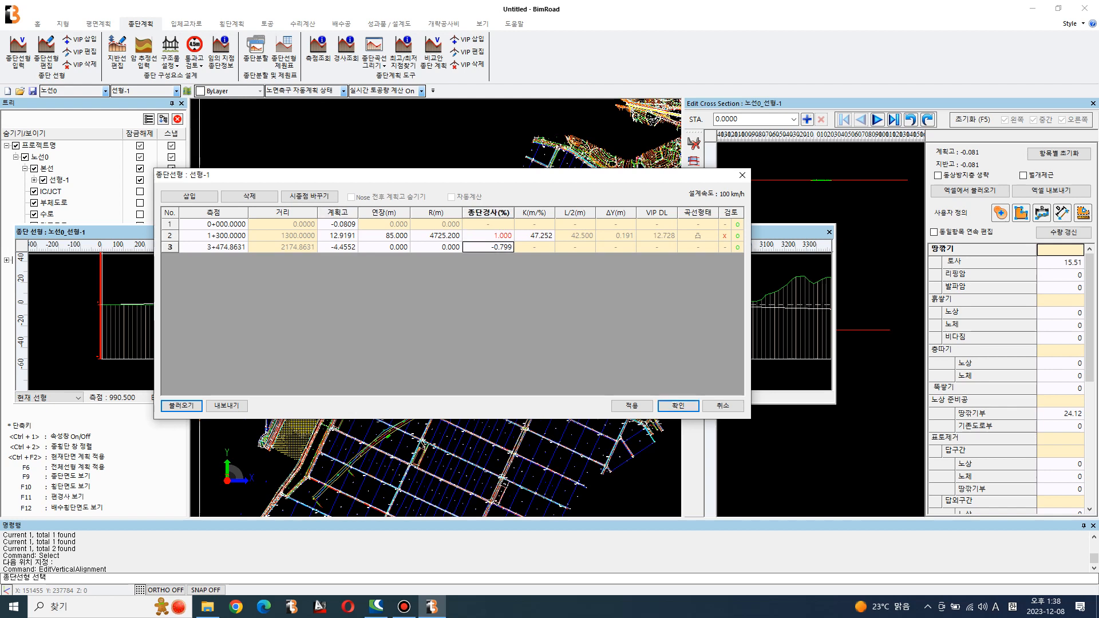
pyautogui.press('Delete')
pyautogui.write('-00')
pyautogui.write('.8')
pyautogui.press('Return')
pyautogui.click(338, 247)
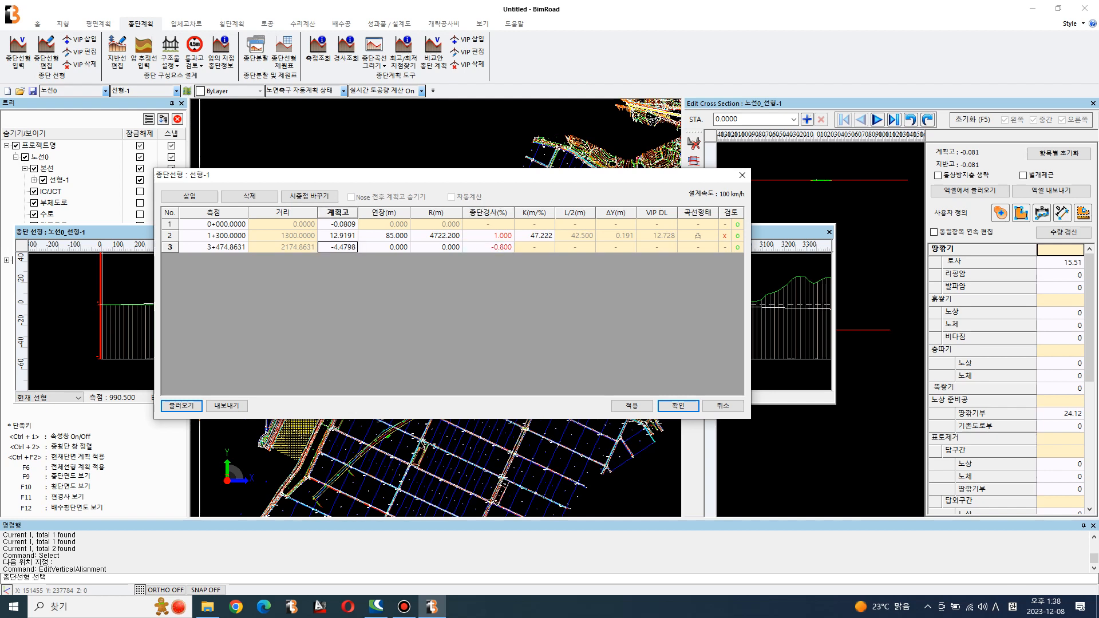
# Set the vertical curve length at station 1+300 to 100 m, apply the edits and close the alignment data
pyautogui.click(384, 236)
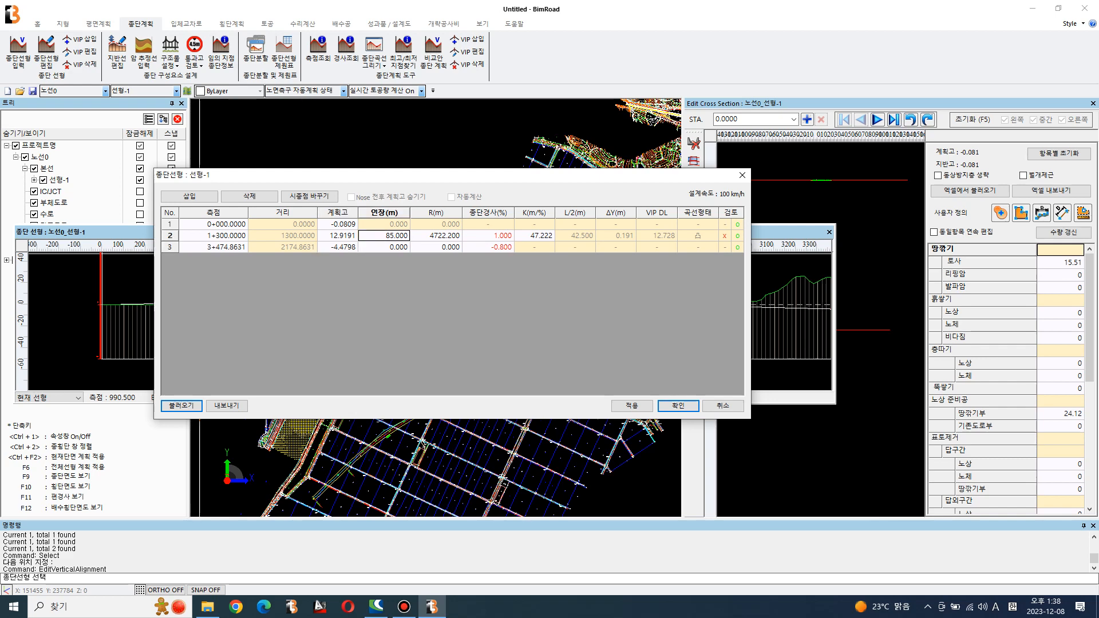
pyautogui.write('100')
pyautogui.press('Tab')
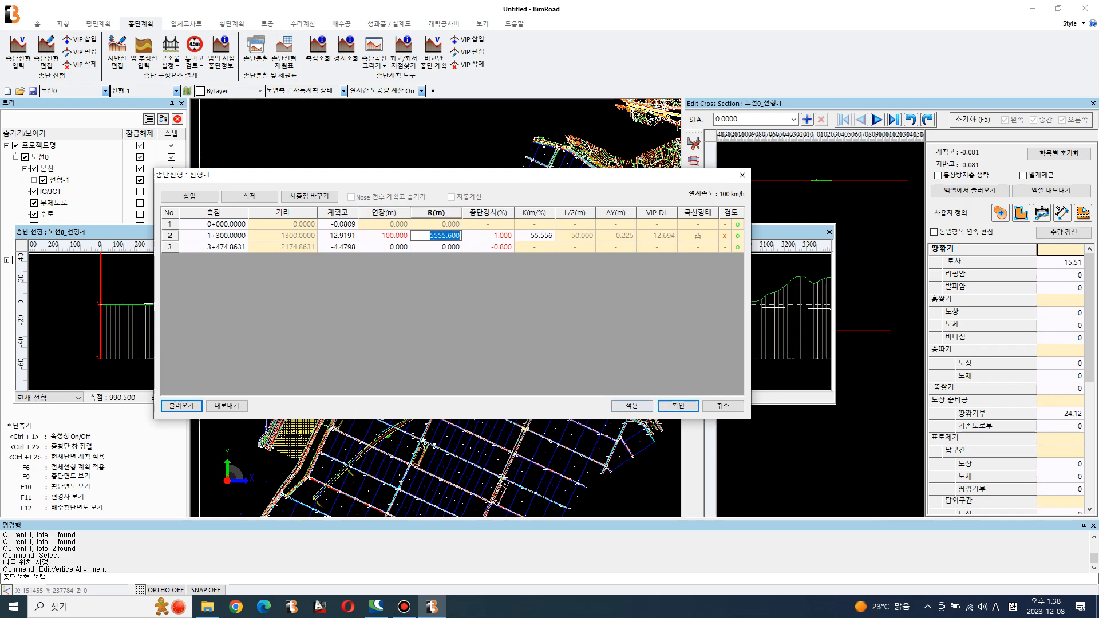
pyautogui.click(632, 406)
pyautogui.click(679, 406)
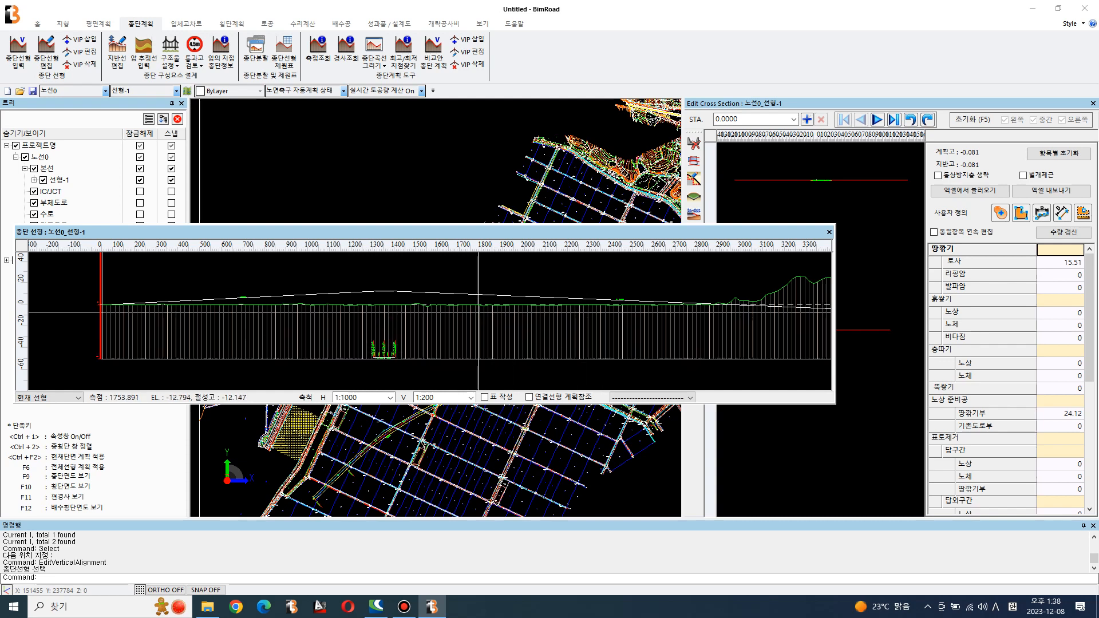
# Lengthen the vertical curve in the profile by moving its start point back to about station 1000
pyautogui.click(393, 293)
pyautogui.click(374, 292)
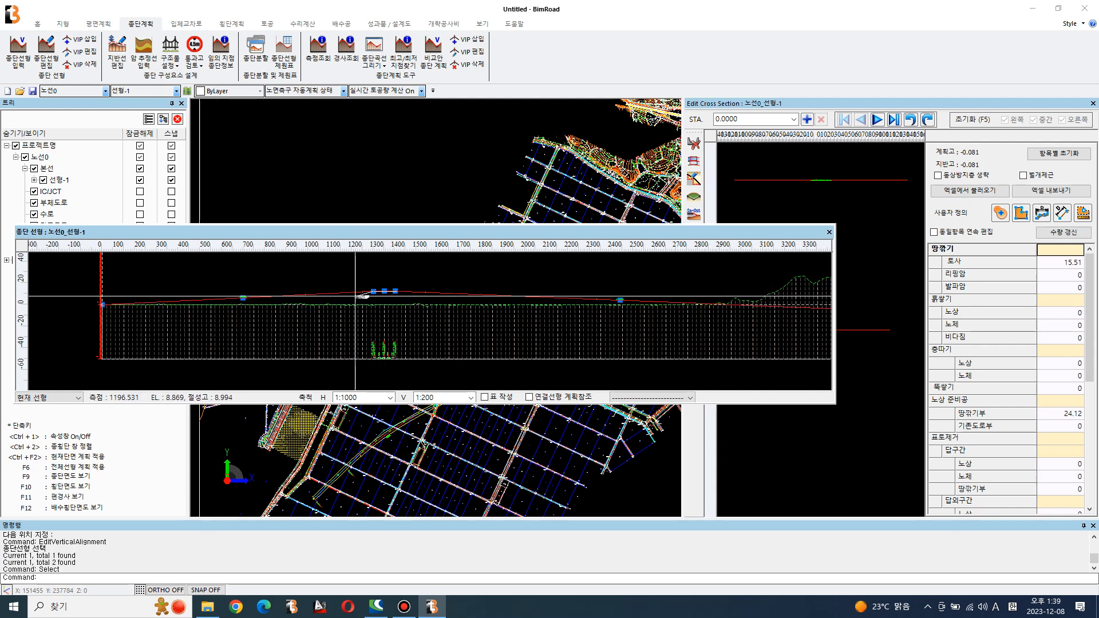
pyautogui.click(316, 297)
# Move the alignment's VIP in the profile forward to about station 1770 and lower it slightly
pyautogui.click(363, 292)
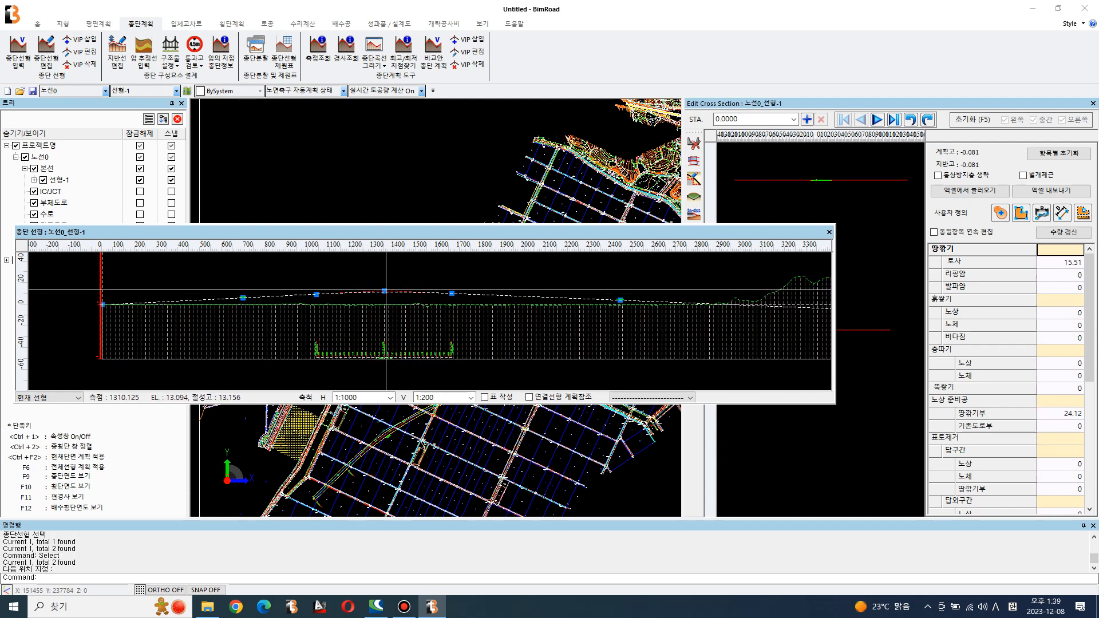
pyautogui.click(482, 294)
pyautogui.click(482, 293)
pyautogui.click(525, 296)
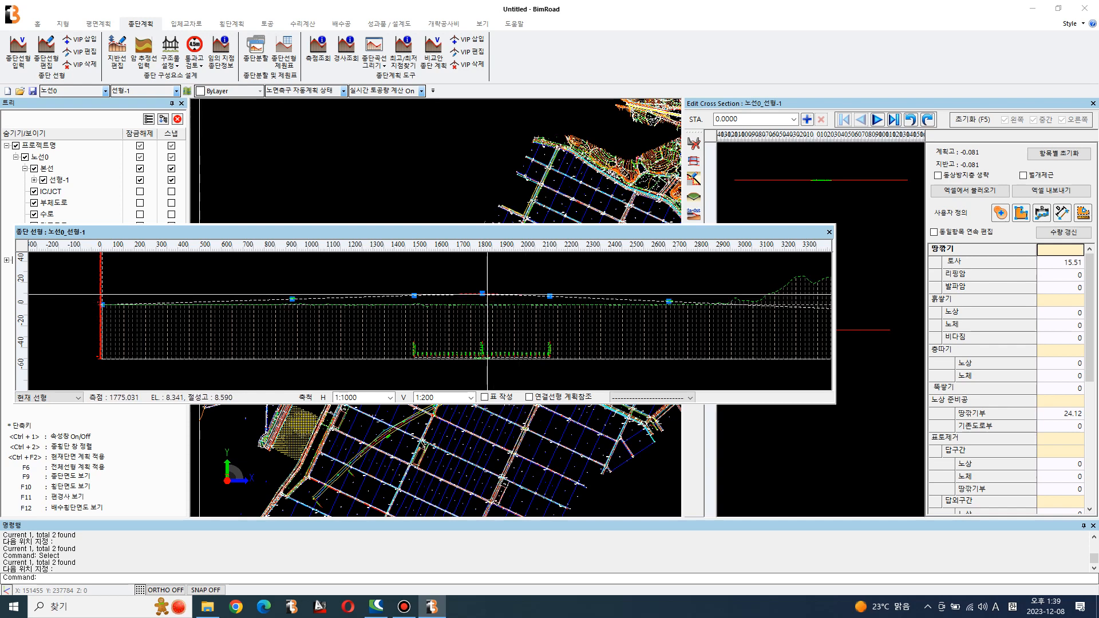
pyautogui.click(482, 294)
pyautogui.click(482, 297)
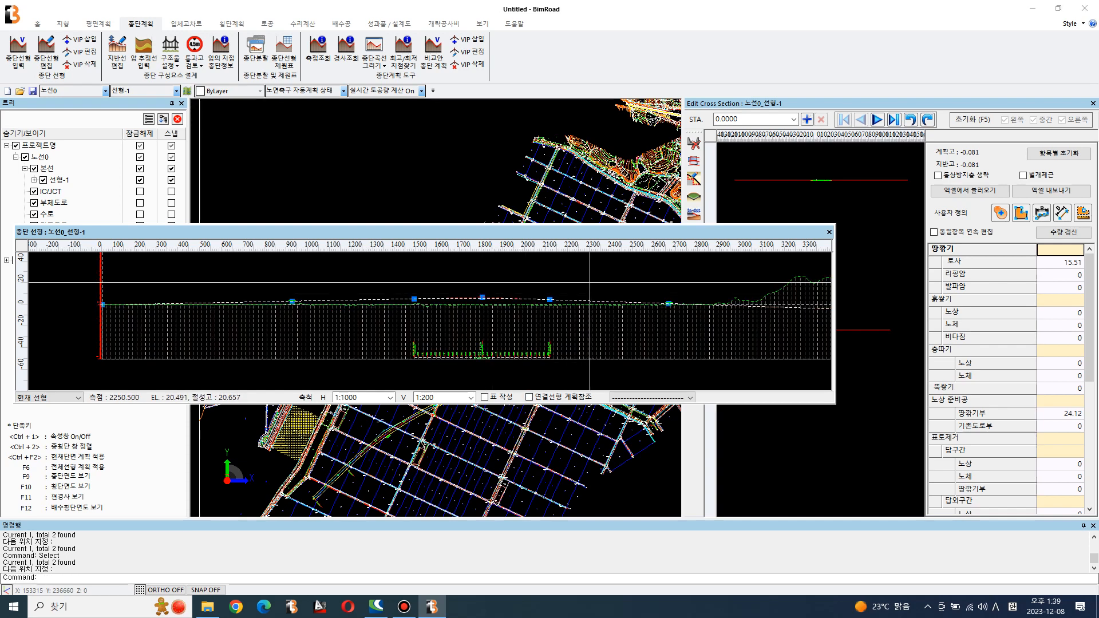
# Move the VIP back to about station 1710 and raise it to an elevation of about 9.8
pyautogui.scroll(-1, 593, 286)
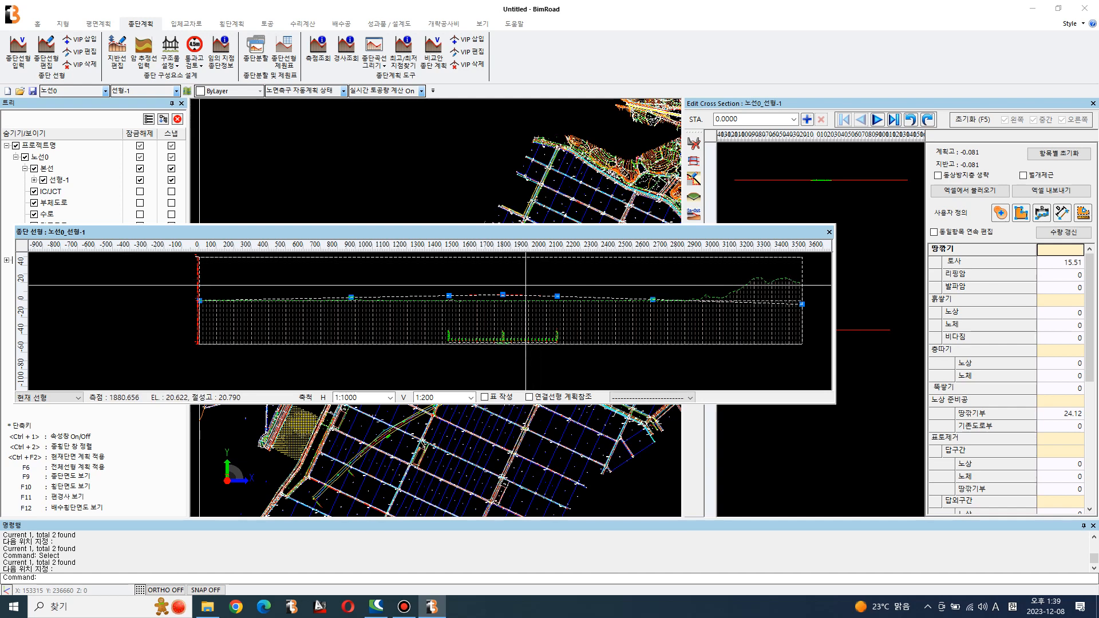
pyautogui.scroll(3, 495, 291)
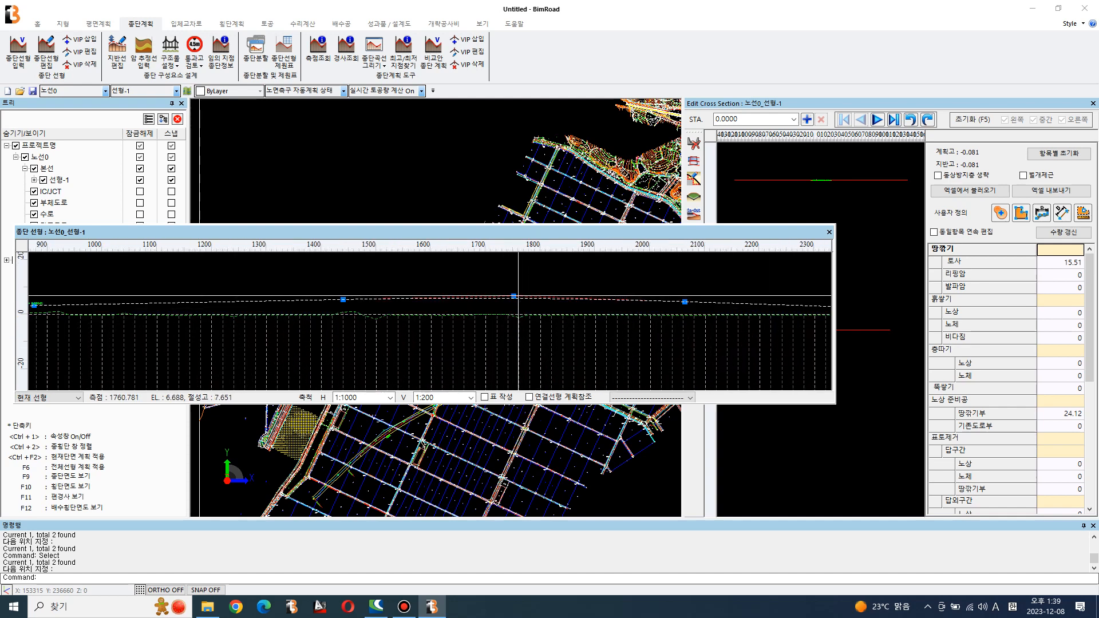
pyautogui.click(514, 296)
pyautogui.click(485, 286)
pyautogui.click(500, 291)
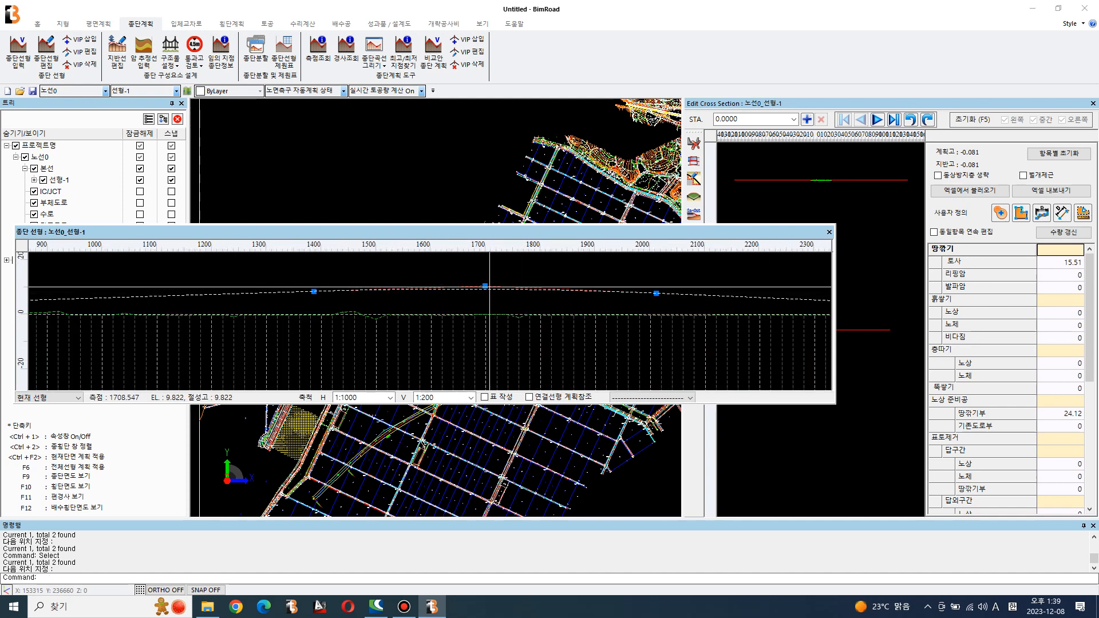
# Move the alignment's VIP in the profile forward to about station 1780 and lower it to an elevation of about 3.6
pyautogui.click(485, 286)
pyautogui.click(527, 299)
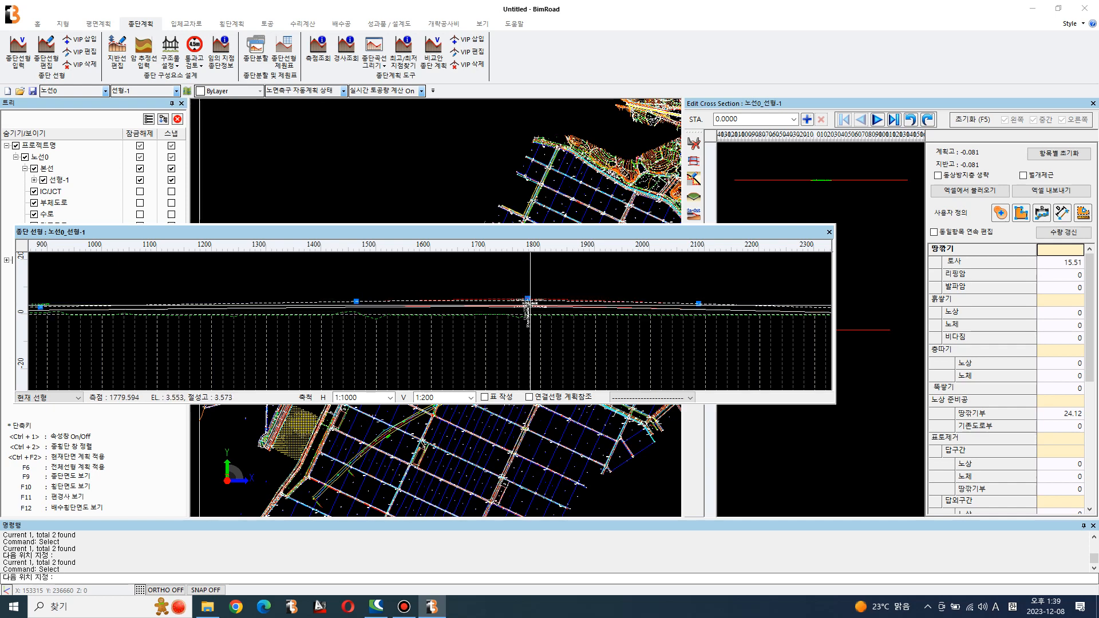
pyautogui.click(529, 305)
pyautogui.click(532, 306)
pyautogui.click(532, 306)
pyautogui.click(531, 305)
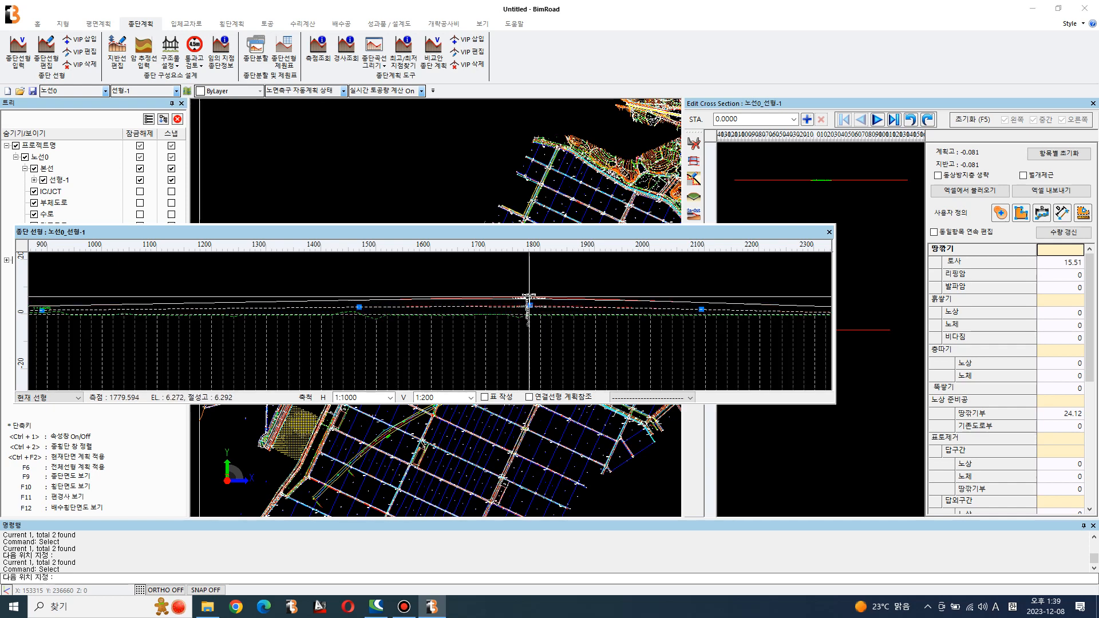
# Reposition the VIP in the profile at about station 1758, raising it to an elevation of about 8.6
pyautogui.click(528, 296)
pyautogui.click(528, 297)
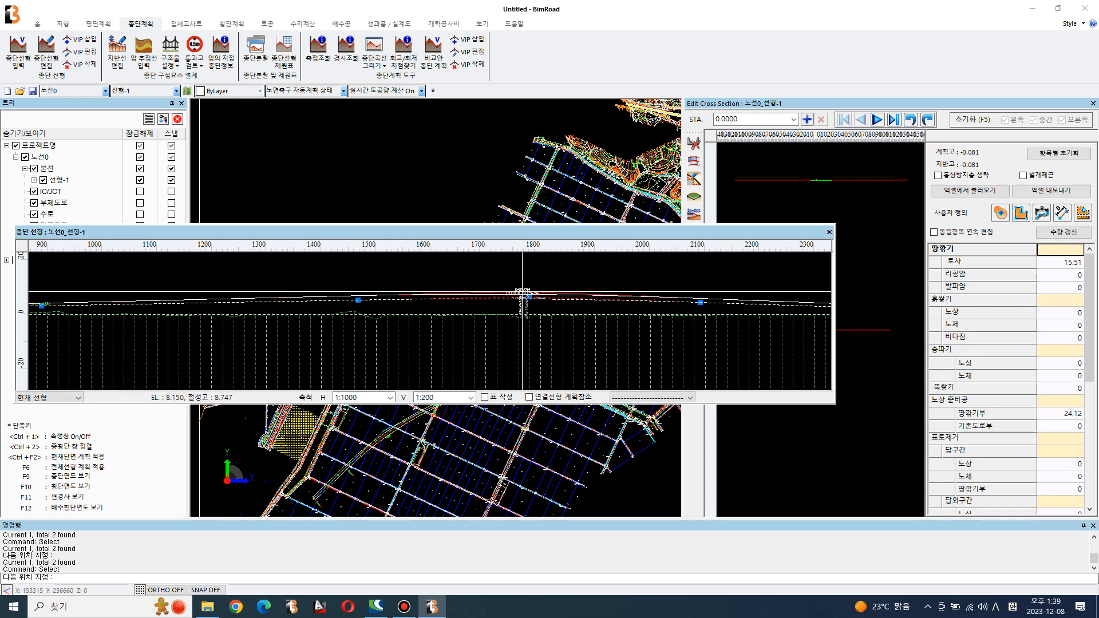
pyautogui.click(527, 296)
pyautogui.click(527, 298)
pyautogui.click(541, 299)
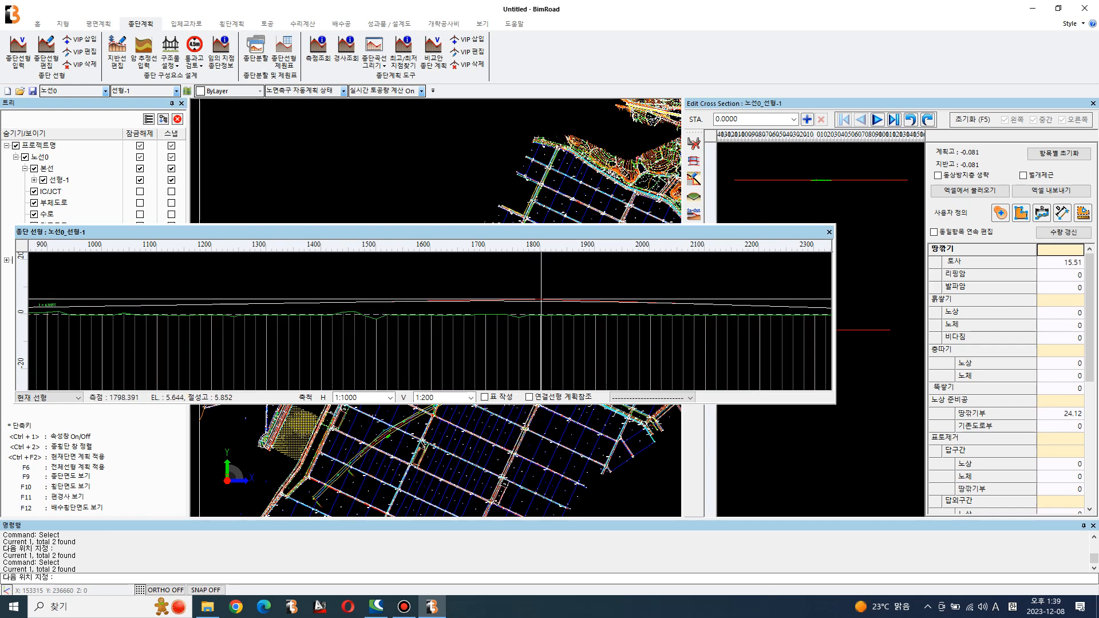
pyautogui.click(540, 301)
pyautogui.click(540, 300)
pyautogui.click(519, 292)
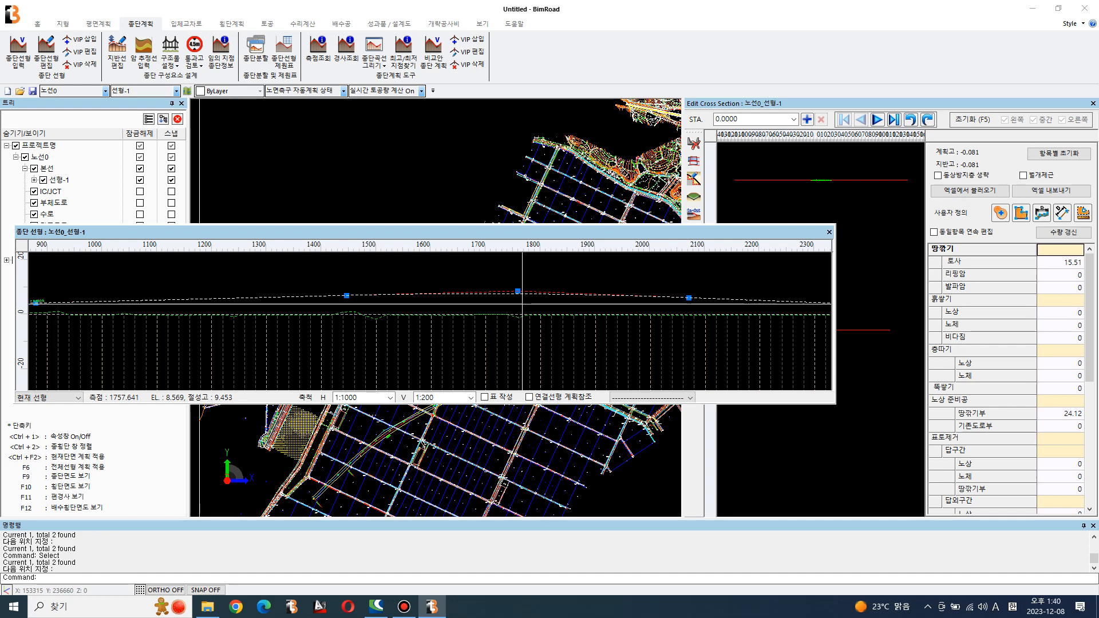
# Set the VIP's station to 1760 in the vertical alignment table, apply the edit and close the alignment data
pyautogui.click(46, 49)
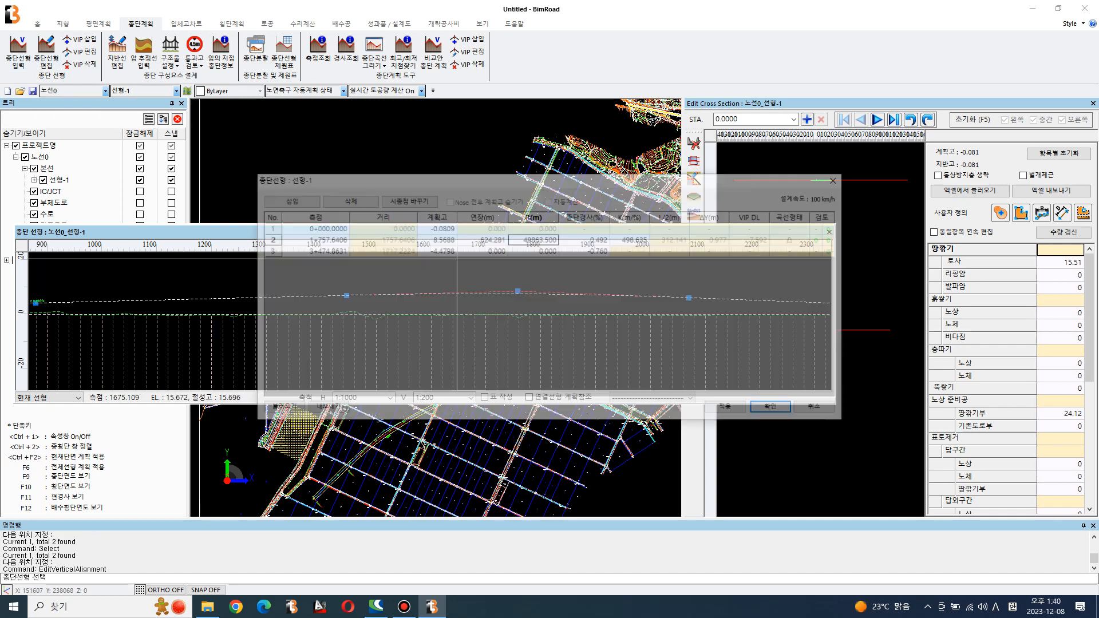
pyautogui.click(311, 239)
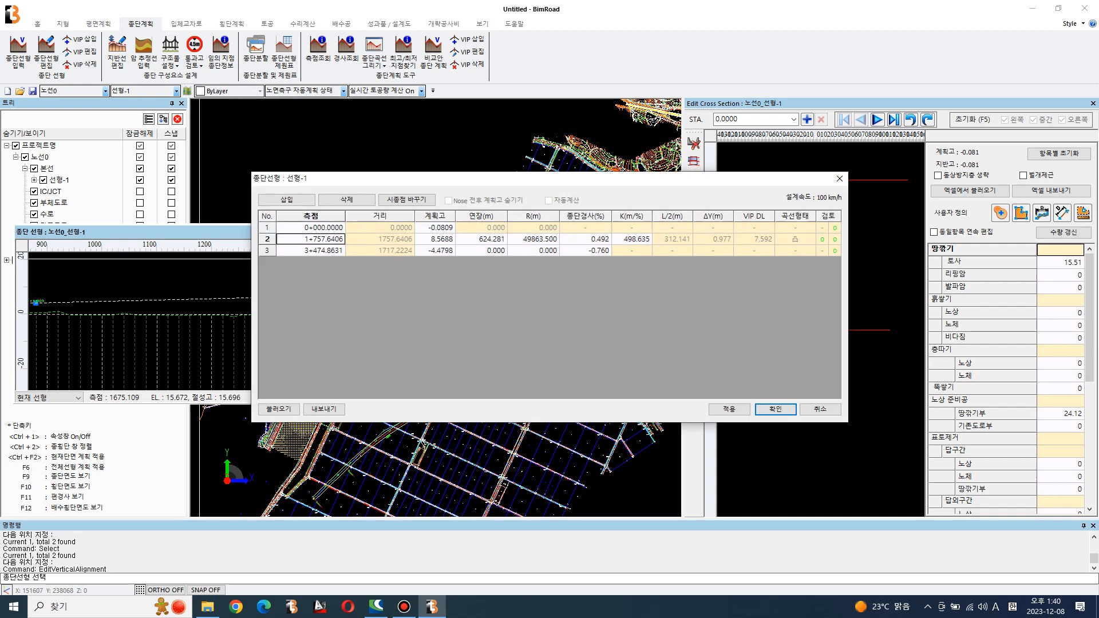
pyautogui.write('1760')
pyautogui.press('Return')
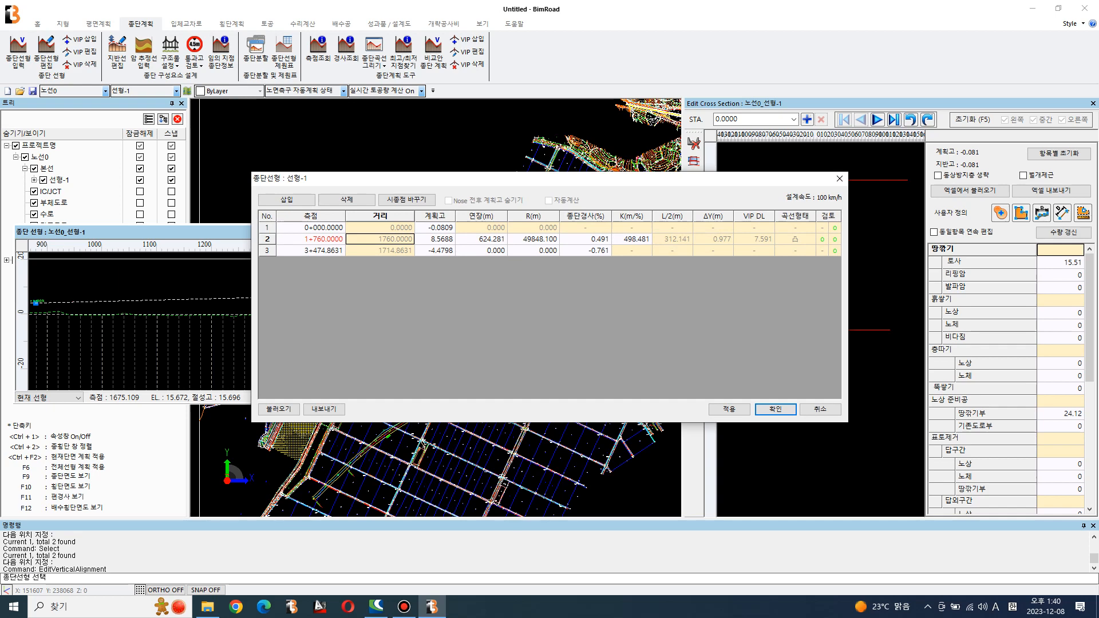
pyautogui.click(728, 410)
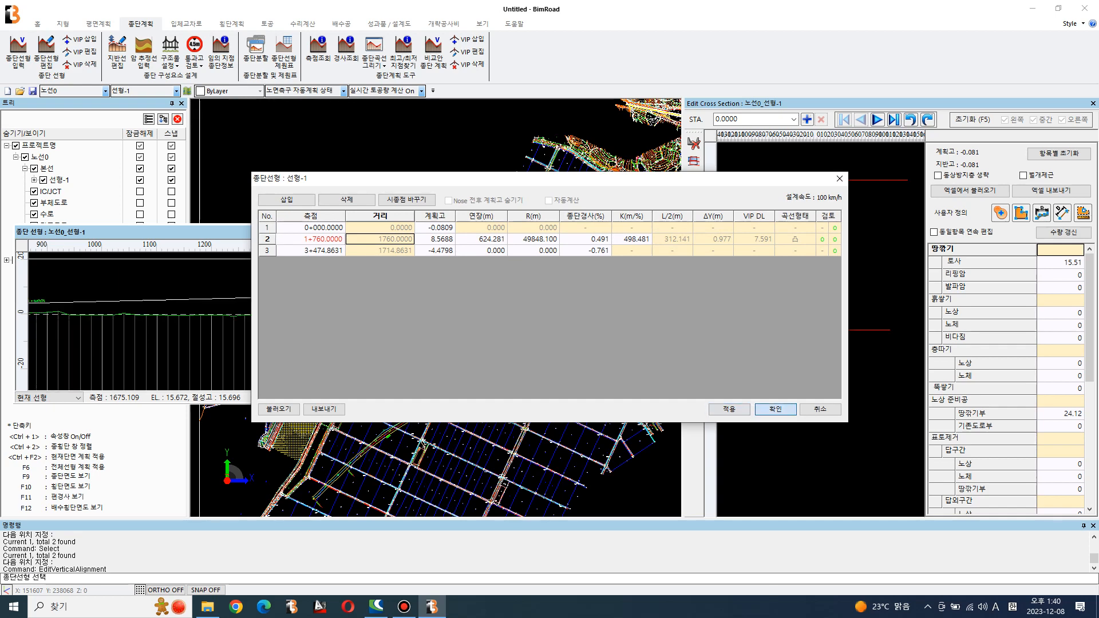
pyautogui.click(775, 409)
# Realign the floating profile window with the plan and cross-section windows
pyautogui.scroll(-5, 390, 307)
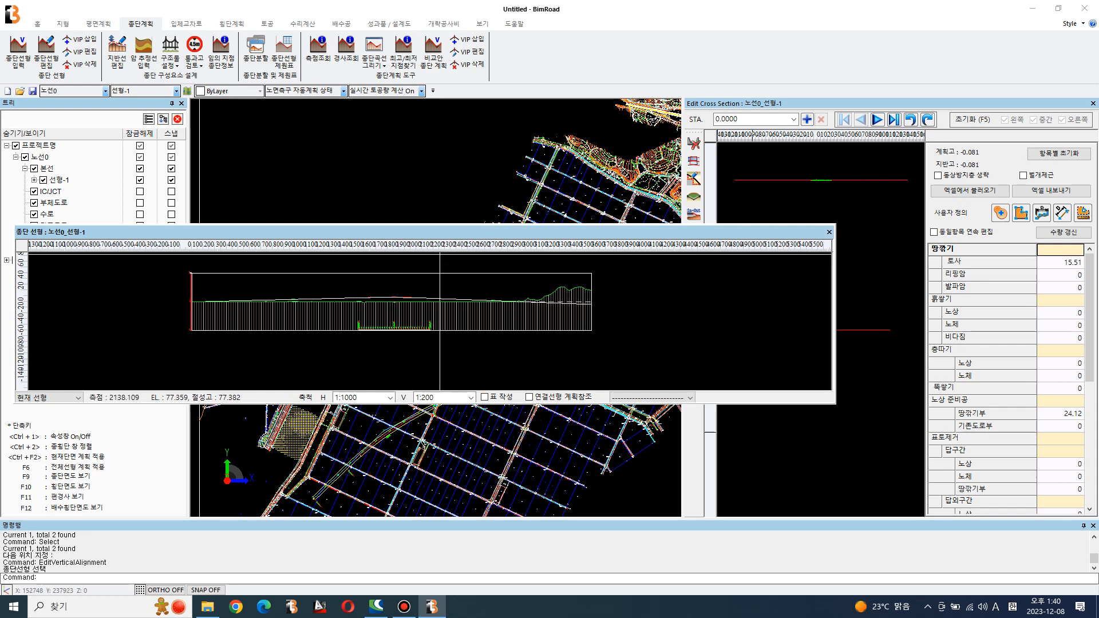
pyautogui.moveTo(440, 232); pyautogui.dragTo(423, 224)
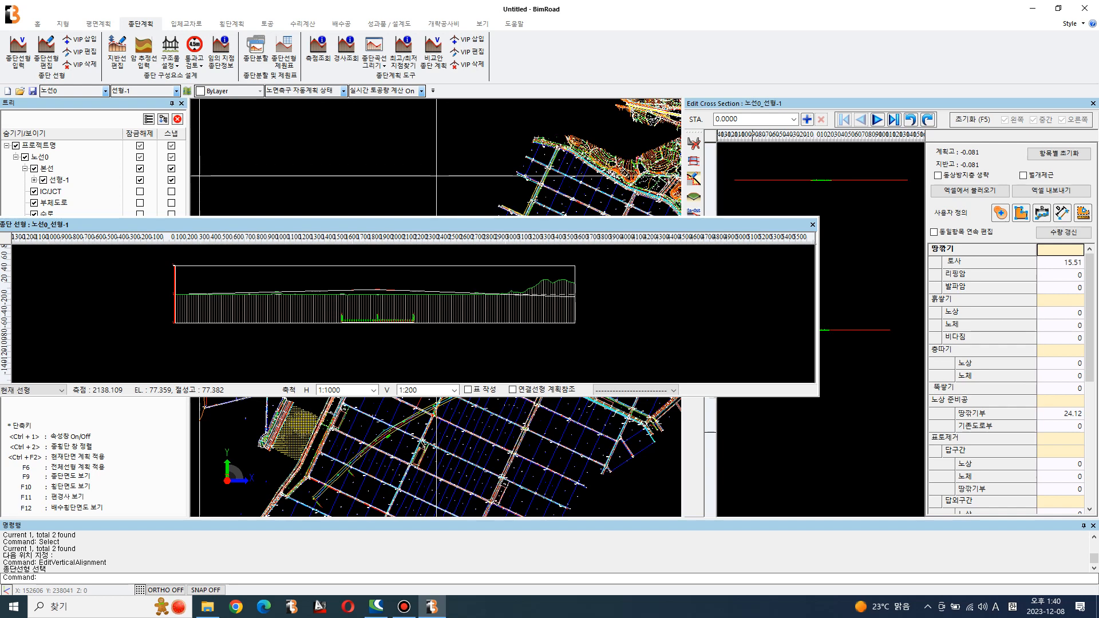
pyautogui.hotkey('ctrl', '2')
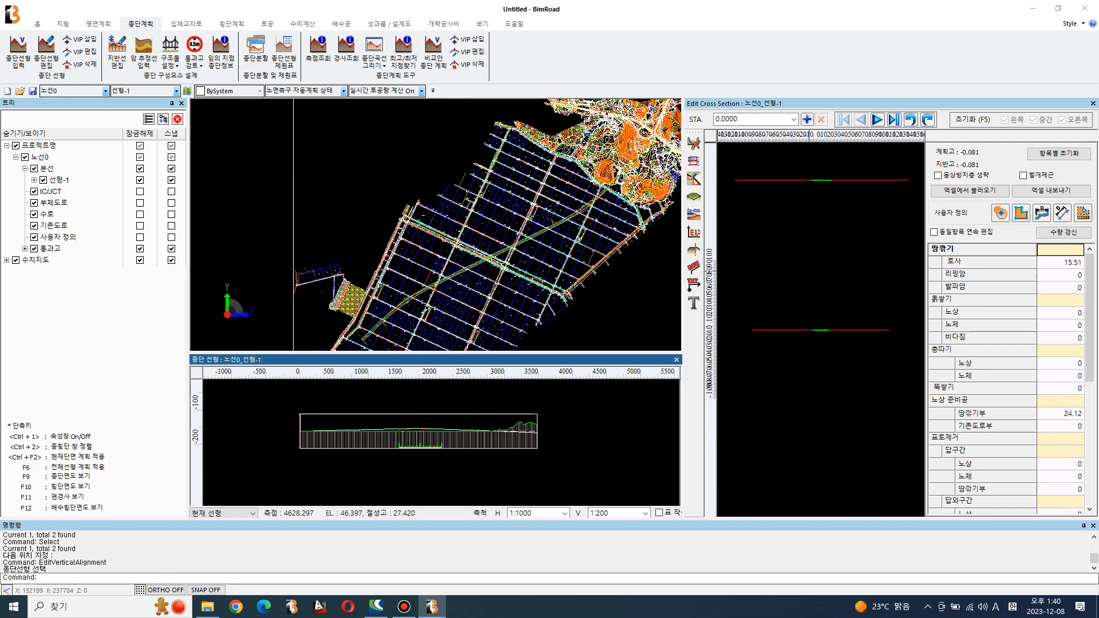
# Go through the road's cross sections from station 0 to station 120
pyautogui.moveTo(397, 173); pyautogui.dragTo(471, 59, button='middle')
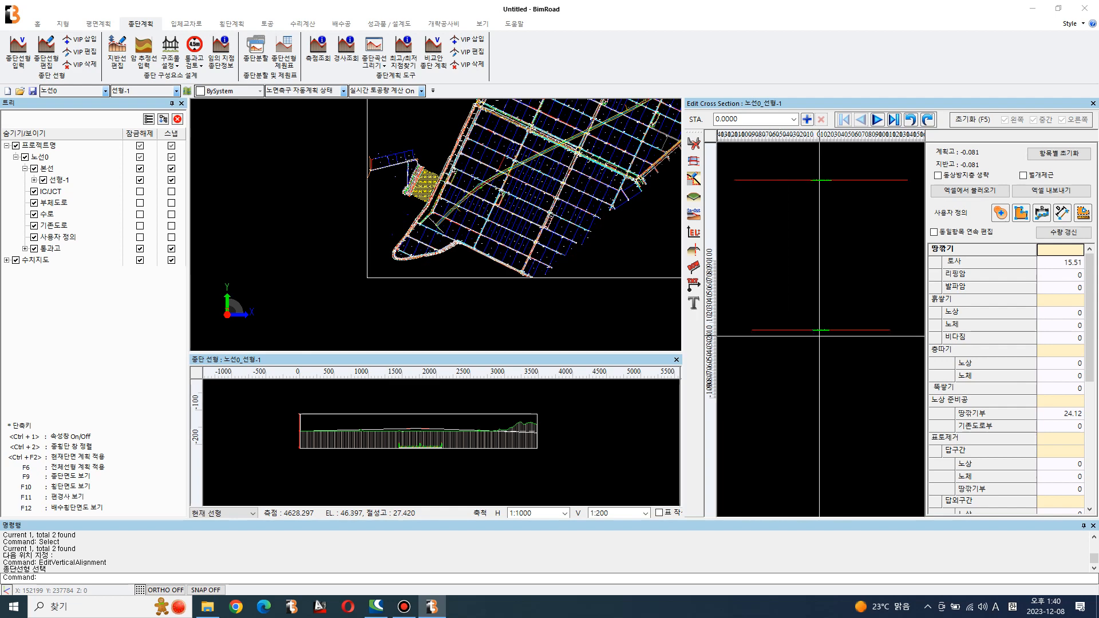
pyautogui.scroll(5, 823, 332)
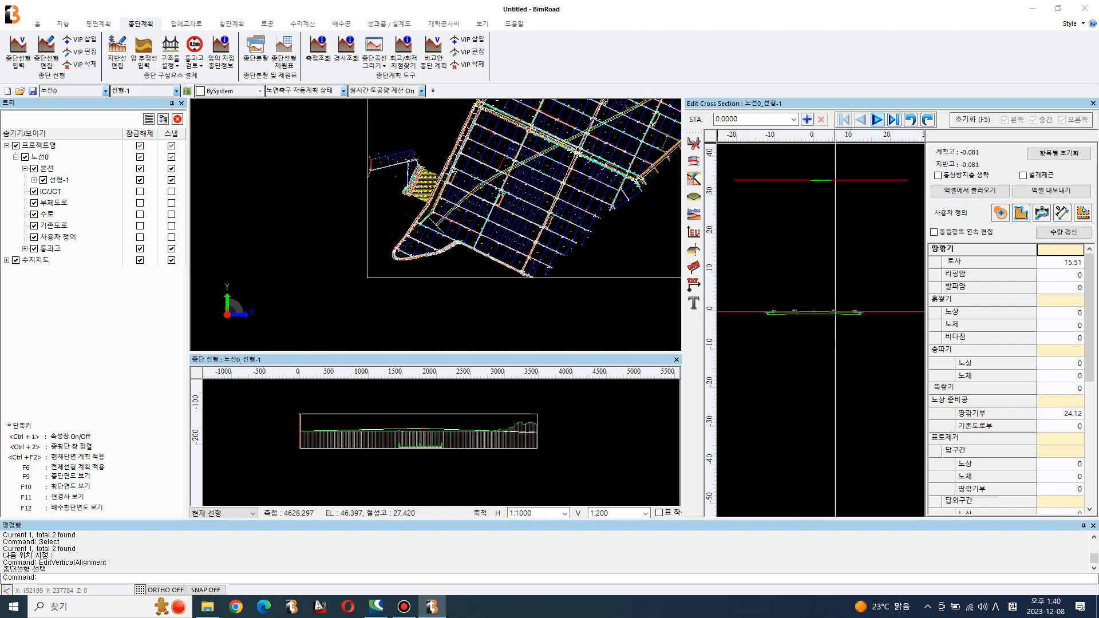
pyautogui.click(877, 119)
pyautogui.click(877, 120)
pyautogui.scroll(6, 440, 226)
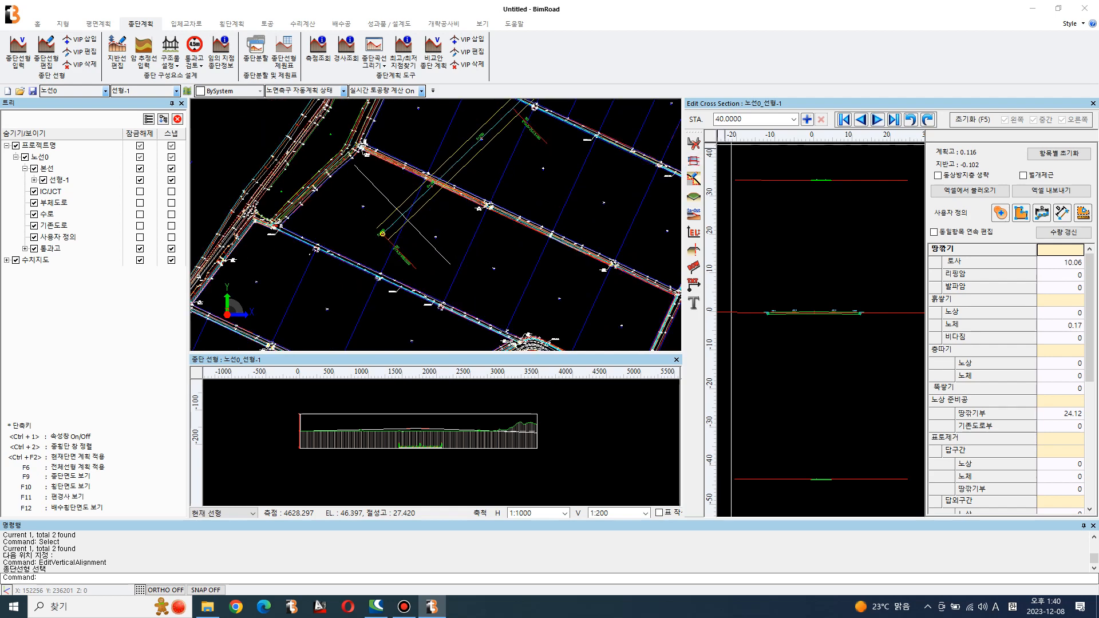
pyautogui.click(878, 119)
pyautogui.click(878, 120)
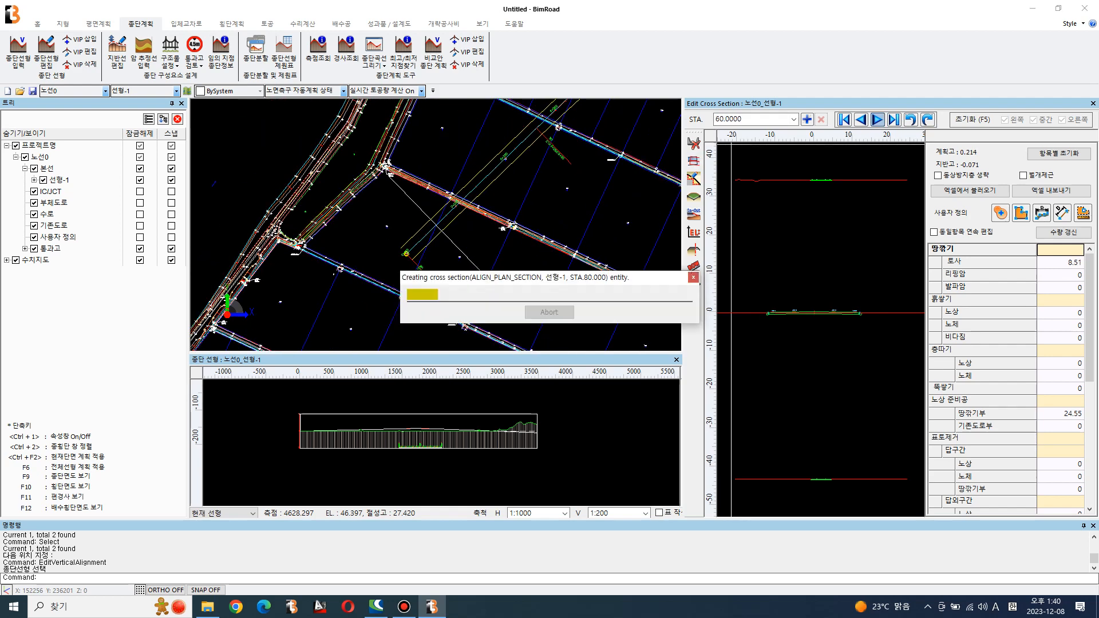
pyautogui.click(877, 119)
pyautogui.click(878, 120)
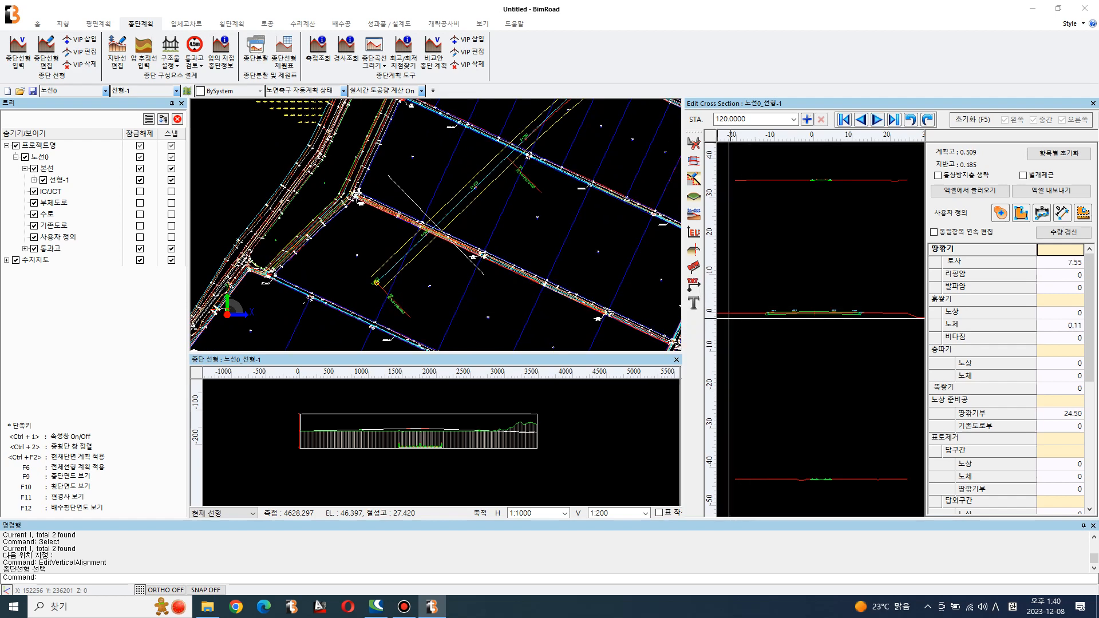
# Widen the cross-section window and examine the left edge of the road section at station 120
pyautogui.moveTo(683, 229); pyautogui.dragTo(567, 229)
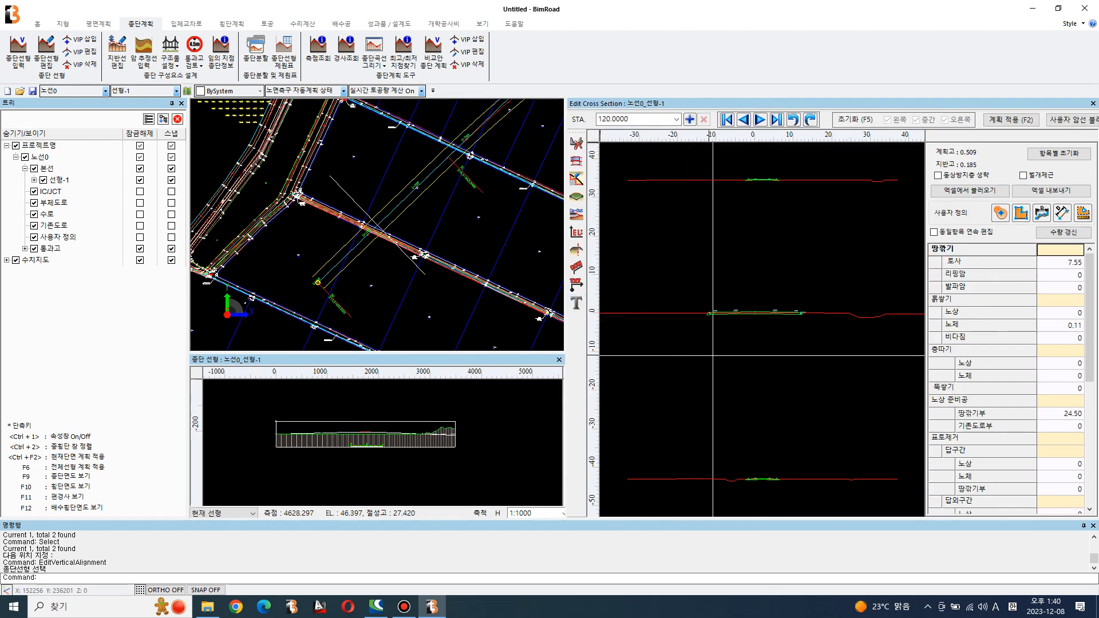
pyautogui.scroll(3, 700, 302)
pyautogui.scroll(2, 700, 303)
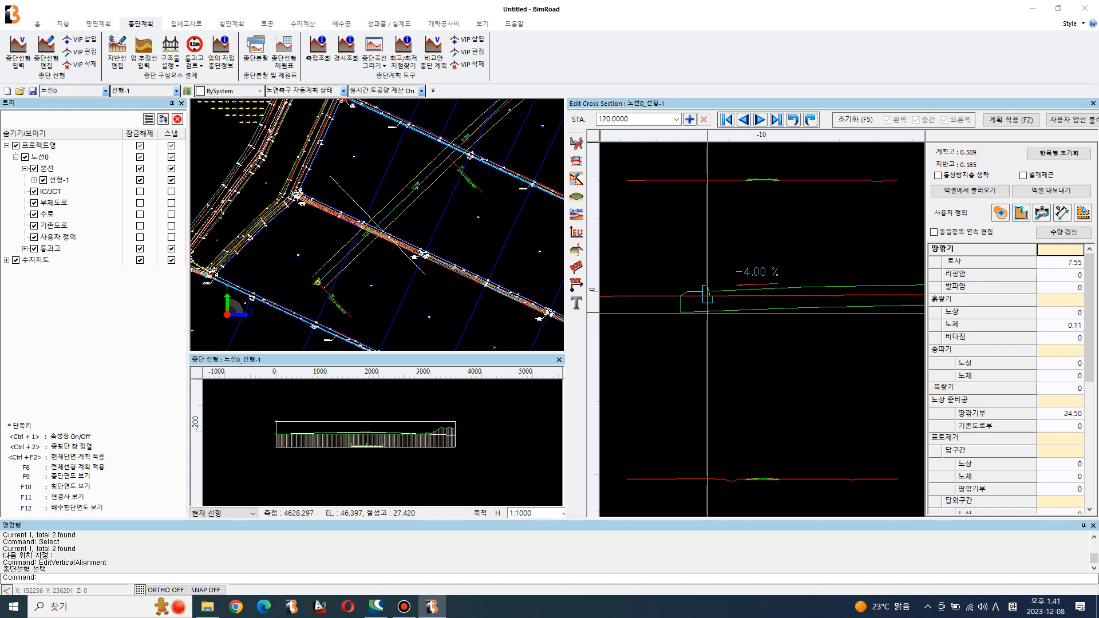
pyautogui.scroll(-3, 831, 319)
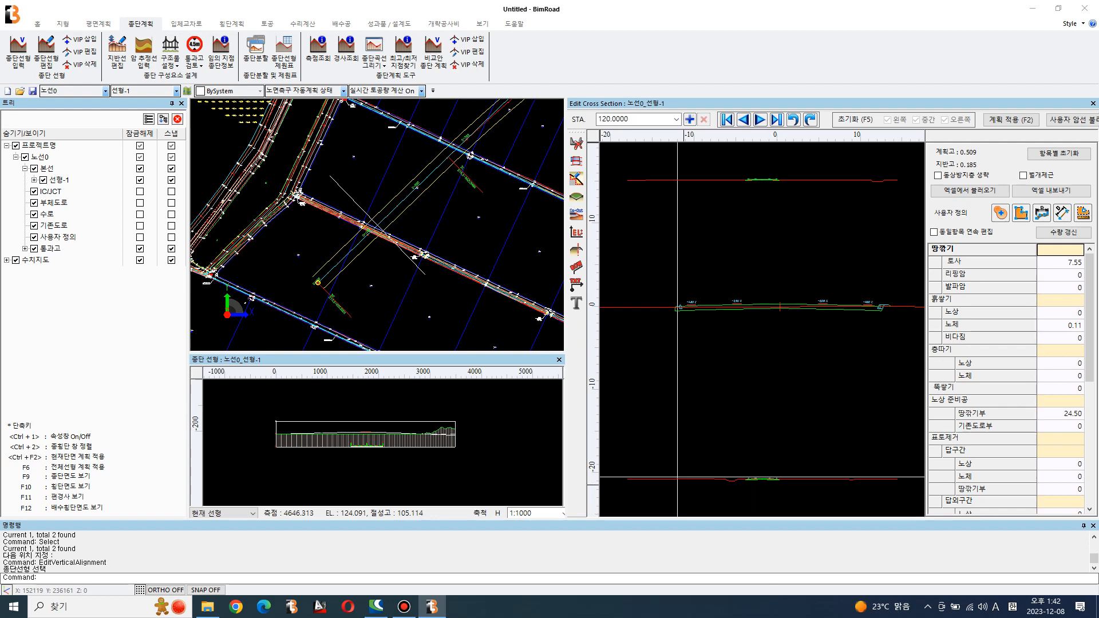
# Draw the planned slopes along the alignment and inspect them in the plan
pyautogui.click(99, 24)
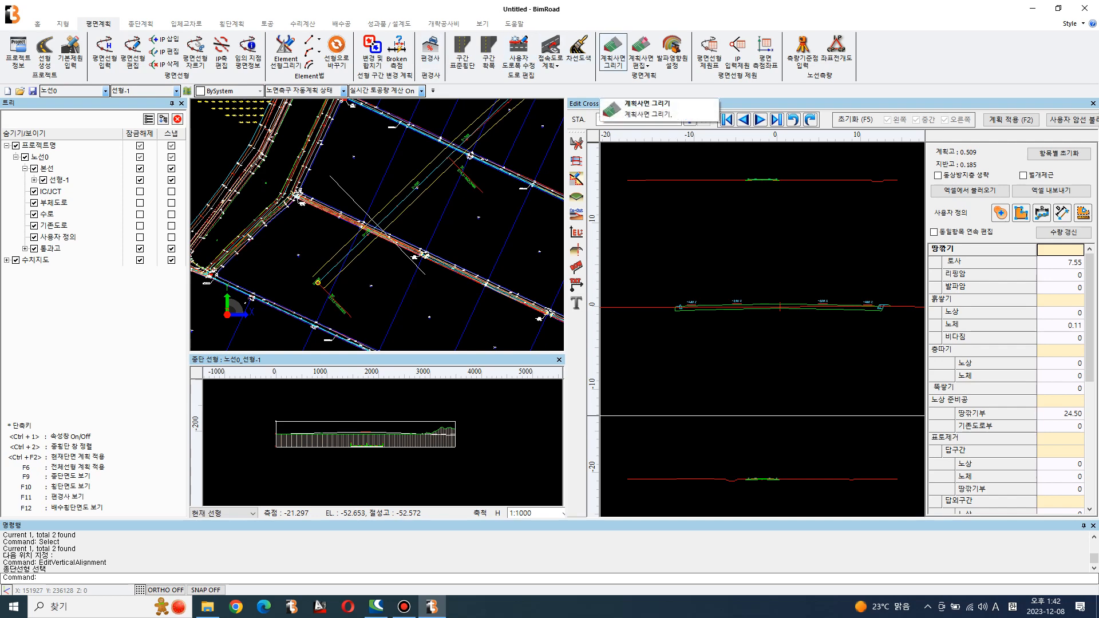
pyautogui.click(613, 49)
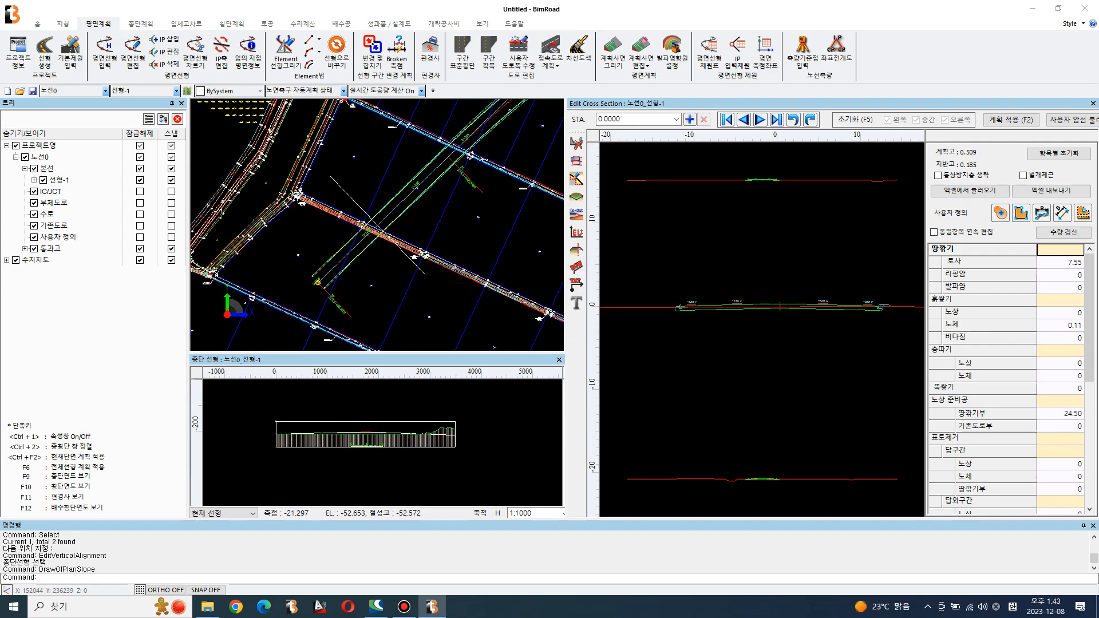
pyautogui.scroll(-8, 437, 233)
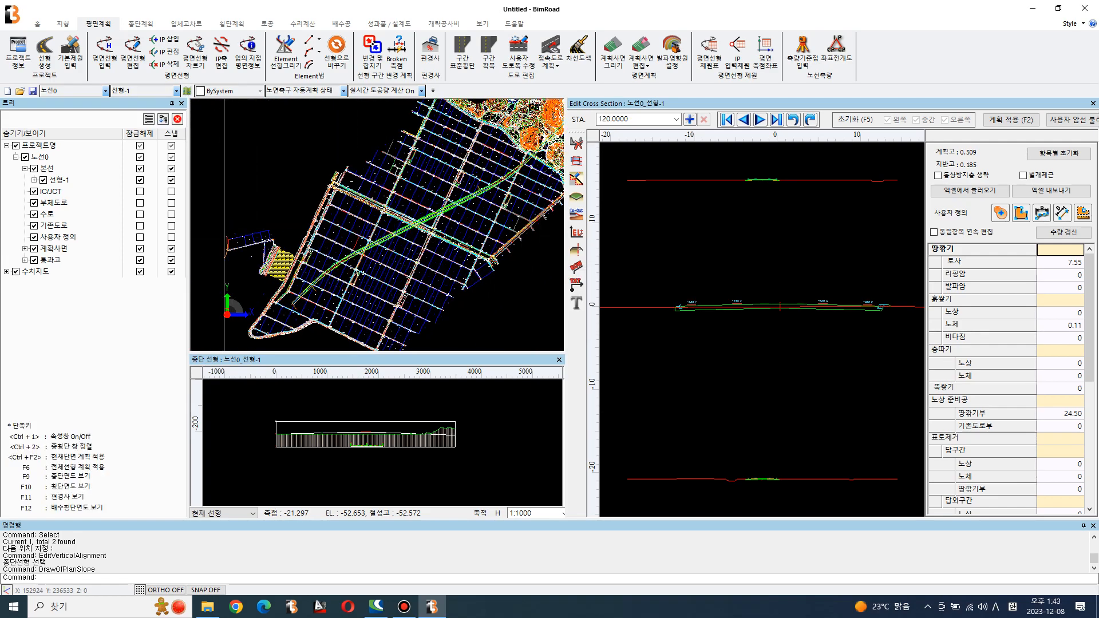
pyautogui.scroll(10, 437, 234)
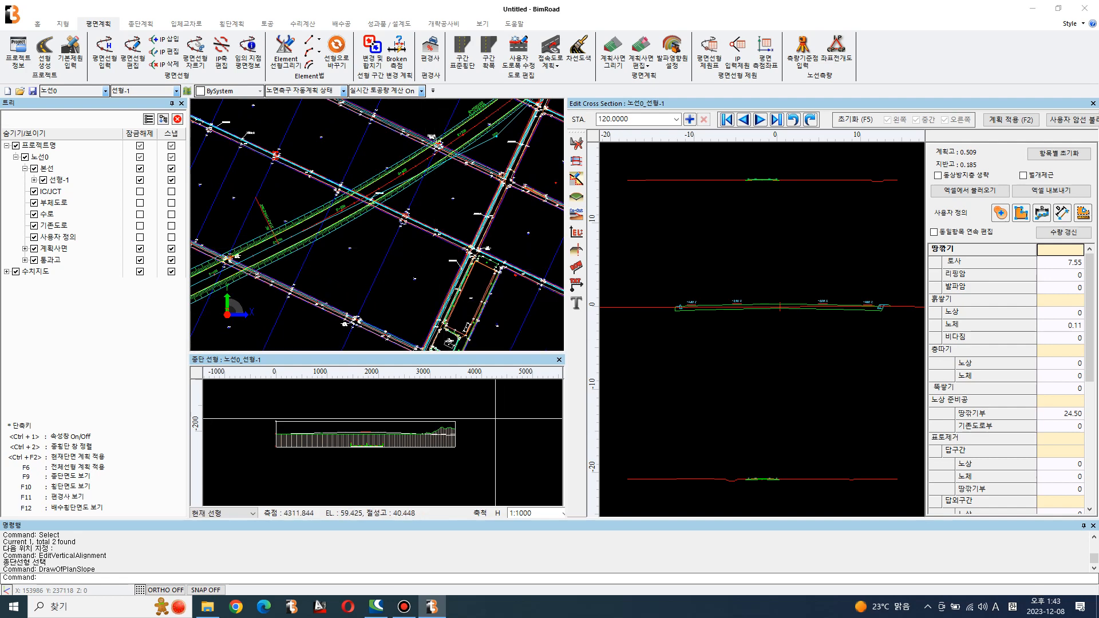
# Start the rock line input for 선형-1 and set 리핑암 to 3 m and 발파암 to 5 m at station 0+000
pyautogui.click(141, 23)
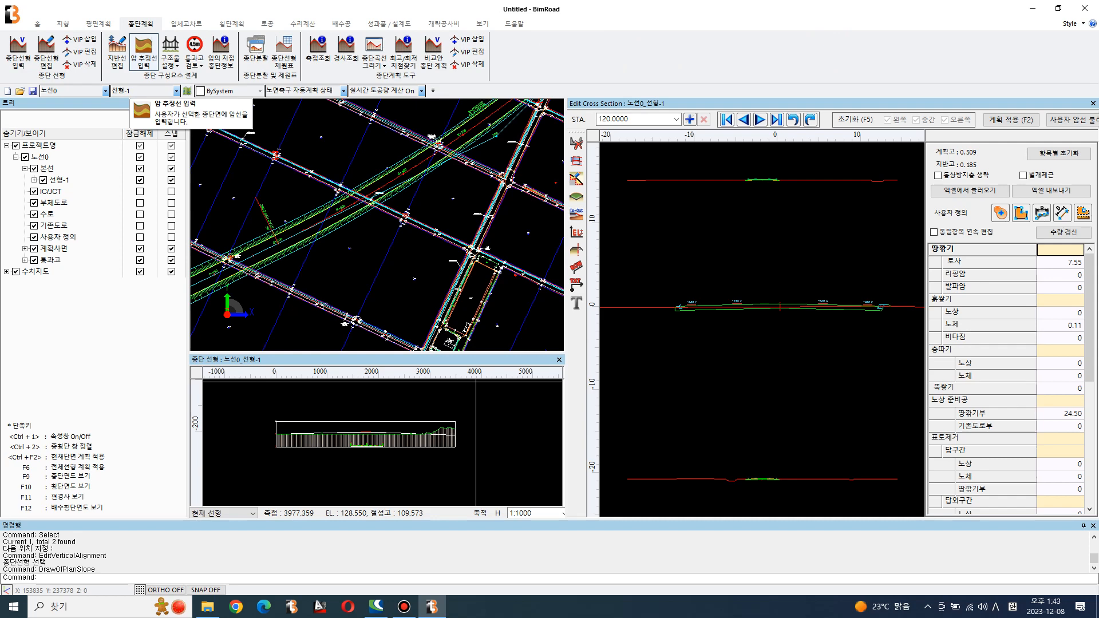
pyautogui.click(144, 52)
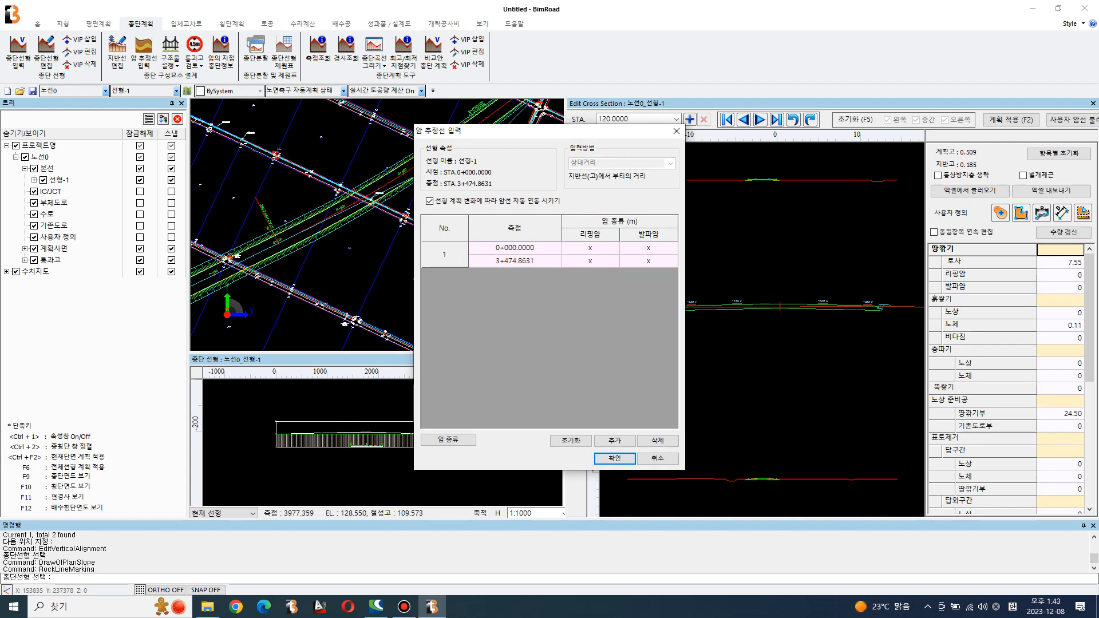
pyautogui.click(514, 248)
pyautogui.click(515, 261)
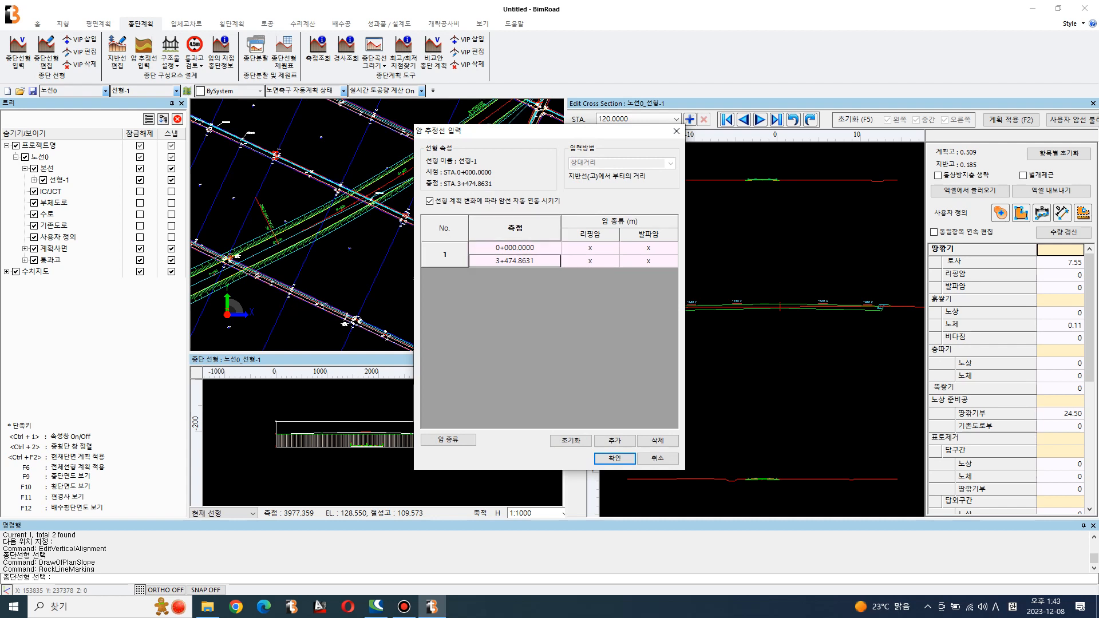
pyautogui.click(591, 248)
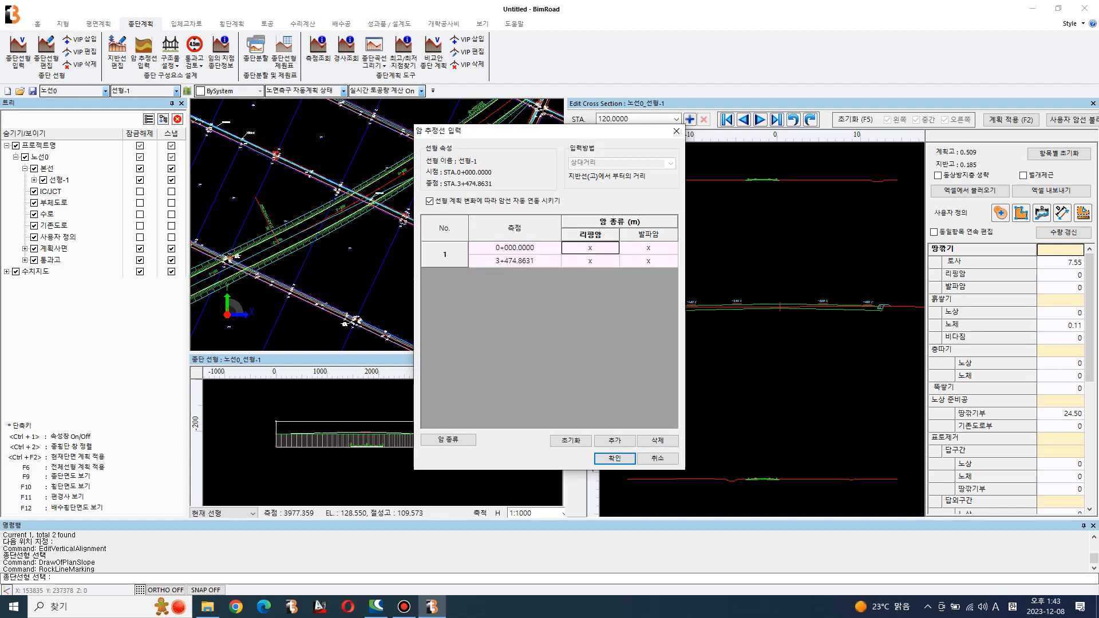
pyautogui.write('3')
pyautogui.press('Tab')
pyautogui.write('5')
# Set 리핑암 to 3 m and 발파암 to 5 m at the end station, confirm the rock lines and accept automatic plan application
pyautogui.press('Tab')
pyautogui.press('Tab')
pyautogui.write('3')
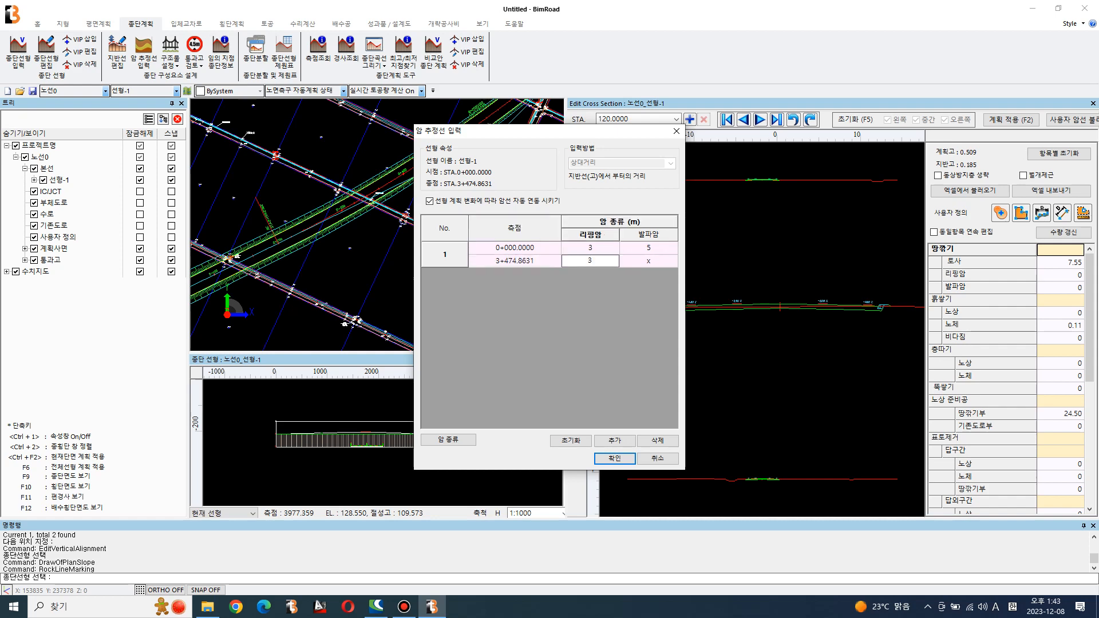
pyautogui.press('Tab')
pyautogui.write('5')
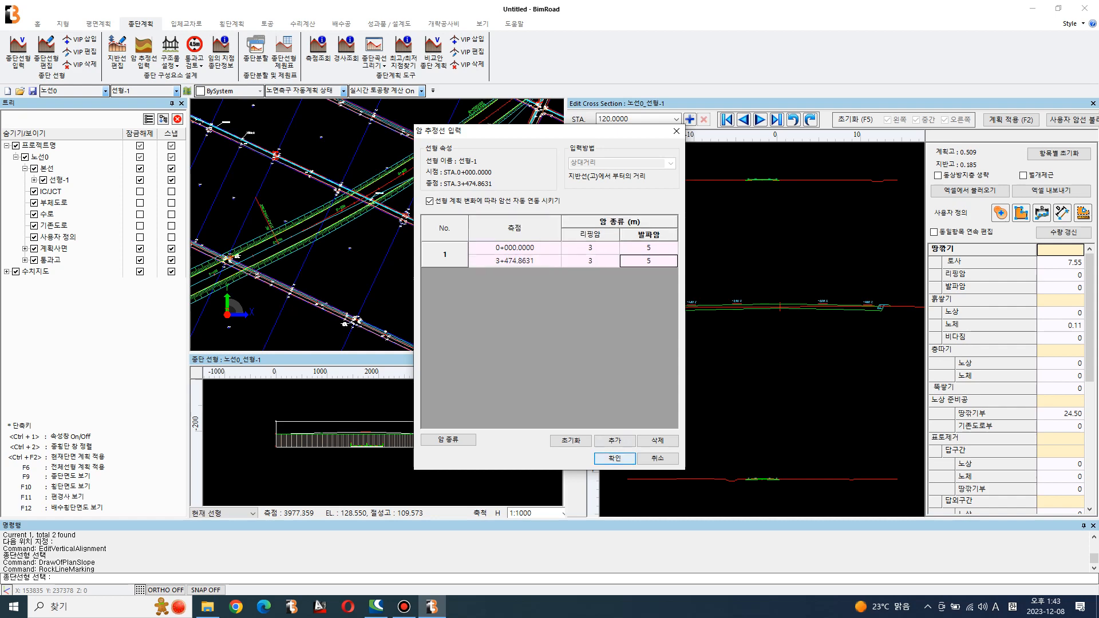
pyautogui.click(614, 458)
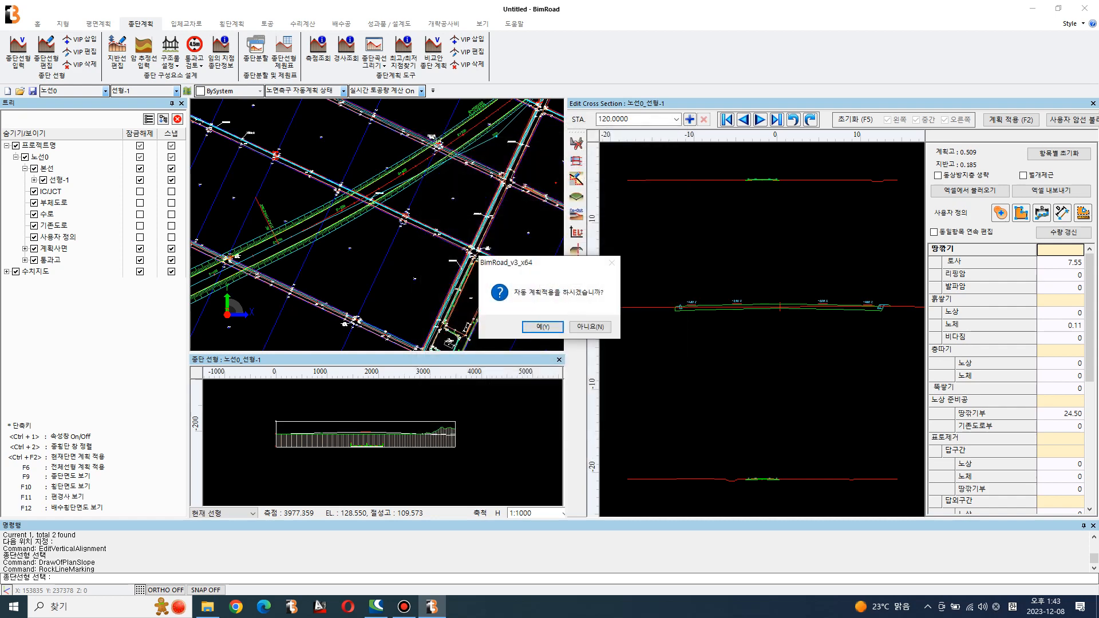
pyautogui.press('Return')
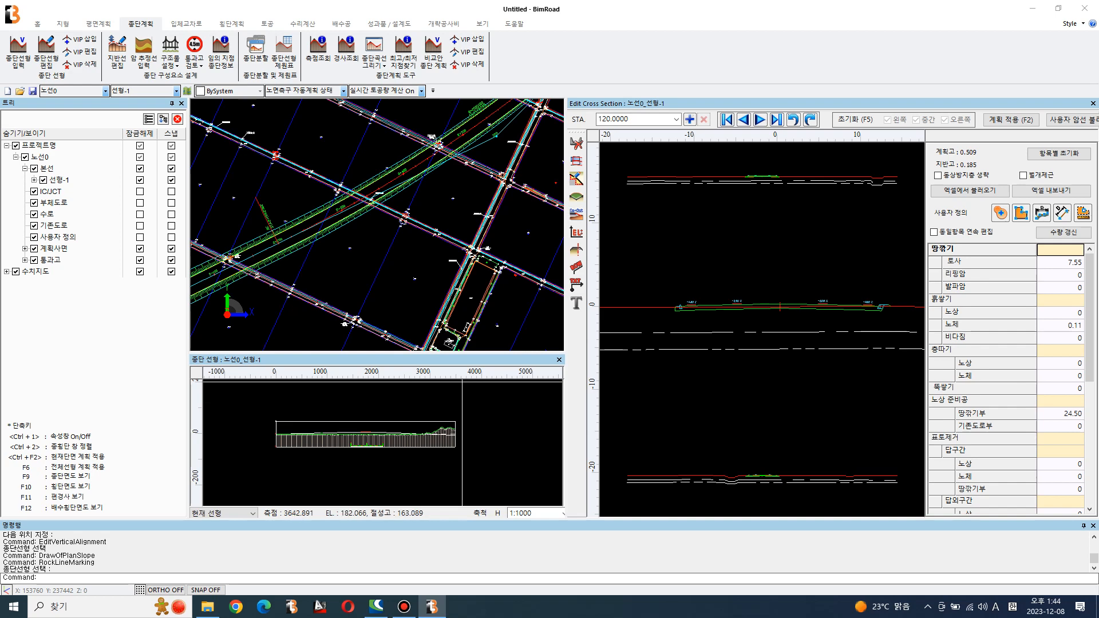
# Undock and widen the profile window, look through its 계획고, 지반고, 리핑암, 발파암 and 사용자 암선 불러오기 options, and restore the window layout
pyautogui.moveTo(344, 359); pyautogui.dragTo(203, 239)
pyautogui.moveTo(420, 314); pyautogui.dragTo(794, 313)
pyautogui.click(723, 376)
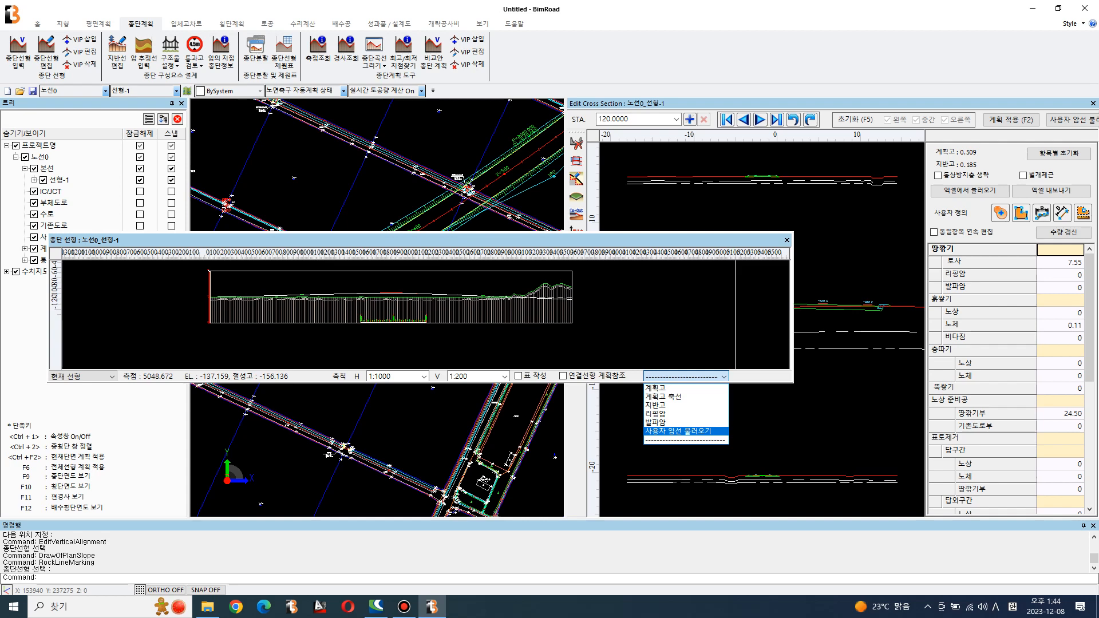
pyautogui.click(616, 322)
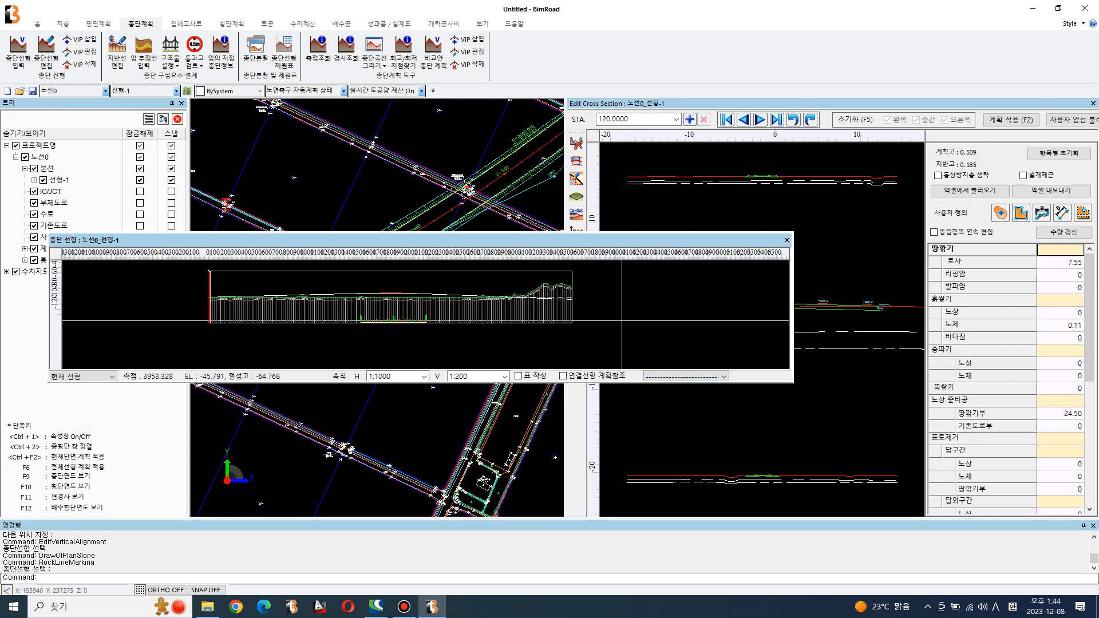
pyautogui.rightClick(624, 301)
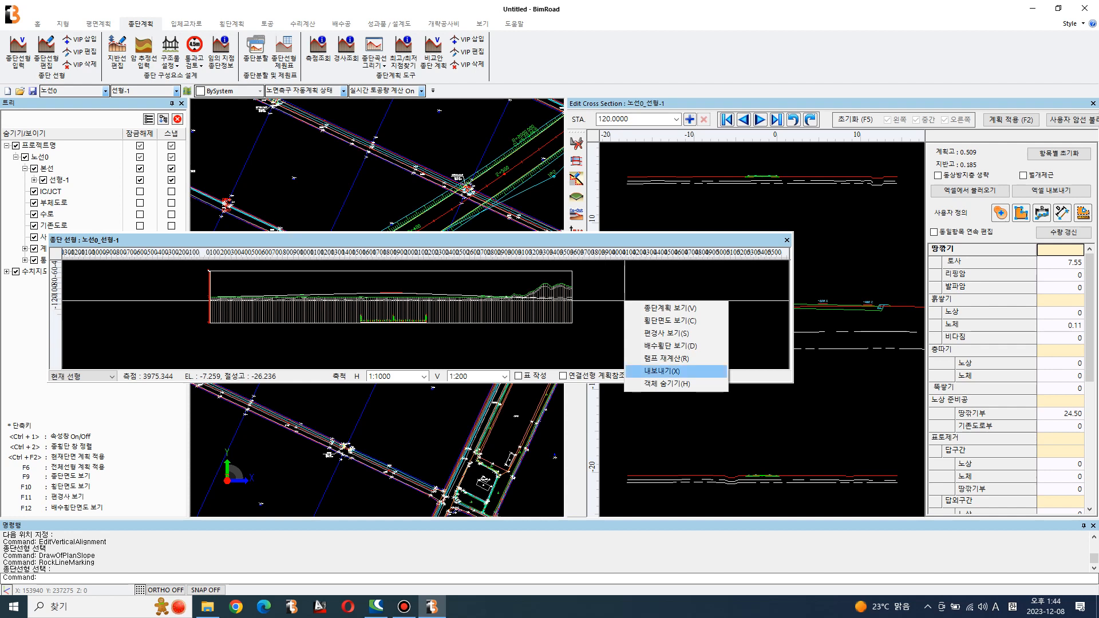
pyautogui.click(583, 346)
pyautogui.click(686, 377)
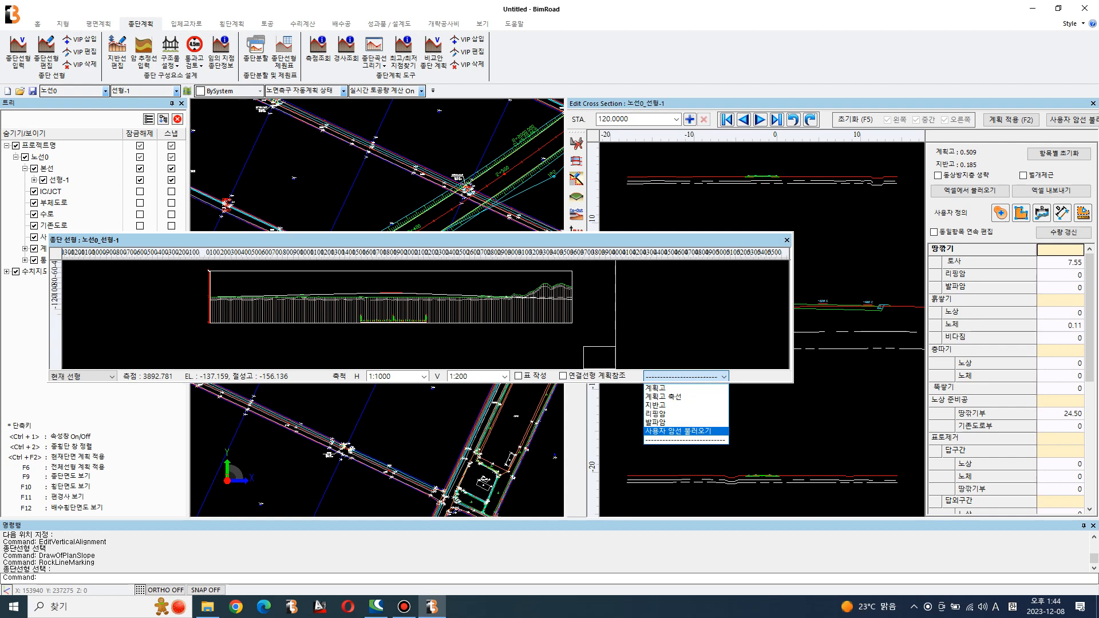
pyautogui.press('Up')
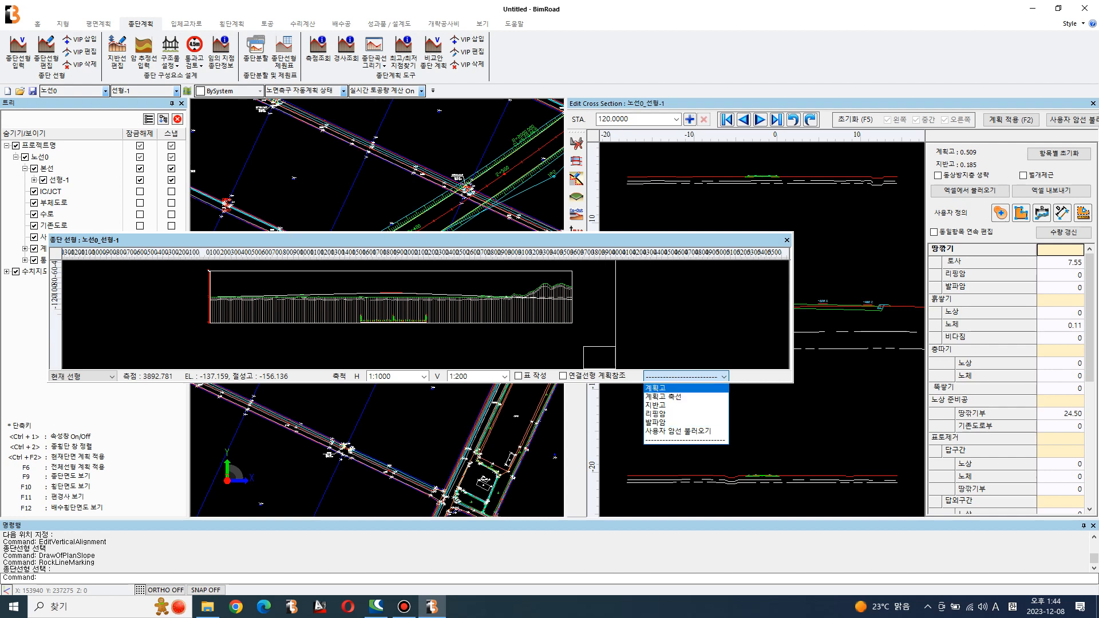
pyautogui.click(677, 213)
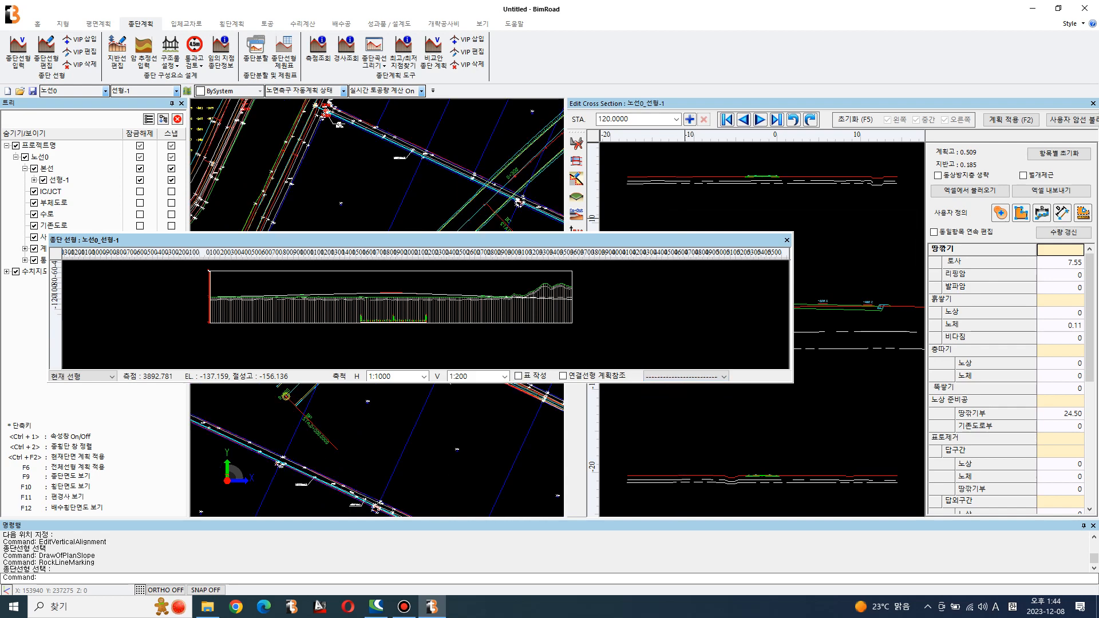
pyautogui.hotkey('ctrl', '2')
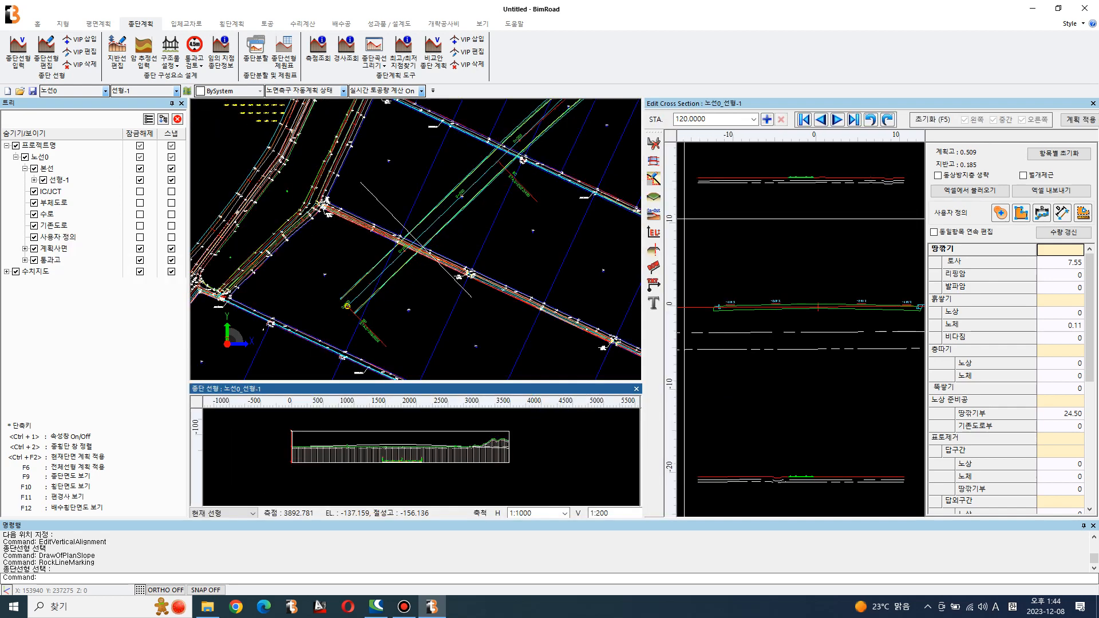
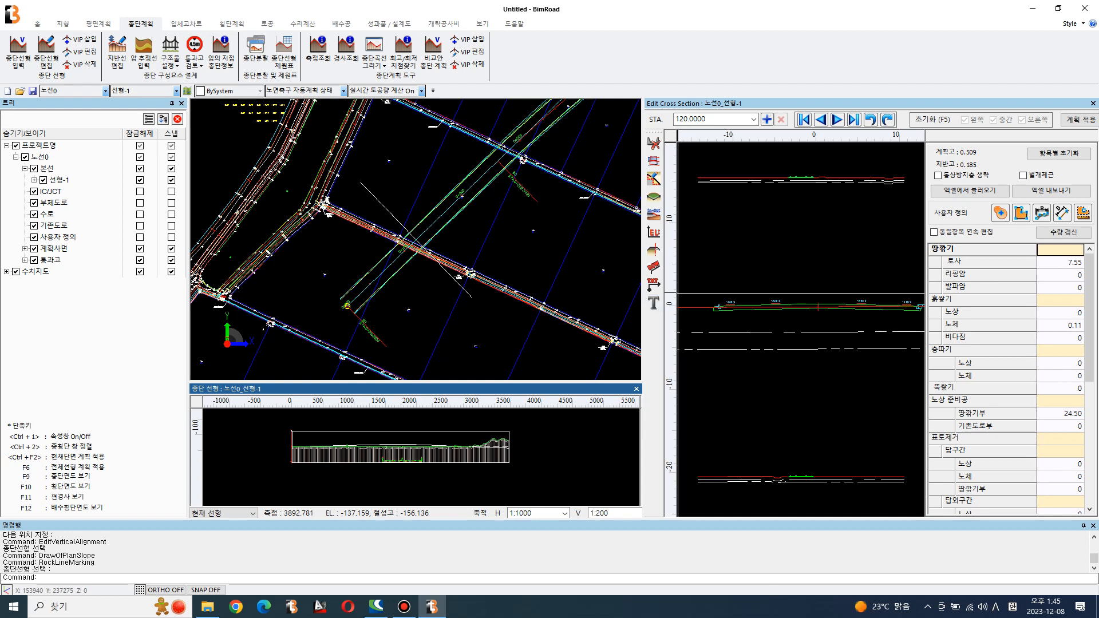
# Widen the cross-section window and examine the deep-cut sections with rock lines from the end station back to station 3440
pyautogui.moveTo(643, 295); pyautogui.dragTo(457, 295)
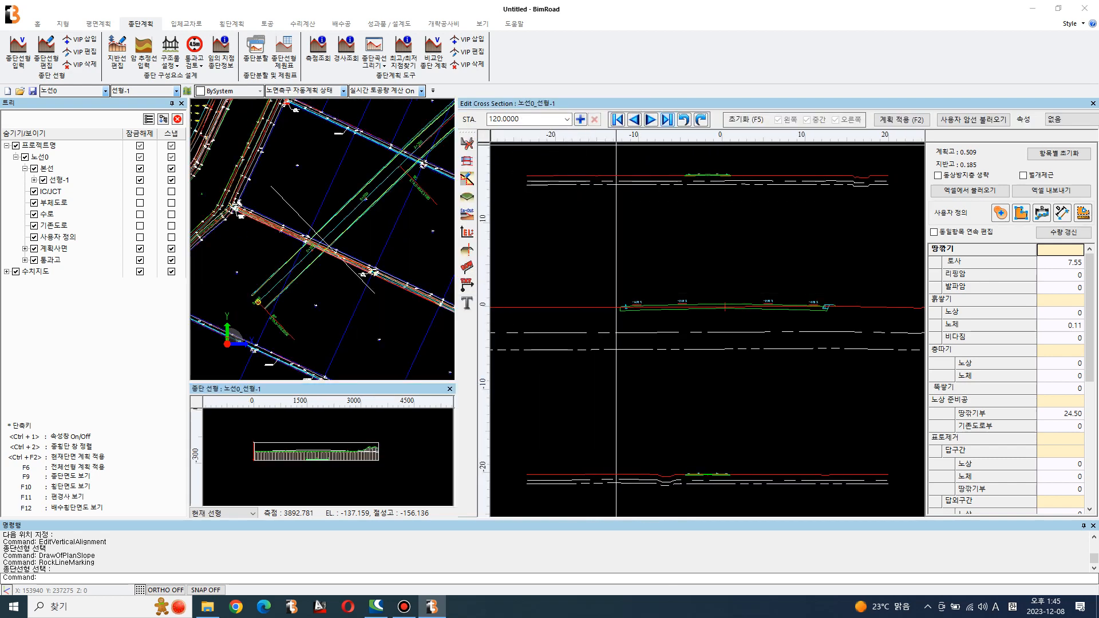
pyautogui.click(667, 119)
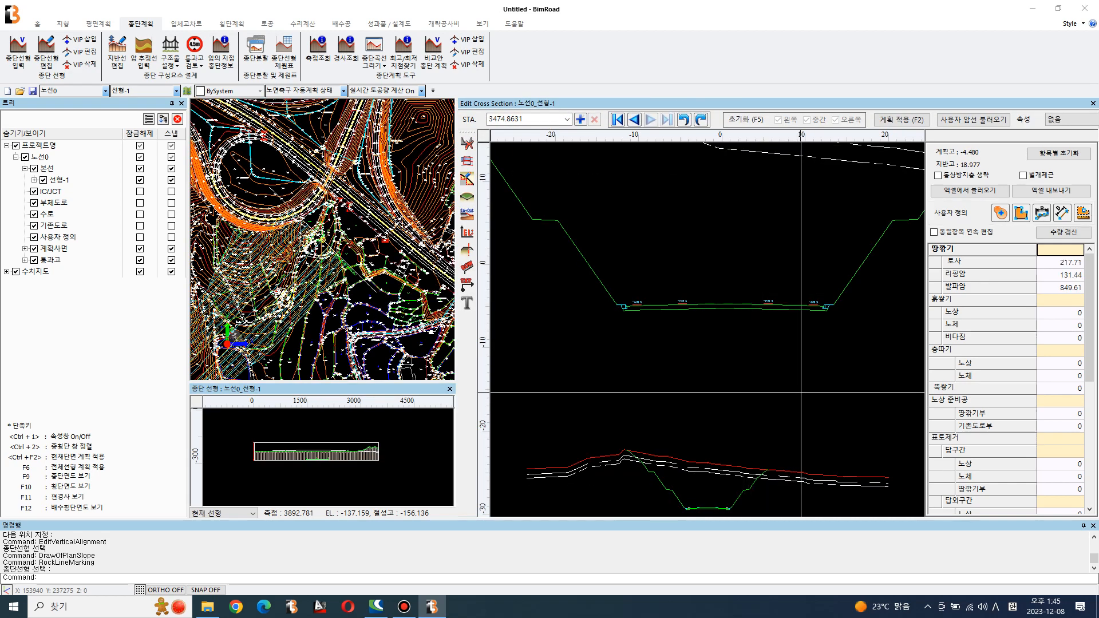
pyautogui.scroll(-3, 801, 362)
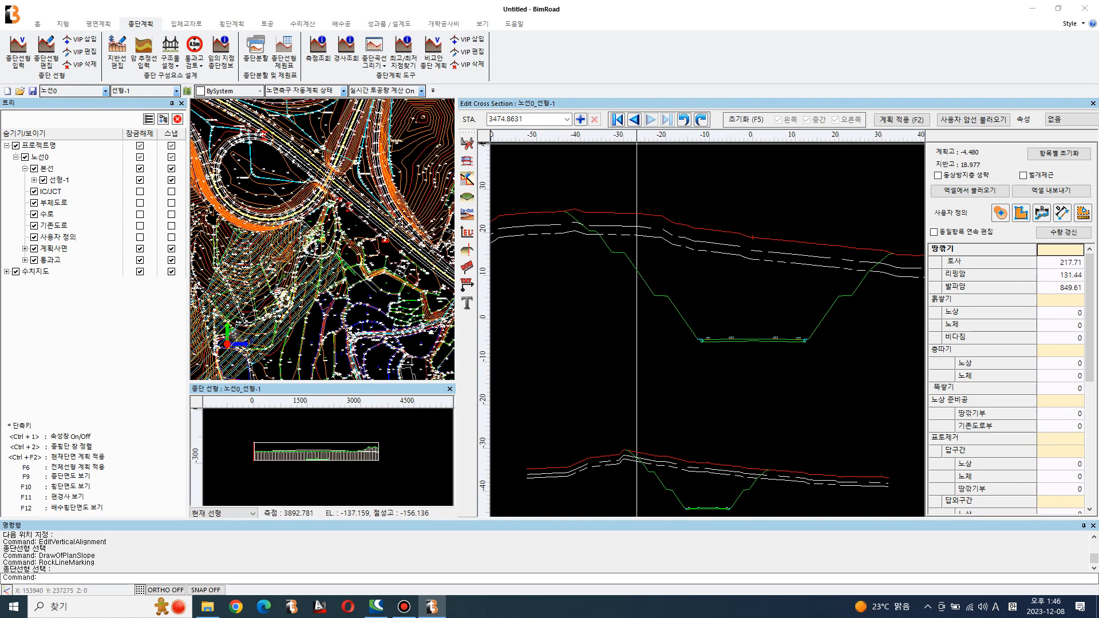
pyautogui.click(634, 119)
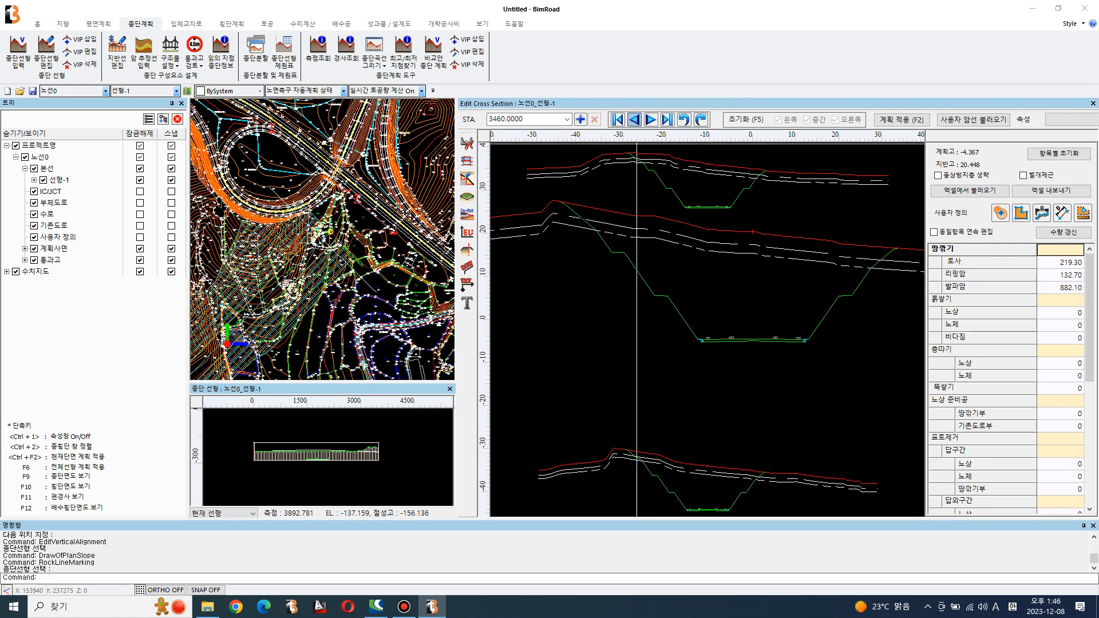
pyautogui.click(633, 119)
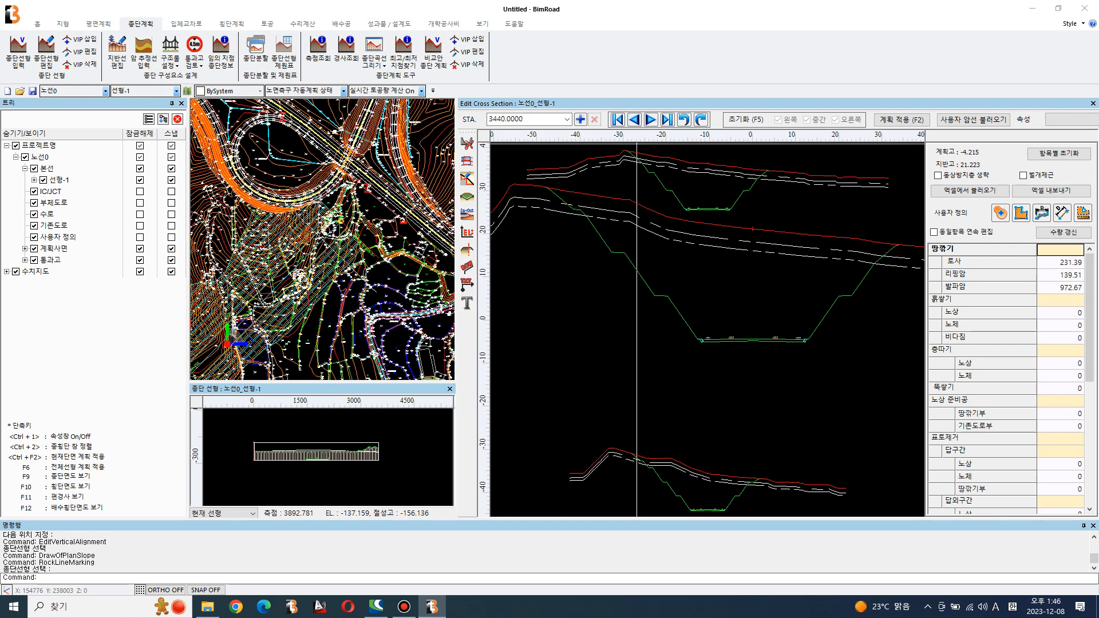
# Redraw the planned slopes of 선형-1 with the half-width and road-width corrections enabled
pyautogui.click(99, 24)
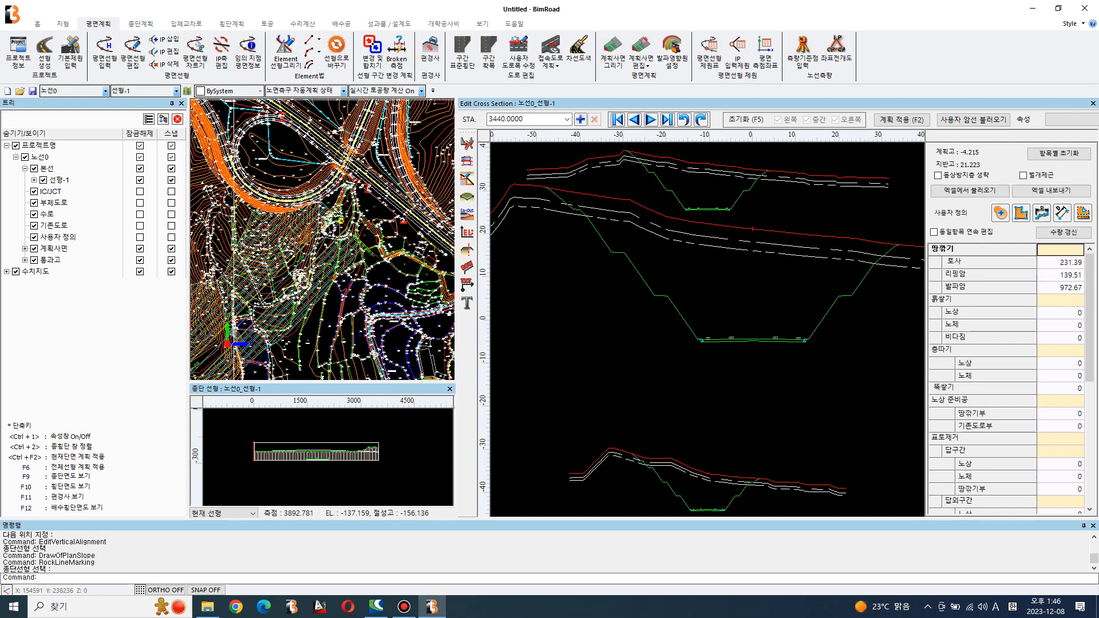
pyautogui.click(613, 49)
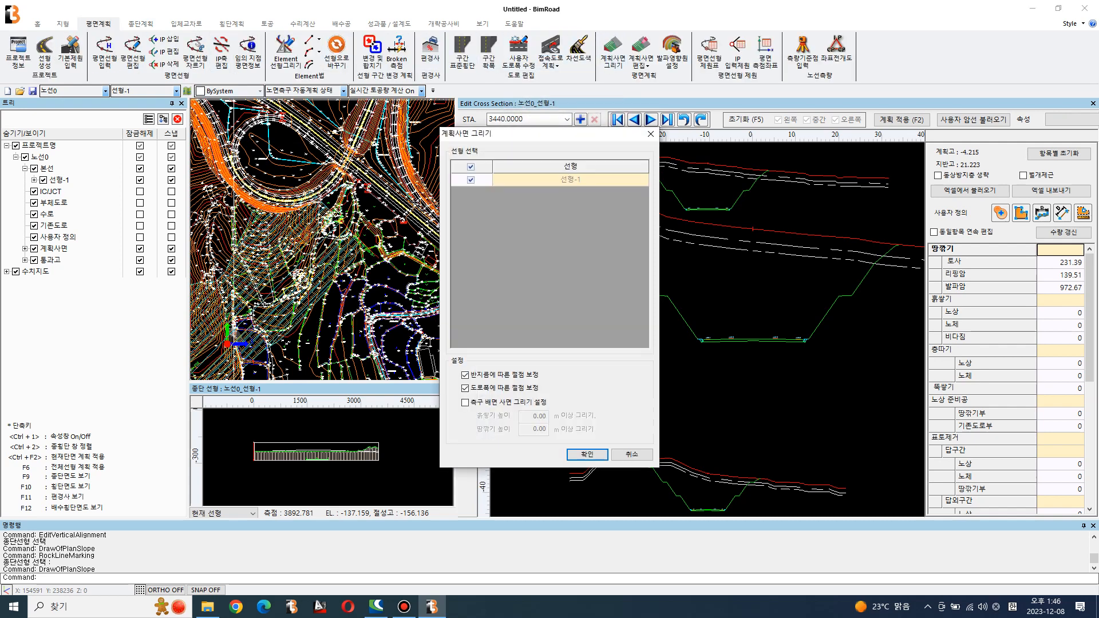
pyautogui.click(587, 454)
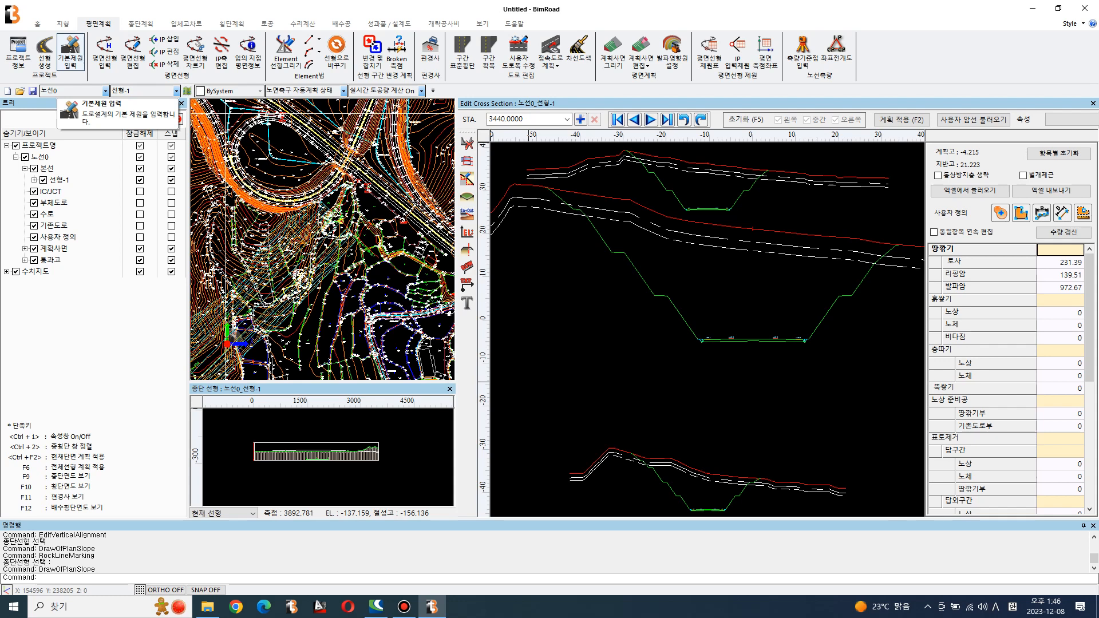
# Review the cut and fill slope settings in the basic specifications of 선형-1 and apply them
pyautogui.click(71, 52)
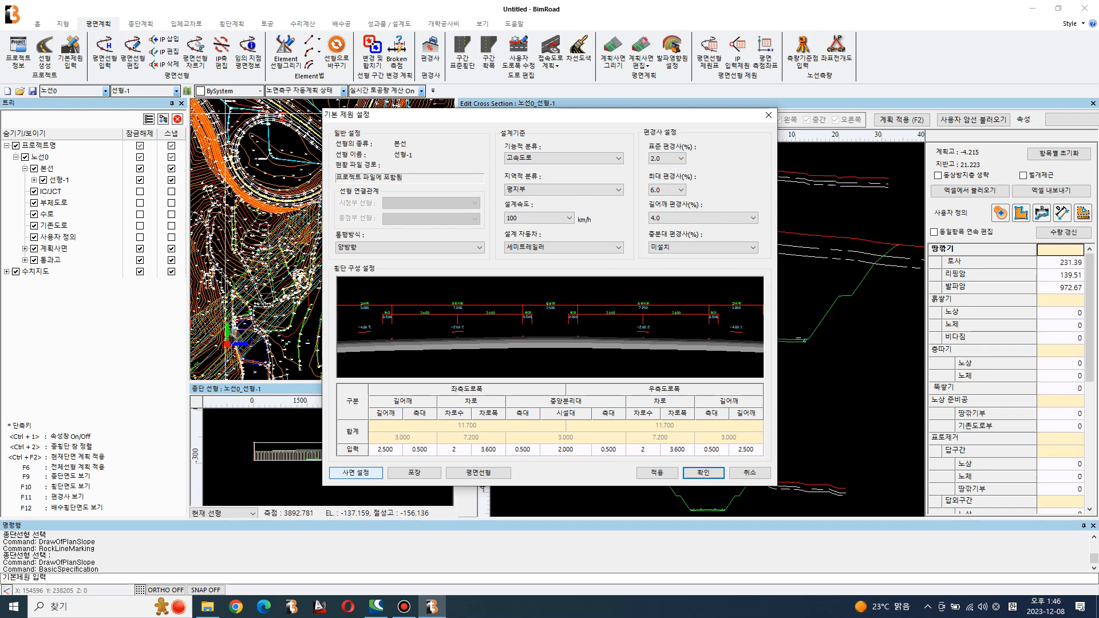
pyautogui.click(356, 472)
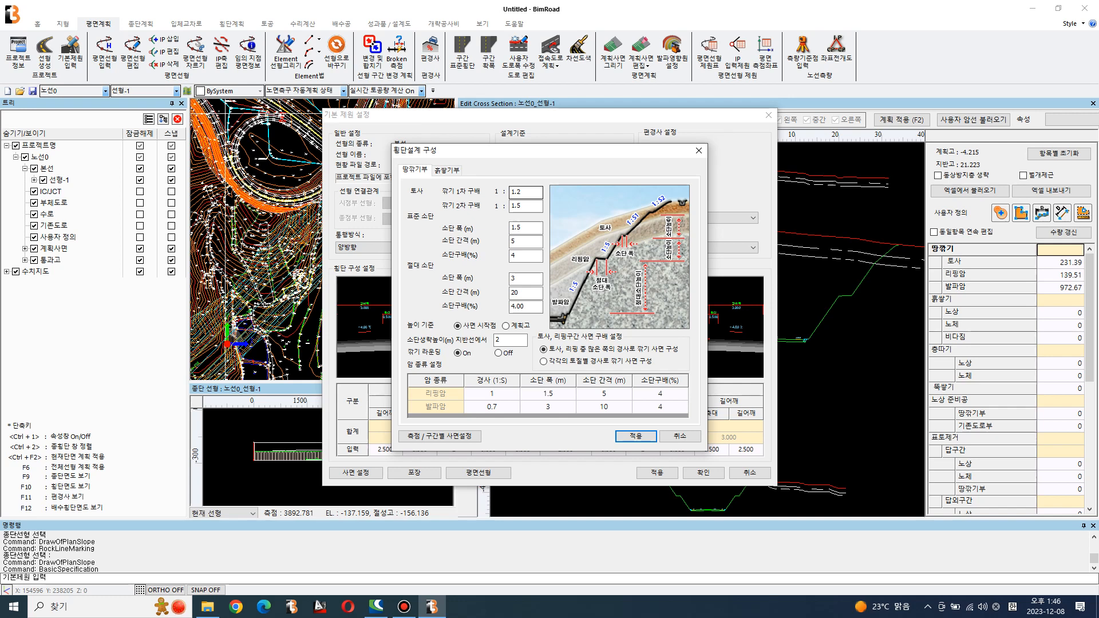
pyautogui.click(447, 171)
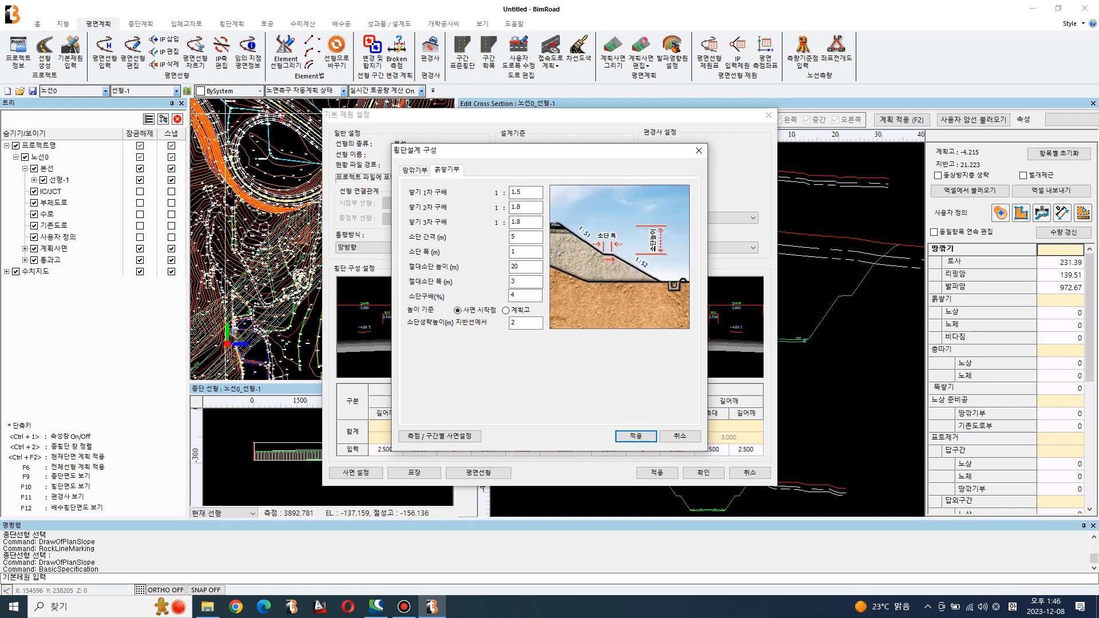
pyautogui.click(635, 436)
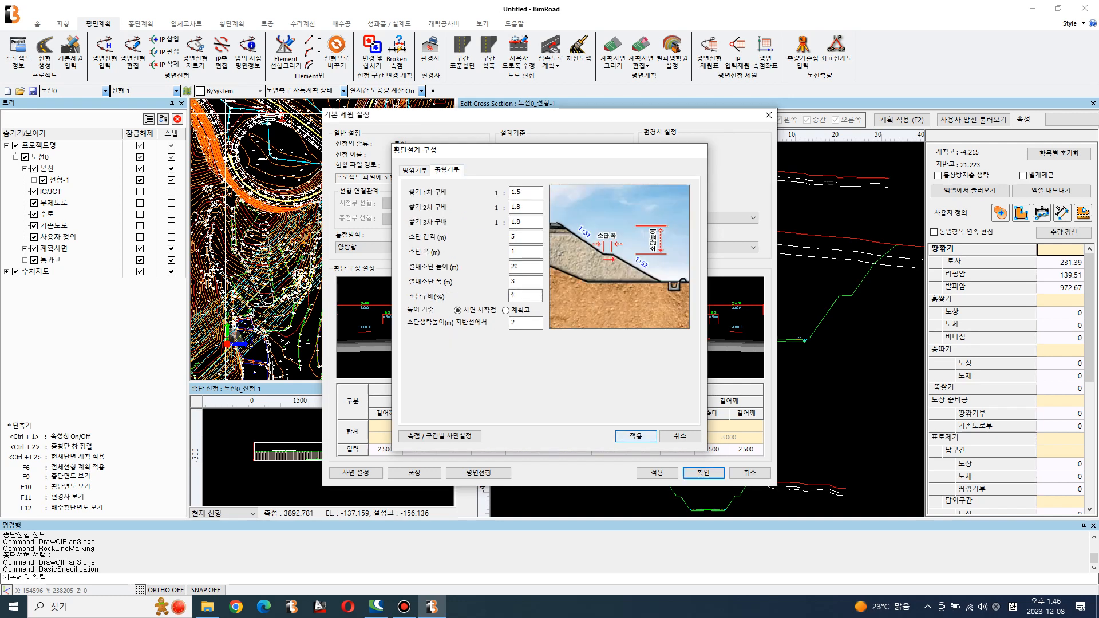
# Review the asphalt pavement layer thicknesses of 선형-1 and accept the pavement and basic specification settings
pyautogui.click(414, 472)
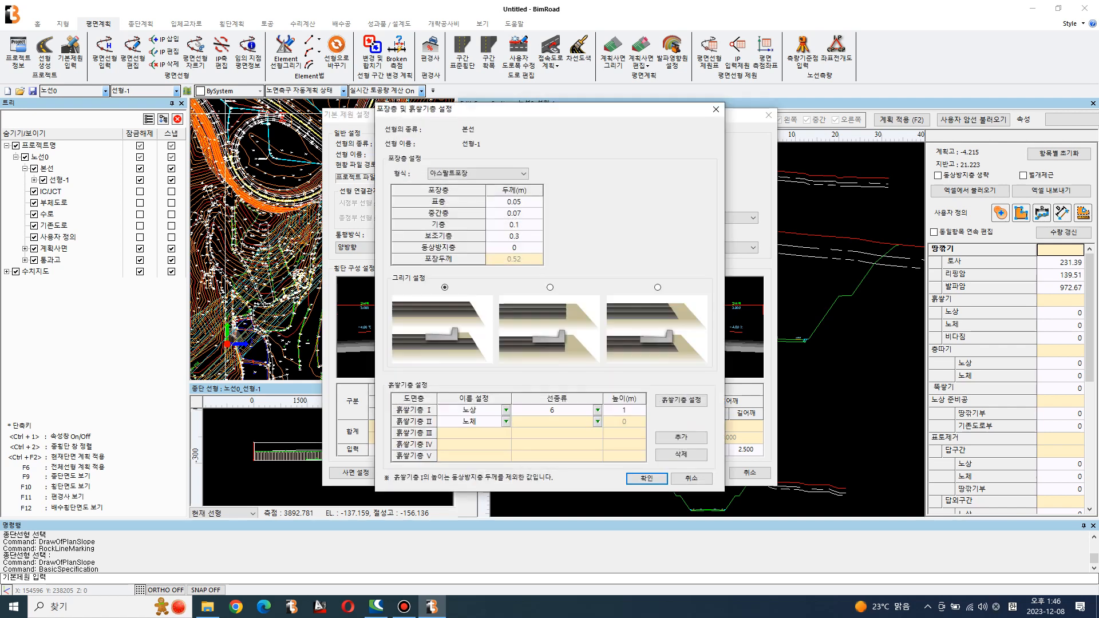
pyautogui.click(515, 202)
pyautogui.click(514, 214)
pyautogui.click(514, 225)
pyautogui.click(514, 236)
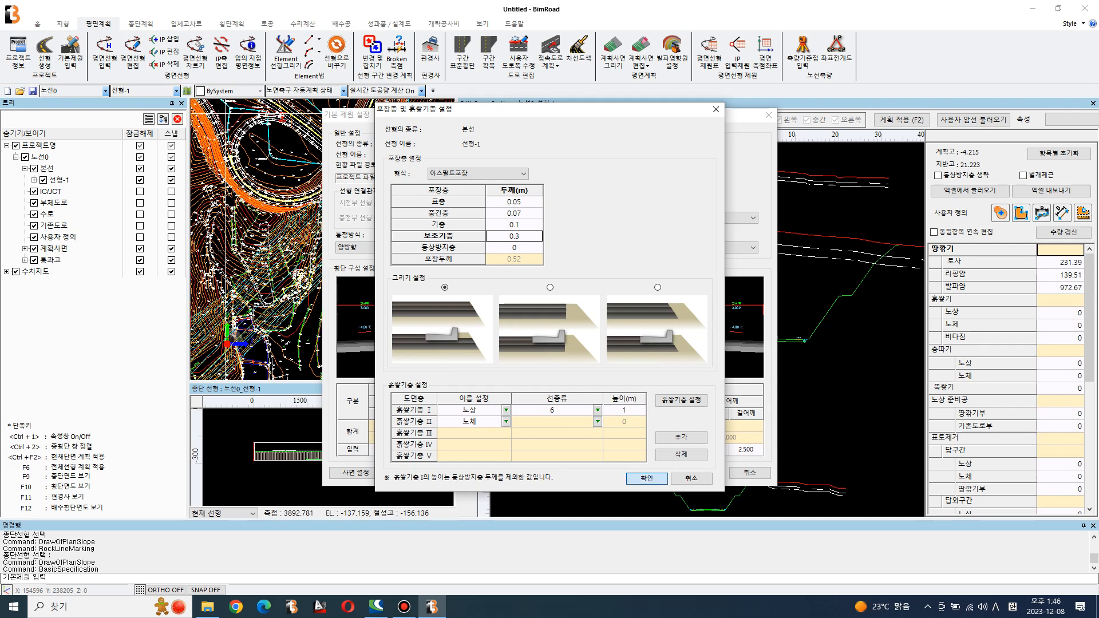
pyautogui.click(647, 478)
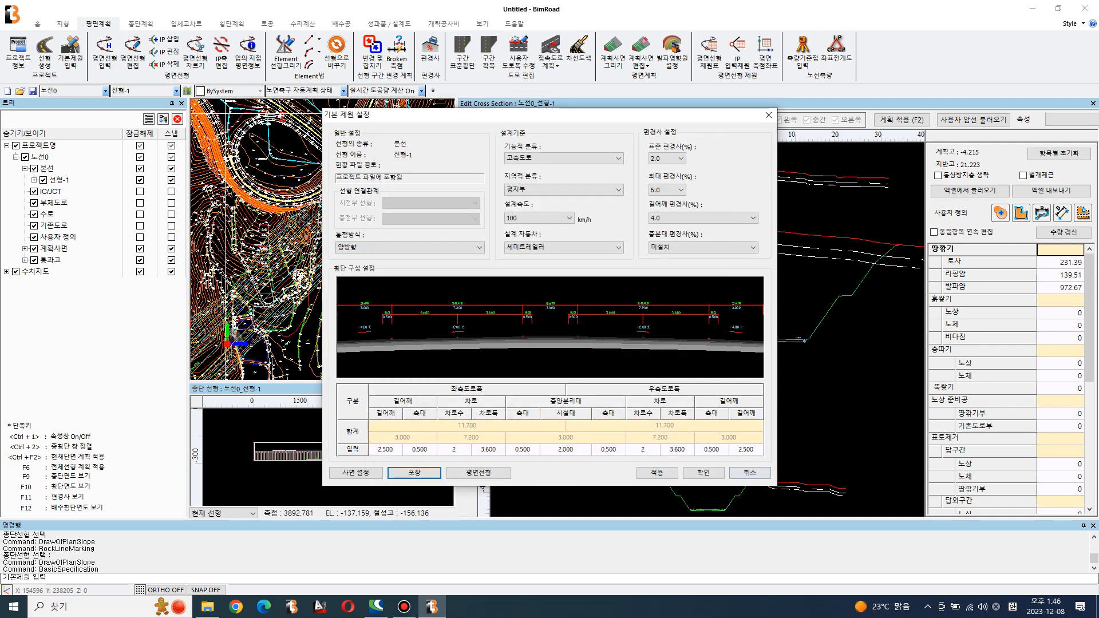
pyautogui.click(703, 473)
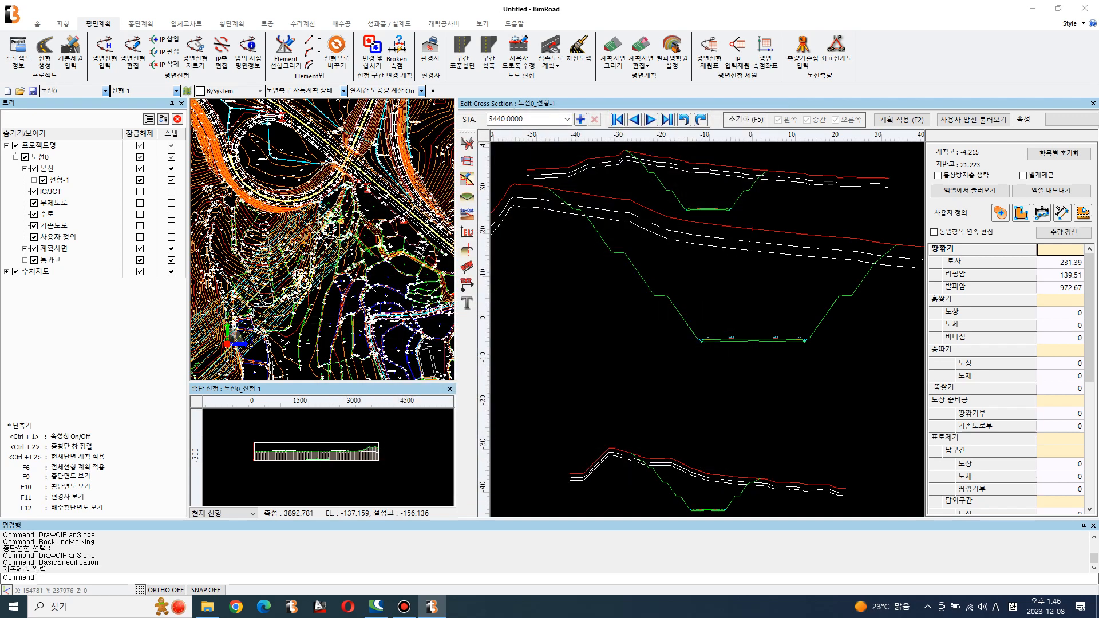
# Enlarge the plan window, delete the 계획사면 item from the project tree and hide the 수치지도 layer
pyautogui.scroll(-5, 418, 316)
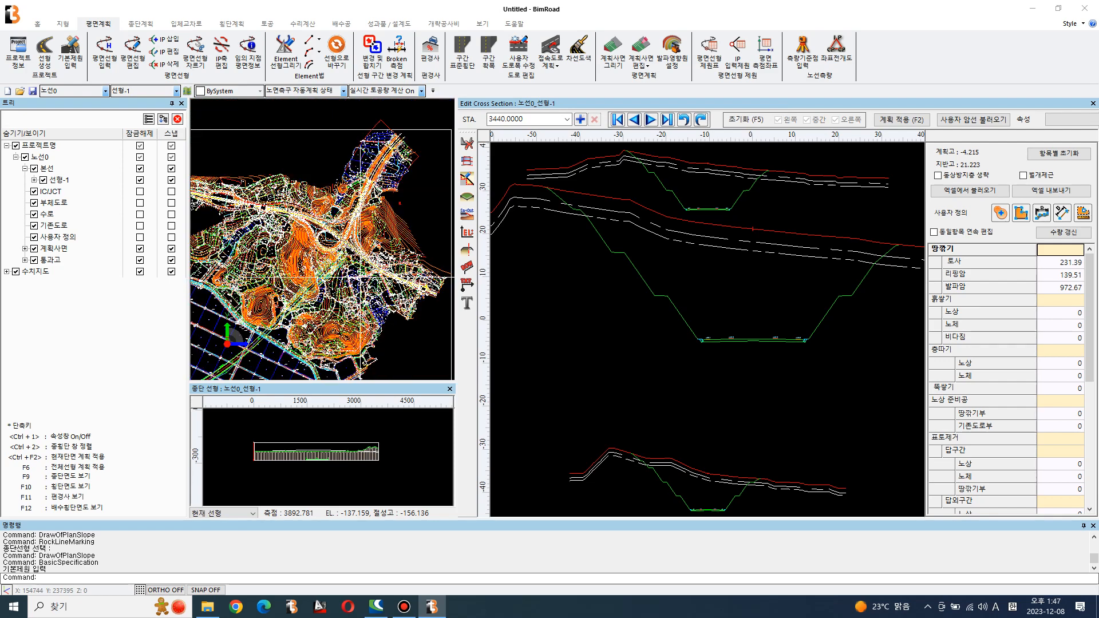
pyautogui.scroll(-3, 720, 367)
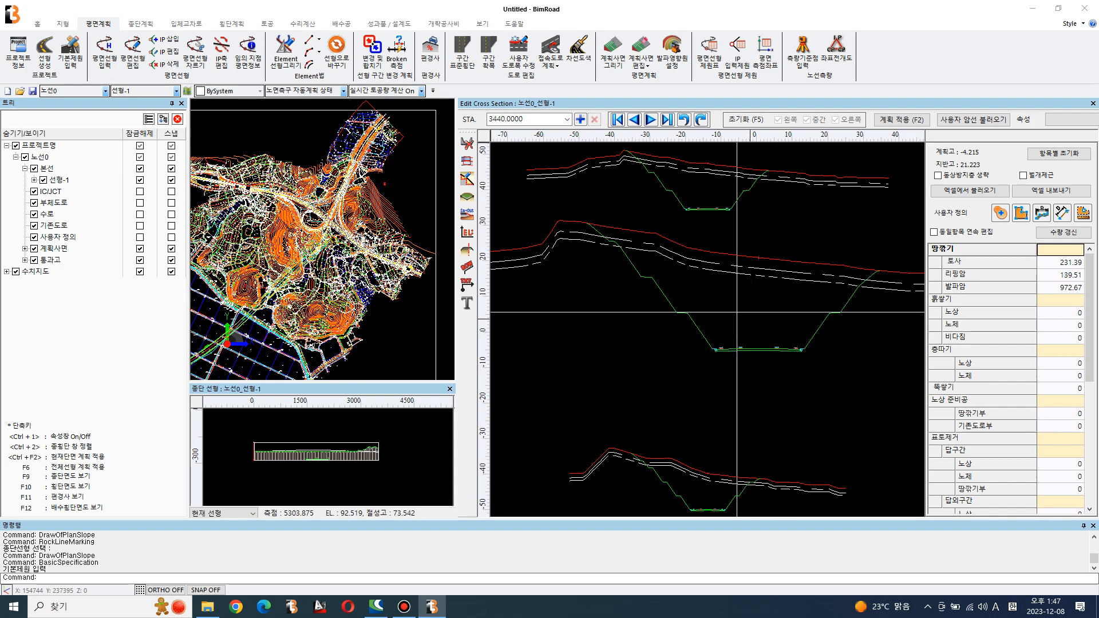
pyautogui.moveTo(459, 309); pyautogui.dragTo(703, 309)
pyautogui.scroll(-2, 621, 237)
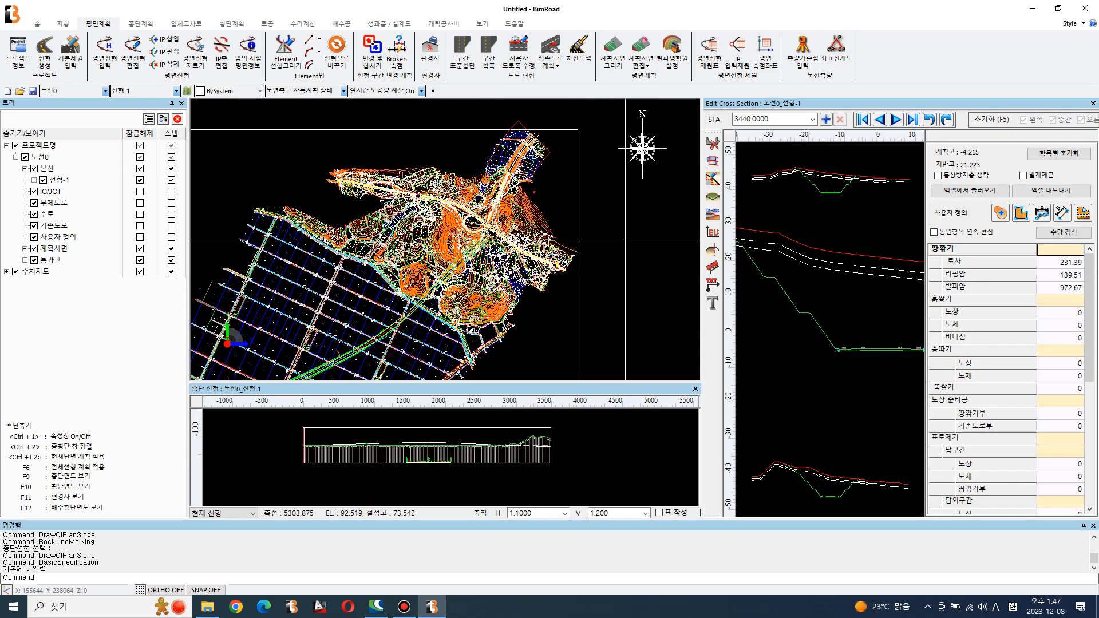
pyautogui.moveTo(579, 336); pyautogui.dragTo(640, 224, button='middle')
pyautogui.moveTo(544, 296); pyautogui.dragTo(572, 281, button='middle')
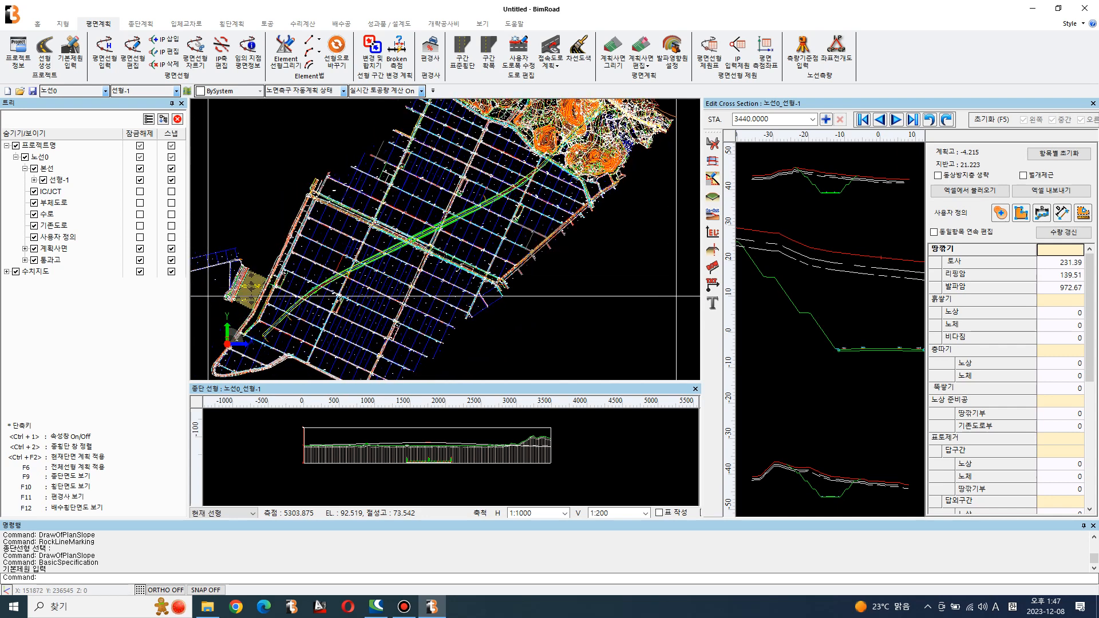
pyautogui.rightClick(60, 250)
pyautogui.click(86, 258)
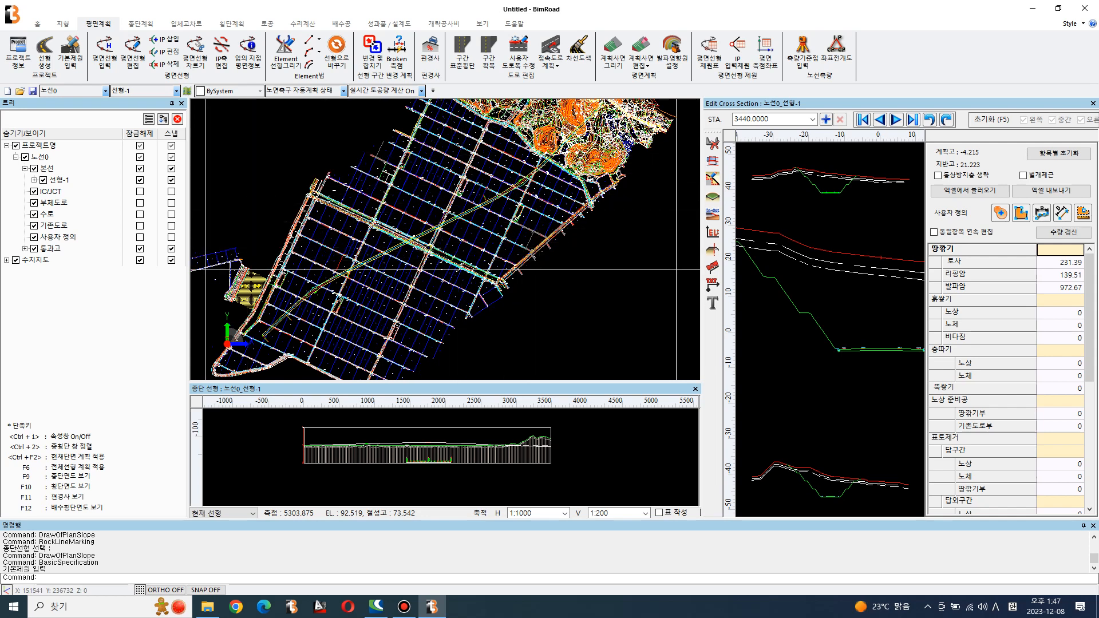
pyautogui.click(16, 261)
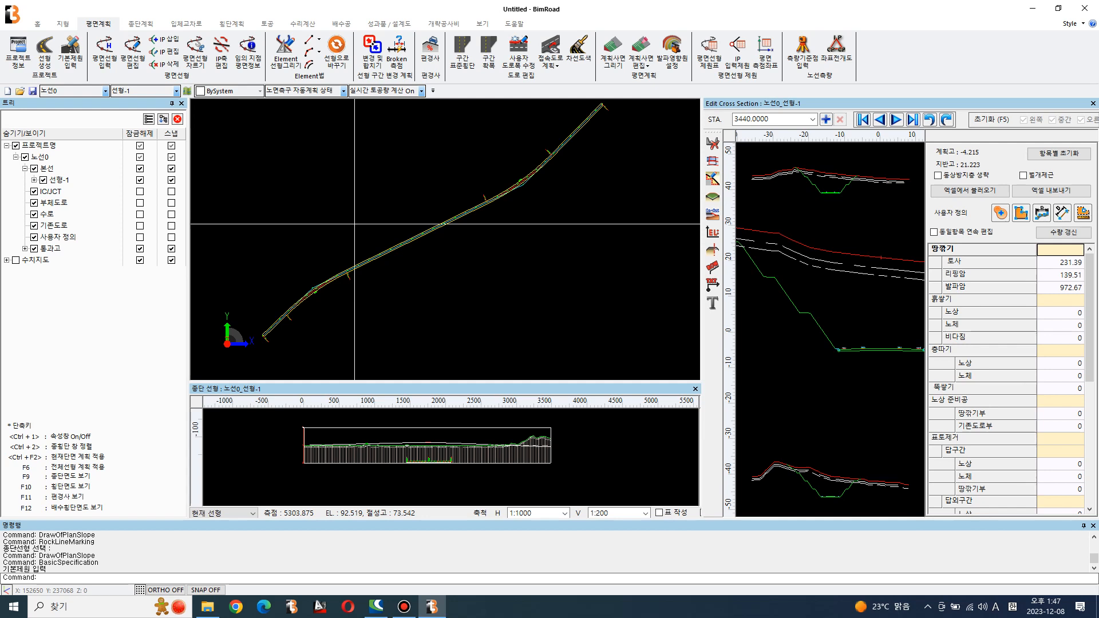
# Draw a single freehand line crossing the middle of the road alignment in the plan
pyautogui.moveTo(455, 282); pyautogui.dragTo(476, 277, button='middle')
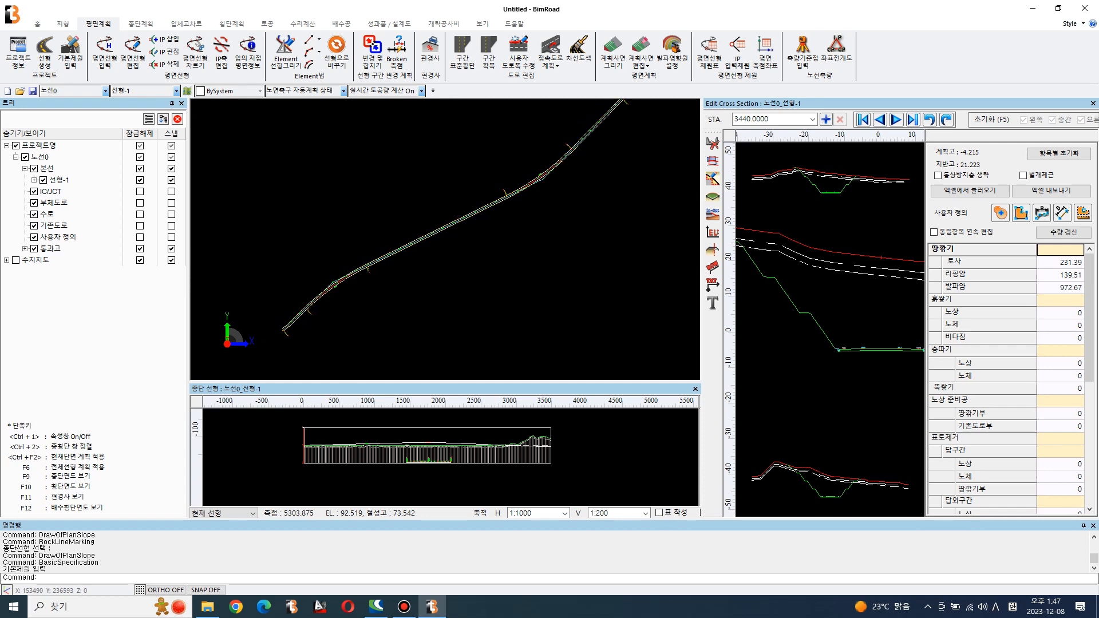
pyautogui.scroll(1, 462, 264)
pyautogui.write('l')
pyautogui.press('Return')
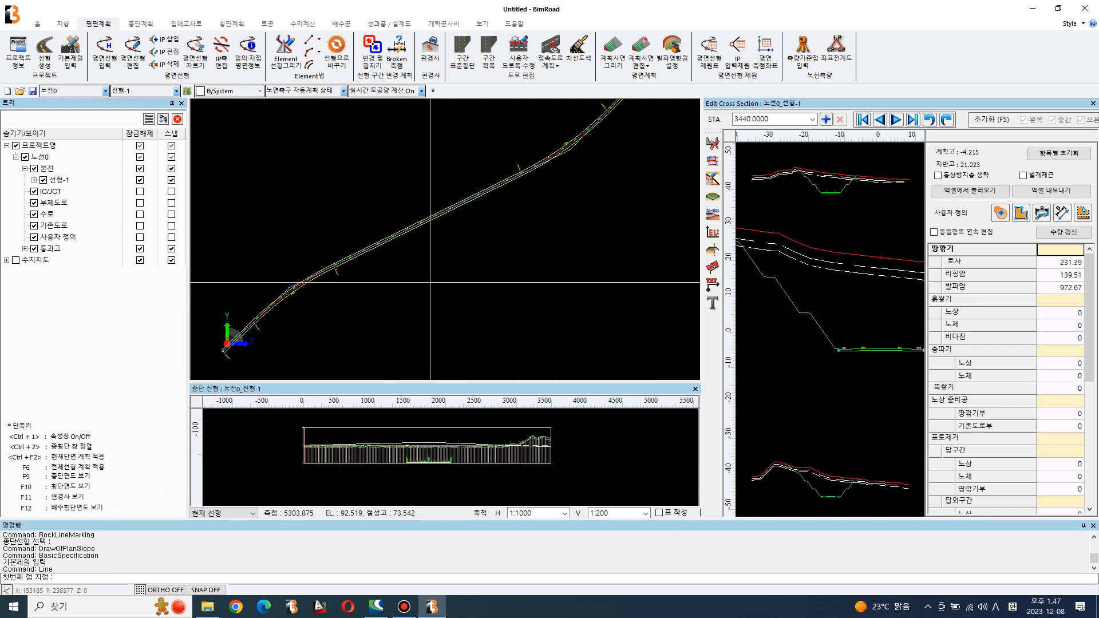
pyautogui.click(424, 296)
pyautogui.click(406, 189)
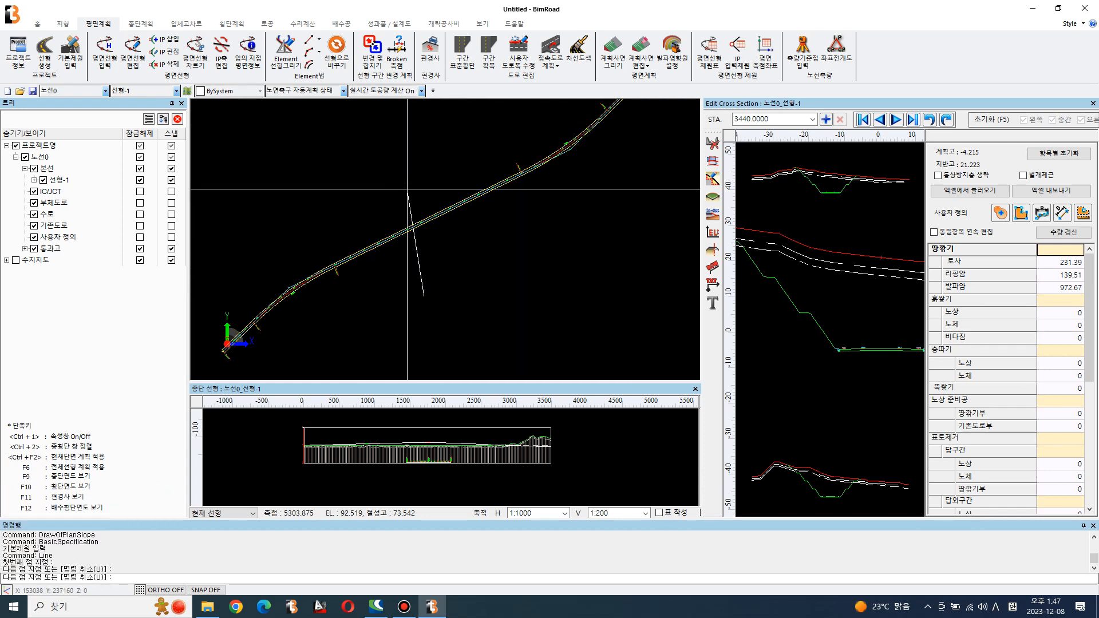
pyautogui.press('Return')
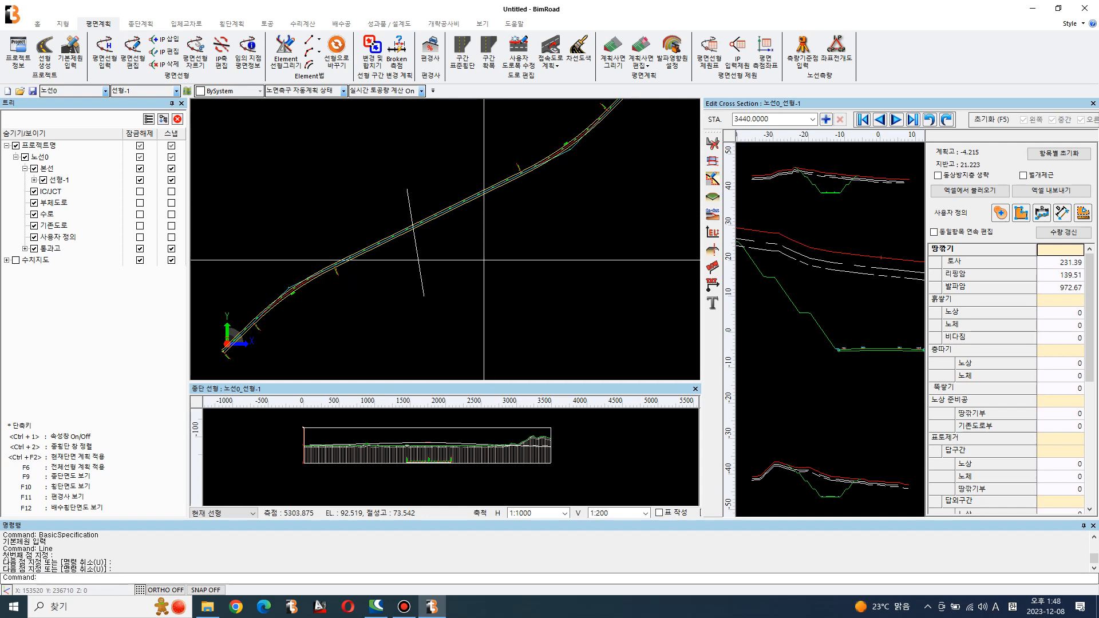
# Draw a circle of radius 200 over the road alignment, near the upper end of the crossing line
pyautogui.write('c')
pyautogui.press('Return')
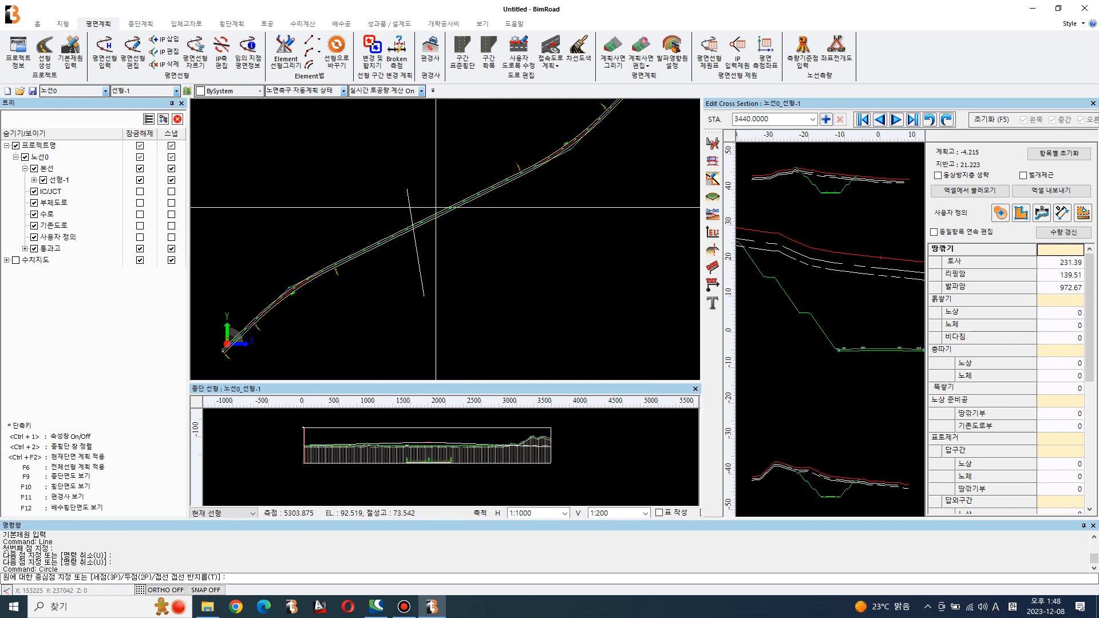
pyautogui.click(436, 208)
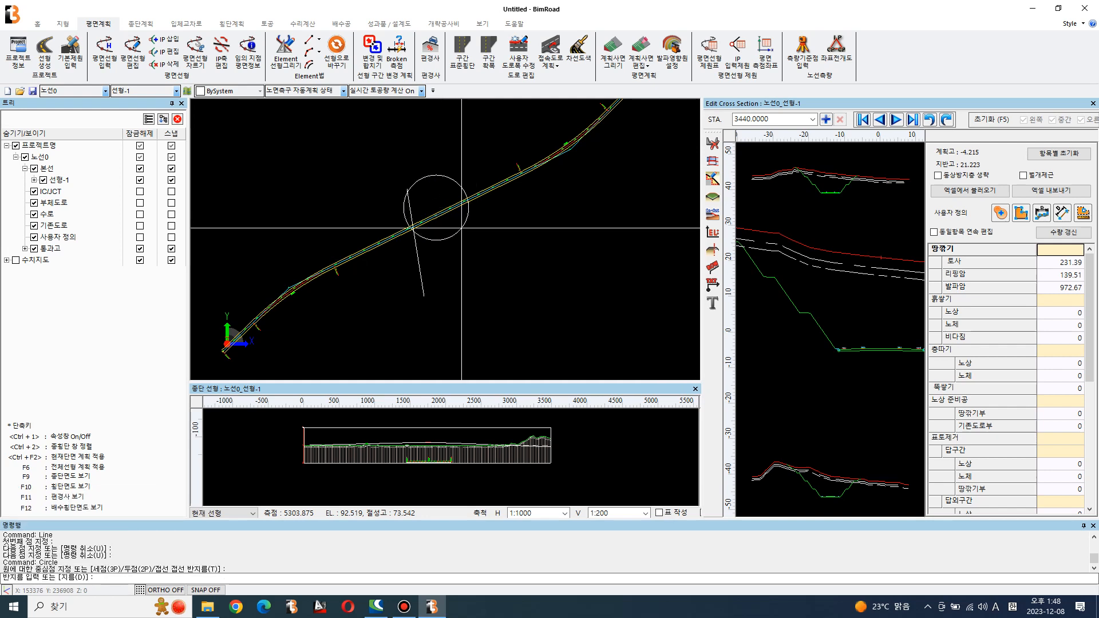
pyautogui.write('200')
pyautogui.press('Return')
# Move the radius 200 circle slightly down and to the right, so its edge lies beside the crossing line
pyautogui.write('m')
pyautogui.press('Return')
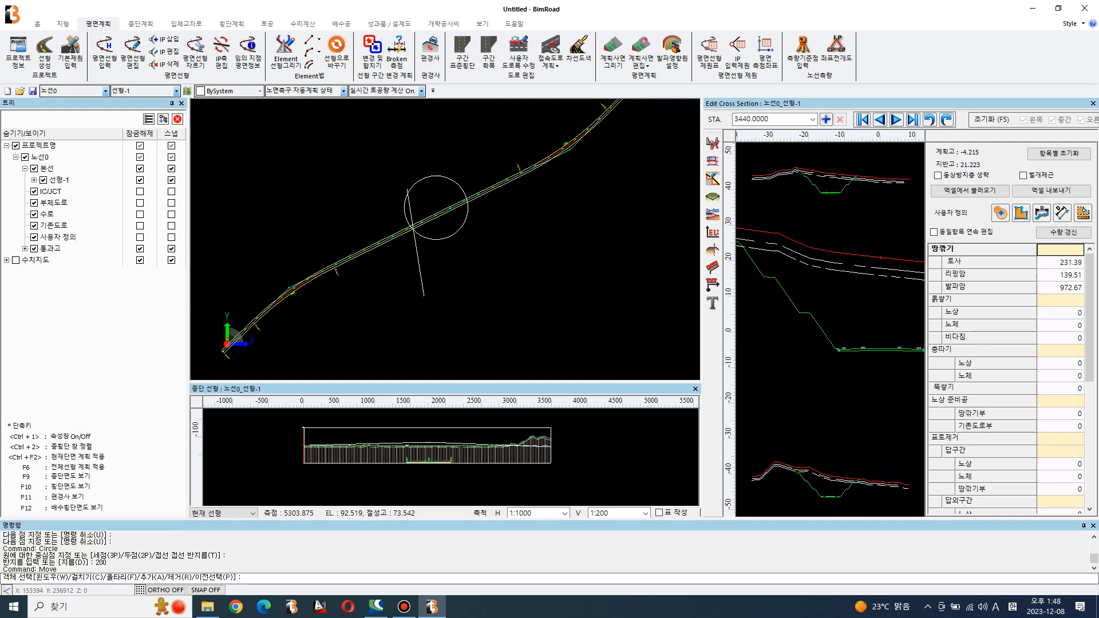
pyautogui.click(406, 216)
pyautogui.press('Return')
pyautogui.scroll(2, 416, 215)
pyautogui.click(422, 214)
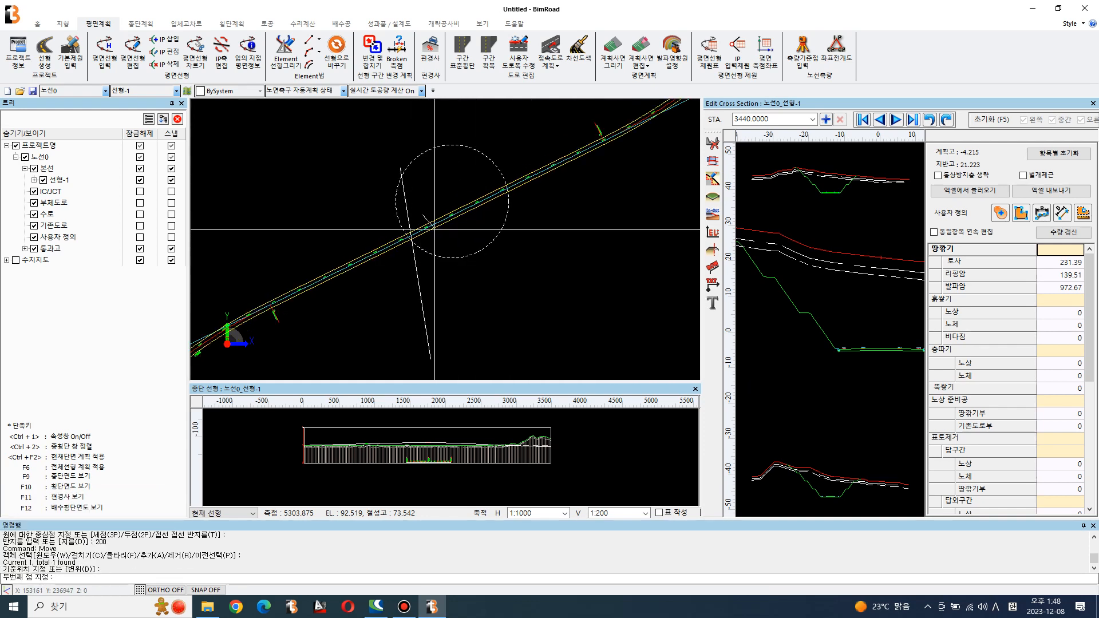
pyautogui.click(438, 234)
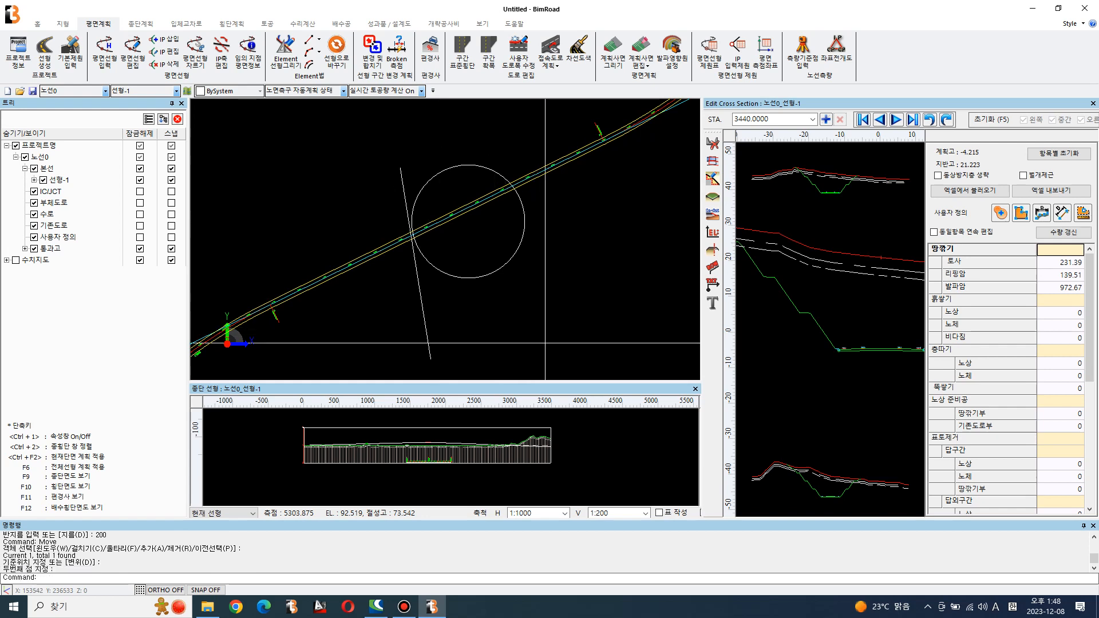
# Draw a circle of radius 60 below and to the right of the large circle
pyautogui.write('c')
pyautogui.press('Return')
pyautogui.click(544, 284)
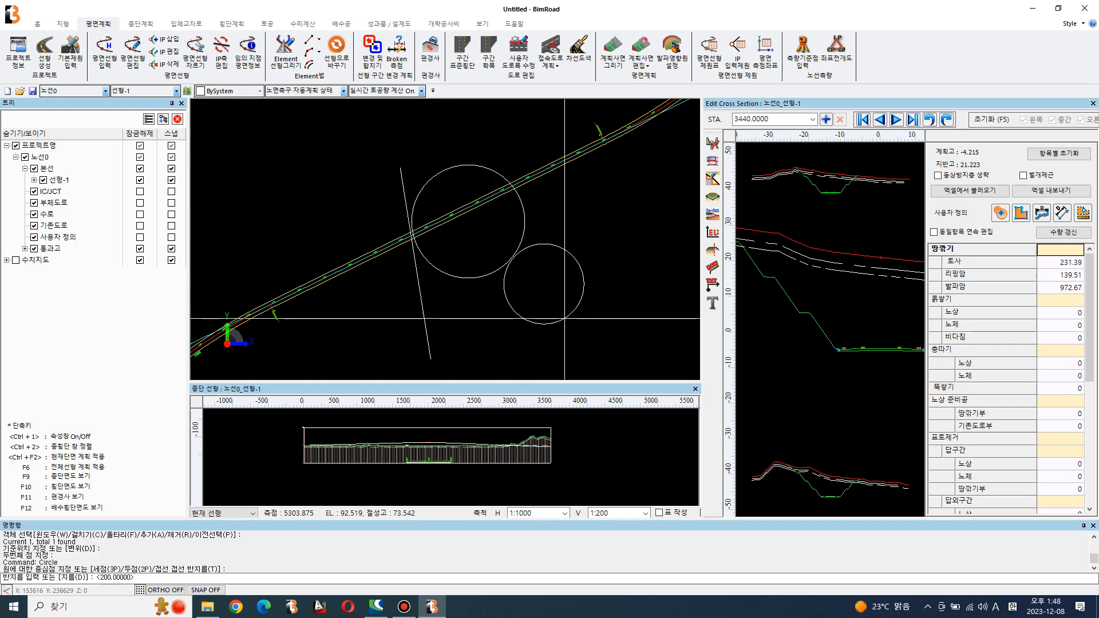
pyautogui.write('0')
pyautogui.press('Return')
# Move the radius 60 circle inside the large circle, close to its upper-left edge and above the road alignment
pyautogui.write('m')
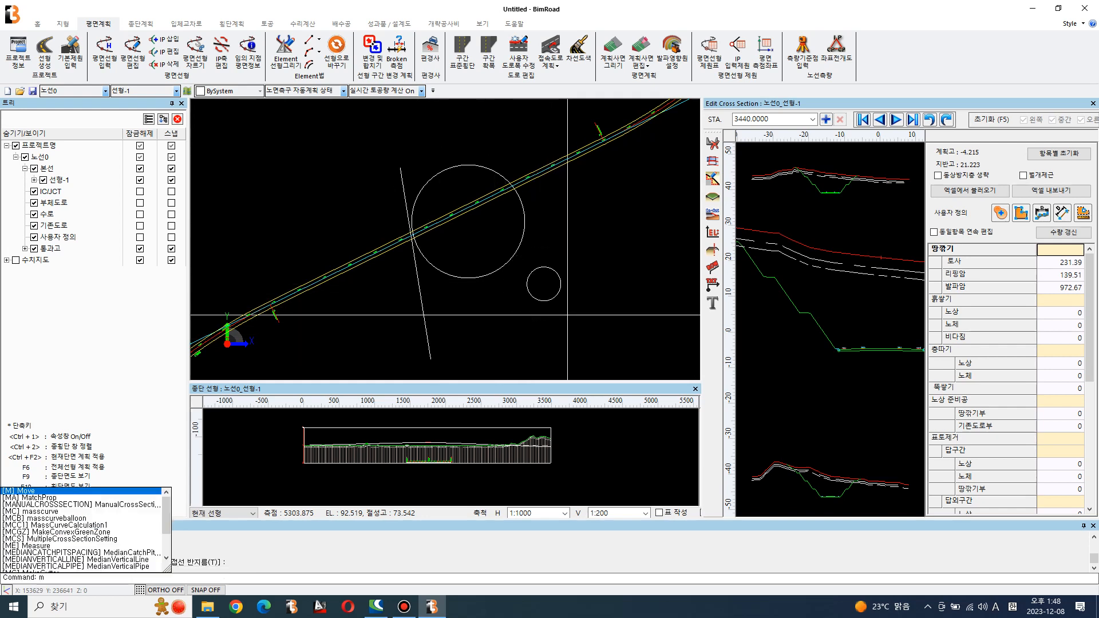
pyautogui.press('Return')
pyautogui.click(550, 293)
pyautogui.press('Return')
pyautogui.click(544, 284)
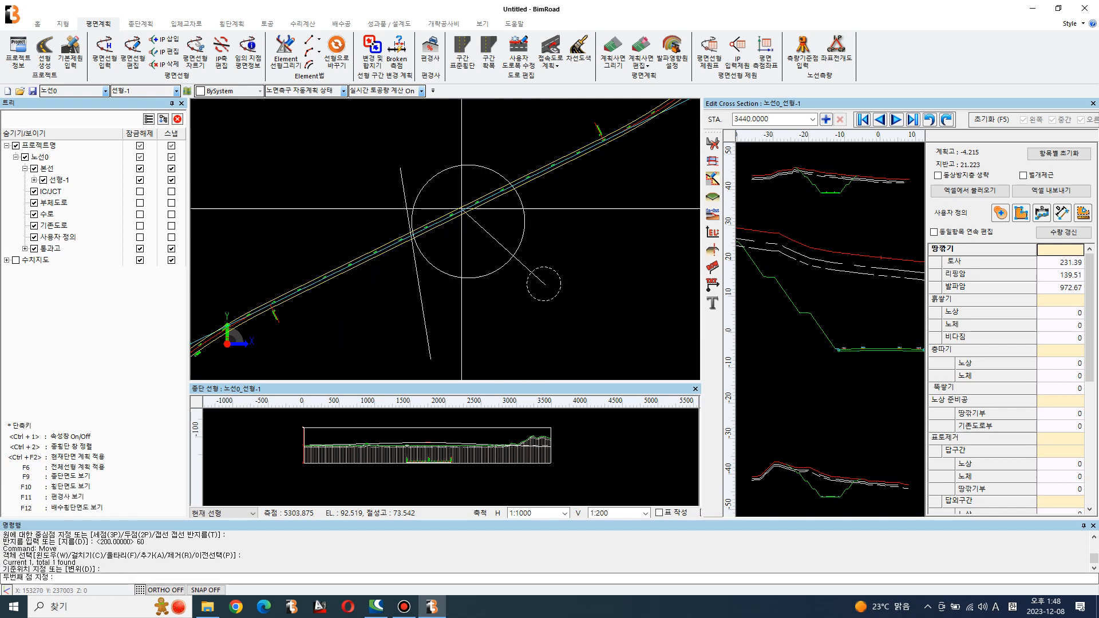
pyautogui.scroll(2, 449, 197)
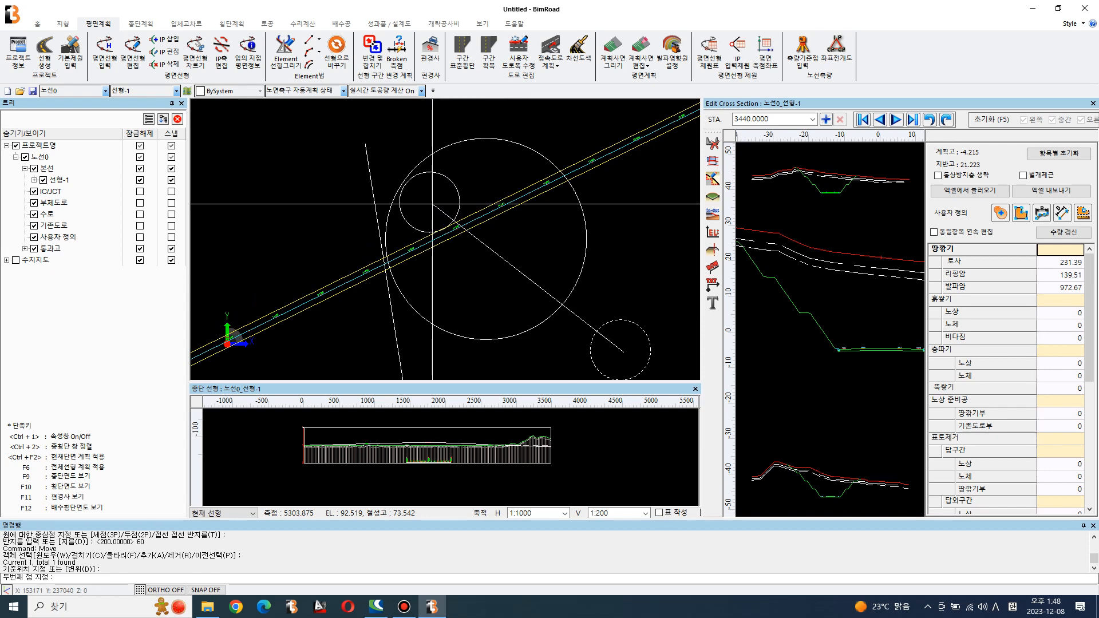
pyautogui.click(432, 202)
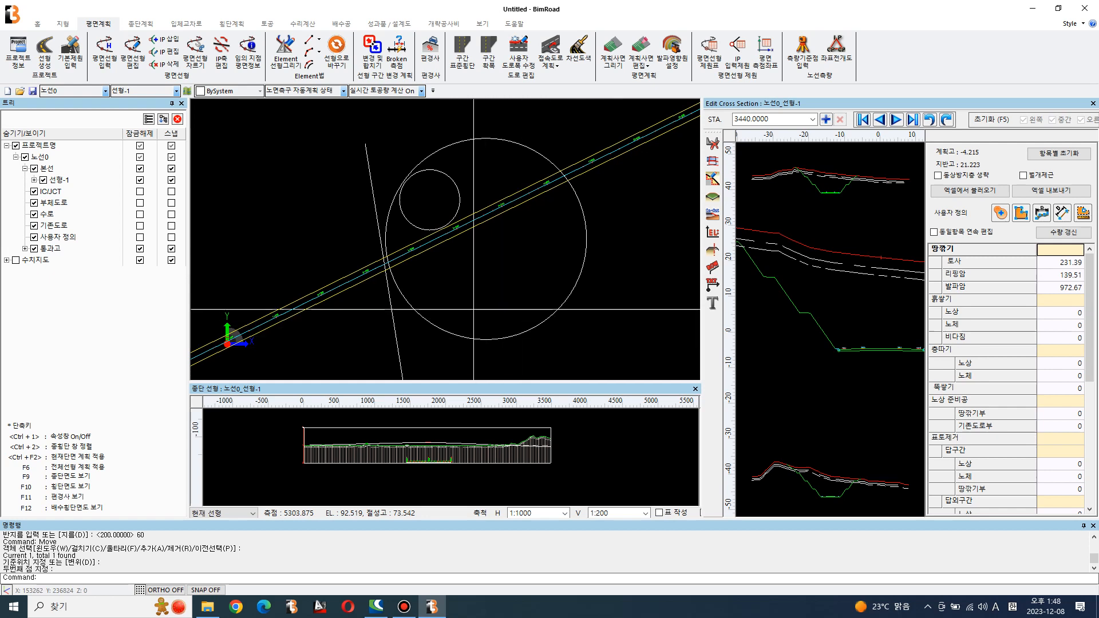
# Select both circles and move them together slightly toward the crossing line
pyautogui.press('Return')
pyautogui.click(415, 198)
pyautogui.click(388, 211)
pyautogui.press('Return')
pyautogui.scroll(3, 399, 209)
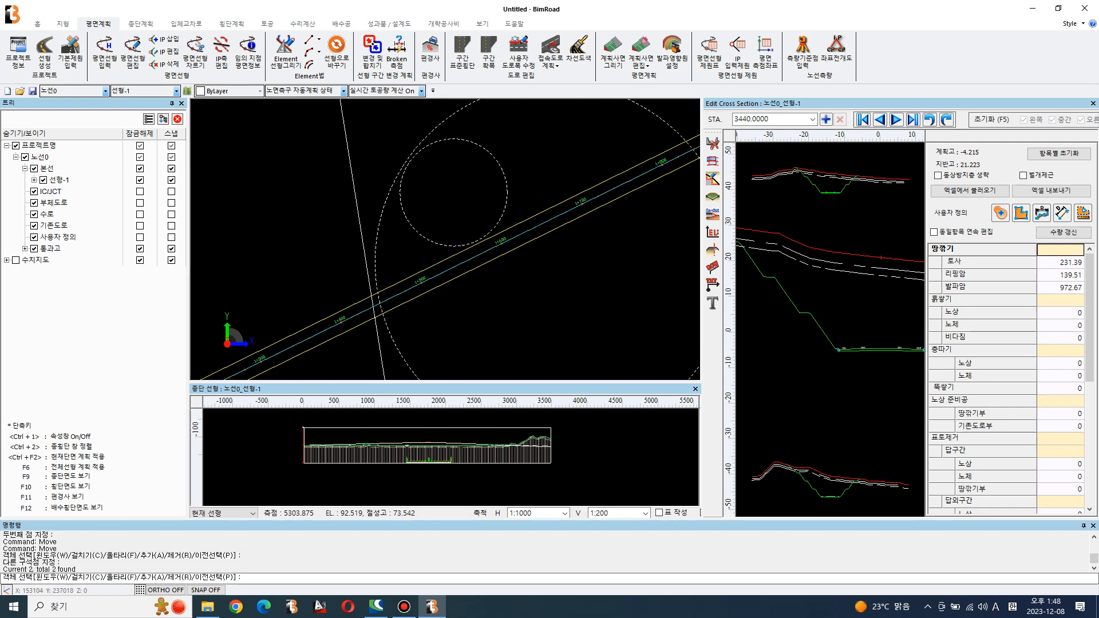
pyautogui.click(406, 242)
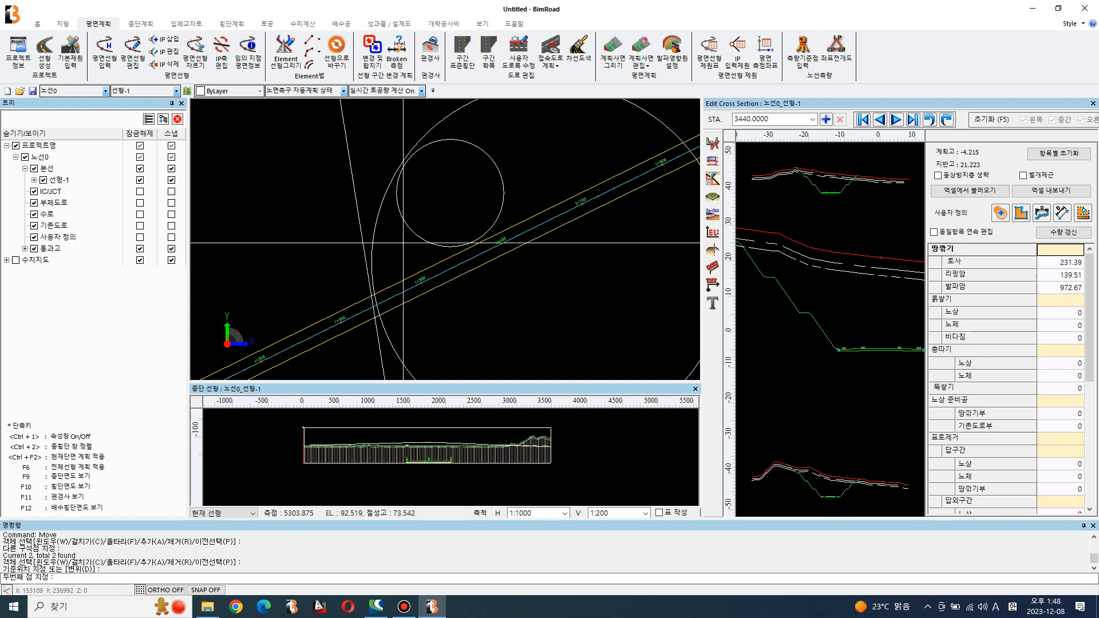
pyautogui.click(402, 242)
# Offset the radius 60 circle by 1.5 to its inner side and again to its outer side
pyautogui.scroll(-2, 506, 328)
pyautogui.scroll(-2, 491, 332)
pyautogui.moveTo(488, 332); pyautogui.dragTo(489, 259, button='middle')
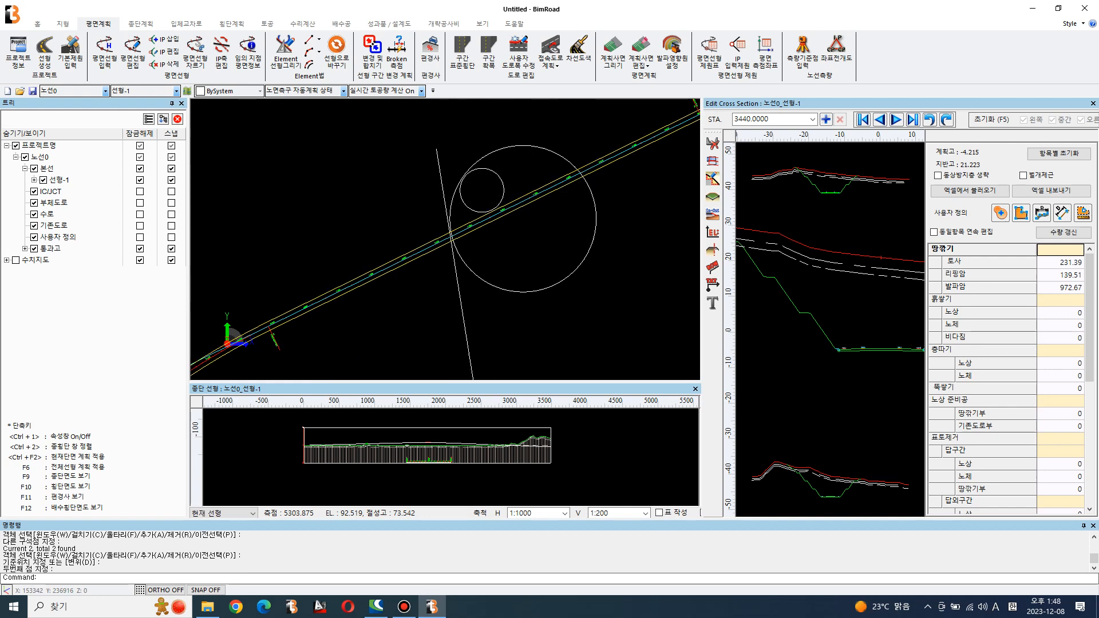
pyautogui.moveTo(540, 230); pyautogui.dragTo(551, 266, button='middle')
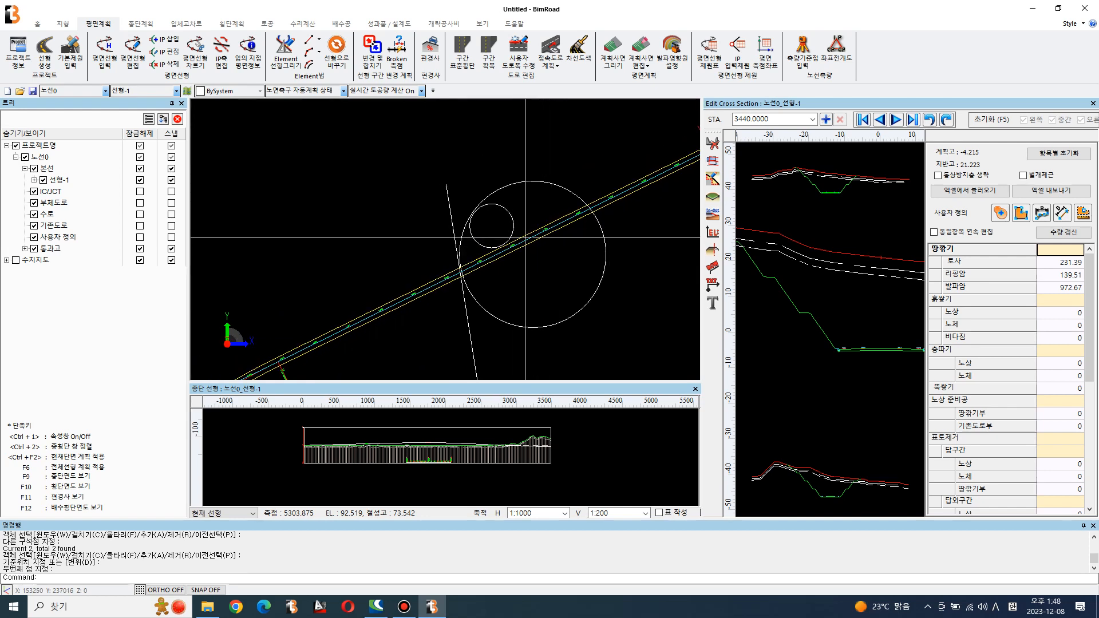
pyautogui.scroll(2, 541, 204)
pyautogui.write('o')
pyautogui.press('Return')
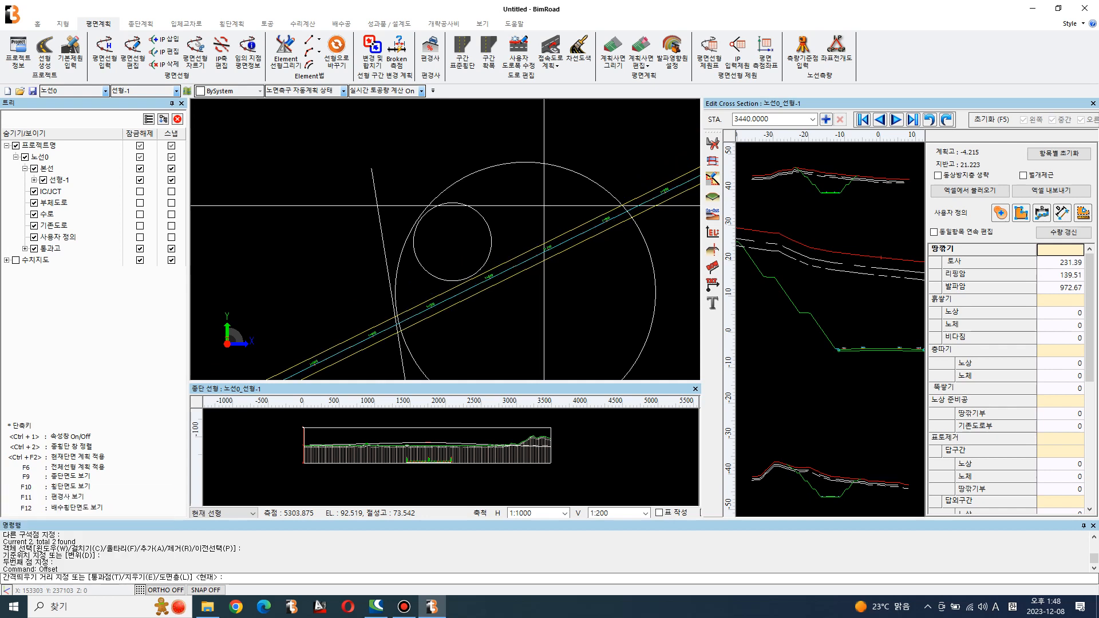
pyautogui.write('1.5')
pyautogui.press('Return')
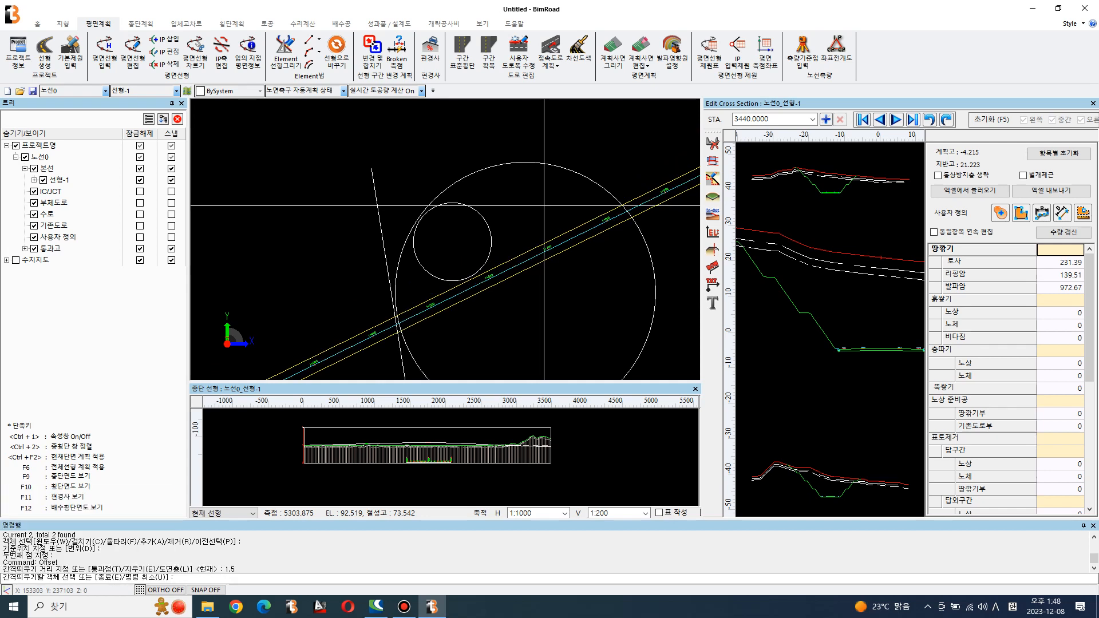
pyautogui.scroll(2, 451, 202)
pyautogui.click(470, 205)
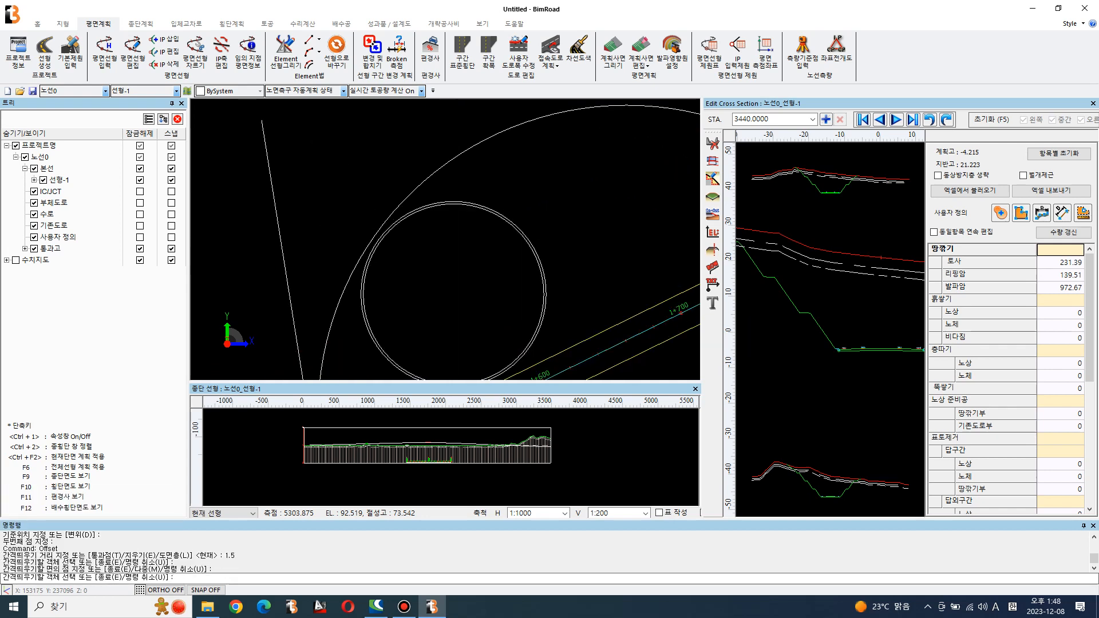
pyautogui.scroll(3, 490, 203)
pyautogui.click(494, 224)
pyautogui.click(499, 214)
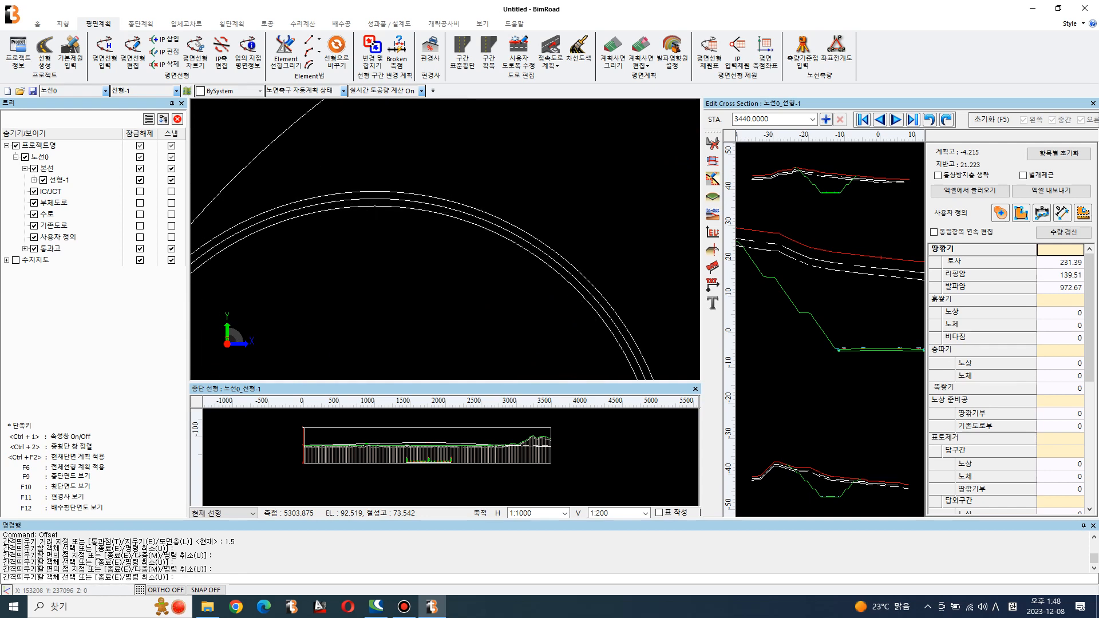
pyautogui.scroll(-5, 521, 210)
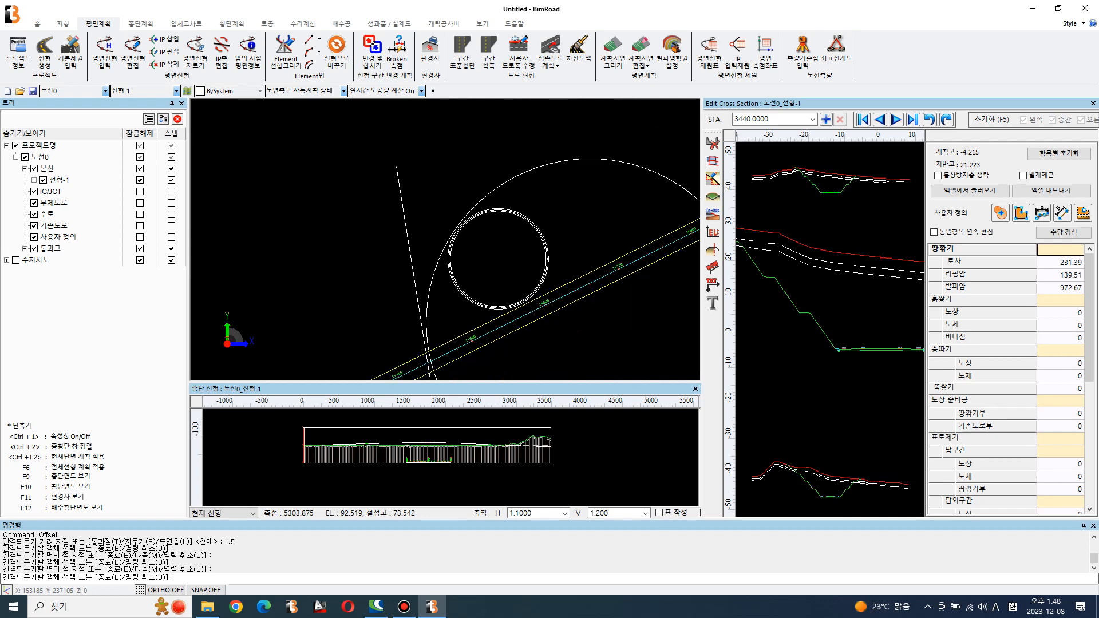
pyautogui.moveTo(603, 327)
pyautogui.mouseDown(button='middle')
pyautogui.moveTo(599, 206)
pyautogui.moveTo(575, 292)
pyautogui.mouseUp(button='middle')
pyautogui.scroll(-4, 598, 211)
pyautogui.press('Escape')
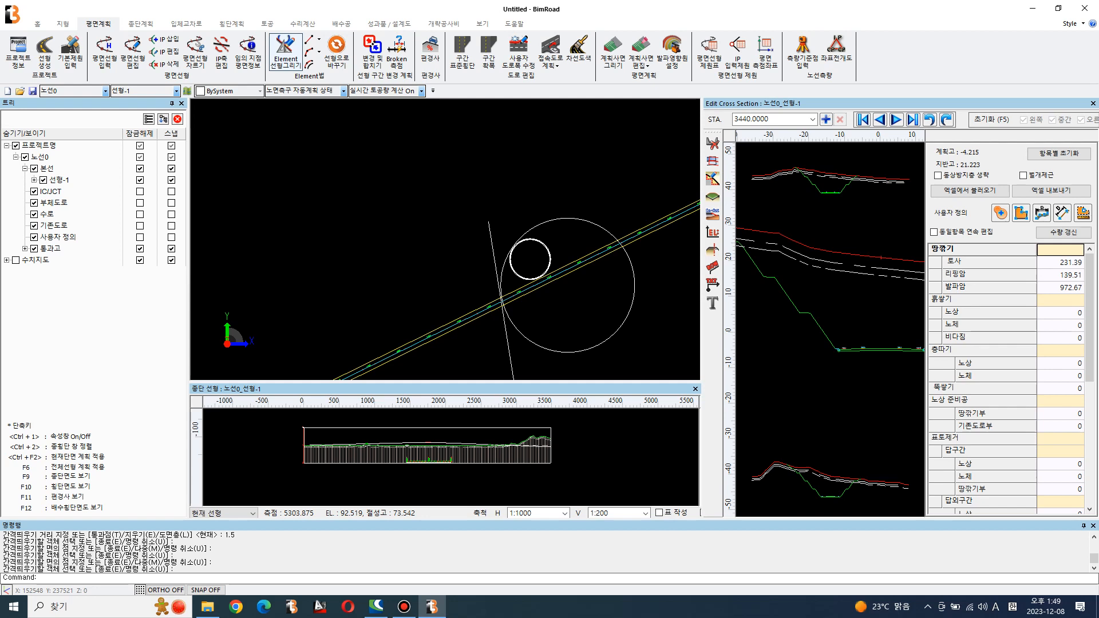
# Use Element 선형 그리기 to find the clothoid between the crossing line and the radius 200 circle and place it
pyautogui.scroll(-2, 284, 51)
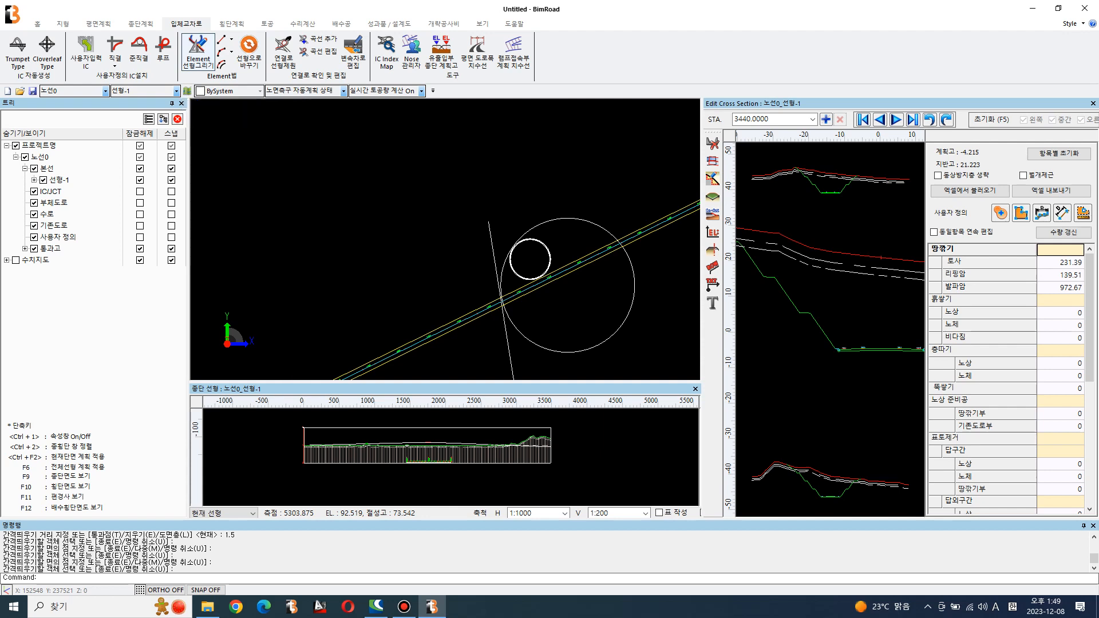
pyautogui.click(198, 51)
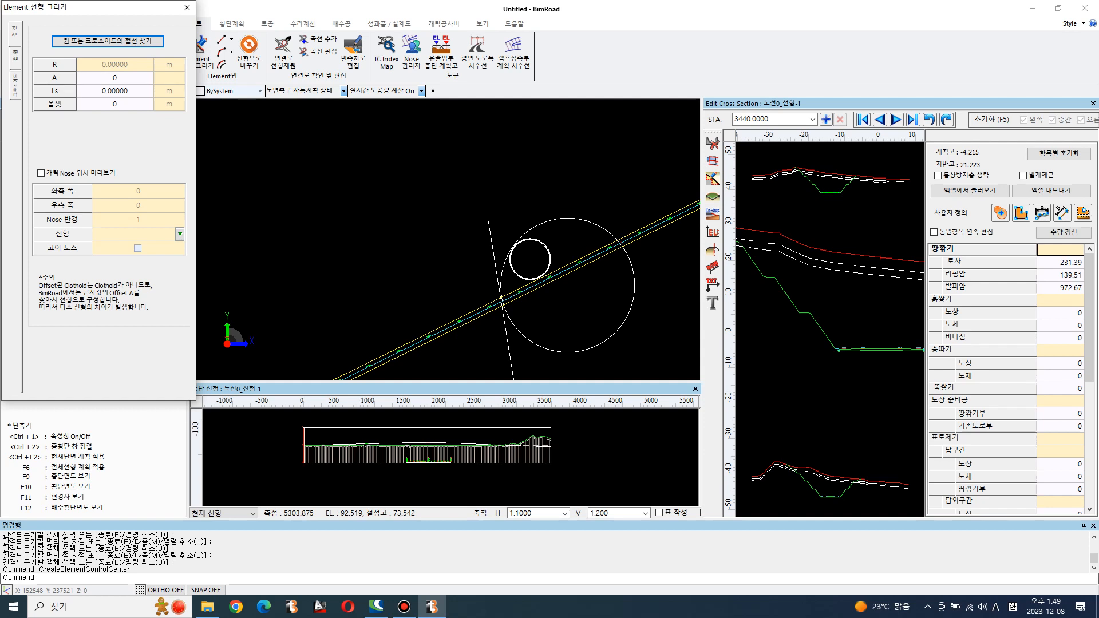
pyautogui.click(15, 86)
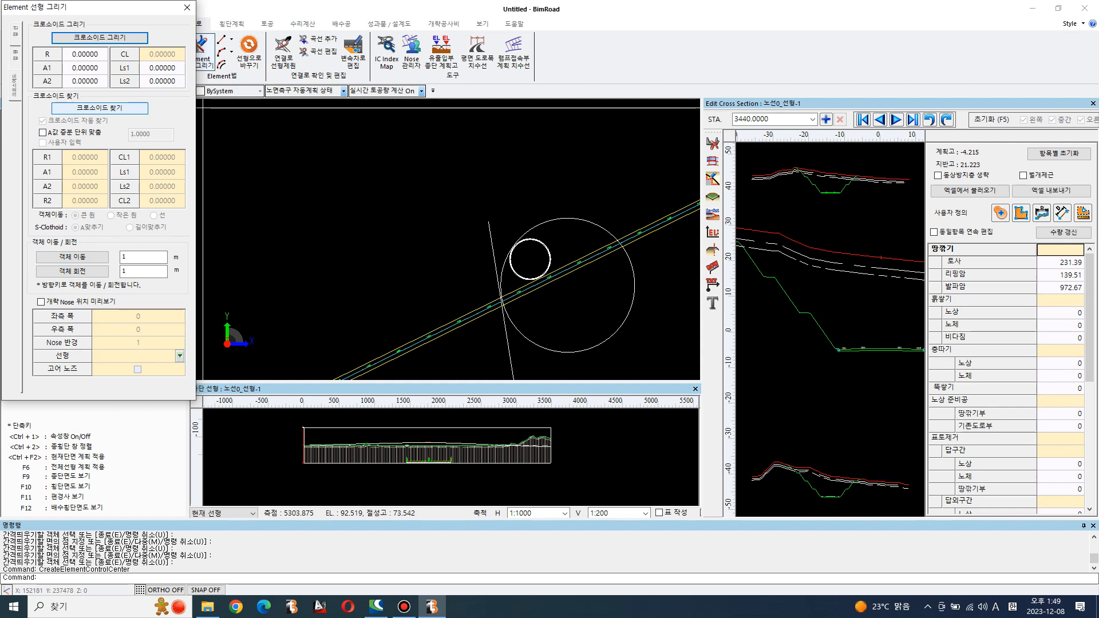
pyautogui.click(99, 108)
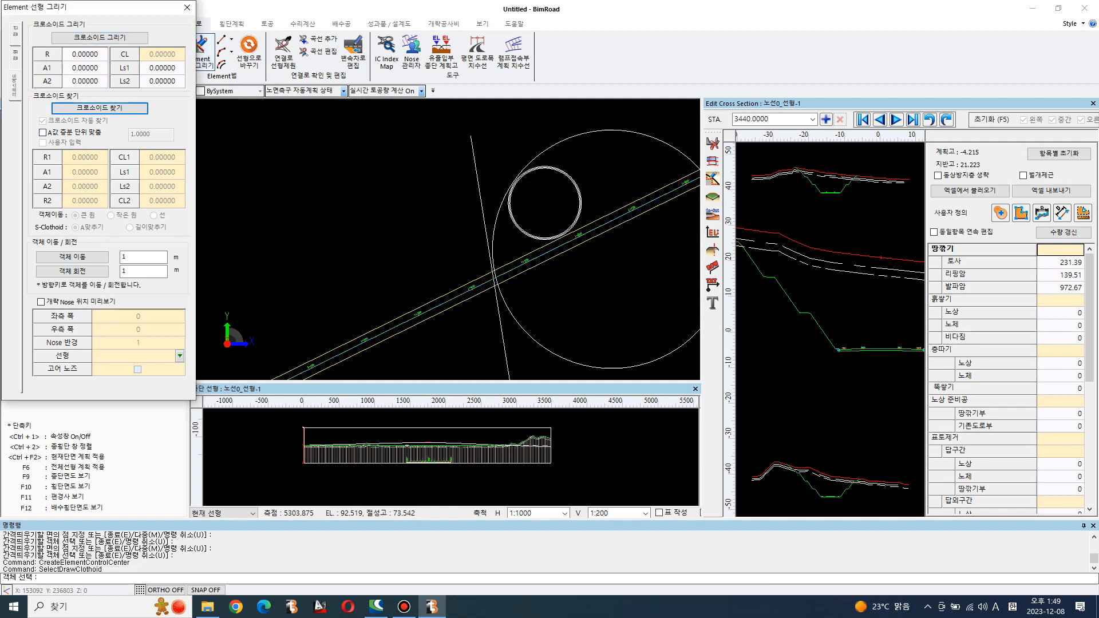
pyautogui.click(483, 210)
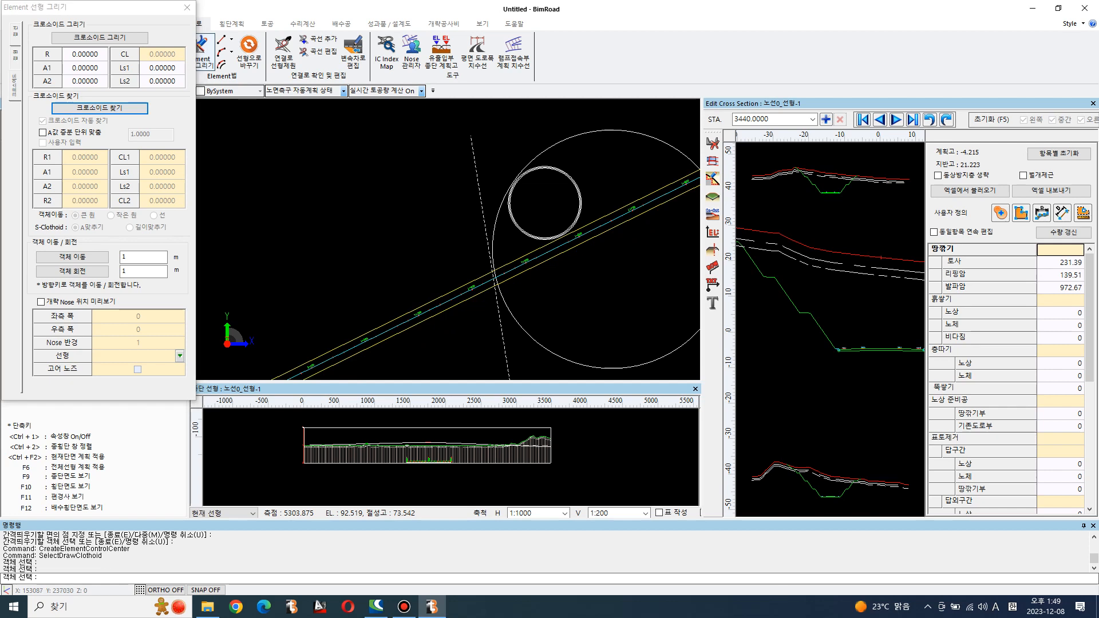
pyautogui.click(495, 223)
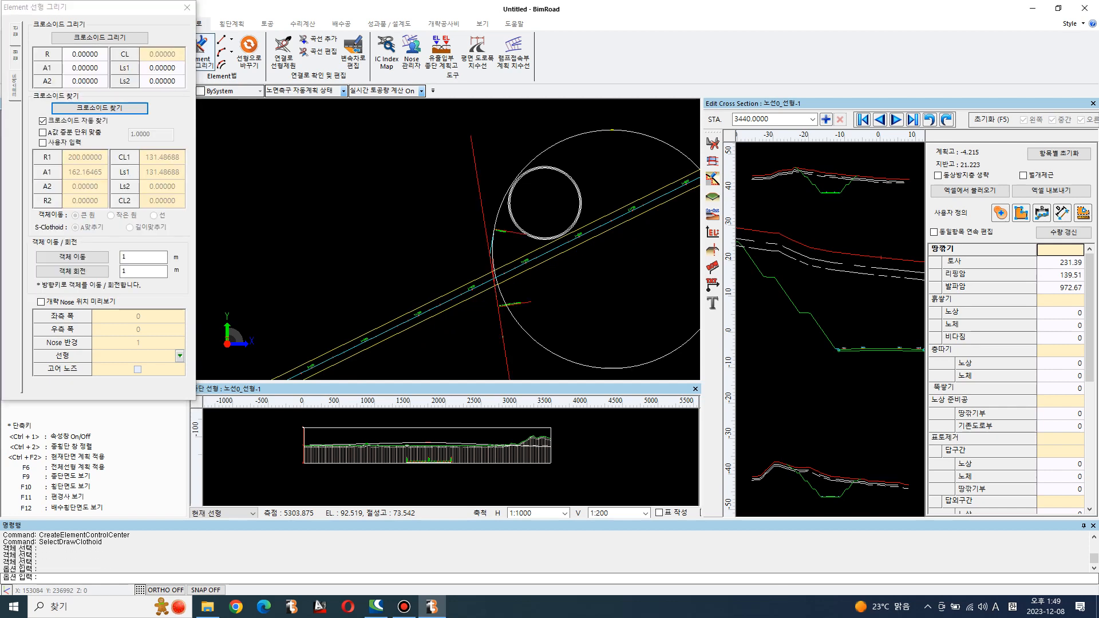
pyautogui.click(467, 225)
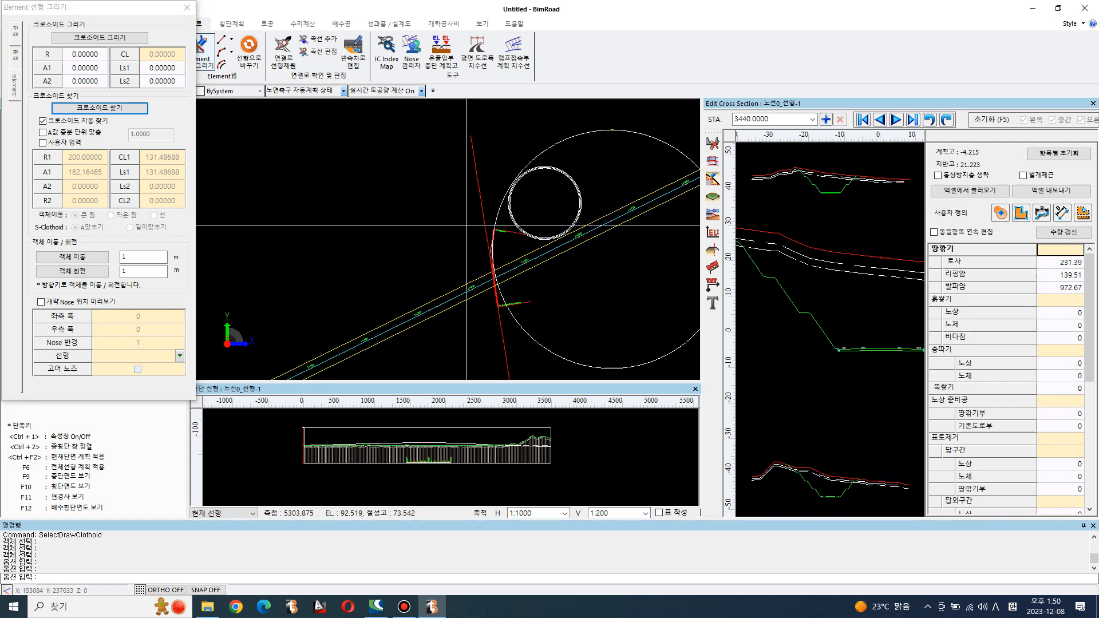
# Find the clothoid between the radius 200 circle and the middle radius 60 circle and place it
pyautogui.click(500, 208)
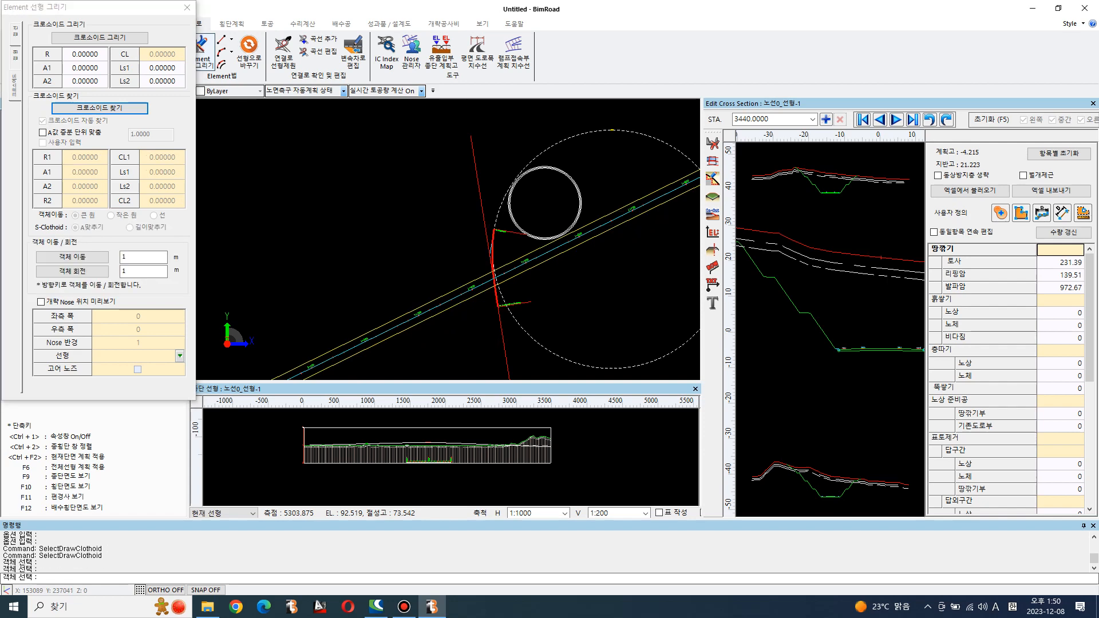
pyautogui.scroll(11, 540, 169)
pyautogui.scroll(1, 539, 163)
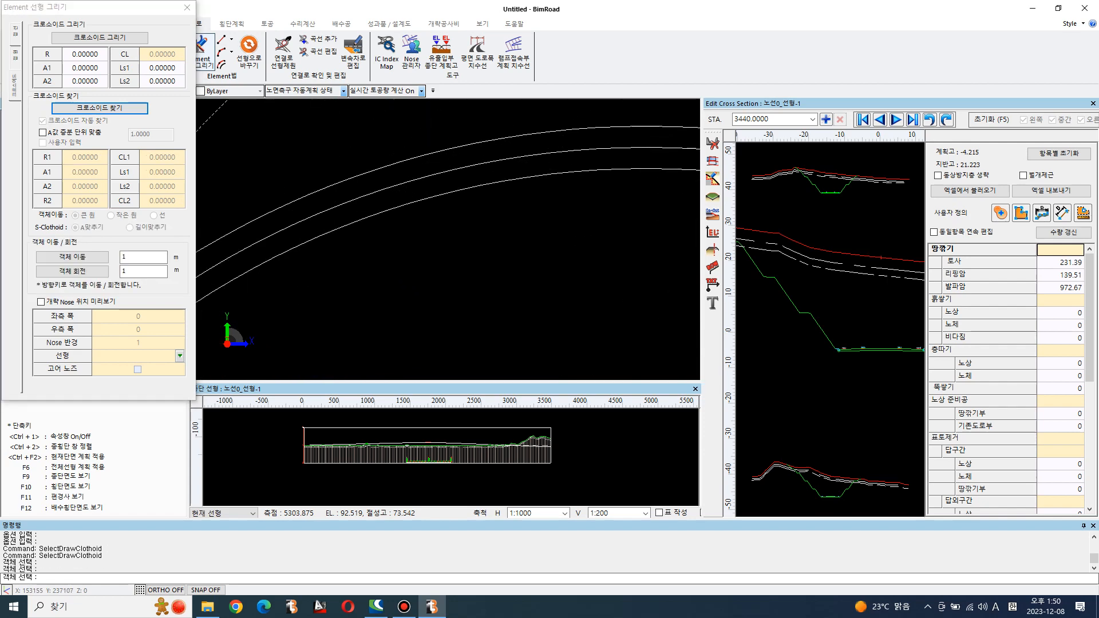
pyautogui.click(554, 152)
pyautogui.scroll(-6, 604, 171)
pyautogui.scroll(-3, 573, 143)
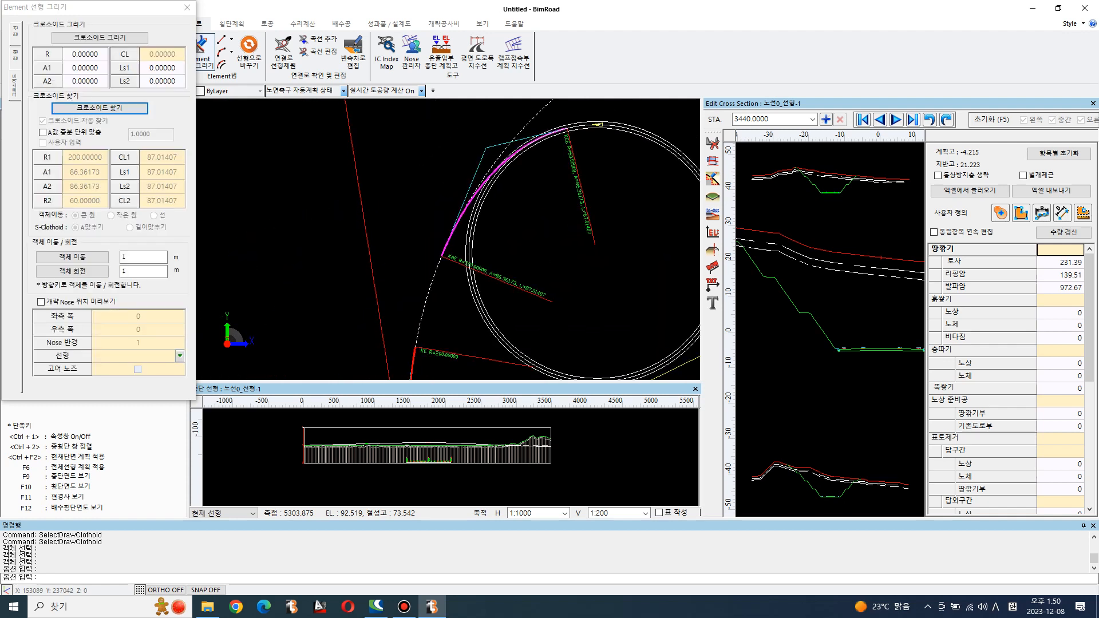
pyautogui.scroll(-3, 414, 258)
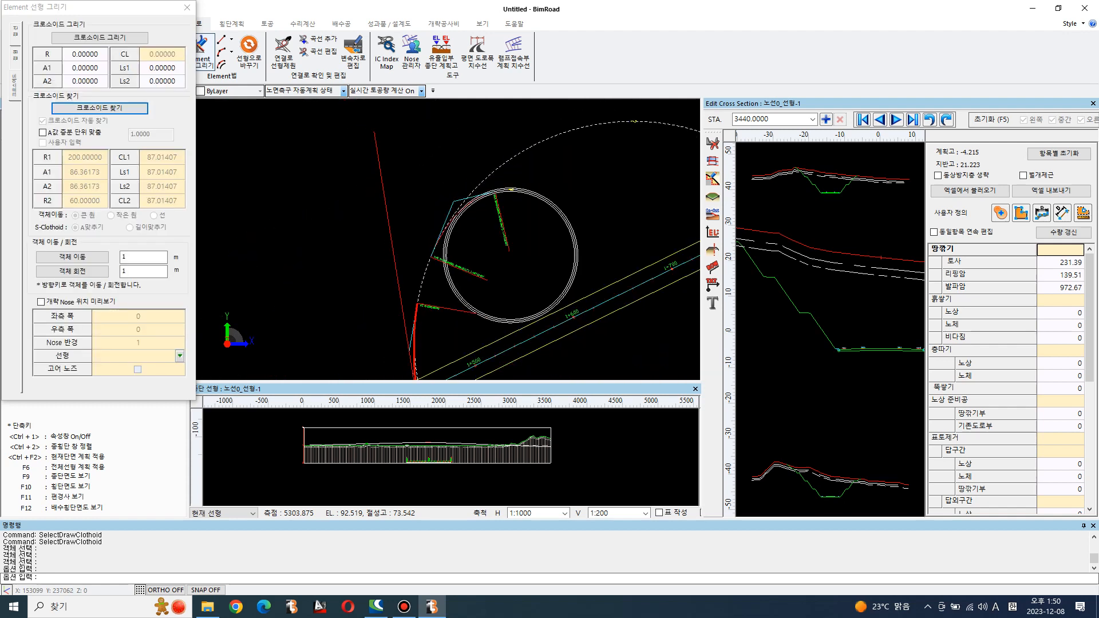
pyautogui.scroll(4, 436, 215)
pyautogui.scroll(-2, 441, 220)
pyautogui.moveTo(490, 246); pyautogui.dragTo(404, 189, button='middle')
pyautogui.scroll(-3, 384, 235)
pyautogui.rightClick(405, 189)
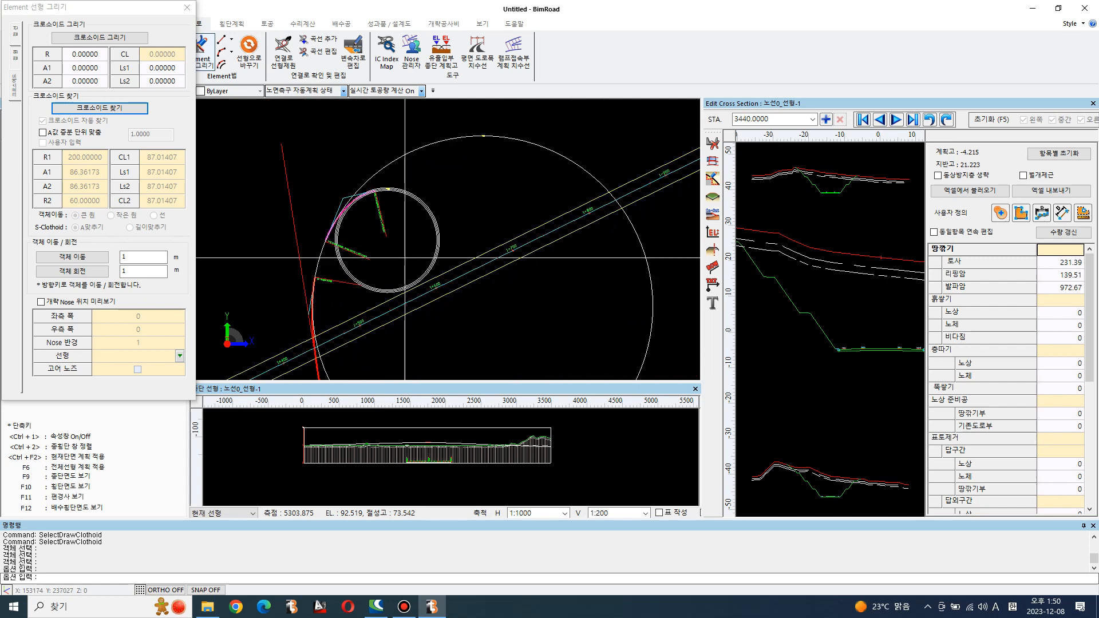
# Draw another circle of radius 200 above the road alignment, to the upper right of the small circles
pyautogui.scroll(-2, 440, 264)
pyautogui.moveTo(505, 266); pyautogui.dragTo(500, 297, button='middle')
pyautogui.write('c')
pyautogui.press('space')
pyautogui.click(537, 190)
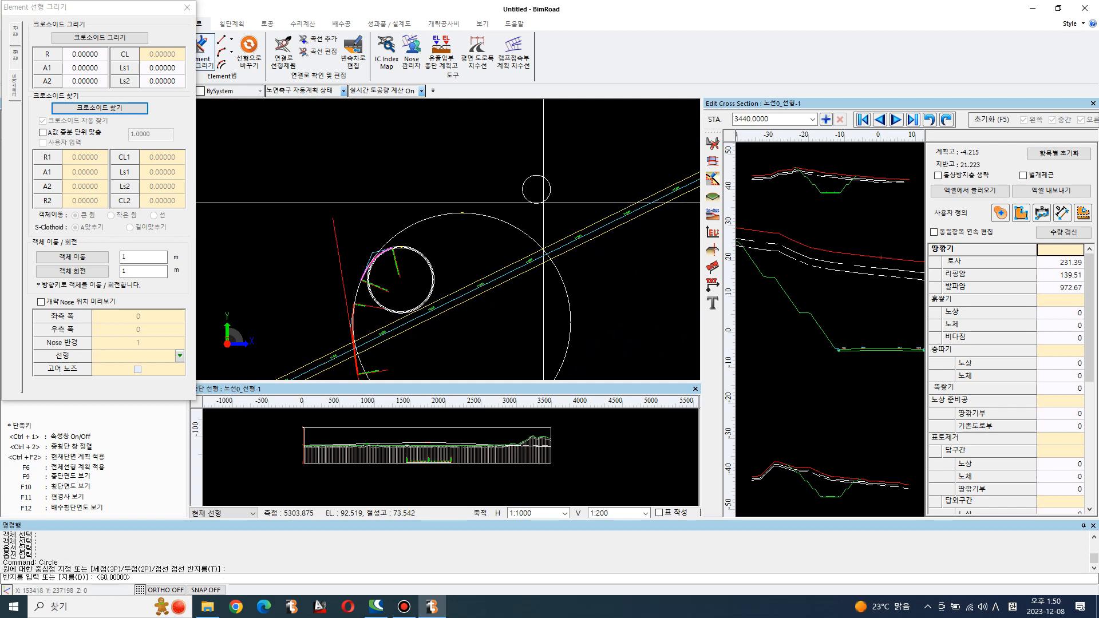
pyautogui.press('Return')
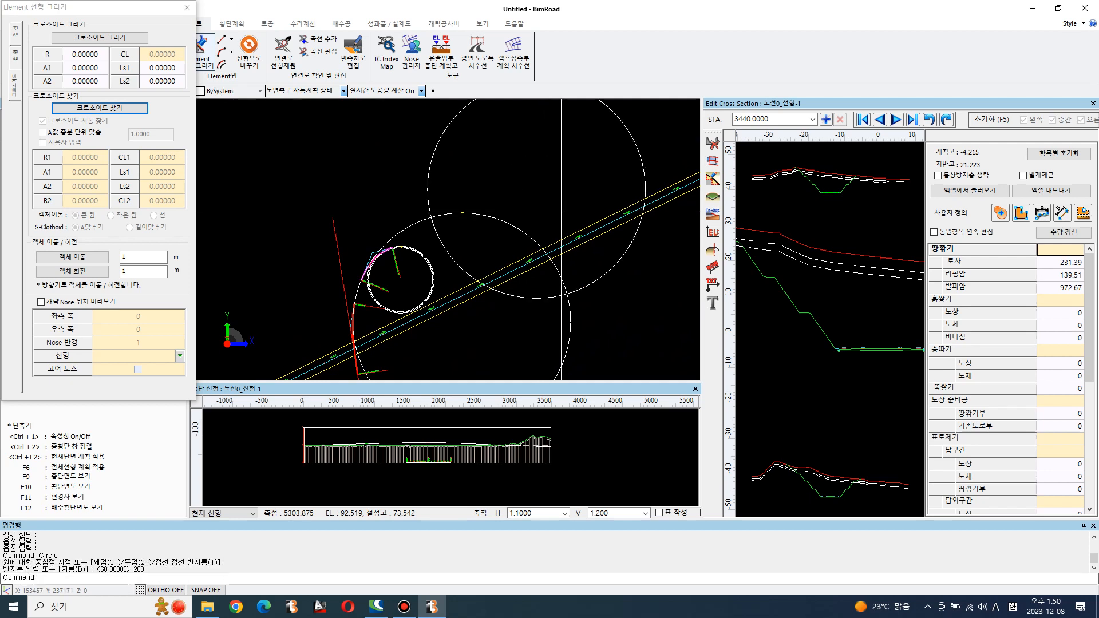
# Move the upper radius 200 circle up and to the left, closer to the small concentric circles
pyautogui.write('m')
pyautogui.press('space')
pyautogui.press('space')
pyautogui.click(603, 318)
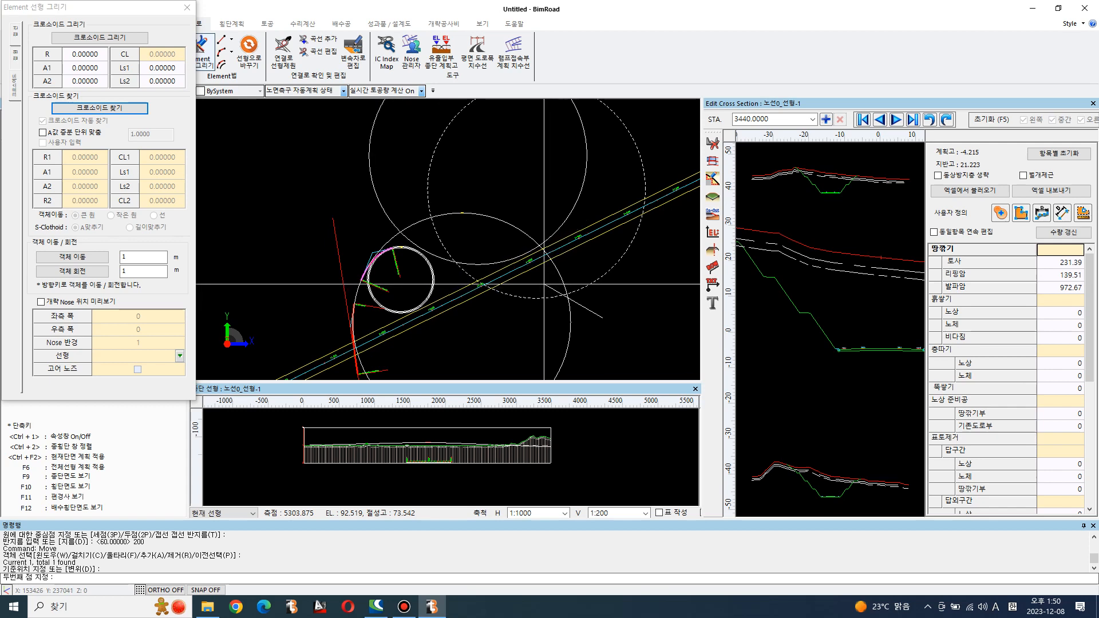
pyautogui.click(544, 284)
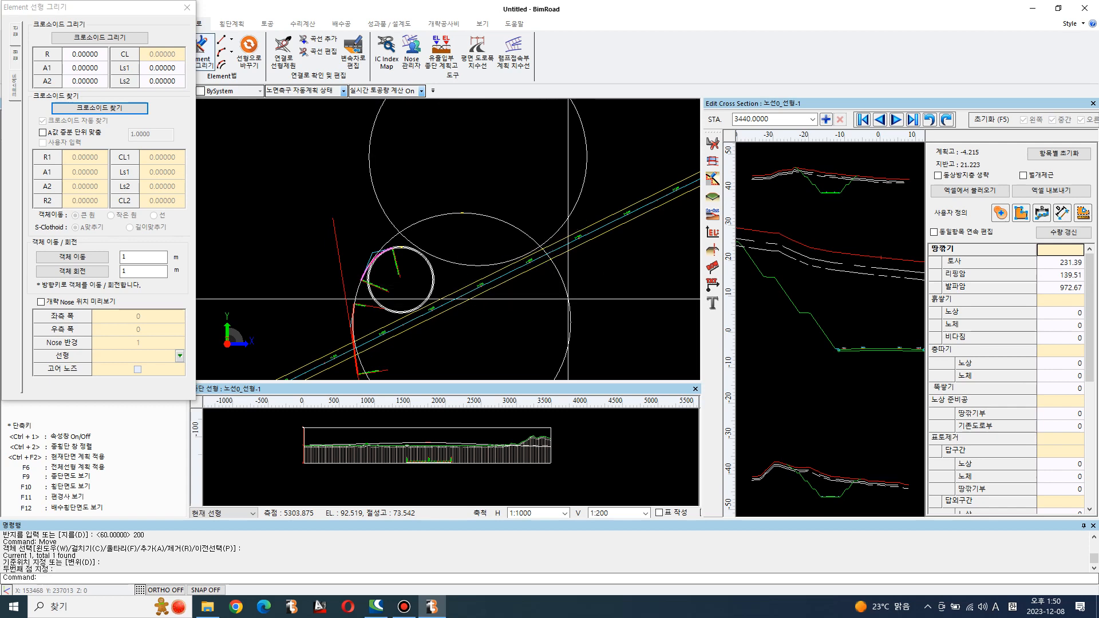
# Offset the road alignment's centreline element by 9.2 to its upper side with the element offset command
pyautogui.scroll(5, 577, 243)
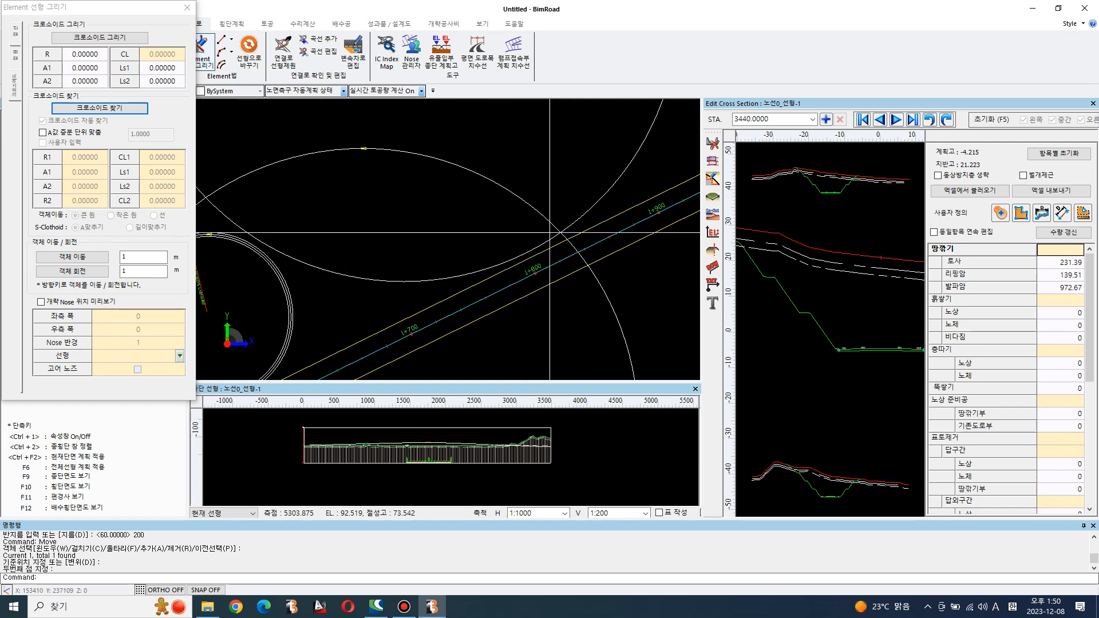
pyautogui.scroll(3, 550, 233)
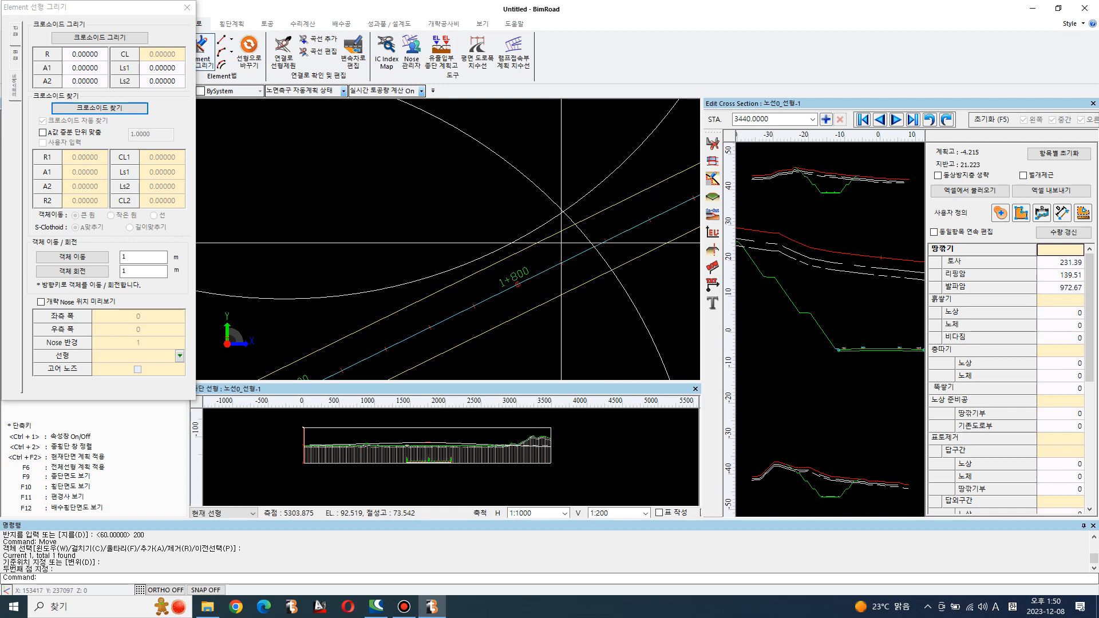
pyautogui.moveTo(457, 222); pyautogui.dragTo(501, 221, button='middle')
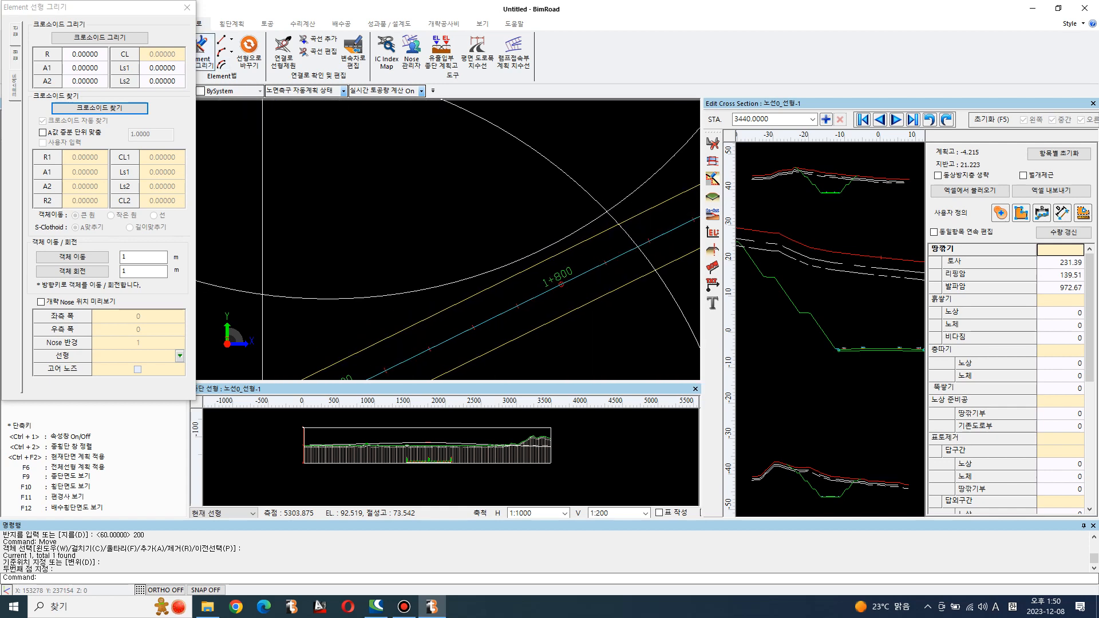
pyautogui.moveTo(124, 7); pyautogui.dragTo(98, 103)
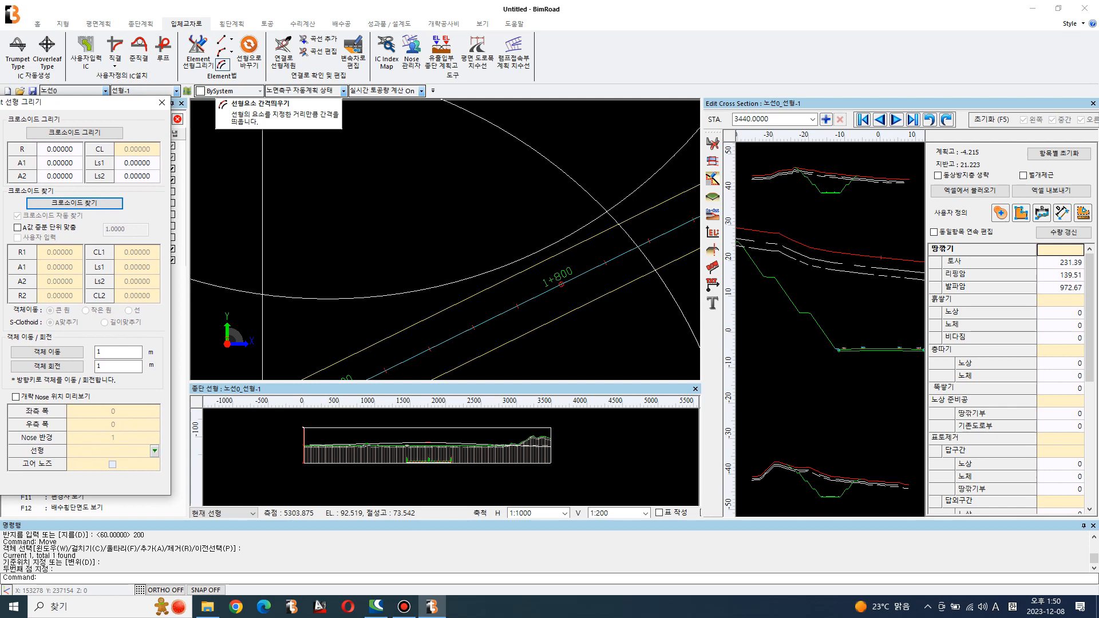
pyautogui.click(222, 65)
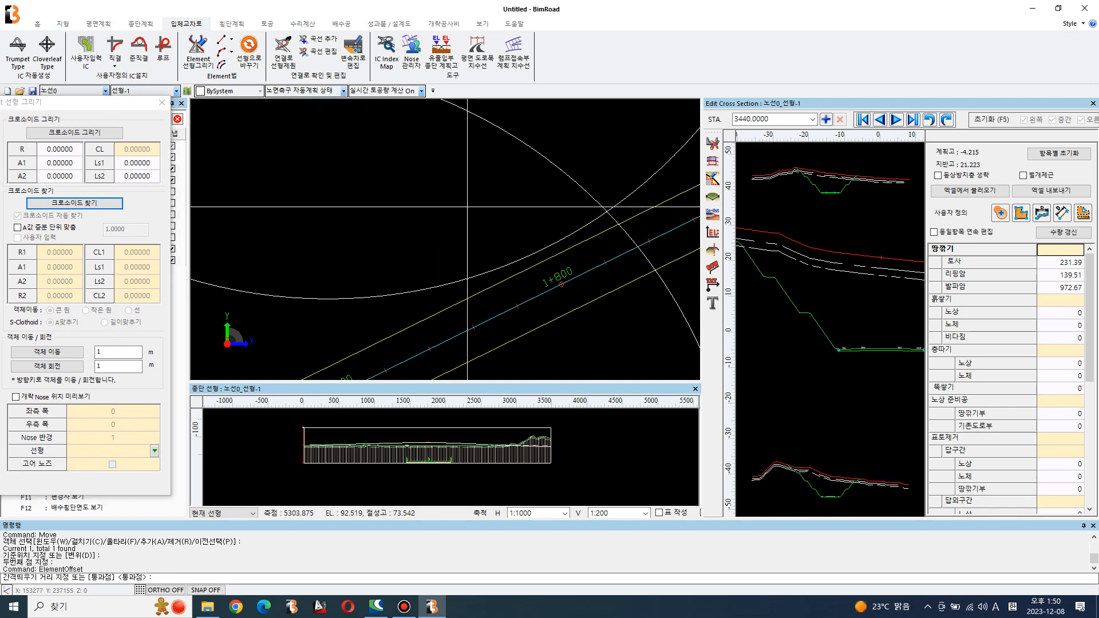
pyautogui.write('9.2')
pyautogui.press('Return')
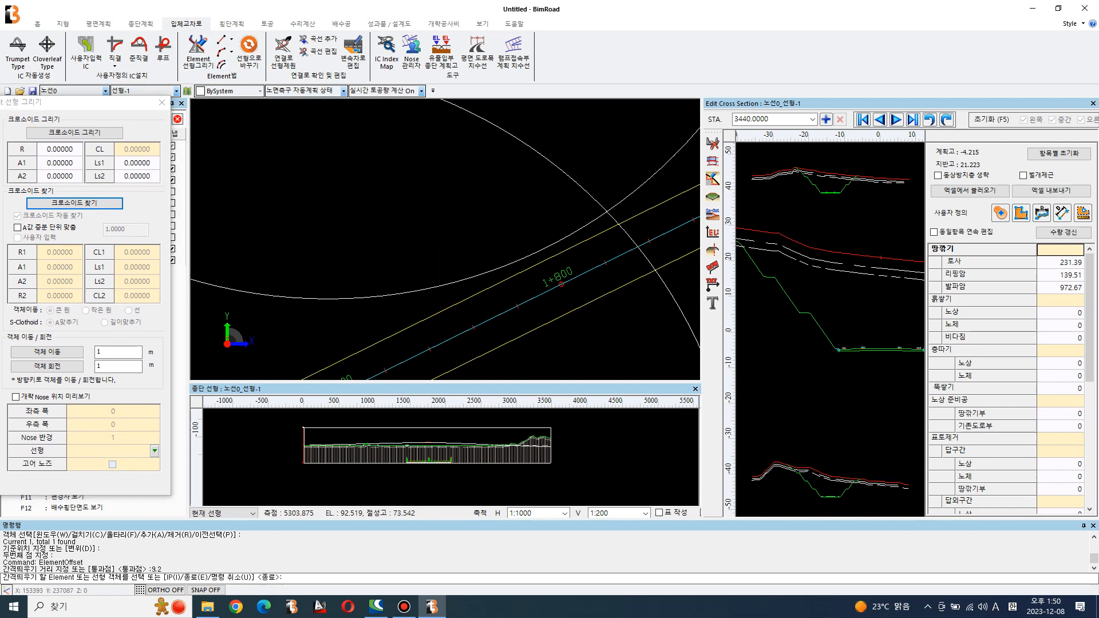
pyautogui.click(537, 296)
pyautogui.click(527, 276)
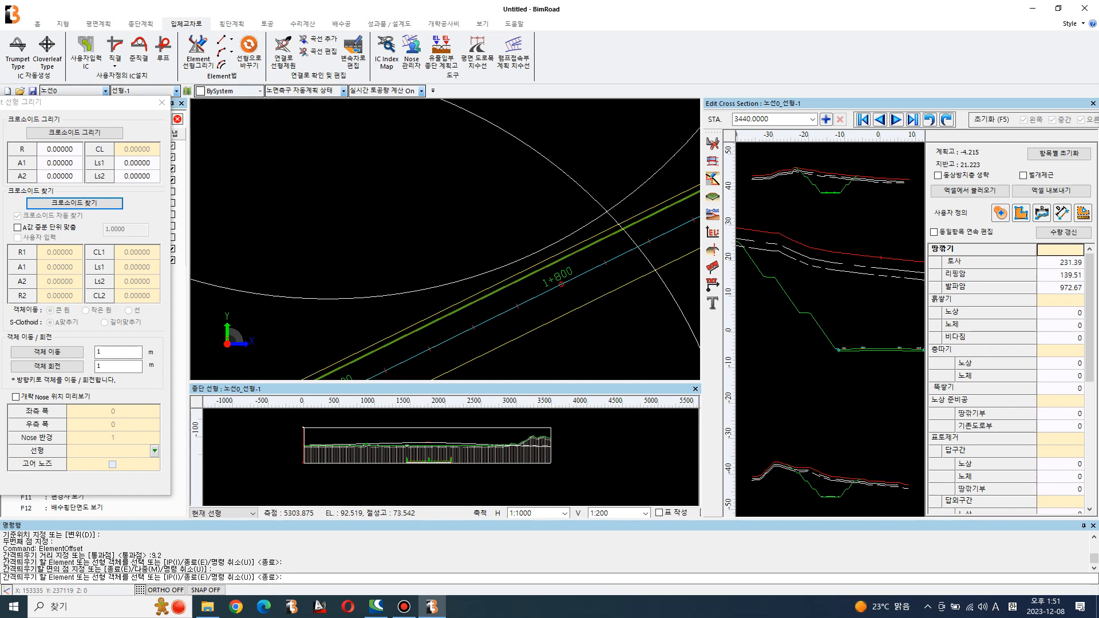
pyautogui.scroll(-4, 529, 163)
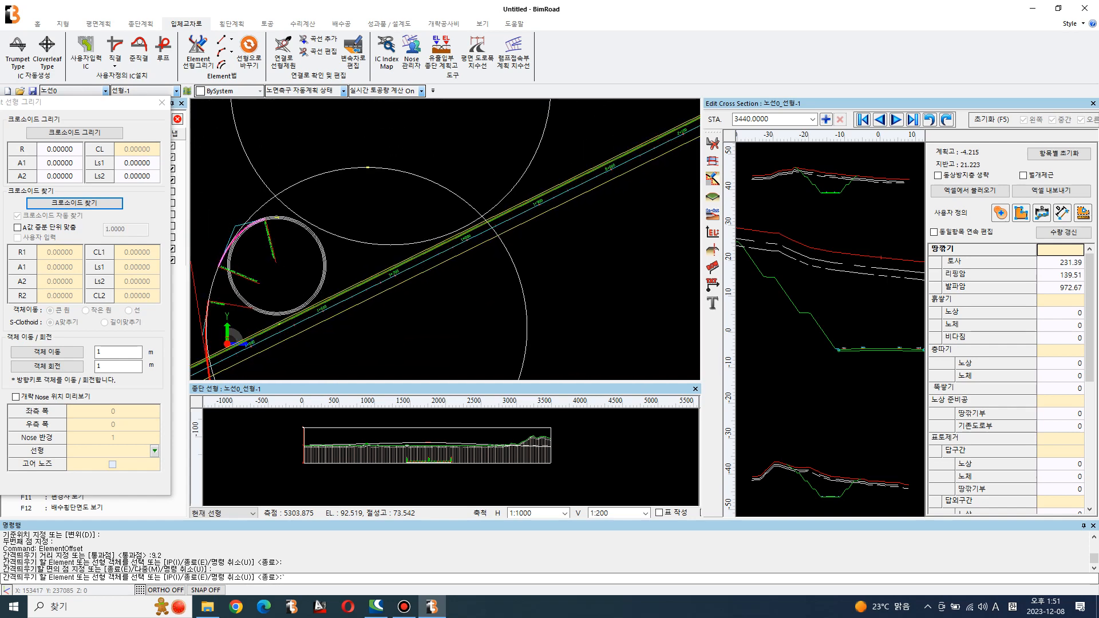
pyautogui.press('Escape')
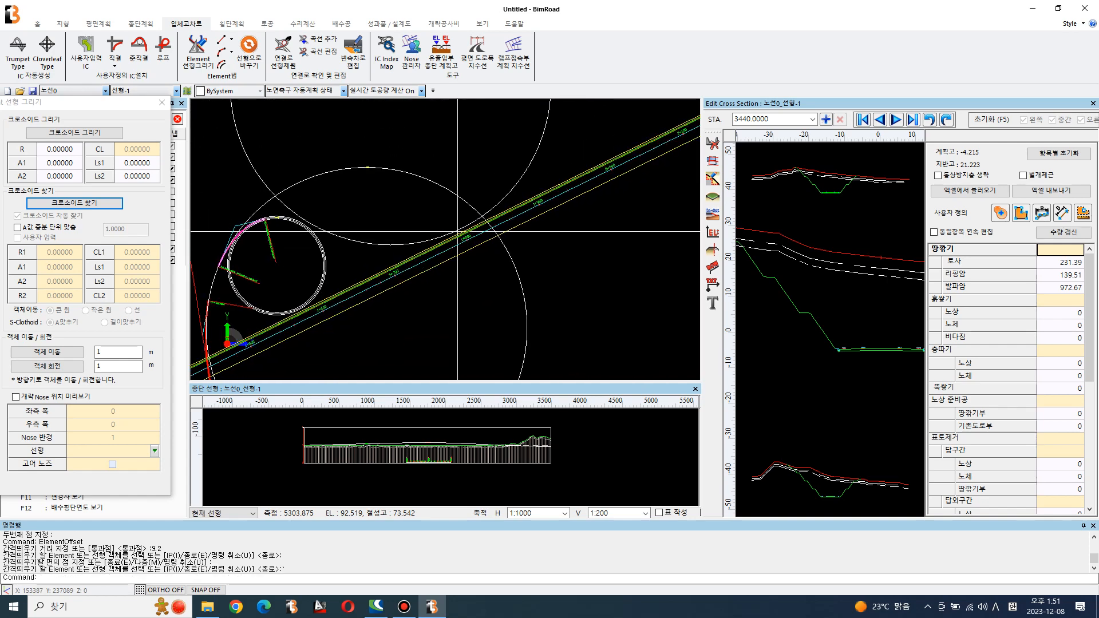
pyautogui.scroll(3, 452, 241)
pyautogui.write('line')
pyautogui.press('Return')
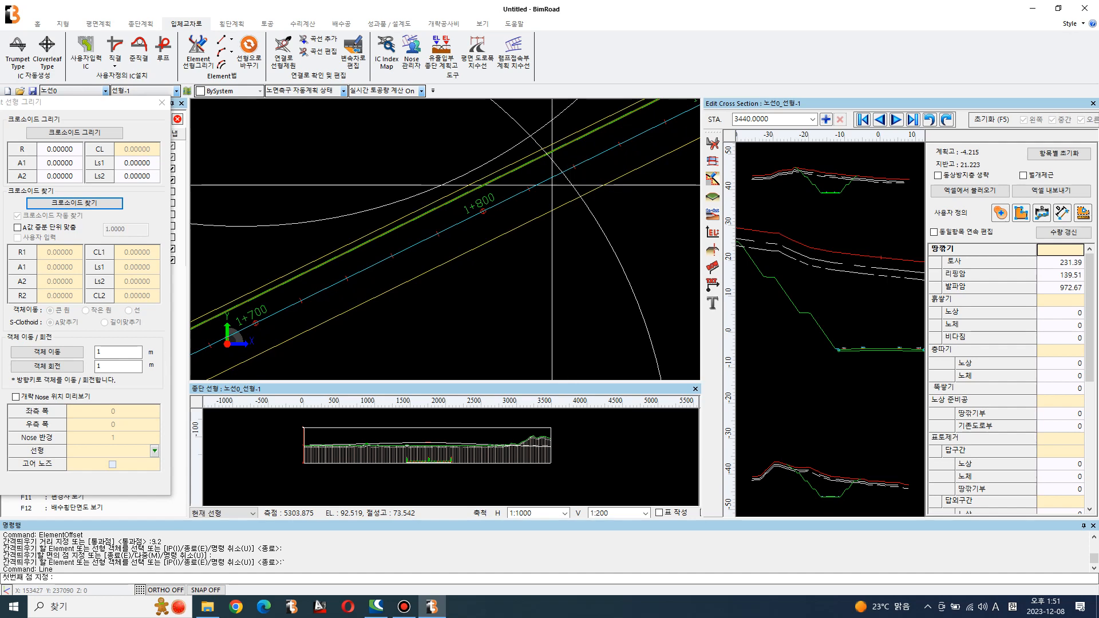
pyautogui.press('Escape')
pyautogui.click(407, 221)
# Examine the ramp circles and clothoids against the offset line along the road alignment
pyautogui.scroll(-2, 461, 228)
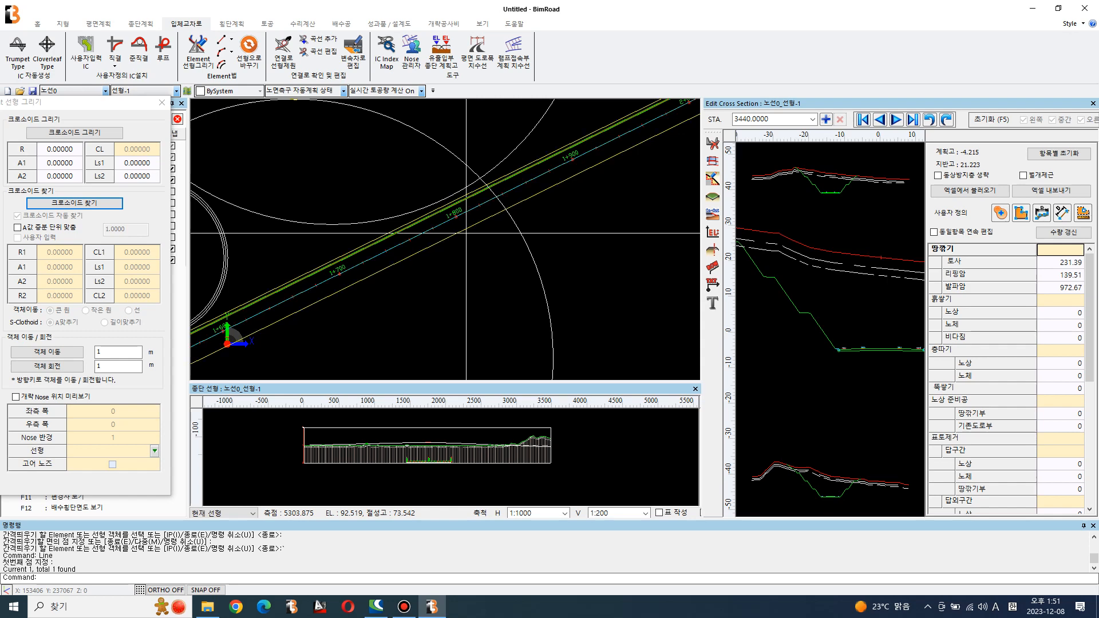
pyautogui.scroll(-2, 429, 295)
pyautogui.moveTo(425, 303); pyautogui.dragTo(506, 266, button='middle')
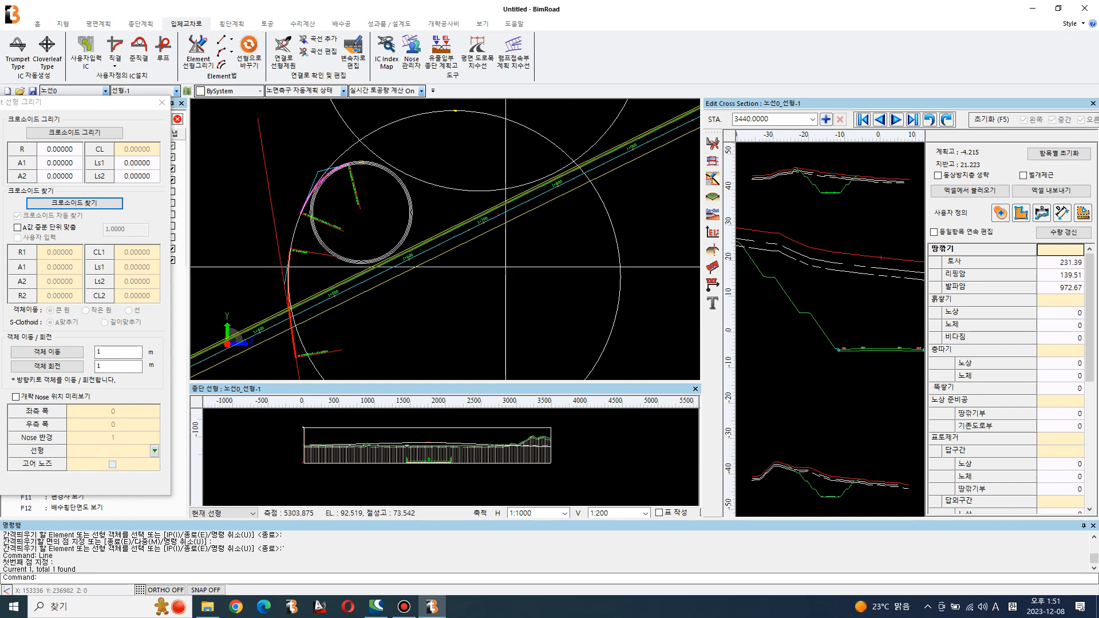
pyautogui.scroll(-5, 505, 267)
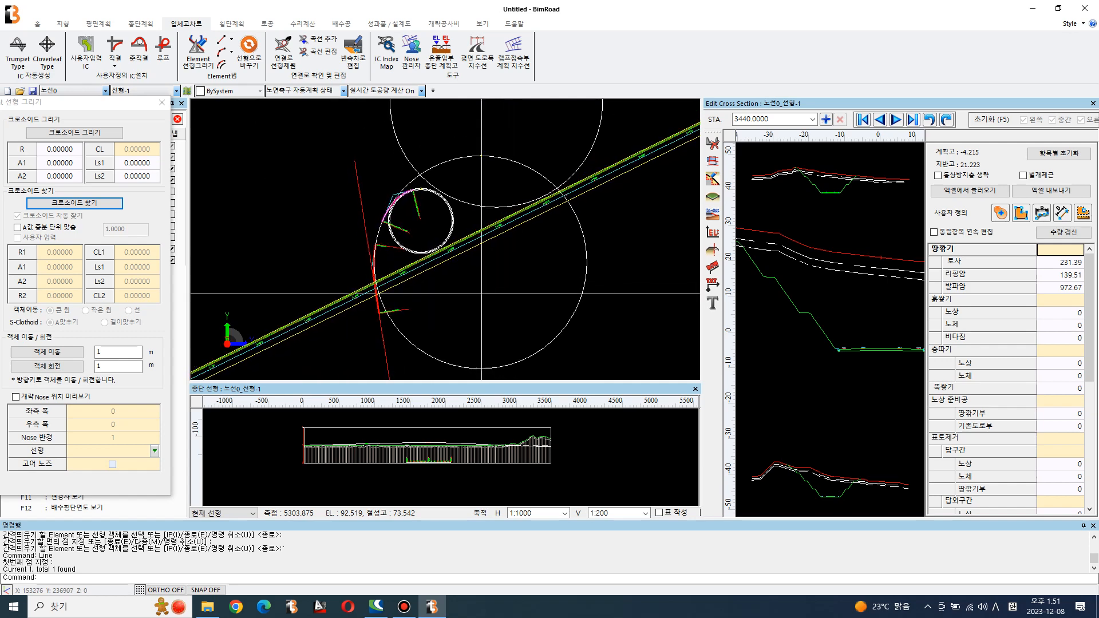
pyautogui.moveTo(518, 260); pyautogui.dragTo(500, 282, button='middle')
pyautogui.scroll(7, 622, 201)
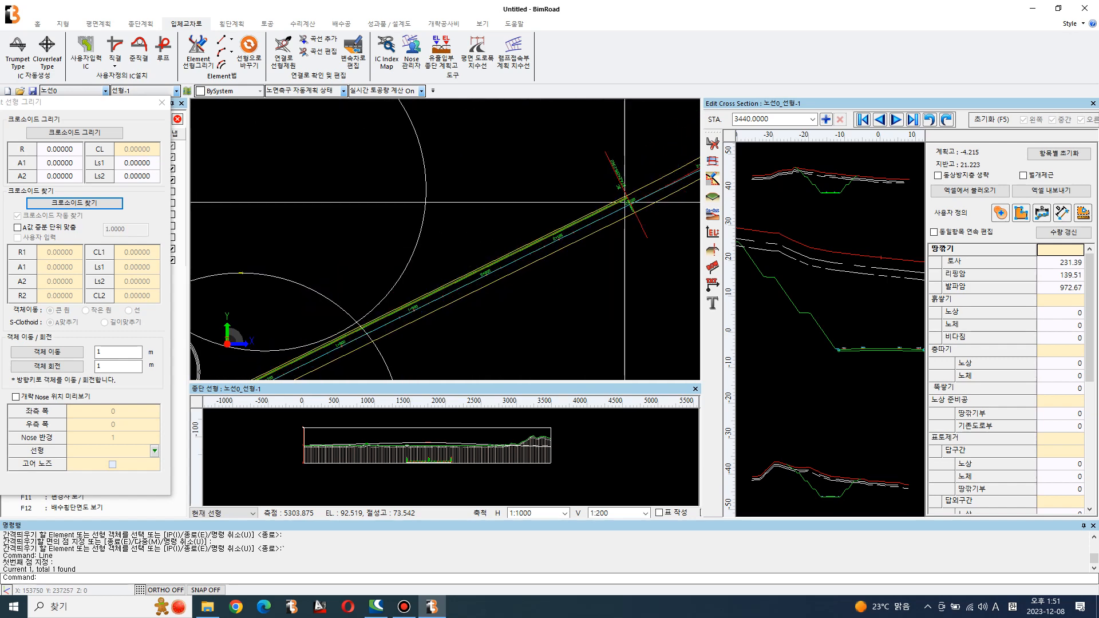
pyautogui.scroll(-6, 539, 241)
pyautogui.moveTo(595, 209); pyautogui.dragTo(443, 313, button='middle')
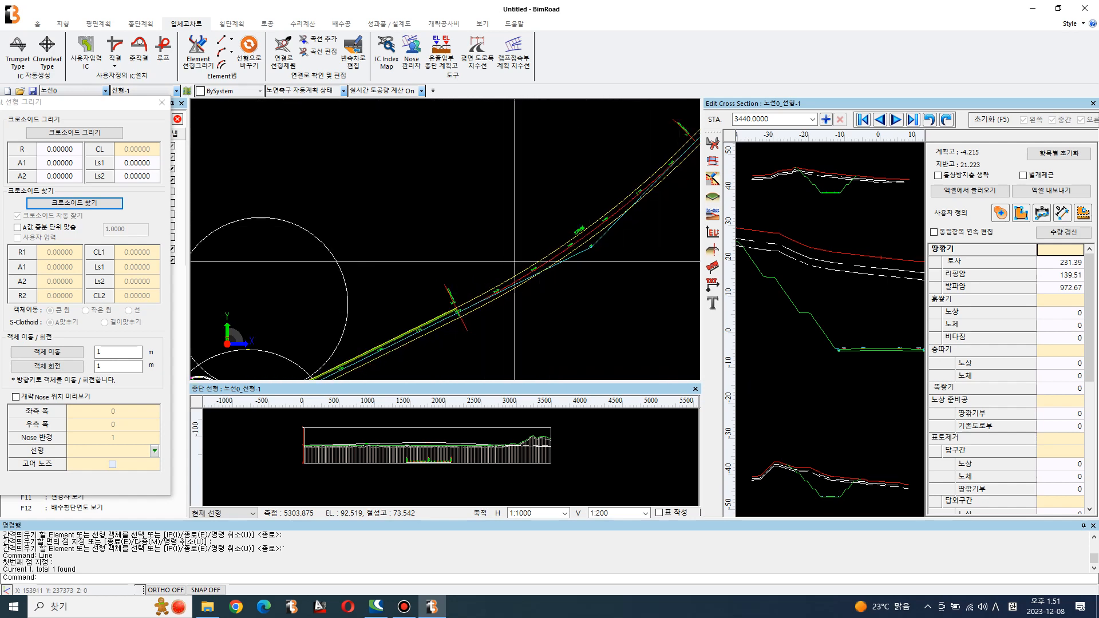
pyautogui.moveTo(314, 305); pyautogui.dragTo(434, 195, button='middle')
pyautogui.moveTo(423, 312); pyautogui.dragTo(489, 272, button='middle')
pyautogui.scroll(4, 477, 241)
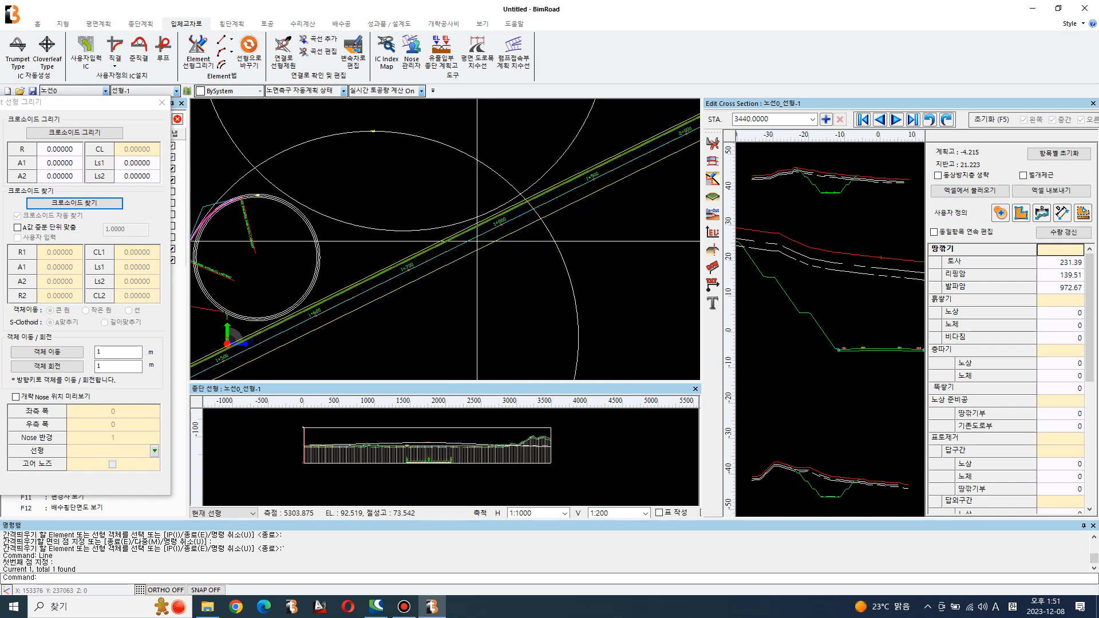
pyautogui.scroll(-1, 480, 258)
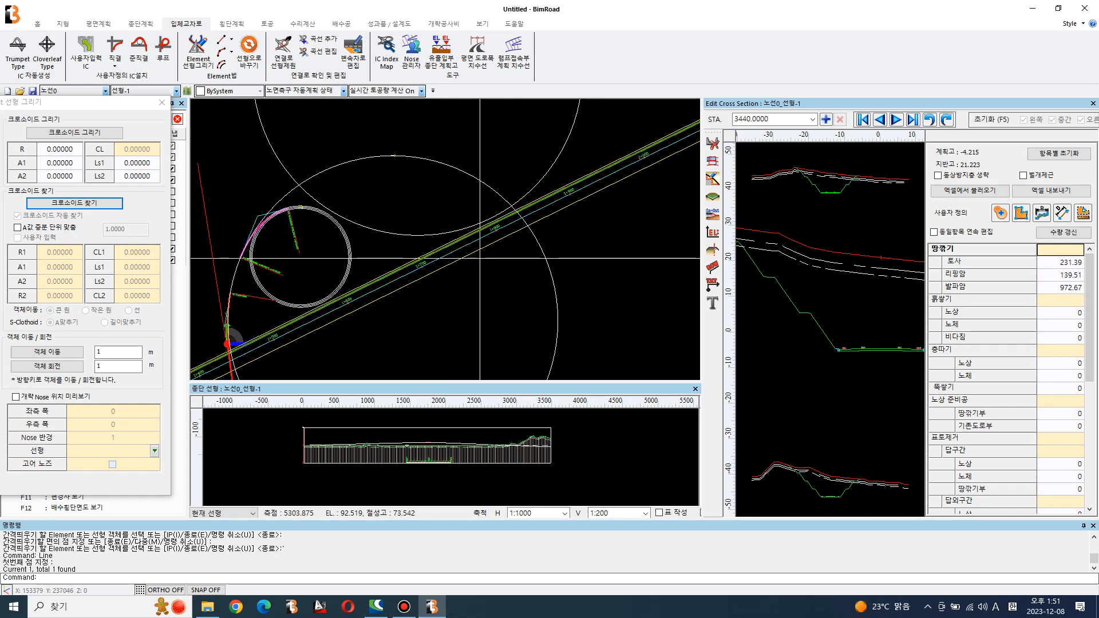
pyautogui.moveTo(479, 258); pyautogui.dragTo(630, 228, button='middle')
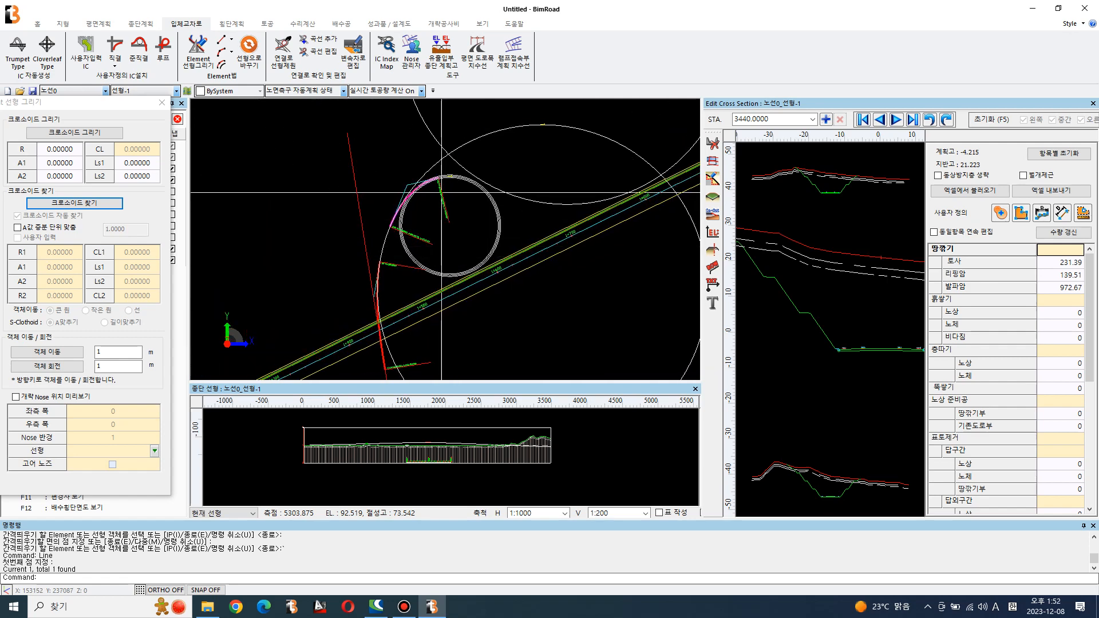
pyautogui.scroll(3, 442, 199)
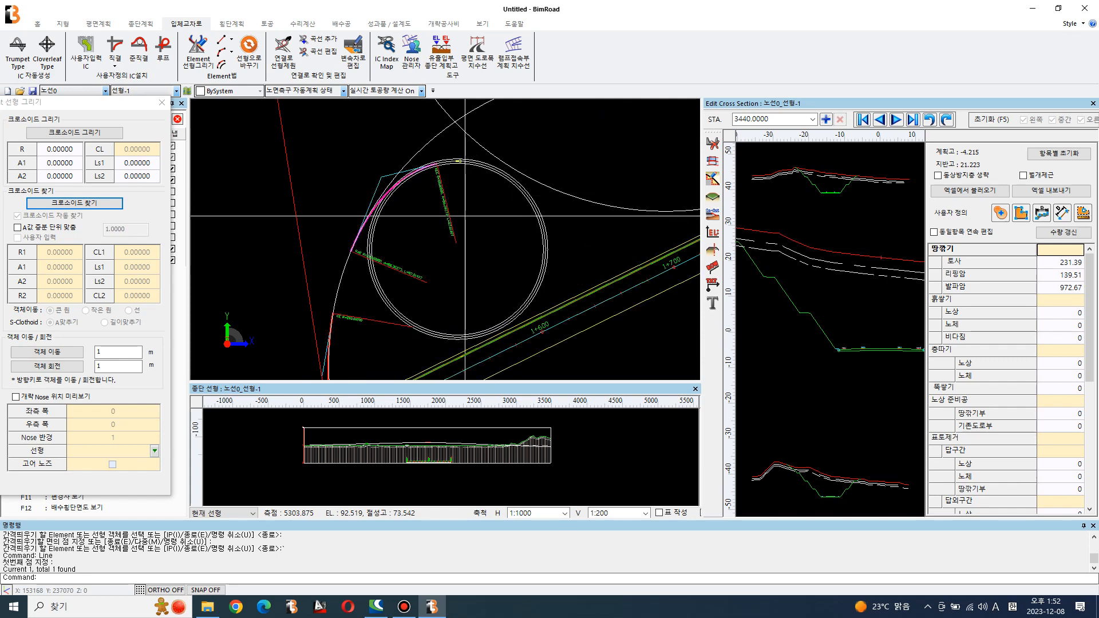
pyautogui.scroll(-2, 453, 229)
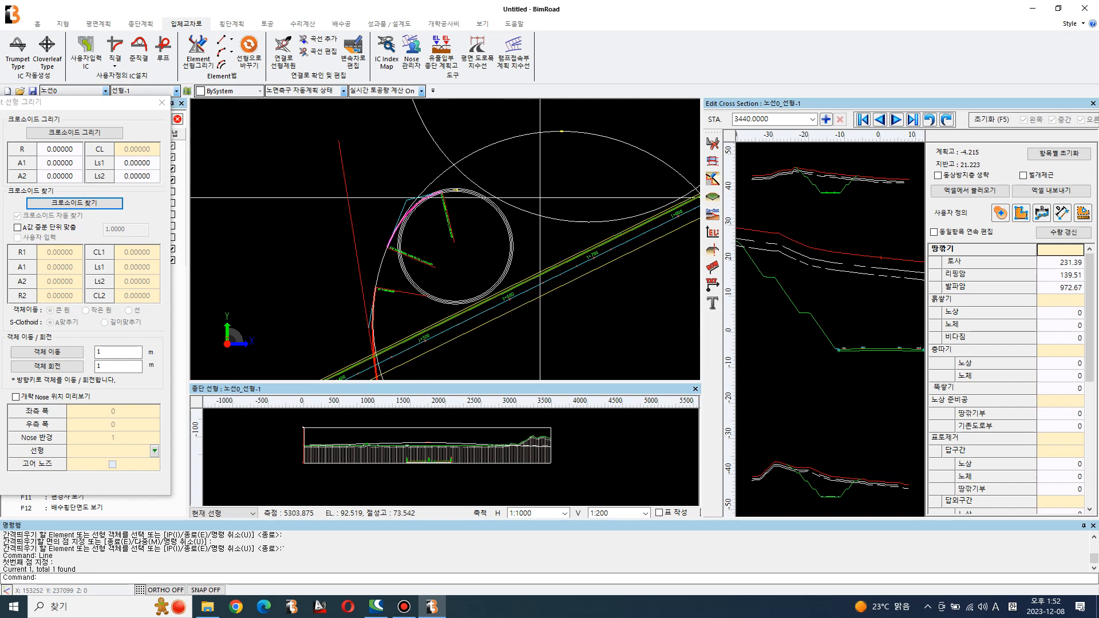
pyautogui.moveTo(545, 193); pyautogui.dragTo(613, 140, button='middle')
pyautogui.scroll(1, 515, 223)
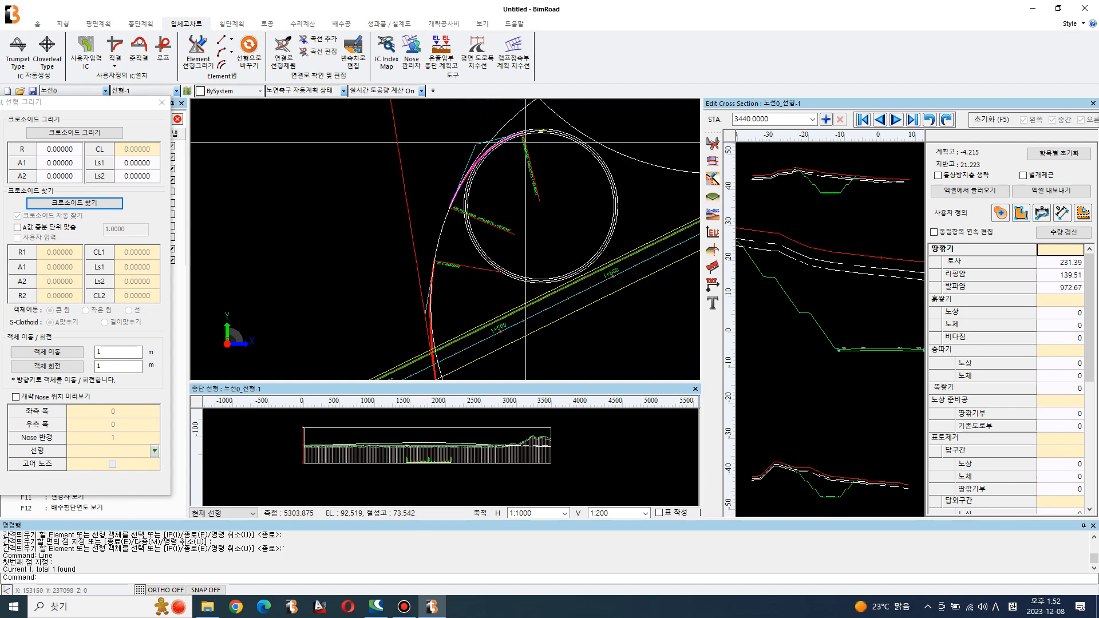
pyautogui.scroll(-2, 509, 155)
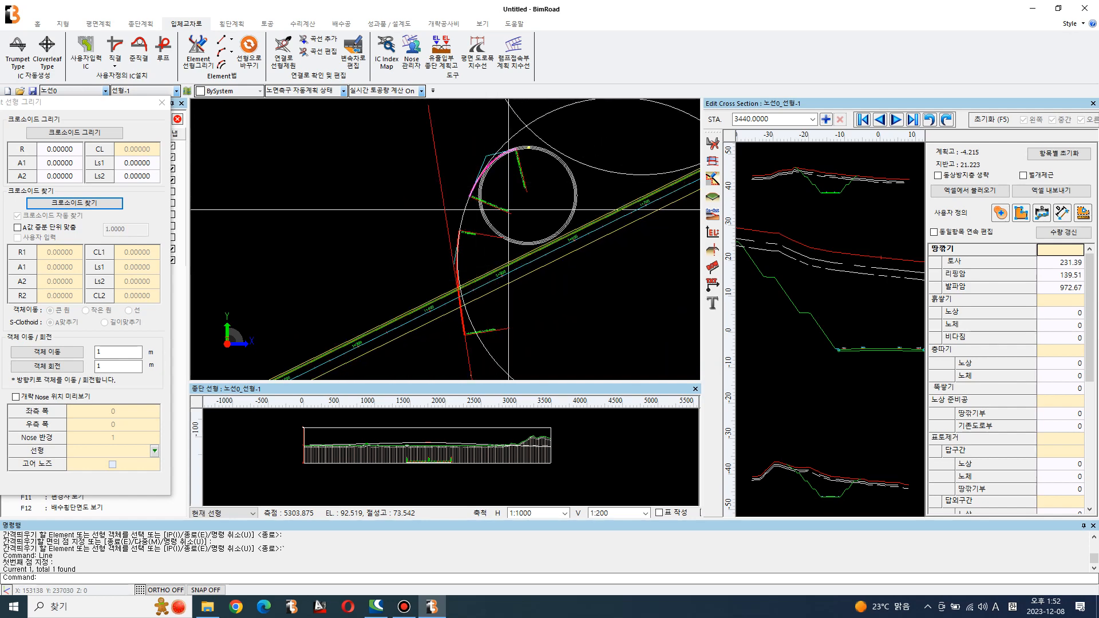
# Move the three small concentric circles together by a slight amount above the road alignment
pyautogui.write('m')
pyautogui.press('space')
pyautogui.click(586, 196)
pyautogui.click(545, 204)
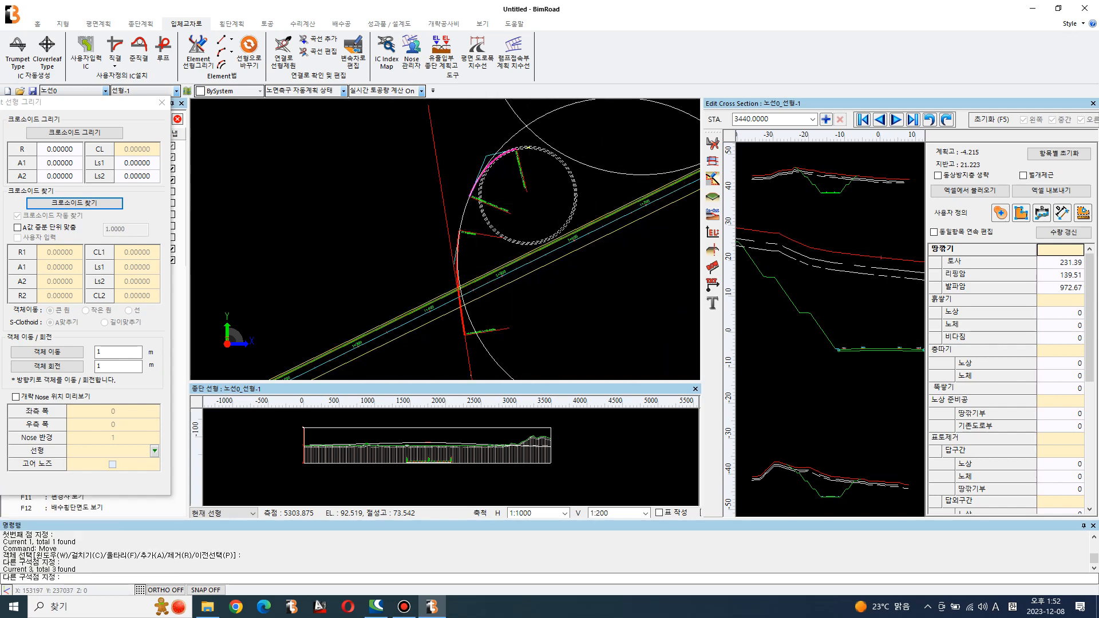
pyautogui.press('space')
pyautogui.click(544, 205)
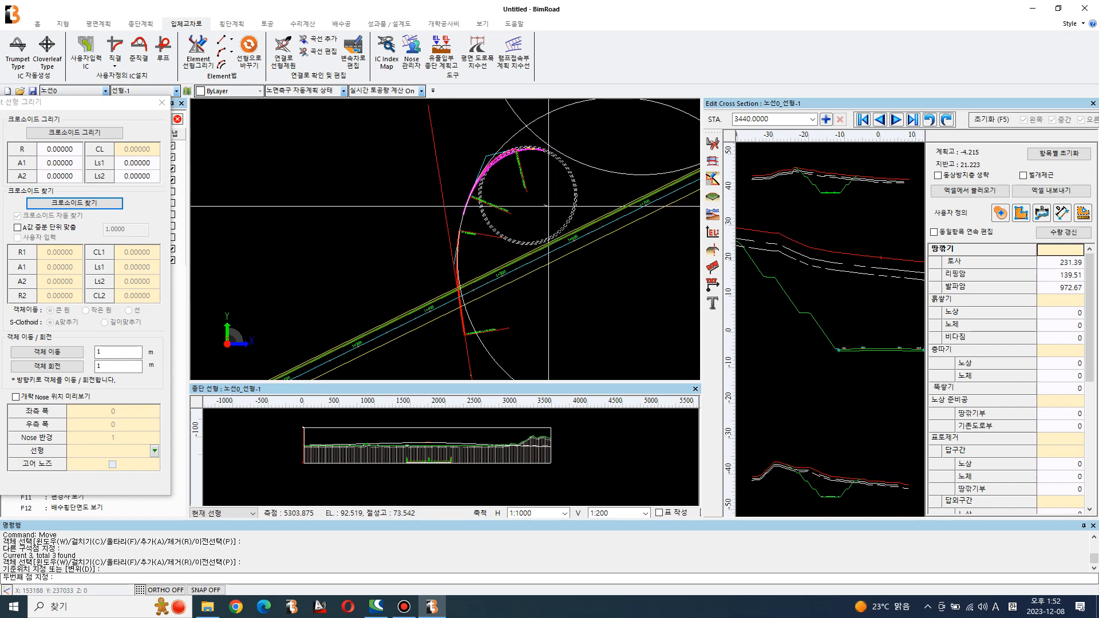
pyautogui.scroll(2, 544, 205)
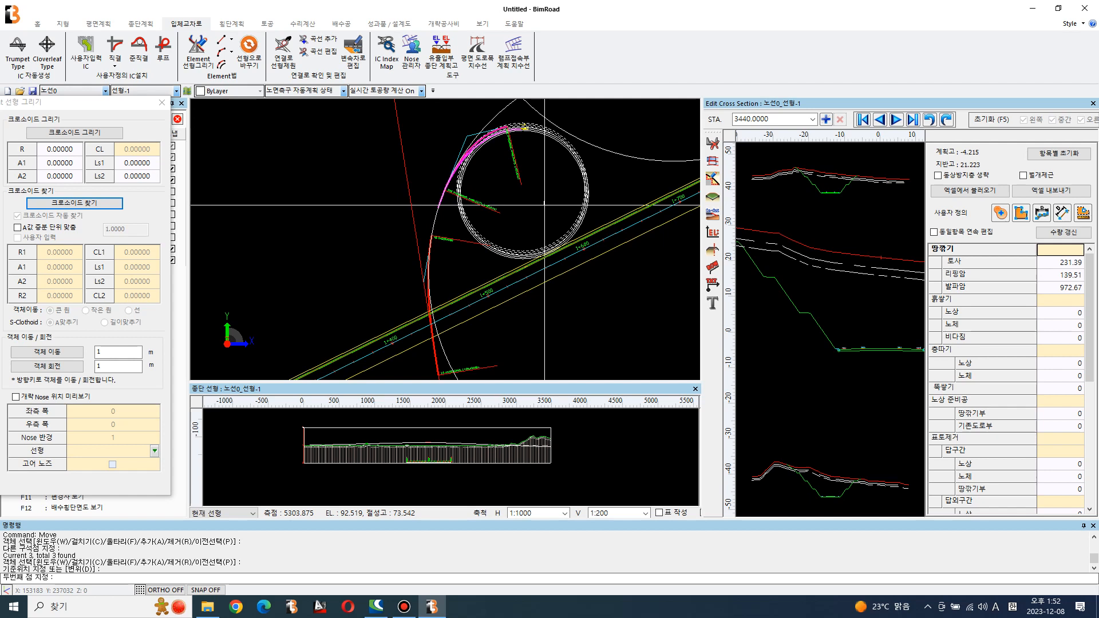
pyautogui.click(544, 205)
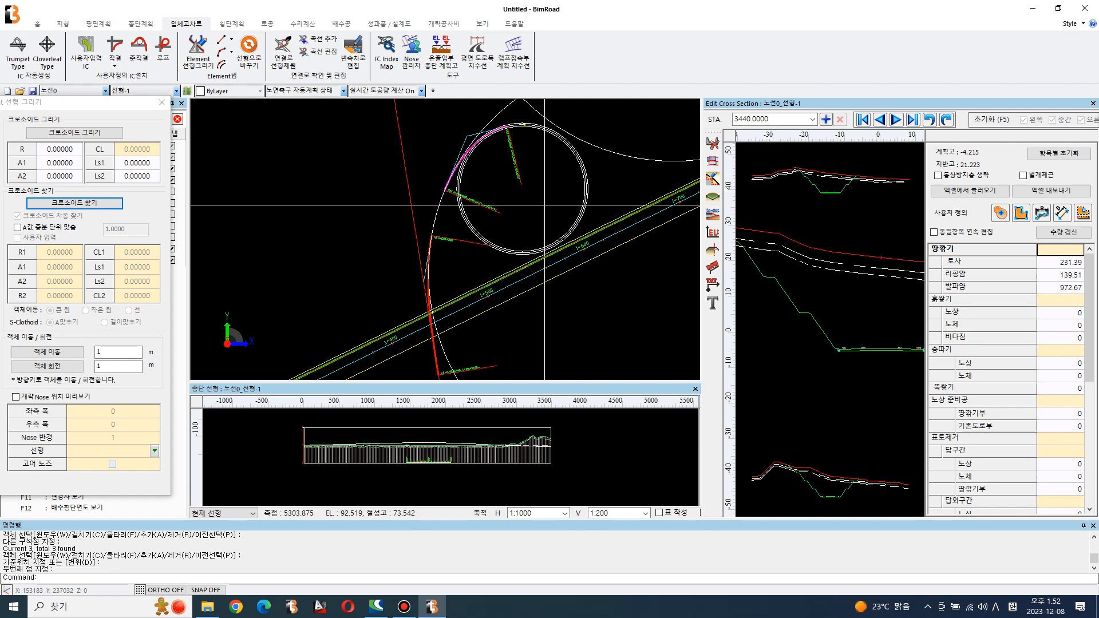
# Move the upper radius 200 circle slightly upward, away from the offset alignment line
pyautogui.scroll(-4, 544, 217)
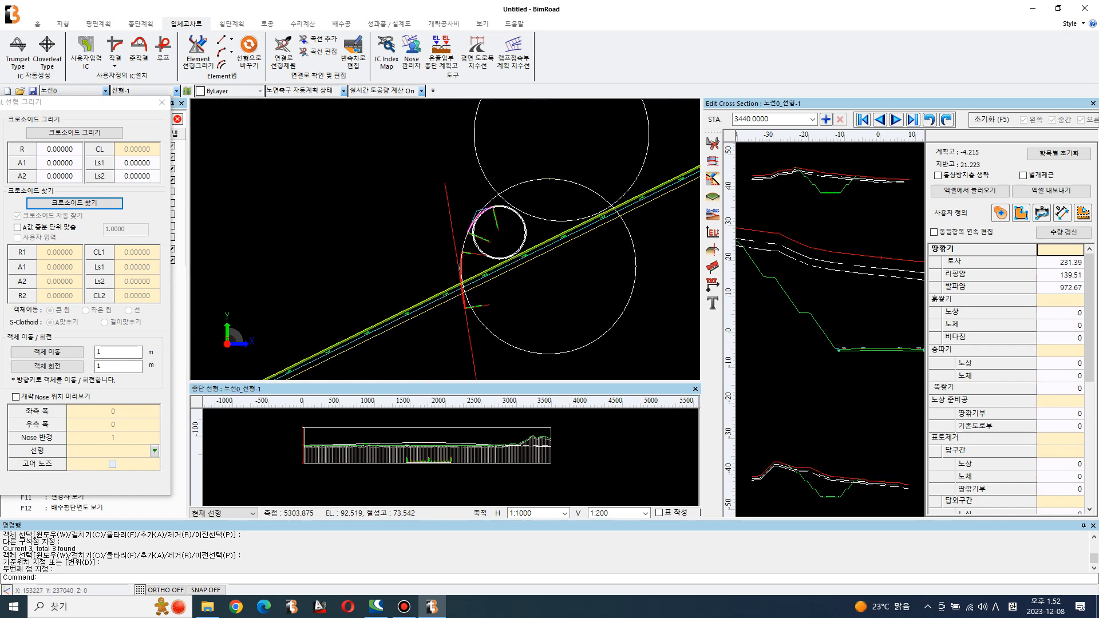
pyautogui.write('m')
pyautogui.press('Return')
pyautogui.click(633, 185)
pyautogui.press('Return')
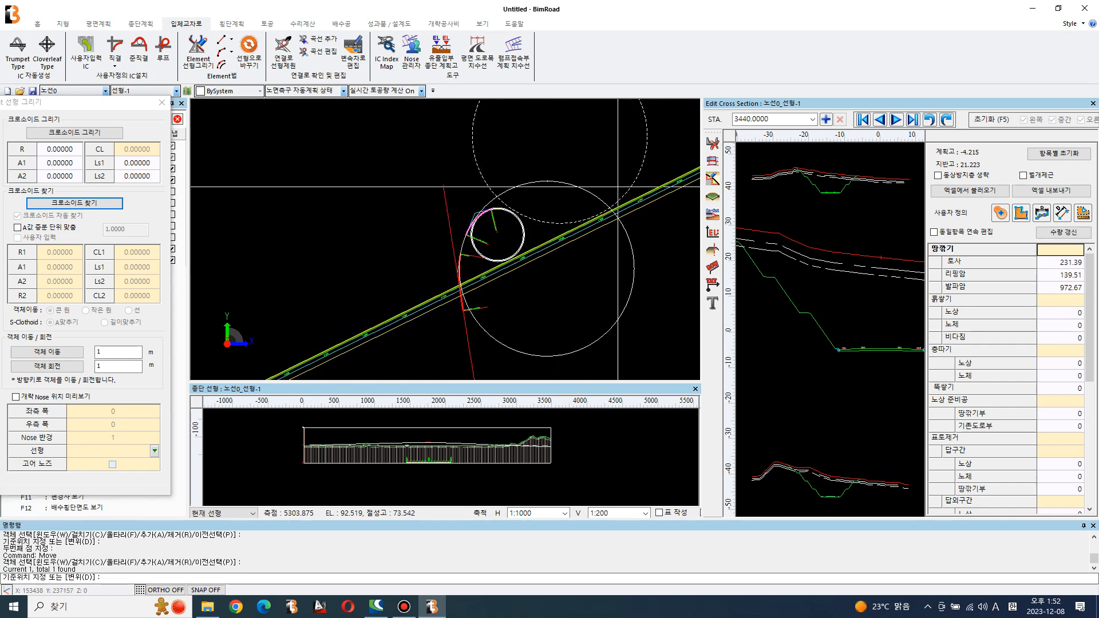
pyautogui.click(632, 185)
pyautogui.click(632, 178)
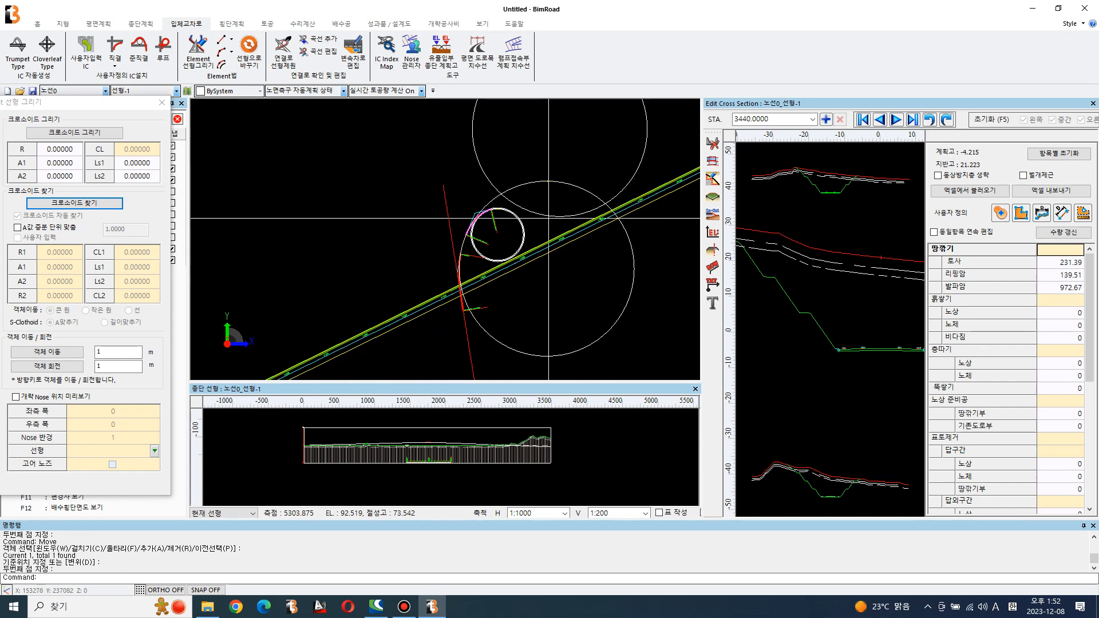
# Find the clothoid between the offset alignment line and the upper radius 200 circle and place it
pyautogui.moveTo(640, 201); pyautogui.dragTo(549, 252, button='middle')
pyautogui.click(74, 203)
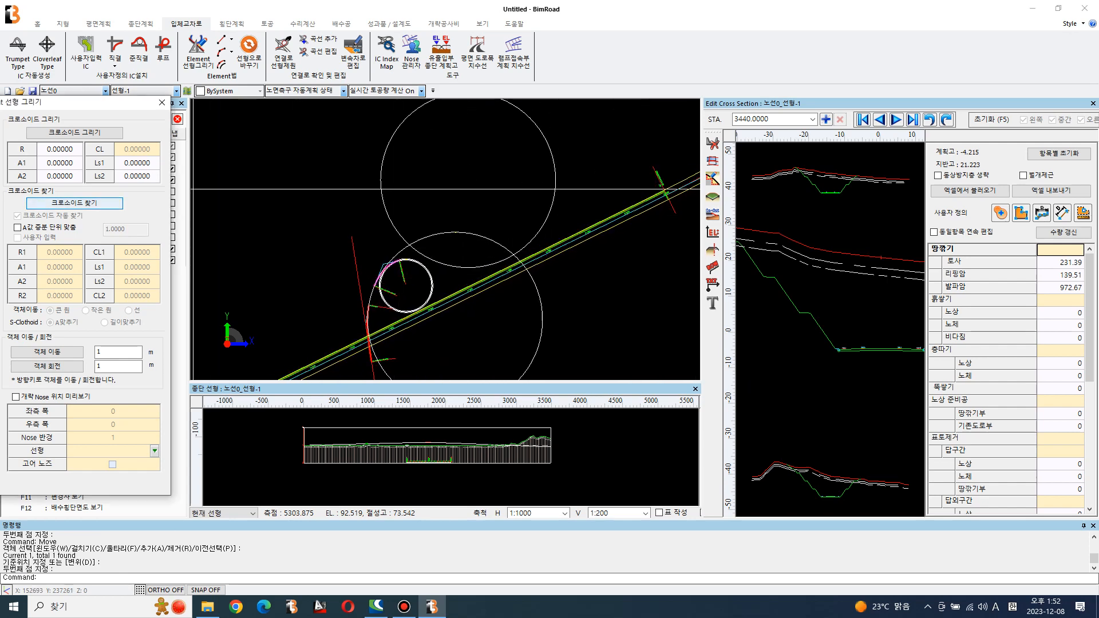
pyautogui.scroll(5, 594, 235)
pyautogui.click(624, 179)
pyautogui.scroll(-3, 654, 217)
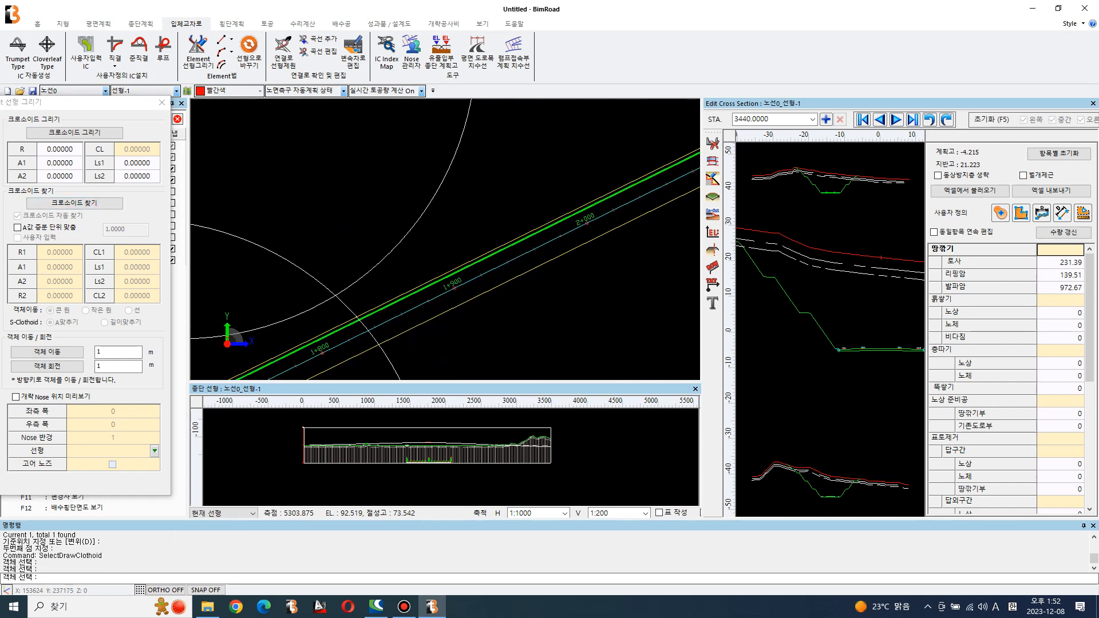
pyautogui.click(458, 273)
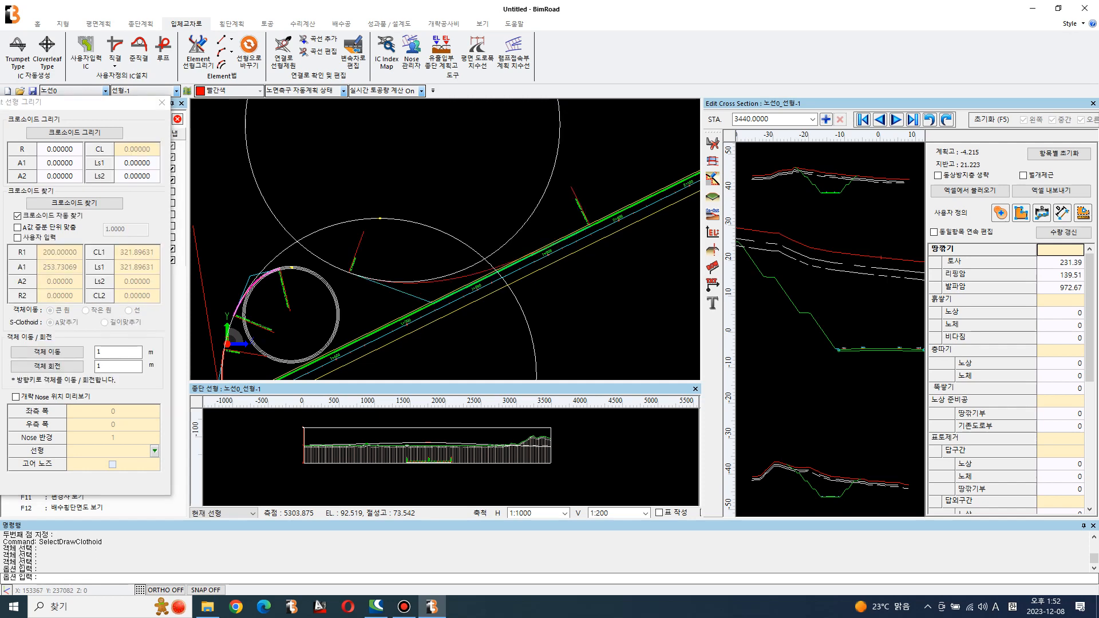
pyautogui.press('Return')
# Find the clothoids linking the upper radius 200 circle to the radius 60 circle
pyautogui.scroll(7, 289, 272)
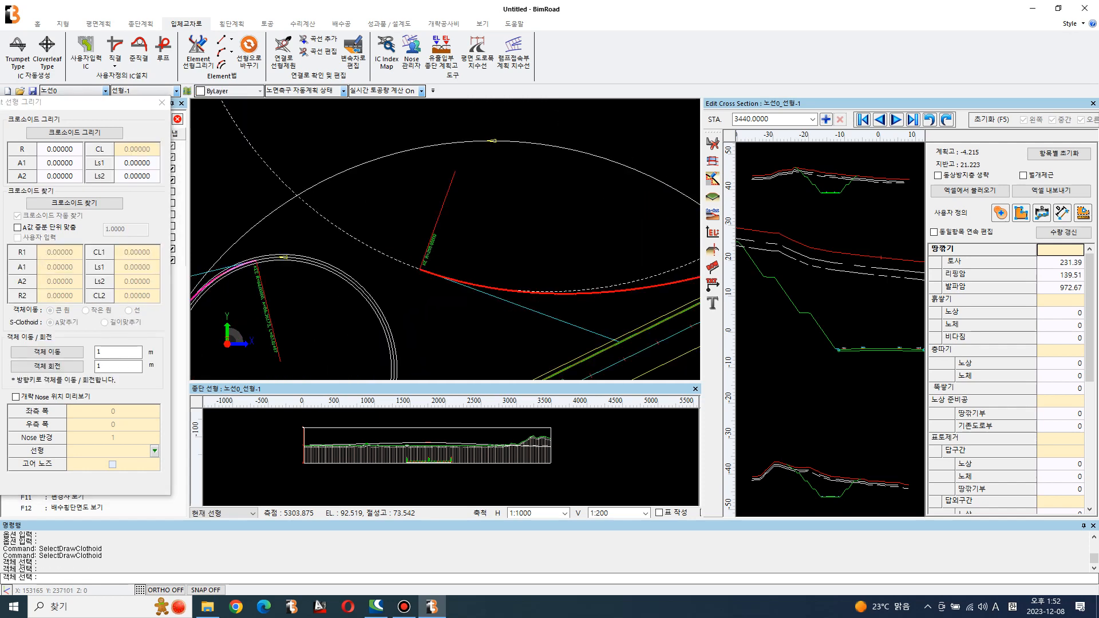
pyautogui.click(388, 258)
pyautogui.scroll(-7, 388, 260)
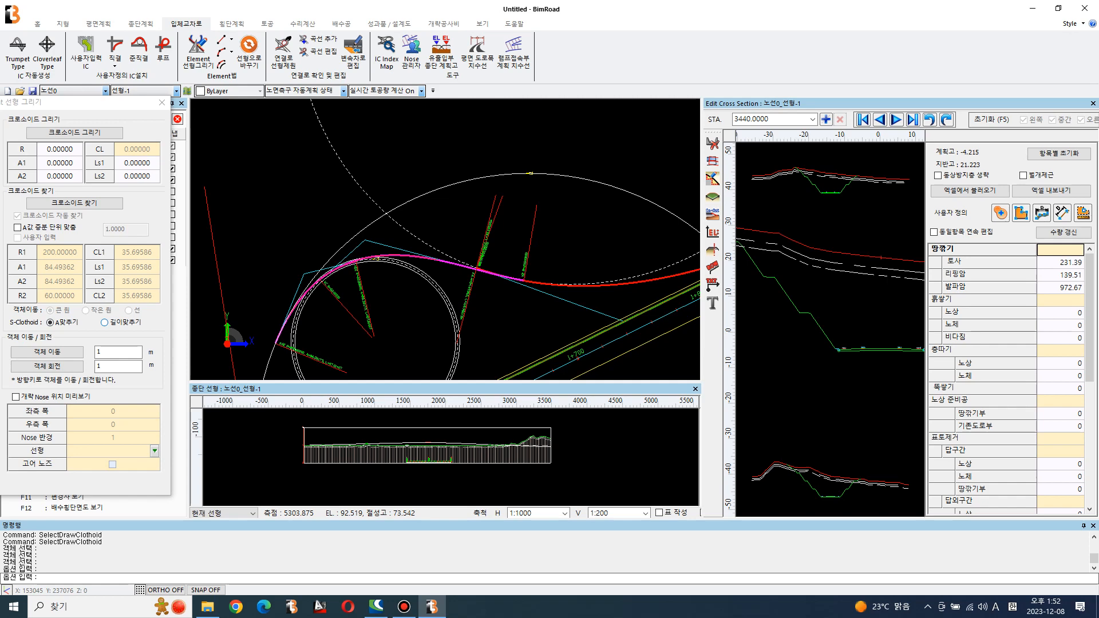
# Match the S-clothoid between the R200 circle and the R60 loop circle by length (길이맞추기)
pyautogui.click(108, 322)
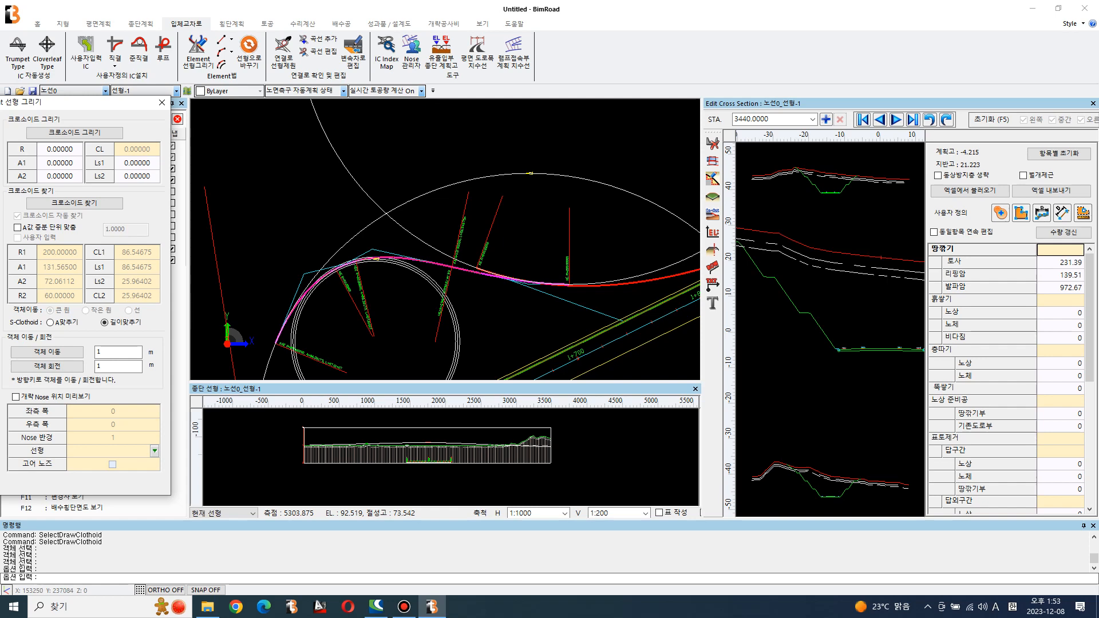
pyautogui.scroll(-5, 472, 296)
pyautogui.press('Escape')
pyautogui.moveTo(439, 307); pyautogui.dragTo(438, 308, button='middle')
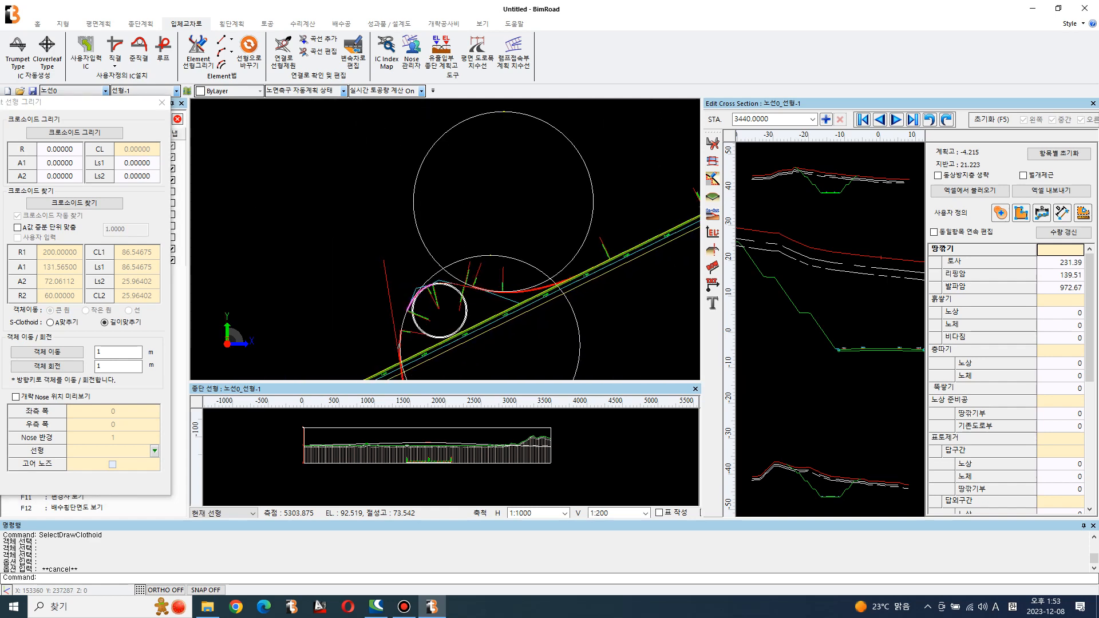
pyautogui.write('m')
pyautogui.press('space')
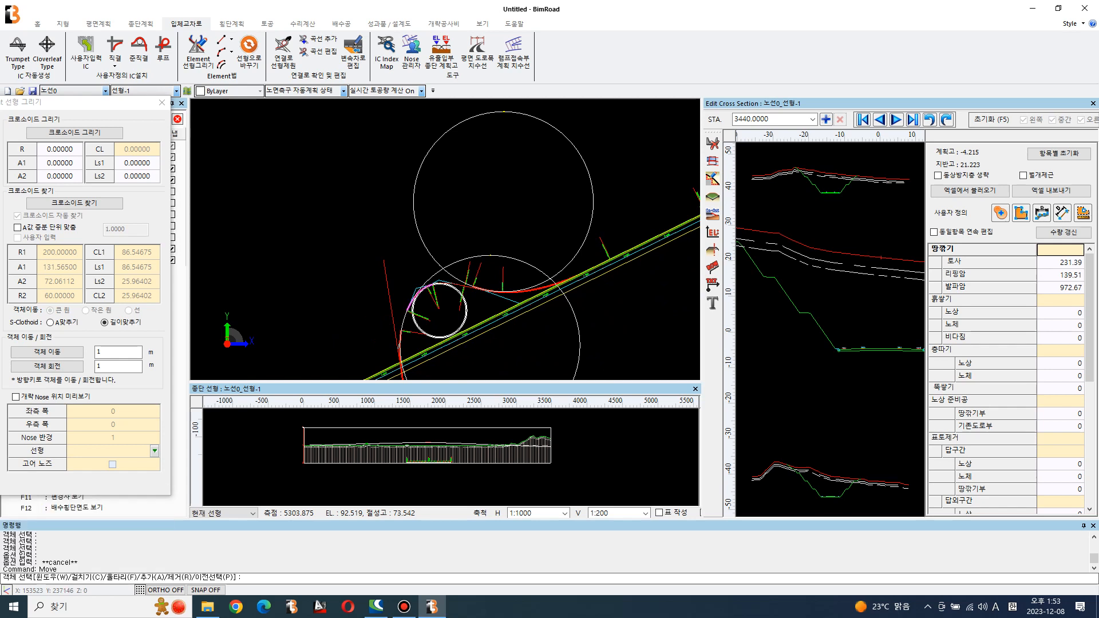
pyautogui.press('space')
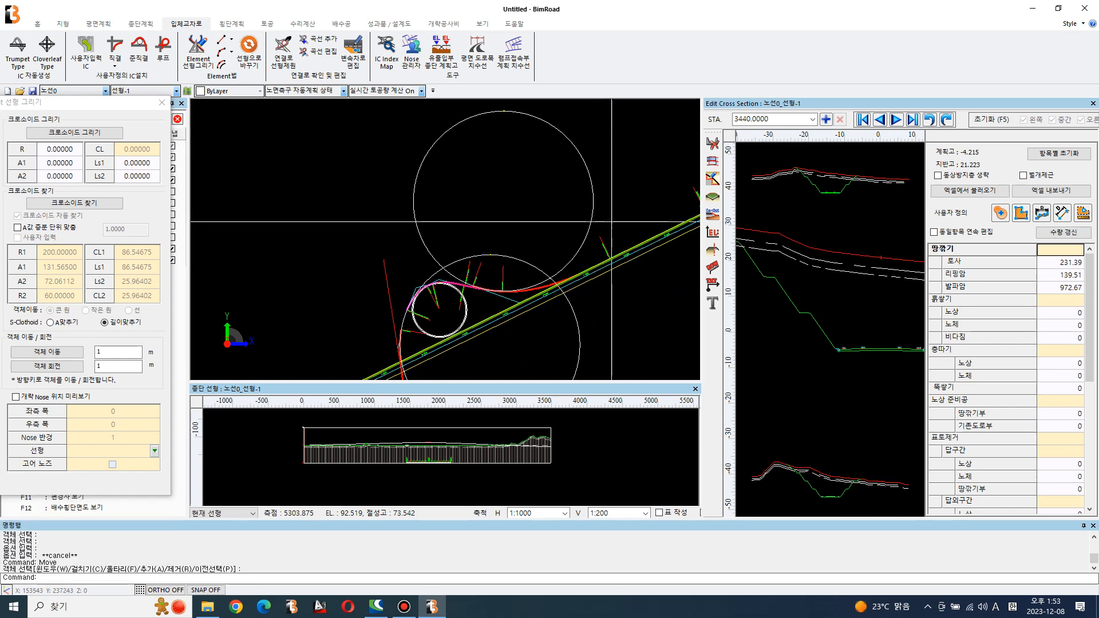
pyautogui.press('space')
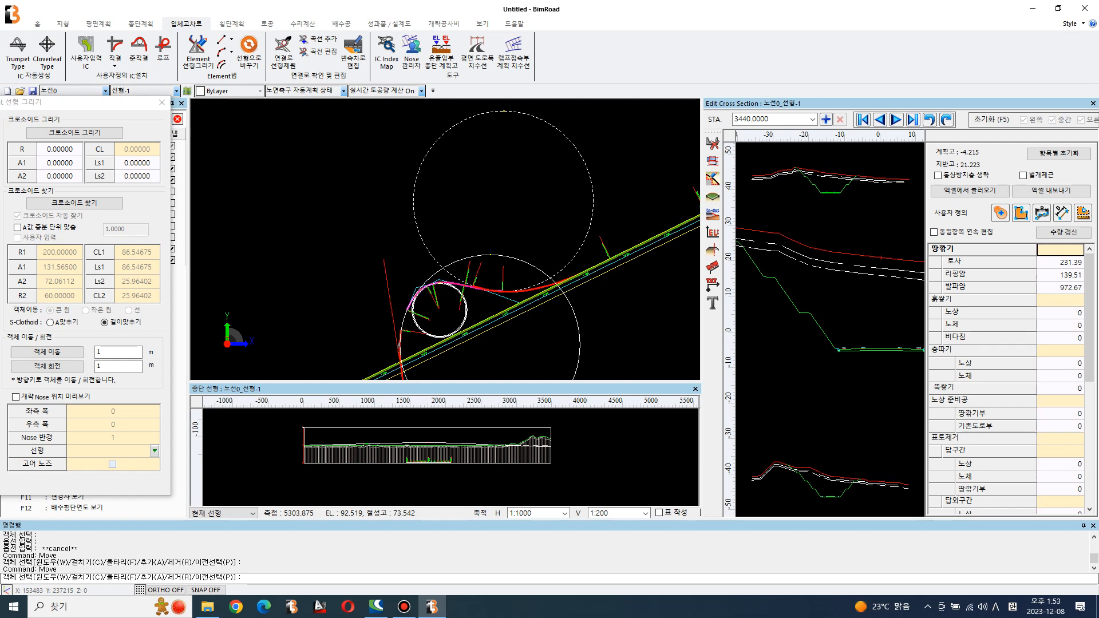
pyautogui.press('space')
pyautogui.click(586, 237)
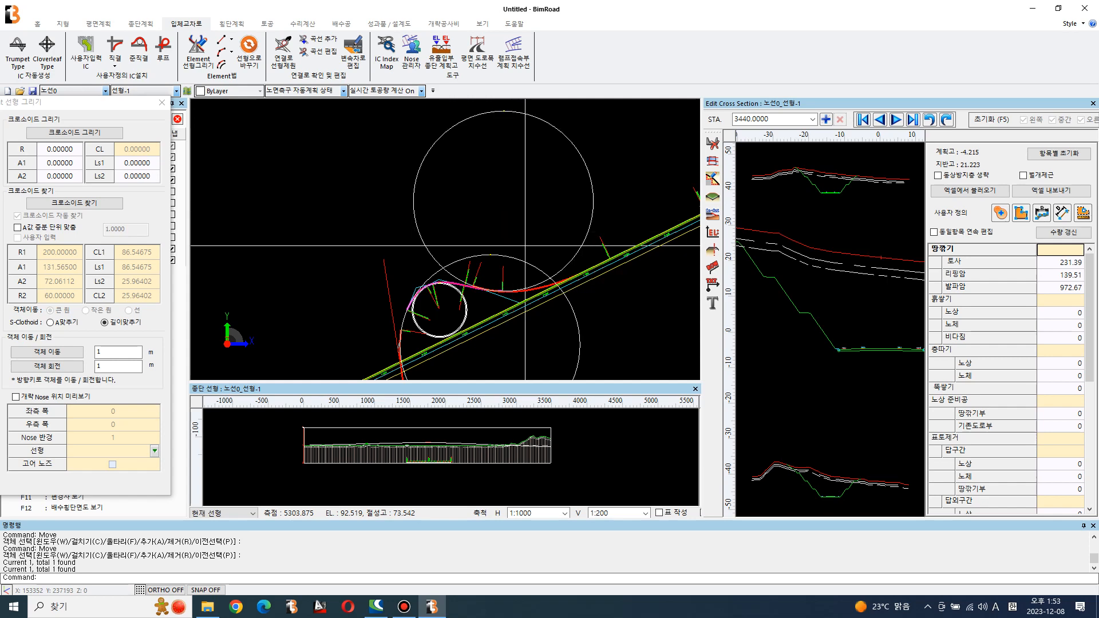
# Move the R200 circle above the ramp a short distance down and to the left
pyautogui.press('space')
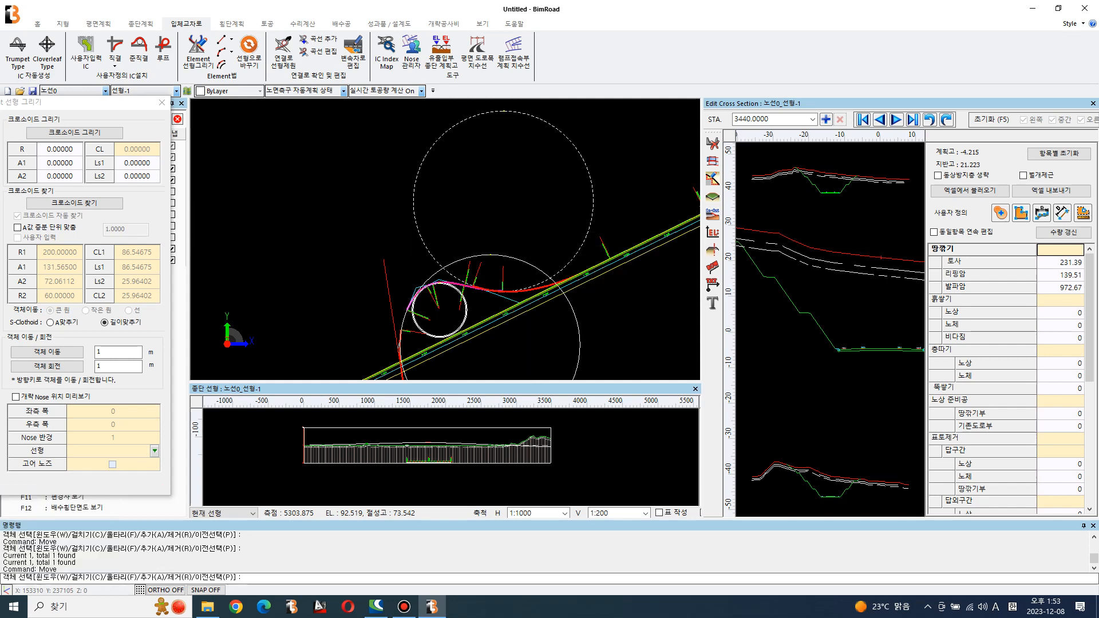
pyautogui.scroll(7, 495, 292)
pyautogui.press('space')
pyautogui.click(501, 246)
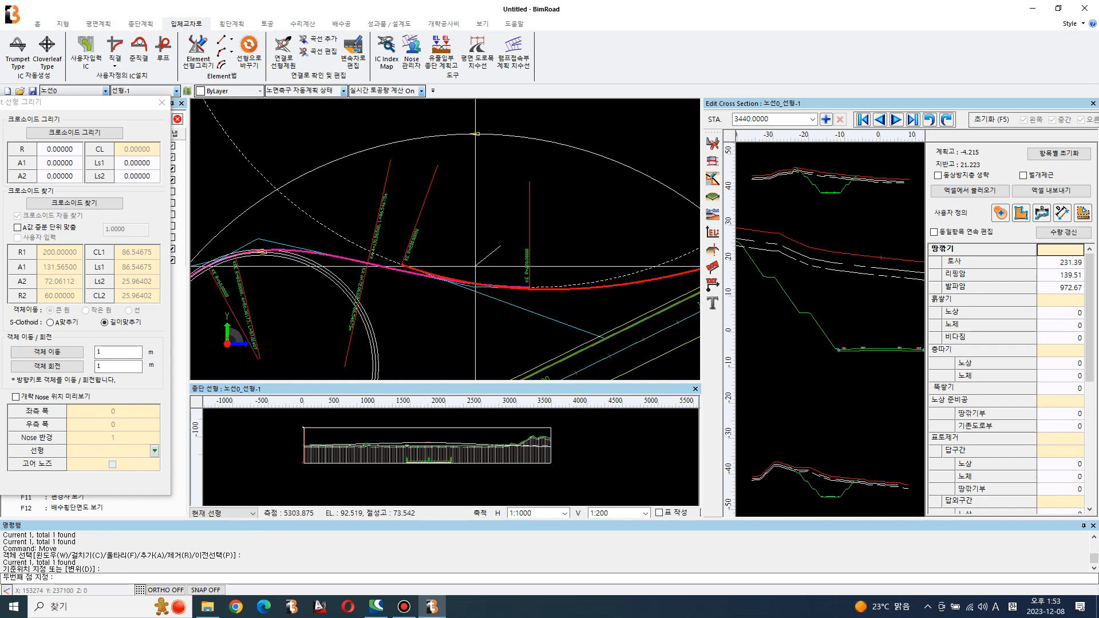
pyautogui.click(475, 268)
# Move the R200 circle again, shifting it a short distance to the right
pyautogui.moveTo(494, 293); pyautogui.dragTo(473, 283, button='middle')
pyautogui.scroll(-1, 263, 179)
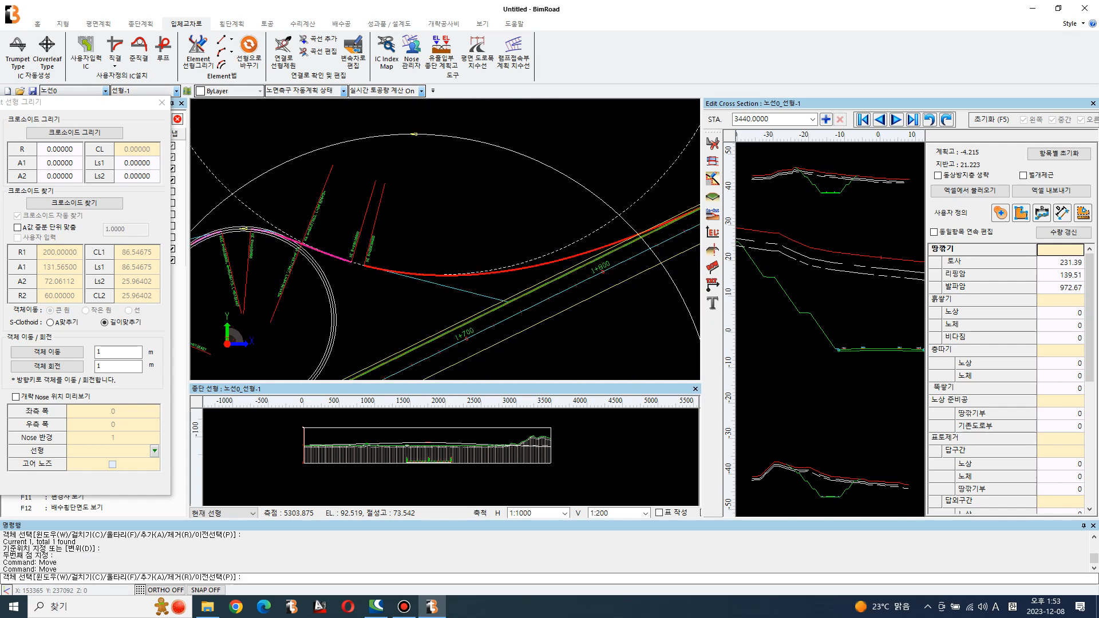
pyautogui.rightClick(550, 253)
pyautogui.click(497, 248)
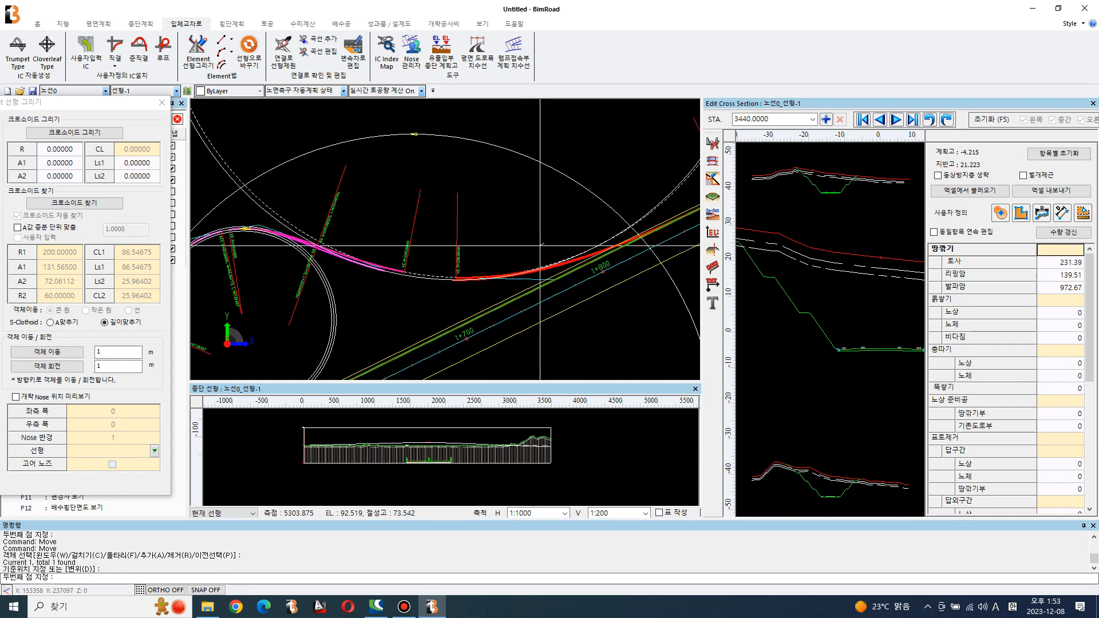
pyautogui.click(540, 246)
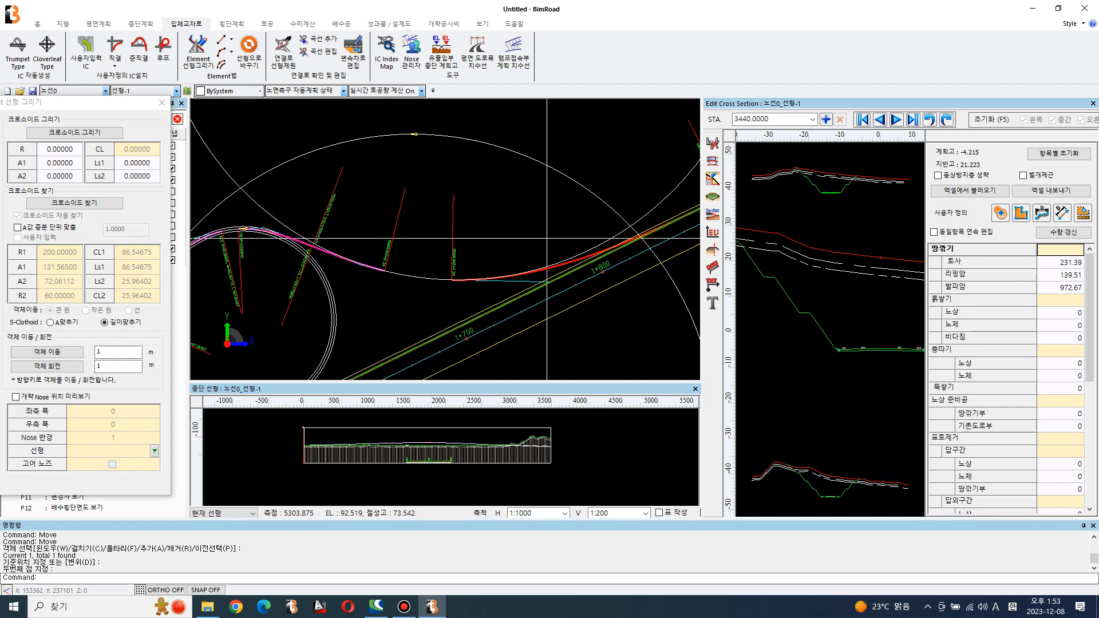
# Examine how the clothoids join the R200 circle, the loop circles and the ramp beside the main road
pyautogui.click(38, 24)
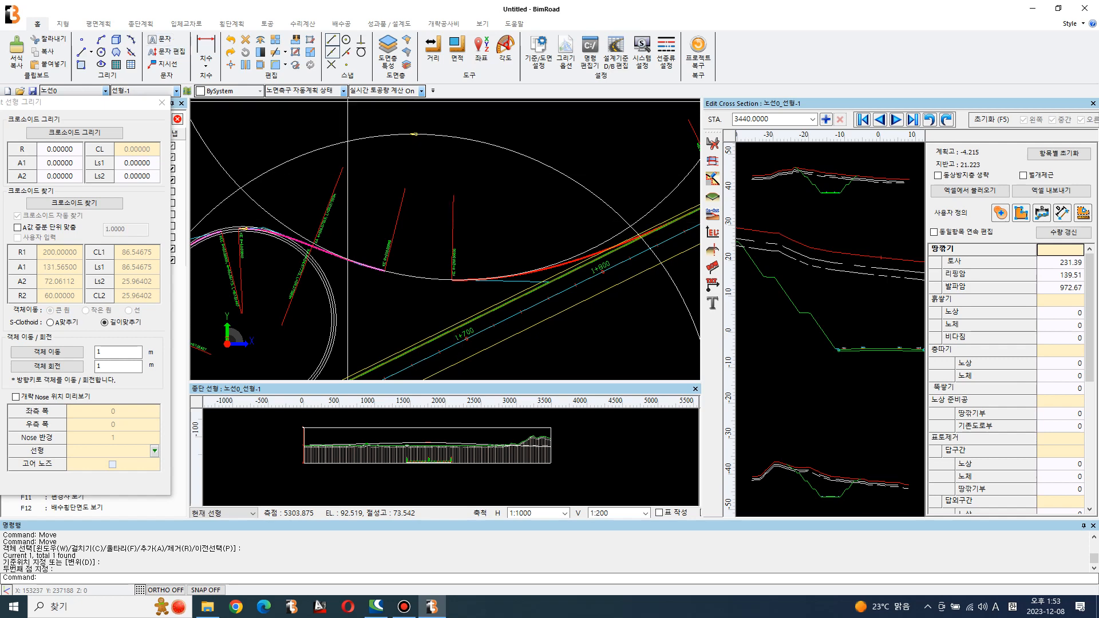
pyautogui.click(186, 23)
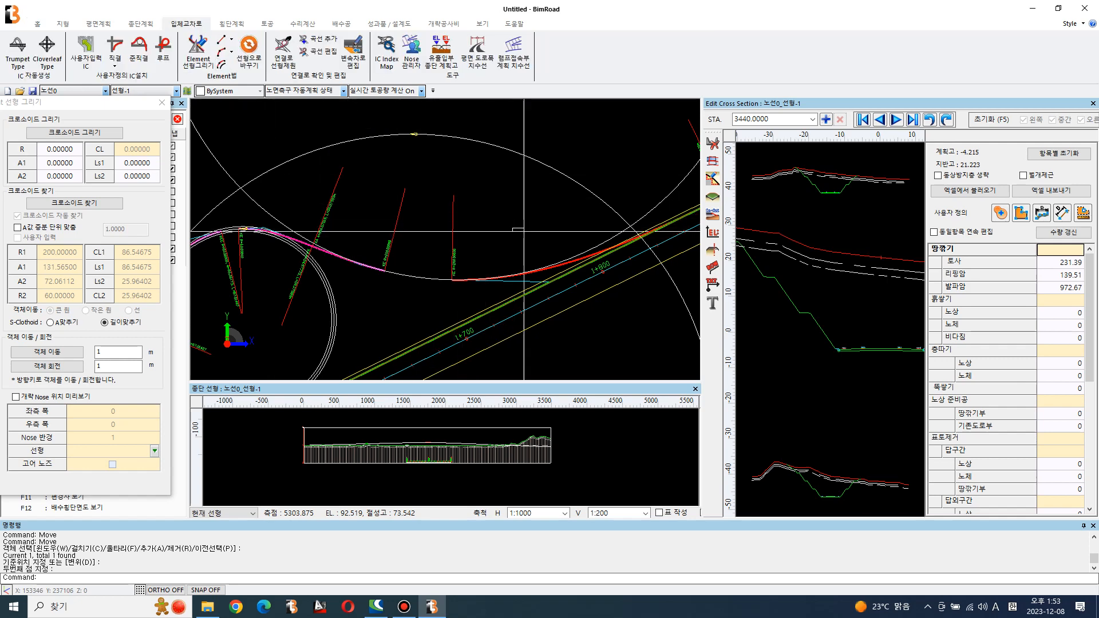
pyautogui.moveTo(405, 251); pyautogui.dragTo(518, 235, button='middle')
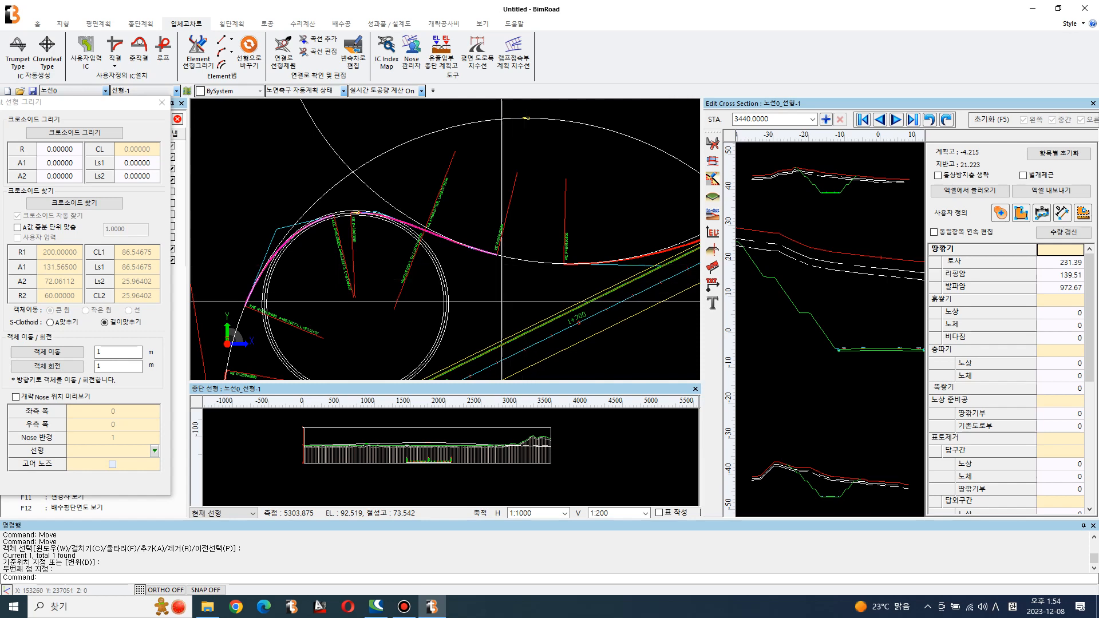
pyautogui.moveTo(502, 246); pyautogui.dragTo(558, 161, button='middle')
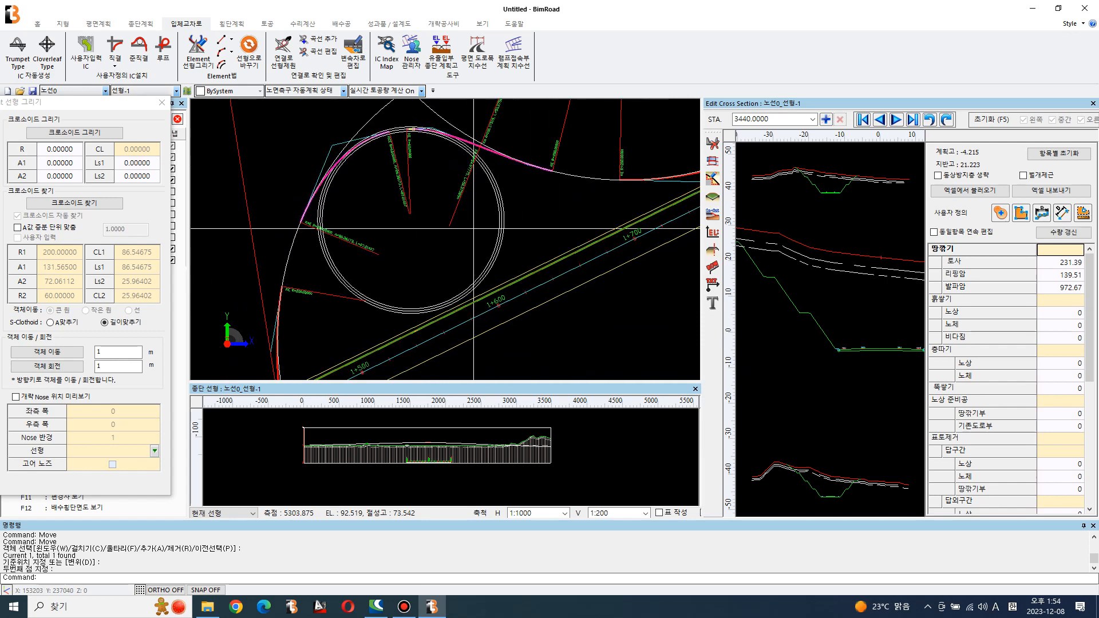
pyautogui.scroll(-1, 514, 228)
pyautogui.scroll(1, 443, 156)
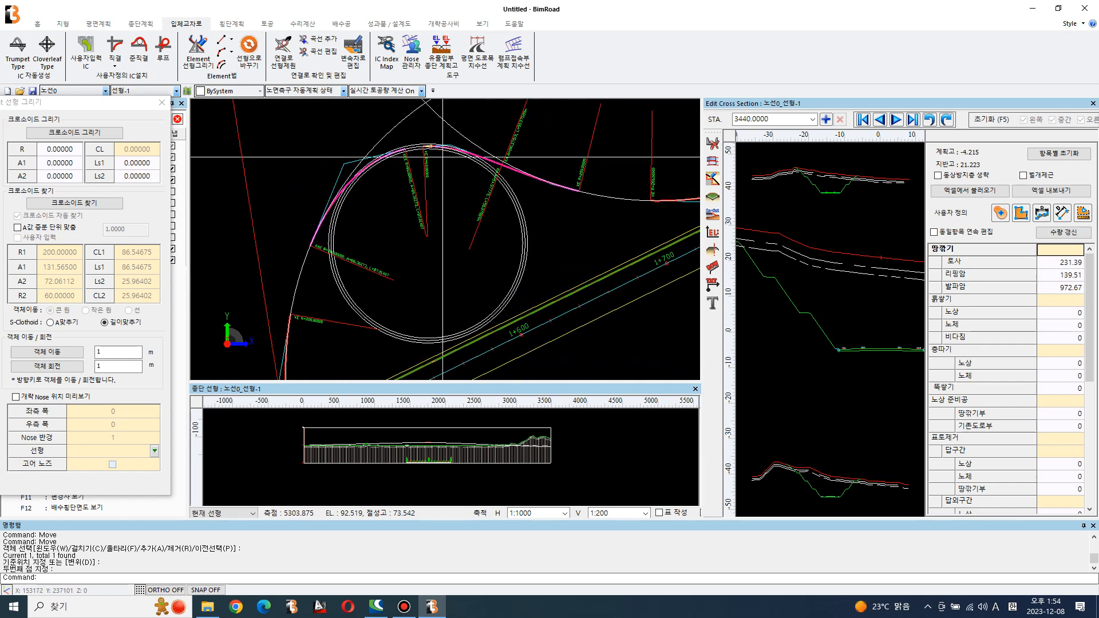
pyautogui.scroll(1, 470, 151)
pyautogui.scroll(-1, 476, 278)
pyautogui.moveTo(476, 281); pyautogui.dragTo(522, 198, button='middle')
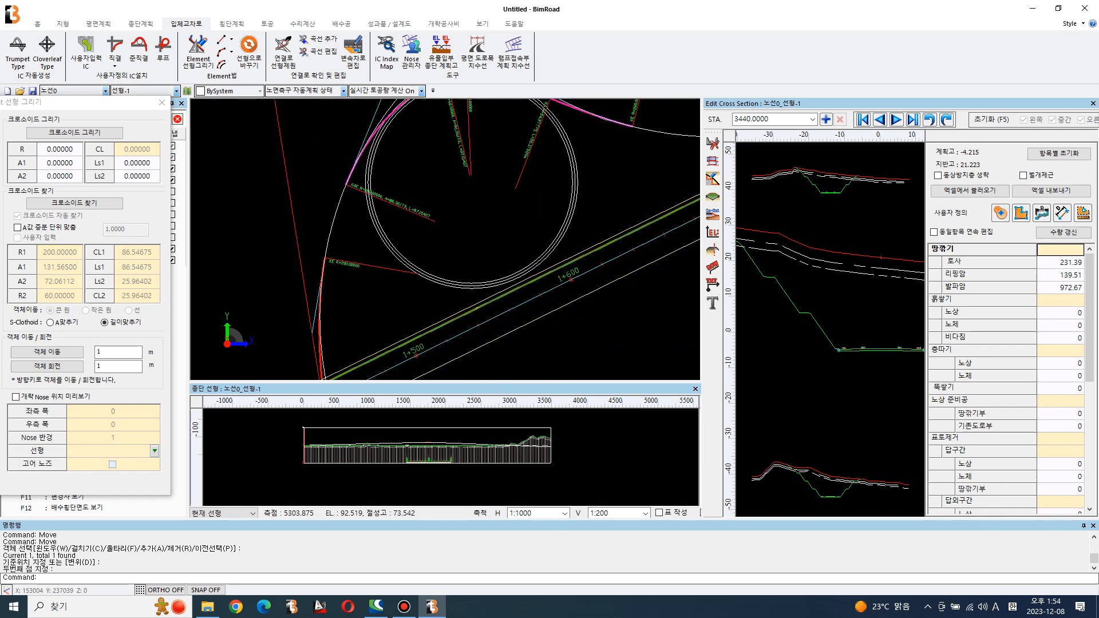
pyautogui.click(74, 203)
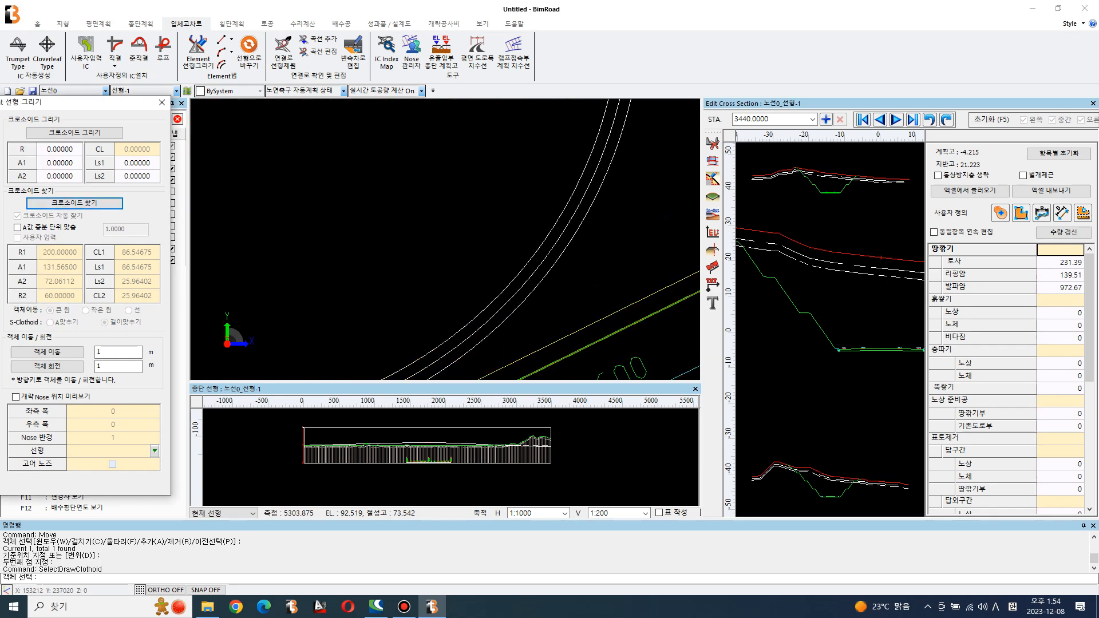
pyautogui.scroll(-3, 578, 194)
pyautogui.rightClick(576, 199)
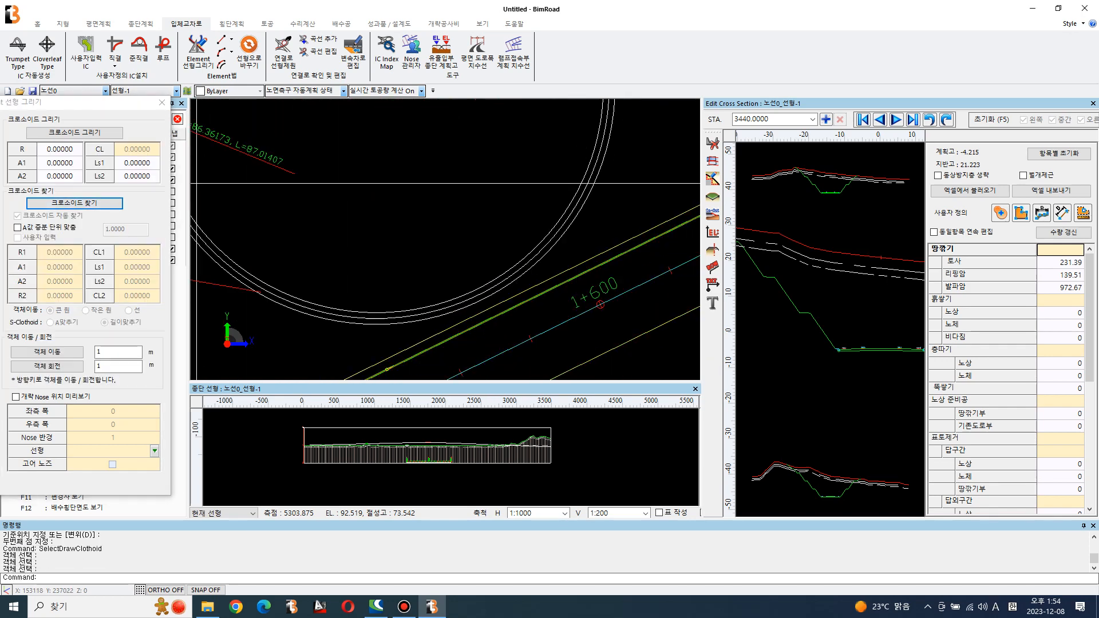
# Find and create the clothoid connecting the innermost loop circle (R58.5) to the main road's edge line
pyautogui.click(74, 203)
pyautogui.scroll(7, 578, 197)
pyautogui.click(546, 210)
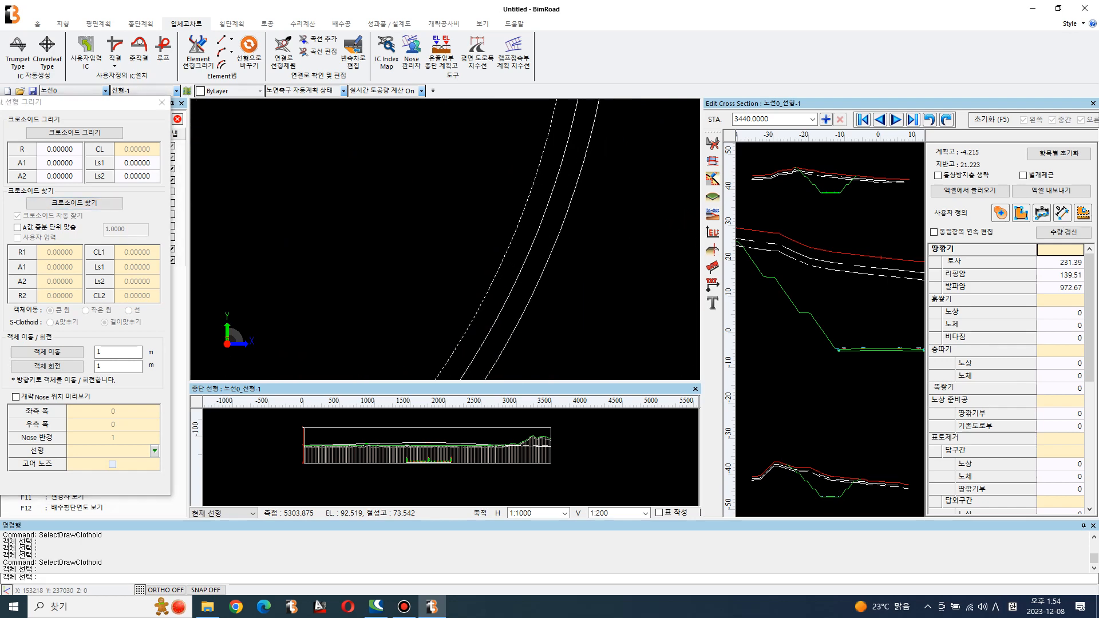
pyautogui.scroll(-6, 561, 223)
pyautogui.scroll(-6, 604, 228)
pyautogui.scroll(3, 478, 321)
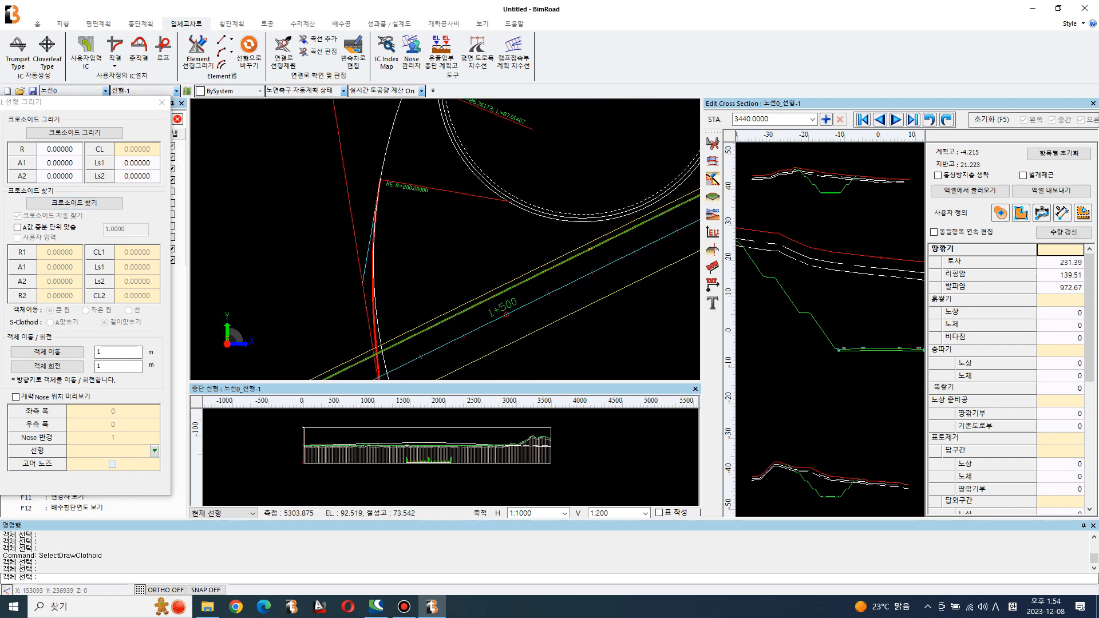
pyautogui.click(590, 250)
pyautogui.scroll(-6, 590, 249)
pyautogui.scroll(3, 669, 225)
pyautogui.moveTo(668, 224); pyautogui.dragTo(673, 275, button='middle')
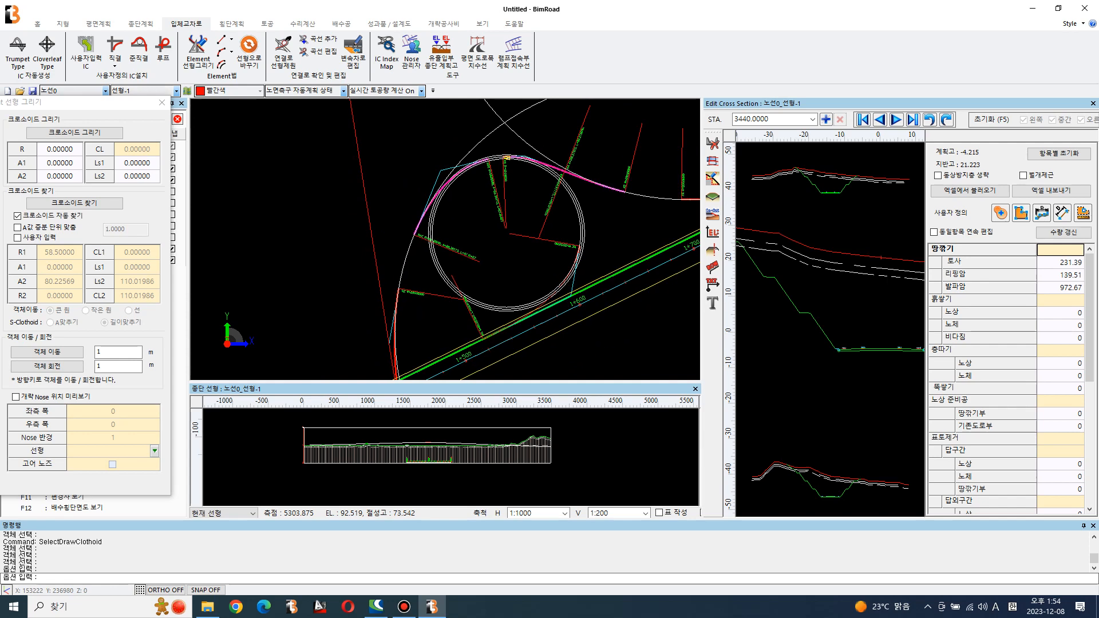
pyautogui.press('Return')
pyautogui.scroll(3, 567, 200)
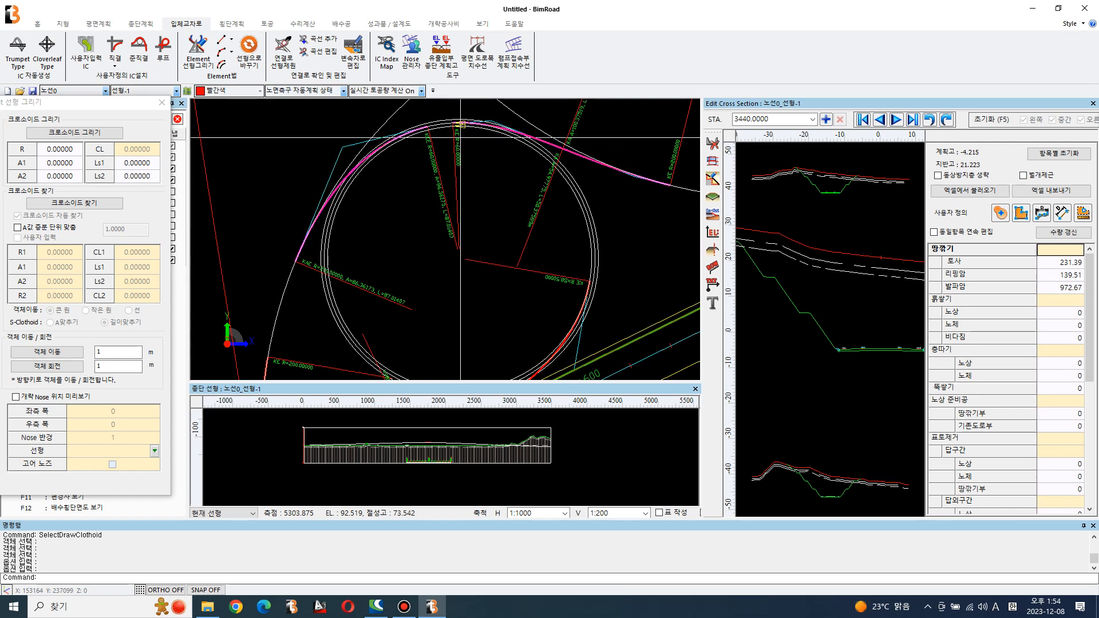
pyautogui.click(222, 52)
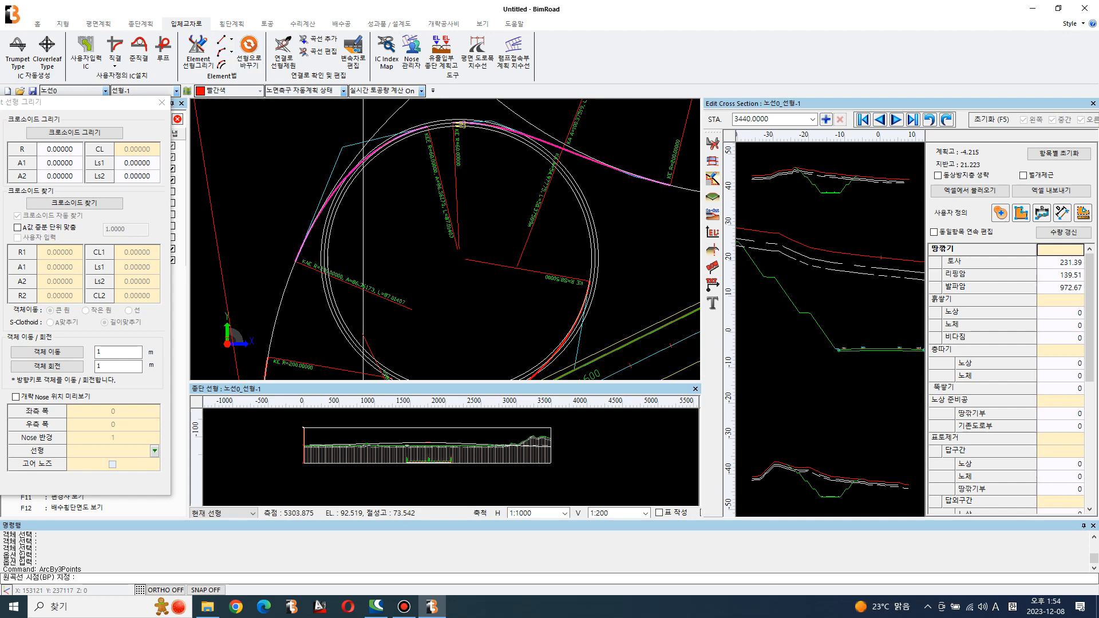
pyautogui.scroll(5, 439, 121)
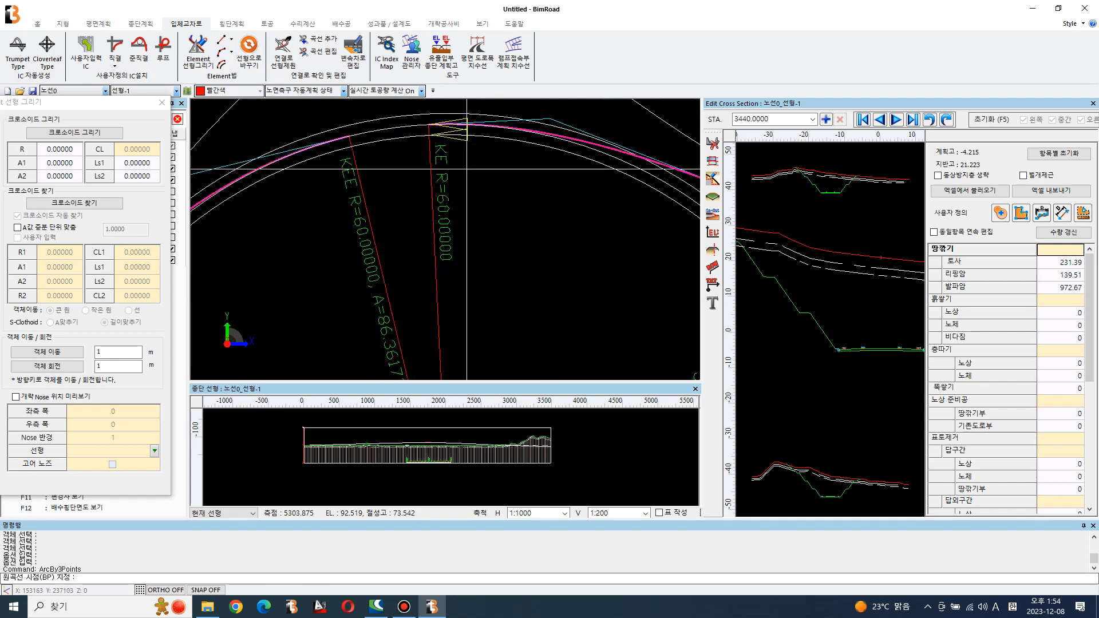
pyautogui.moveTo(509, 175); pyautogui.dragTo(417, 266, button='middle')
pyautogui.scroll(-3, 416, 265)
pyautogui.scroll(3, 414, 236)
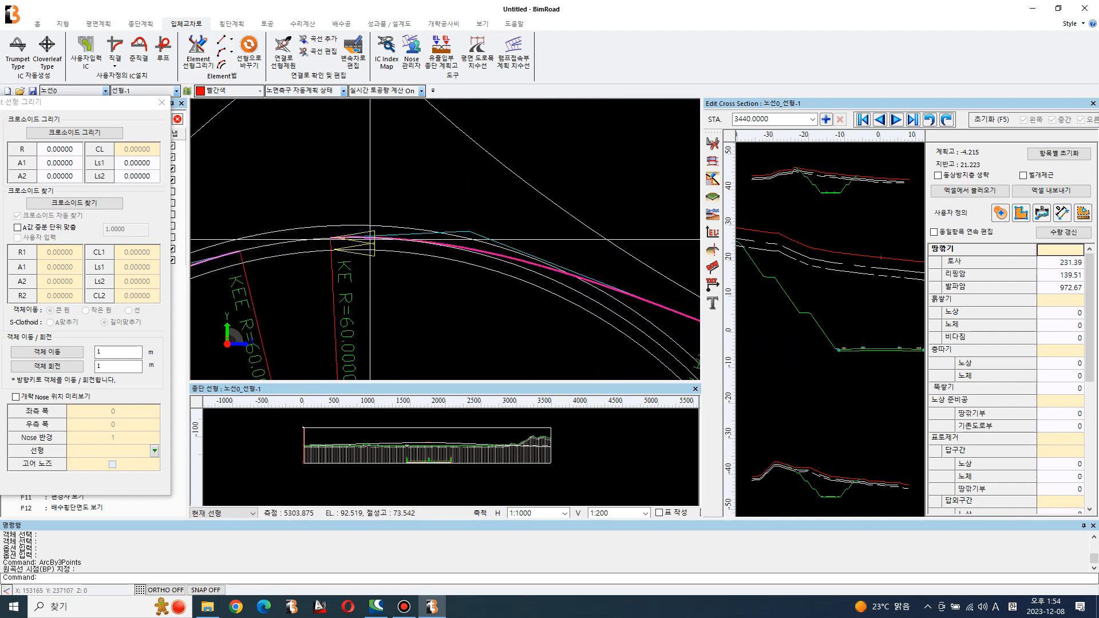
pyautogui.press('Escape')
# Erase the S-clothoid between the R60 loop circle and the R200 circle
pyautogui.scroll(-3, 321, 281)
pyautogui.write('e')
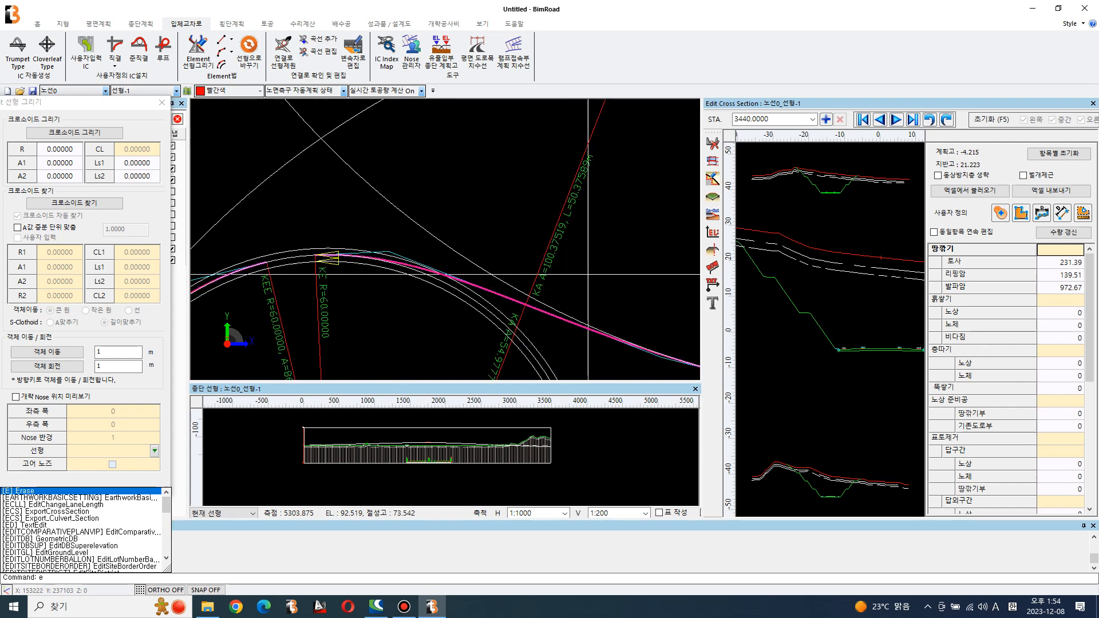
pyautogui.press('Return')
pyautogui.click(588, 267)
pyautogui.click(558, 237)
pyautogui.scroll(-4, 511, 240)
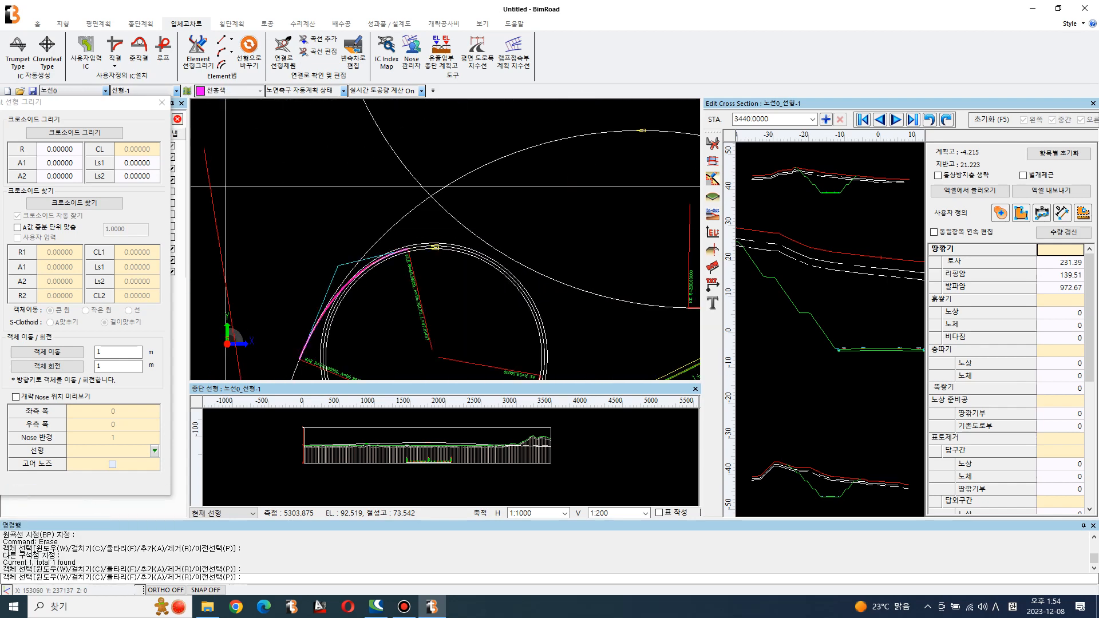
pyautogui.press('Return')
# Find and create a length-matched S-clothoid between the R200 circle and the outermost loop circle (R61.5)
pyautogui.click(75, 203)
pyautogui.scroll(-3, 497, 276)
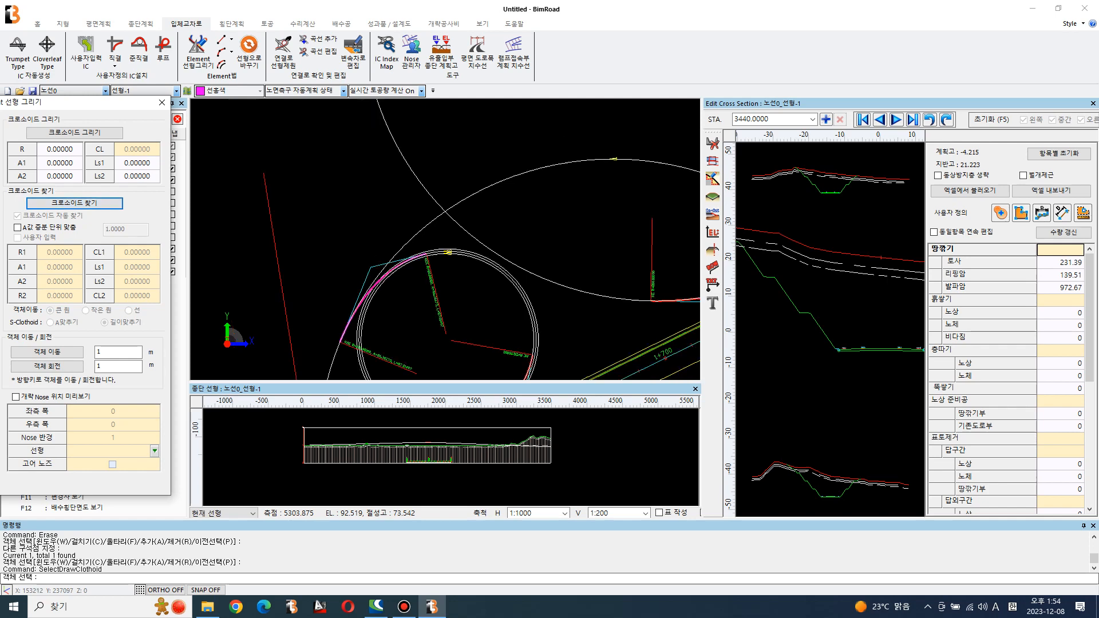
pyautogui.click(497, 264)
pyautogui.scroll(9, 453, 265)
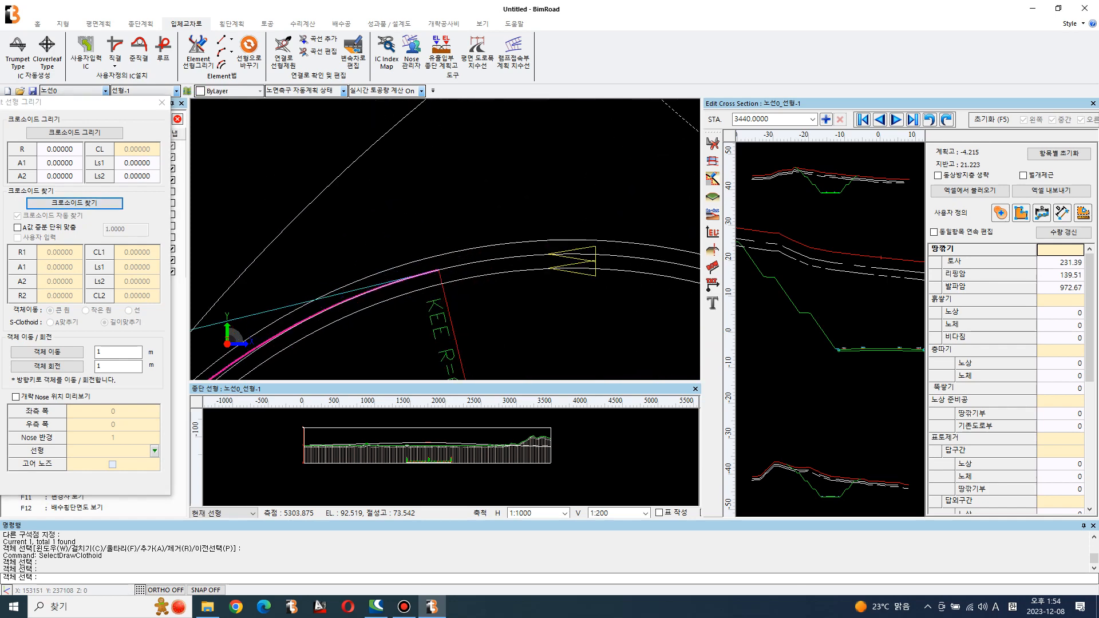
pyautogui.click(417, 260)
pyautogui.scroll(-5, 410, 243)
pyautogui.moveTo(410, 244); pyautogui.dragTo(349, 188, button='middle')
pyautogui.scroll(-2, 410, 261)
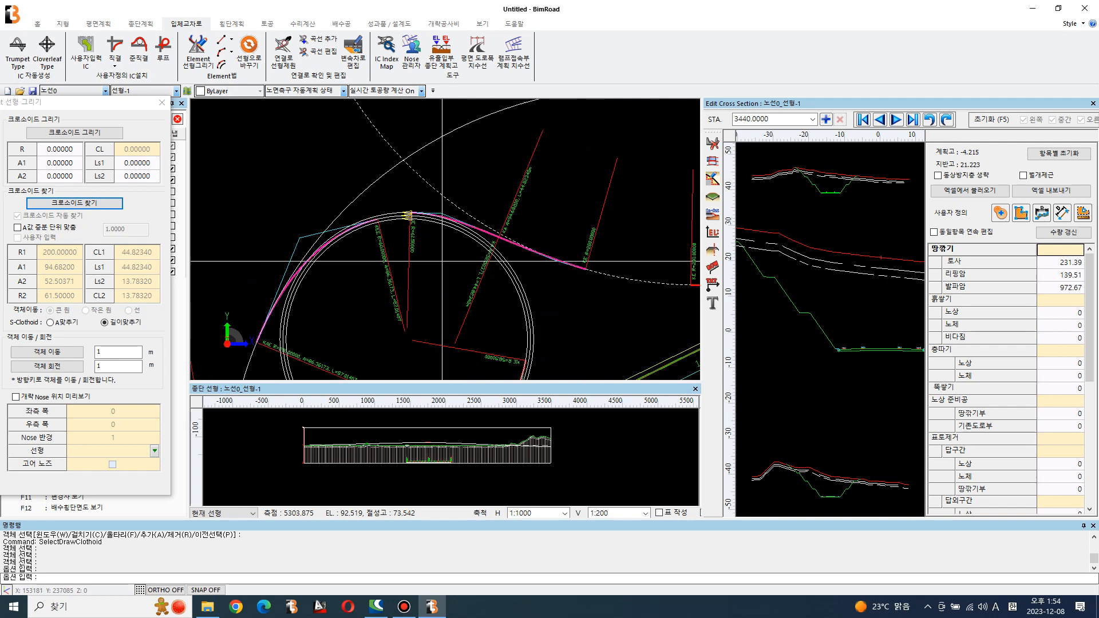
pyautogui.press('Return')
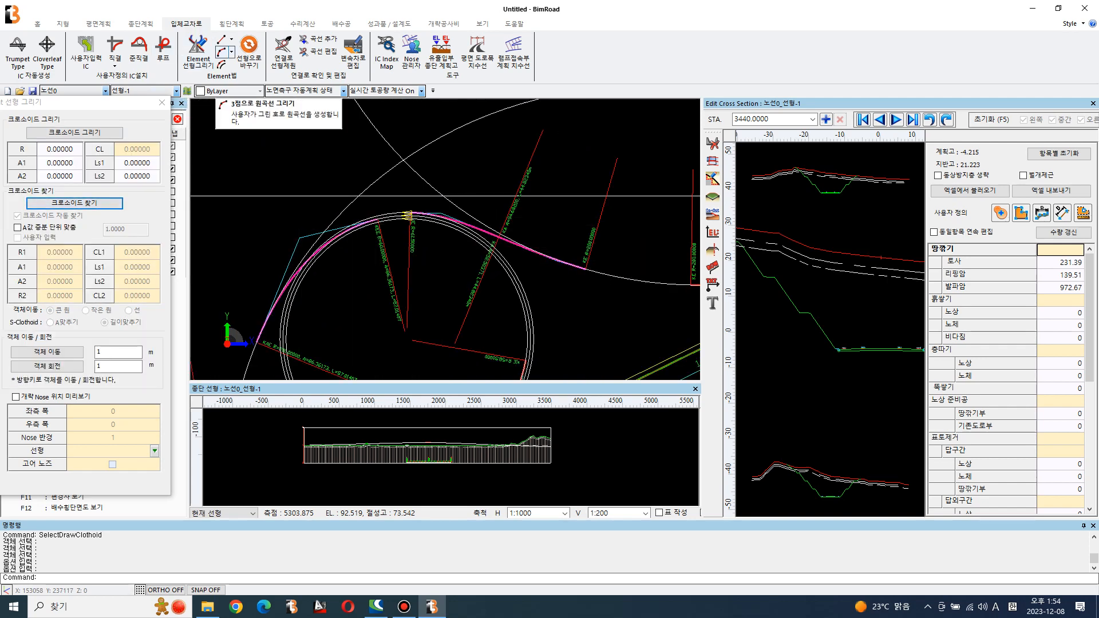
# Draw a three-point arc along the innermost loop circle (R58.5), from its intersection with the outer S-clothoid's radius line to the main-road clothoid's endpoint
pyautogui.click(221, 52)
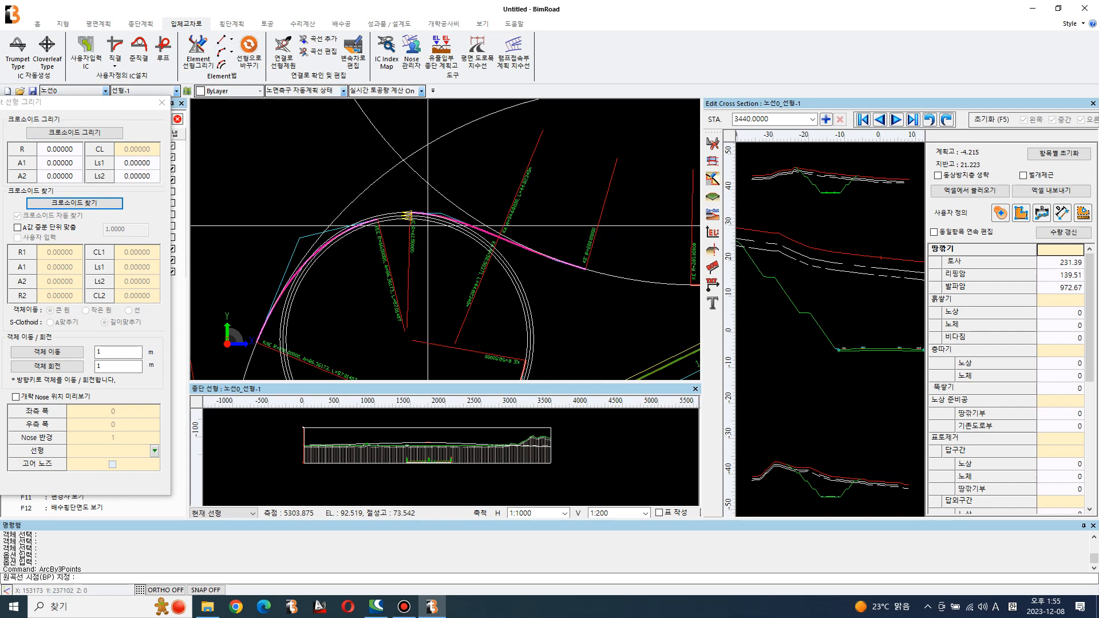
pyautogui.scroll(3, 391, 183)
pyautogui.scroll(4, 388, 188)
pyautogui.keyDown('shift'); pyautogui.rightClick(405, 238); pyautogui.keyUp('shift')
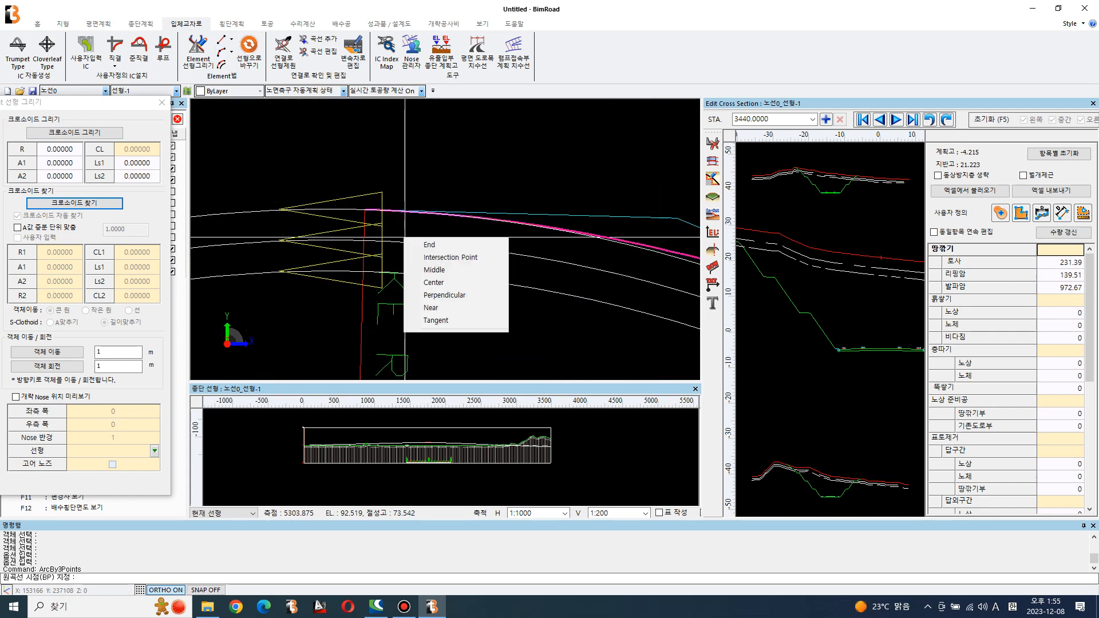
pyautogui.click(423, 257)
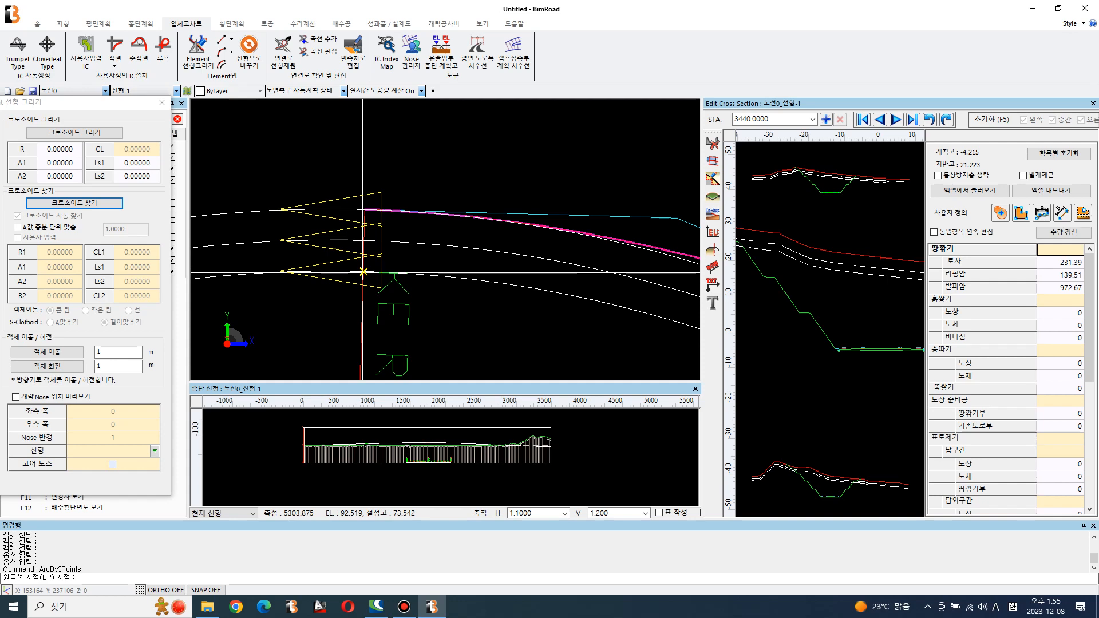
pyautogui.scroll(-4, 363, 273)
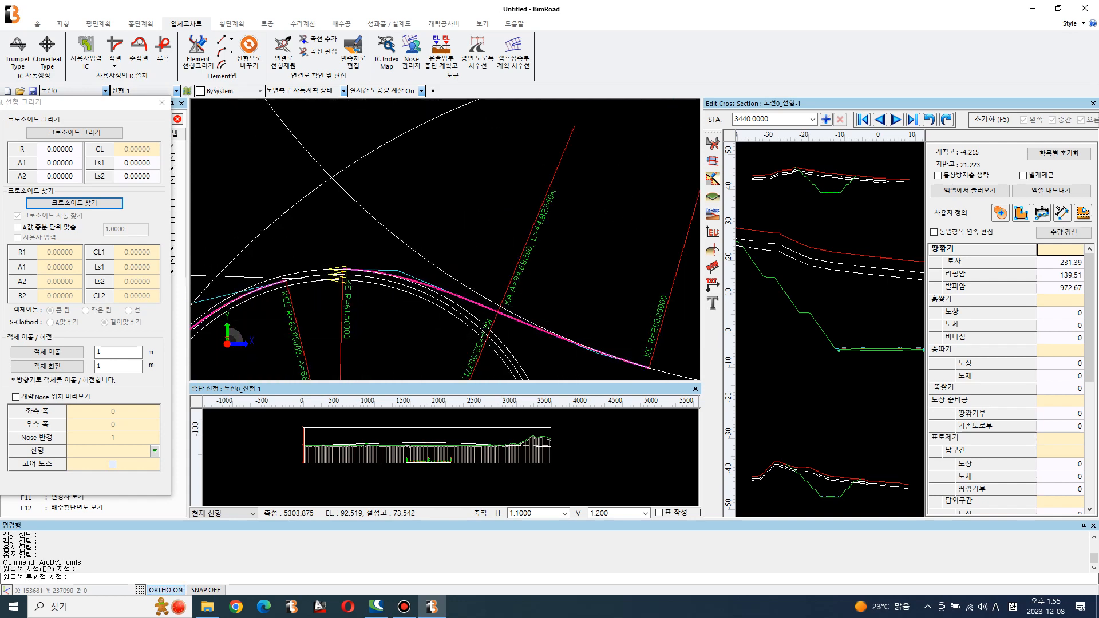
pyautogui.press('F8')
pyautogui.keyDown('shift'); pyautogui.rightClick(444, 340); pyautogui.keyUp('shift')
pyautogui.click(470, 409)
pyautogui.scroll(3, 446, 338)
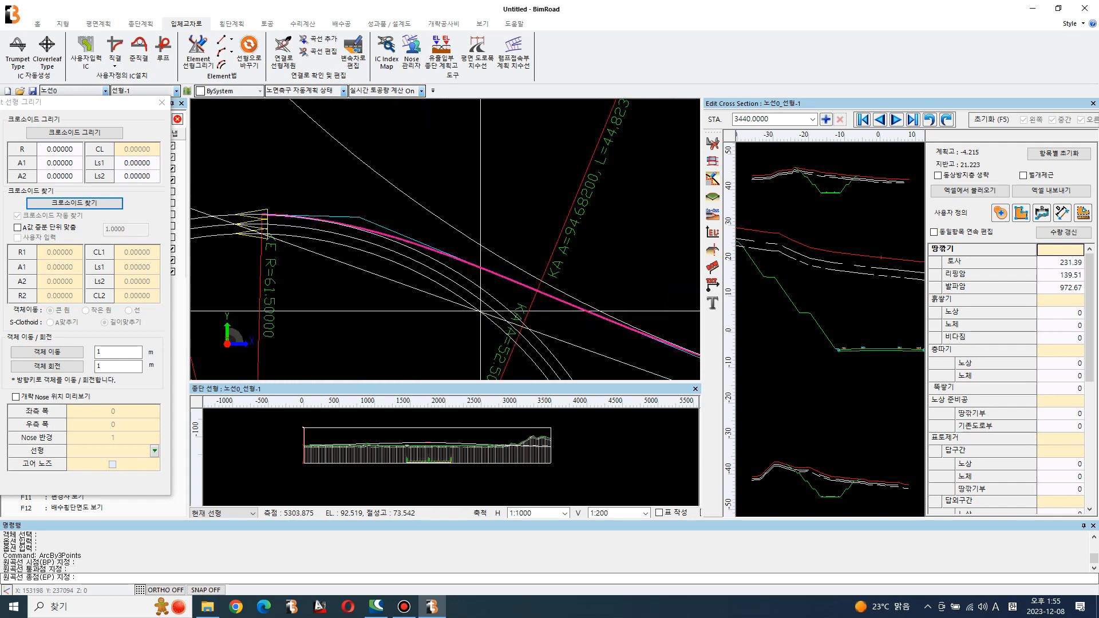
pyautogui.scroll(-8, 480, 311)
pyautogui.moveTo(480, 312); pyautogui.dragTo(512, 216, button='middle')
pyautogui.scroll(3, 533, 275)
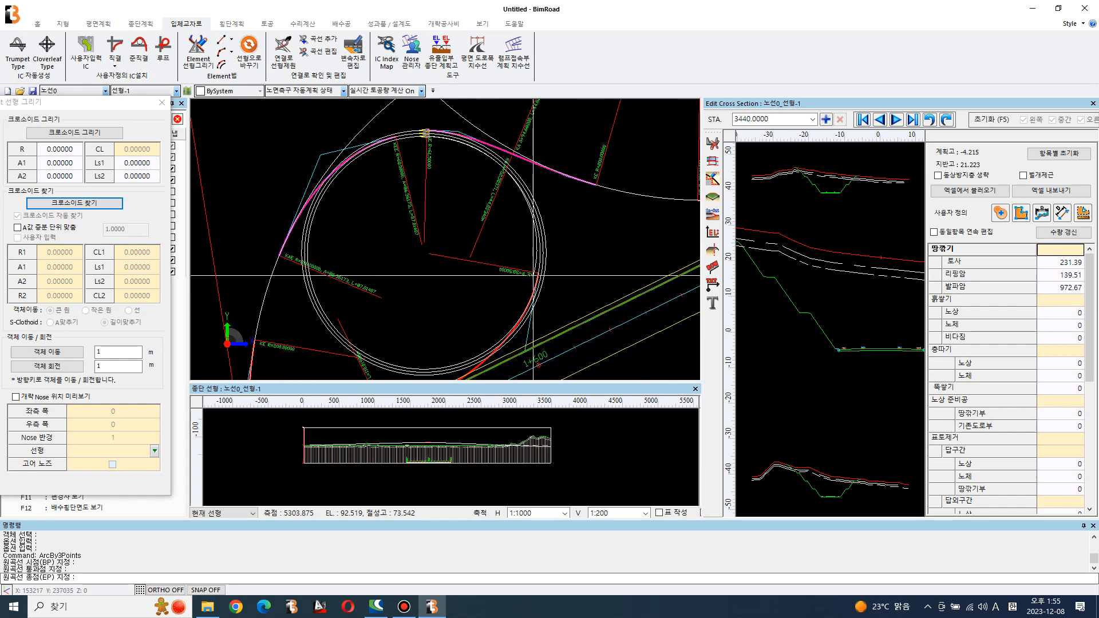
pyautogui.scroll(3, 533, 275)
pyautogui.keyDown('shift'); pyautogui.rightClick(533, 273); pyautogui.keyUp('shift')
pyautogui.click(549, 281)
pyautogui.scroll(2, 544, 271)
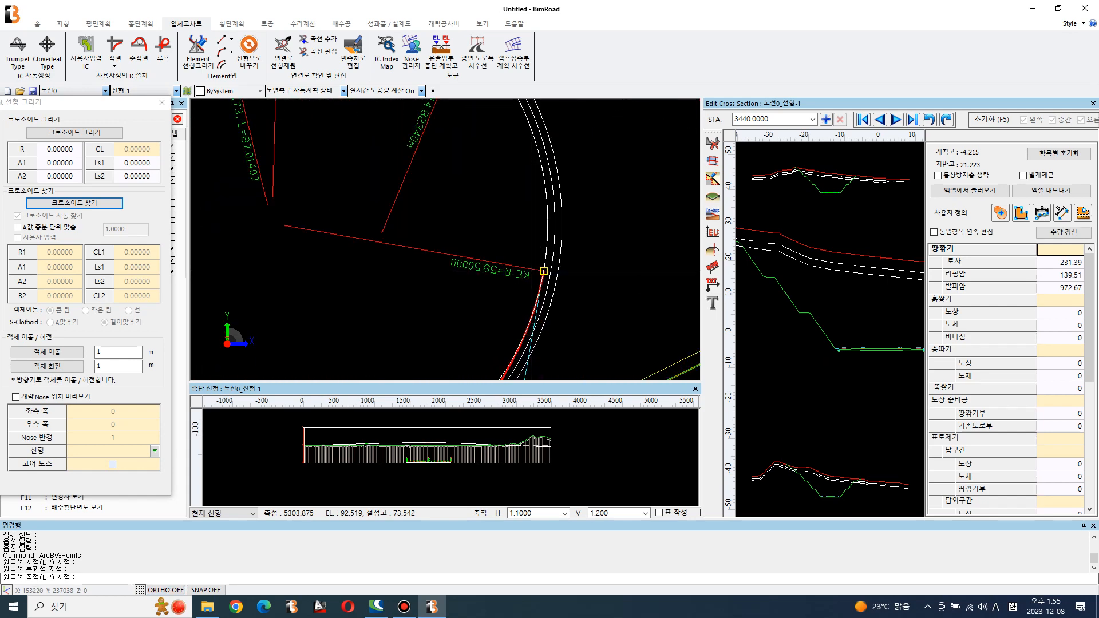
pyautogui.click(544, 271)
pyautogui.scroll(-3, 543, 271)
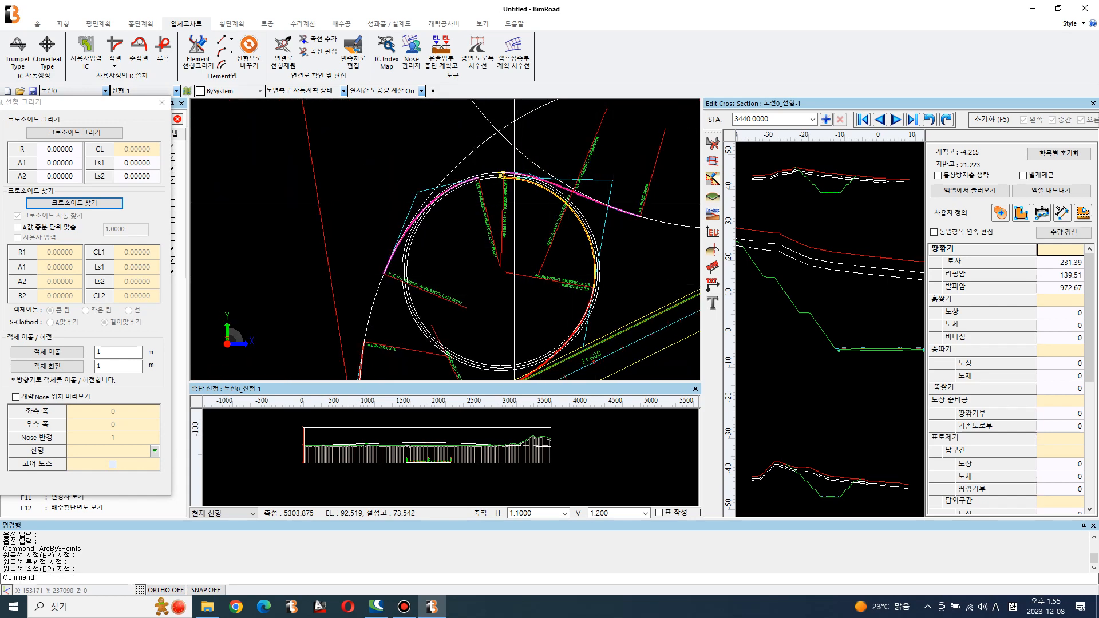
pyautogui.click(565, 201)
pyautogui.click(593, 290)
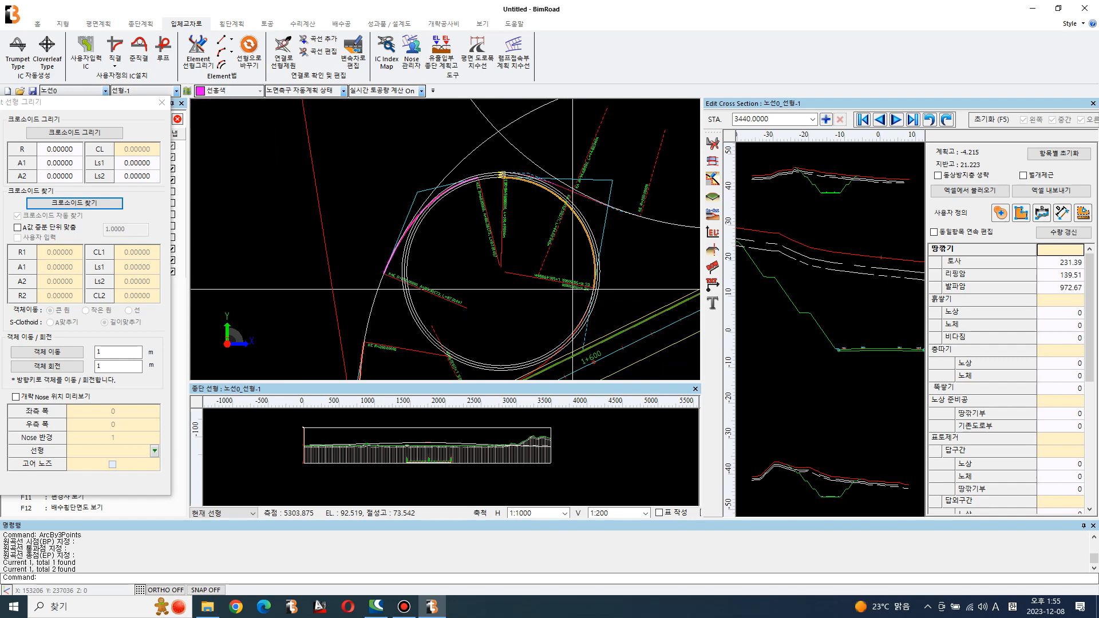
pyautogui.scroll(-3, 645, 286)
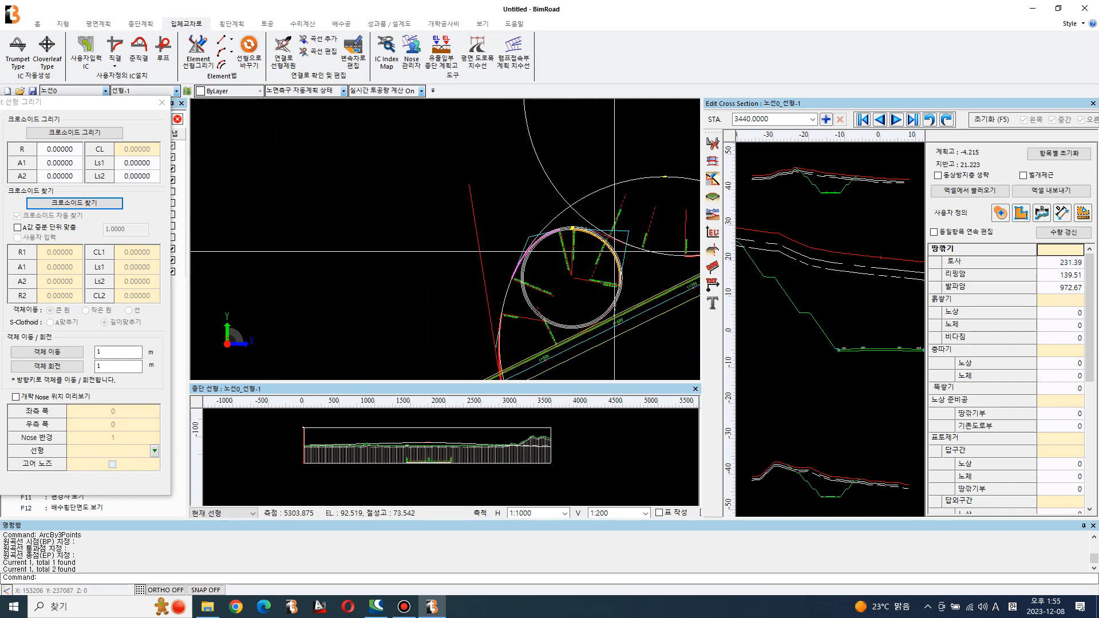
pyautogui.moveTo(645, 236)
pyautogui.mouseDown(button='middle')
pyautogui.moveTo(581, 252)
pyautogui.moveTo(519, 286)
pyautogui.mouseUp(button='middle')
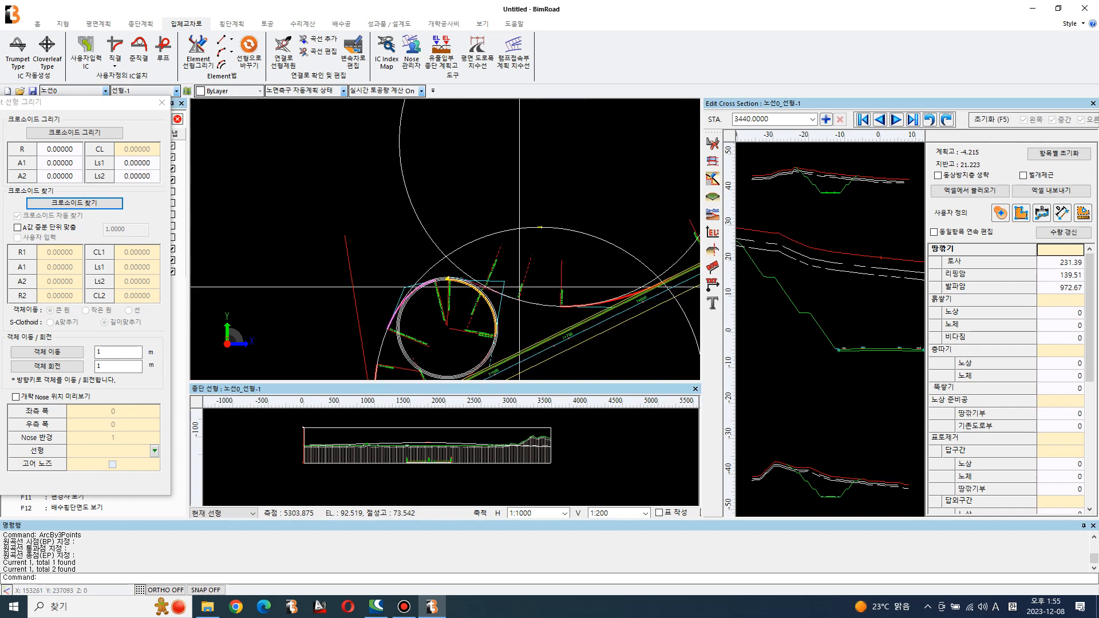
# Draw a three-point arc along the middle loop circle (R60), from the adjoining clothoid's endpoint to the circle's intersection with the outer S-clothoid's radius line
pyautogui.scroll(5, 435, 287)
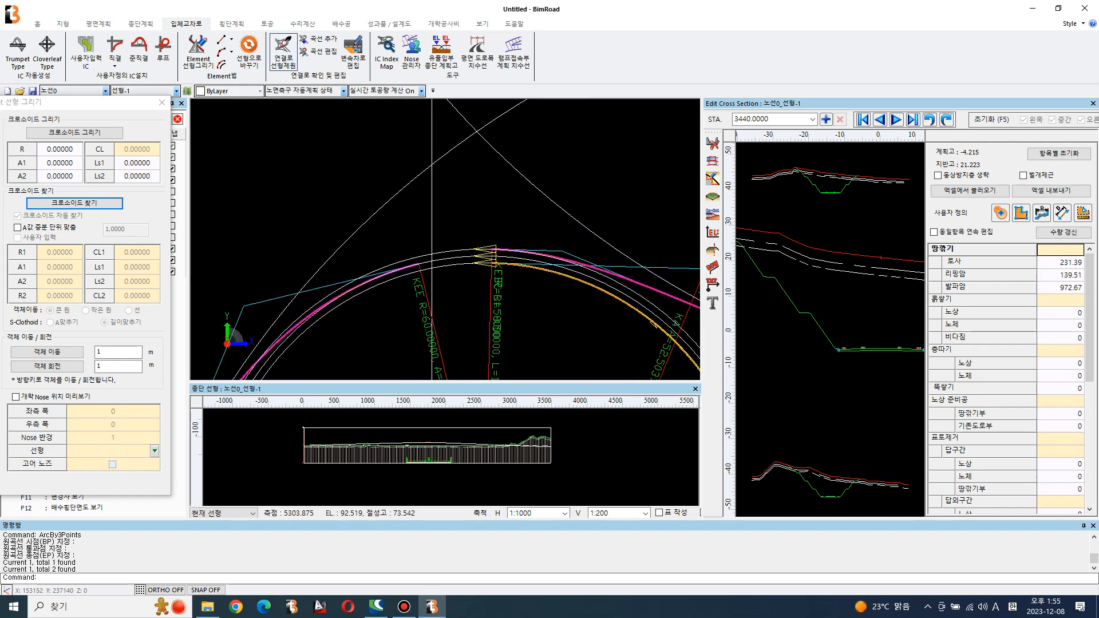
pyautogui.click(221, 52)
pyautogui.scroll(7, 417, 262)
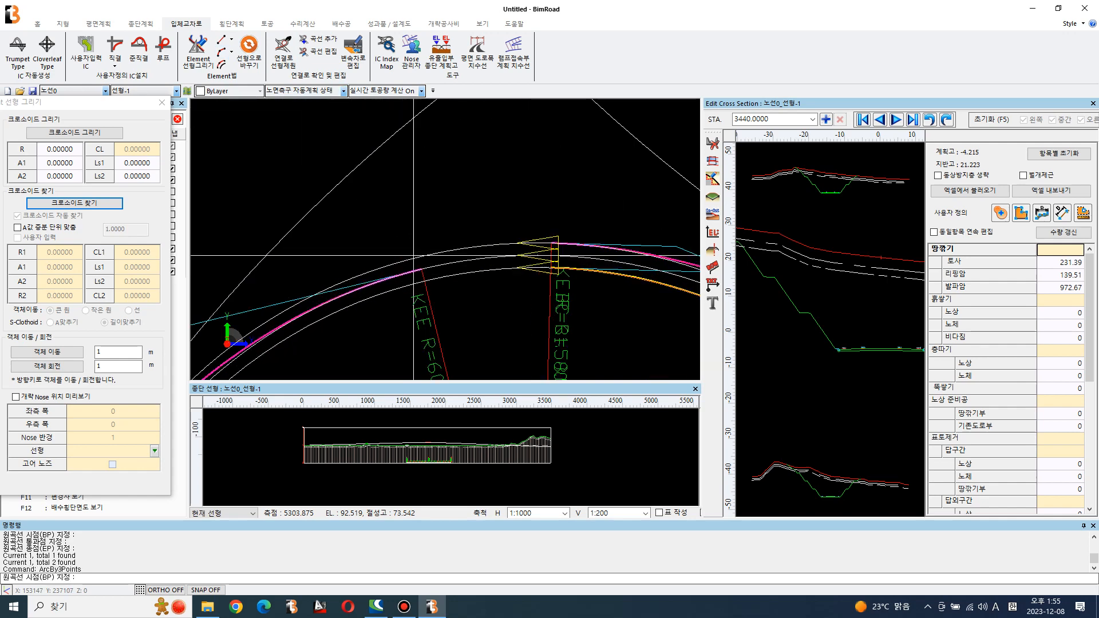
pyautogui.keyDown('shift'); pyautogui.rightClick(449, 286); pyautogui.keyUp('shift')
pyautogui.click(451, 295)
pyautogui.click(437, 288)
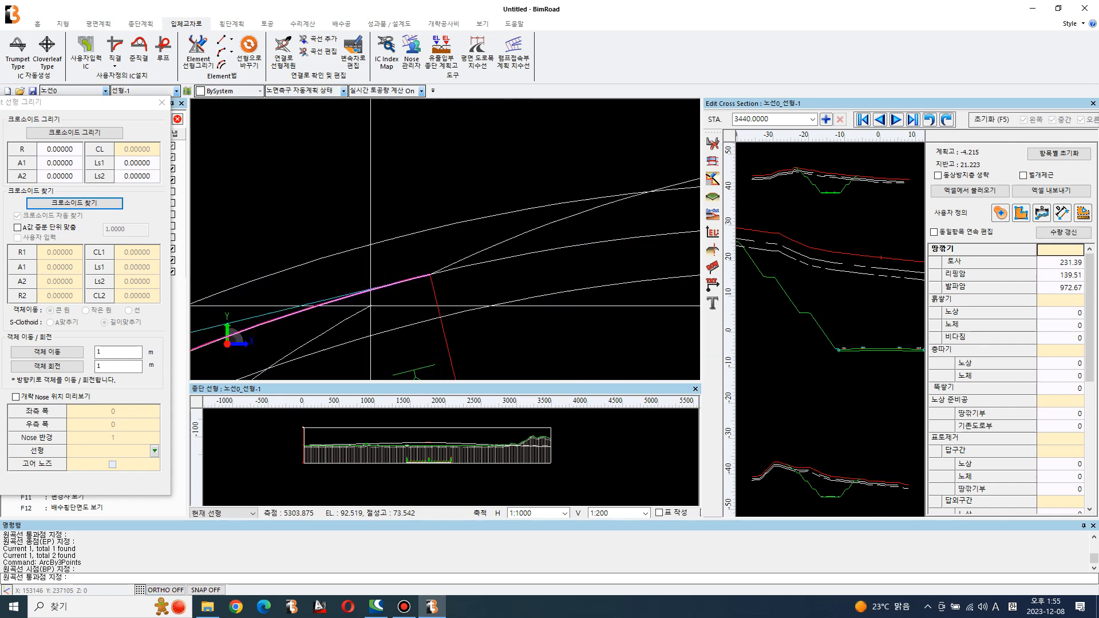
pyautogui.scroll(-2, 395, 314)
pyautogui.keyDown('shift'); pyautogui.rightClick(492, 279); pyautogui.keyUp('shift')
pyautogui.click(496, 351)
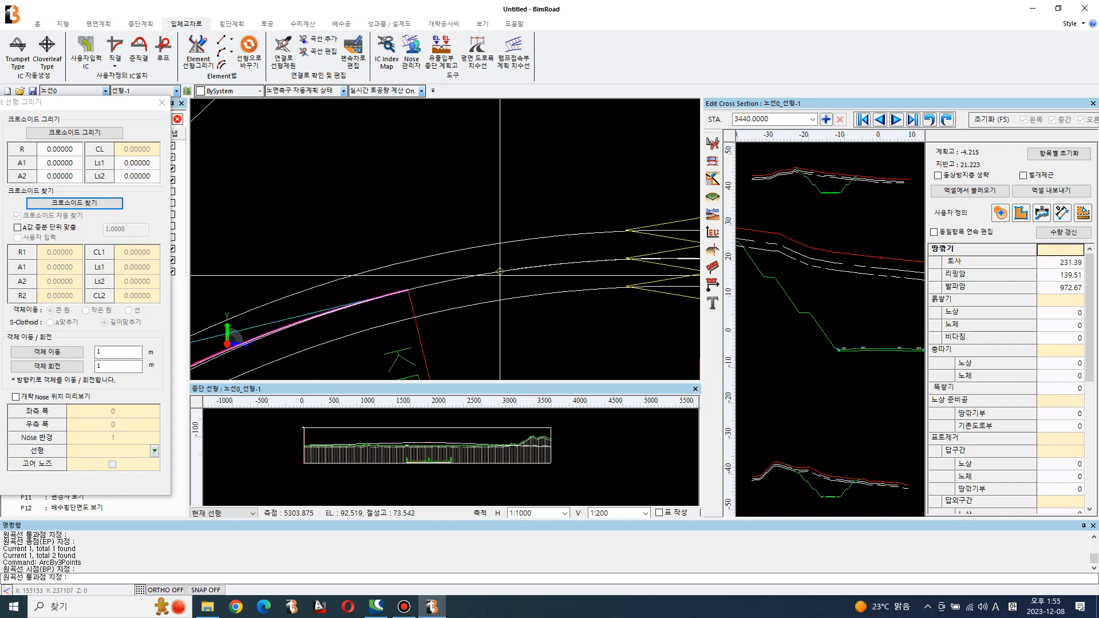
pyautogui.click(501, 272)
pyautogui.keyDown('shift'); pyautogui.rightClick(579, 276); pyautogui.keyUp('shift')
pyautogui.click(582, 286)
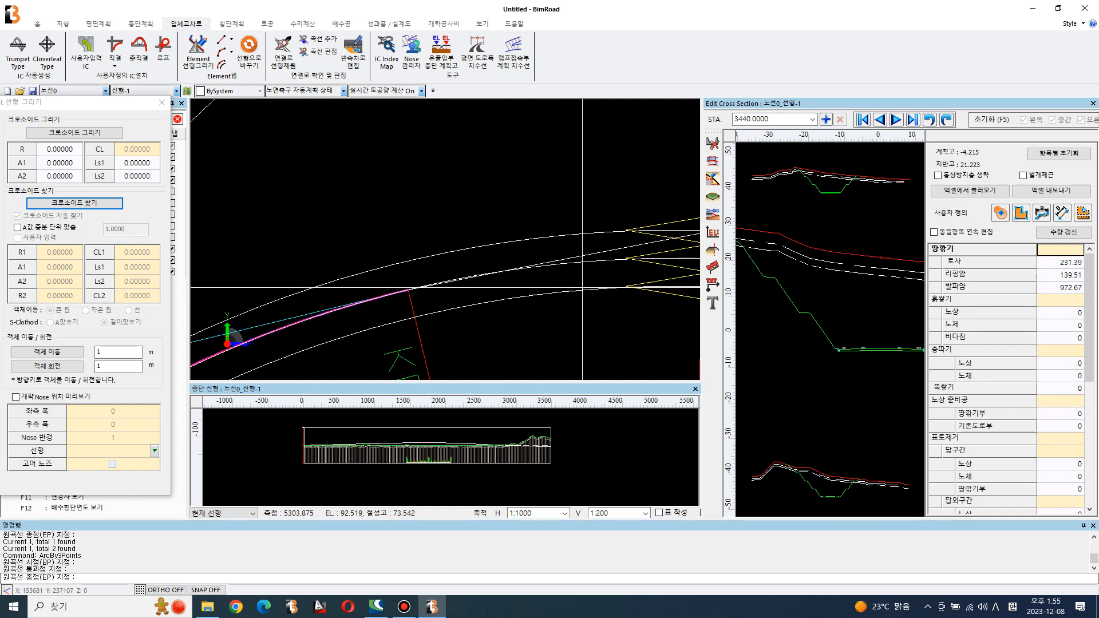
pyautogui.scroll(3, 422, 291)
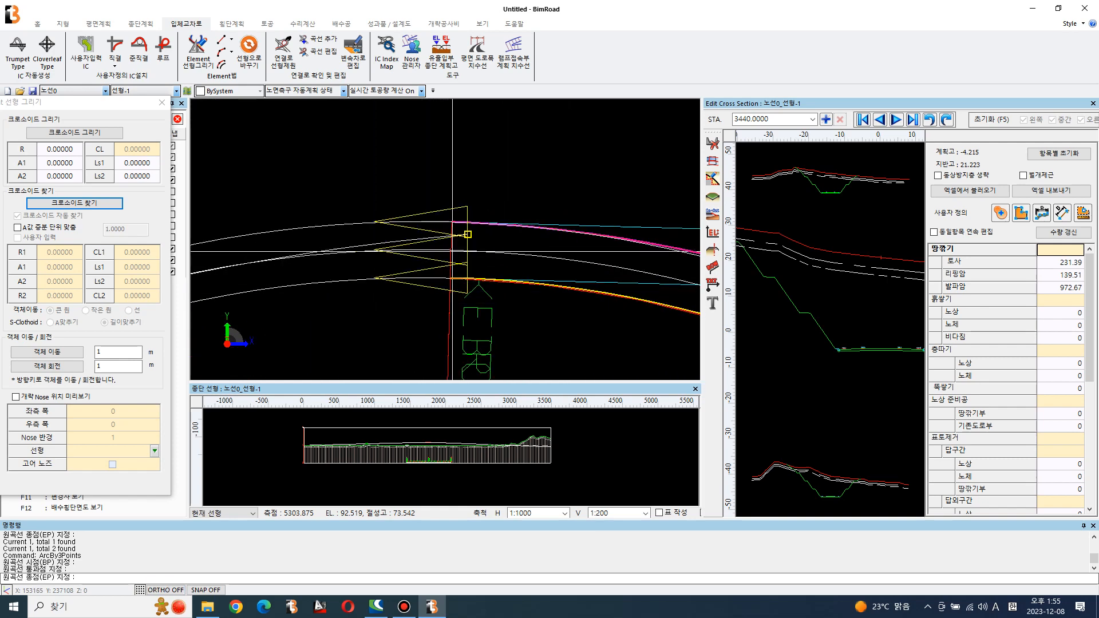
pyautogui.scroll(2, 452, 247)
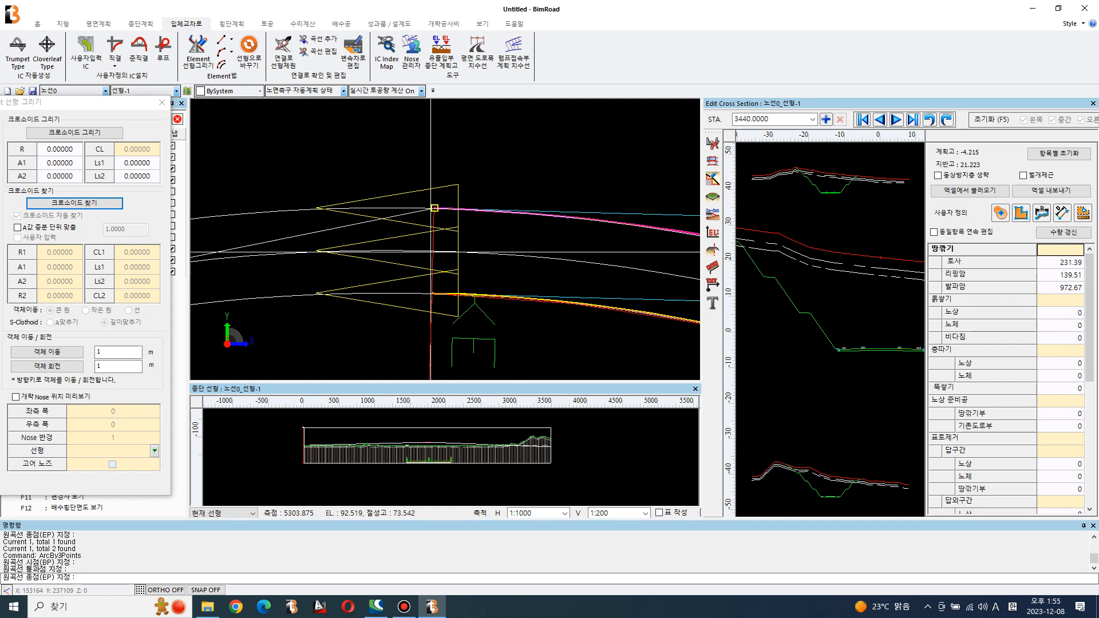
pyautogui.keyDown('shift'); pyautogui.rightClick(430, 249); pyautogui.keyUp('shift')
pyautogui.click(453, 270)
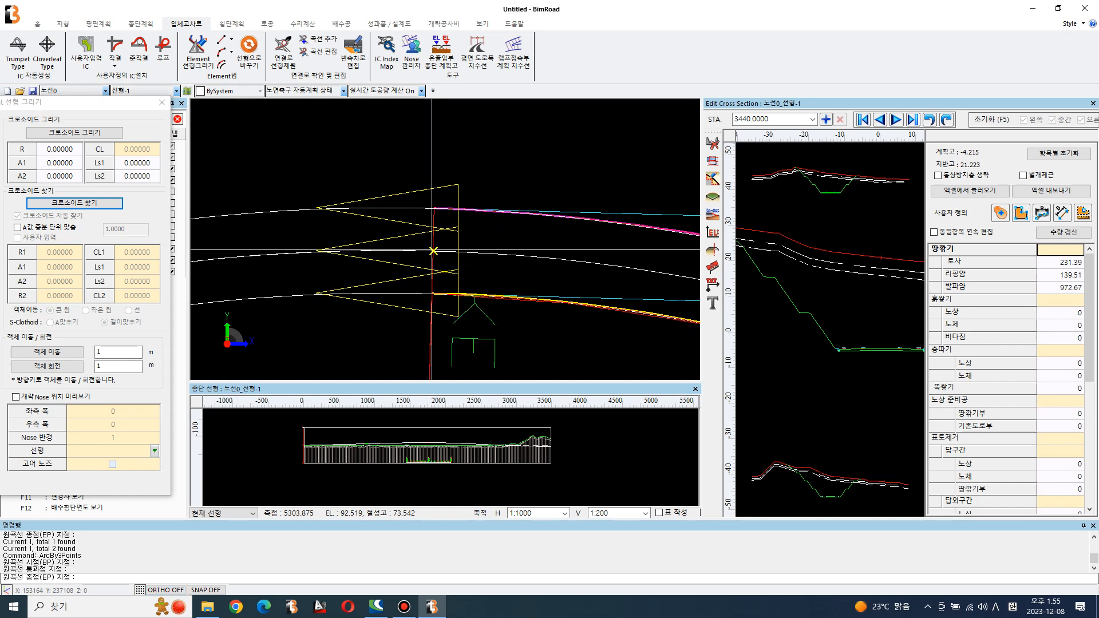
pyautogui.click(434, 251)
pyautogui.scroll(-4, 402, 261)
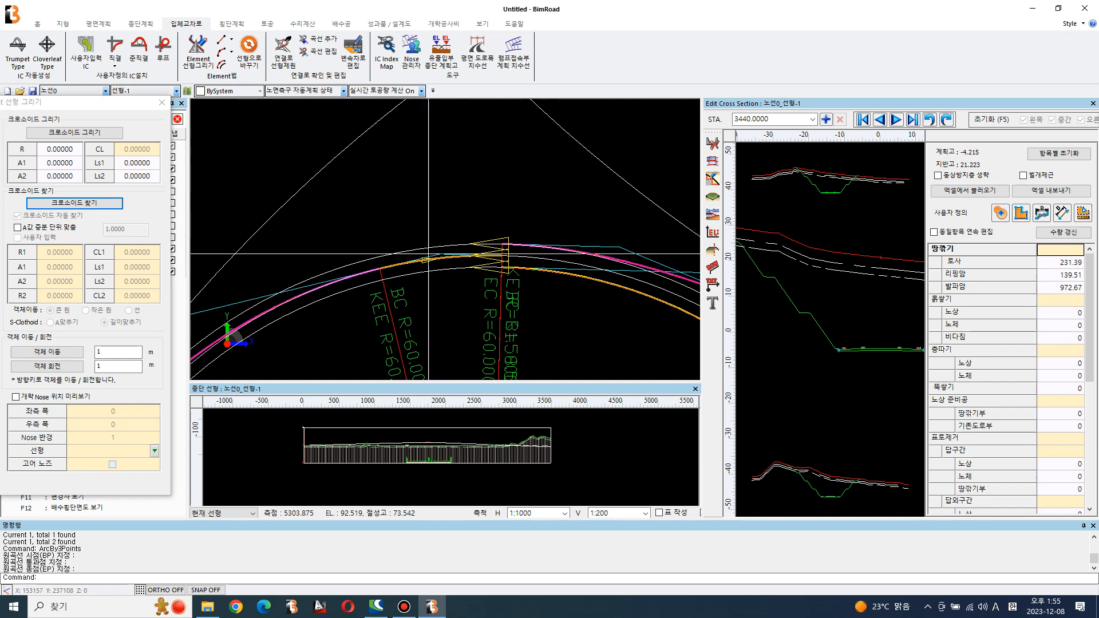
pyautogui.scroll(-5, 470, 272)
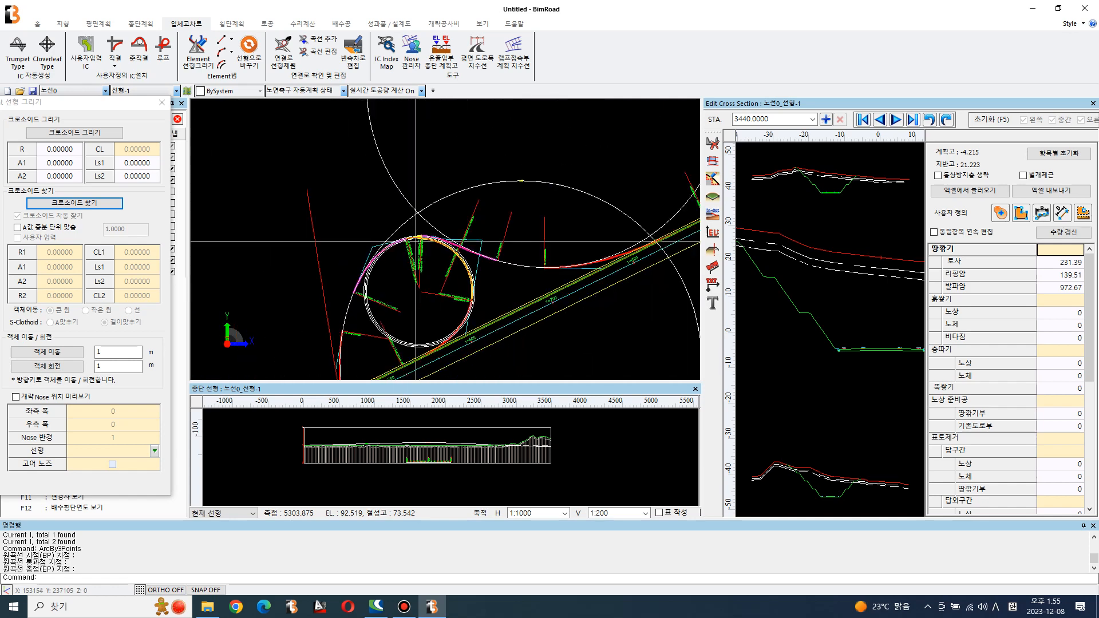
pyautogui.scroll(-3, 467, 274)
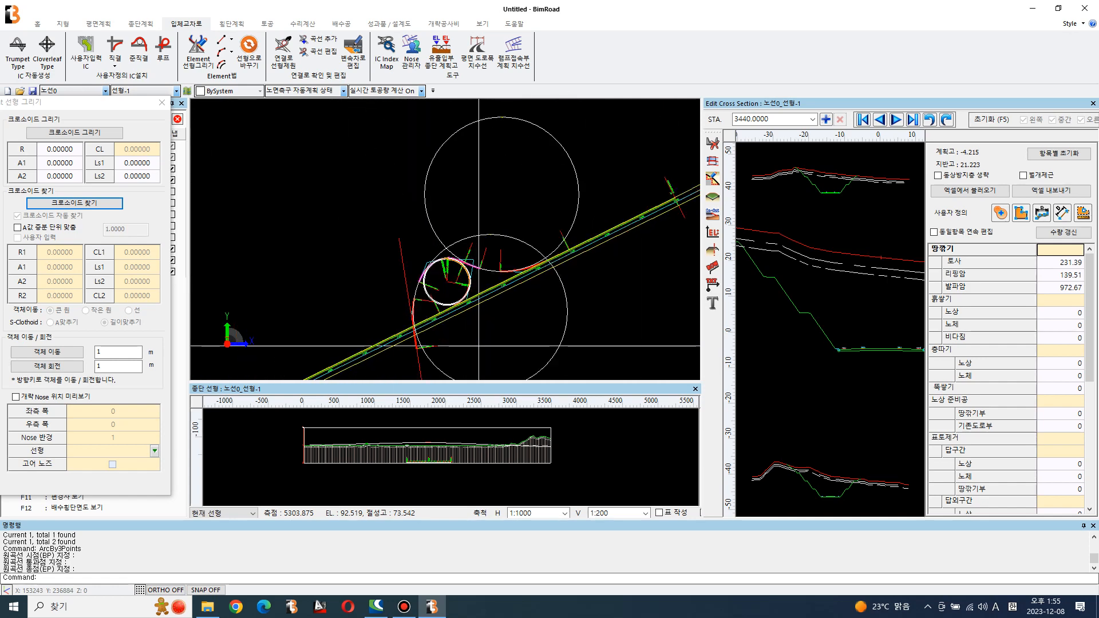
pyautogui.moveTo(458, 283); pyautogui.dragTo(539, 143, button='middle')
pyautogui.write('c')
pyautogui.press('Return')
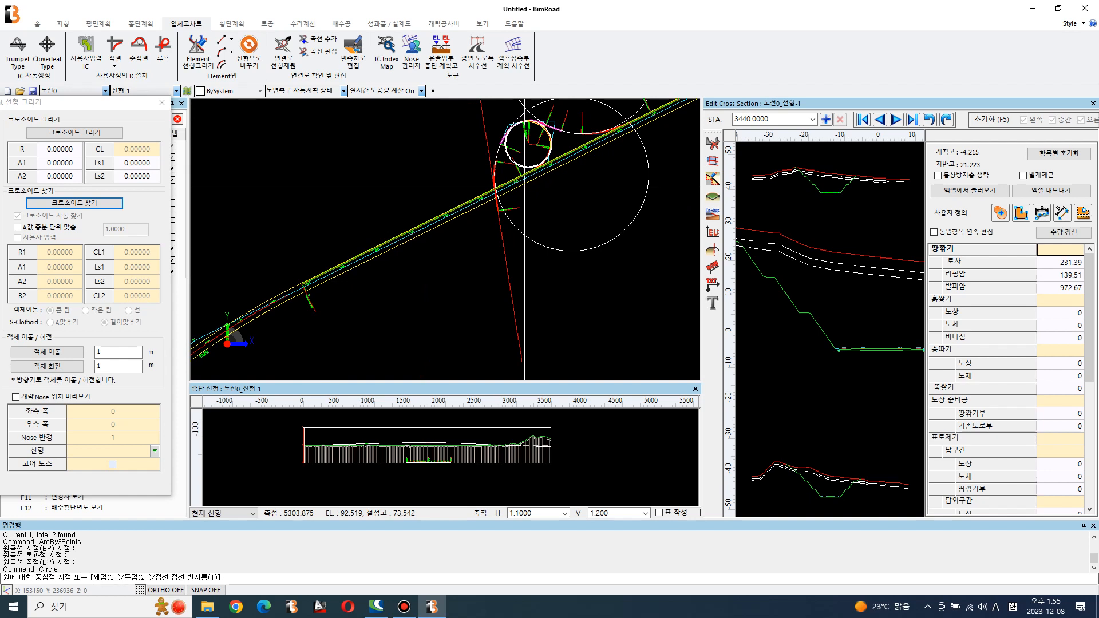
pyautogui.press('Escape')
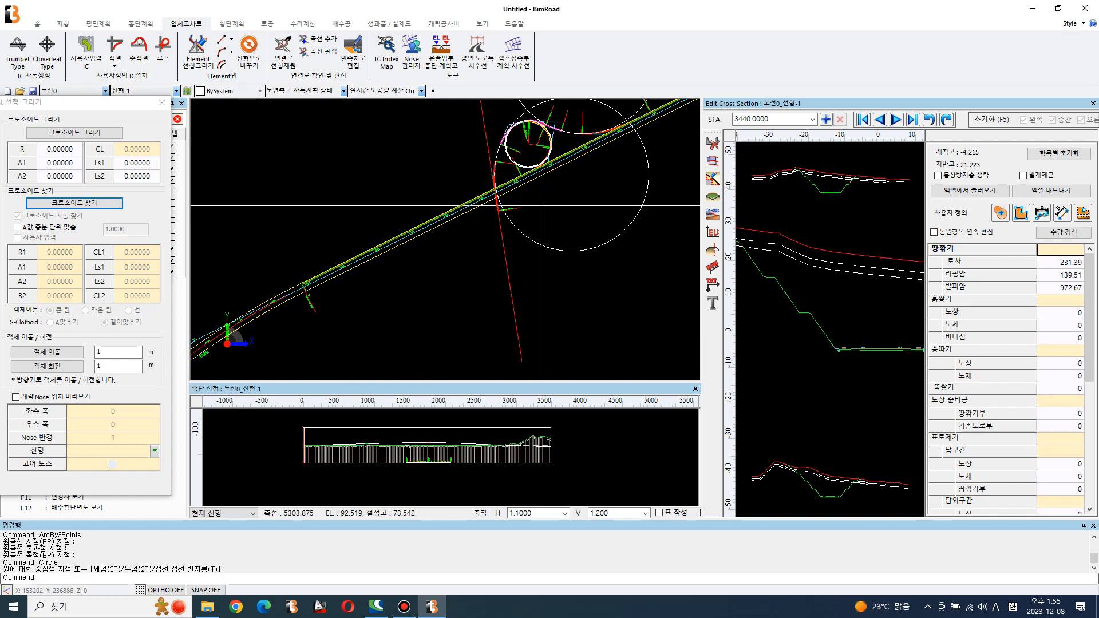
pyautogui.moveTo(595, 192); pyautogui.dragTo(576, 288, button='middle')
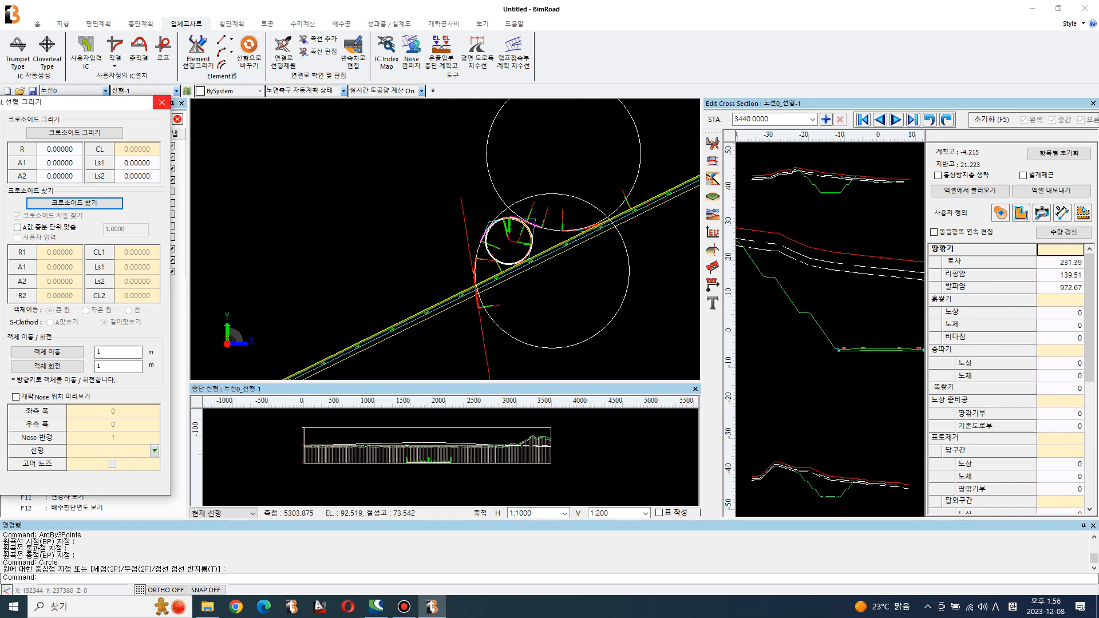
# Close the clothoid drawing dialog and create a user-defined interchange named aaa
pyautogui.click(161, 102)
pyautogui.click(98, 24)
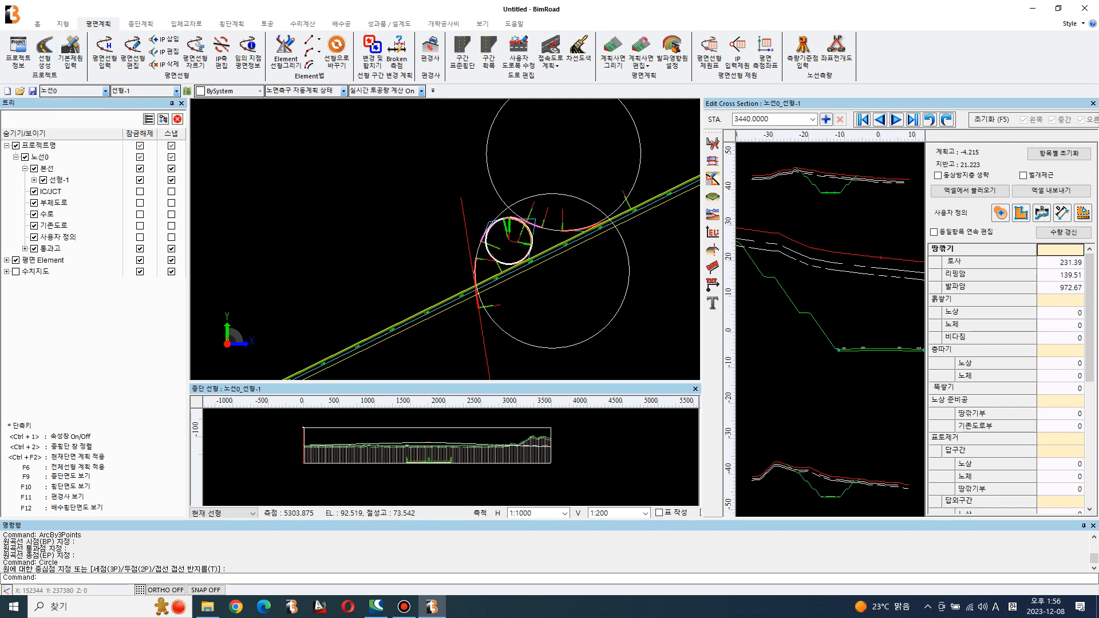
pyautogui.click(186, 23)
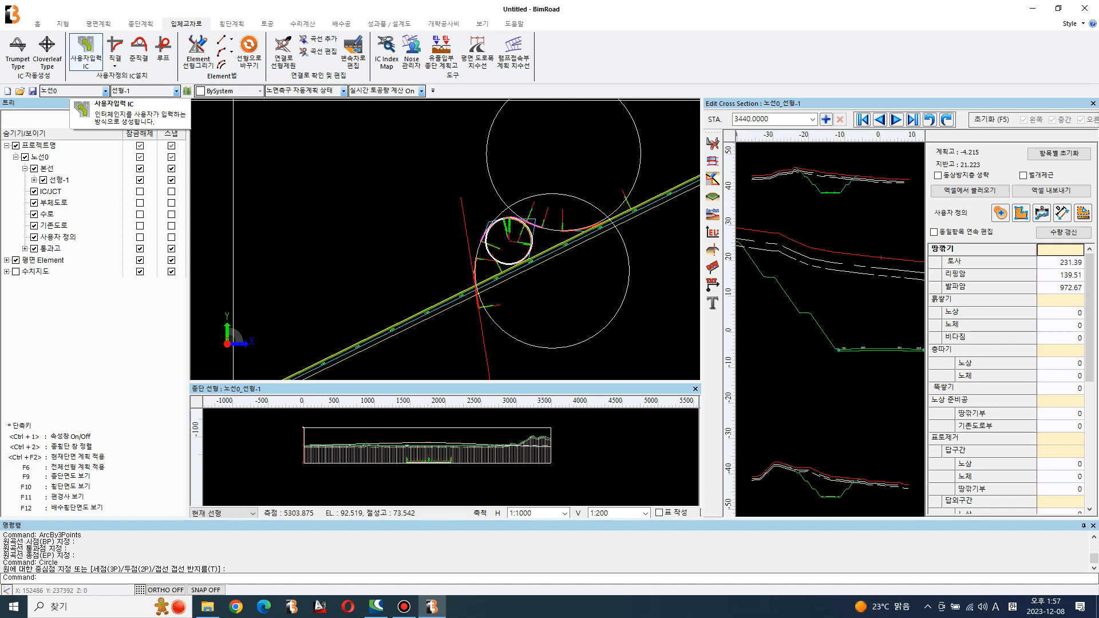
pyautogui.click(85, 55)
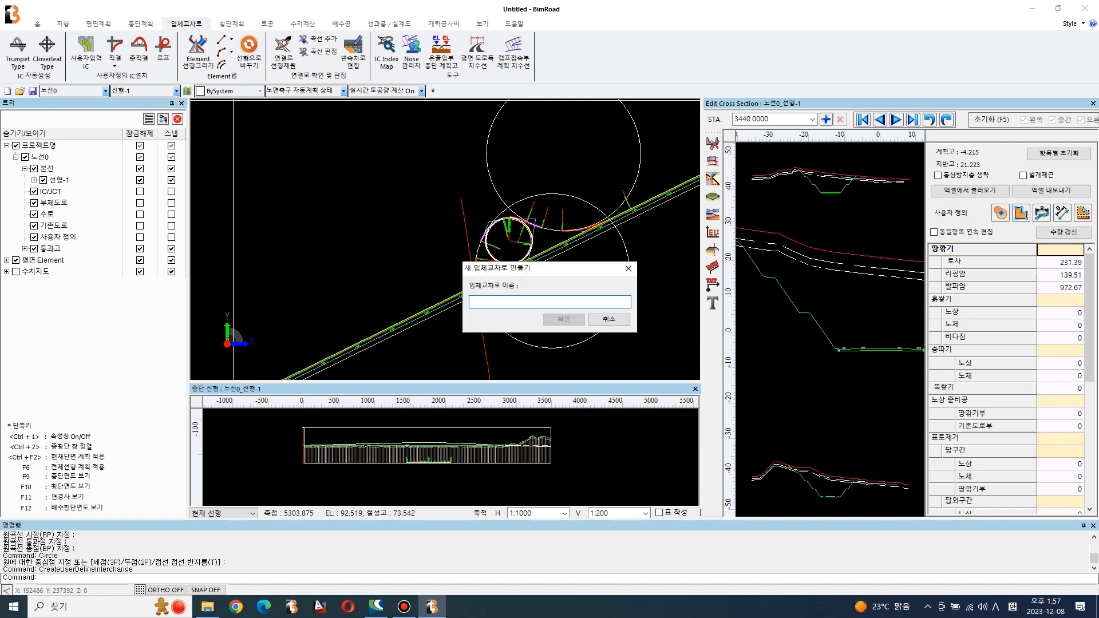
pyautogui.write('aaa')
pyautogui.press('Return')
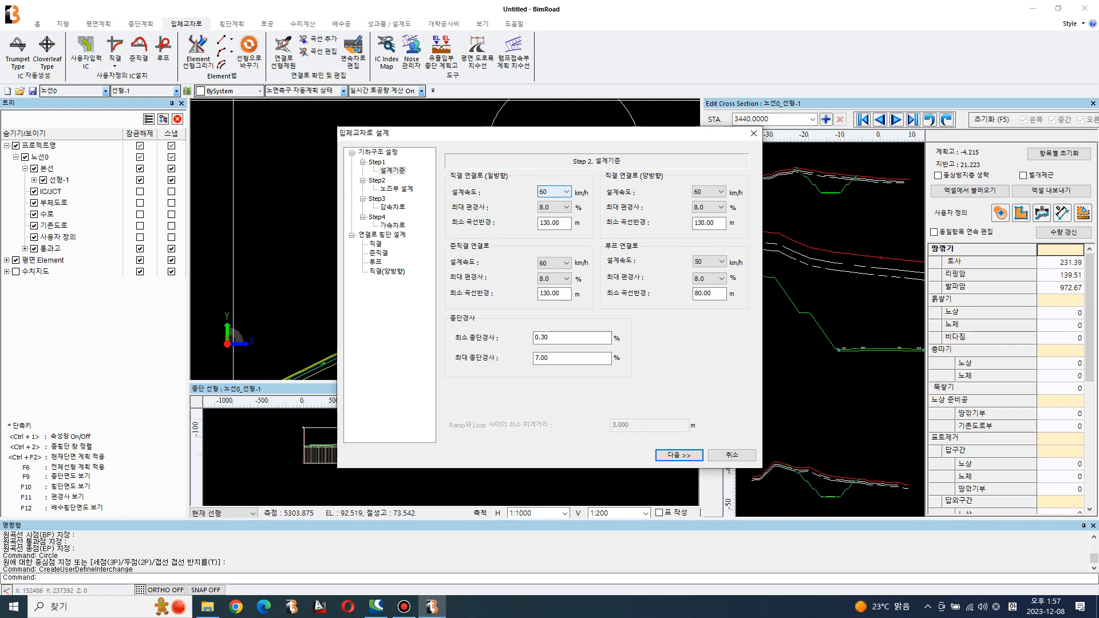
# Set the design speed to 50 km/h for the one-way direct, two-way direct and semi-direct connectors, and 40 km/h for the loop connector
pyautogui.click(560, 192)
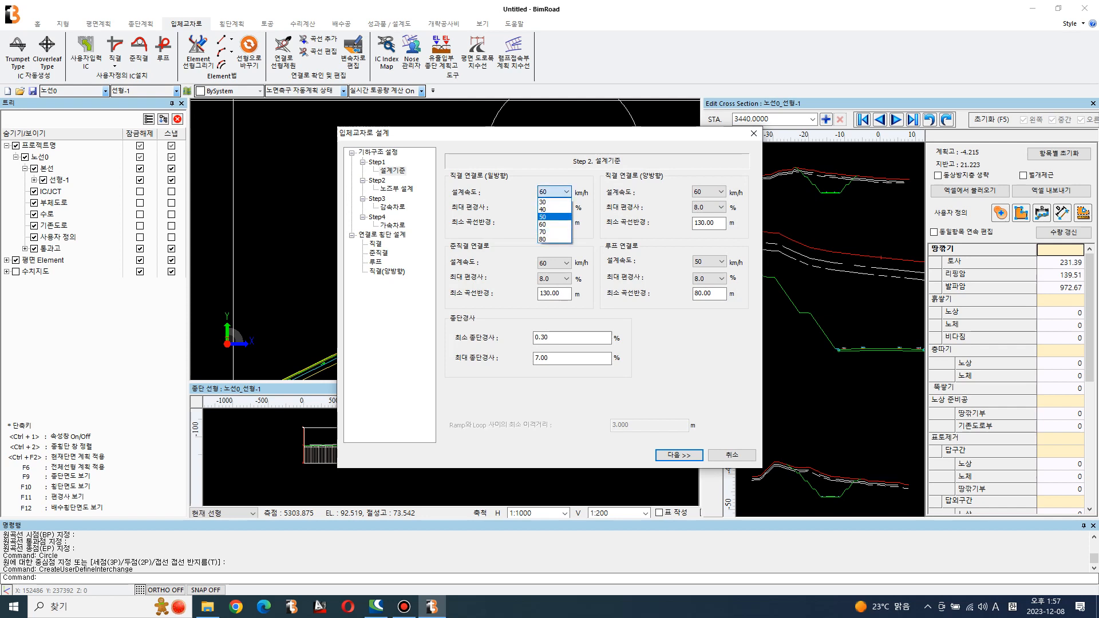
pyautogui.click(554, 217)
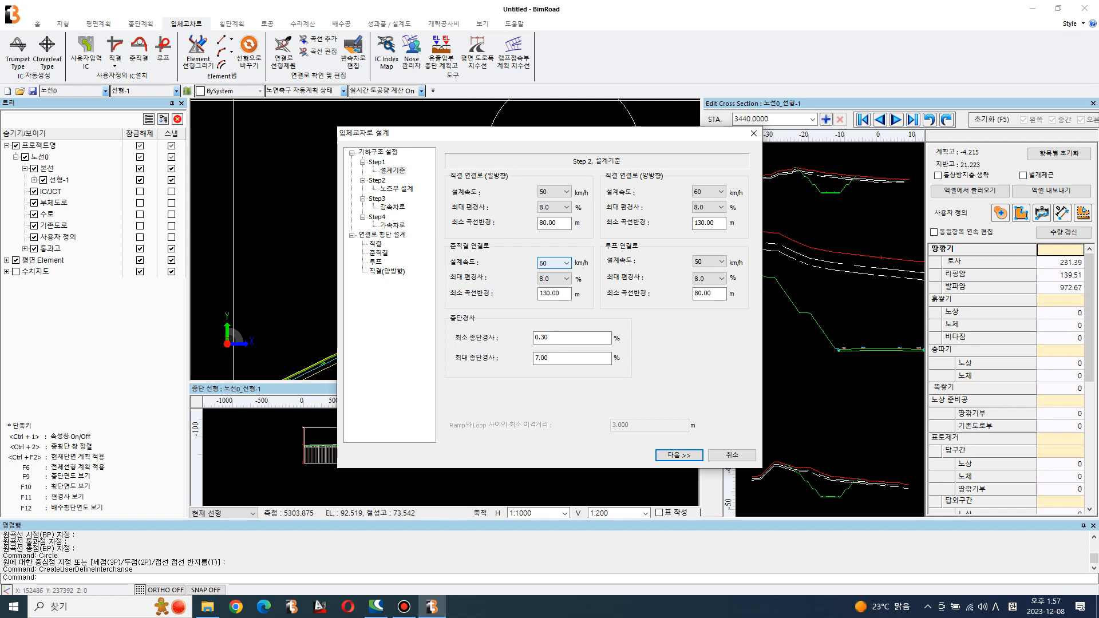
pyautogui.click(554, 263)
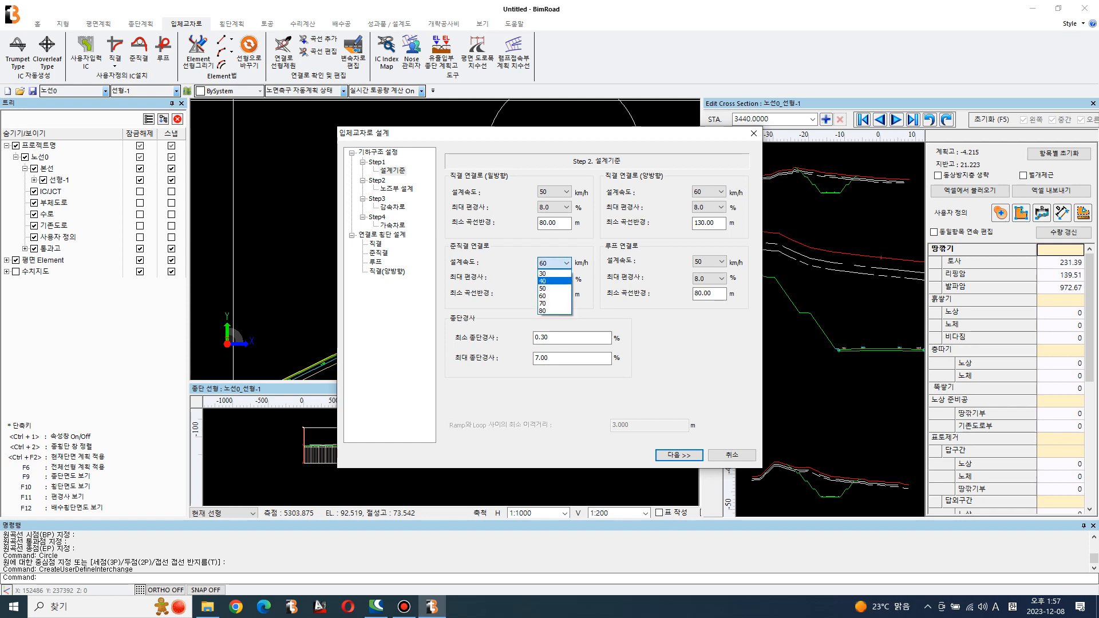
pyautogui.click(554, 288)
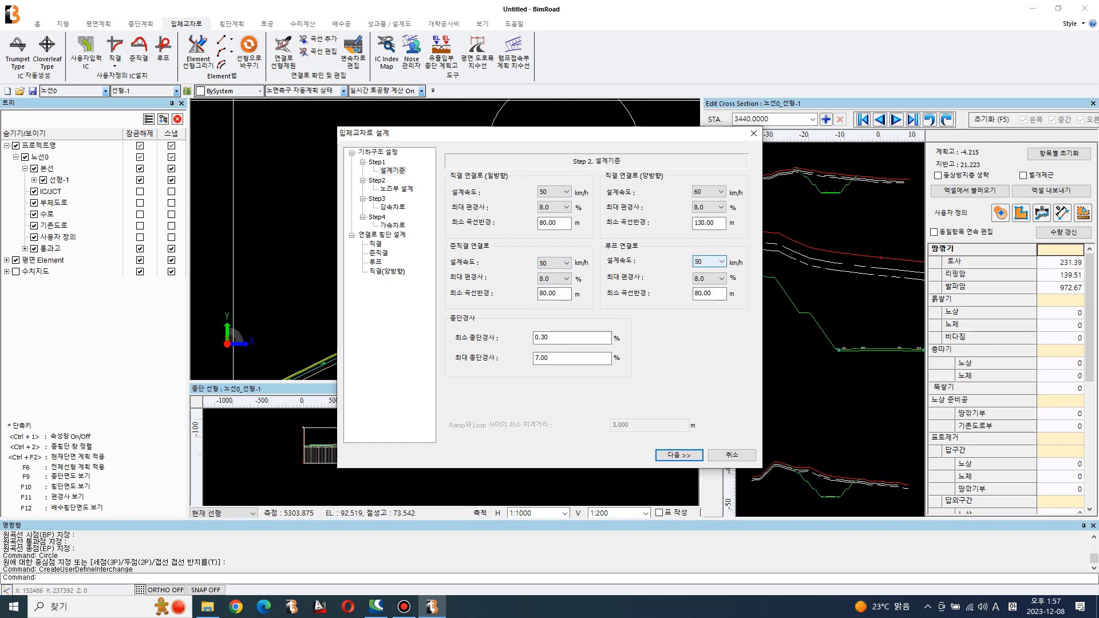
pyautogui.click(709, 261)
pyautogui.click(706, 281)
pyautogui.click(709, 192)
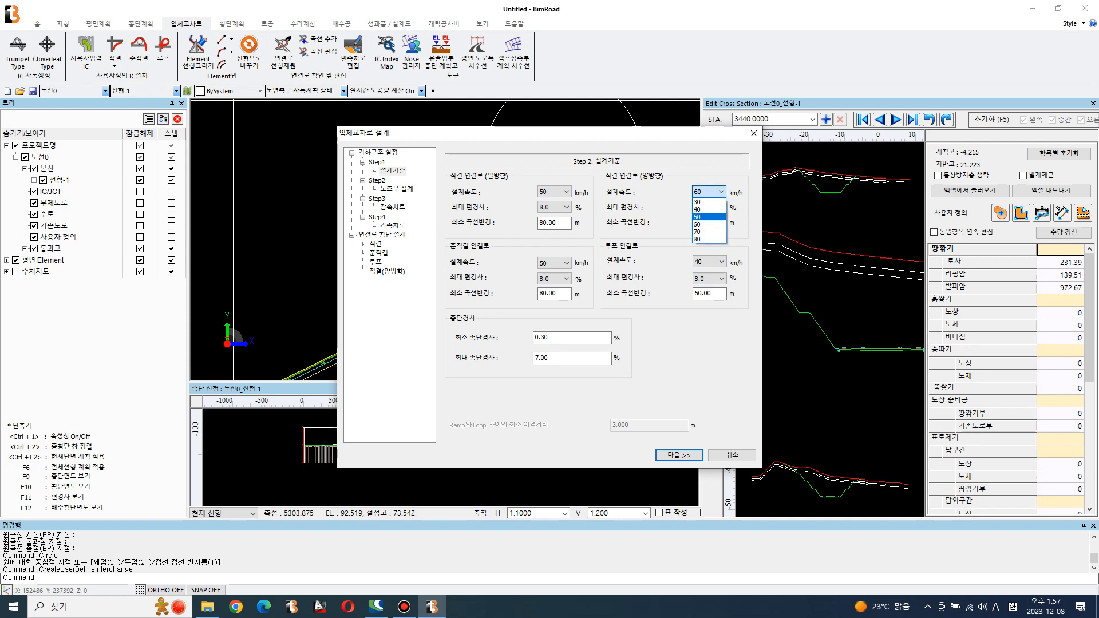
pyautogui.click(705, 217)
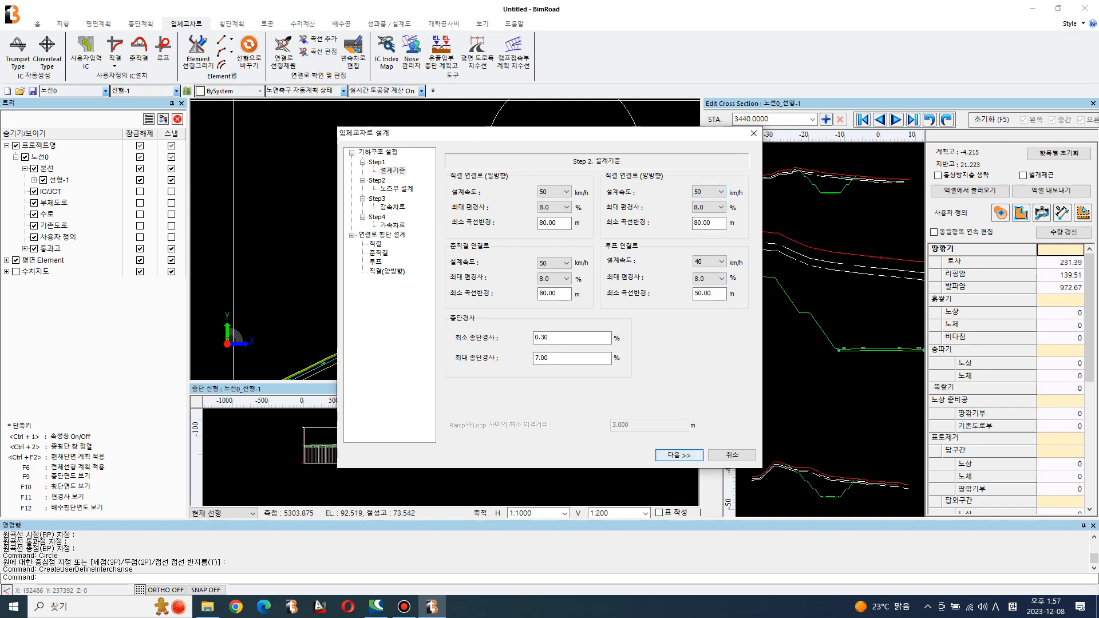
# Keep the preset nose, deceleration-lane and acceleration-lane settings and advance to the direct connector's cross-section design
pyautogui.click(678, 455)
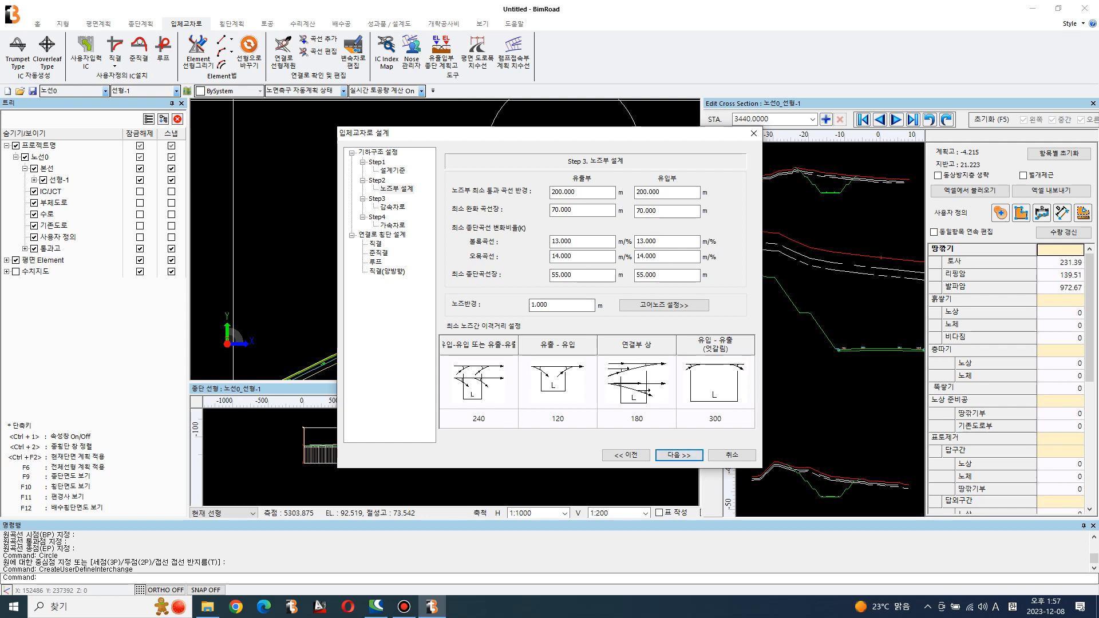
pyautogui.click(593, 210)
pyautogui.click(672, 192)
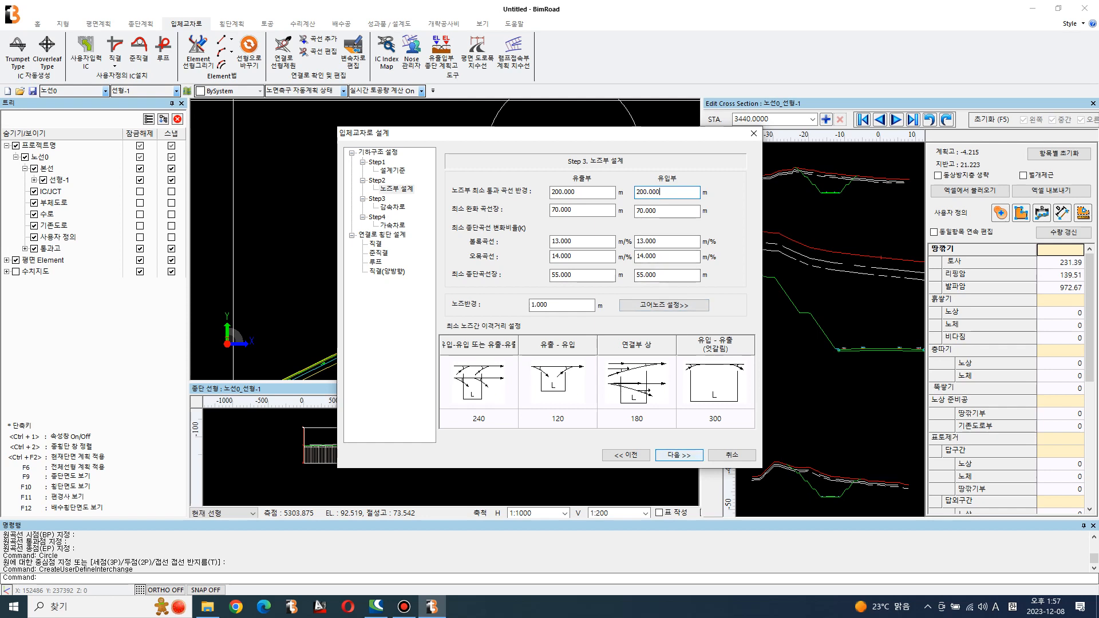
pyautogui.press('Return')
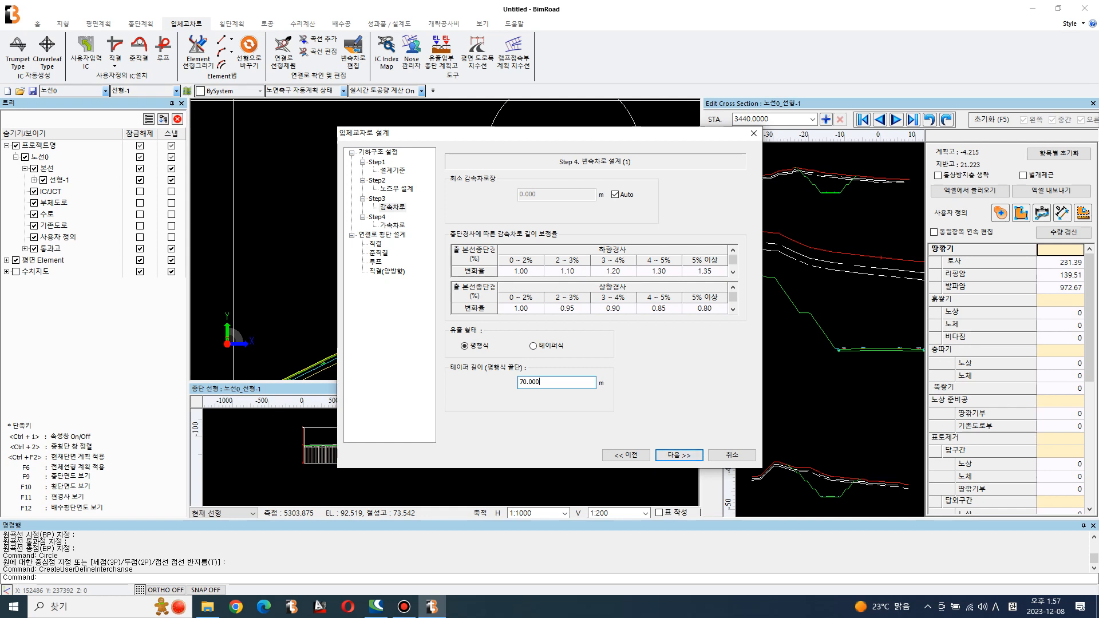
pyautogui.press('Return')
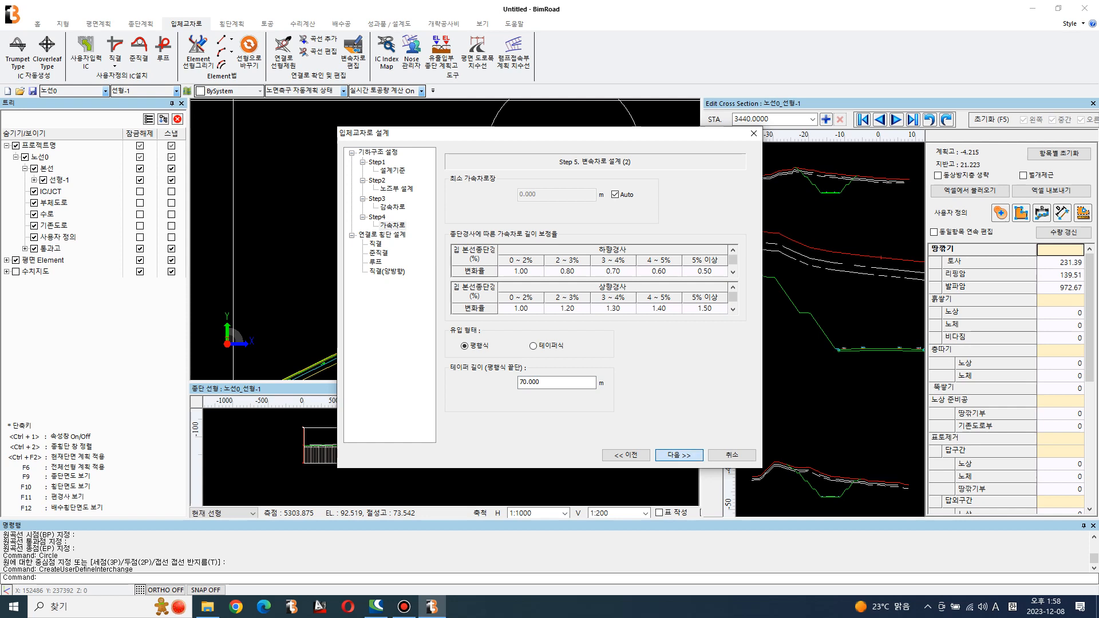
pyautogui.press('Return')
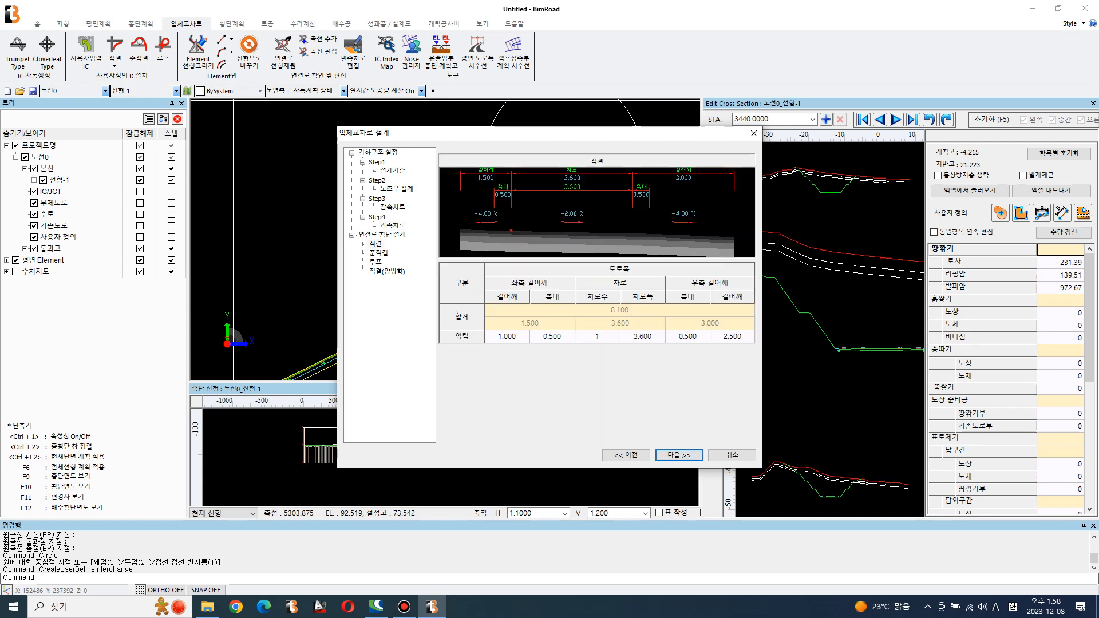
# Set the median facility strip width of the two-way direct connector to 2.000 m and complete the interchange design
pyautogui.click(508, 337)
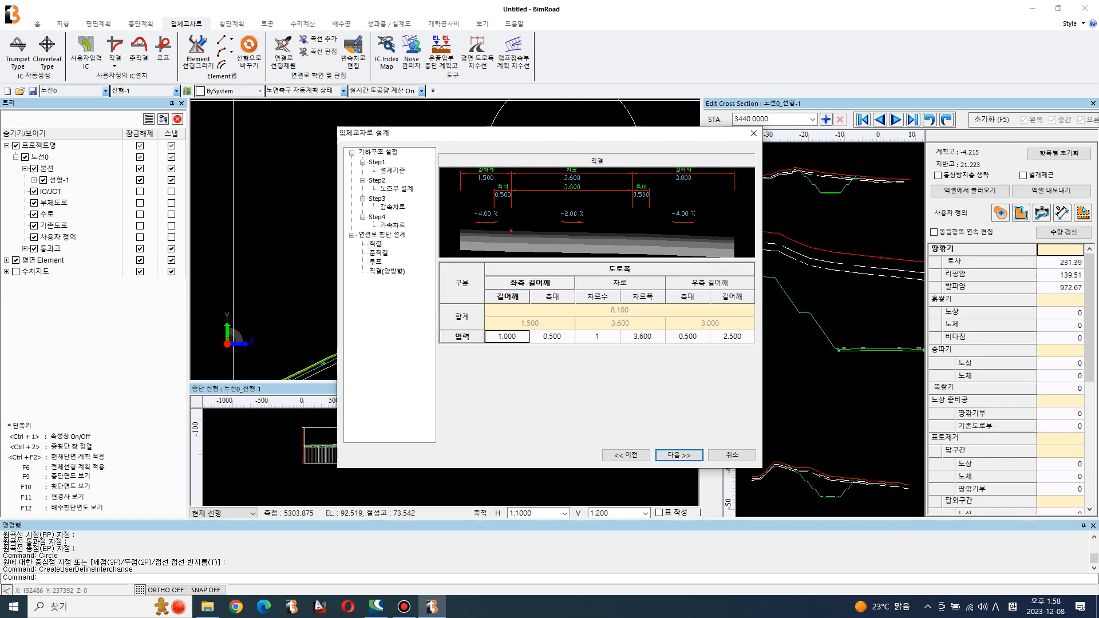
pyautogui.click(552, 337)
pyautogui.click(378, 253)
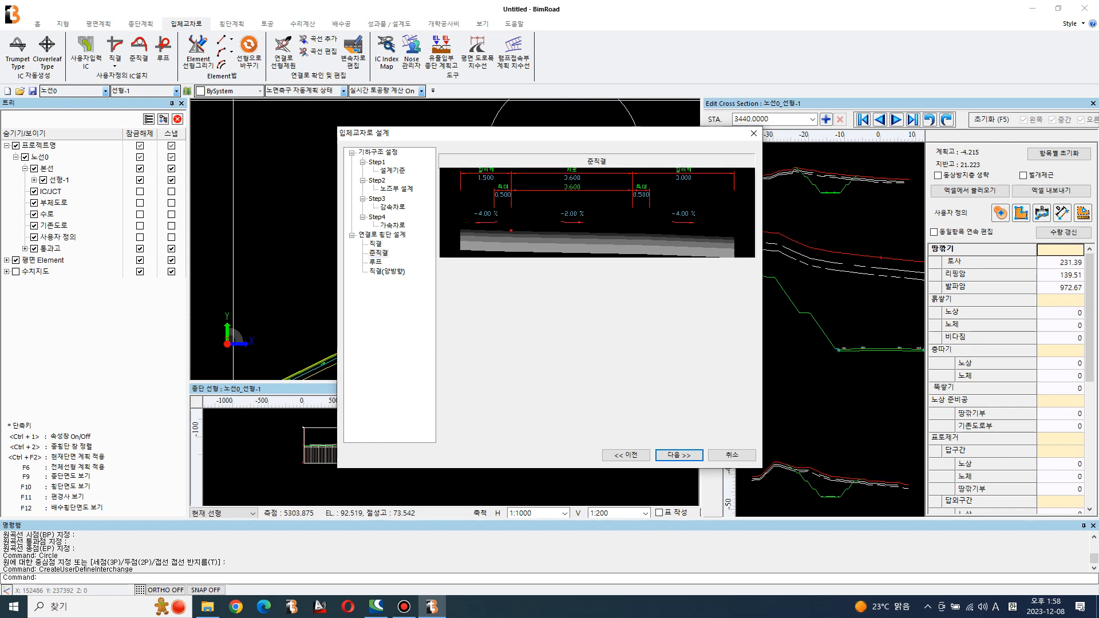
pyautogui.click(375, 262)
pyautogui.click(387, 272)
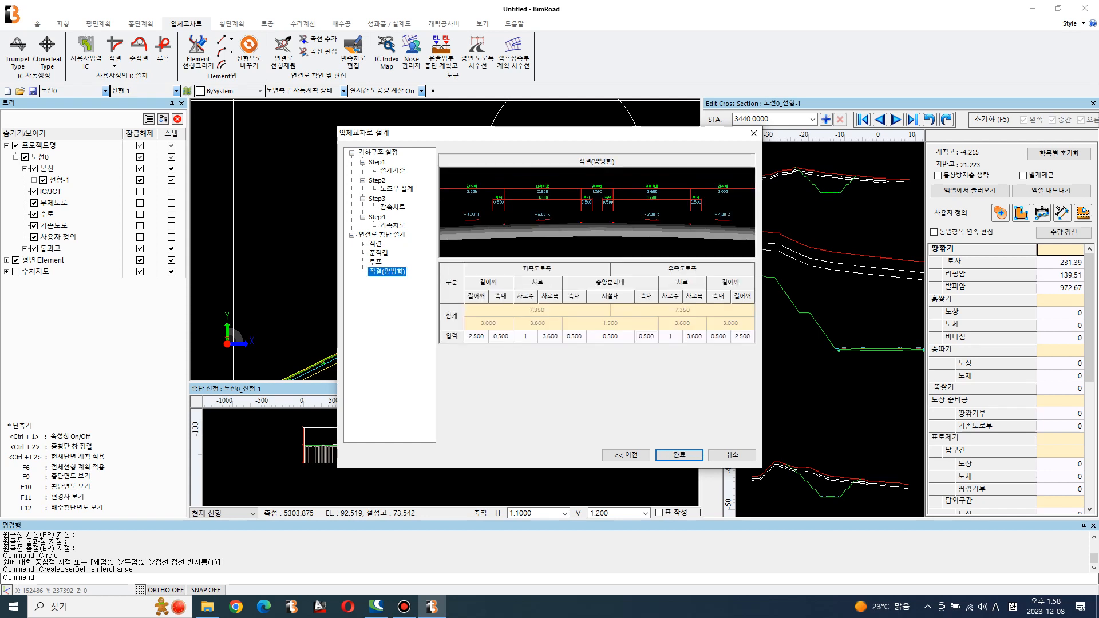
pyautogui.click(611, 337)
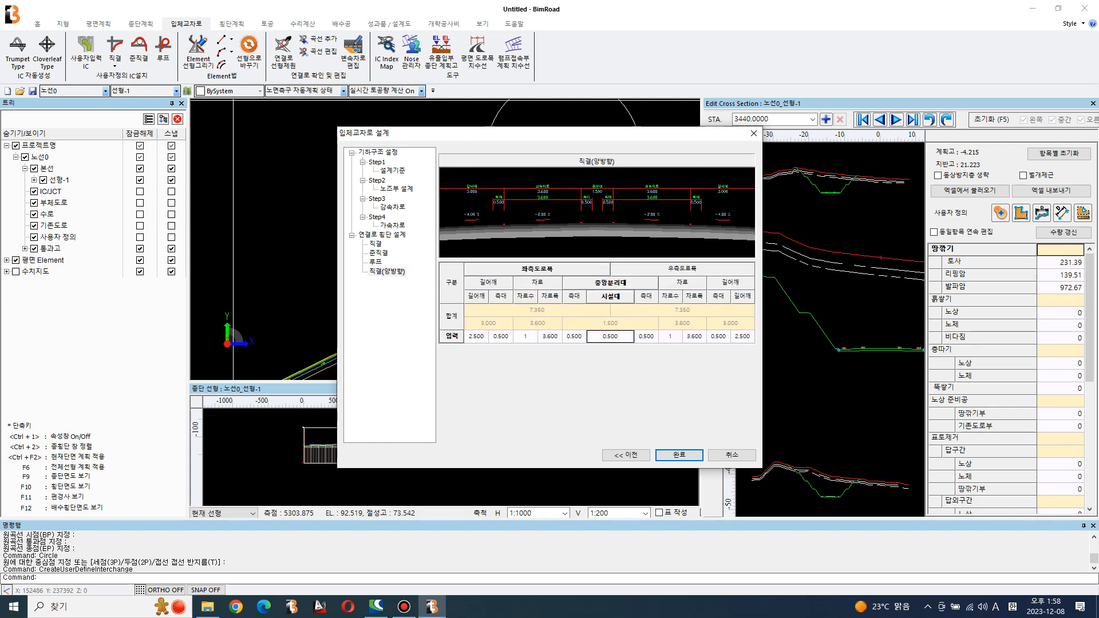
pyautogui.write('2')
pyautogui.press('Tab')
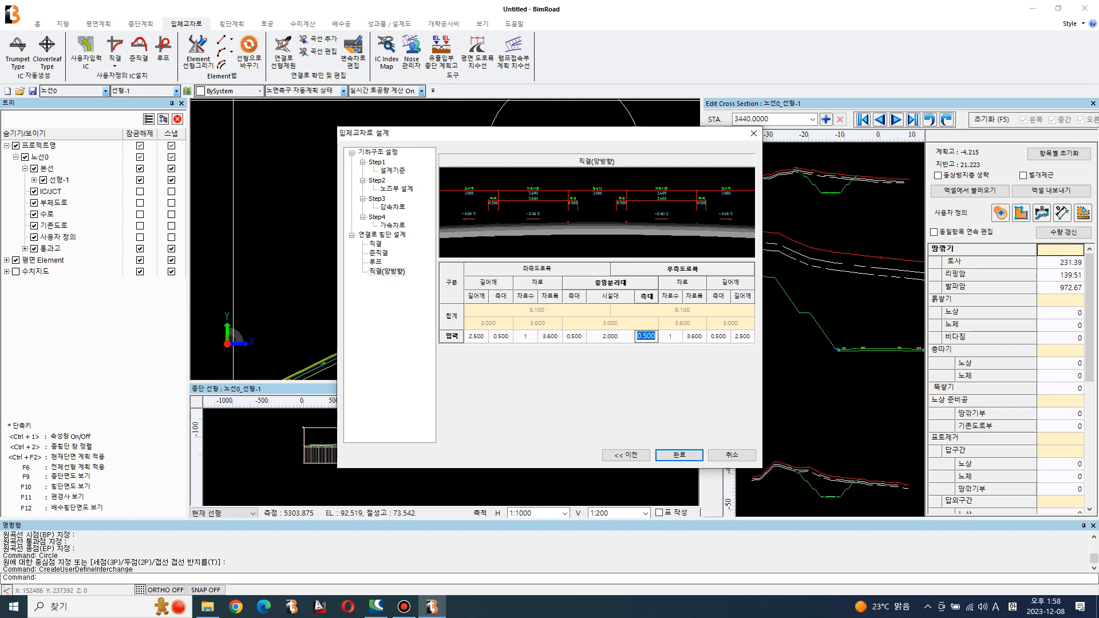
pyautogui.click(679, 454)
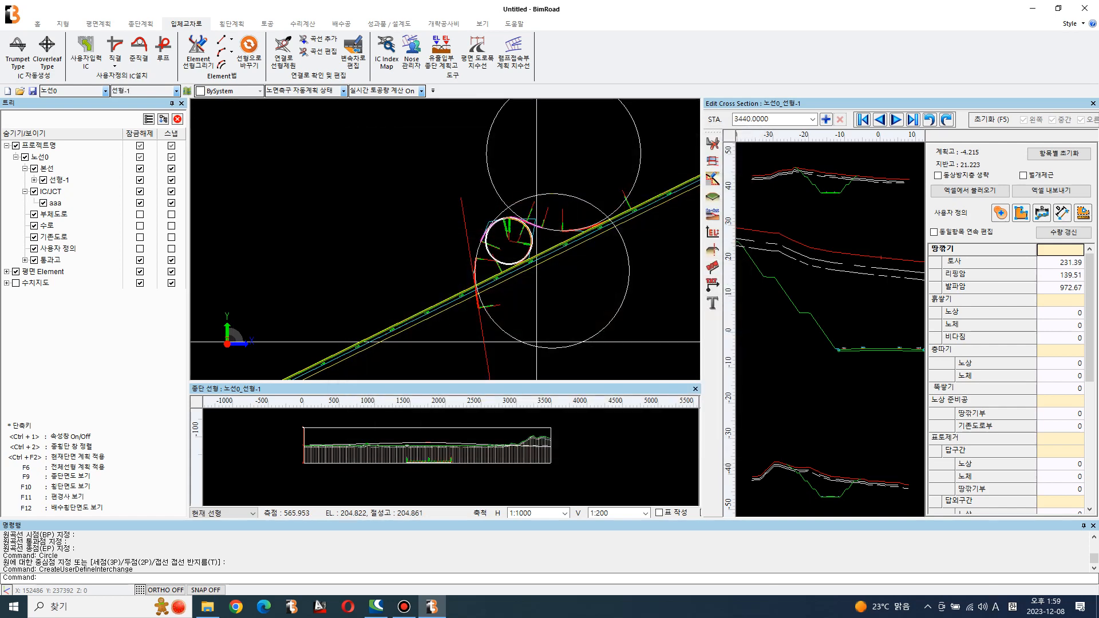
pyautogui.click(60, 181)
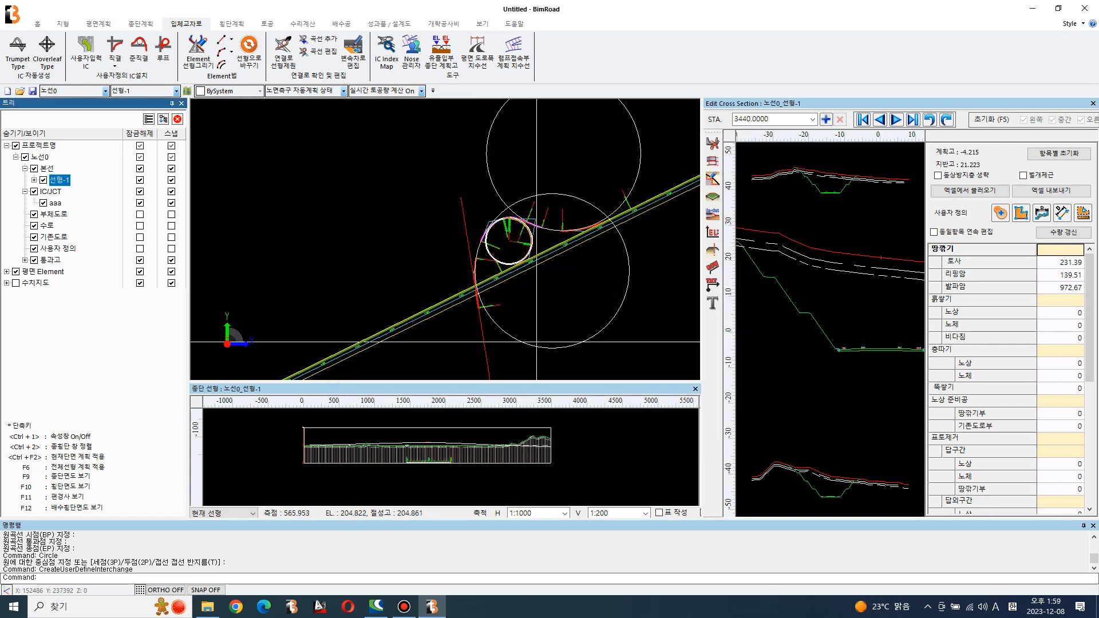
pyautogui.click(50, 191)
pyautogui.click(55, 203)
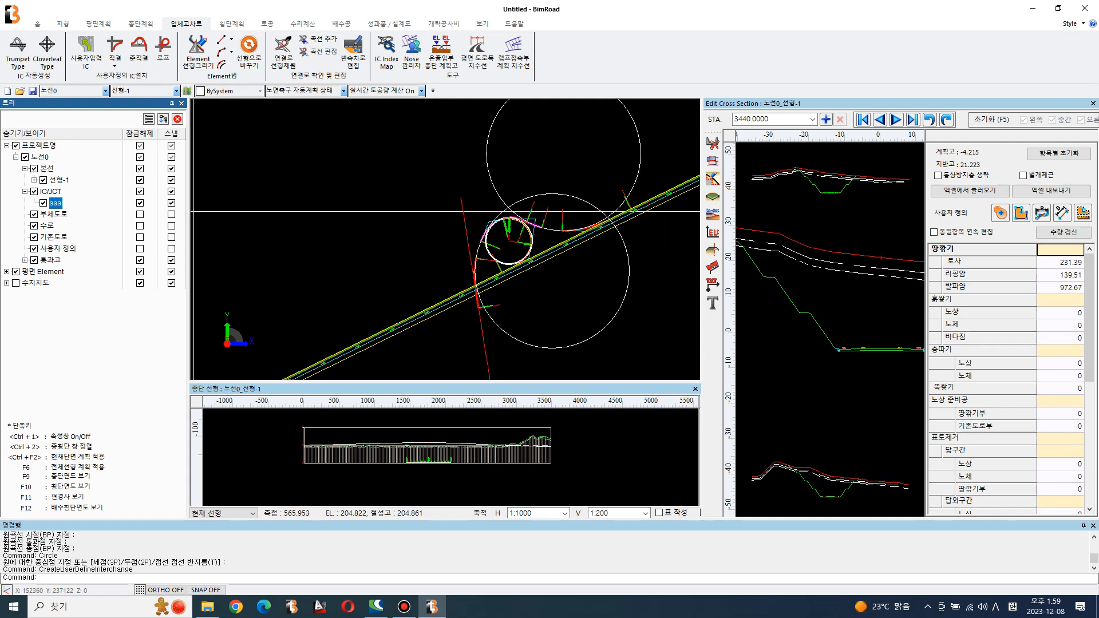
pyautogui.click(338, 218)
pyautogui.click(368, 248)
pyautogui.scroll(1, 550, 267)
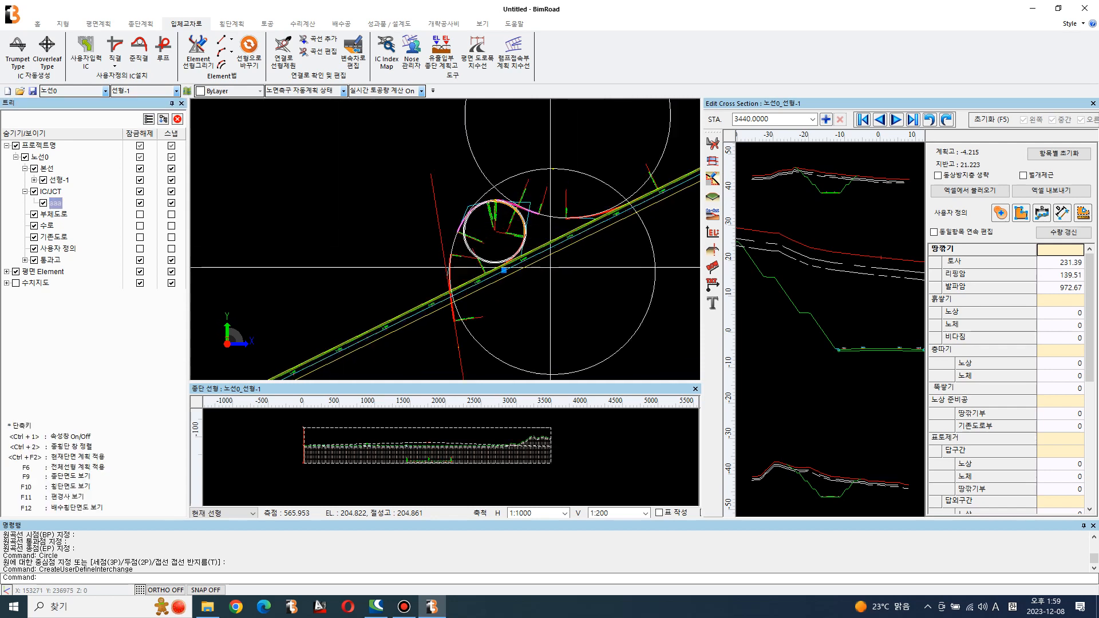
pyautogui.scroll(1, 550, 264)
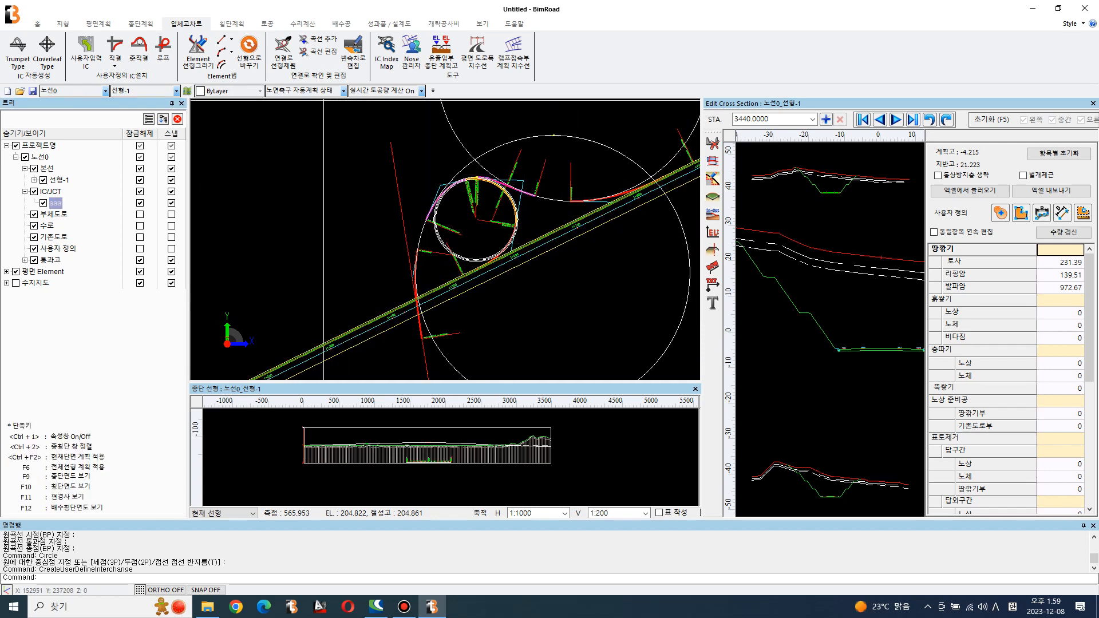
# Create a new alignment named Ramp-A of type IC/JCT in interchange aaa, with the two-way direct connector type
pyautogui.click(249, 50)
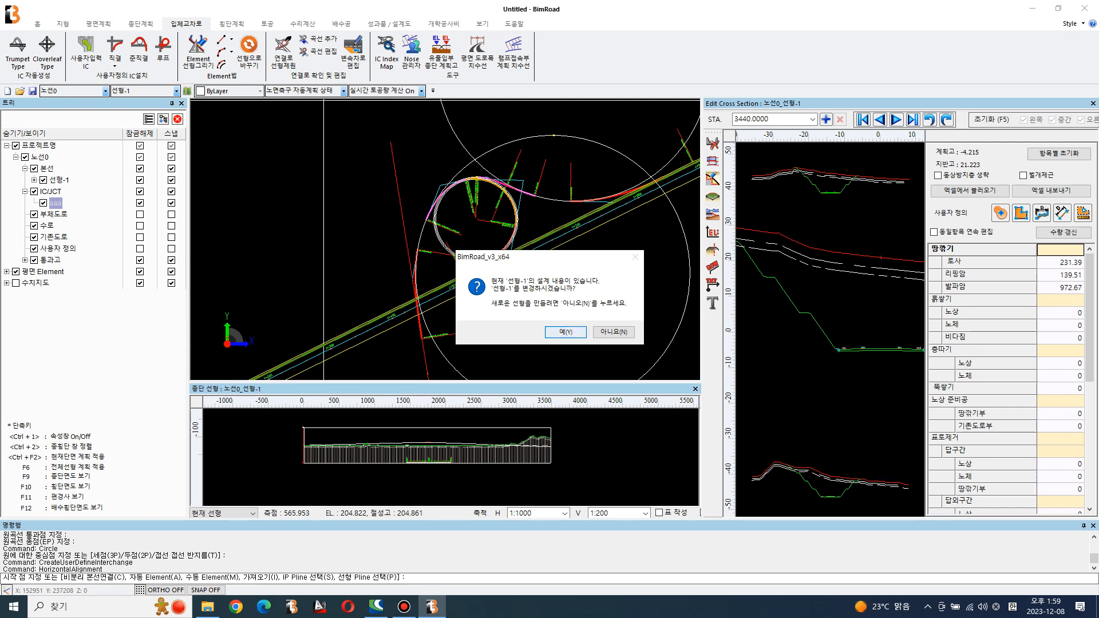
pyautogui.click(613, 332)
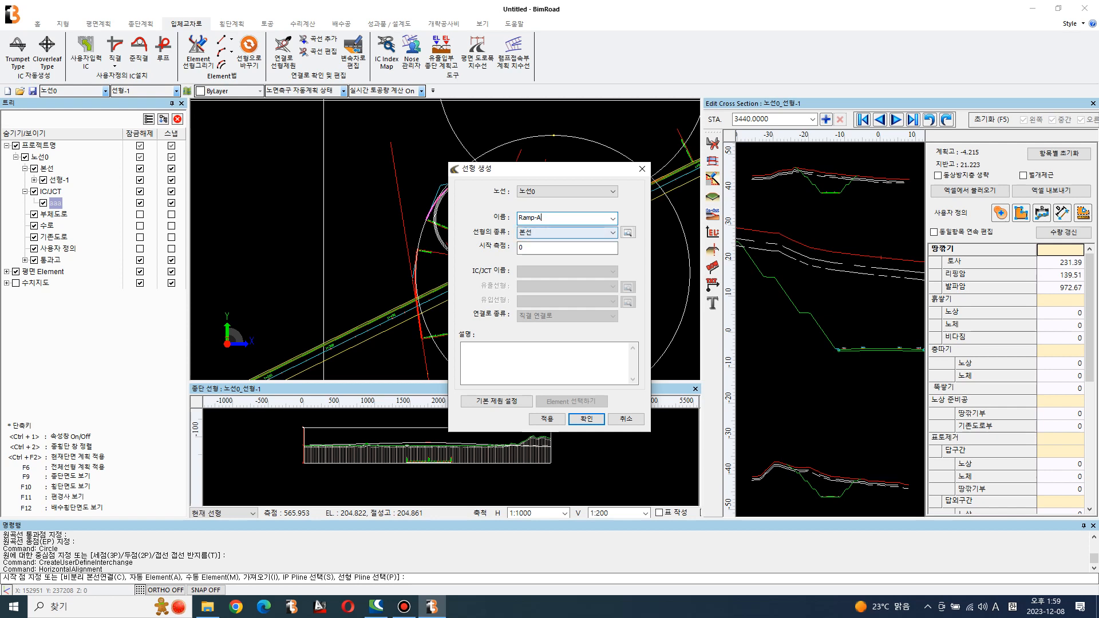
pyautogui.click(568, 232)
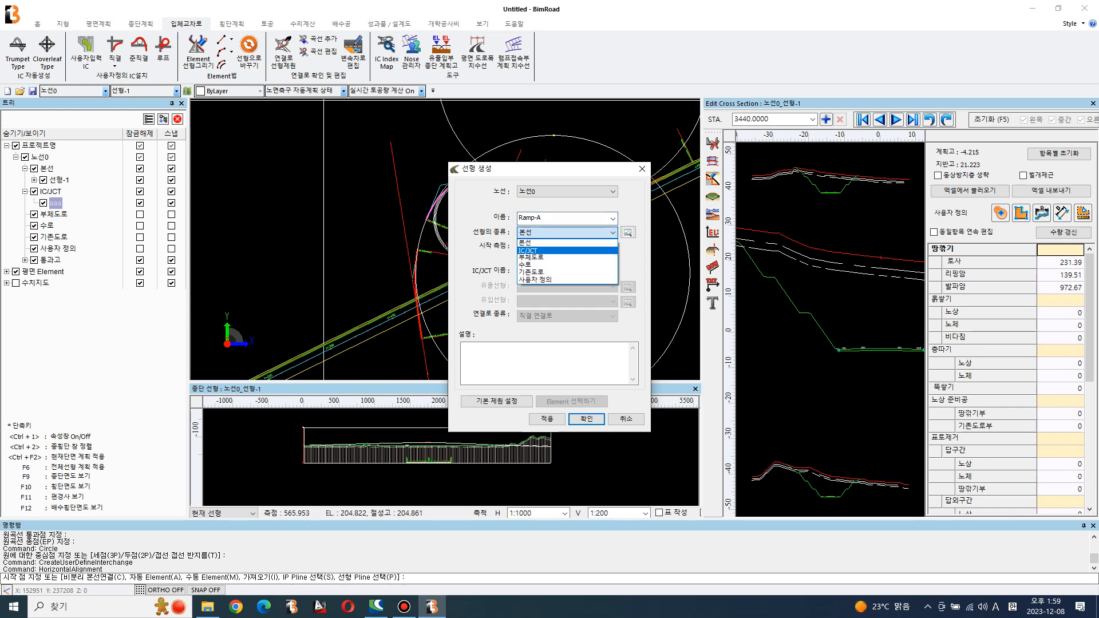
pyautogui.press('Return')
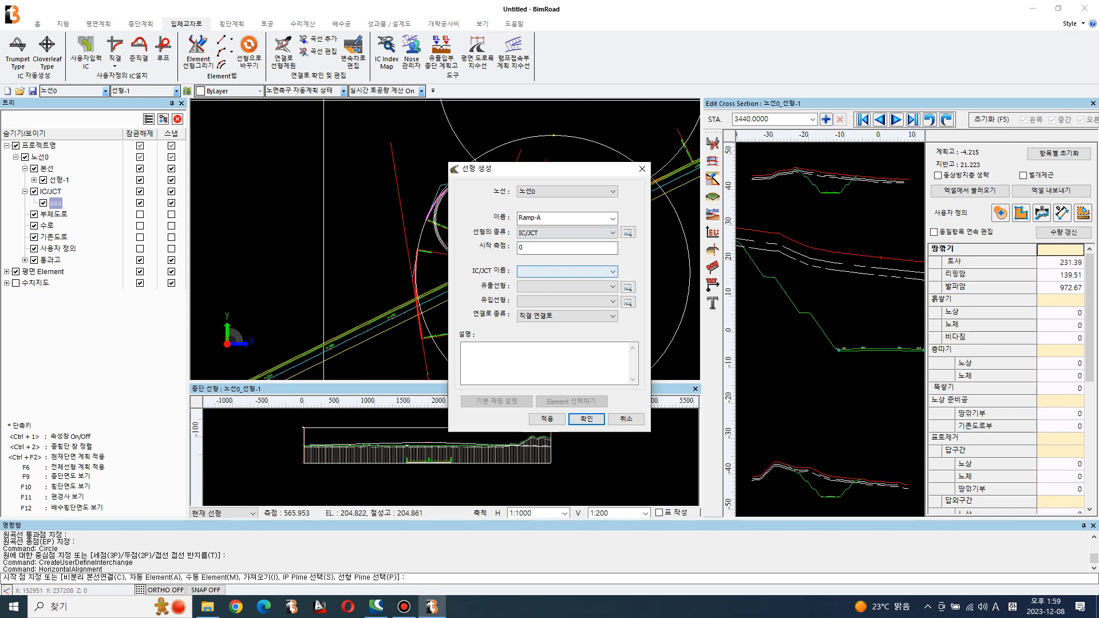
pyautogui.click(567, 272)
pyautogui.click(566, 289)
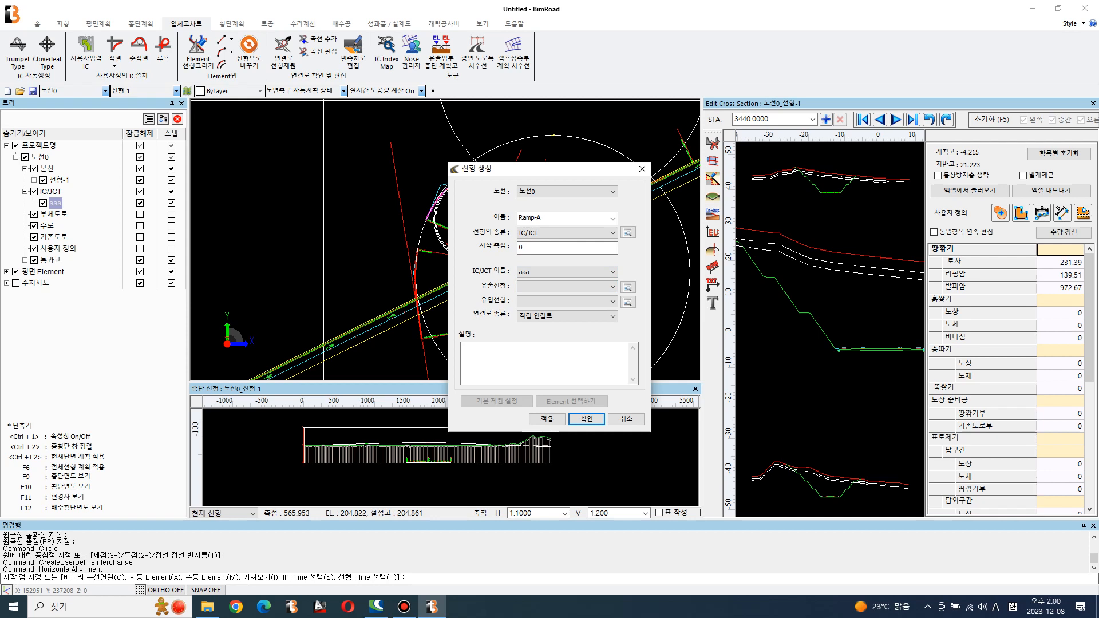
pyautogui.click(567, 316)
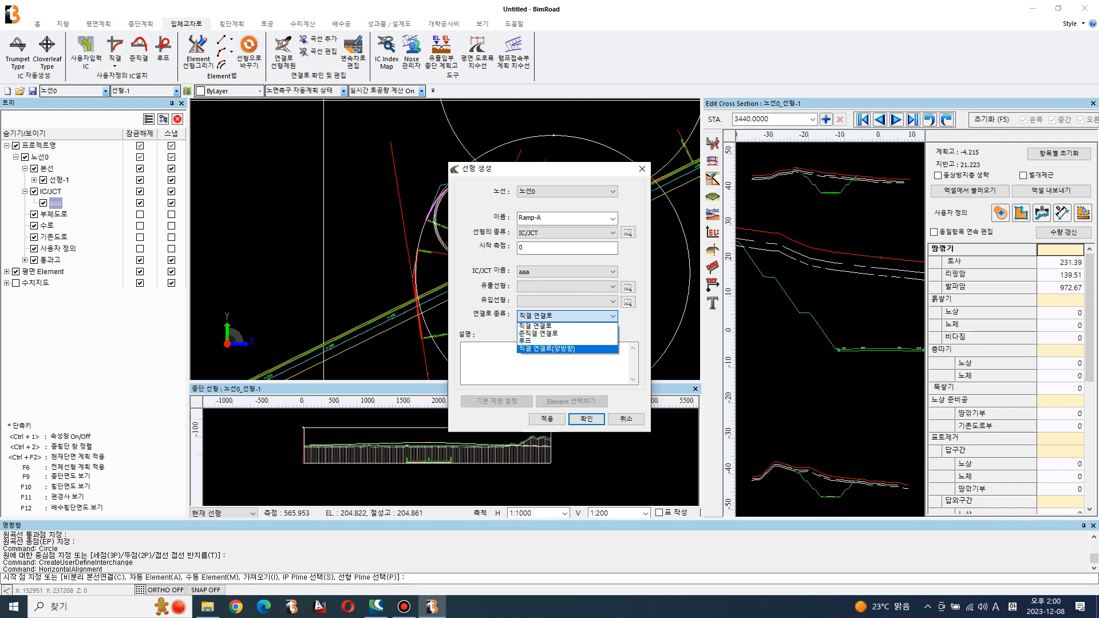
pyautogui.click(566, 348)
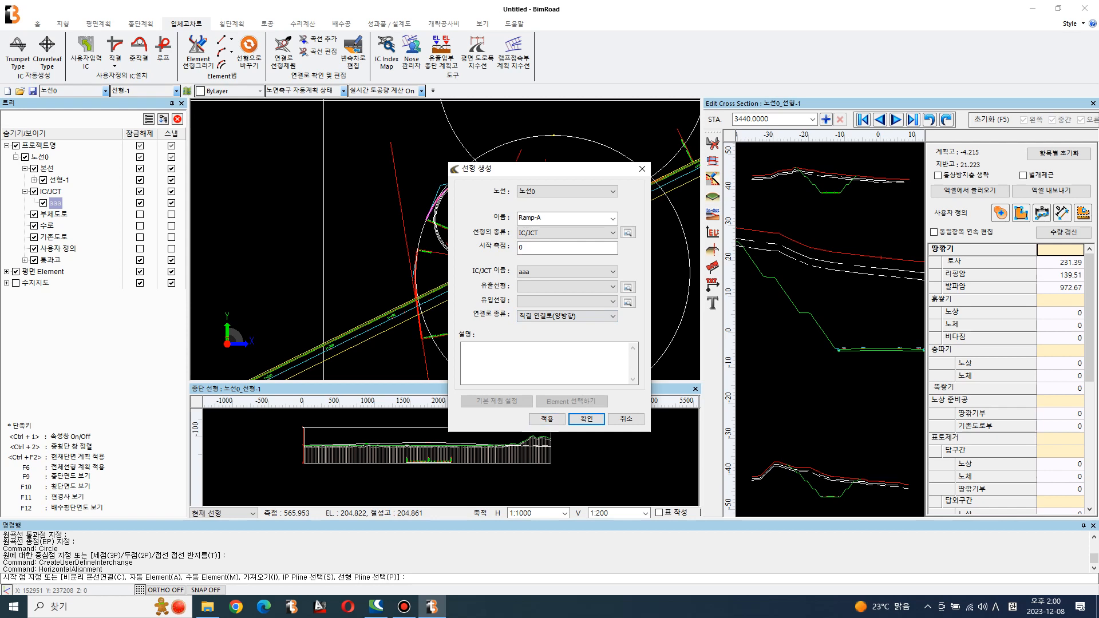
pyautogui.click(547, 419)
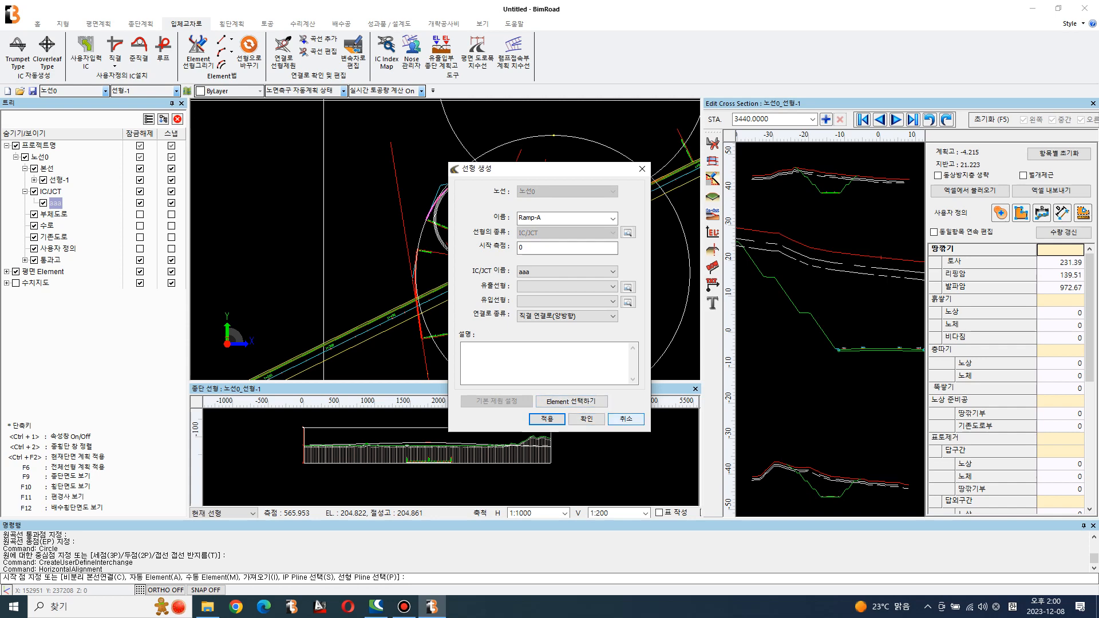
pyautogui.click(586, 419)
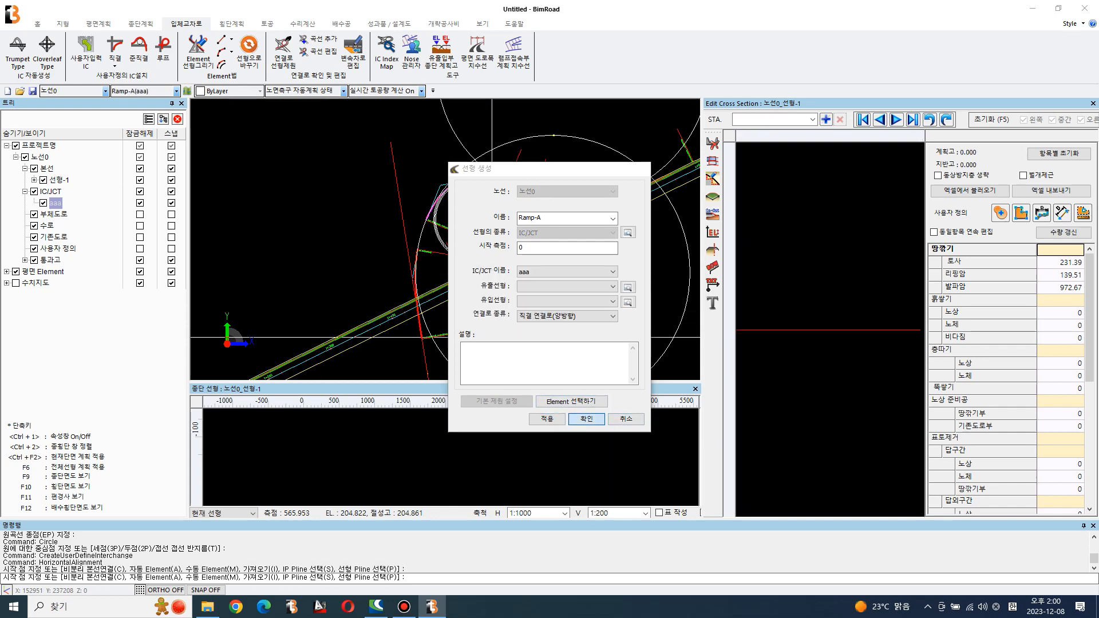
# Draw a two-point line about 300.73 m long along the red straight south of the main road, ending at the adjoining clothoid's endpoint
pyautogui.click(321, 213)
pyautogui.click(336, 234)
pyautogui.moveTo(433, 290); pyautogui.dragTo(421, 186, button='middle')
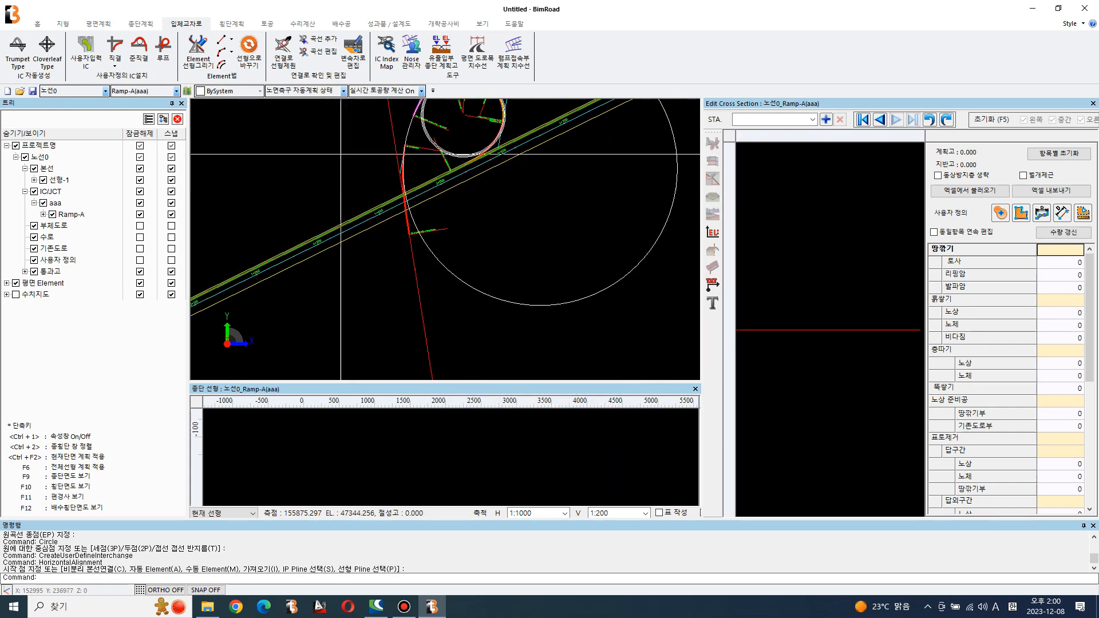
pyautogui.scroll(-2, 411, 279)
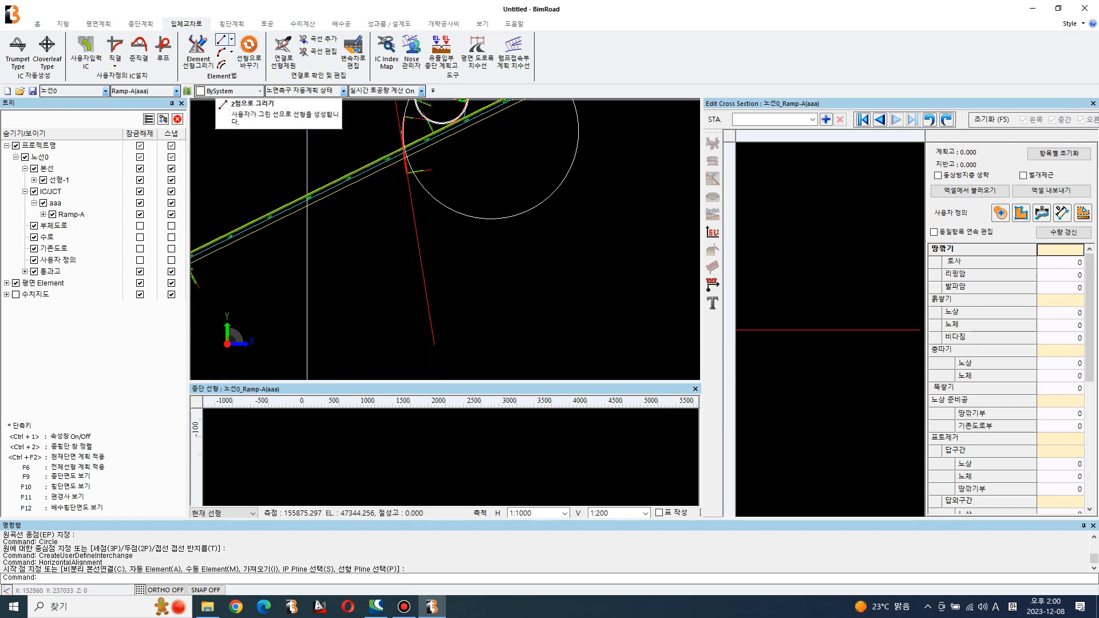
pyautogui.click(221, 39)
pyautogui.rightClick(459, 256)
pyautogui.click(485, 328)
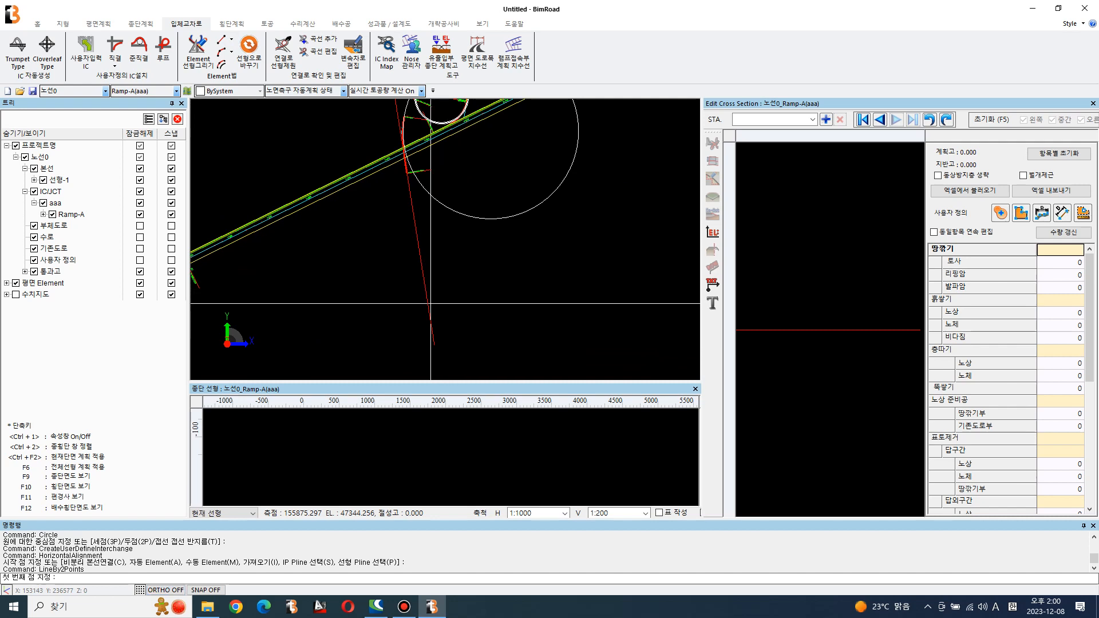
pyautogui.click(428, 304)
pyautogui.rightClick(460, 261)
pyautogui.click(481, 270)
pyautogui.scroll(4, 412, 171)
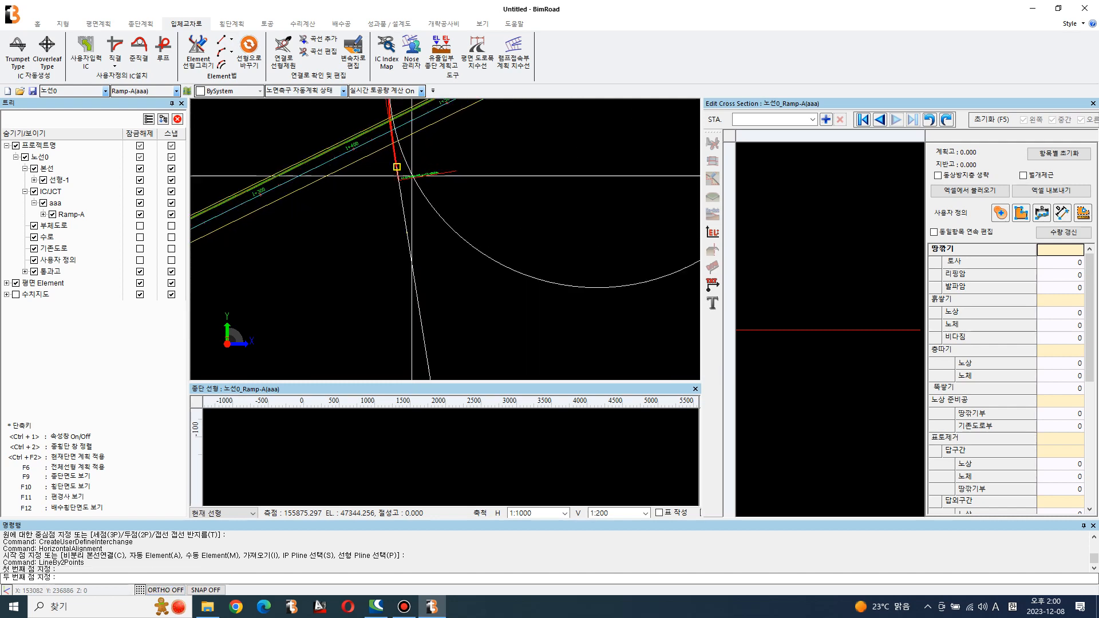
pyautogui.scroll(3, 397, 186)
pyautogui.click(378, 176)
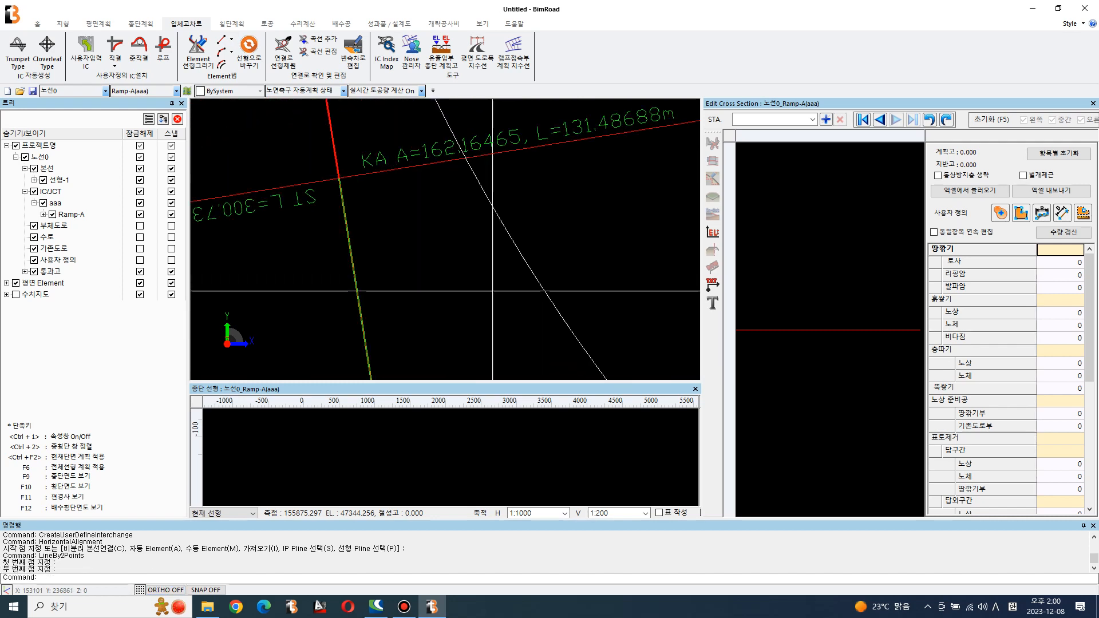
# Start Ramp-A's horizontal alignment using manually selected elements, taking the straight line south of the main road as the first element
pyautogui.scroll(-2, 474, 227)
pyautogui.scroll(-4, 474, 227)
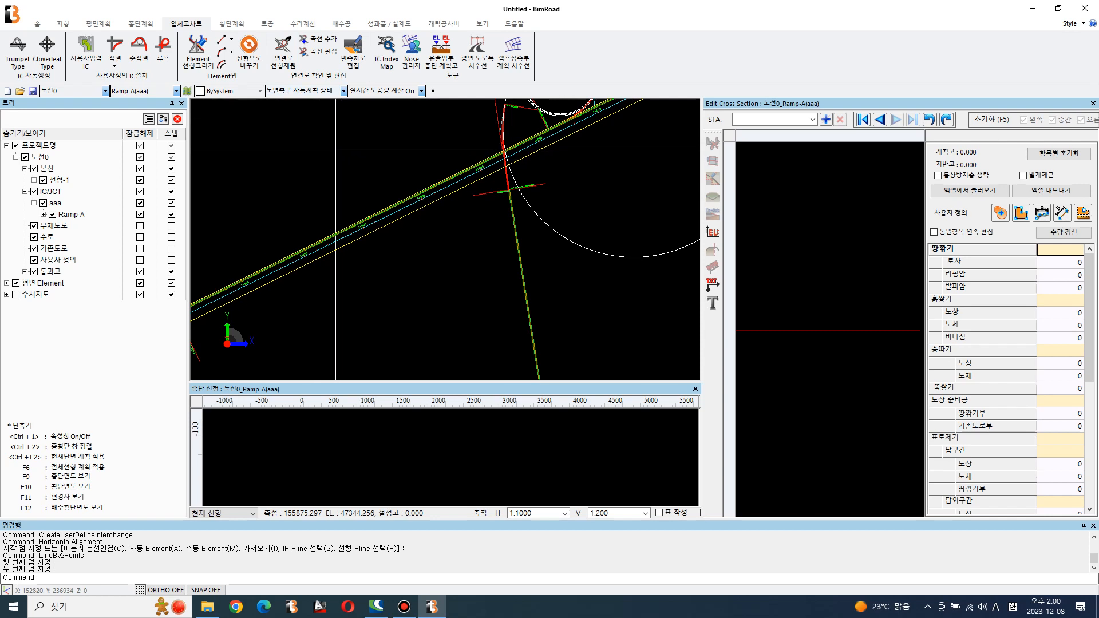
pyautogui.click(98, 24)
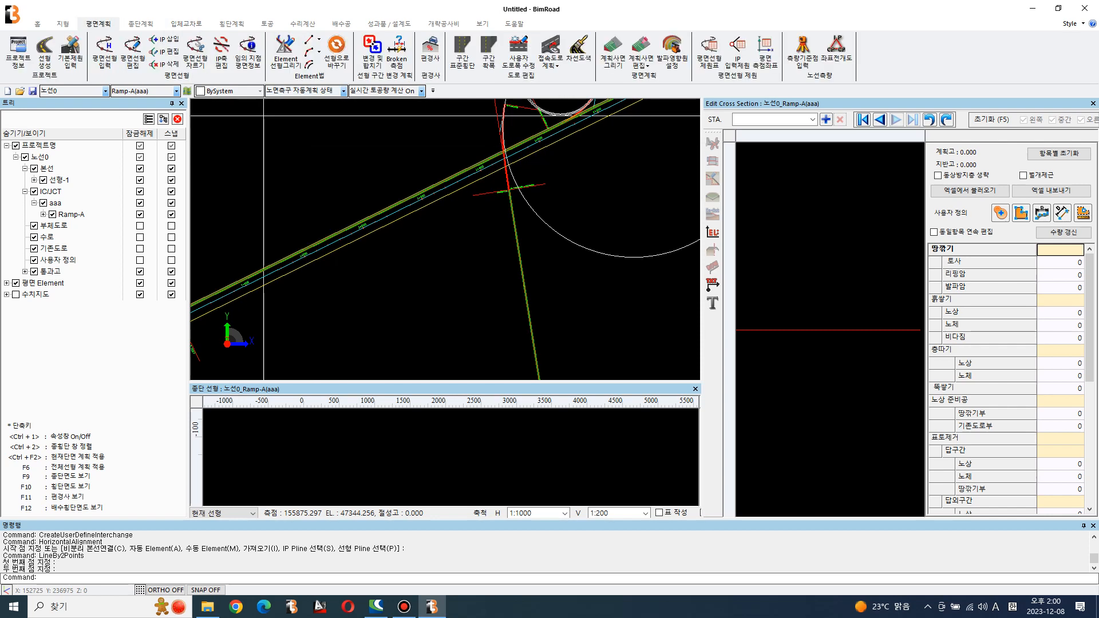
pyautogui.click(104, 52)
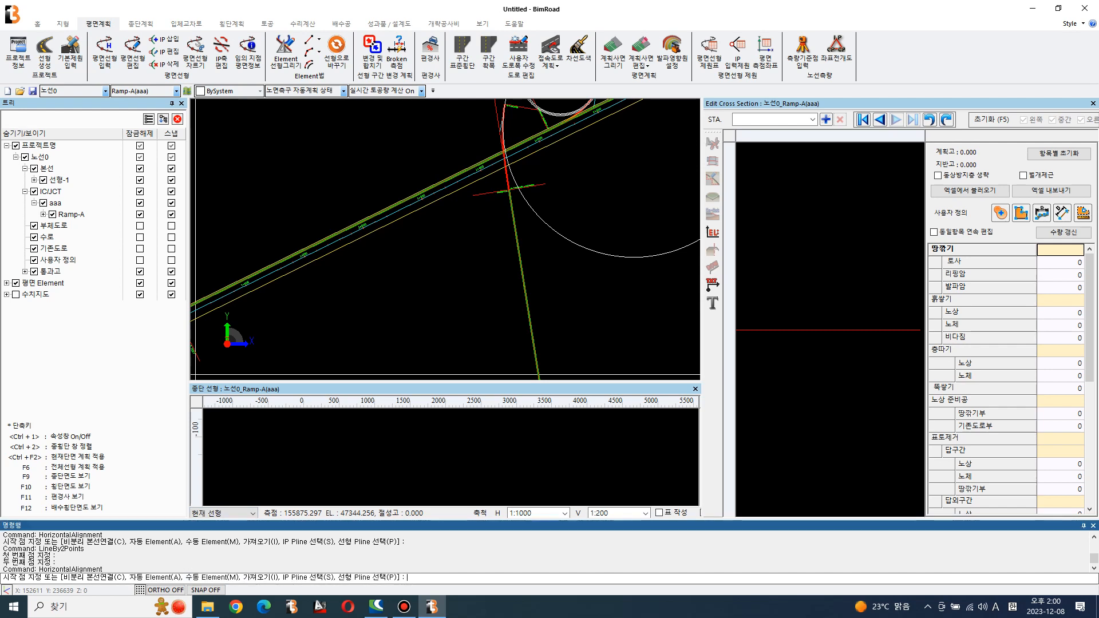
pyautogui.write('m')
pyautogui.press('Return')
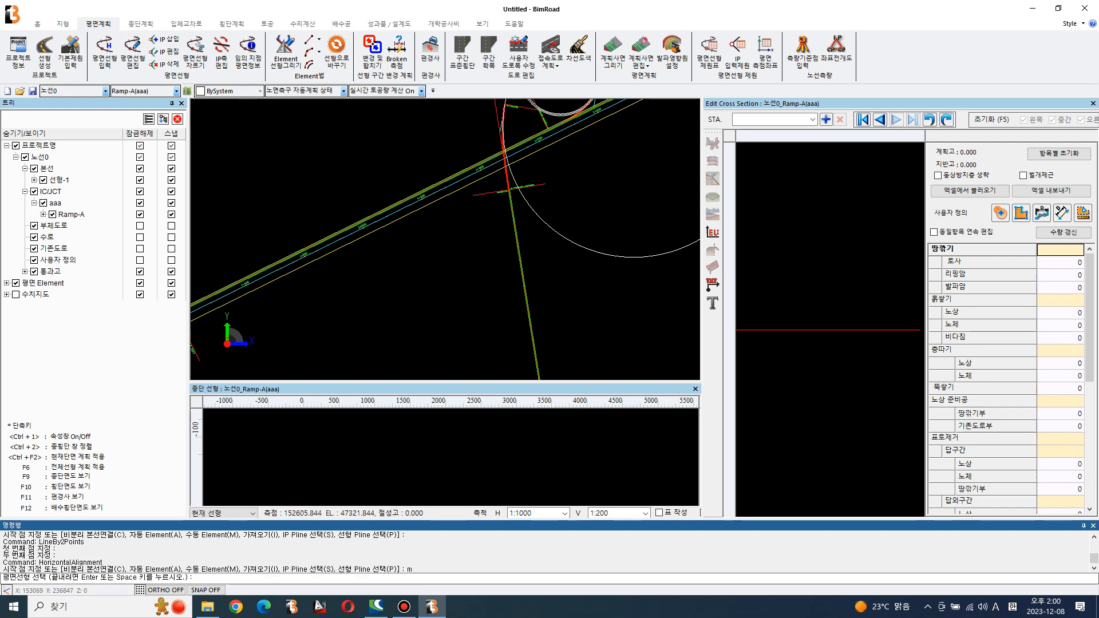
pyautogui.scroll(4, 496, 198)
pyautogui.click(572, 200)
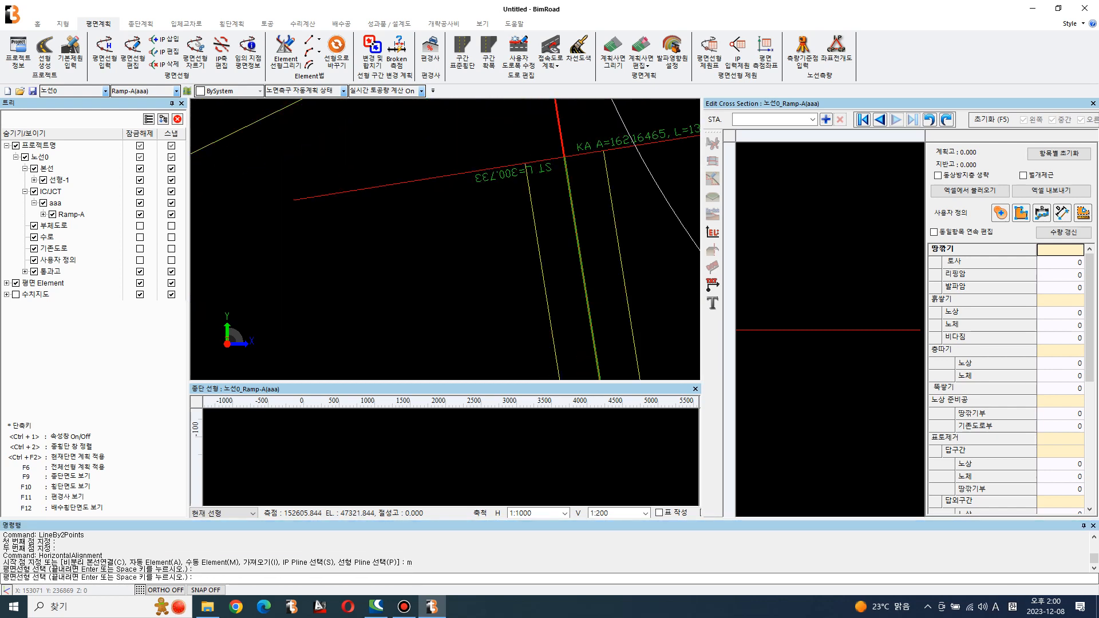
# Add the clothoid adjoining the line and the following loop elements up to the R=60 arc, and build Ramp-A's horizontal alignment
pyautogui.scroll(-3, 401, 252)
pyautogui.scroll(6, 540, 174)
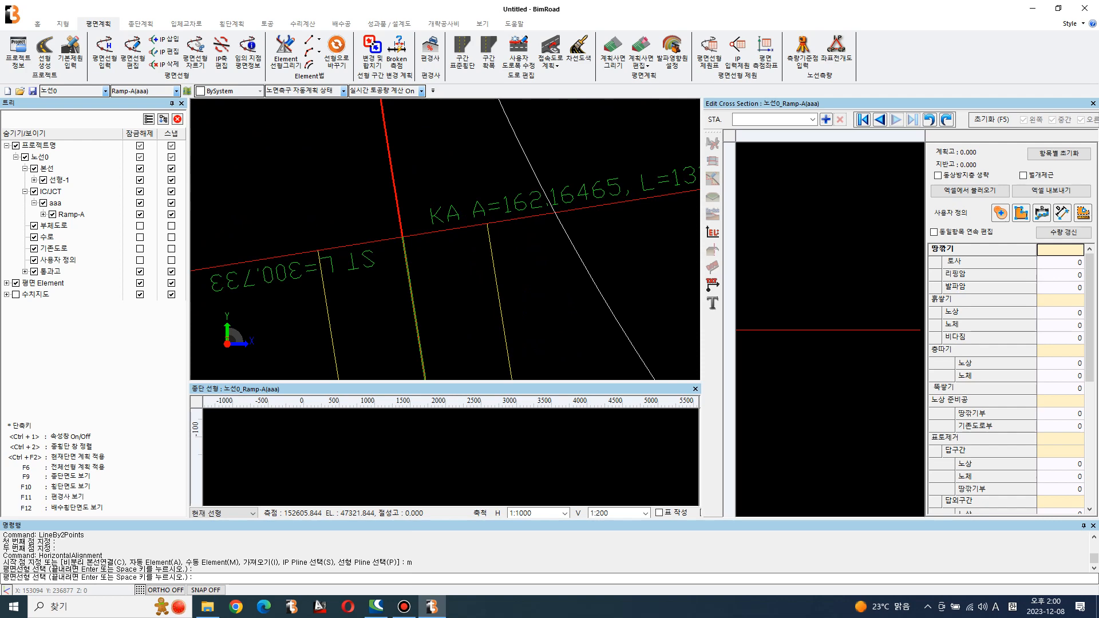
pyautogui.click(395, 187)
pyautogui.scroll(-10, 504, 290)
pyautogui.moveTo(520, 163); pyautogui.dragTo(474, 295, button='middle')
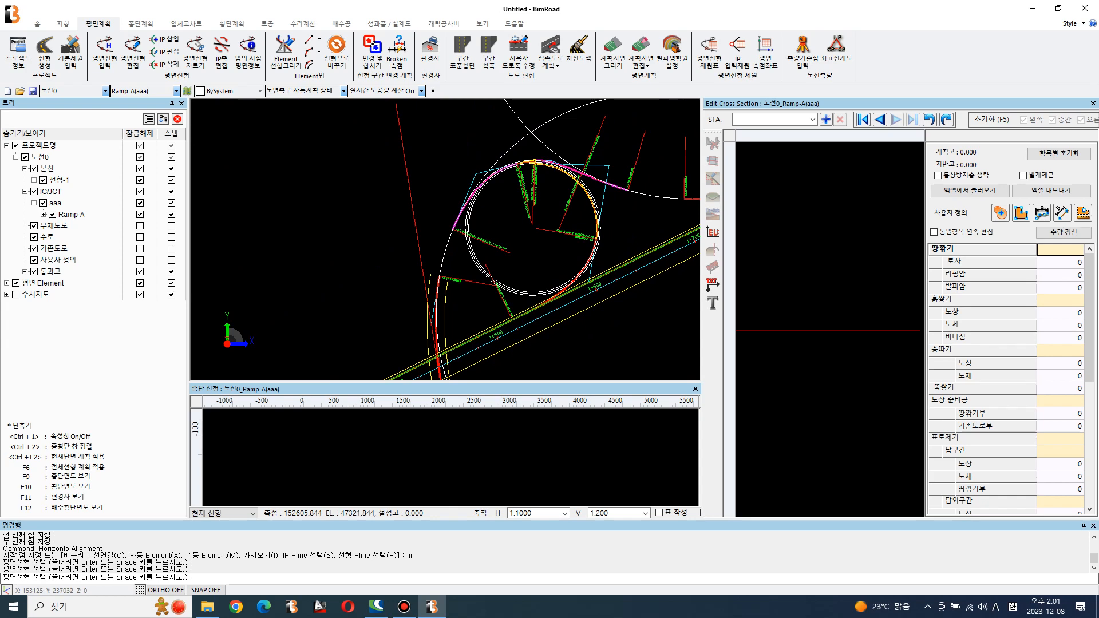
pyautogui.click(473, 193)
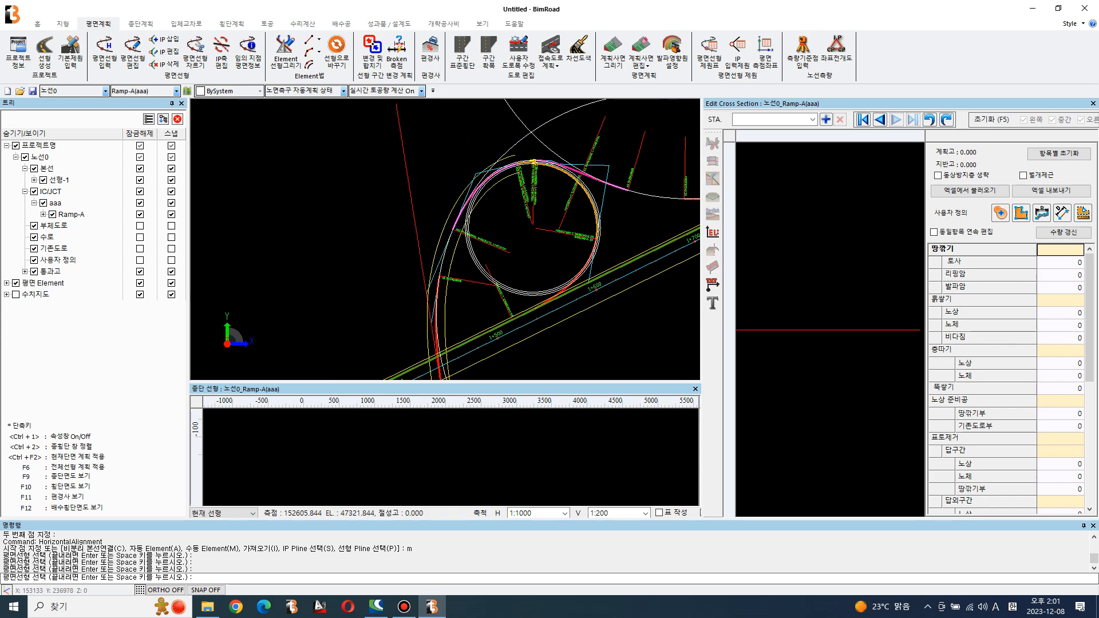
pyautogui.scroll(8, 527, 172)
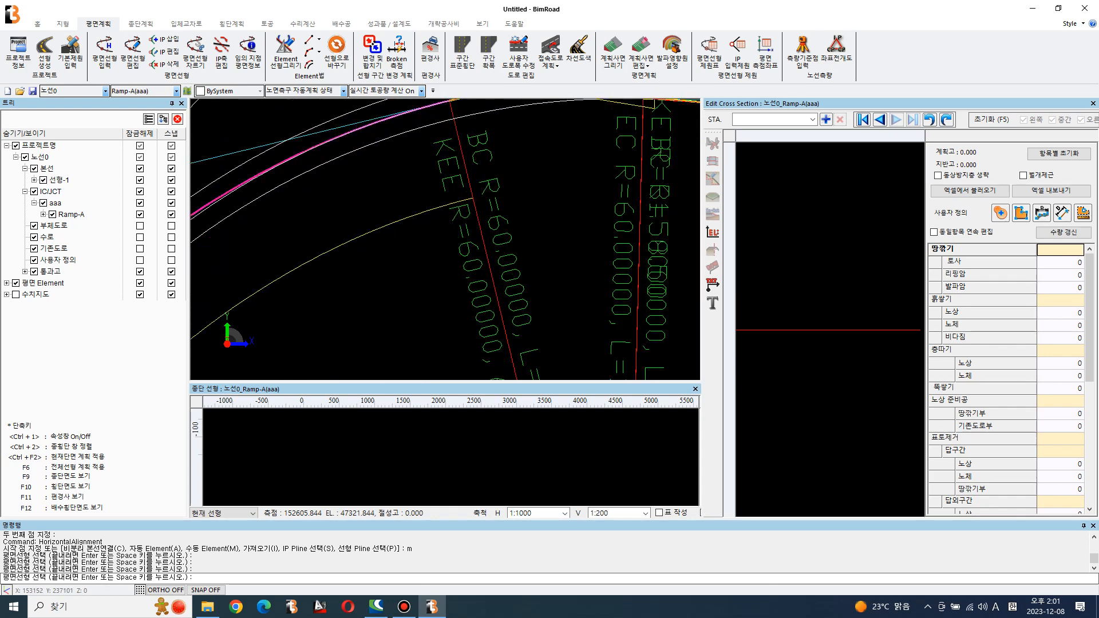
pyautogui.scroll(-5, 518, 244)
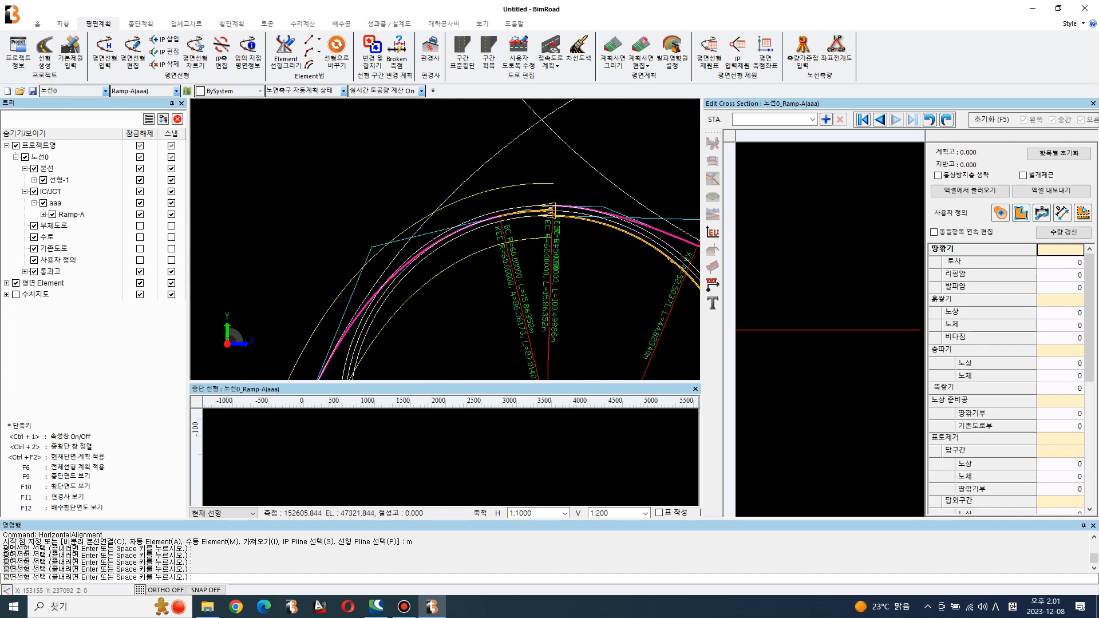
pyautogui.press('Return')
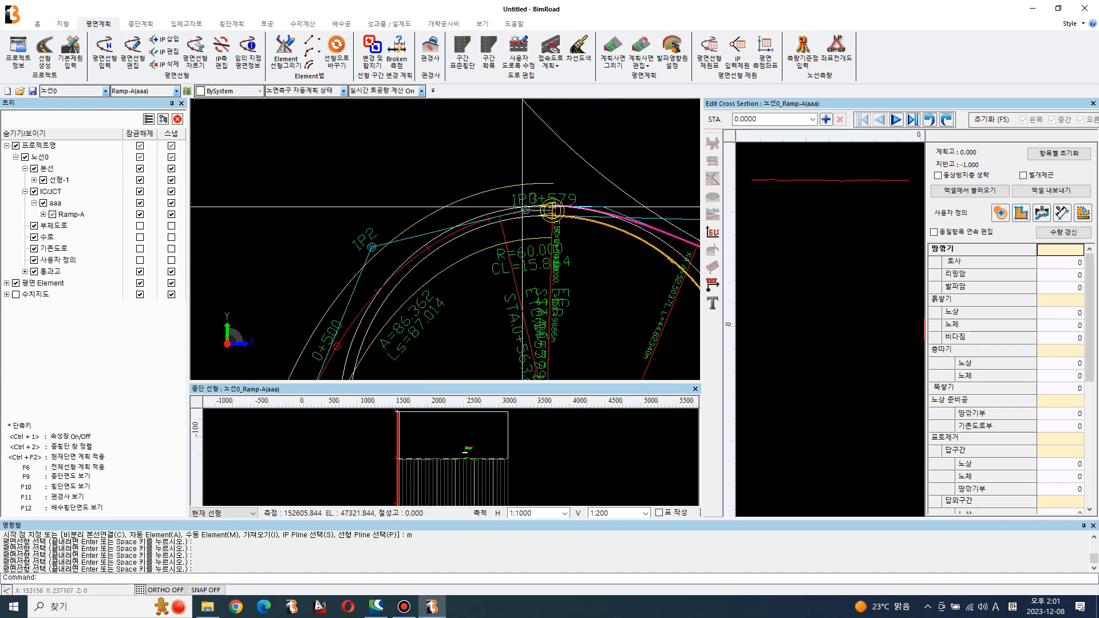
# Examine Ramp-A's plan geometry, its crossing with the main road near station 1+440, and its ground profile
pyautogui.scroll(-6, 418, 221)
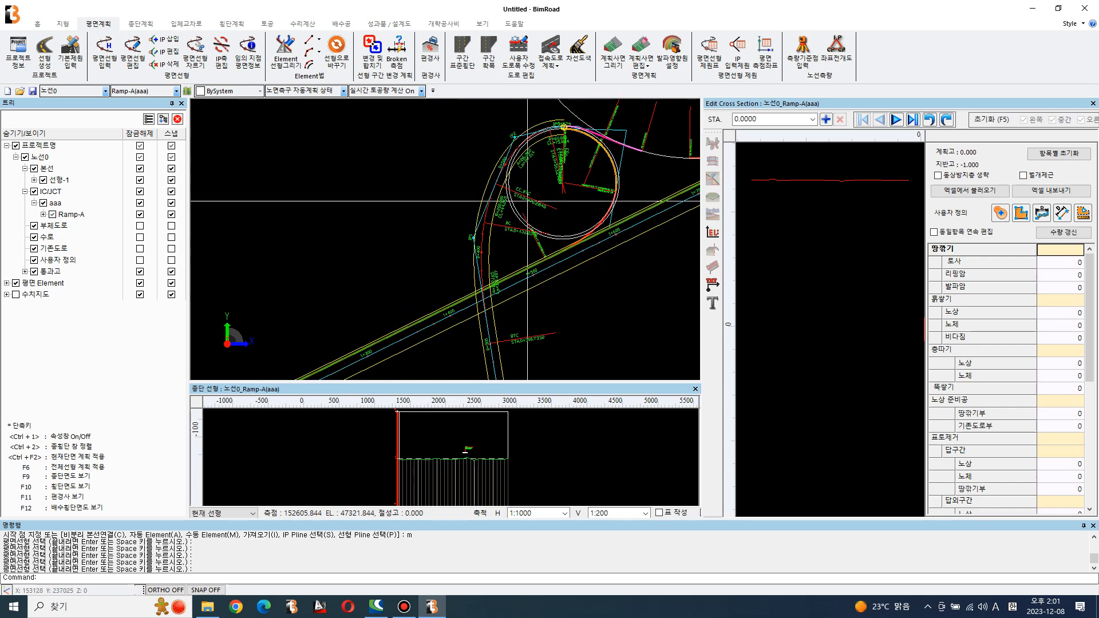
pyautogui.moveTo(508, 325); pyautogui.dragTo(519, 280, button='middle')
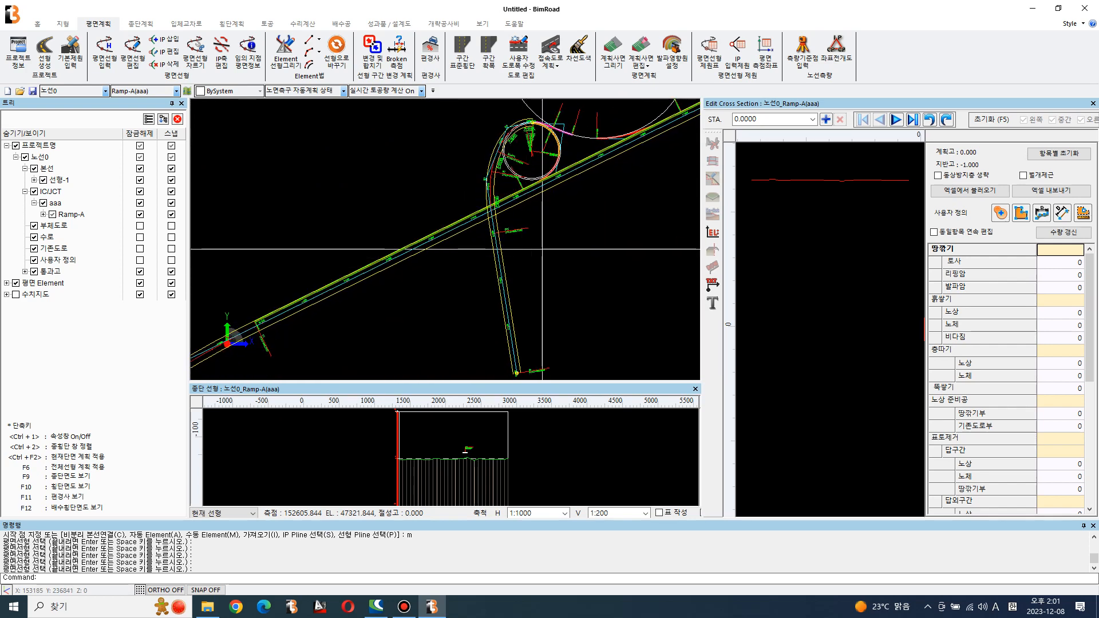
pyautogui.scroll(6, 527, 229)
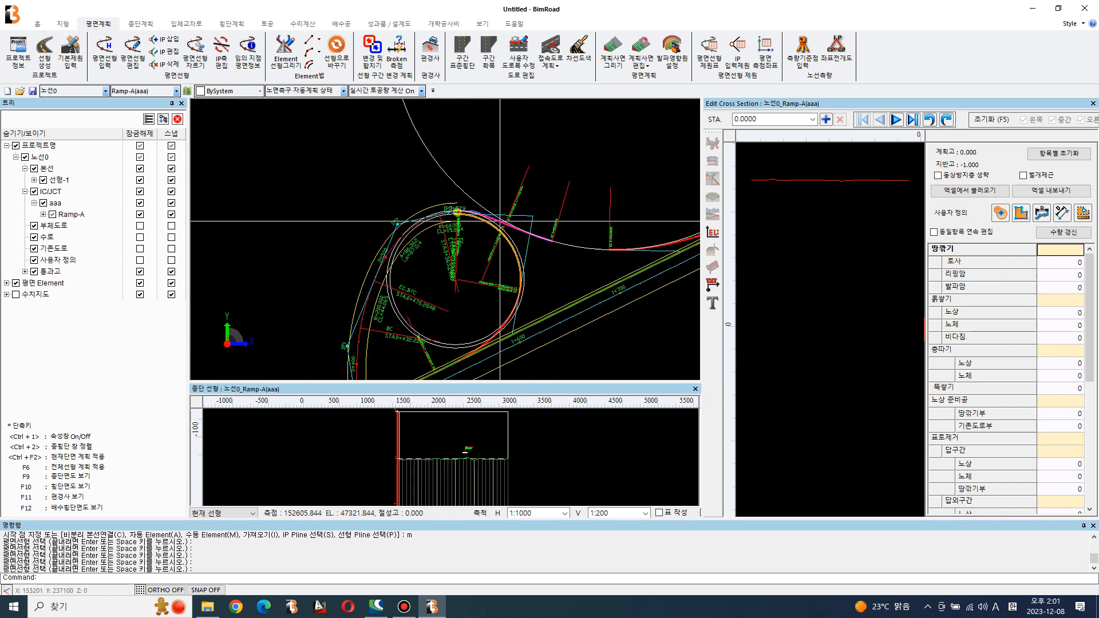
pyautogui.moveTo(500, 245); pyautogui.dragTo(510, 178, button='middle')
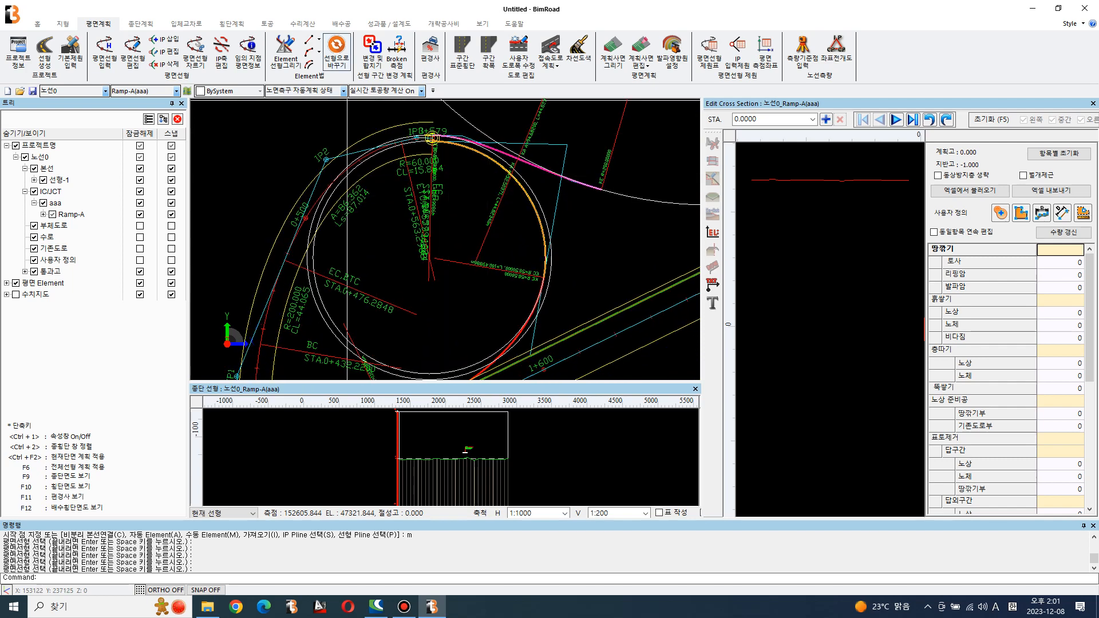
pyautogui.moveTo(373, 264); pyautogui.dragTo(466, 219, button='middle')
pyautogui.scroll(8, 469, 454)
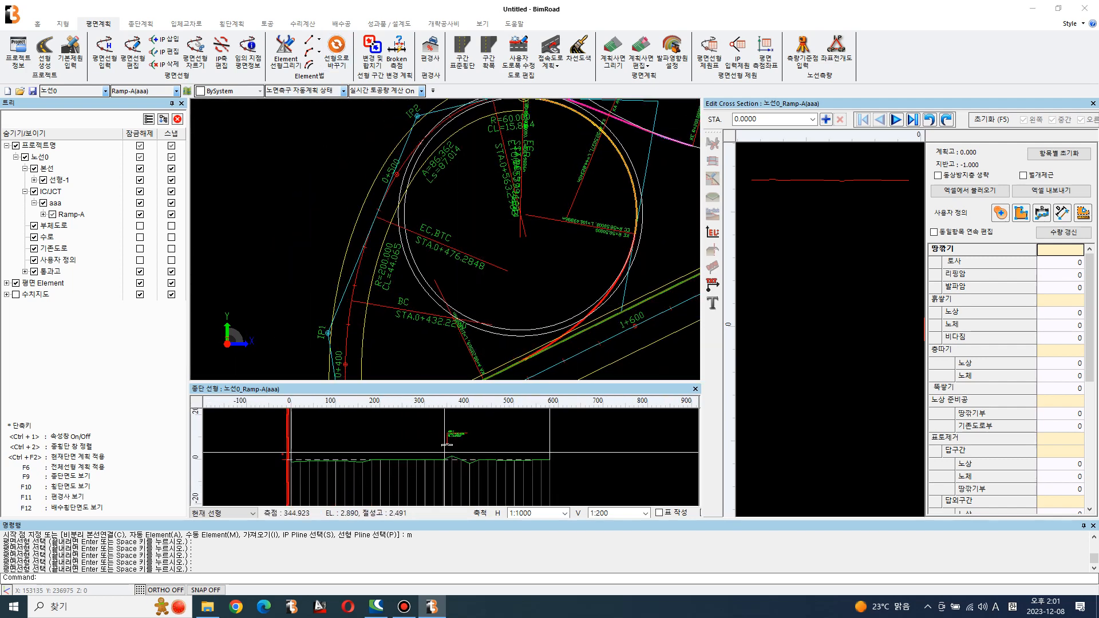
pyautogui.moveTo(430, 366); pyautogui.dragTo(456, 251, button='middle')
pyautogui.scroll(-2, 455, 250)
pyautogui.scroll(3, 446, 239)
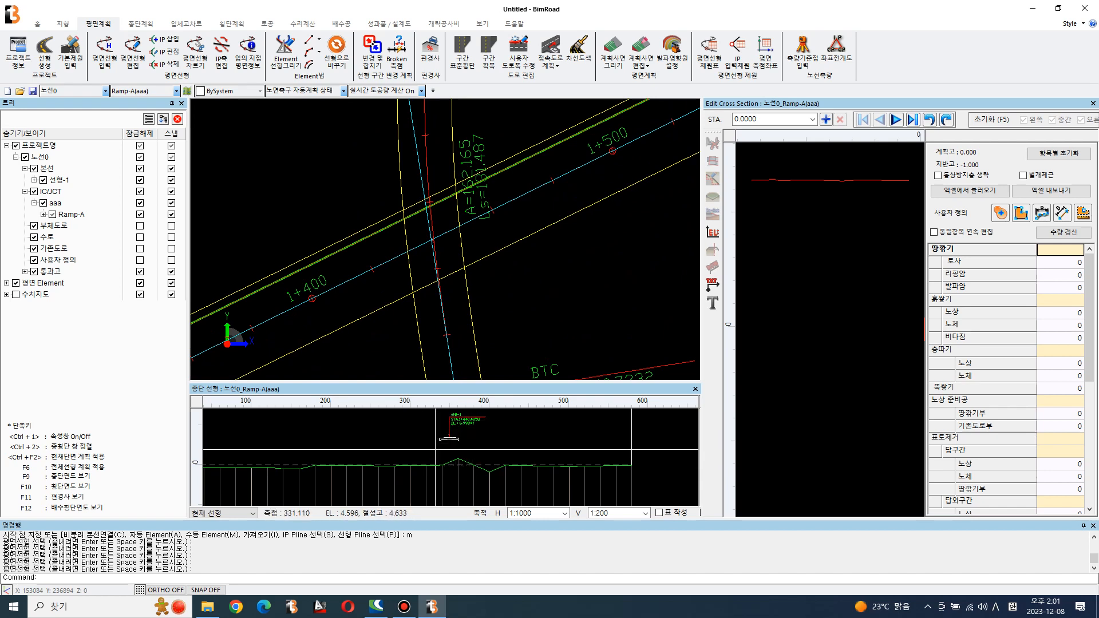
pyautogui.scroll(-2, 535, 442)
pyautogui.scroll(-3, 535, 441)
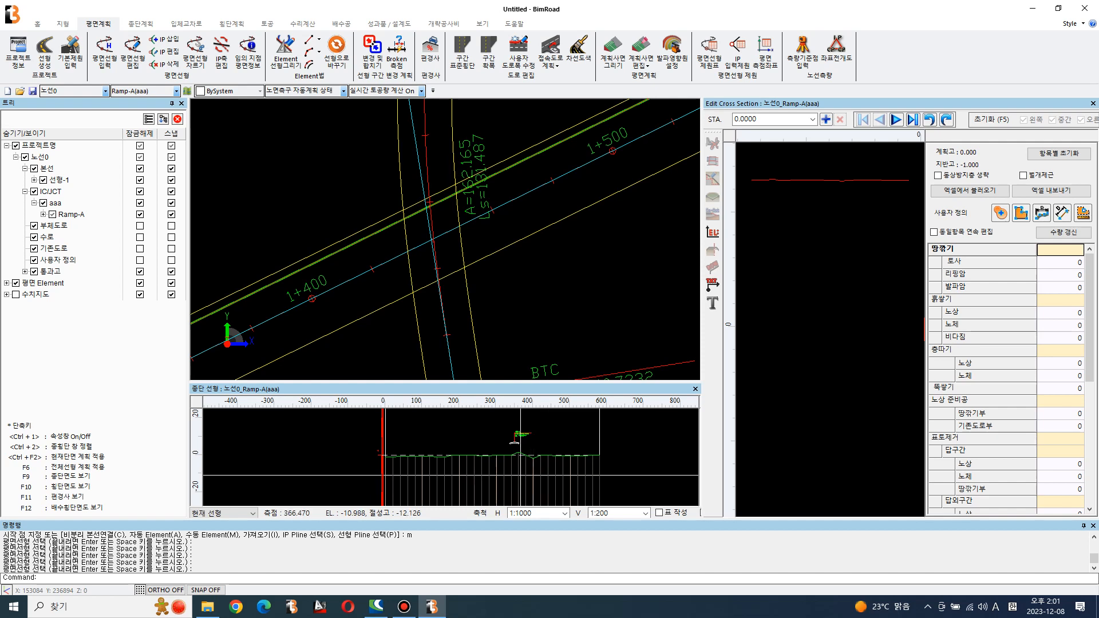
pyautogui.scroll(-2, 514, 442)
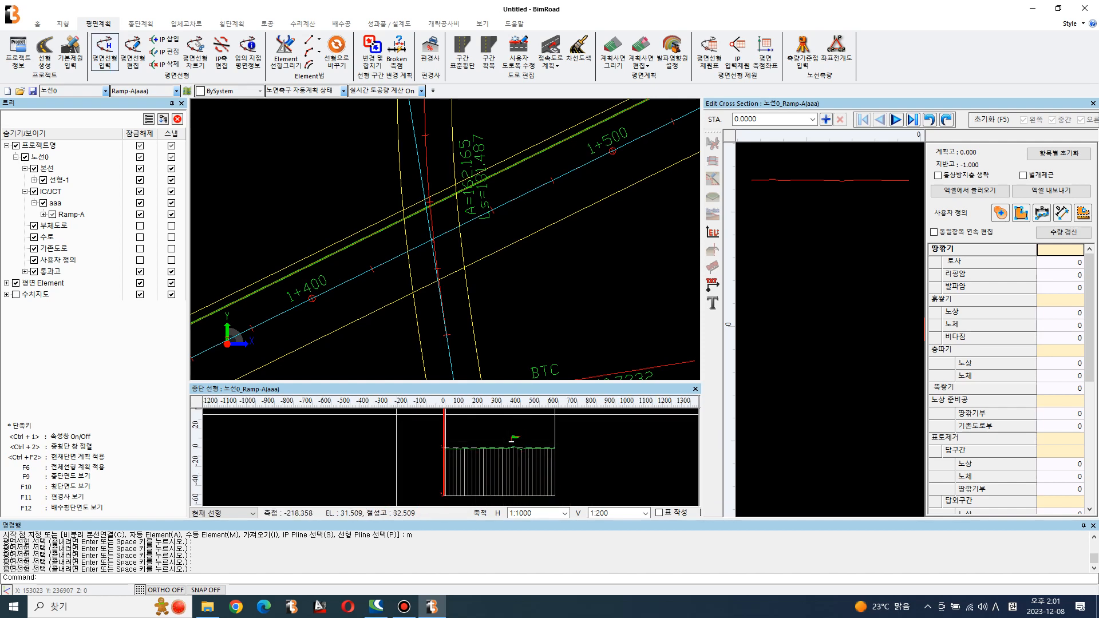
# Draw Ramp-A's vertical alignment with a crest VIP near station 348 at about EL 17.3, matching its length to the horizontal alignment
pyautogui.click(140, 23)
pyautogui.click(18, 52)
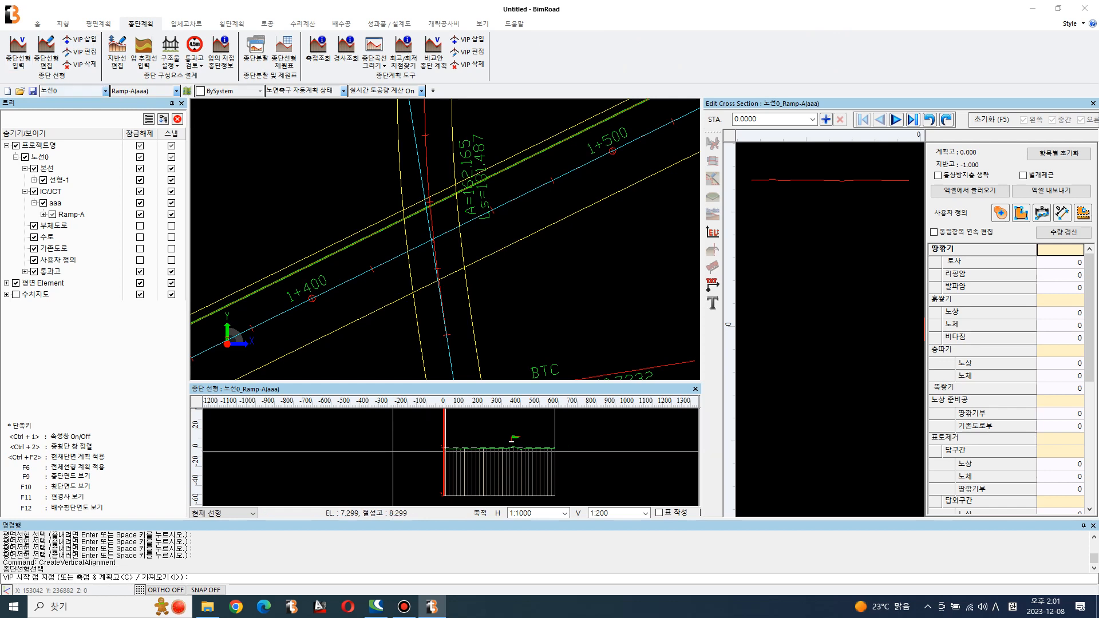
pyautogui.click(423, 445)
pyautogui.scroll(3, 497, 427)
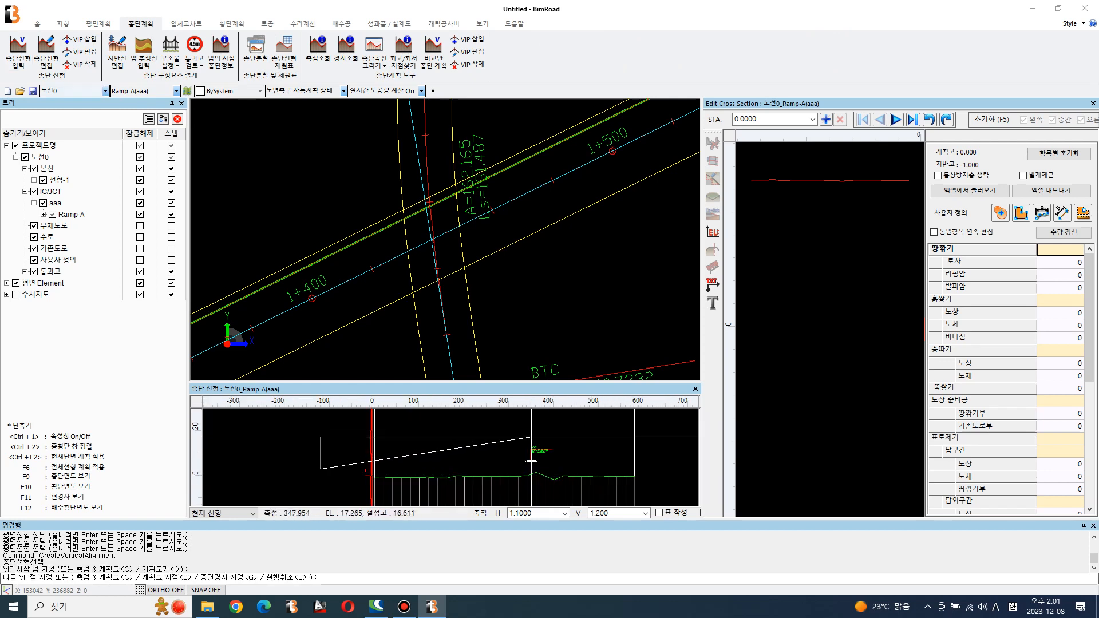
pyautogui.click(531, 437)
pyautogui.click(673, 470)
pyautogui.press('Return')
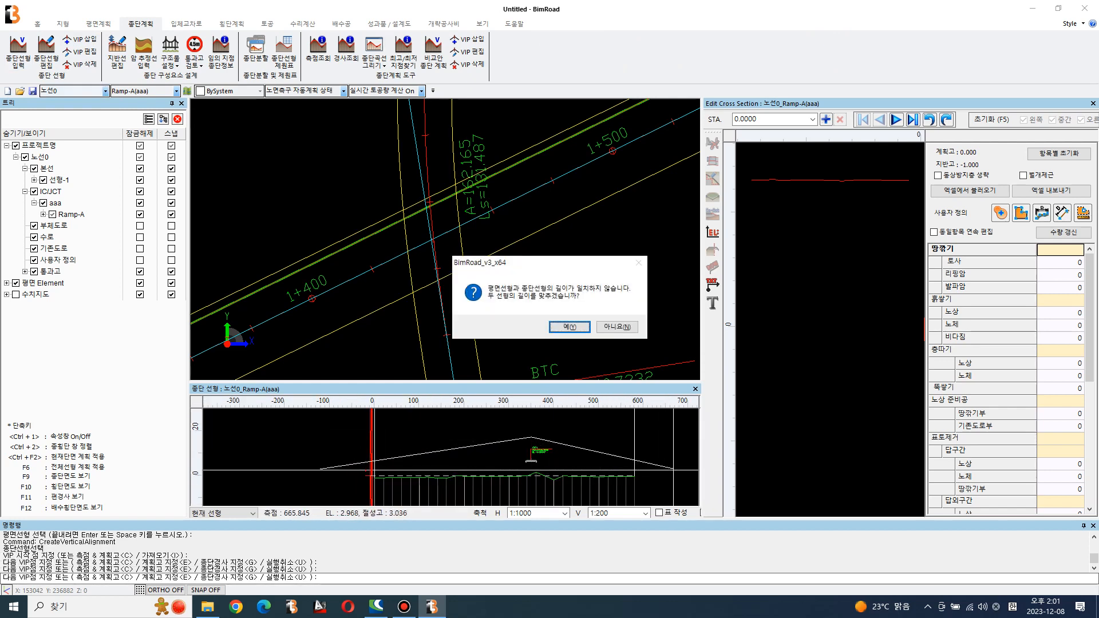
pyautogui.press('Return')
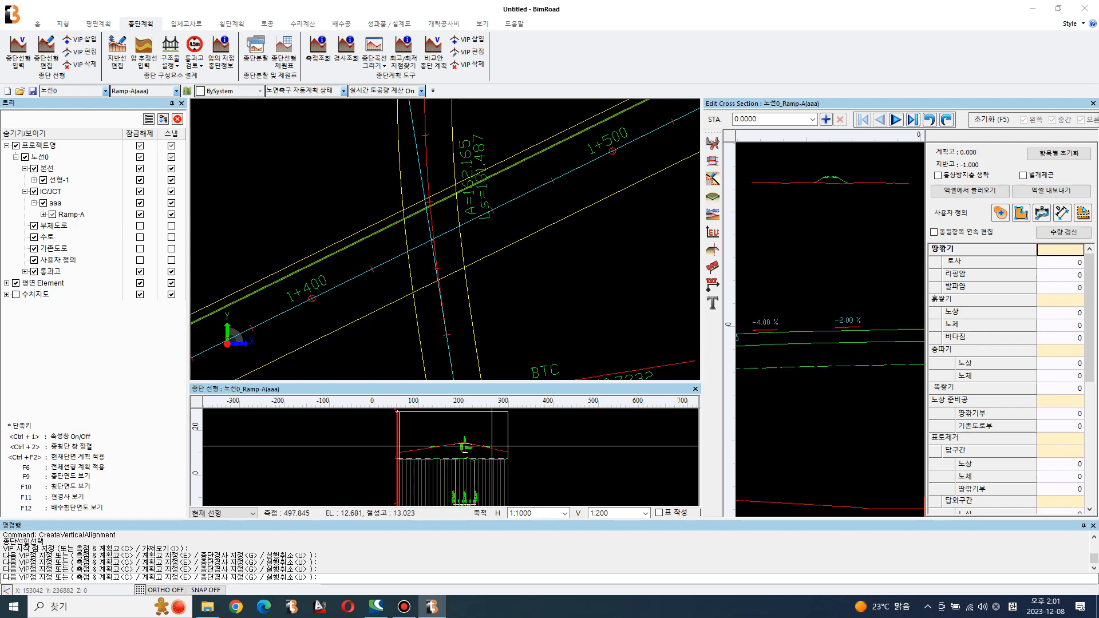
# Check the clearance height where Ramp-A passes over the main road 선형-1 in the profile
pyautogui.scroll(8, 461, 449)
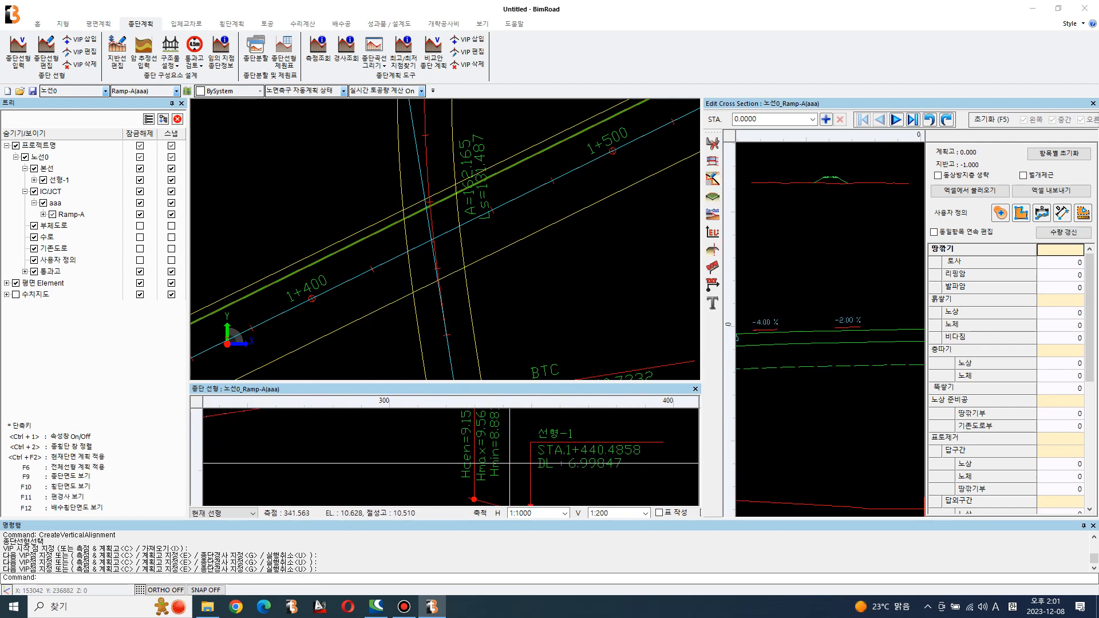
pyautogui.scroll(-5, 501, 463)
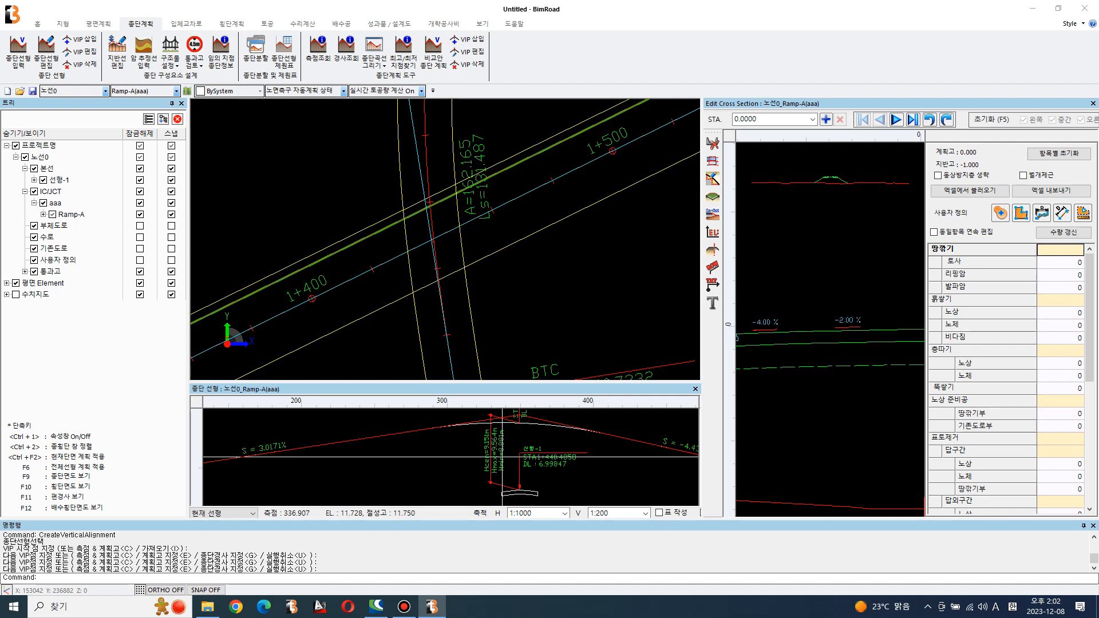
pyautogui.click(194, 60)
pyautogui.click(217, 82)
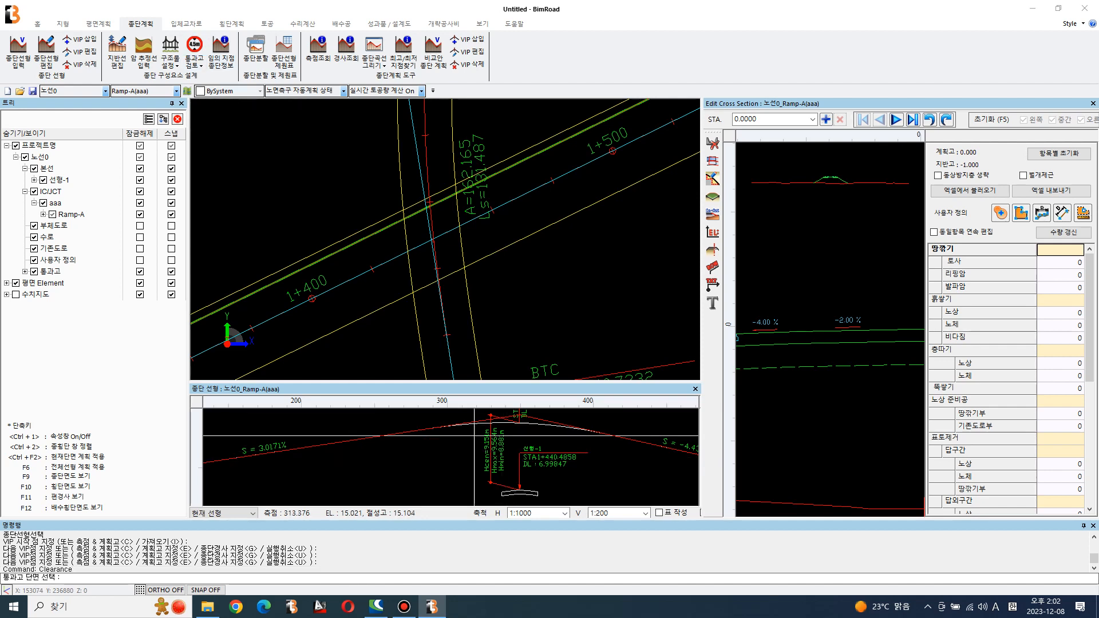
pyautogui.click(498, 465)
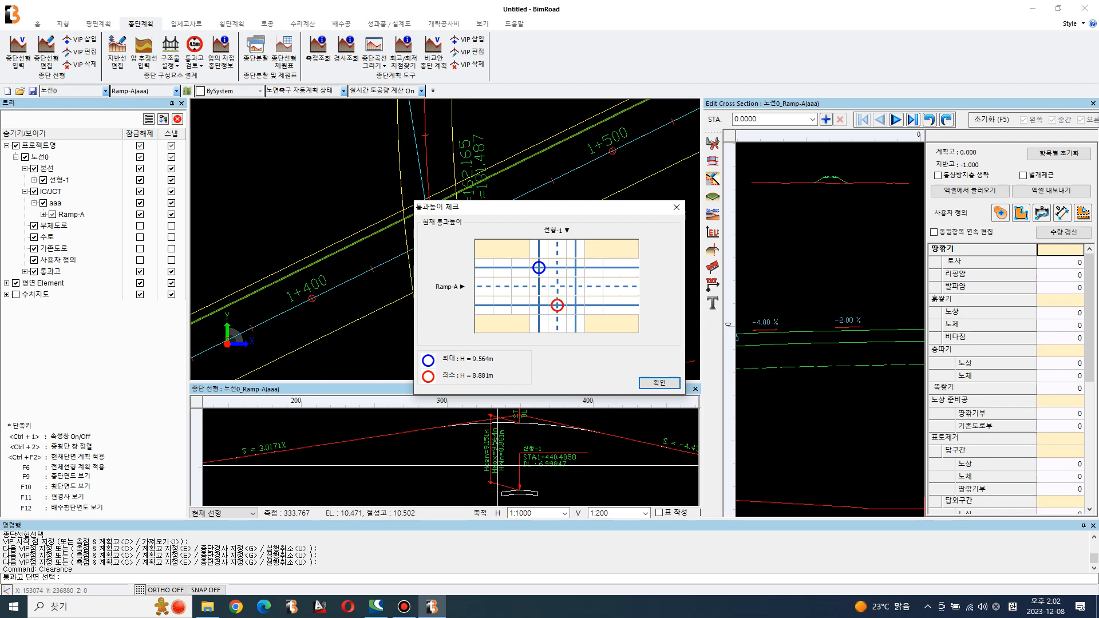
pyautogui.click(659, 383)
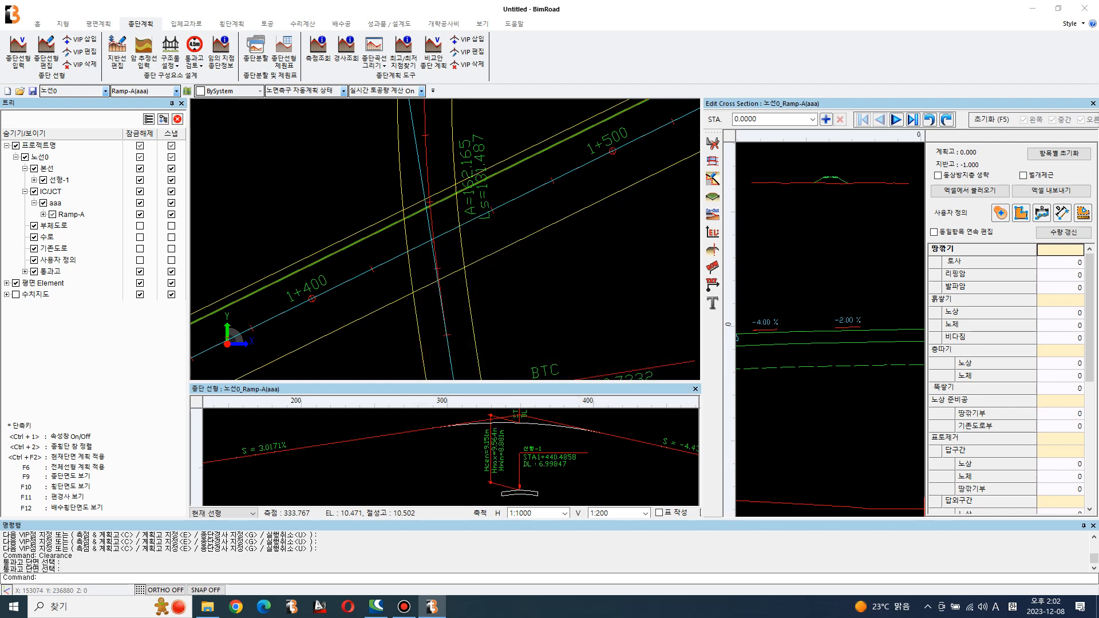
# Lengthen Ramp-A's crest vertical curve in the profile by stretching its start point back, giving a K value of about 22.6
pyautogui.scroll(5, 457, 468)
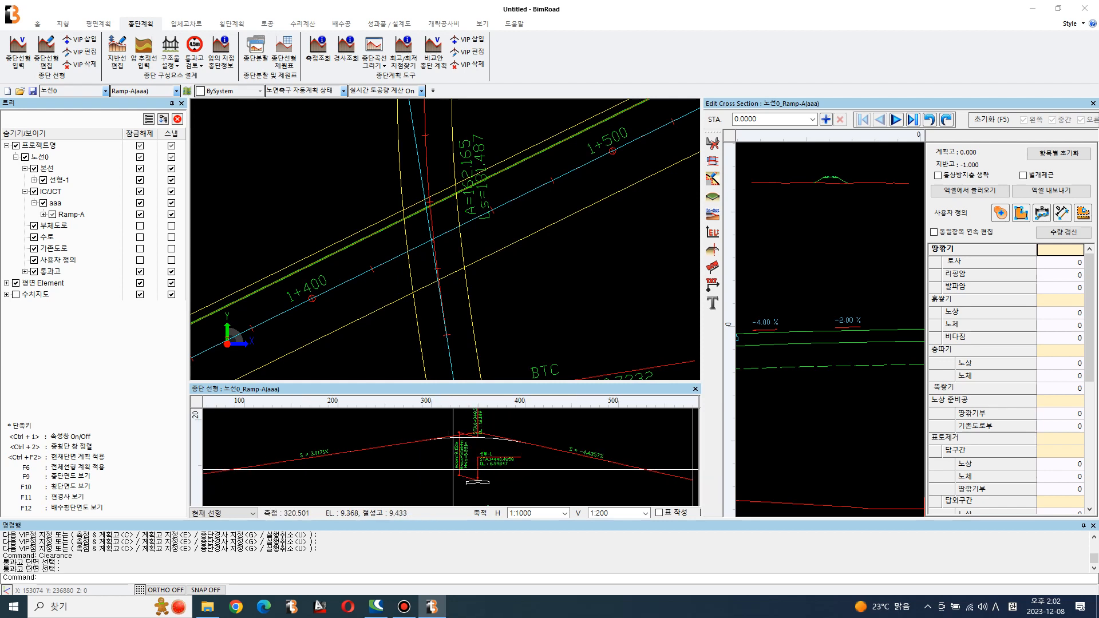
pyautogui.scroll(-5, 431, 458)
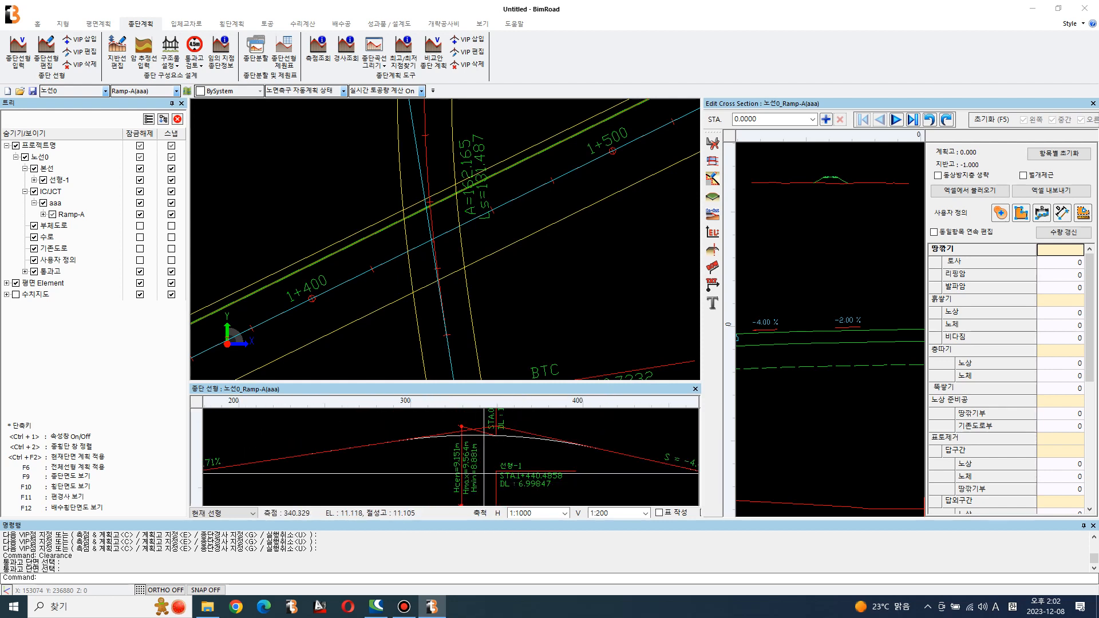
pyautogui.click(392, 442)
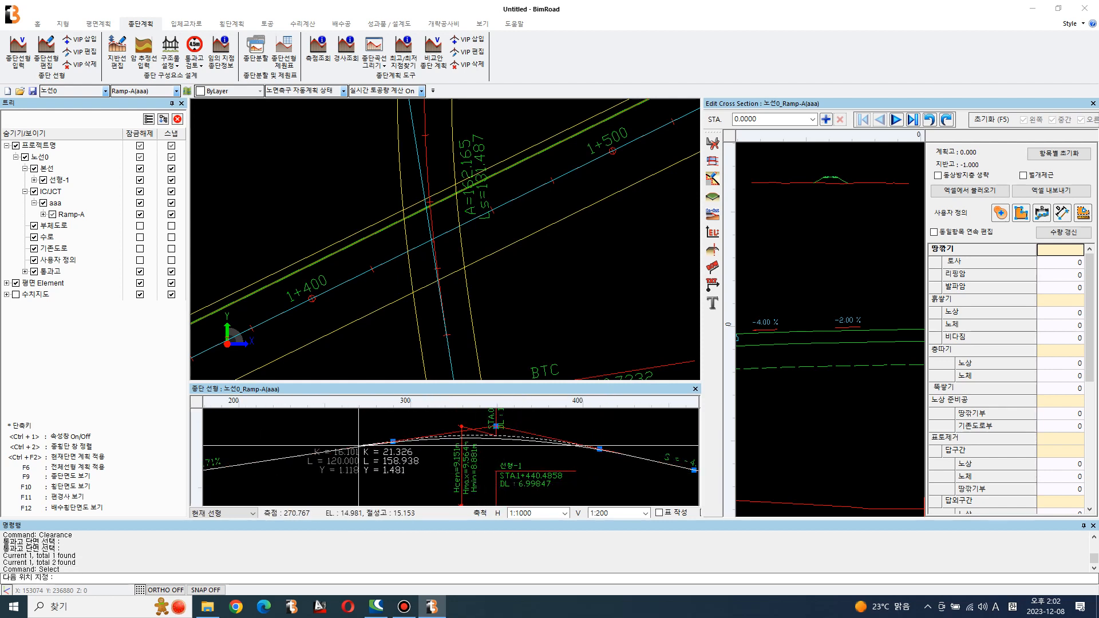
pyautogui.click(351, 447)
# Lower the crest VIP of Ramp-A's profile slightly and shift it forward to about station 390
pyautogui.click(496, 426)
pyautogui.scroll(2, 496, 426)
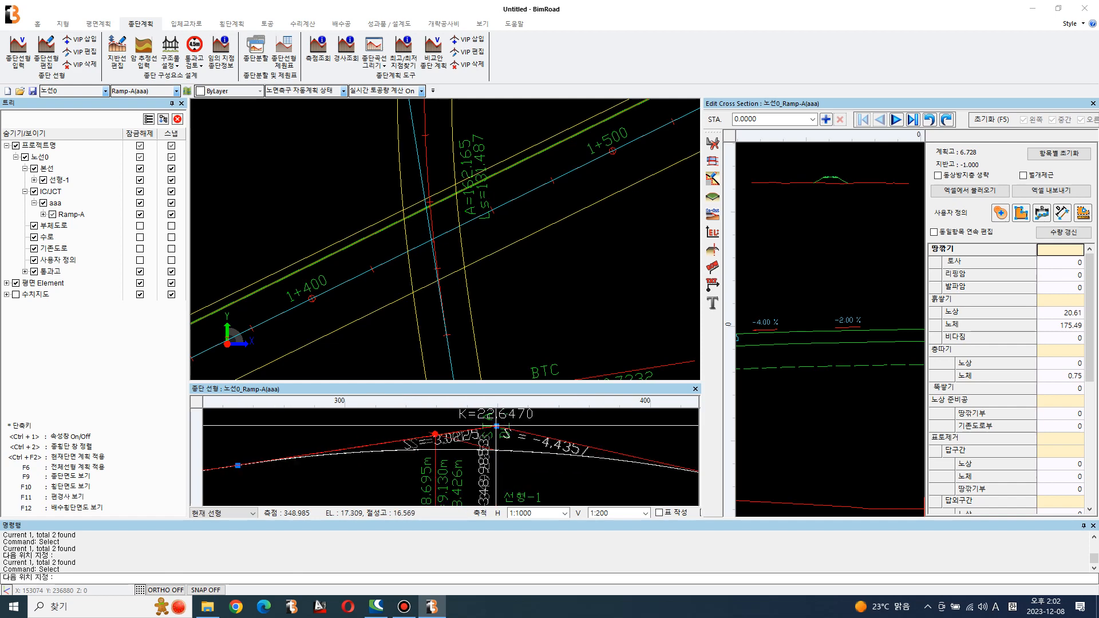
pyautogui.click(497, 438)
pyautogui.scroll(-3, 496, 451)
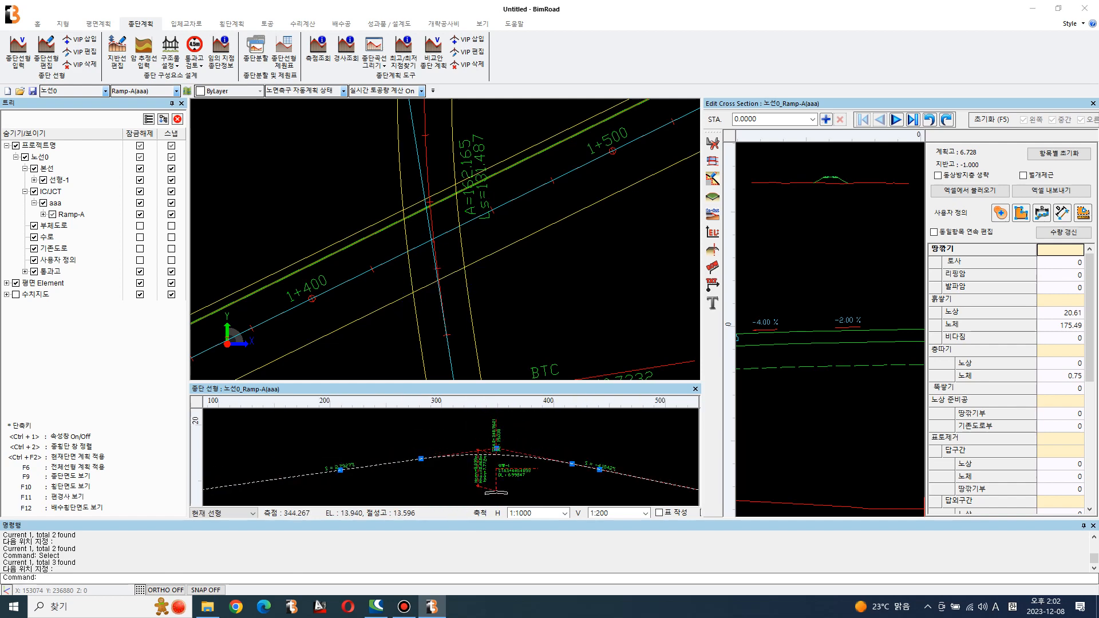
pyautogui.click(496, 449)
pyautogui.click(527, 450)
pyautogui.moveTo(497, 479); pyautogui.dragTo(517, 462, button='middle')
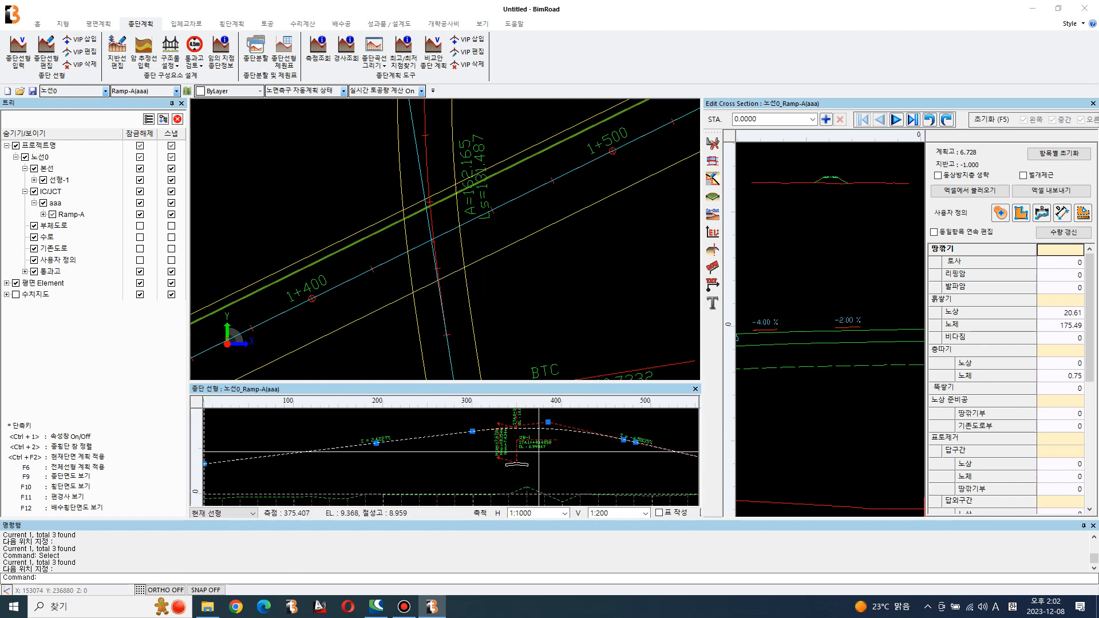
pyautogui.scroll(3, 517, 463)
pyautogui.scroll(-3, 481, 458)
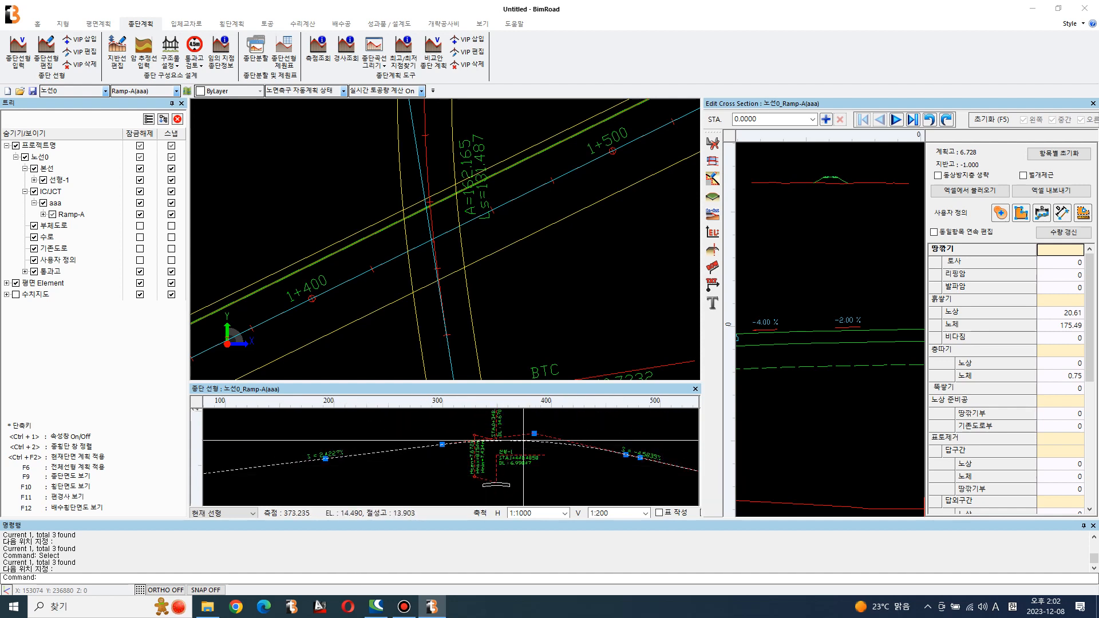
# Raise the crest VIP of Ramp-A's profile slightly and shift it back to about station 378
pyautogui.click(533, 435)
pyautogui.click(523, 431)
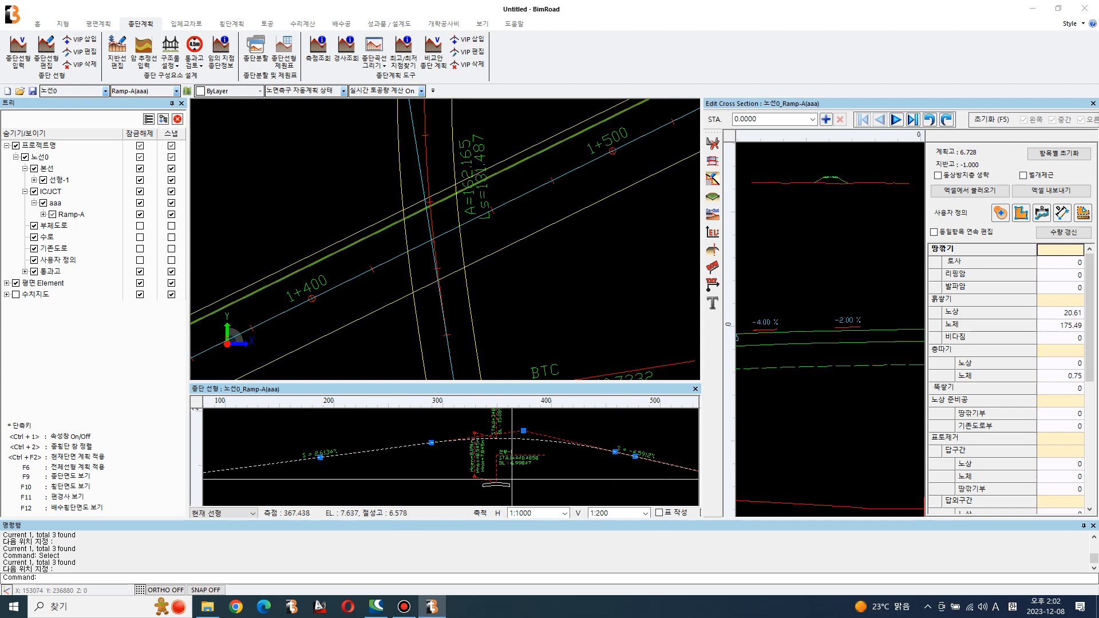
pyautogui.scroll(5, 518, 492)
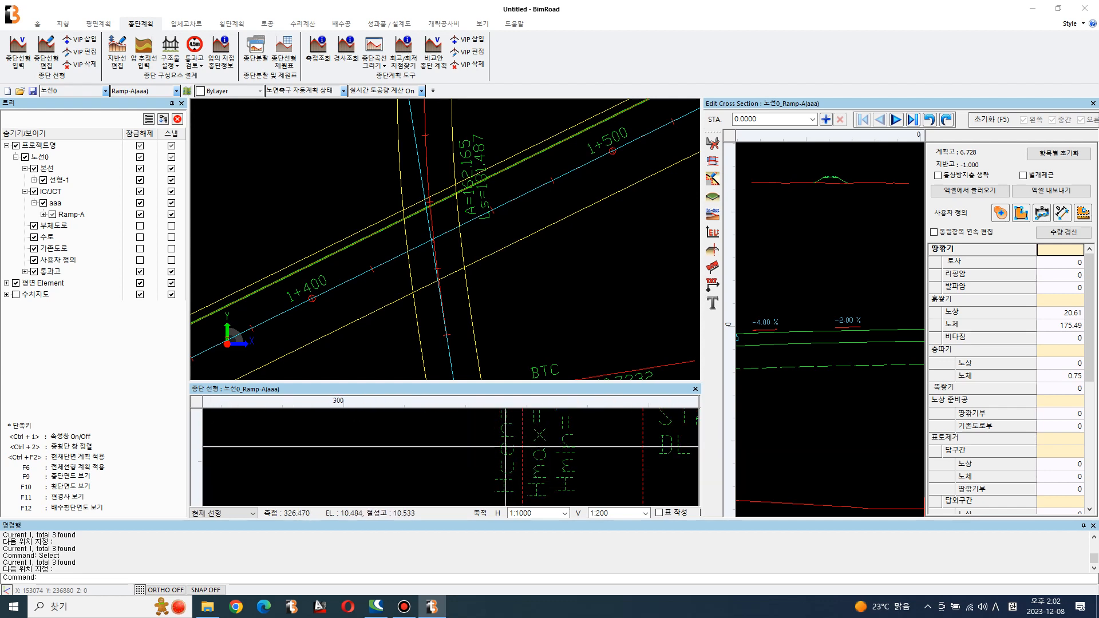
pyautogui.scroll(-3, 504, 447)
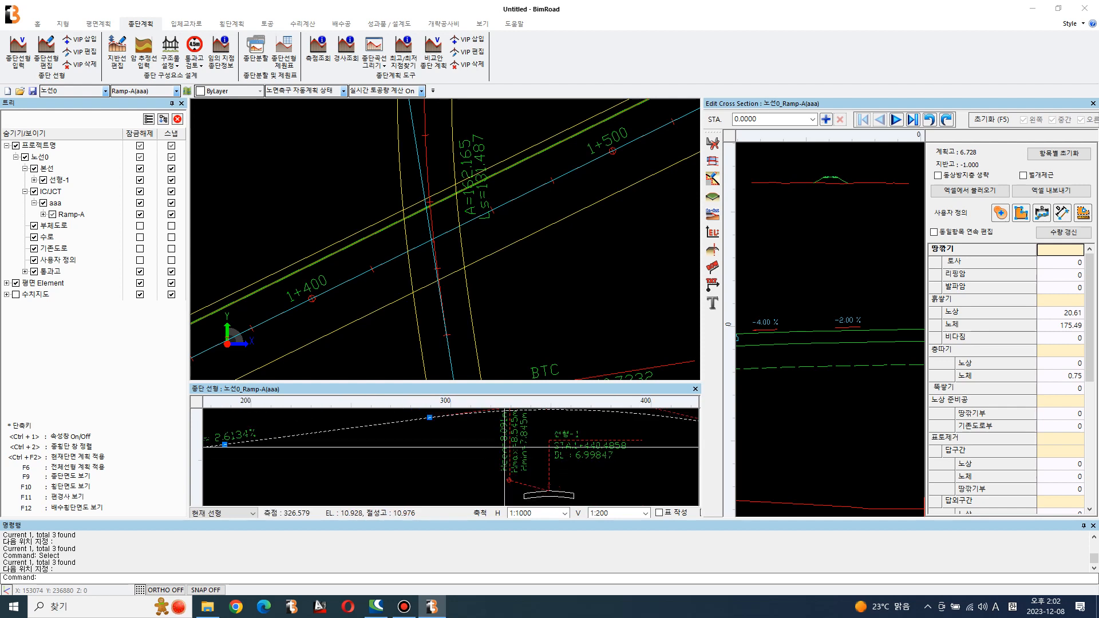
pyautogui.scroll(3, 504, 447)
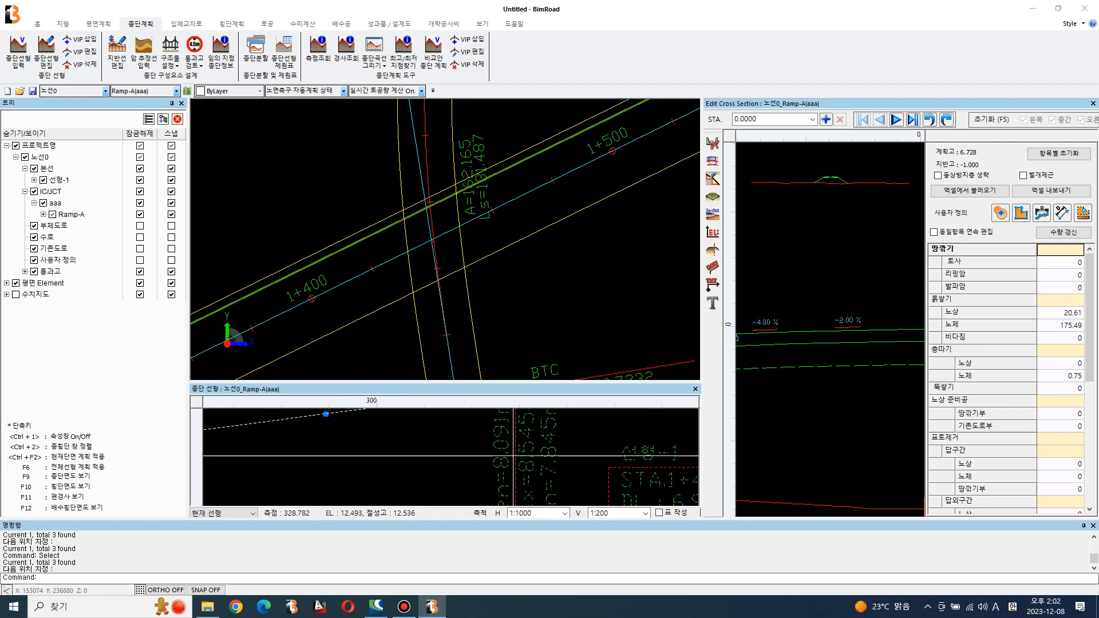
pyautogui.moveTo(507, 446); pyautogui.dragTo(513, 462, button='middle')
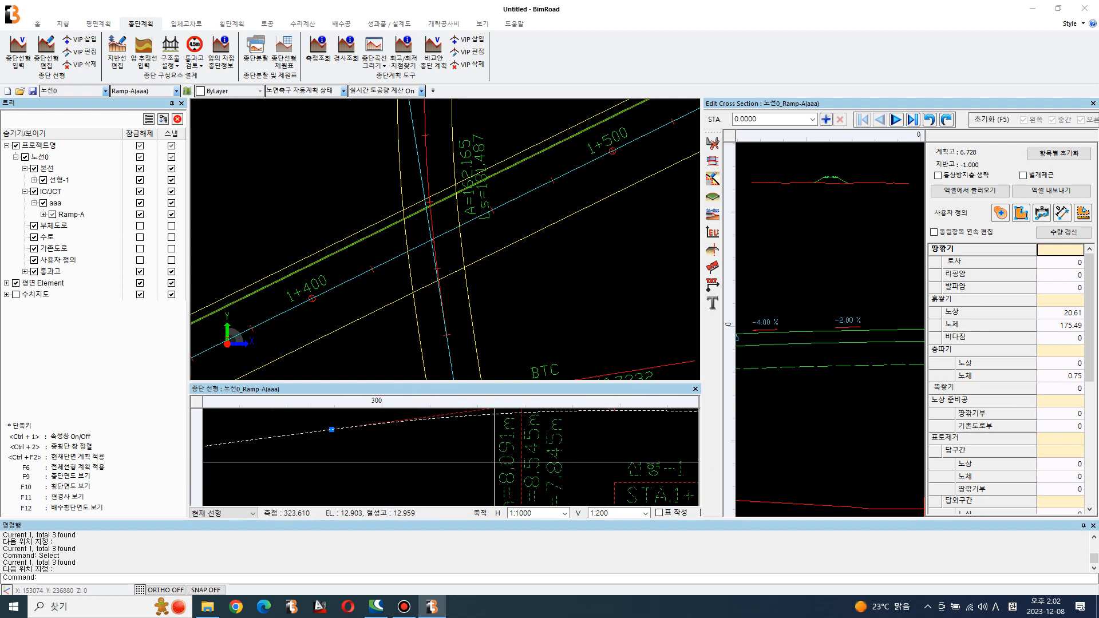
pyautogui.scroll(-3, 494, 462)
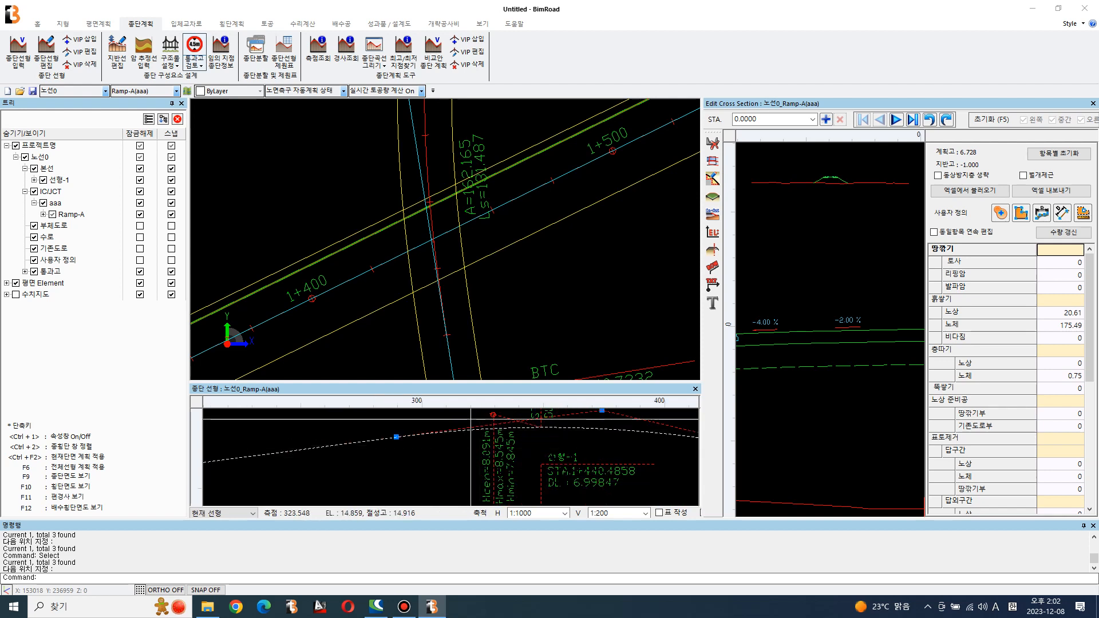
# Run the clearance check on the 선형-1 section under Ramp-A to read its maximum and minimum heights
pyautogui.click(194, 46)
pyautogui.click(543, 474)
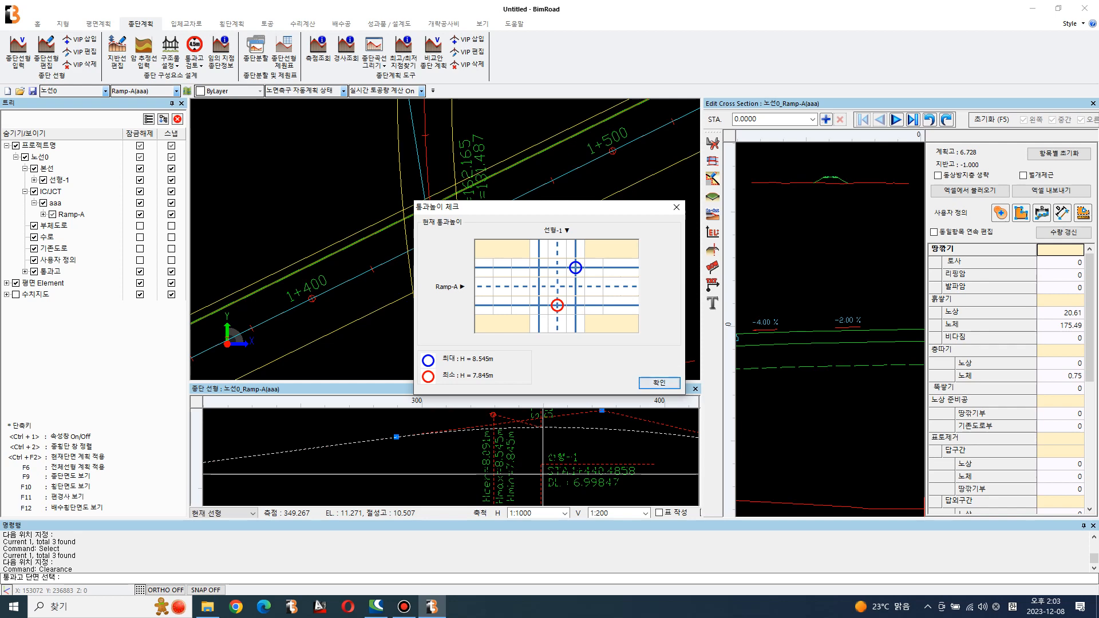
pyautogui.click(660, 383)
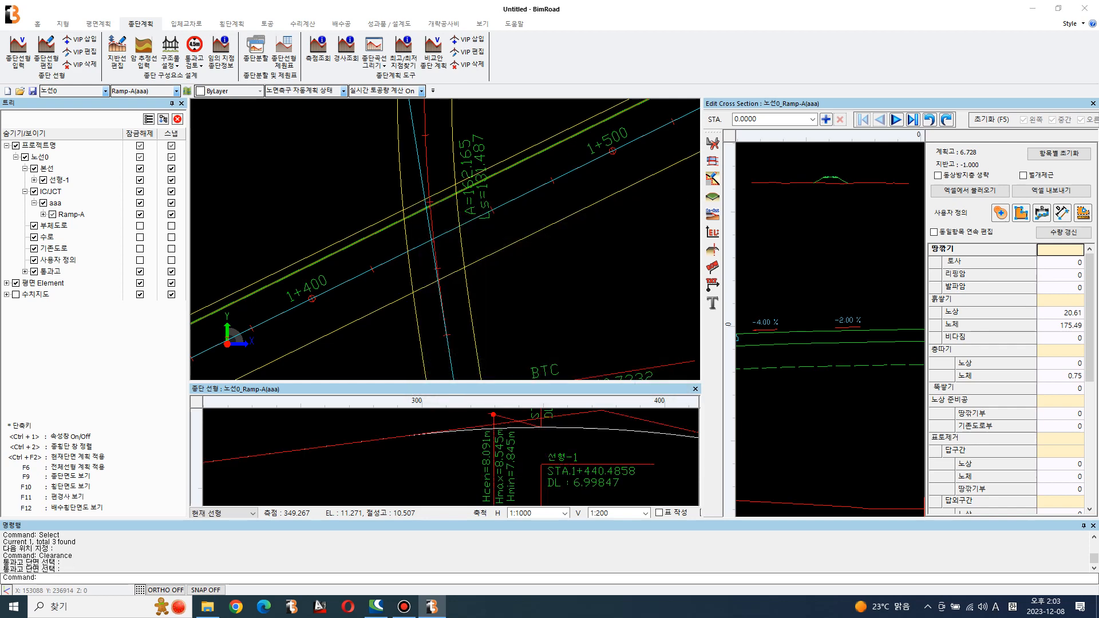
# Start a new alignment from elements instead of changing Ramp-A, naming it Ramp-B with alignment type IC/JCT
pyautogui.scroll(-5, 382, 290)
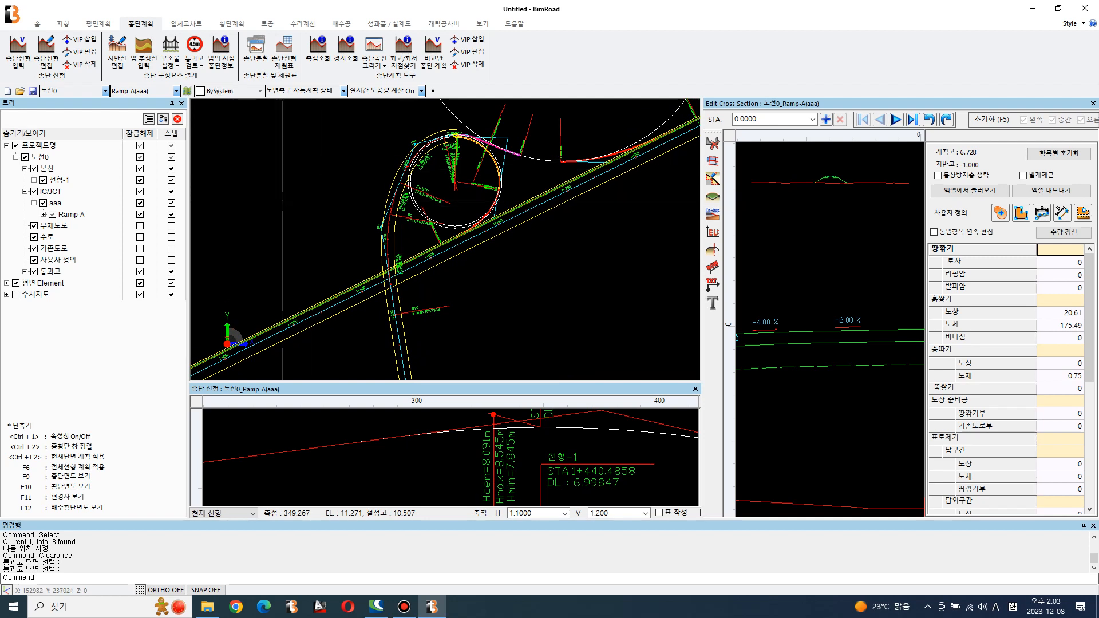
pyautogui.click(187, 24)
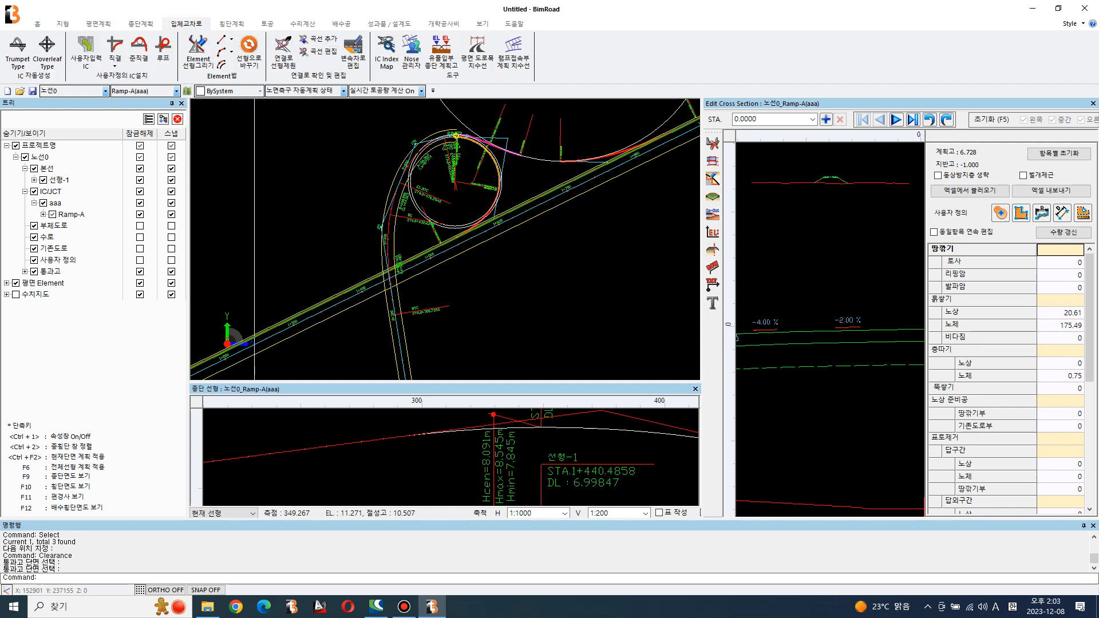
pyautogui.click(249, 49)
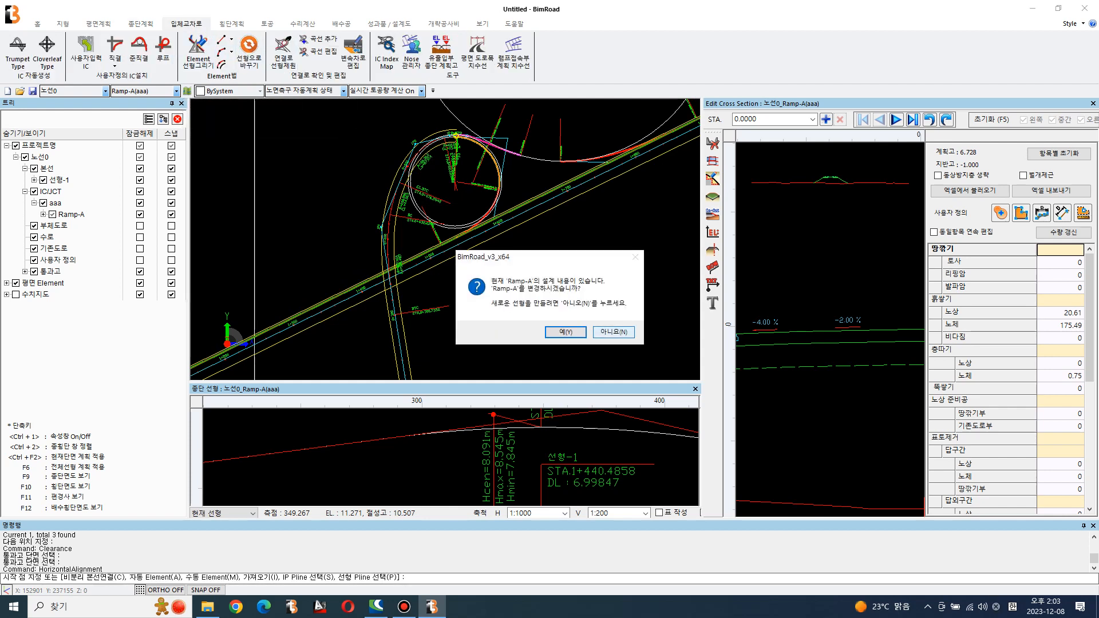
pyautogui.click(614, 332)
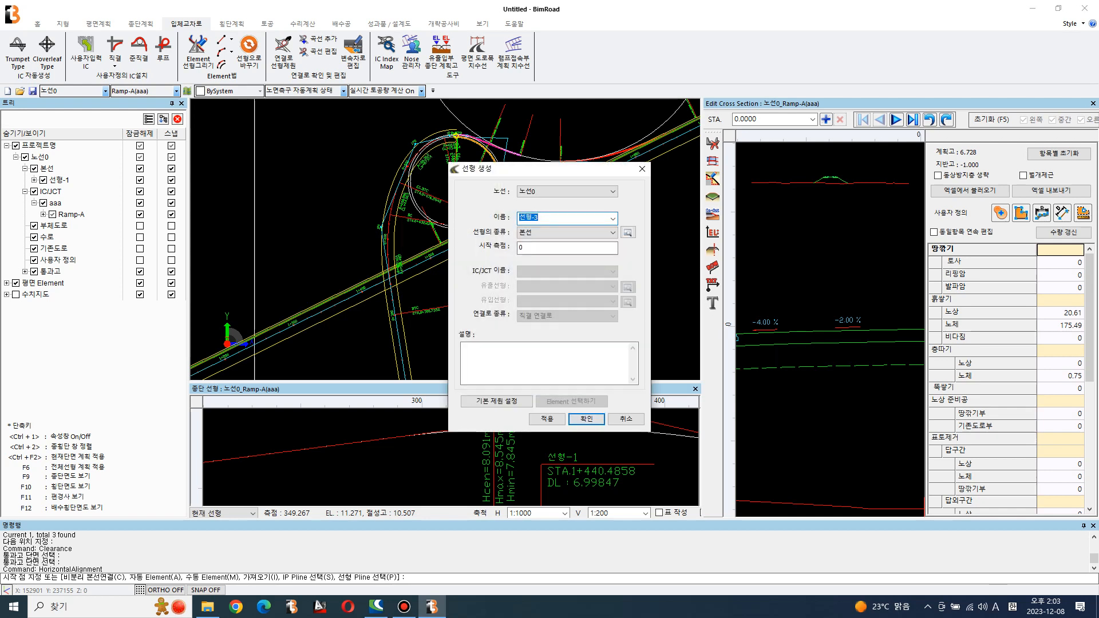
pyautogui.write('Ramp-B')
pyautogui.click(568, 232)
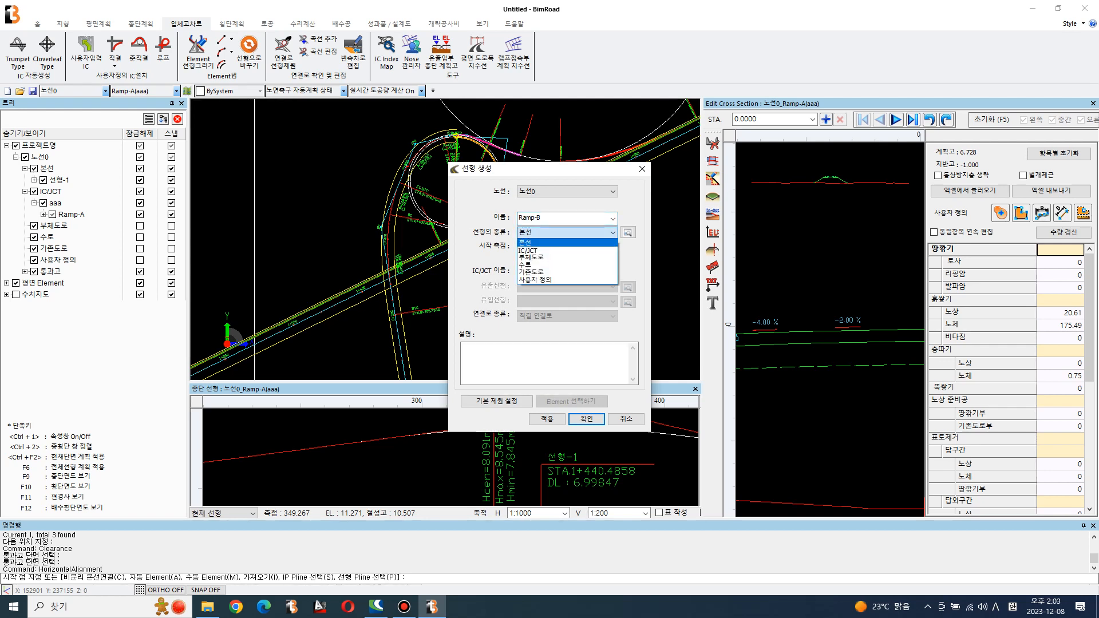
pyautogui.click(563, 251)
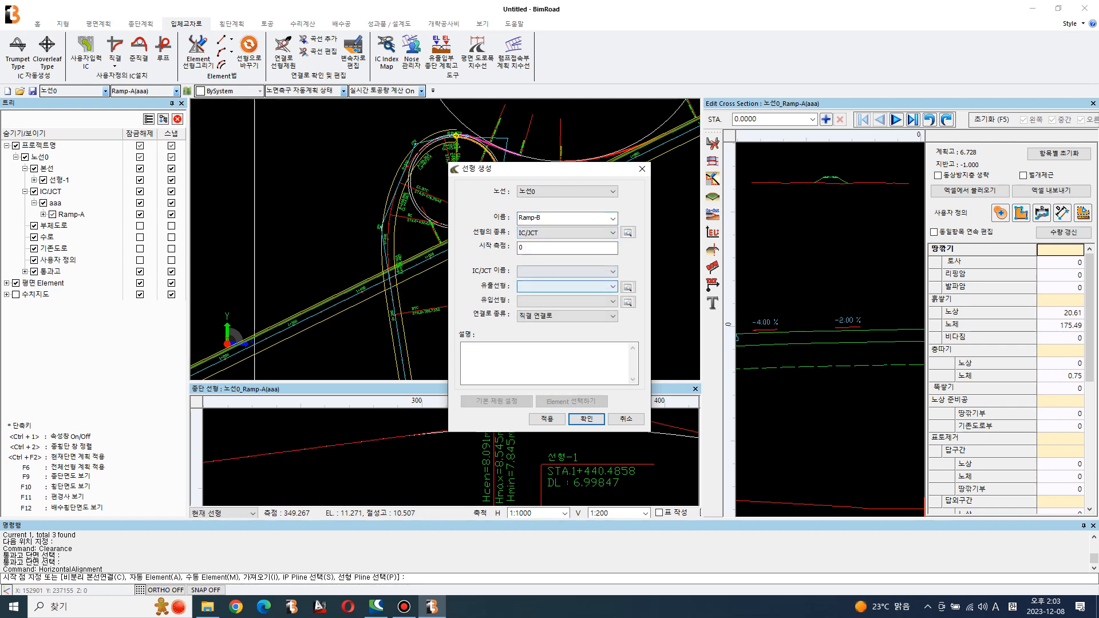
# Assign Ramp-B to interchange aaa with Ramp-A as outflow alignment, 선형-1 as inflow alignment and connector type 루프, and apply the settings
pyautogui.click(564, 271)
pyautogui.click(564, 285)
pyautogui.click(564, 286)
pyautogui.click(564, 311)
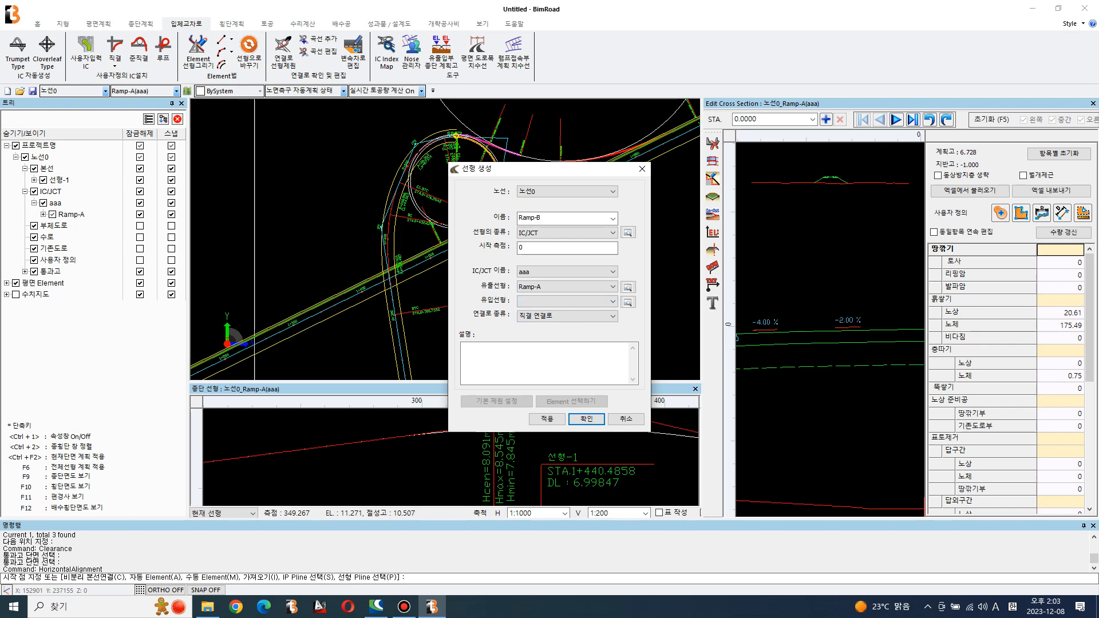
pyautogui.click(564, 301)
pyautogui.click(564, 319)
pyautogui.click(564, 315)
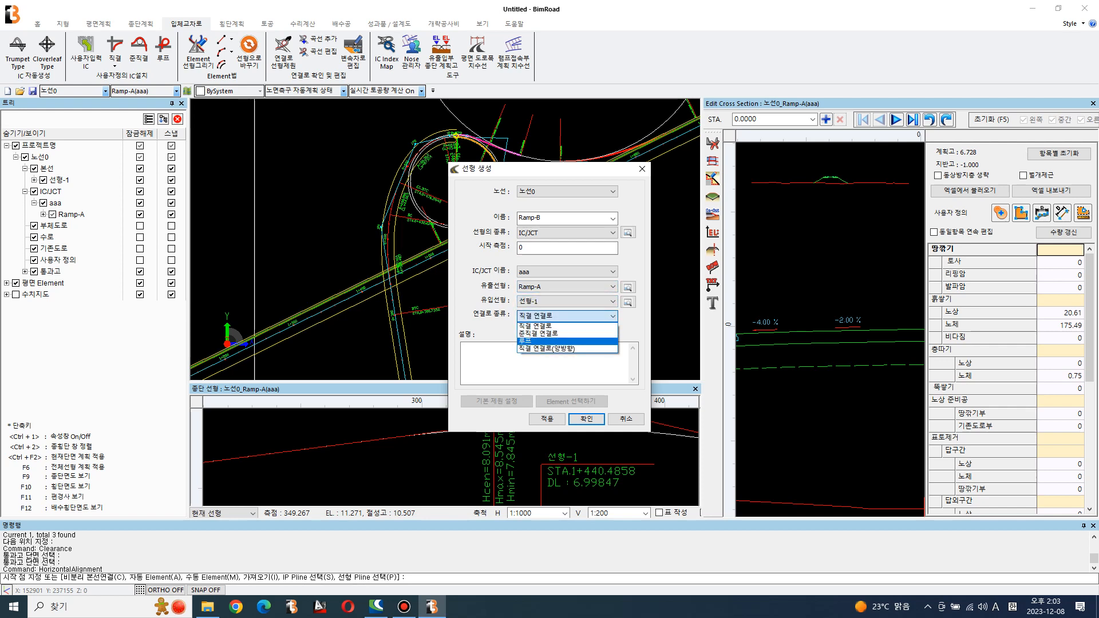
pyautogui.click(538, 340)
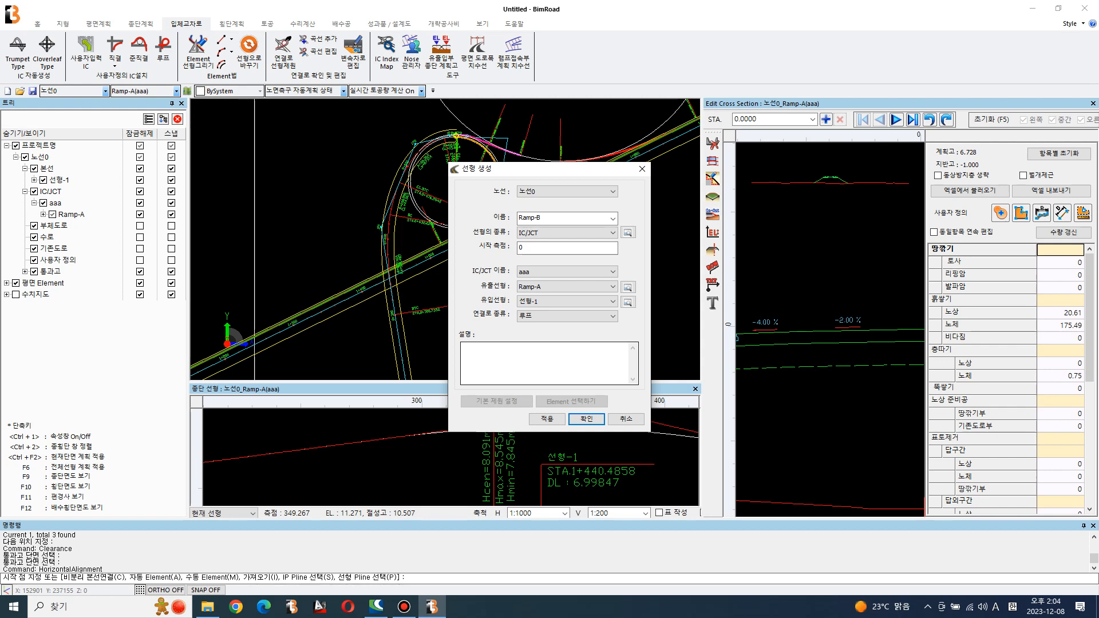
pyautogui.click(547, 420)
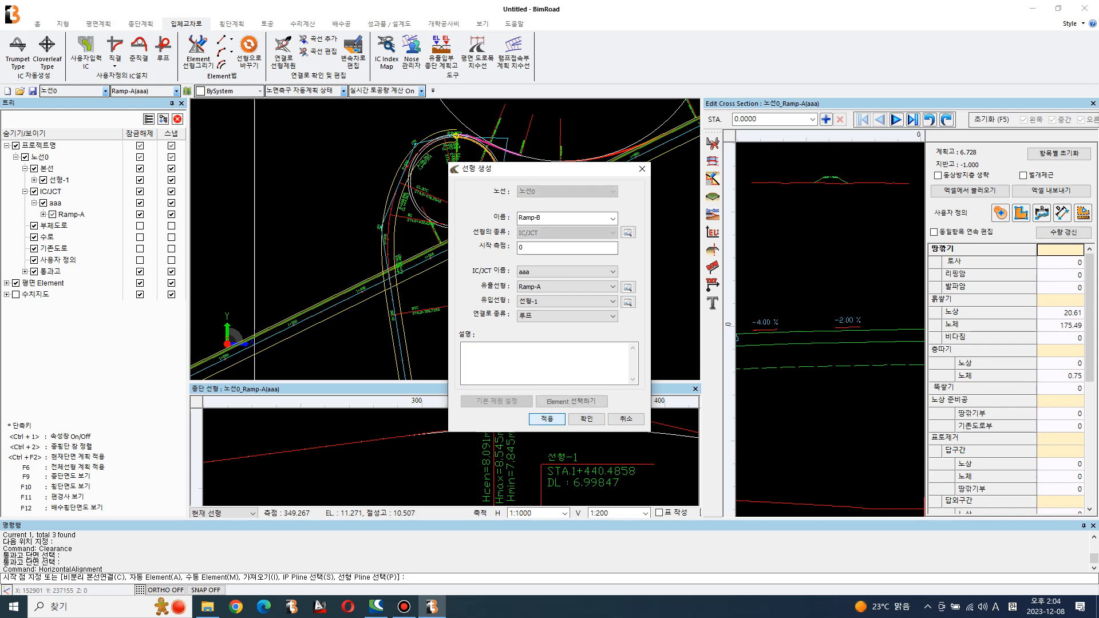
# Build Ramp-B's horizontal alignment from the R=58.5 loop arc and the adjoining transition curve towards the main road
pyautogui.click(572, 401)
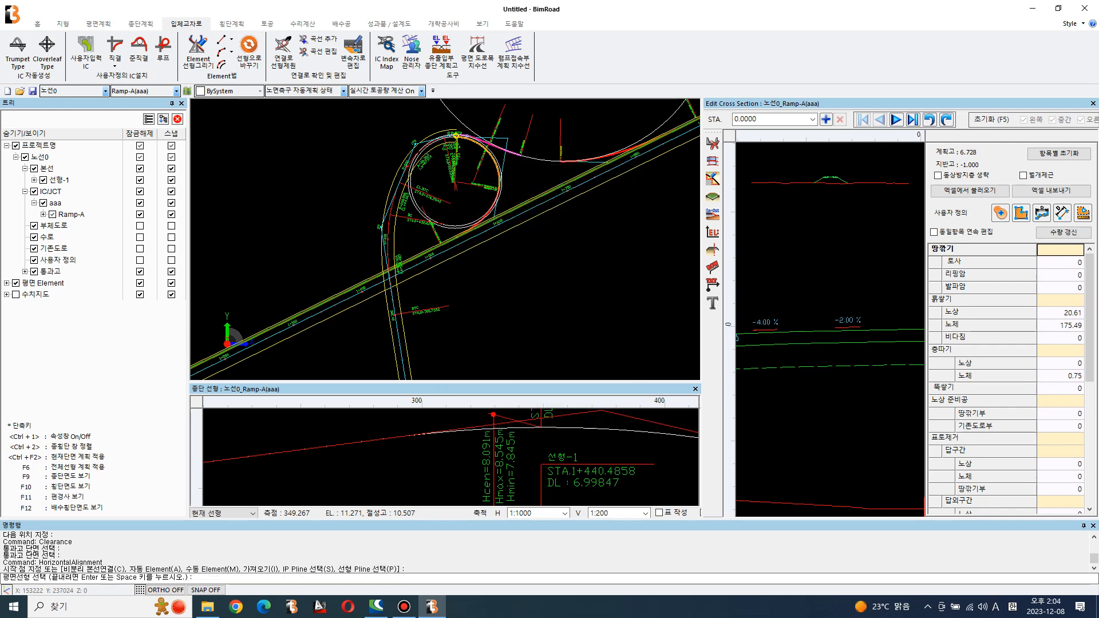
pyautogui.scroll(3, 422, 121)
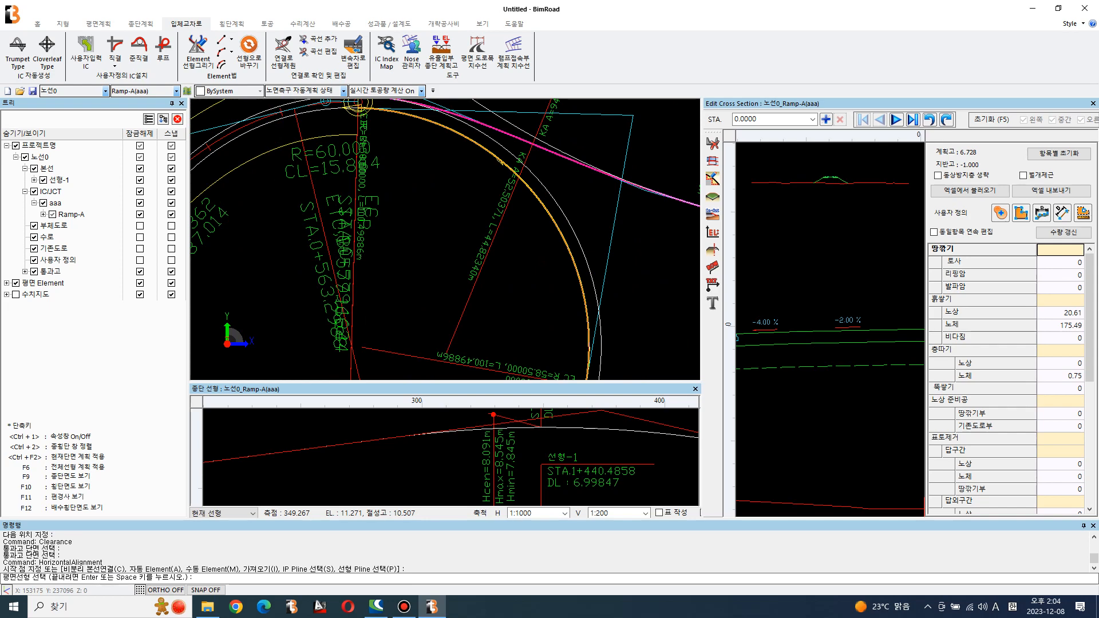
pyautogui.scroll(1, 416, 180)
pyautogui.scroll(5, 416, 180)
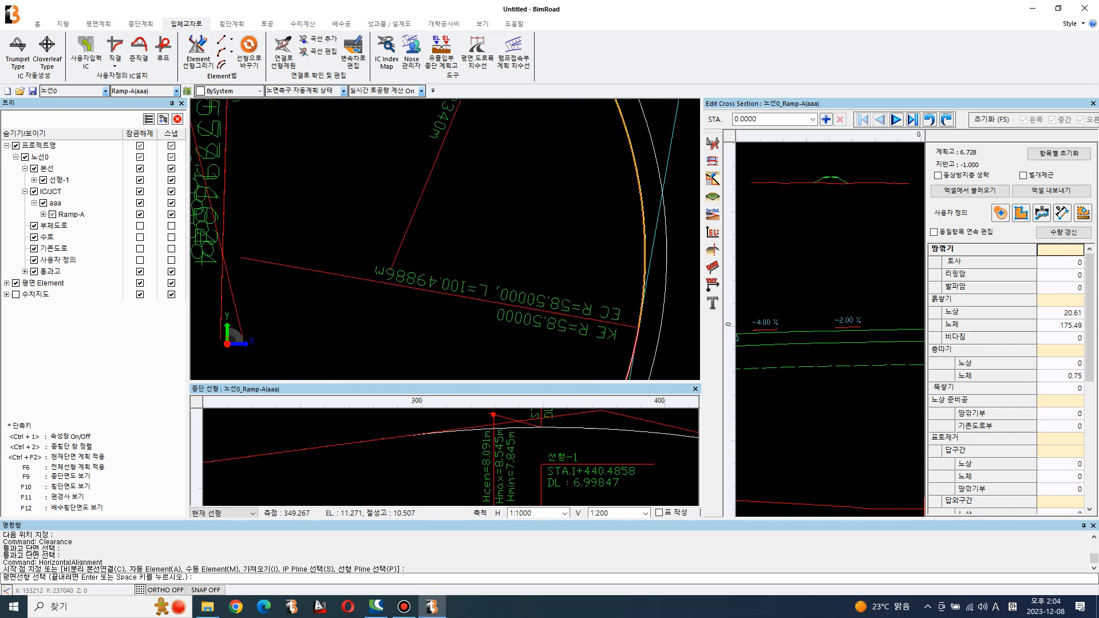
pyautogui.click(573, 299)
pyautogui.scroll(-2, 572, 298)
pyautogui.click(567, 312)
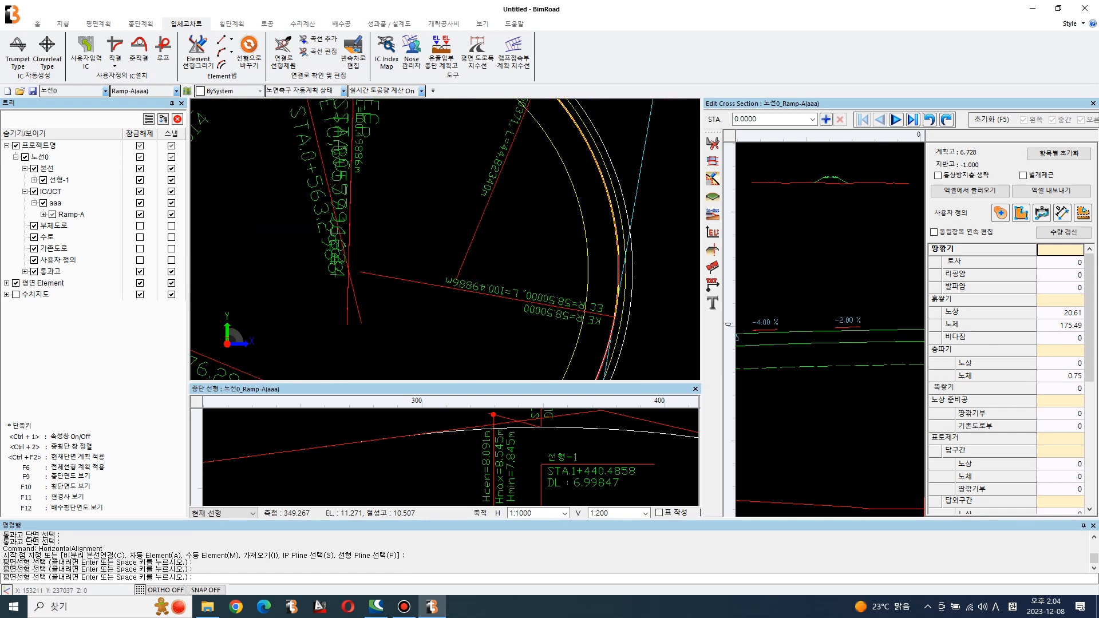
pyautogui.scroll(-4, 524, 162)
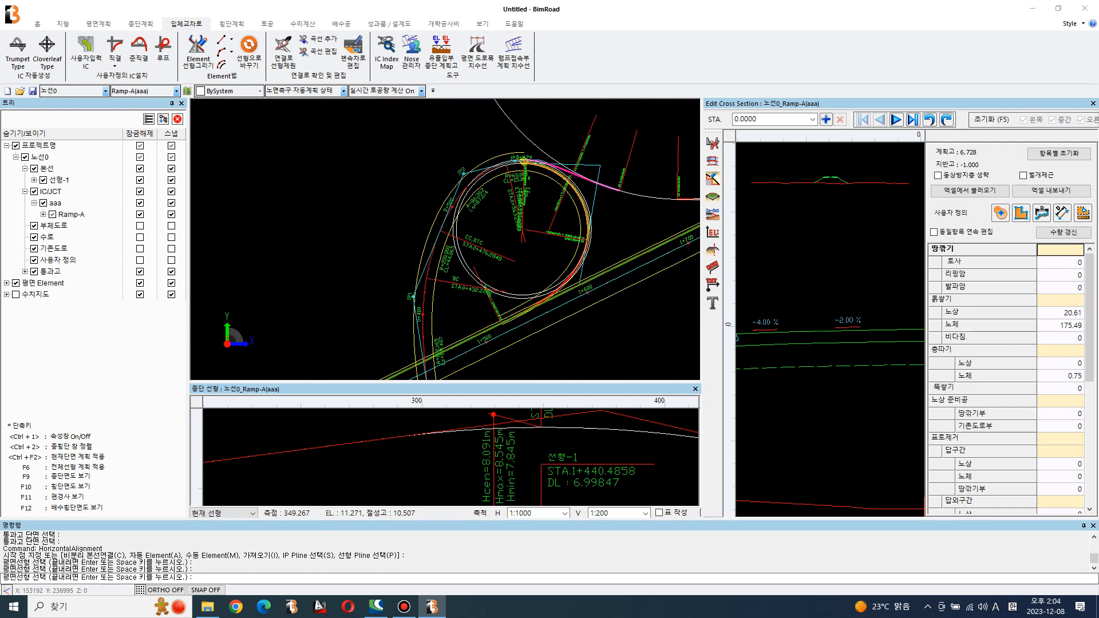
pyautogui.press('Return')
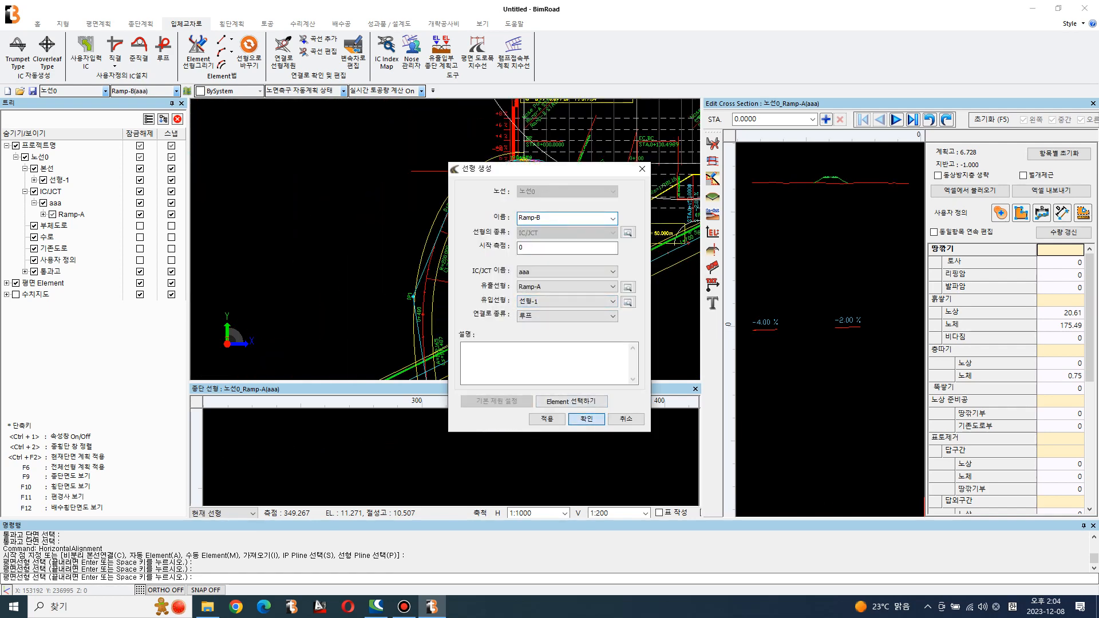
pyautogui.press('Return')
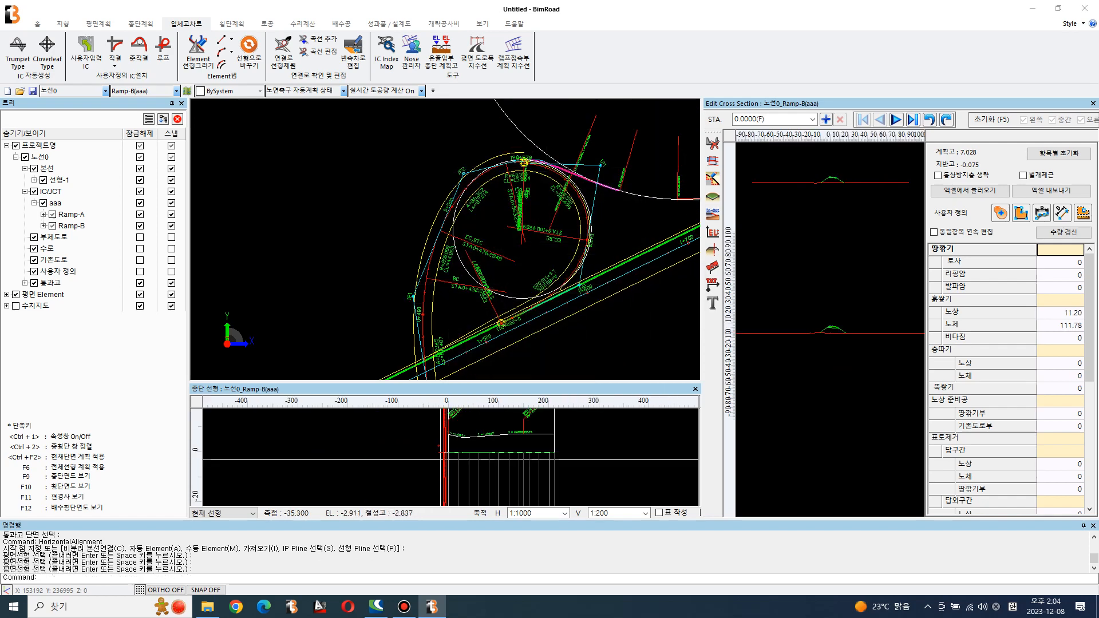
# Move the first sag VIP in Ramp-B's profile forward along its incoming grade to about station 60
pyautogui.scroll(2, 440, 460)
pyautogui.moveTo(530, 446); pyautogui.dragTo(547, 475, button='middle')
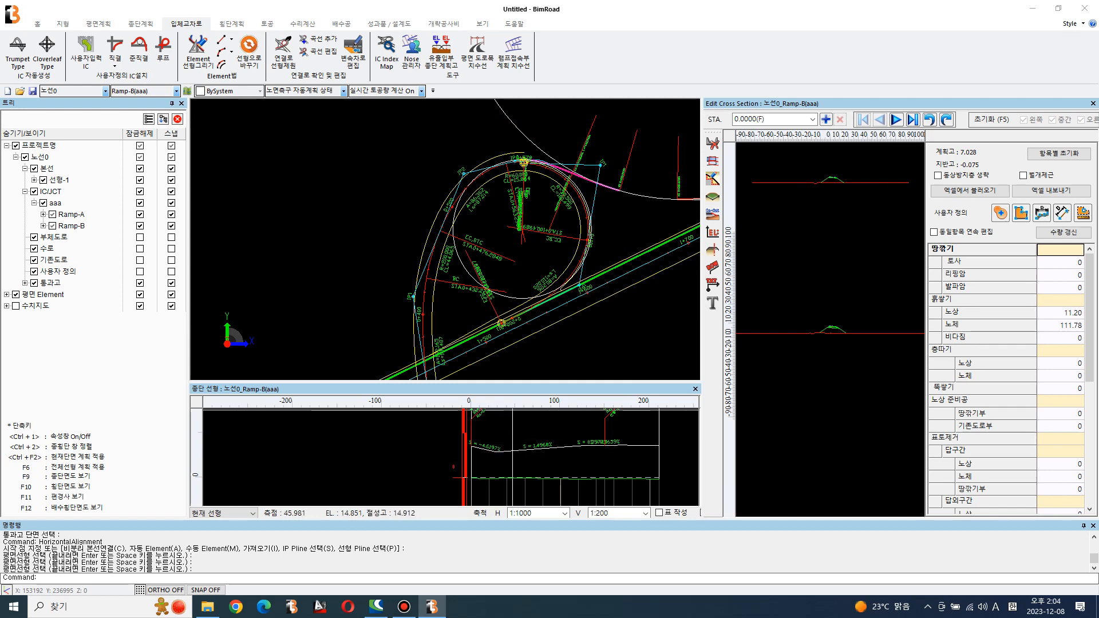
pyautogui.moveTo(498, 381); pyautogui.dragTo(493, 336)
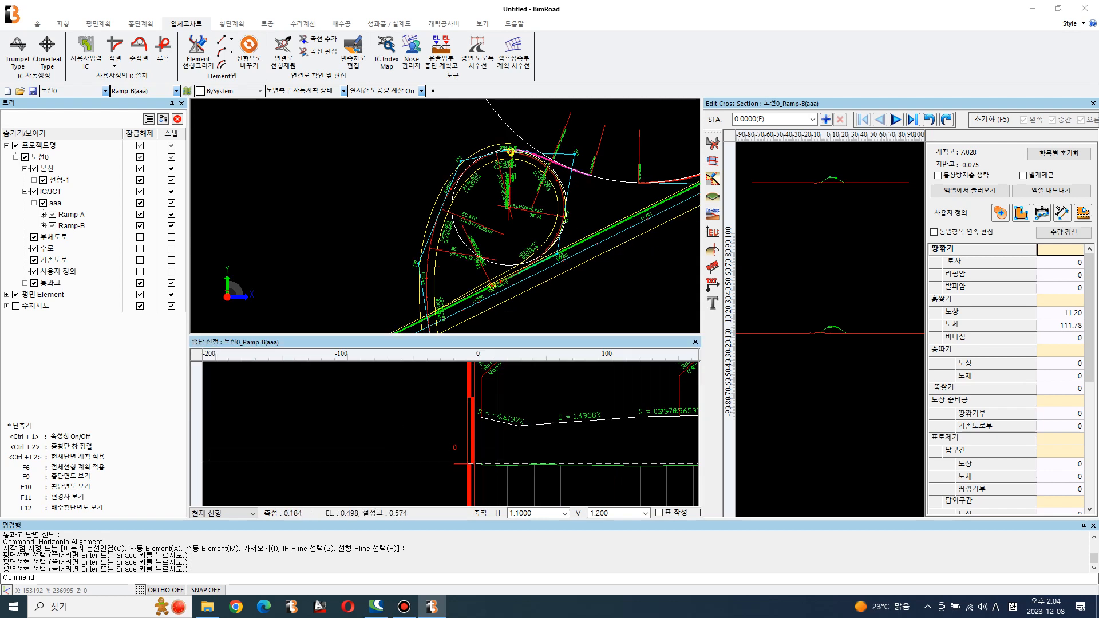
pyautogui.scroll(2, 532, 435)
pyautogui.click(479, 413)
pyautogui.click(510, 419)
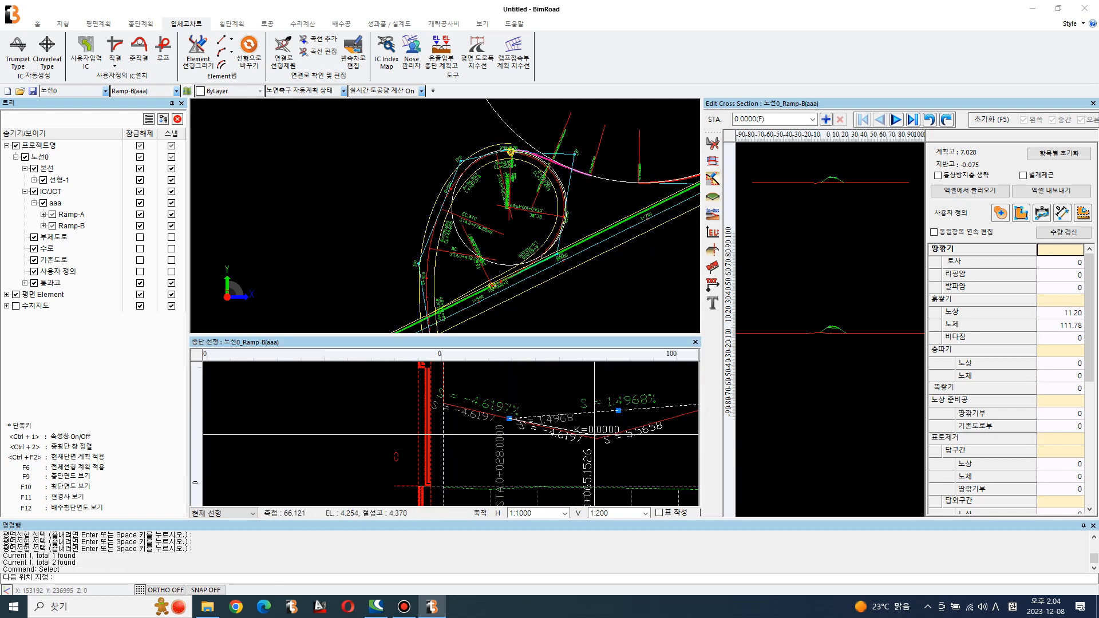
pyautogui.click(594, 435)
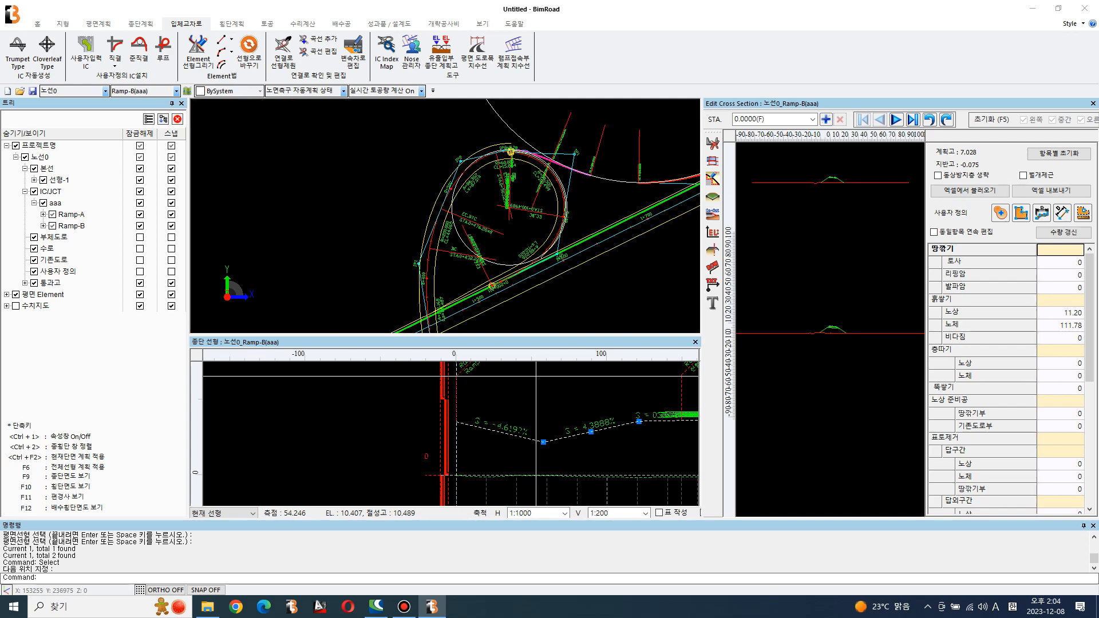
pyautogui.press('Escape')
# Set the length of Ramp-B's speed-change lane alongside the main road to 130 m
pyautogui.scroll(-4, 364, 265)
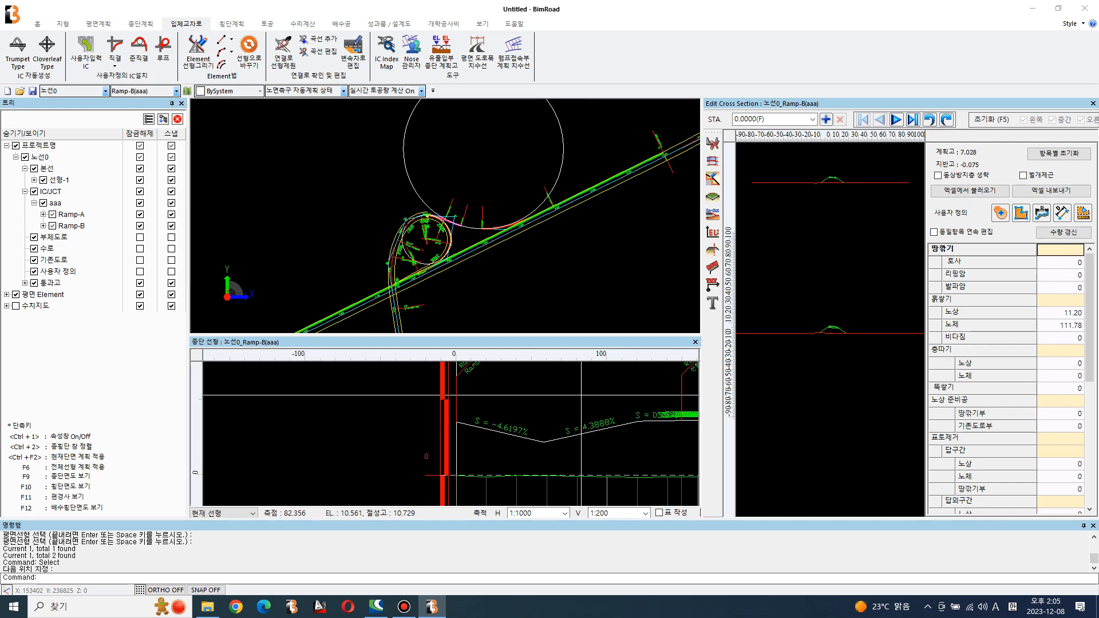
pyautogui.scroll(3, 426, 267)
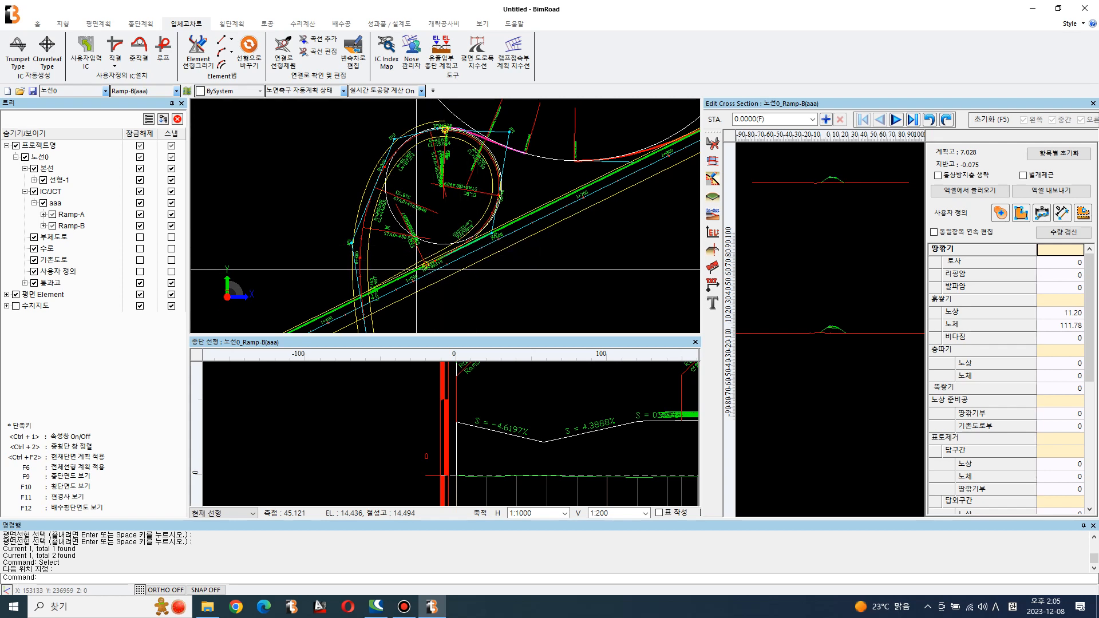
pyautogui.scroll(-2, 504, 265)
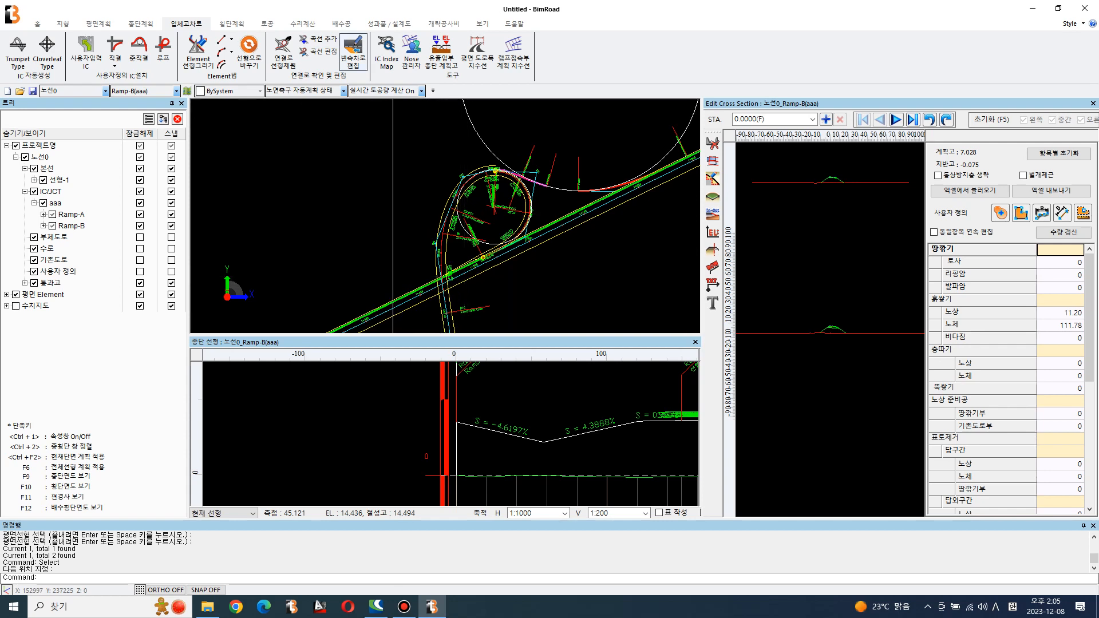
pyautogui.click(353, 52)
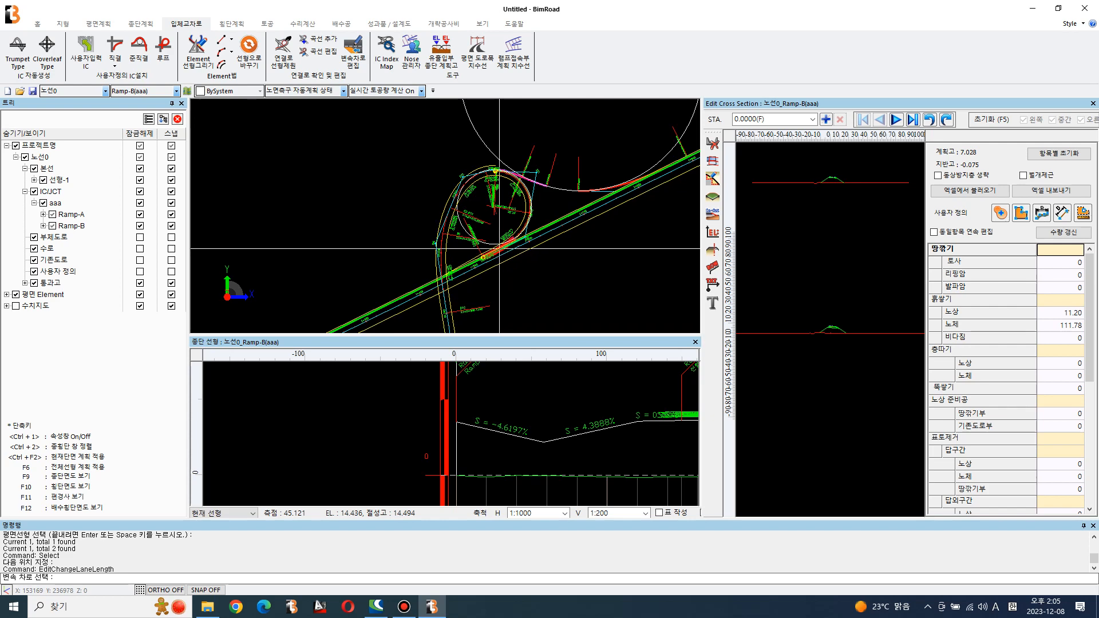
pyautogui.scroll(5, 501, 249)
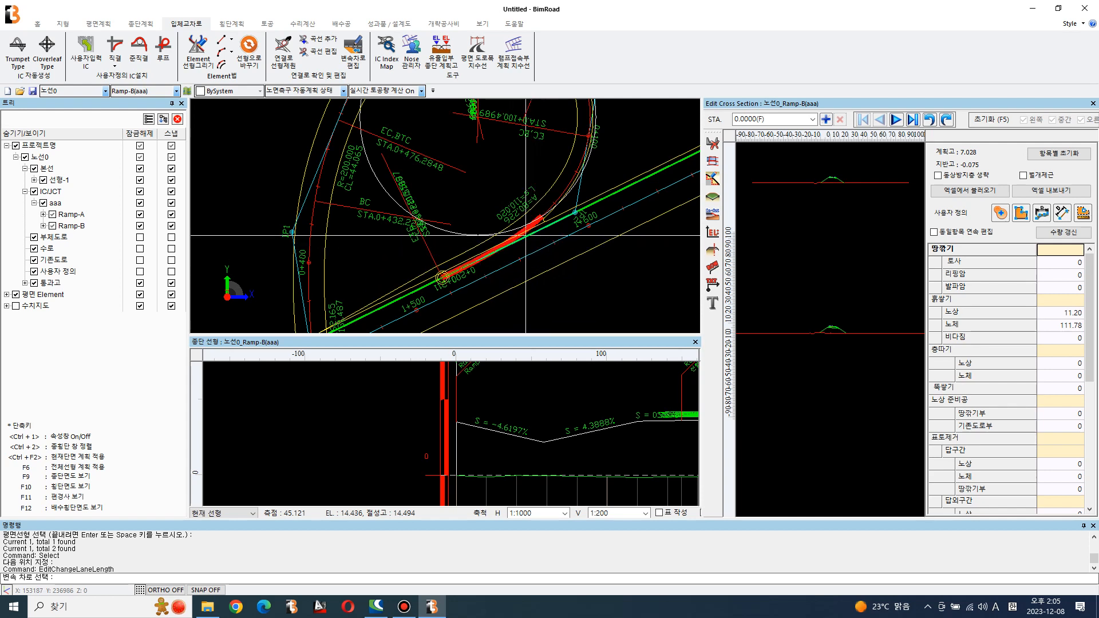
pyautogui.click(525, 236)
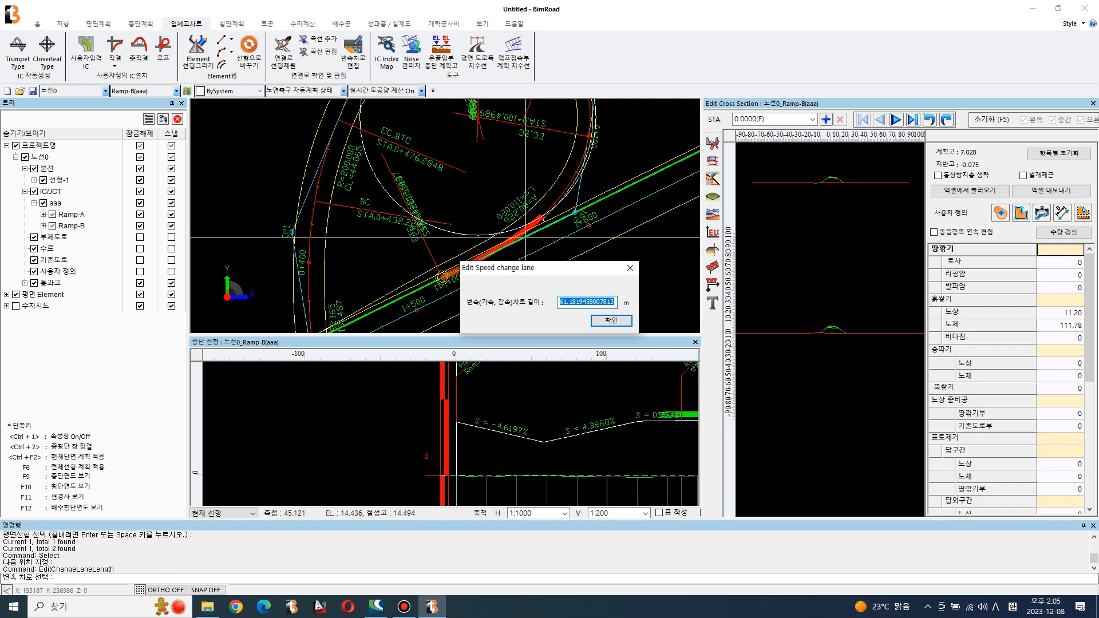
pyautogui.click(564, 302)
pyautogui.doubleClick(564, 302)
pyautogui.write('130')
pyautogui.press('Return')
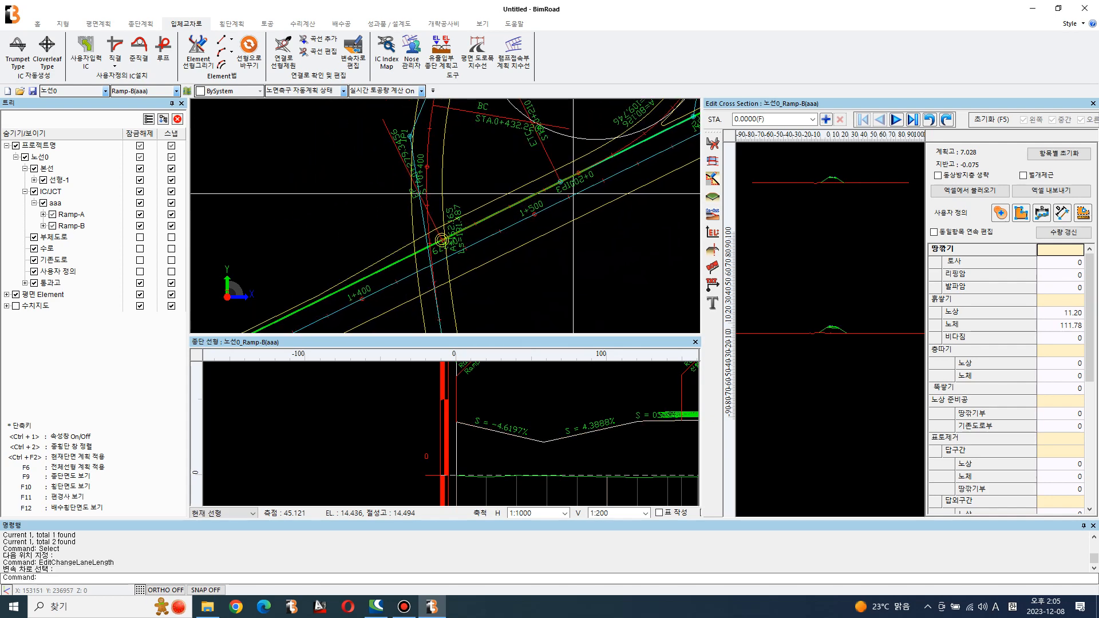
# Move the first sag VIP in Ramp-B's profile back along its incoming grade to about station 37.5
pyautogui.moveTo(463, 231); pyautogui.dragTo(457, 258, button='middle')
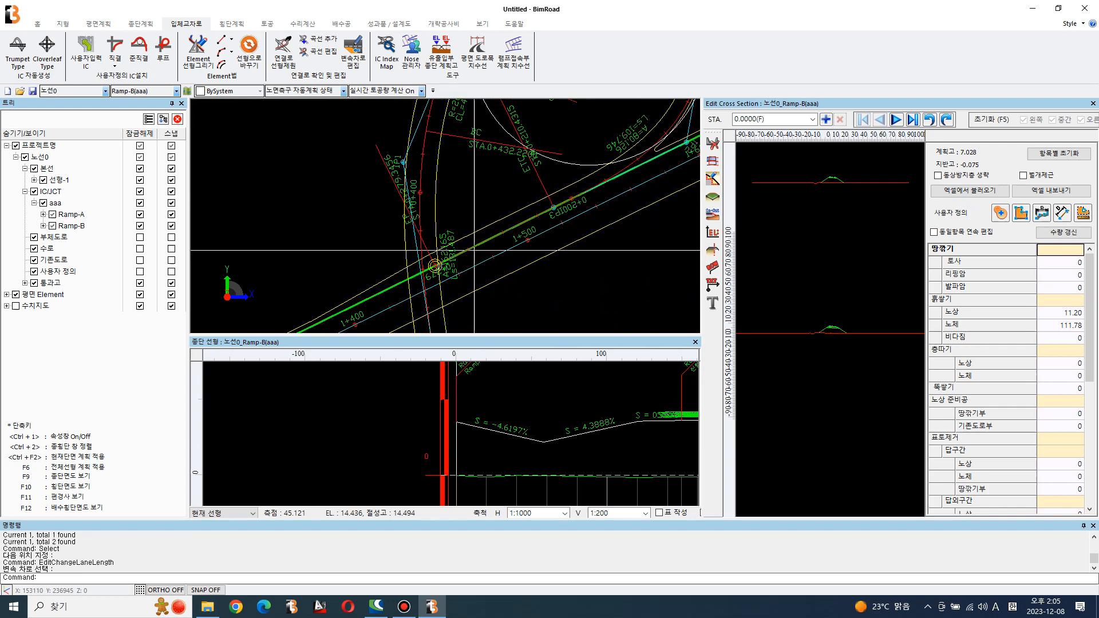
pyautogui.scroll(-2, 444, 237)
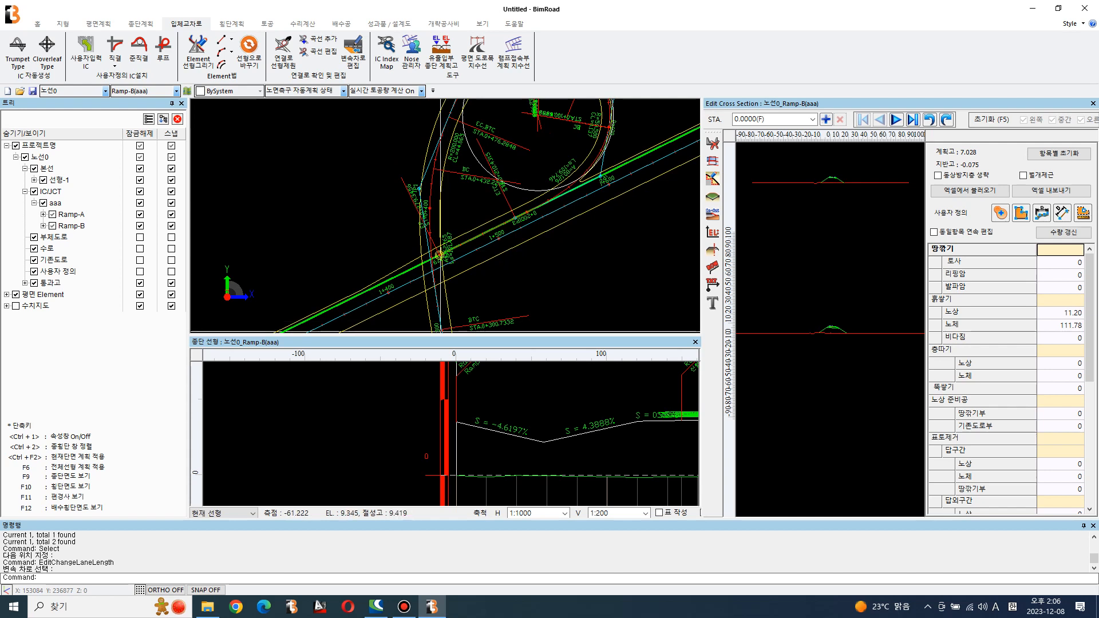
pyautogui.scroll(-1, 508, 445)
pyautogui.click(516, 435)
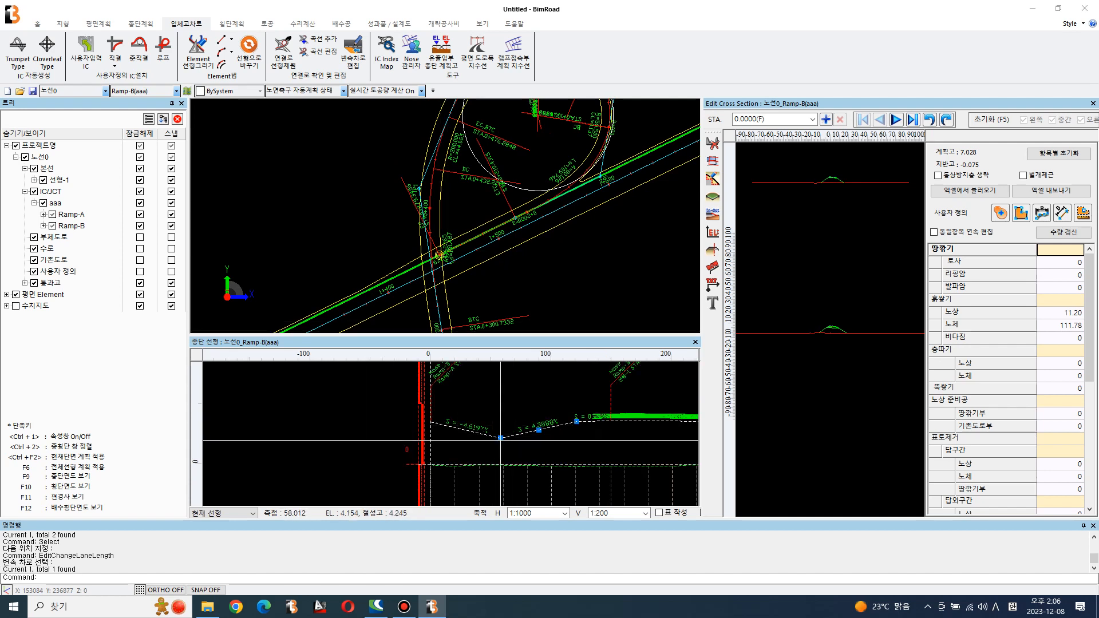
pyautogui.click(500, 439)
pyautogui.scroll(1, 486, 436)
pyautogui.click(475, 434)
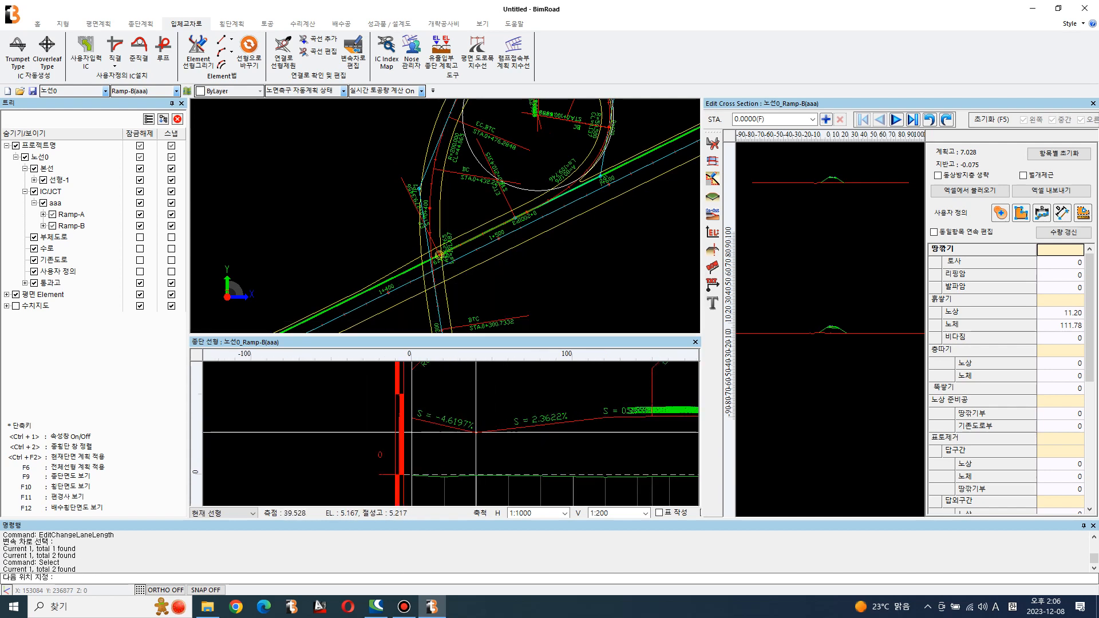
pyautogui.scroll(2, 481, 438)
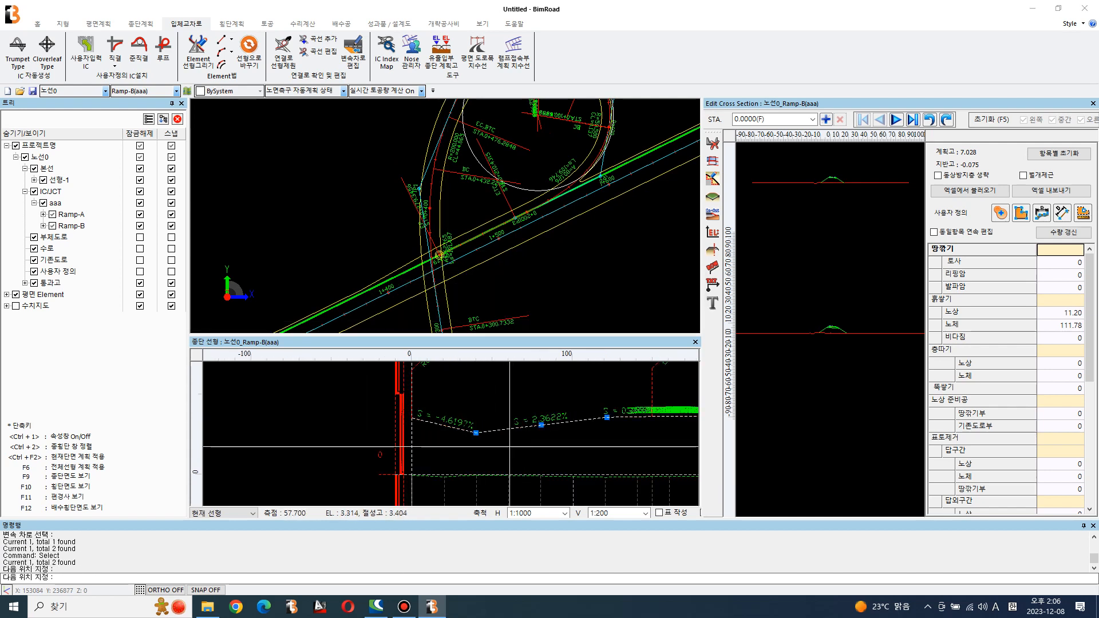
pyautogui.click(464, 434)
pyautogui.click(499, 441)
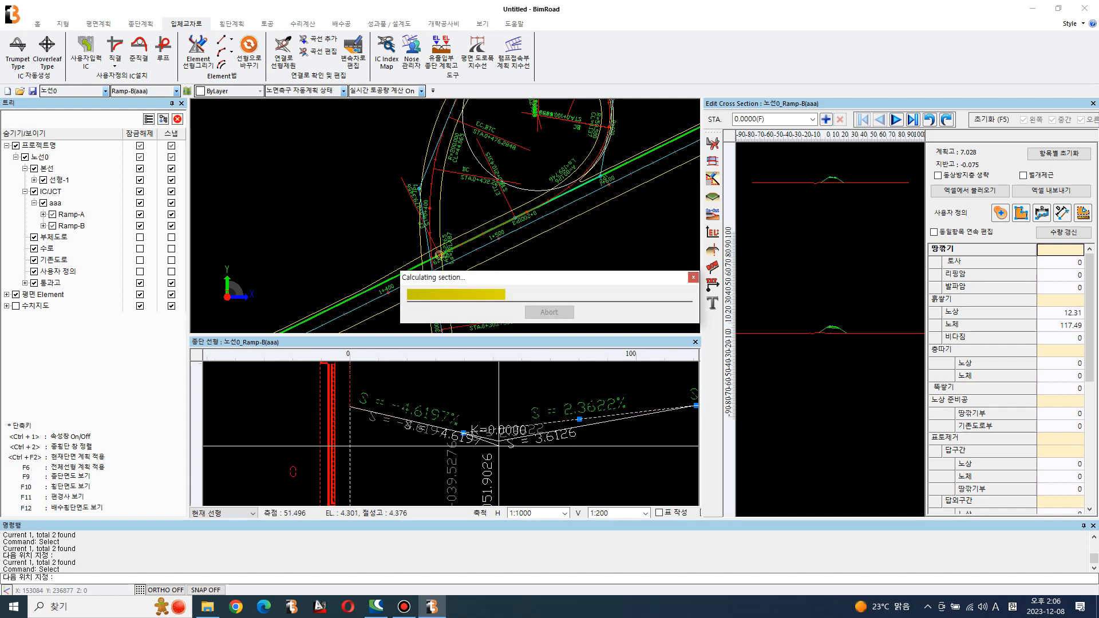
pyautogui.click(499, 441)
pyautogui.click(457, 431)
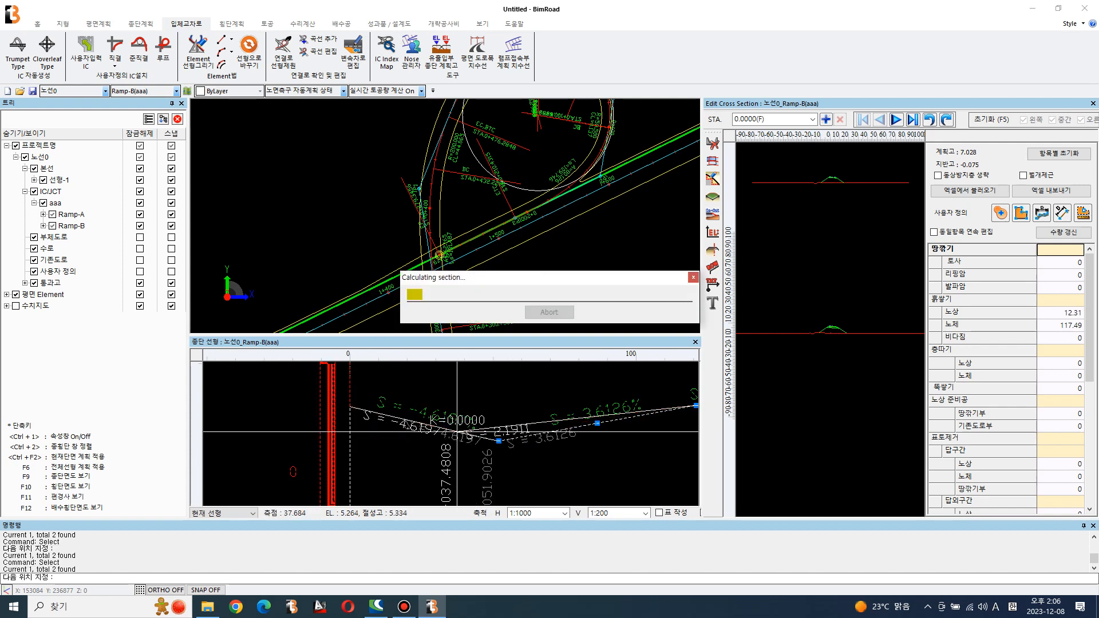
pyautogui.click(457, 432)
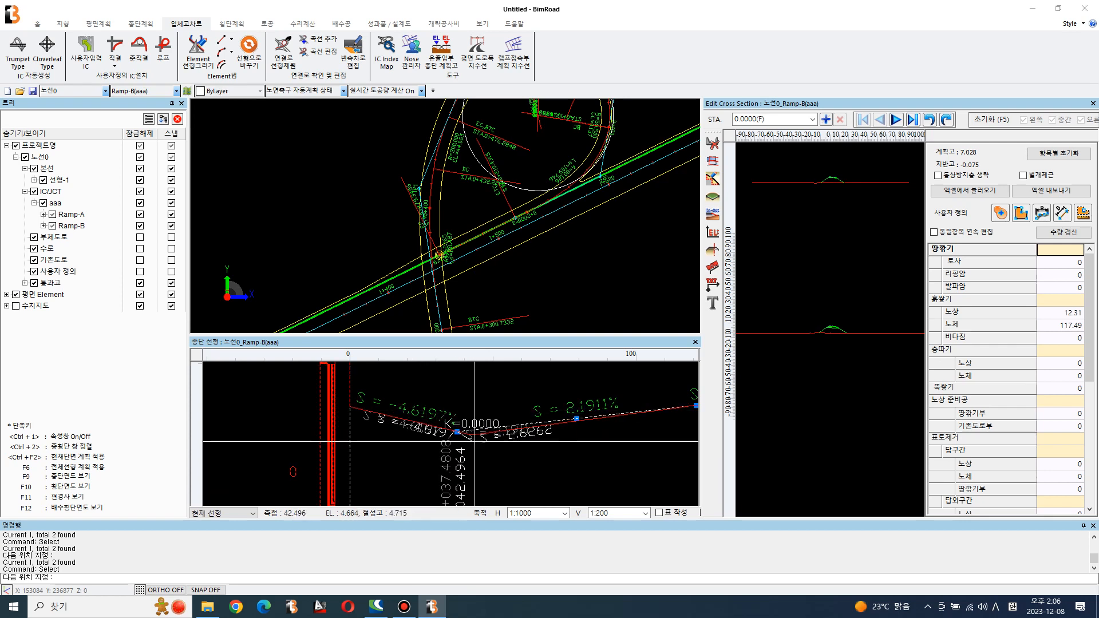
pyautogui.press('Escape')
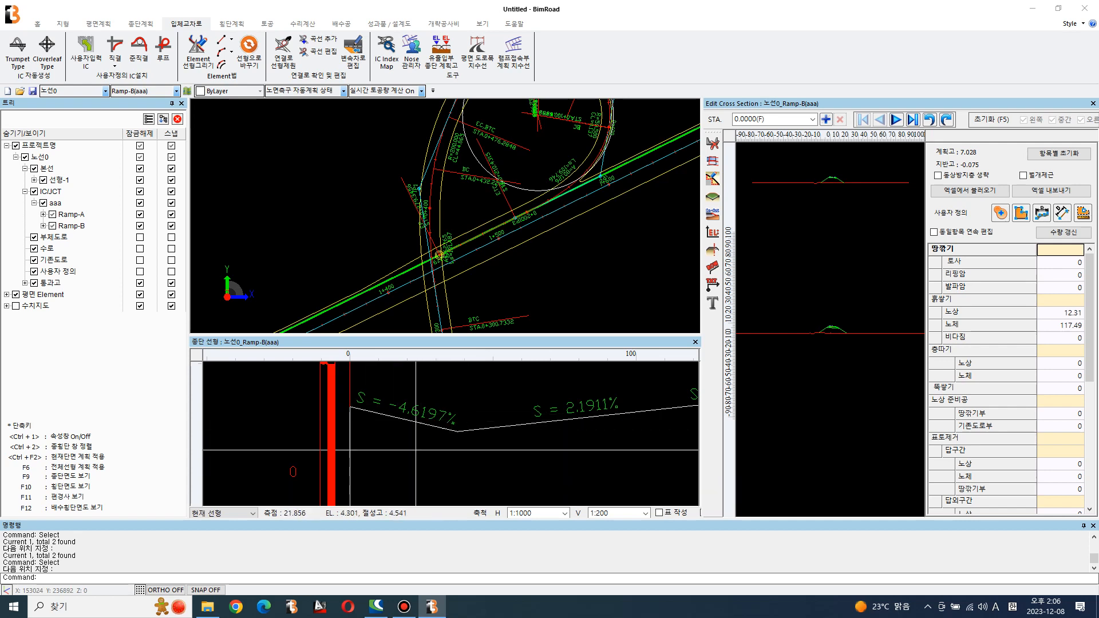
# Open Ramp-B's vertical alignment table for editing and set the curve length of the VIP at station 0+037.4808 to 60 m
pyautogui.scroll(-2, 422, 449)
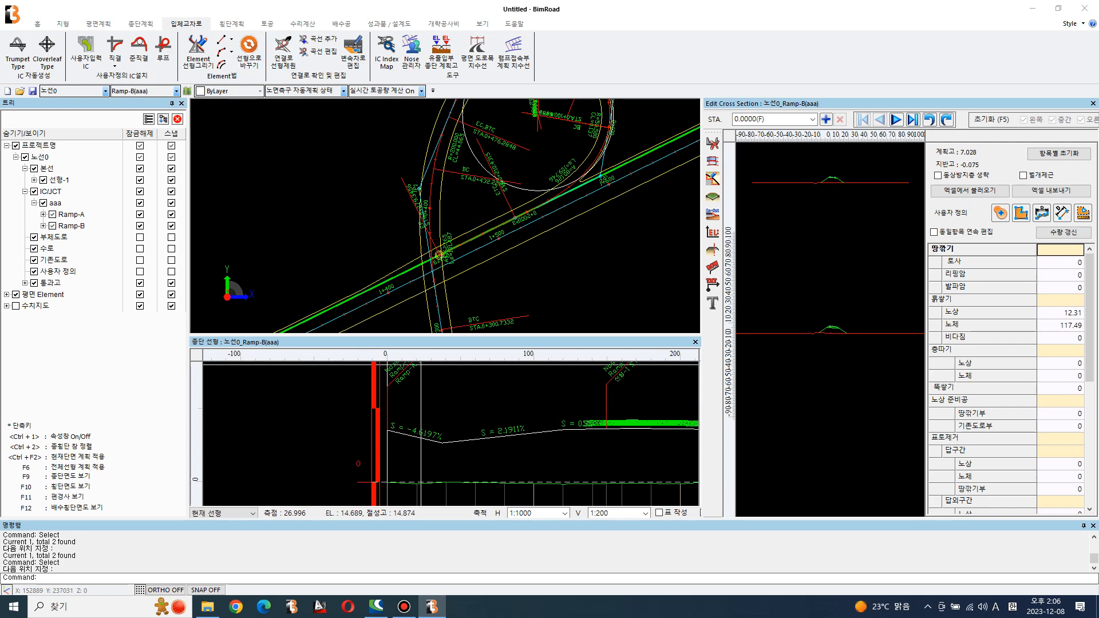
pyautogui.click(140, 23)
pyautogui.click(45, 50)
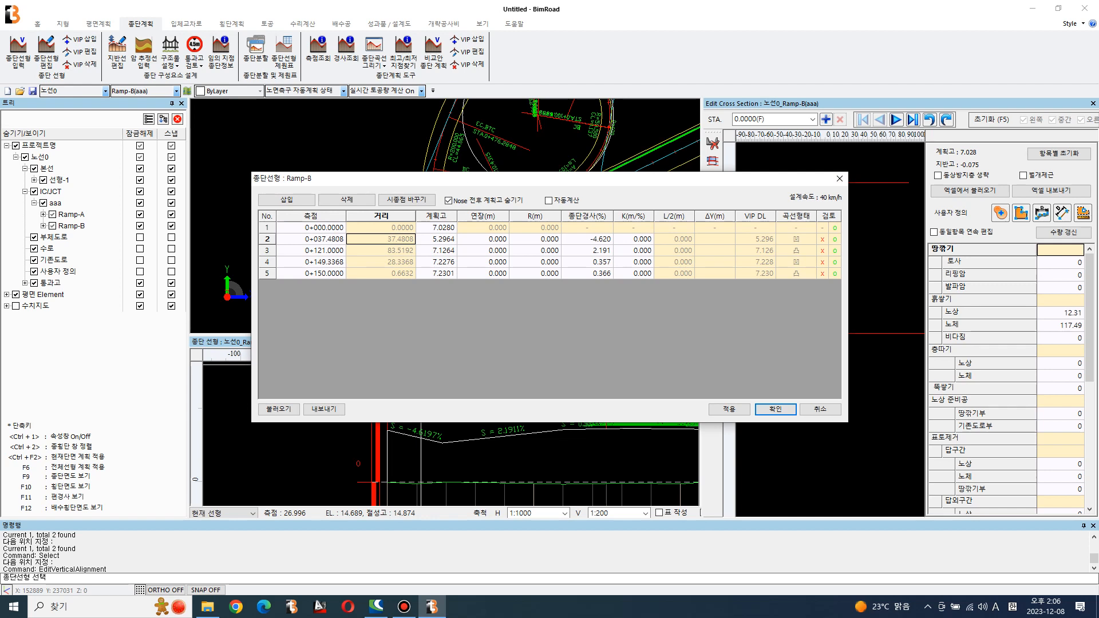
pyautogui.click(312, 240)
pyautogui.click(483, 239)
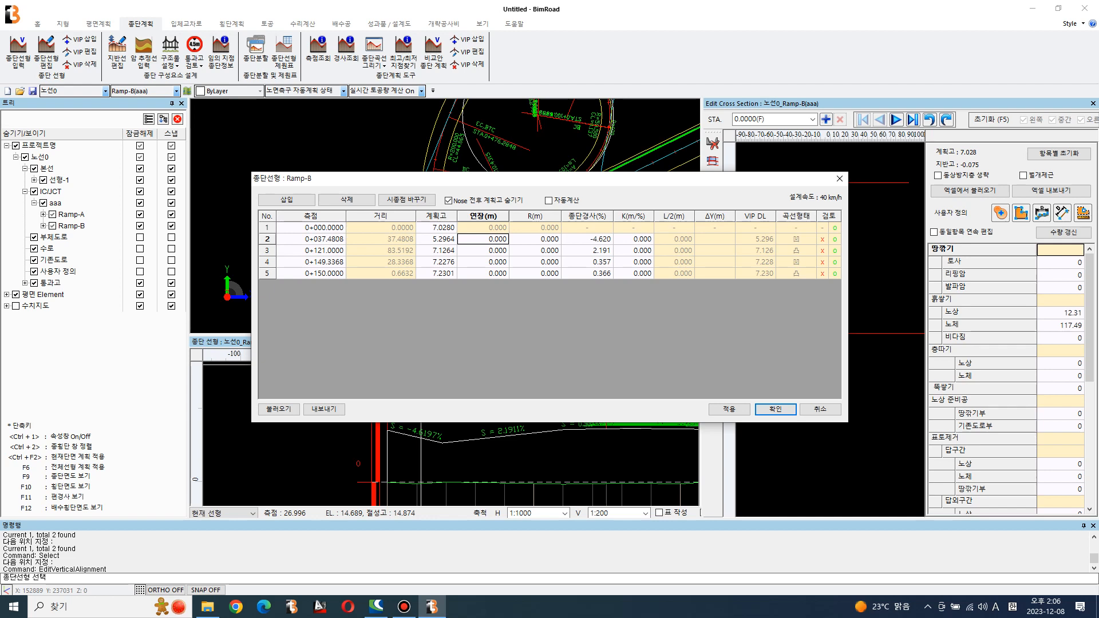
pyautogui.write('60')
pyautogui.press('Return')
pyautogui.press('Return')
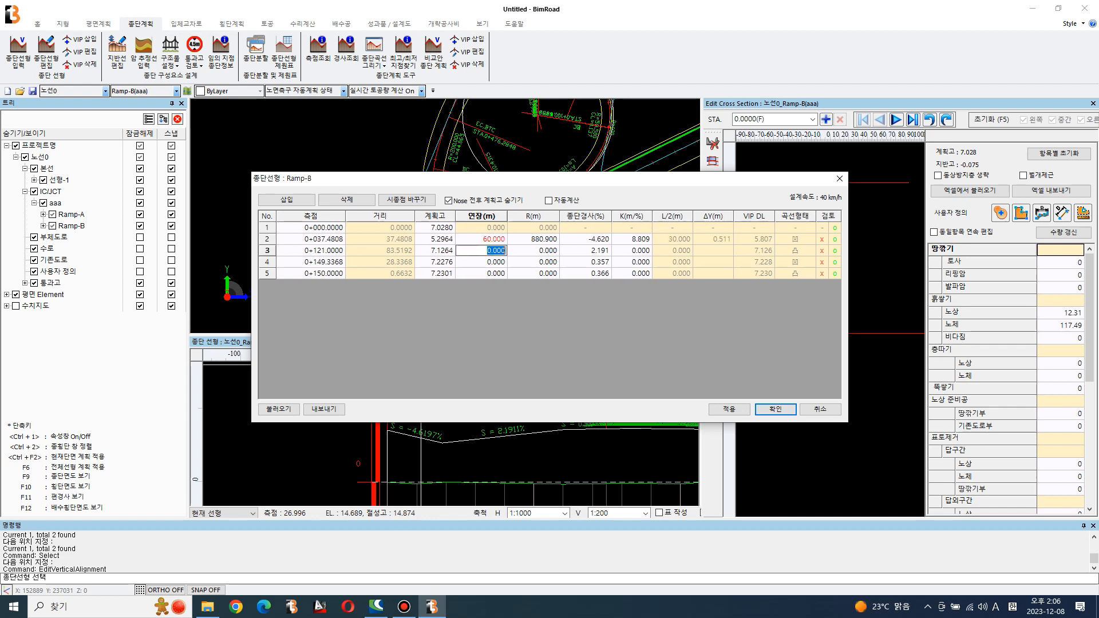
# Set the curve length of the VIP at station 0+121.0000 to 60 m and apply the vertical alignment changes
pyautogui.press('Up')
pyautogui.write('60')
pyautogui.press('Tab')
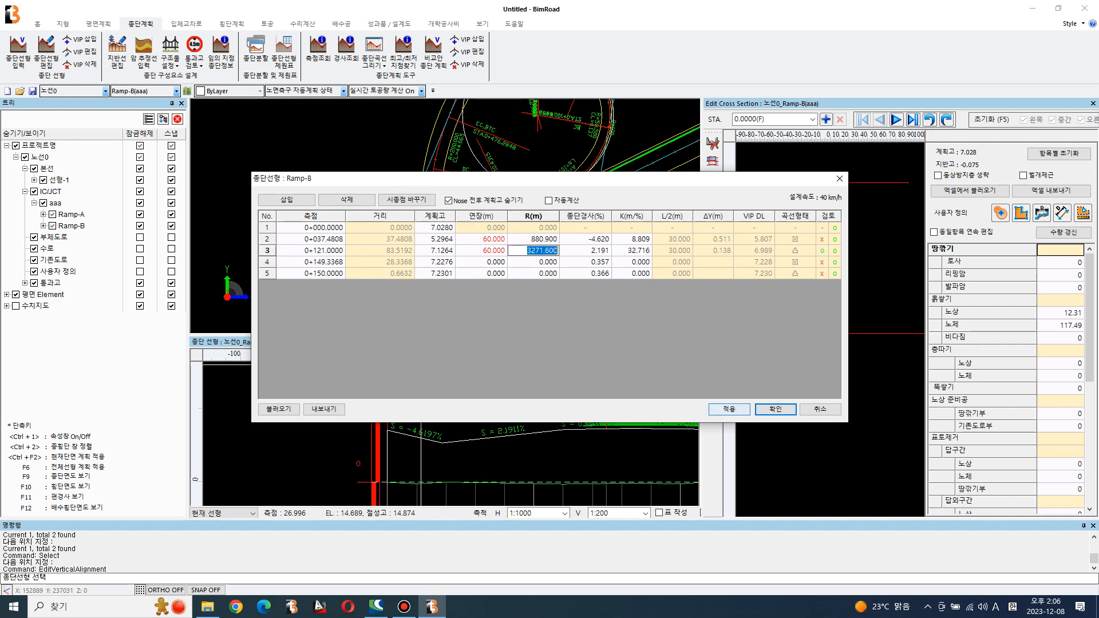
pyautogui.click(729, 409)
pyautogui.click(775, 409)
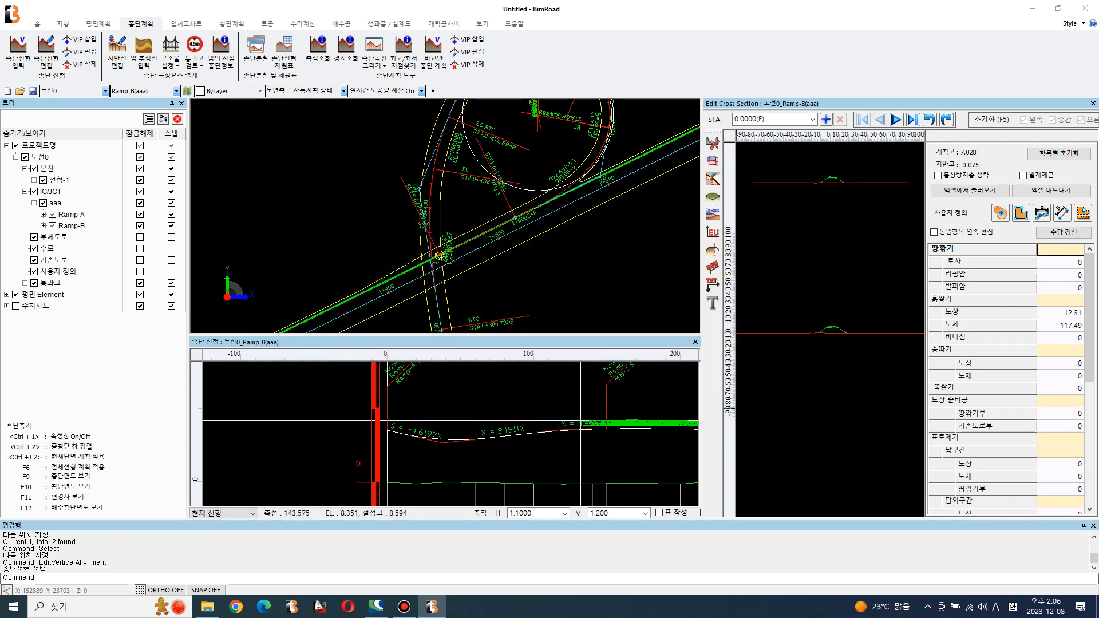
# Examine Ramp-B's profile from its vertical curves through the section that joins the main road
pyautogui.scroll(-2, 473, 416)
pyautogui.scroll(3, 600, 416)
pyautogui.scroll(2, 622, 422)
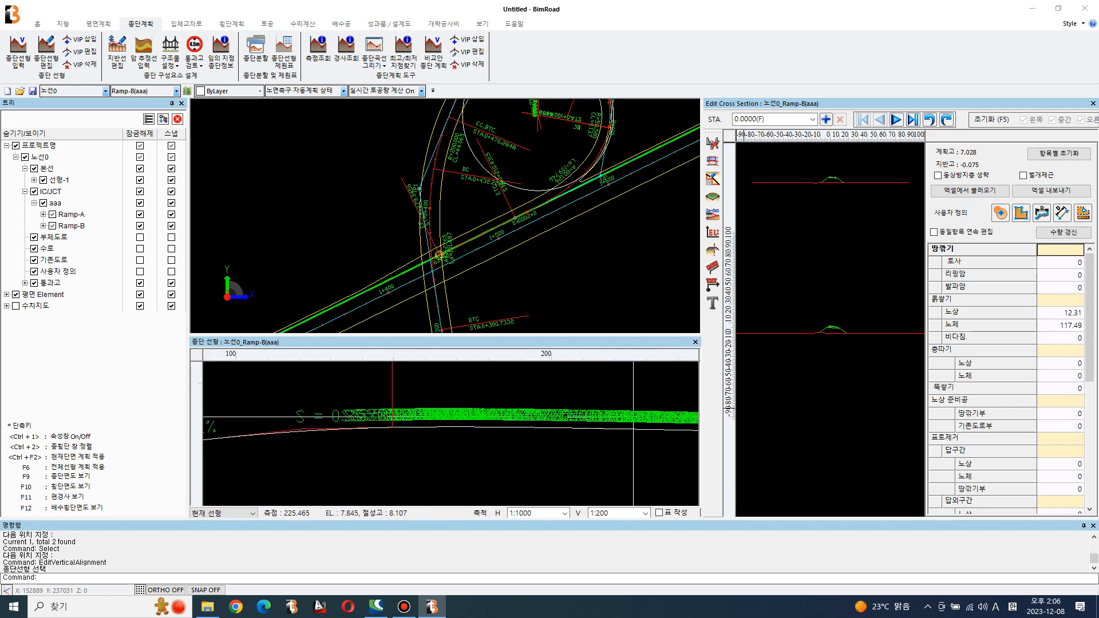
pyautogui.click(636, 428)
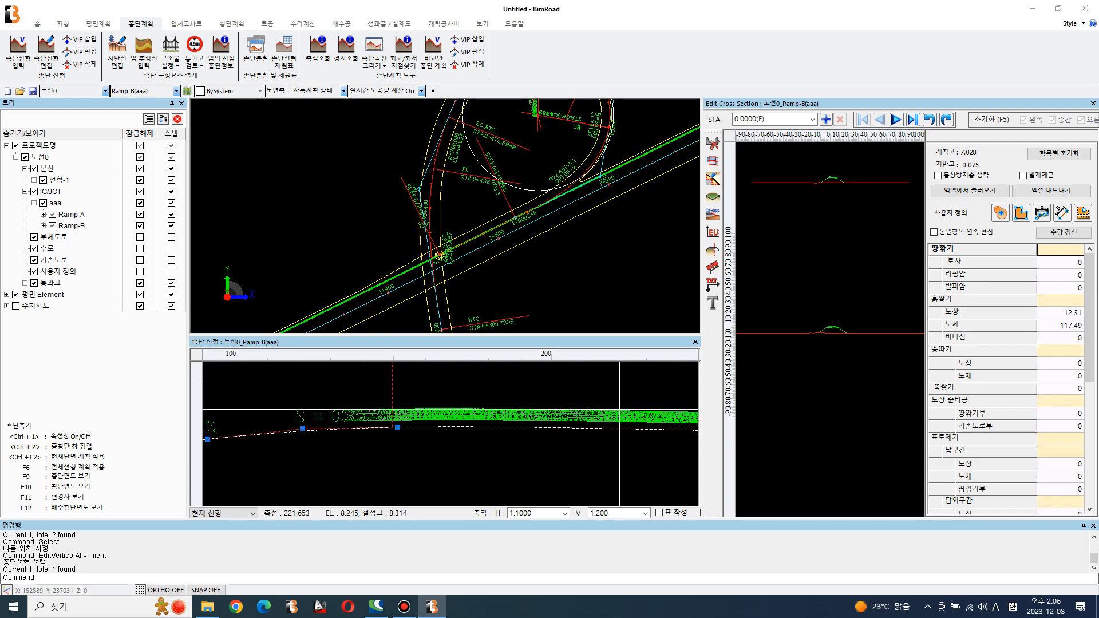
pyautogui.scroll(-3, 597, 412)
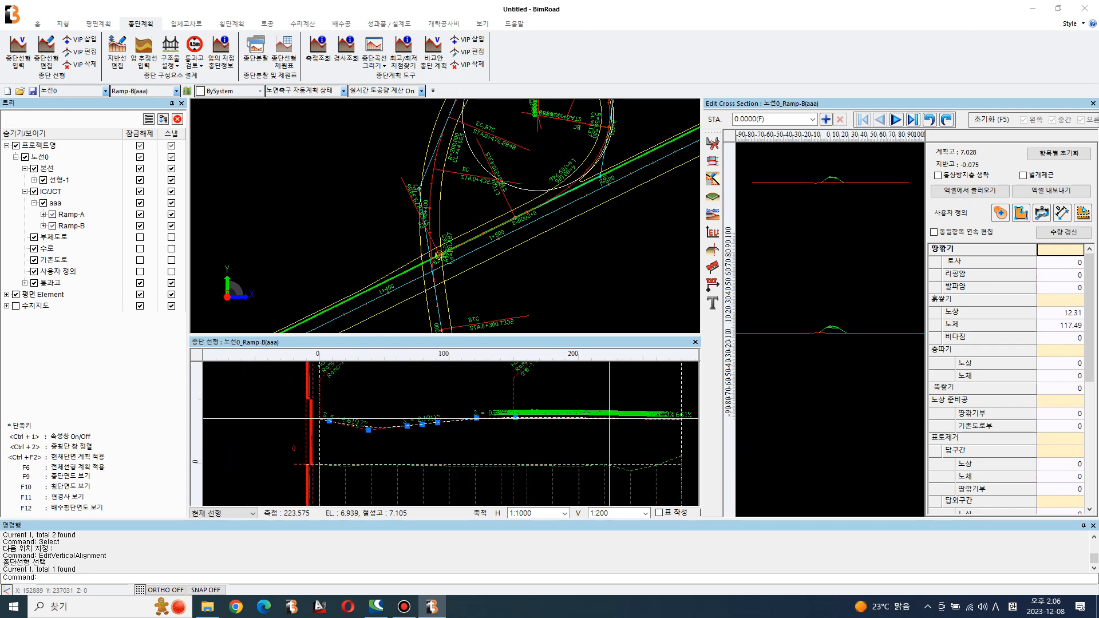
pyautogui.moveTo(597, 412); pyautogui.dragTo(572, 433, button='middle')
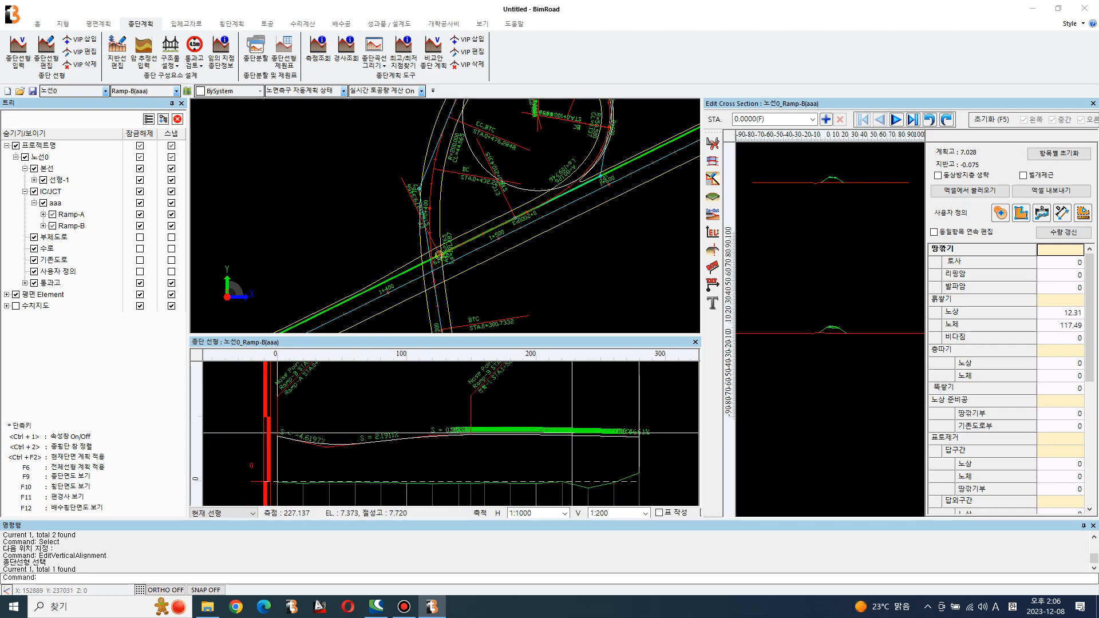
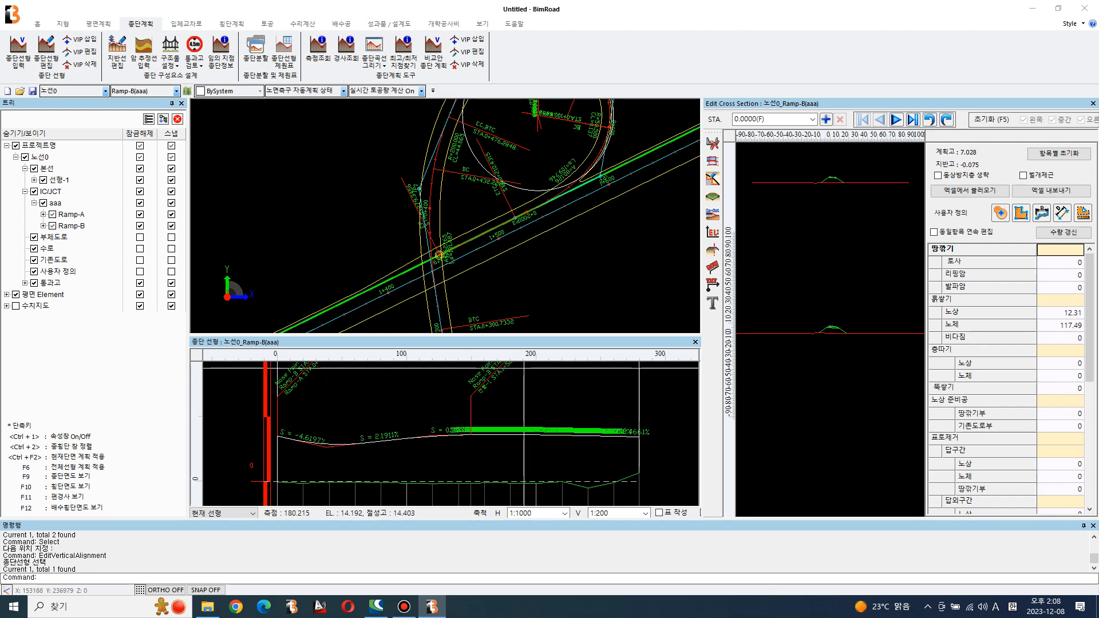
# Start a new interchange alignment separate from Ramp-B and name it Ramp-C
pyautogui.scroll(-3, 371, 241)
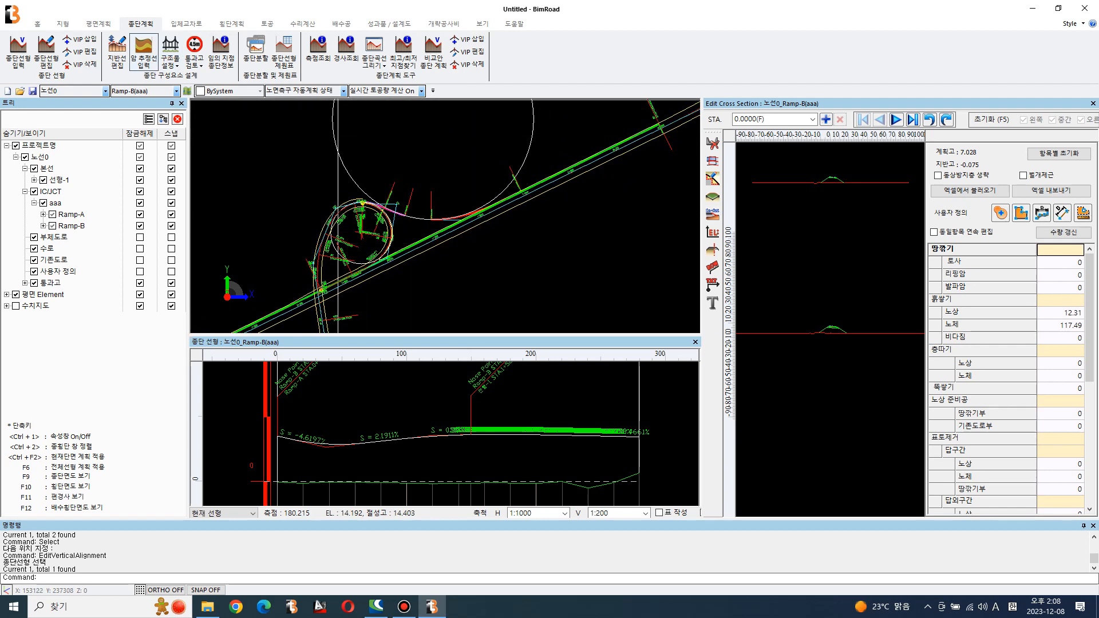
pyautogui.click(188, 24)
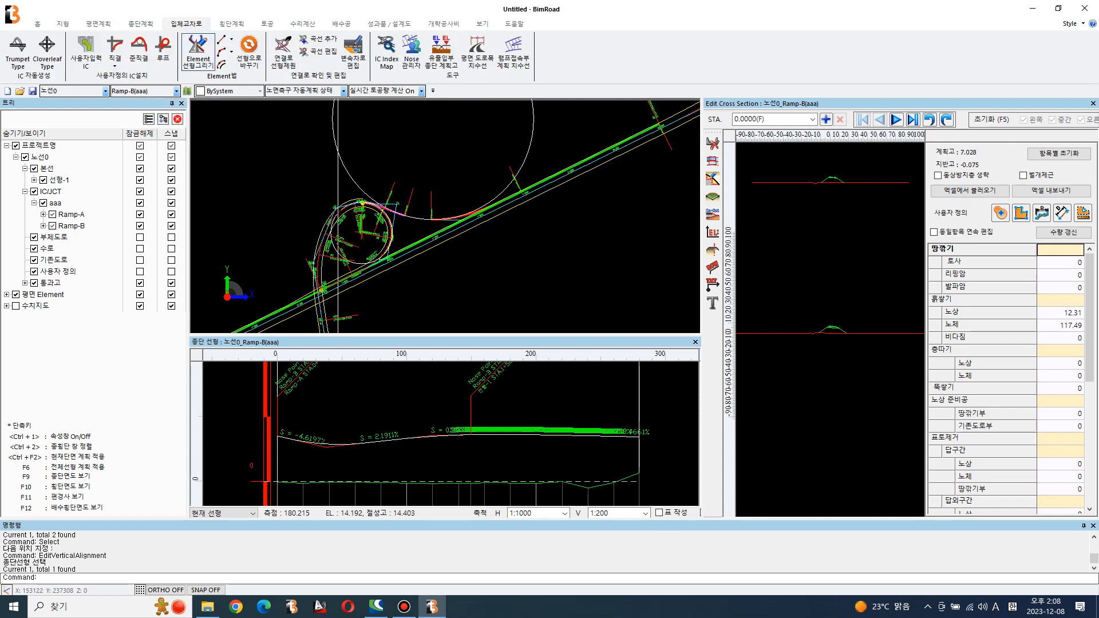
pyautogui.click(283, 50)
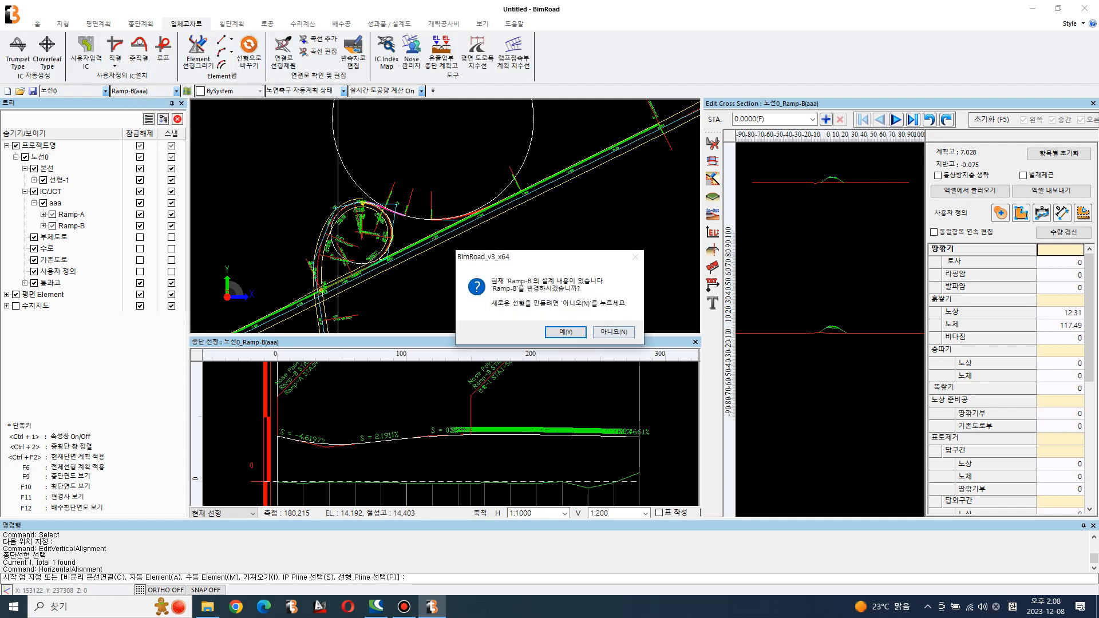
pyautogui.click(614, 332)
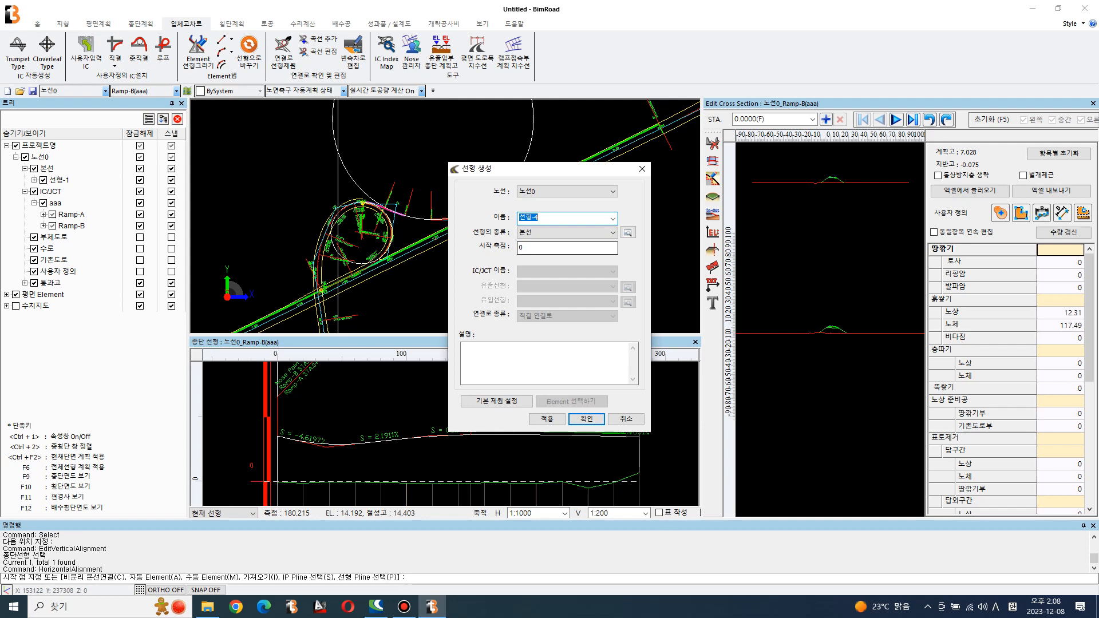
pyautogui.write('Ramp-')
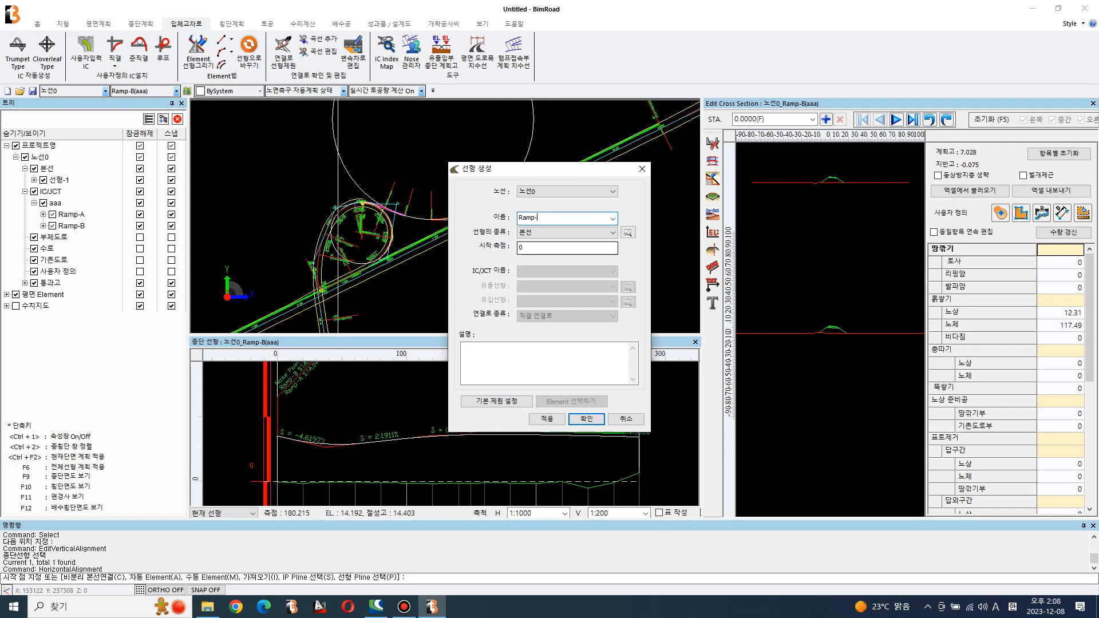
pyautogui.write('C')
# Set Ramp-C's type to IC/JCT in interchange aaa, with 선형-1 as the diverging alignment and Ramp-B as the merging alignment, and apply
pyautogui.click(567, 233)
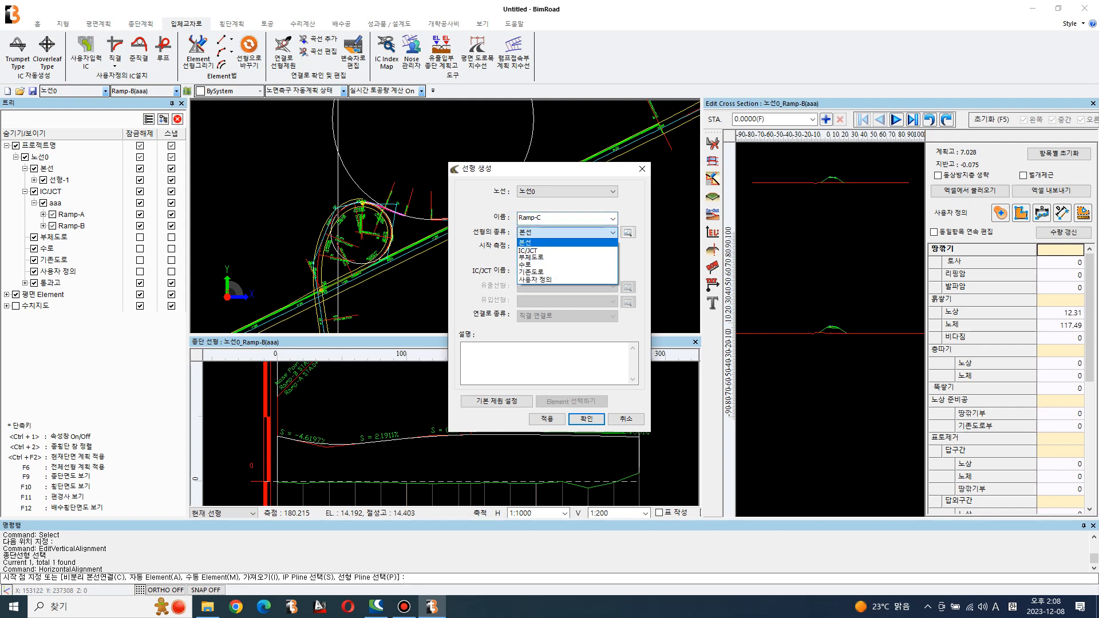
pyautogui.click(566, 251)
pyautogui.click(566, 272)
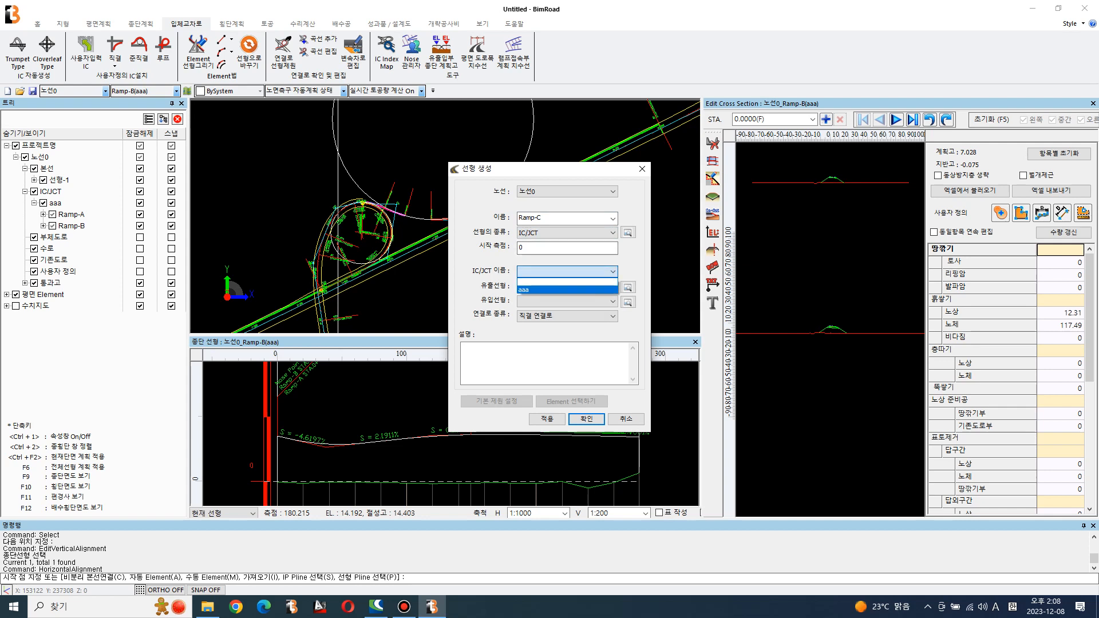
pyautogui.click(567, 288)
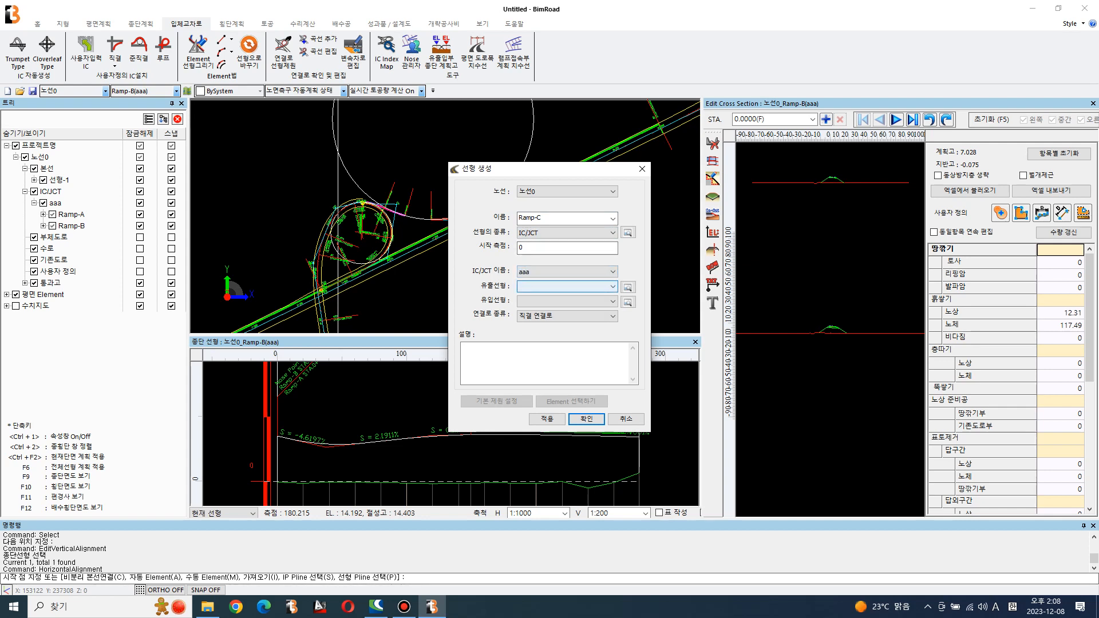
pyautogui.click(567, 286)
pyautogui.click(538, 304)
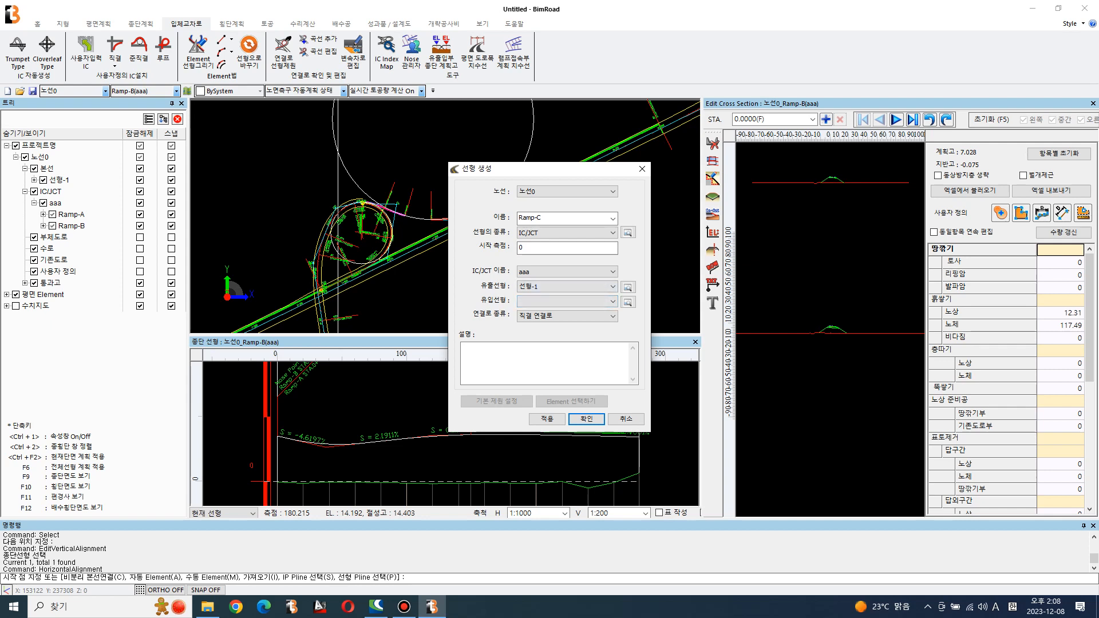
pyautogui.click(568, 302)
pyautogui.click(564, 334)
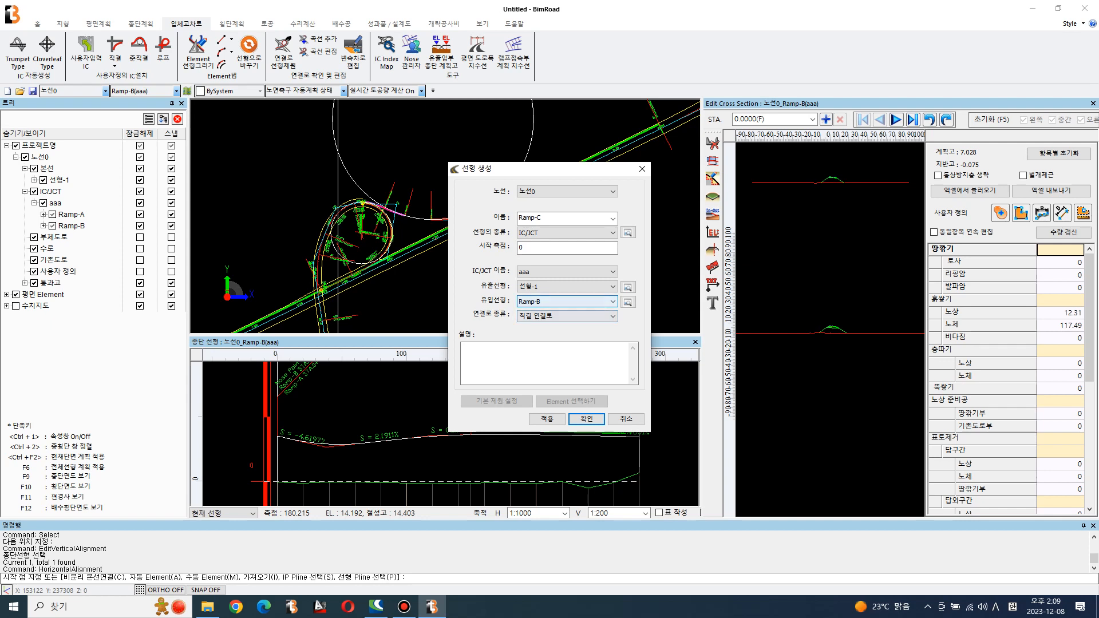
pyautogui.click(548, 418)
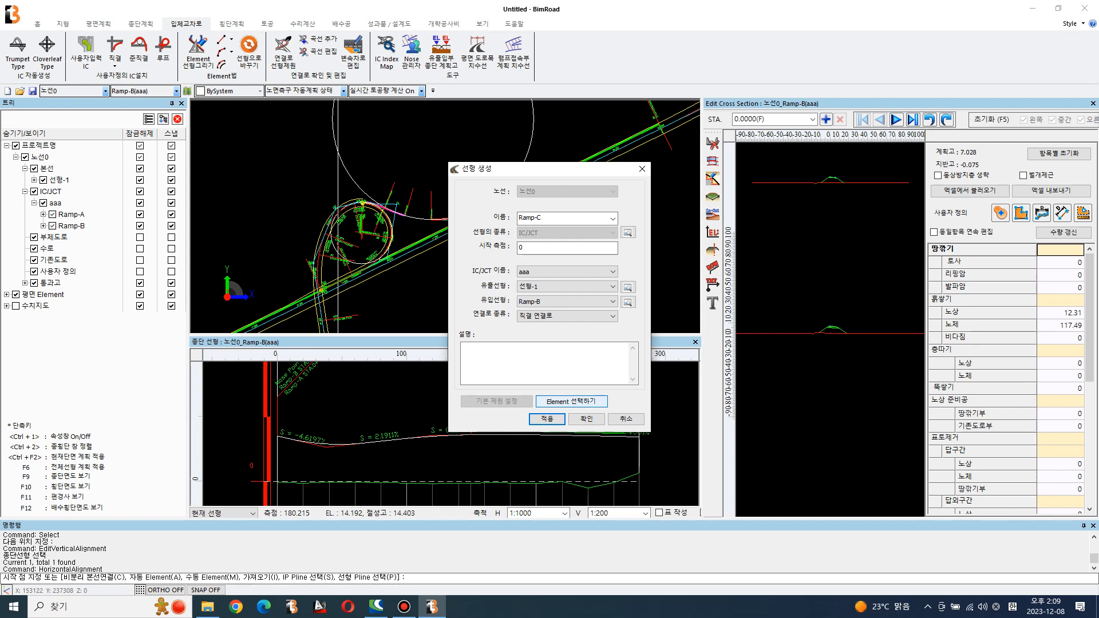
# Select the drawn elements between the loop and the main road as Ramp-C's geometry and create the alignment
pyautogui.click(571, 402)
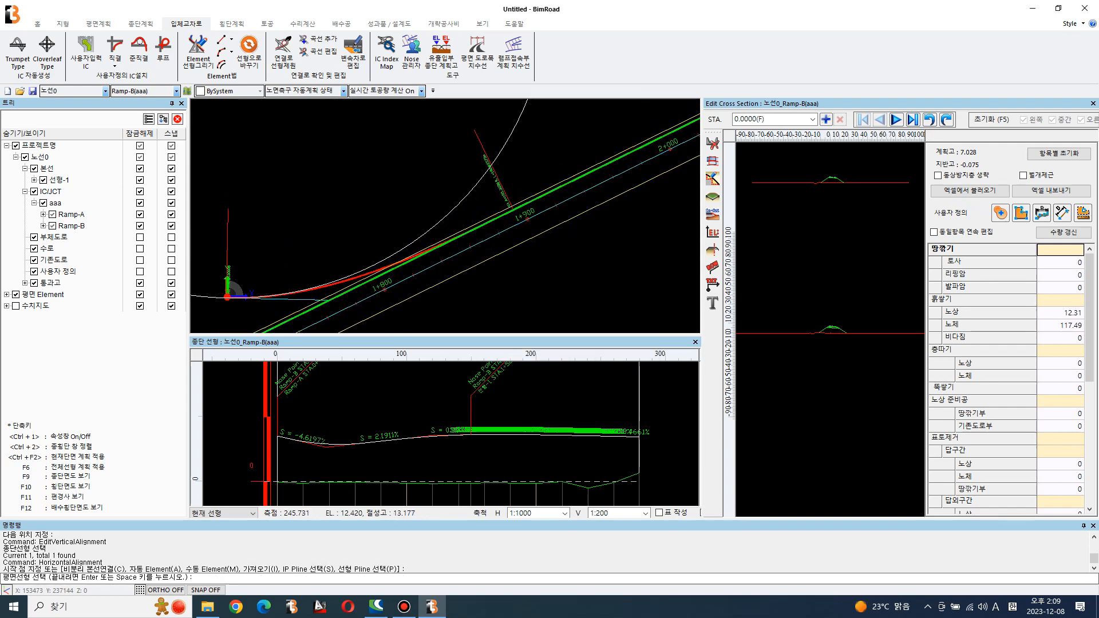
pyautogui.click(366, 273)
pyautogui.scroll(-3, 367, 273)
pyautogui.moveTo(366, 273); pyautogui.dragTo(484, 258, button='middle')
pyautogui.click(387, 269)
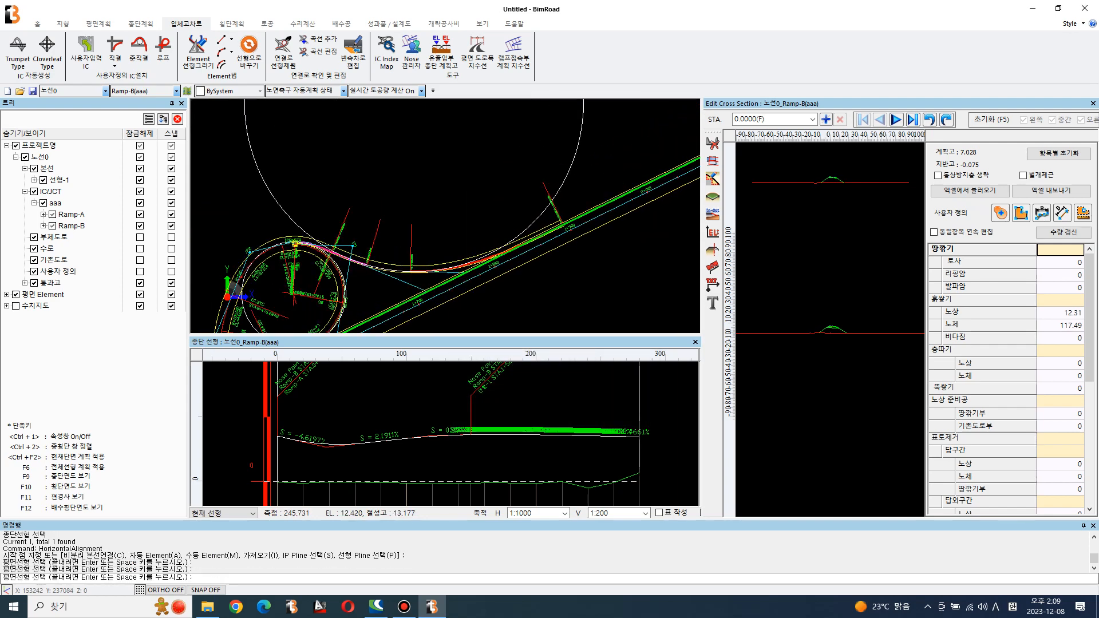
pyautogui.press('Return')
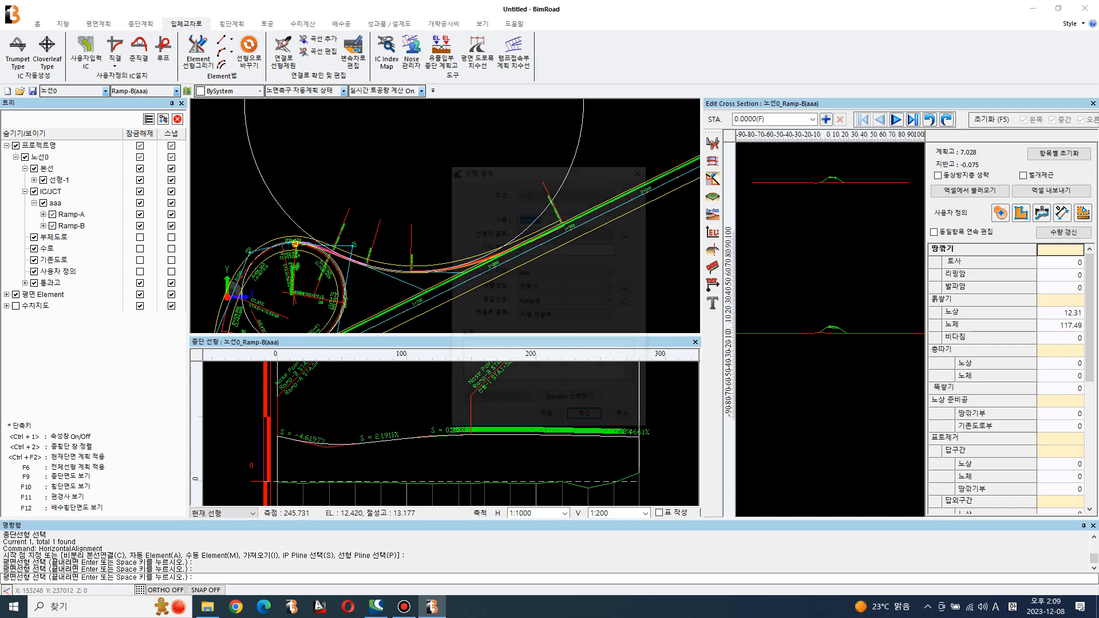
pyautogui.press('Return')
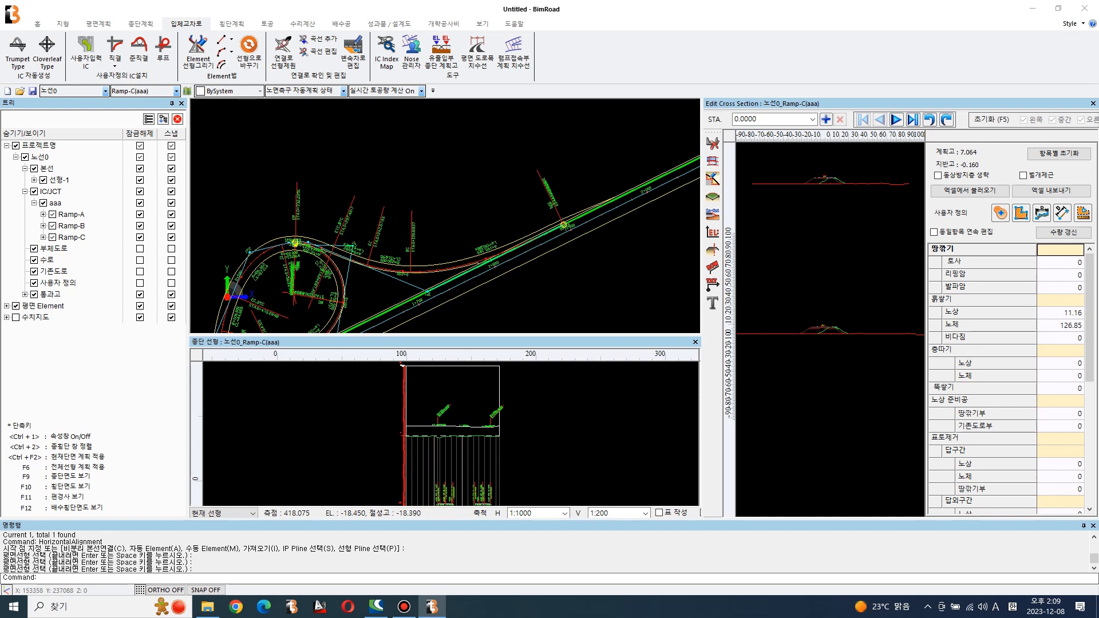
# Inspect Ramp-C's profile and open its vertical alignment table
pyautogui.scroll(3, 456, 439)
pyautogui.scroll(3, 456, 430)
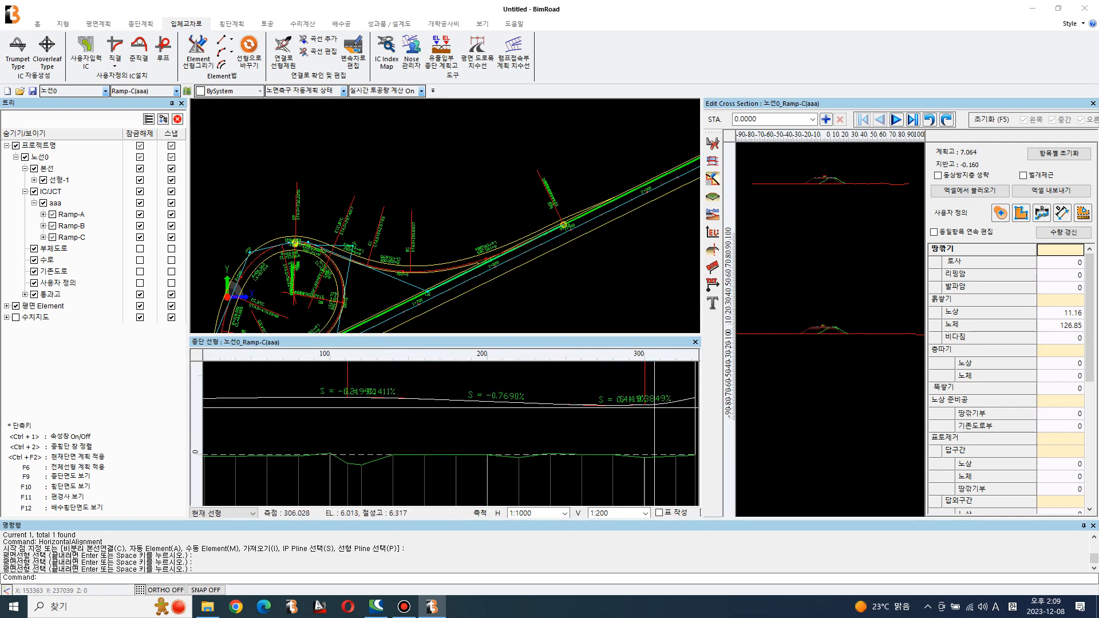
pyautogui.click(140, 23)
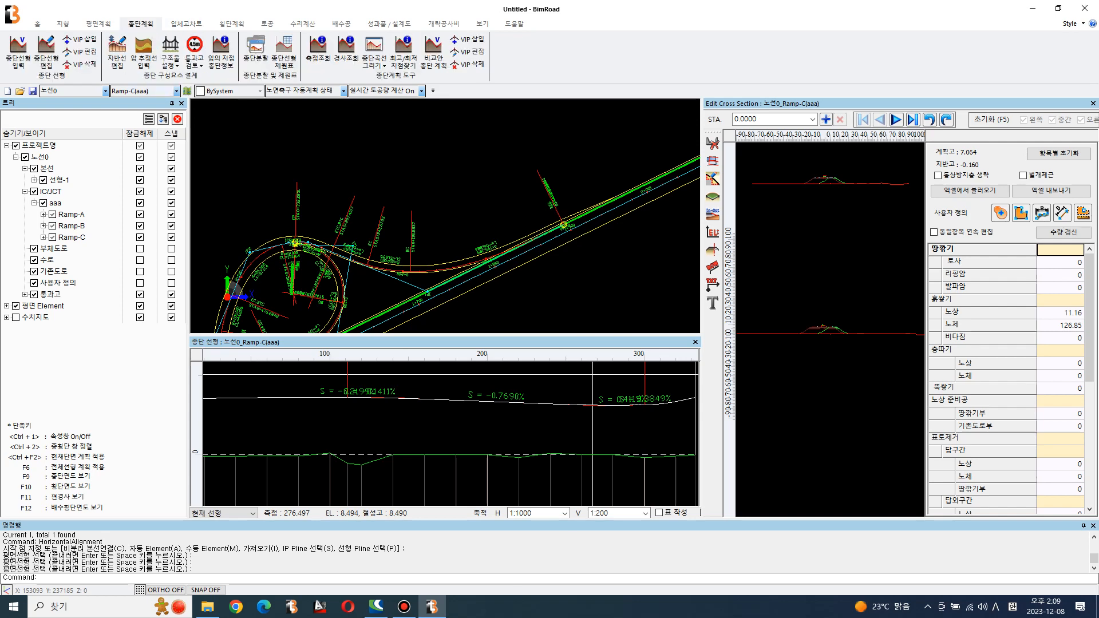
pyautogui.click(46, 51)
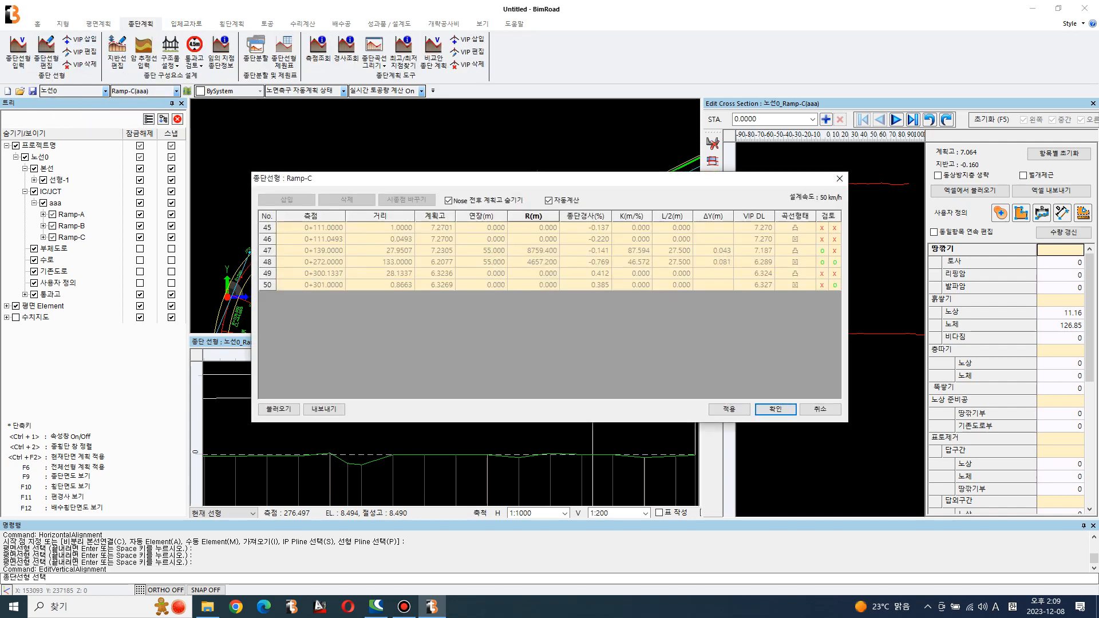
pyautogui.click(311, 285)
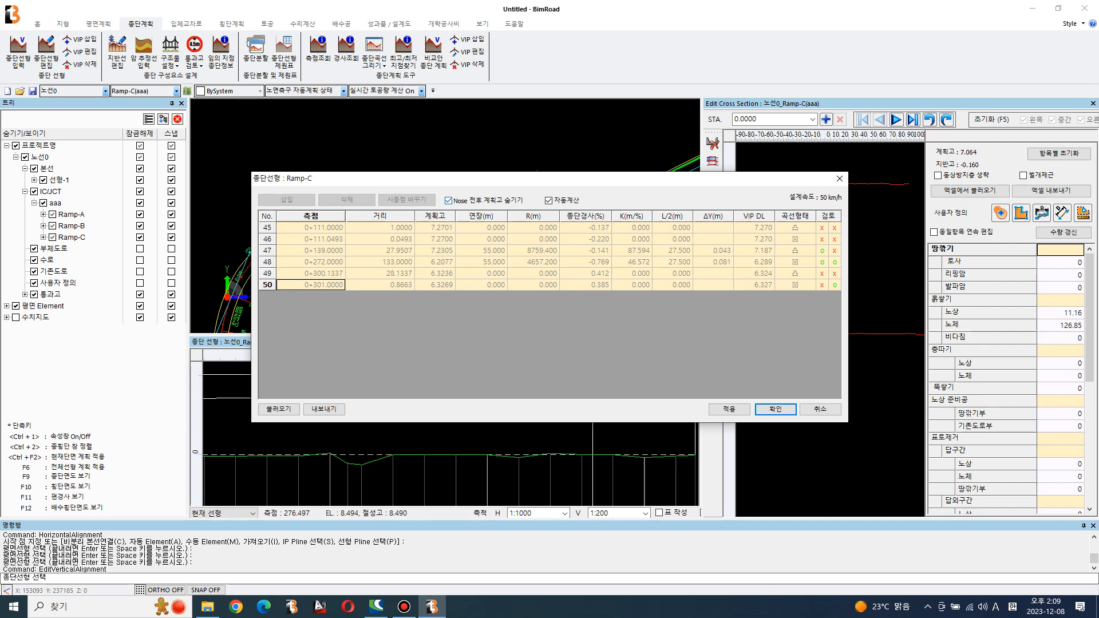
# Reveal the hidden plan elevations around the noses, examine Ramp-C's stations and elevations, and hide those rows again
pyautogui.click(449, 201)
pyautogui.click(310, 251)
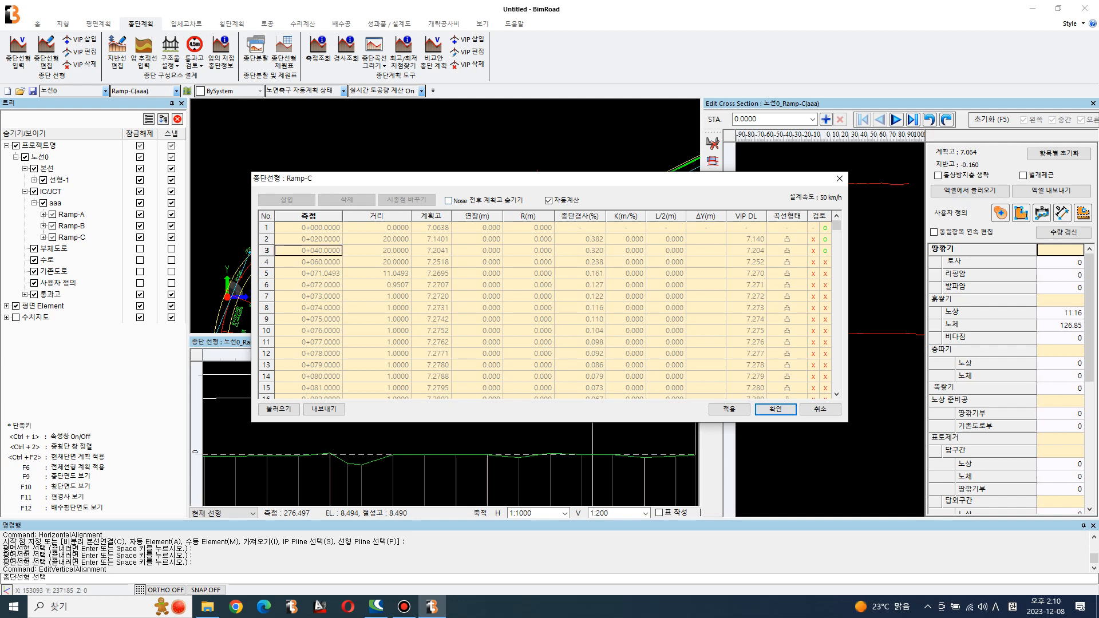
pyautogui.click(310, 308)
pyautogui.click(310, 342)
pyautogui.press('Down')
pyautogui.press('Down')
pyautogui.press('Down')
pyautogui.press('Down')
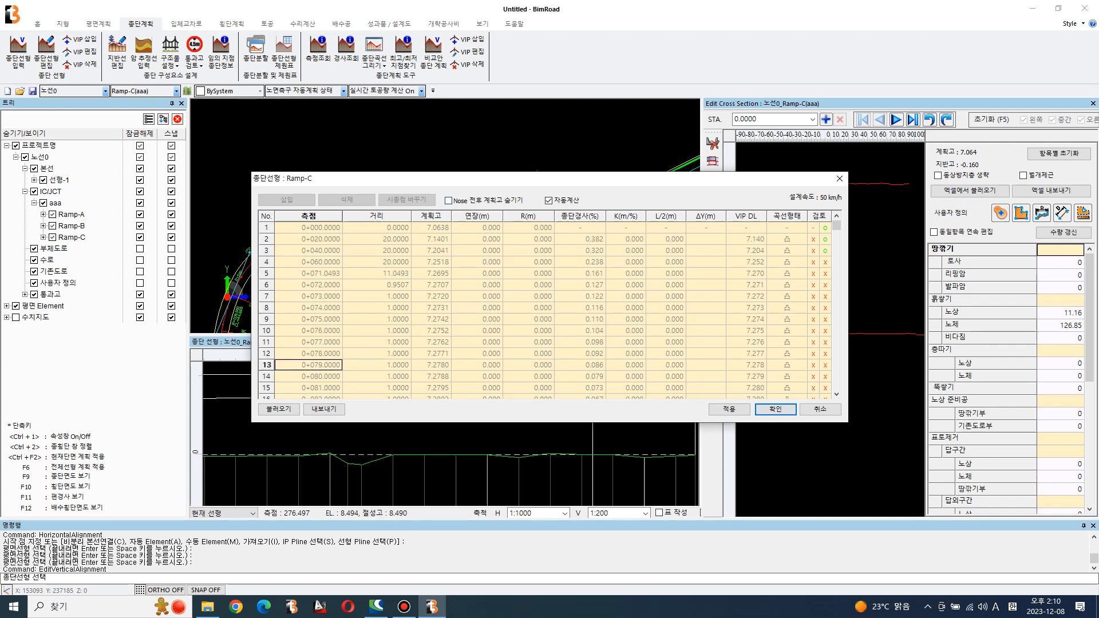
pyautogui.scroll(-15, 547, 309)
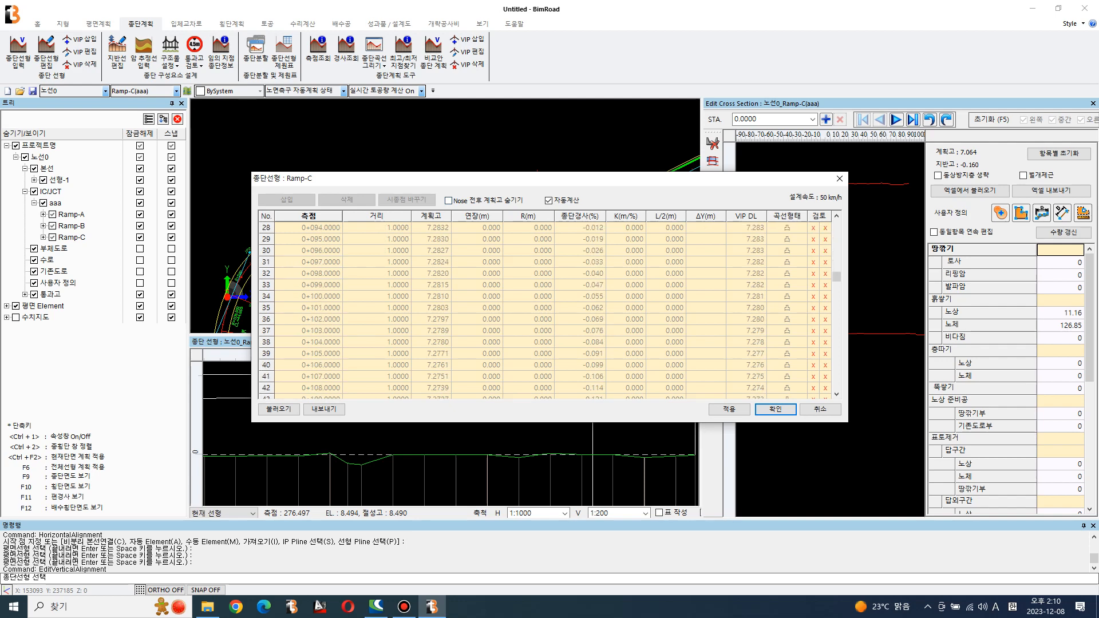
pyautogui.scroll(-10, 547, 309)
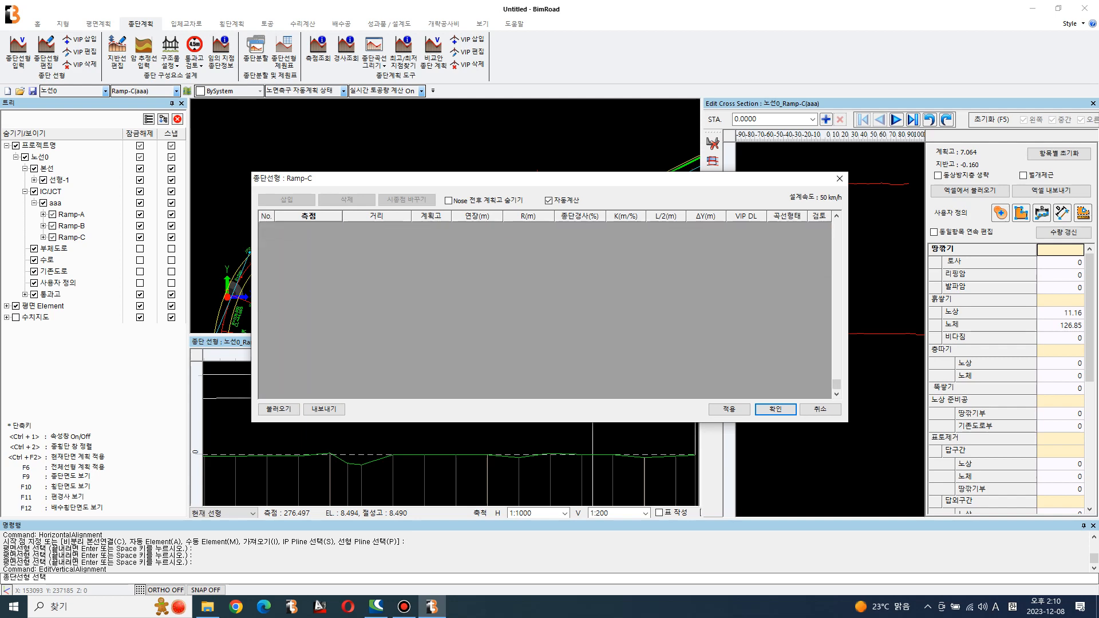
pyautogui.scroll(10, 547, 309)
pyautogui.scroll(15, 547, 309)
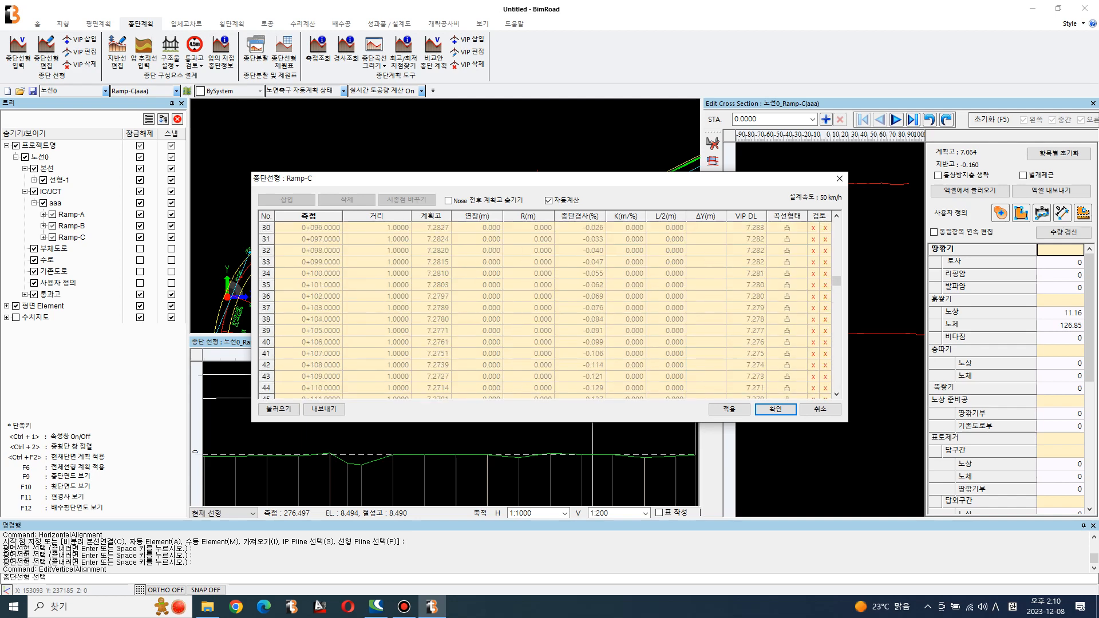
pyautogui.click(449, 200)
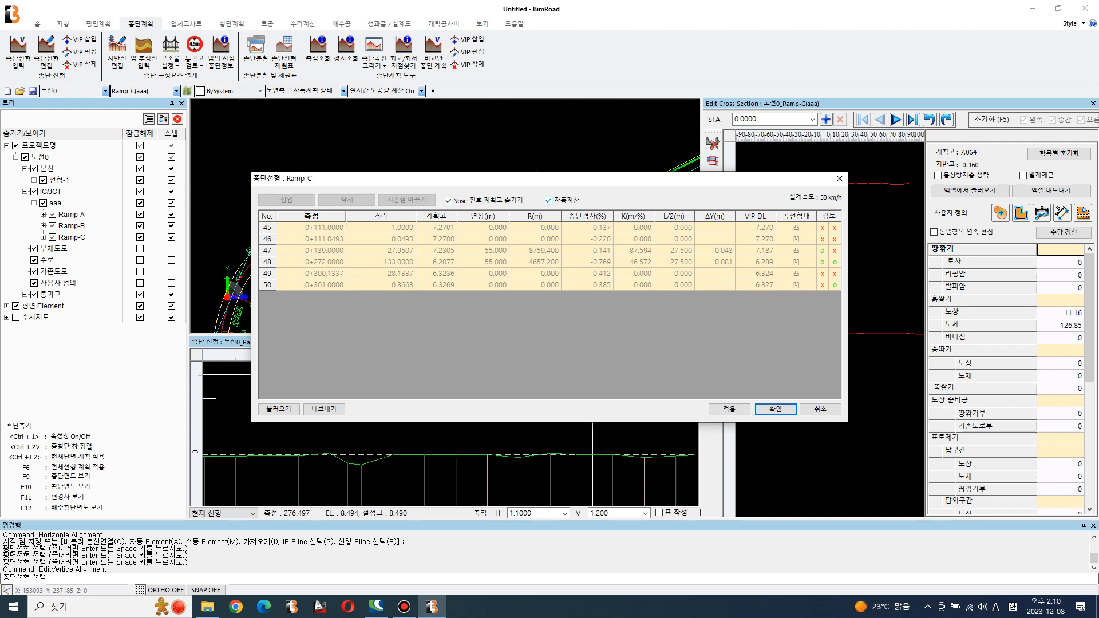
# Switch automatic calculation off and back on for Ramp-C's vertical alignment, and close the table
pyautogui.click(549, 200)
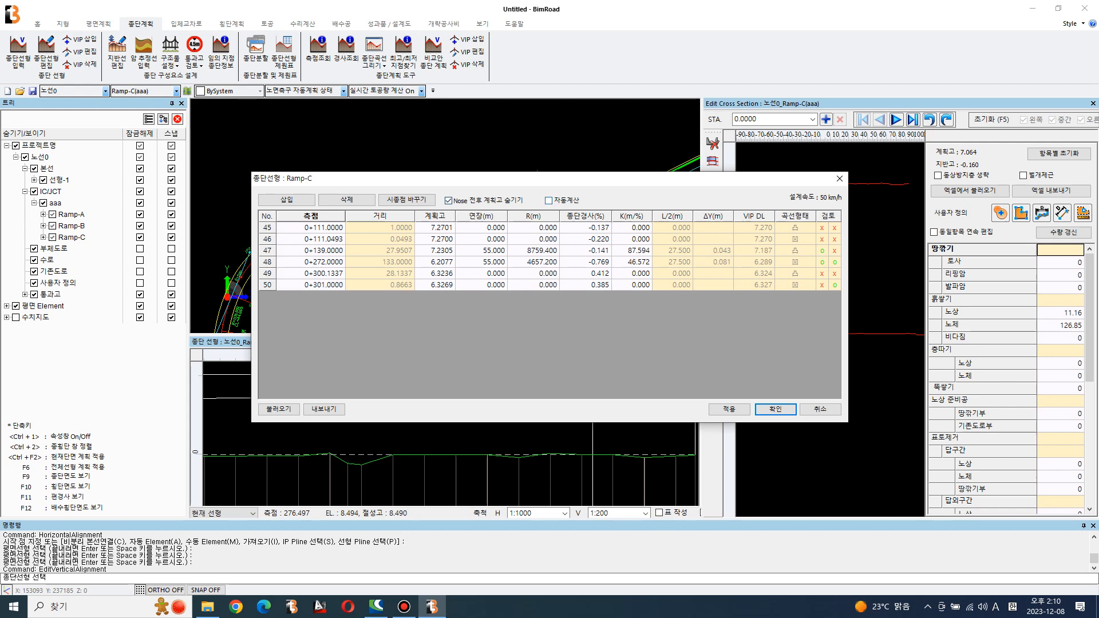
pyautogui.click(549, 200)
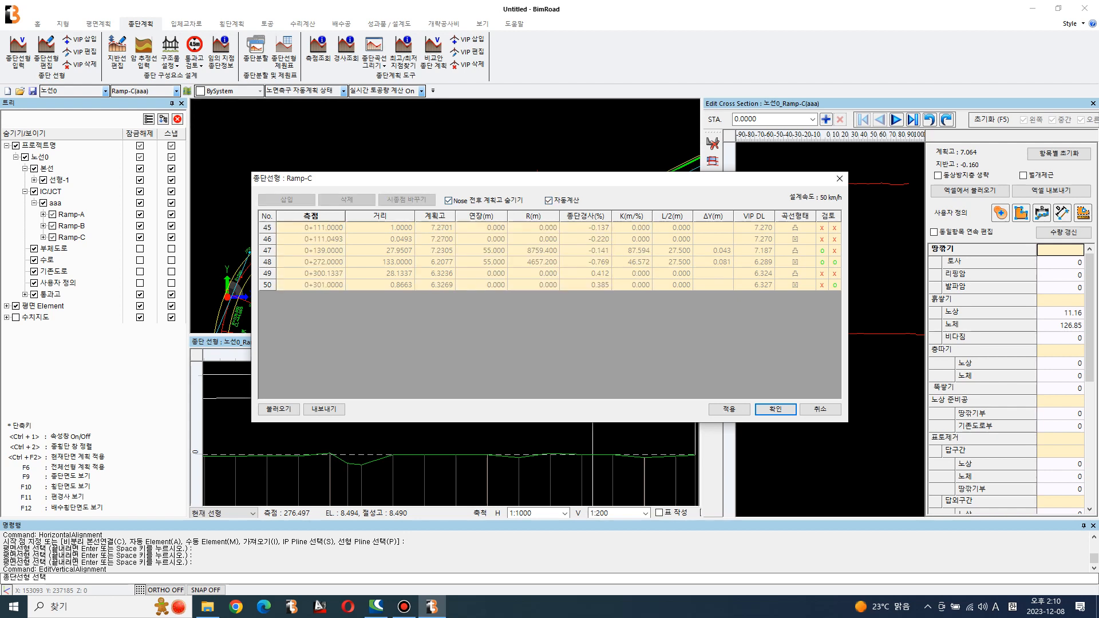
pyautogui.click(775, 409)
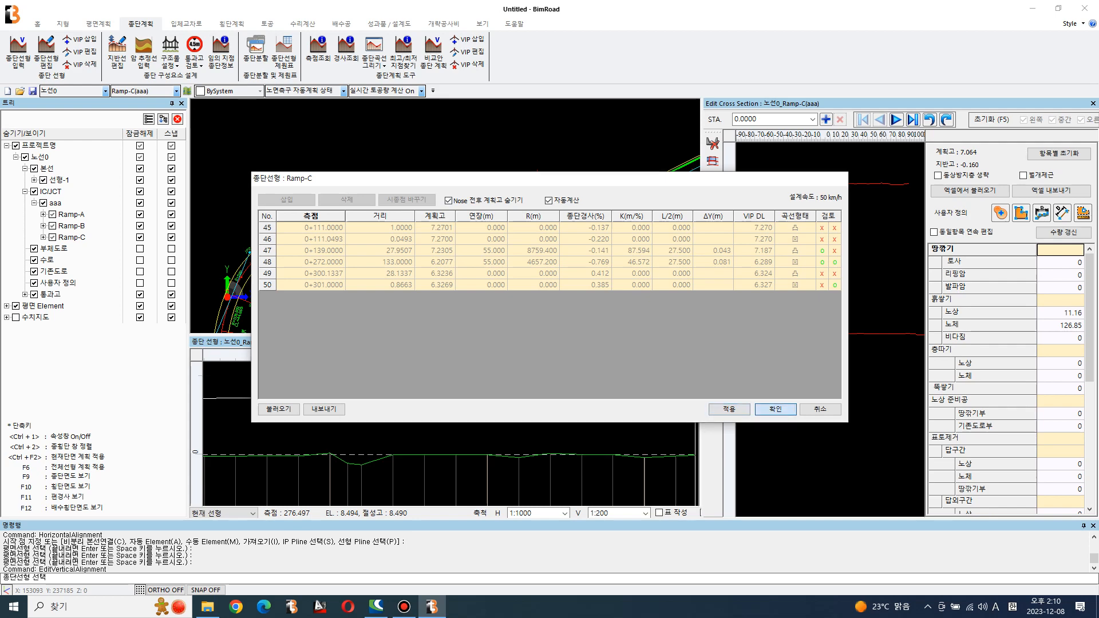
# Erase the leftover green plan element running along the main road
pyautogui.scroll(-3, 443, 146)
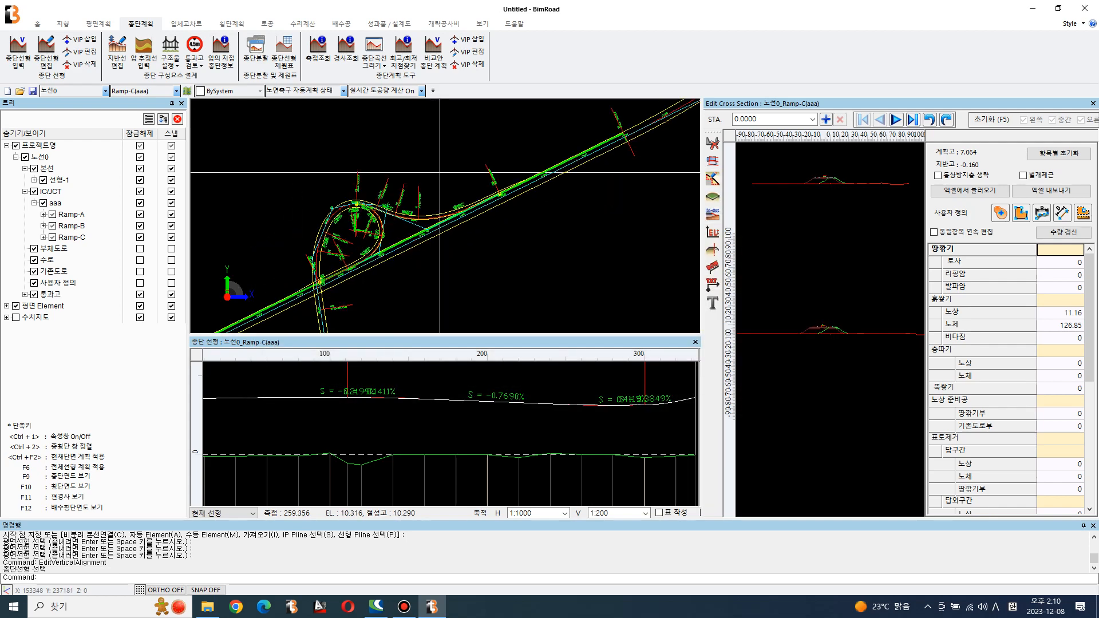
pyautogui.scroll(-3, 409, 237)
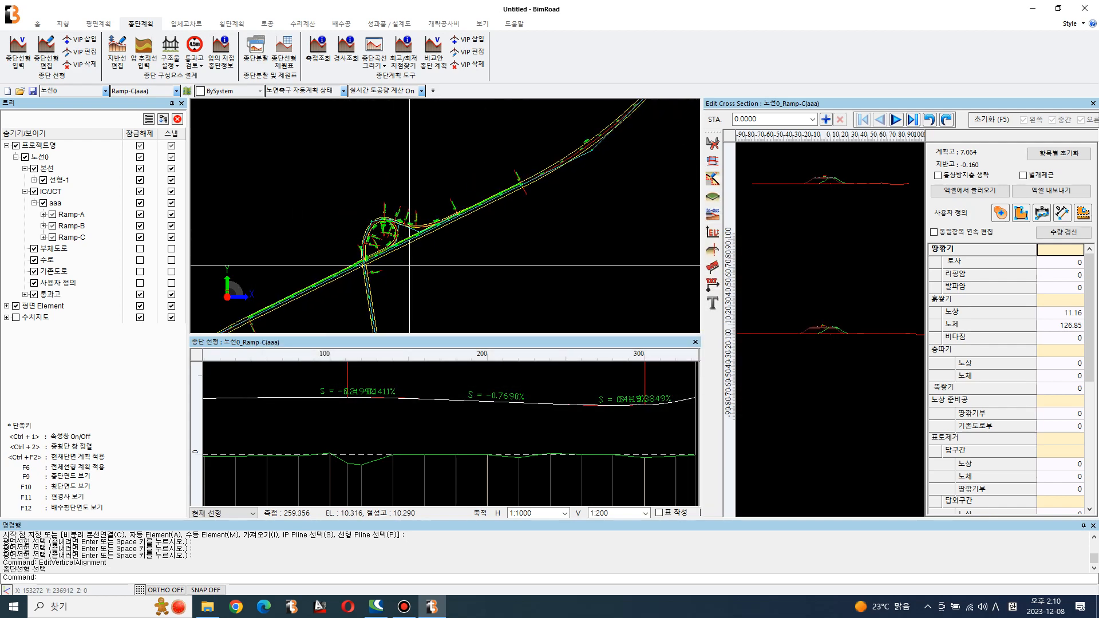
pyautogui.moveTo(249, 315); pyautogui.dragTo(409, 310, button='middle')
pyautogui.scroll(5, 409, 310)
pyautogui.scroll(5, 459, 290)
pyautogui.write('e')
pyautogui.press('space')
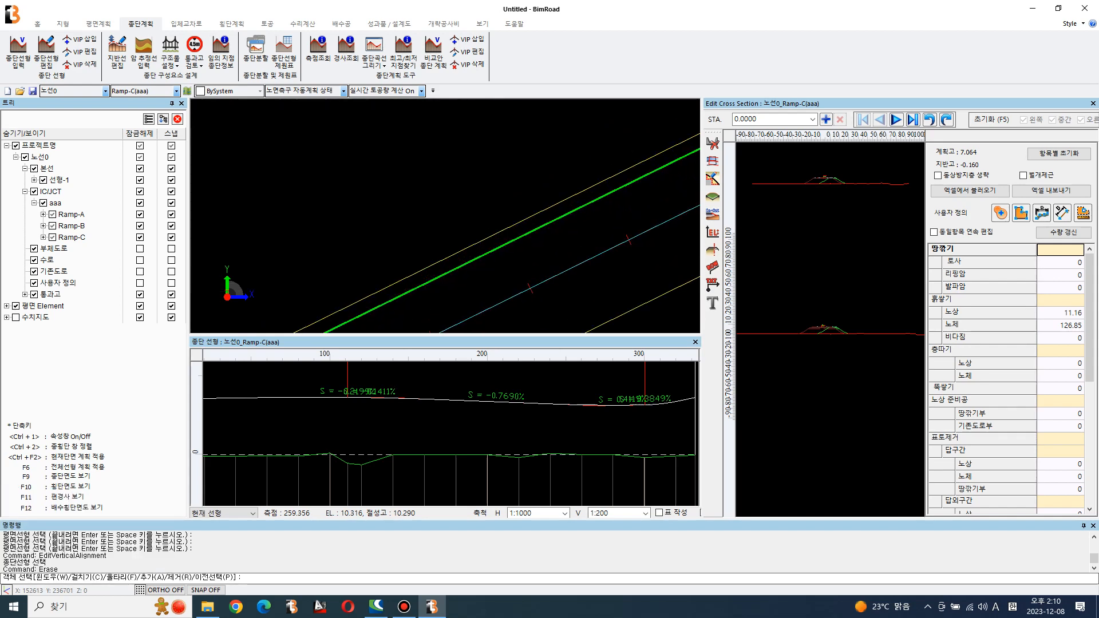
pyautogui.click(449, 270)
pyautogui.click(446, 272)
pyautogui.click(447, 271)
pyautogui.press('Return')
pyautogui.scroll(-8, 452, 264)
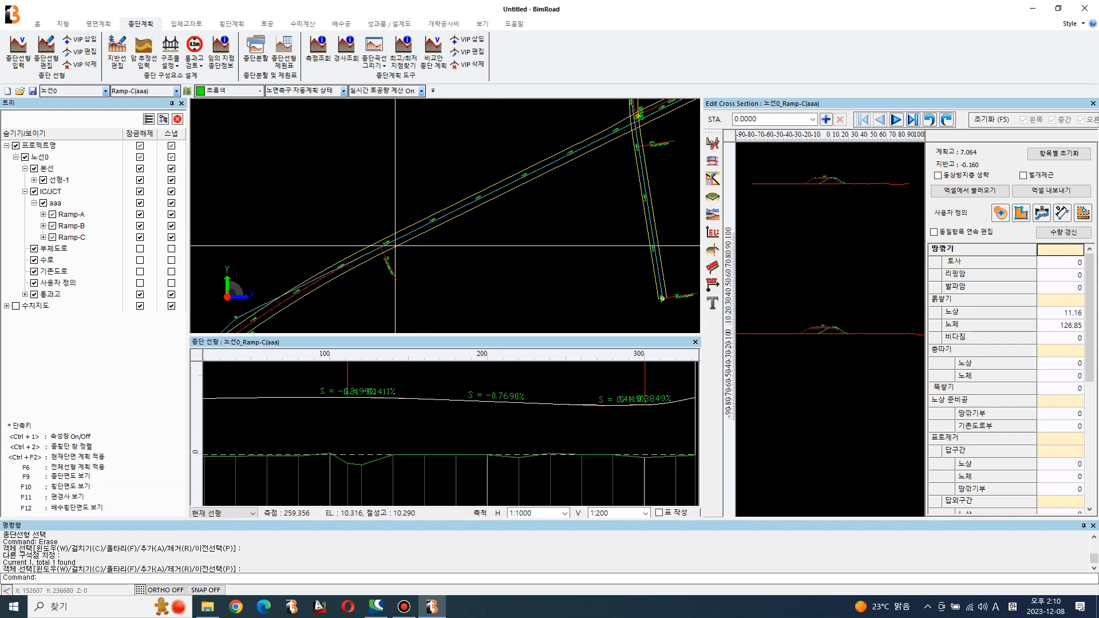
# Widen the cross-section view and close the profile view so the plan view fills the full height
pyautogui.scroll(5, 486, 174)
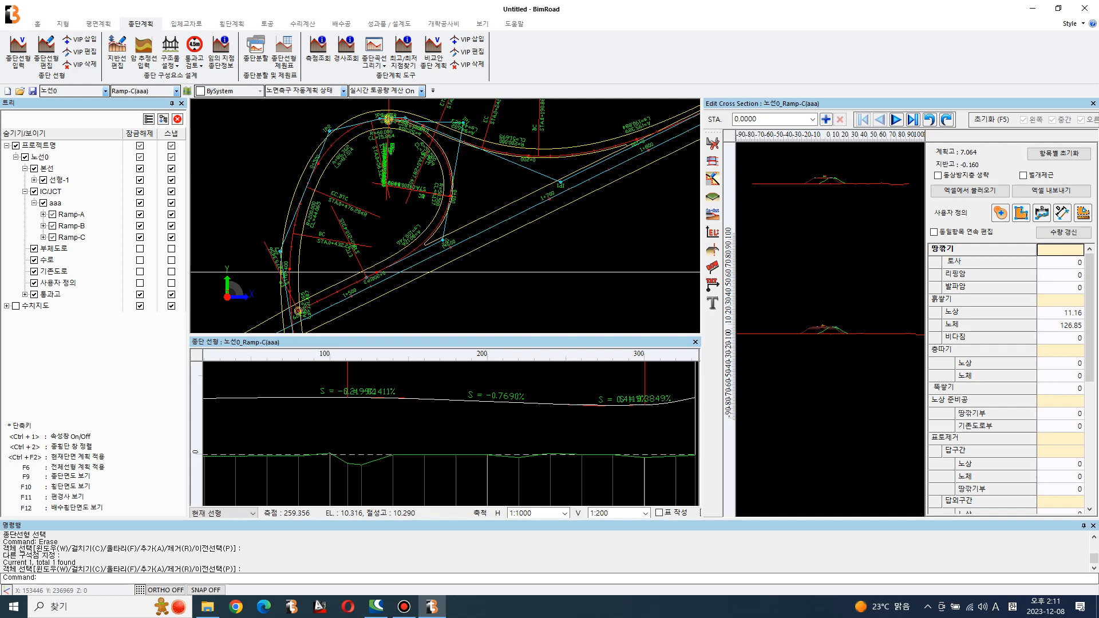
pyautogui.moveTo(703, 272); pyautogui.dragTo(484, 272)
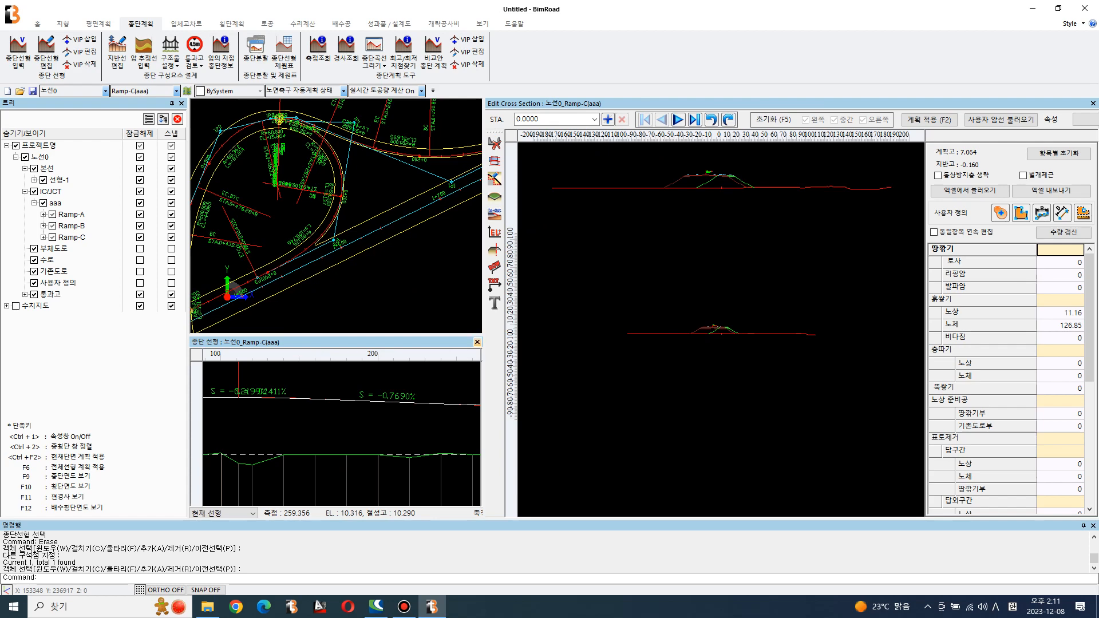
pyautogui.scroll(-3, 475, 332)
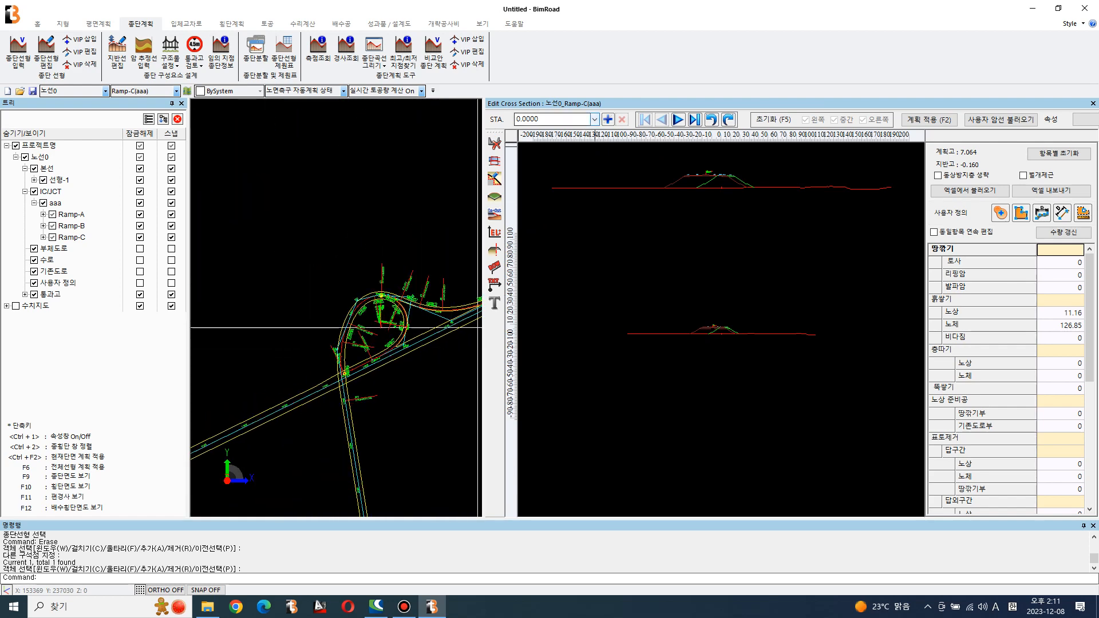
# Make the main road 선형-1 the active alignment and display its cross section at station 1400
pyautogui.click(176, 90)
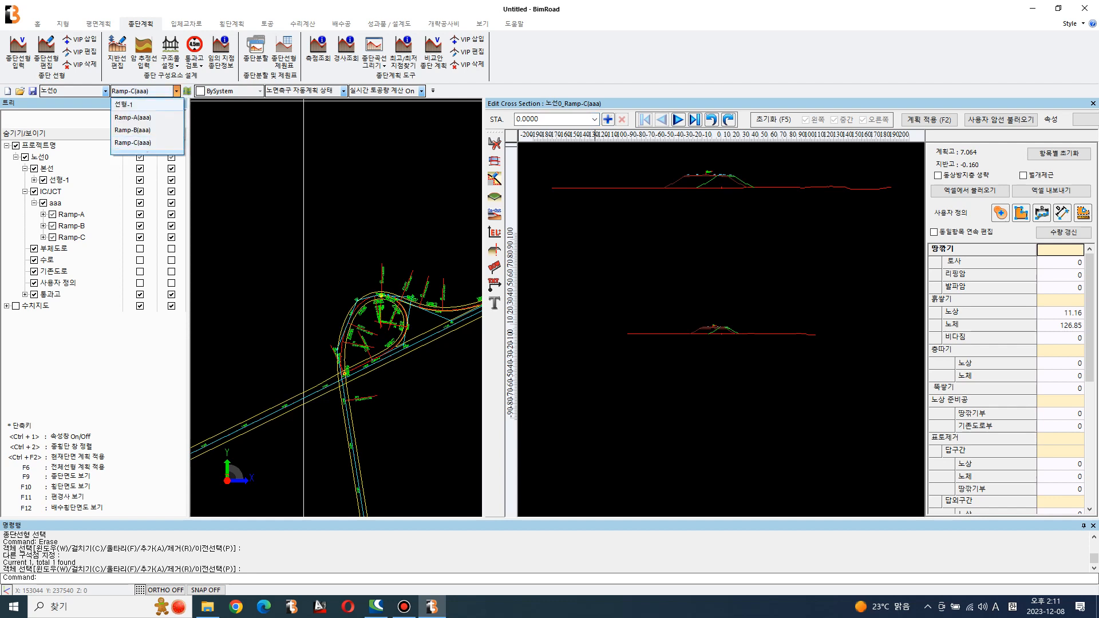
pyautogui.click(131, 102)
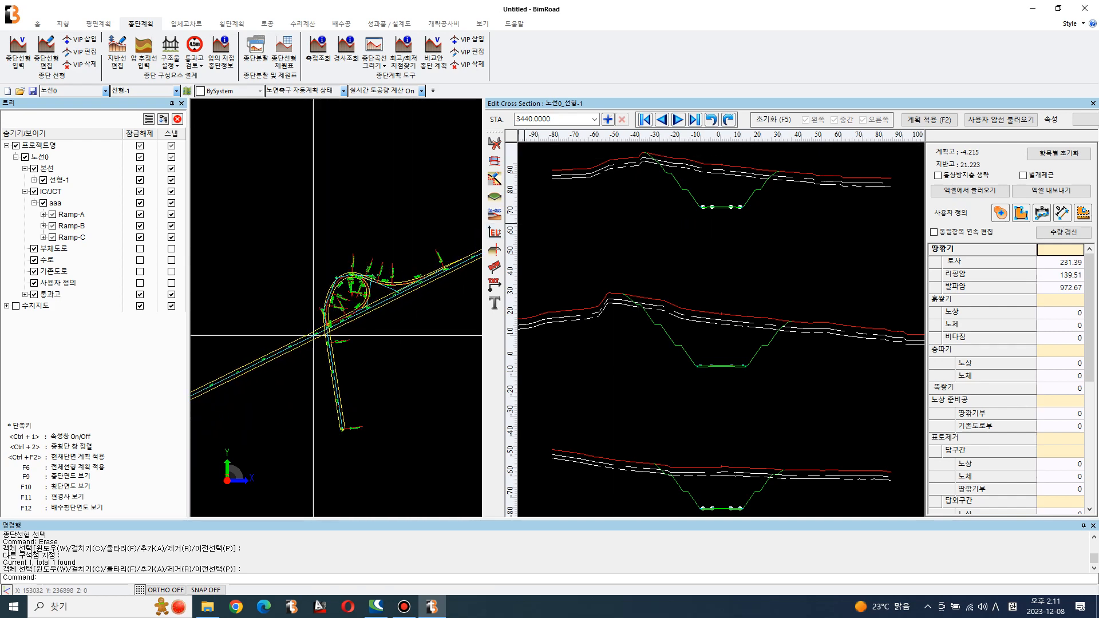
pyautogui.scroll(6, 313, 336)
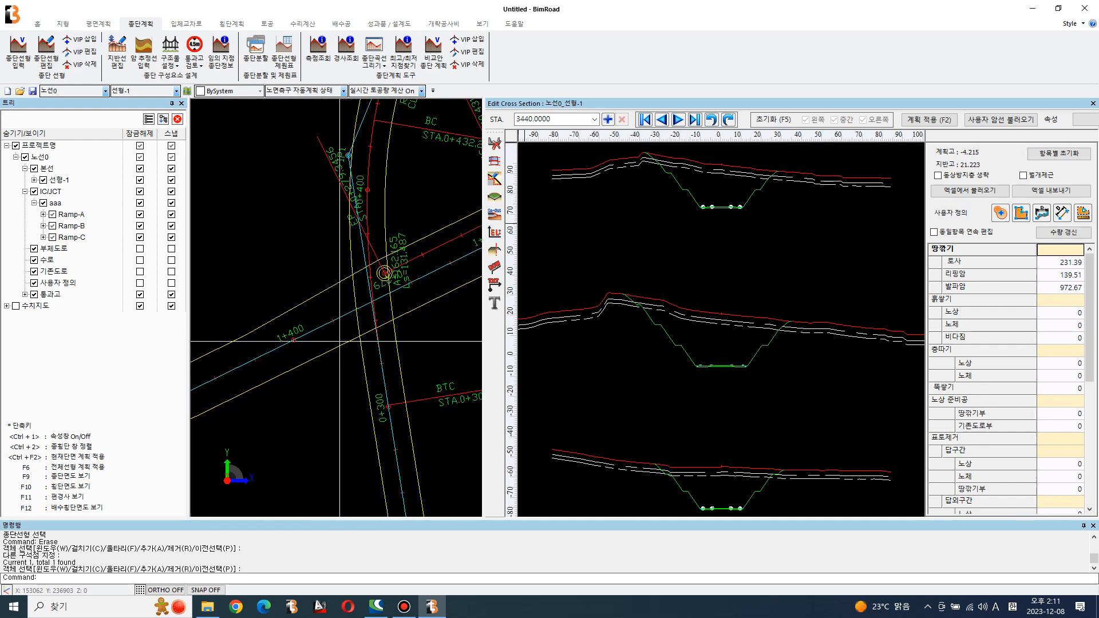
pyautogui.click(594, 119)
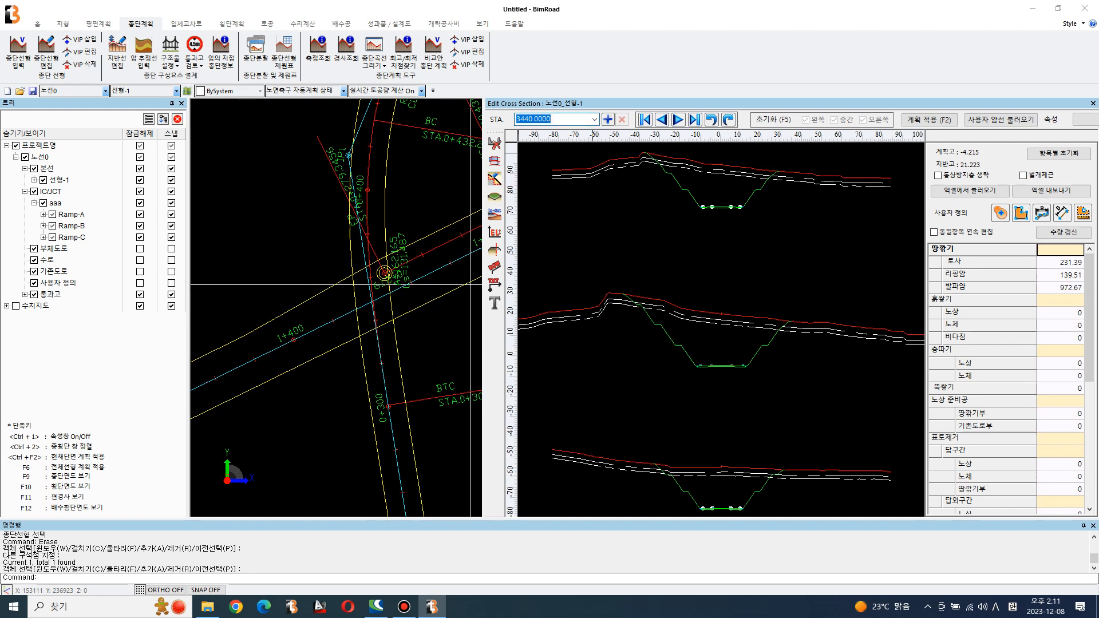
pyautogui.write('0.0000')
pyautogui.press('Return')
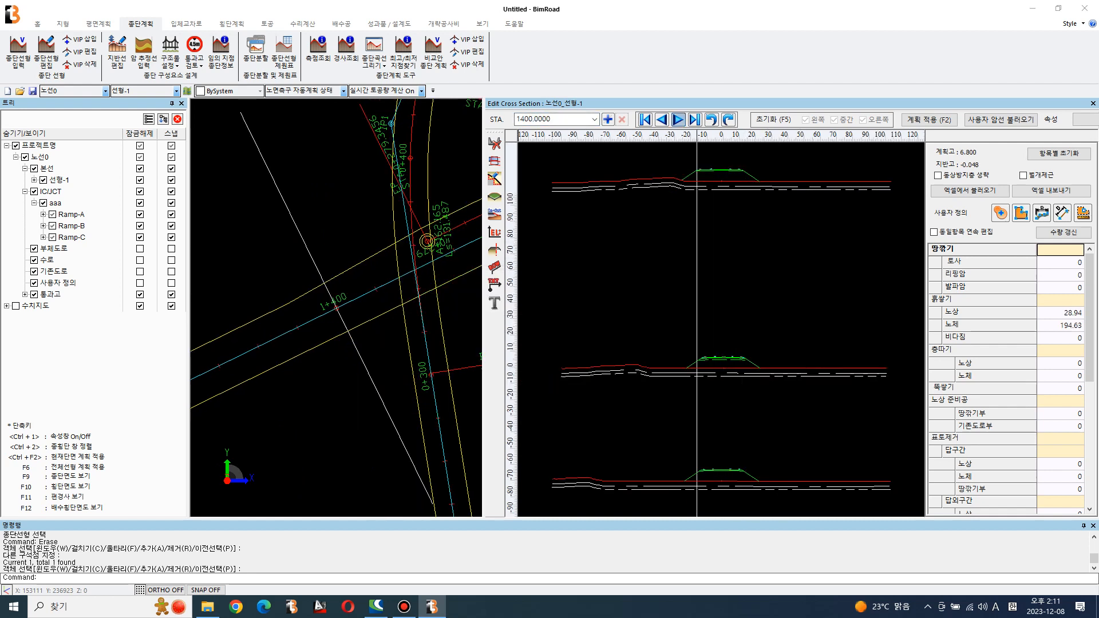
# Examine the main road's cross sections between stations 1360 and 1460, focusing on where Ramp-B overlaps the main-road embankment
pyautogui.click(678, 119)
pyautogui.click(678, 119)
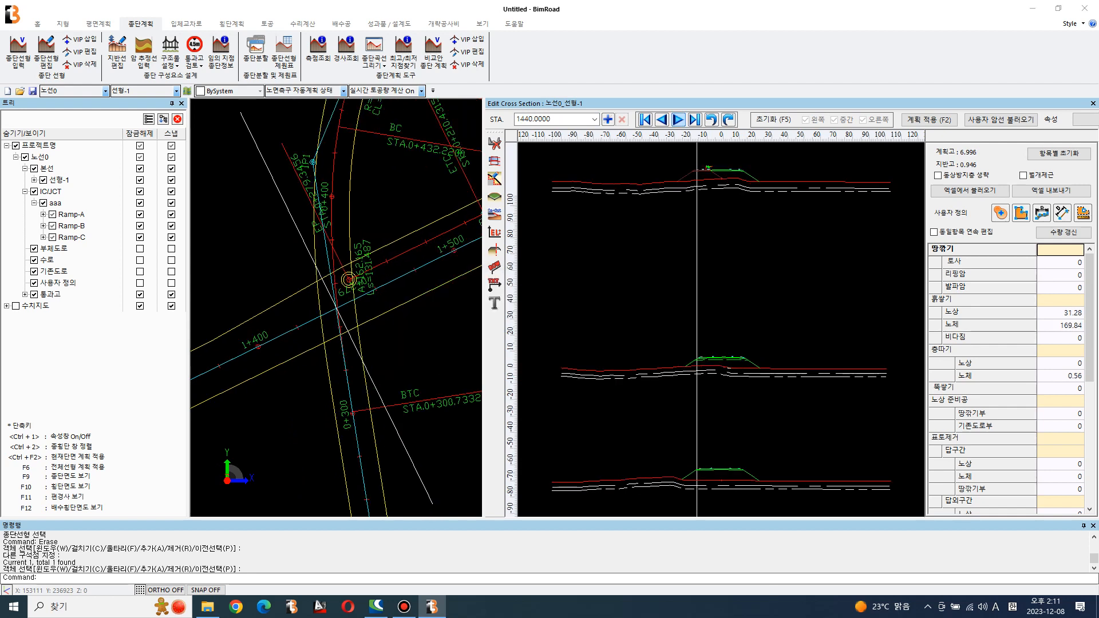
pyautogui.click(678, 119)
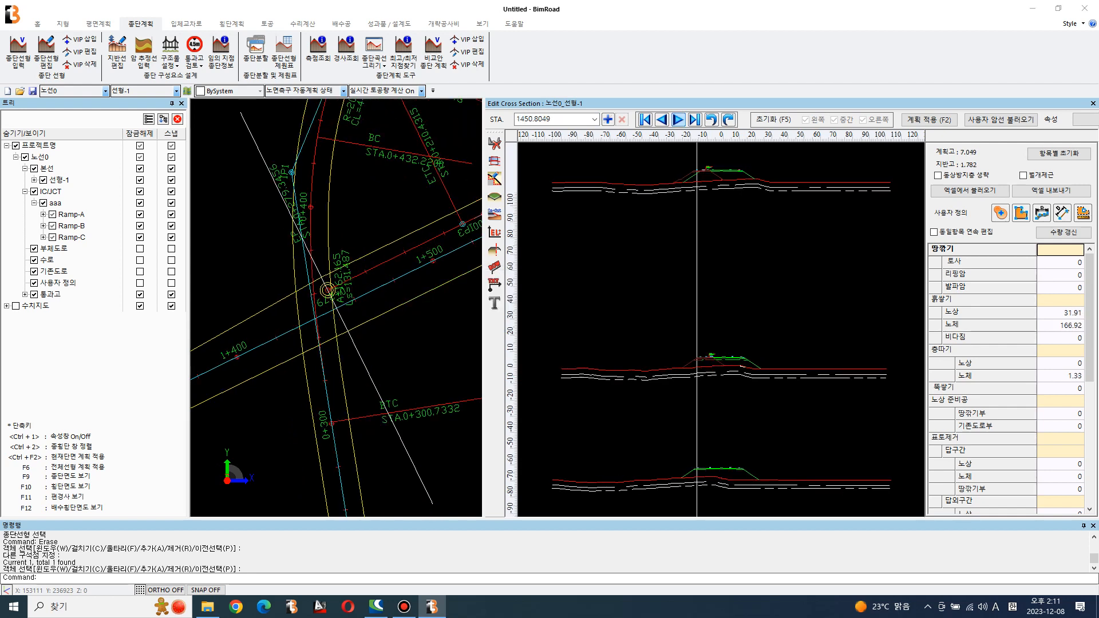
pyautogui.scroll(4, 709, 360)
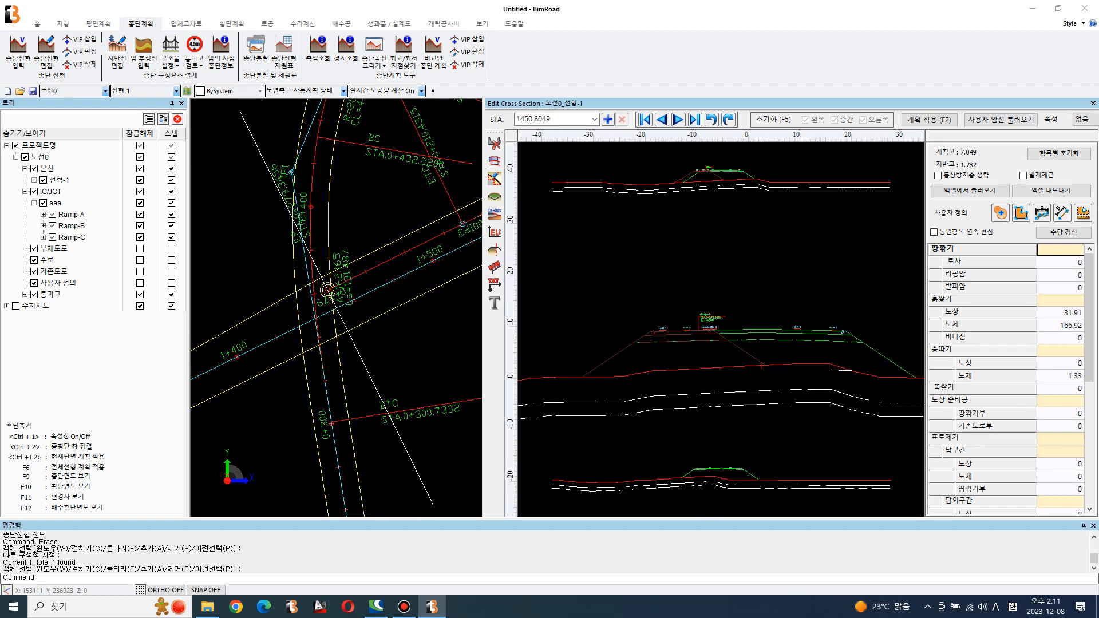
pyautogui.click(662, 120)
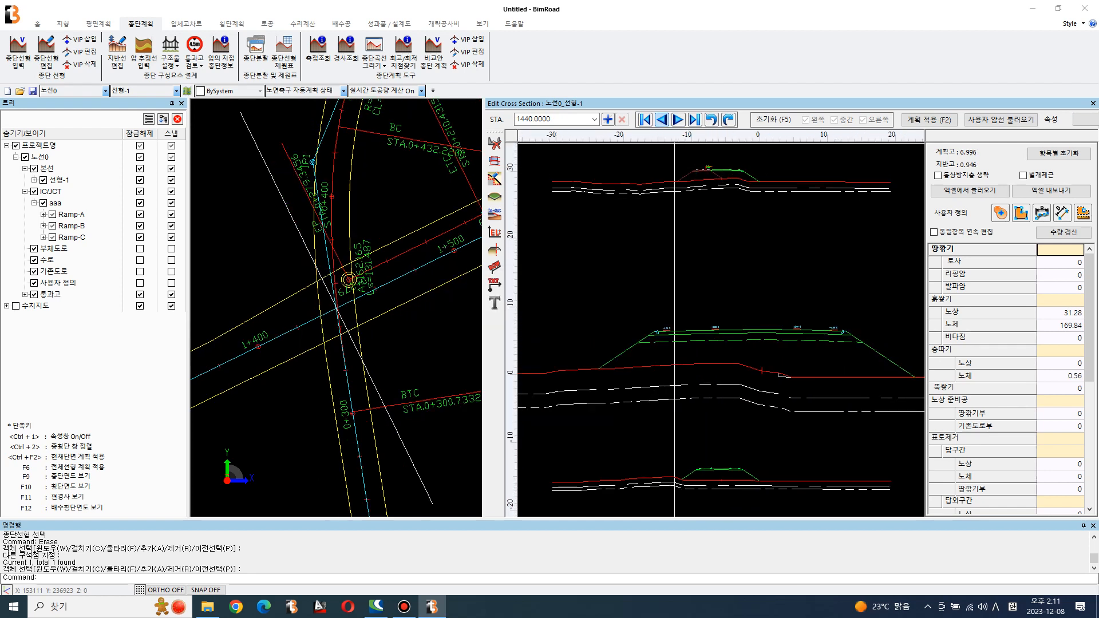
pyautogui.click(662, 120)
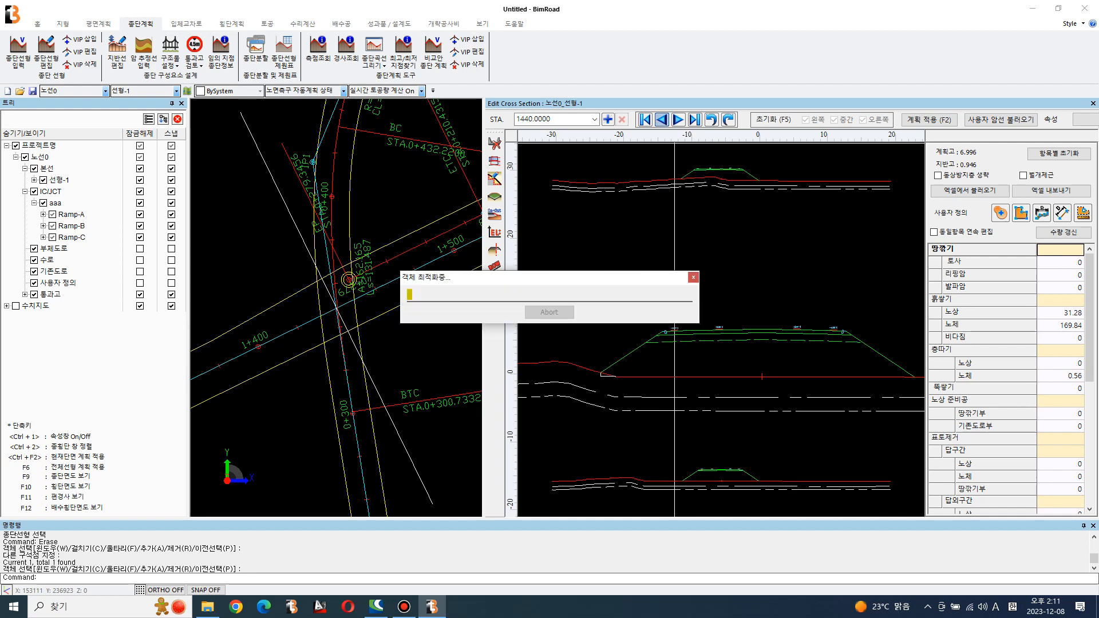
pyautogui.click(662, 120)
pyautogui.click(662, 119)
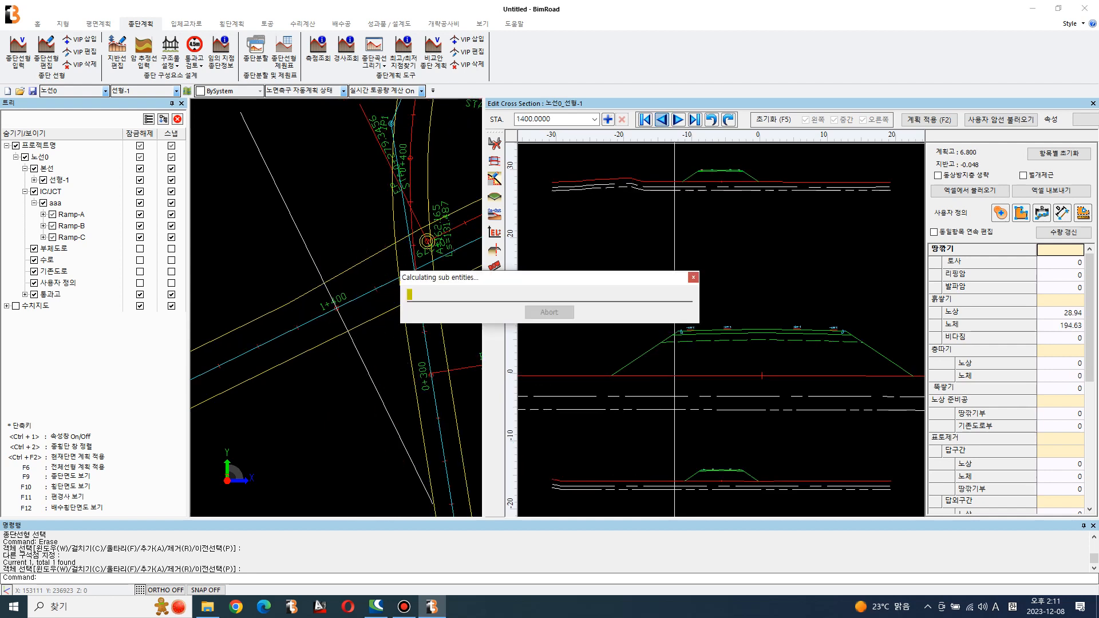
pyautogui.click(662, 120)
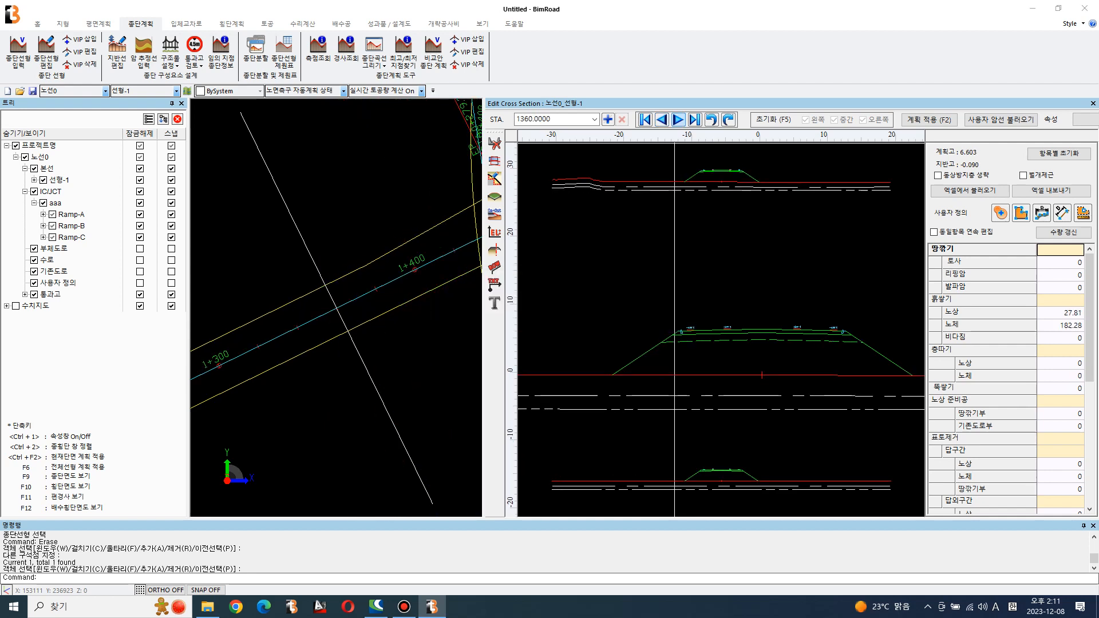
pyautogui.click(679, 120)
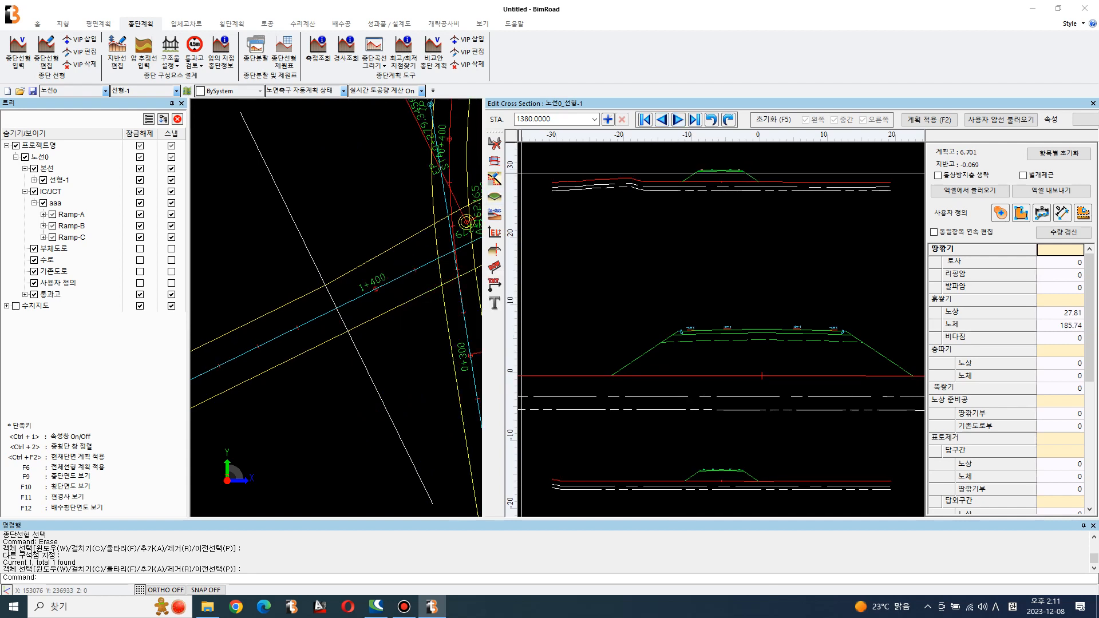
pyautogui.click(679, 119)
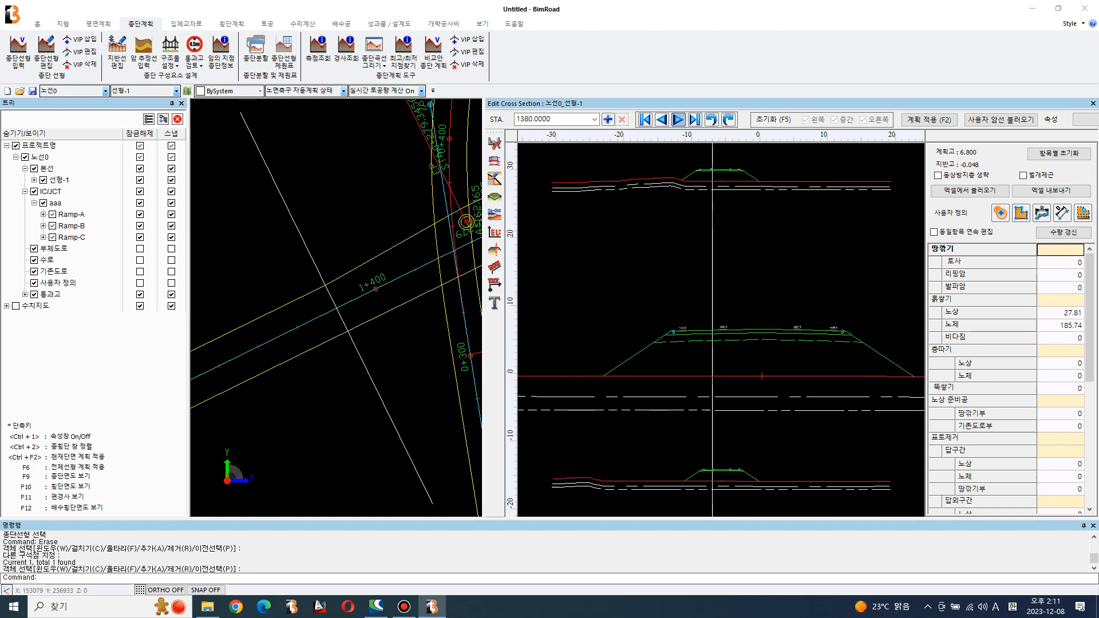
pyautogui.click(678, 120)
pyautogui.click(679, 119)
pyautogui.click(679, 120)
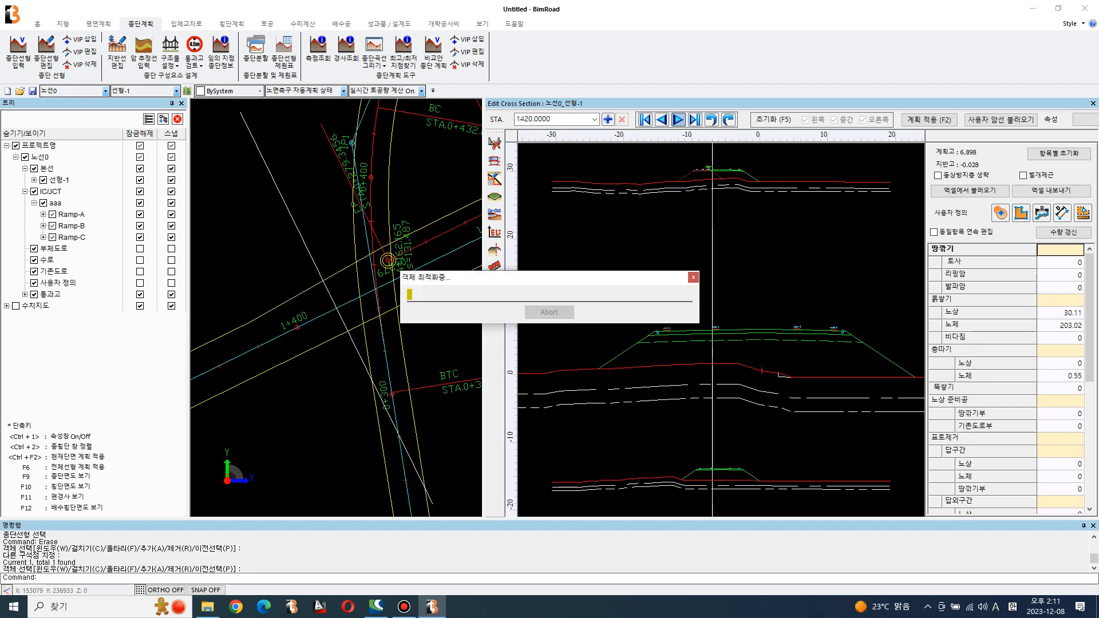
pyautogui.click(679, 120)
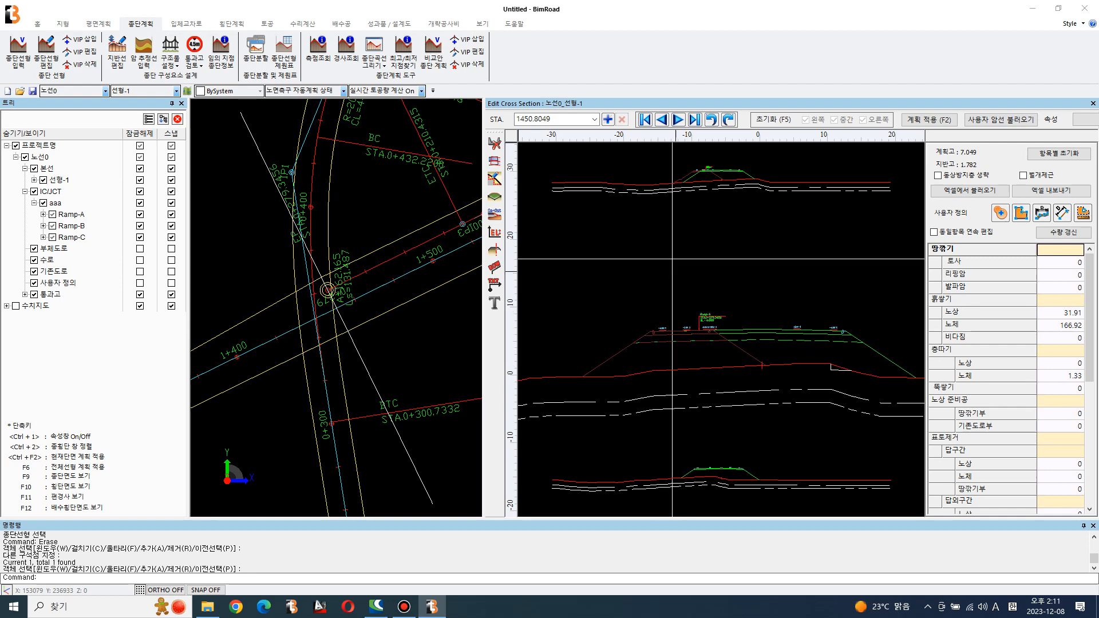
pyautogui.click(678, 119)
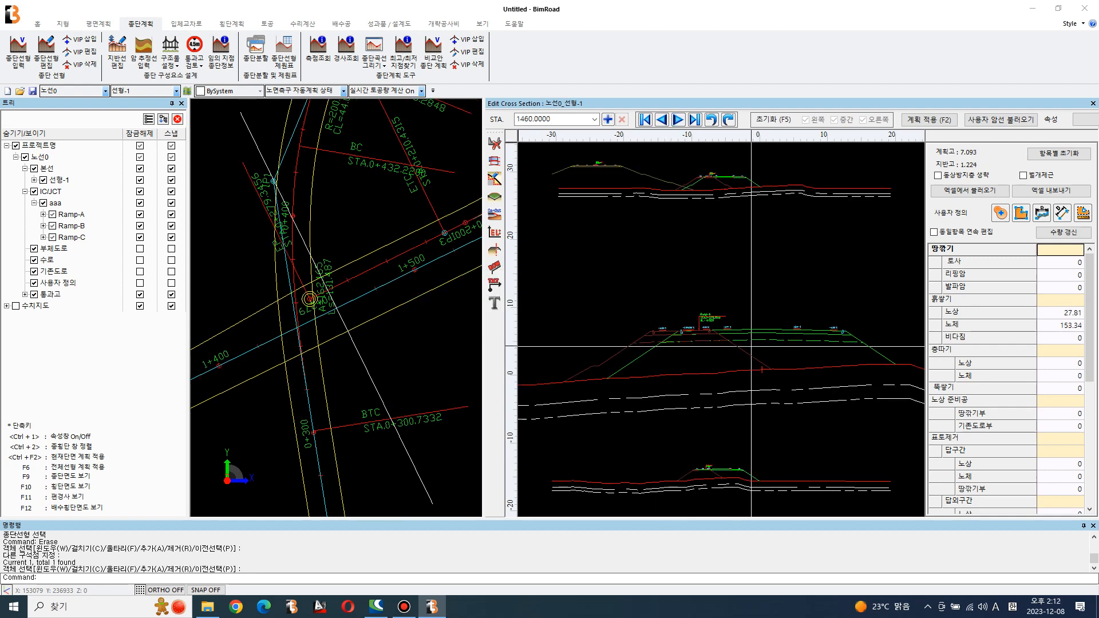
# Draw a vertical line up from the ramp's outer pavement edge in the station 1460 section, and erase it
pyautogui.scroll(4, 687, 321)
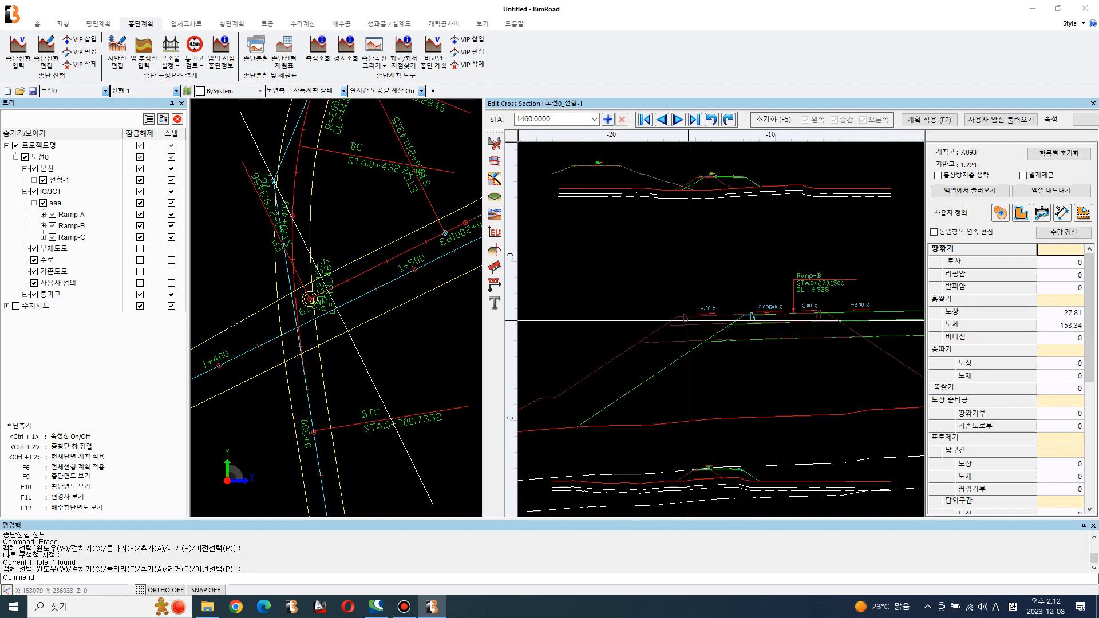
pyautogui.scroll(2, 681, 315)
pyautogui.write('l')
pyautogui.press('Return')
pyautogui.click(693, 319)
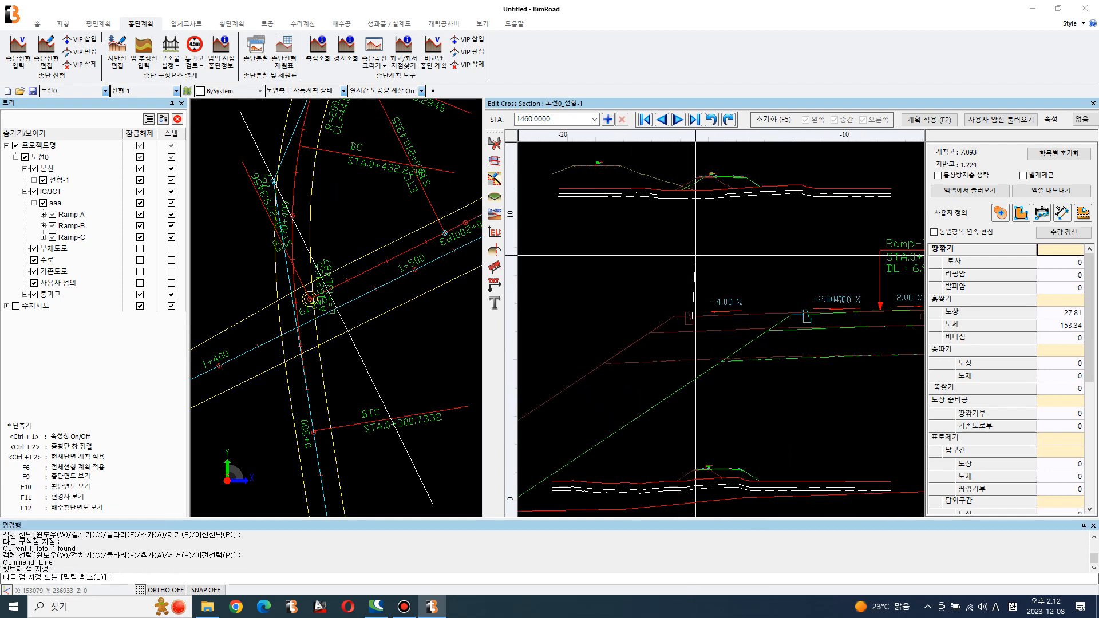
pyautogui.click(692, 235)
pyautogui.press('Return')
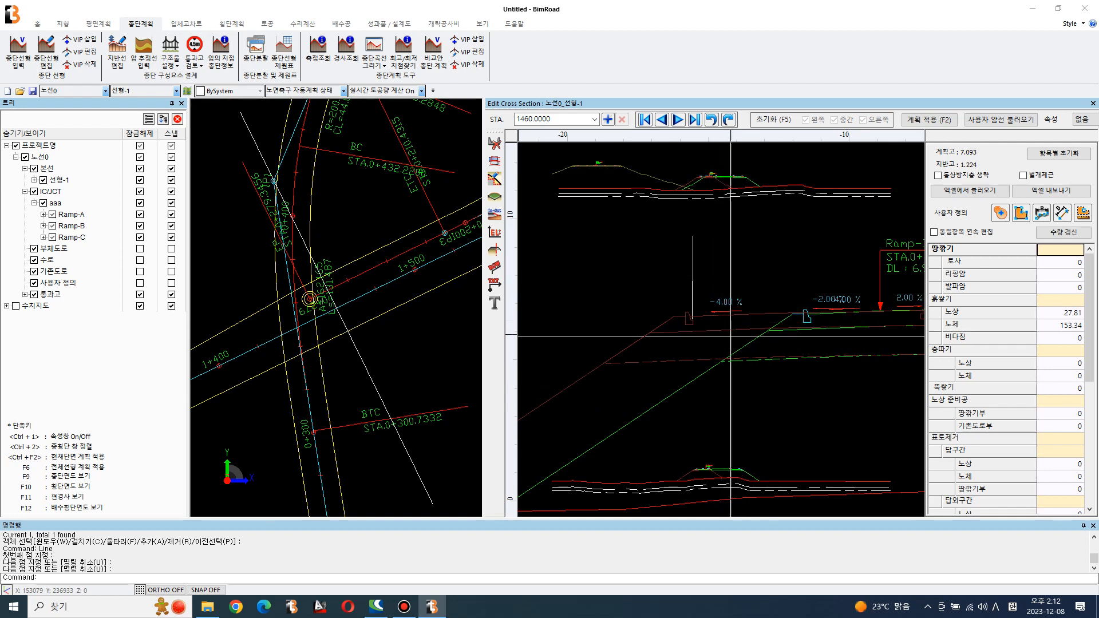
pyautogui.write('e')
pyautogui.press('space')
pyautogui.click(723, 251)
pyautogui.click(623, 220)
pyautogui.press('space')
pyautogui.press('space')
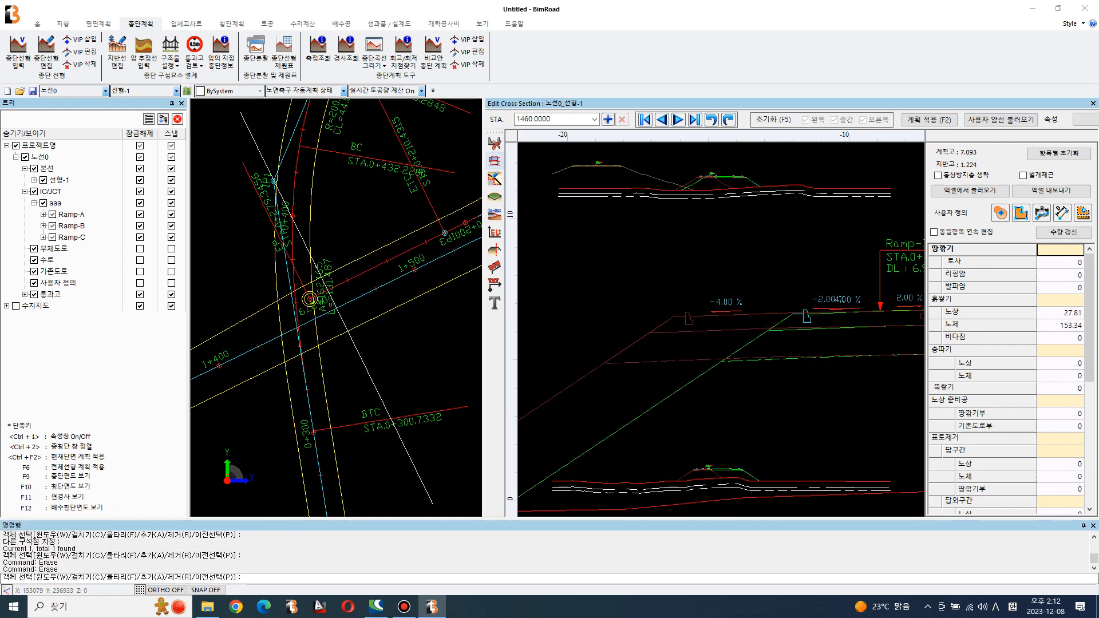
# Run the automatic pavement-line edit from the main road's station 1460 section, and apply the plan to the cross section
pyautogui.scroll(-3, 625, 291)
pyautogui.click(494, 161)
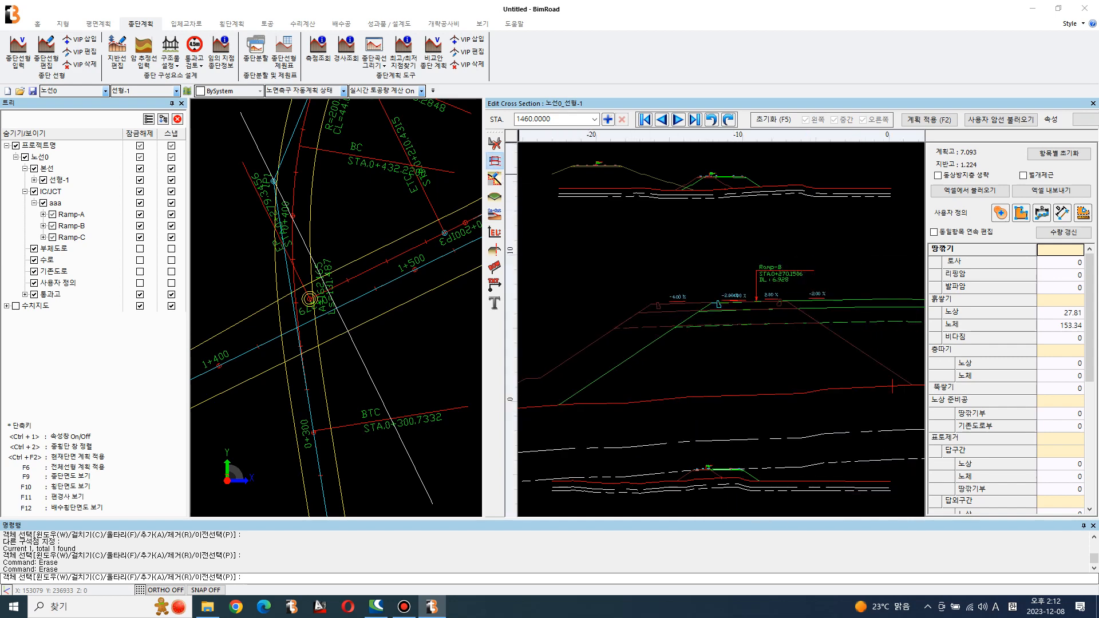
pyautogui.click(908, 427)
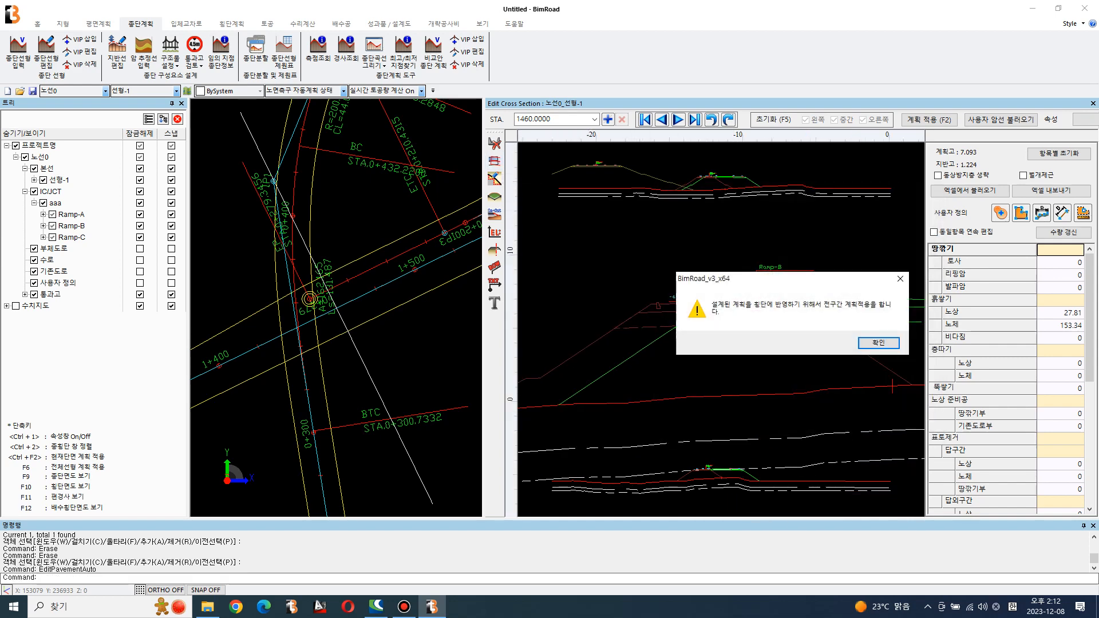
pyautogui.press('Return')
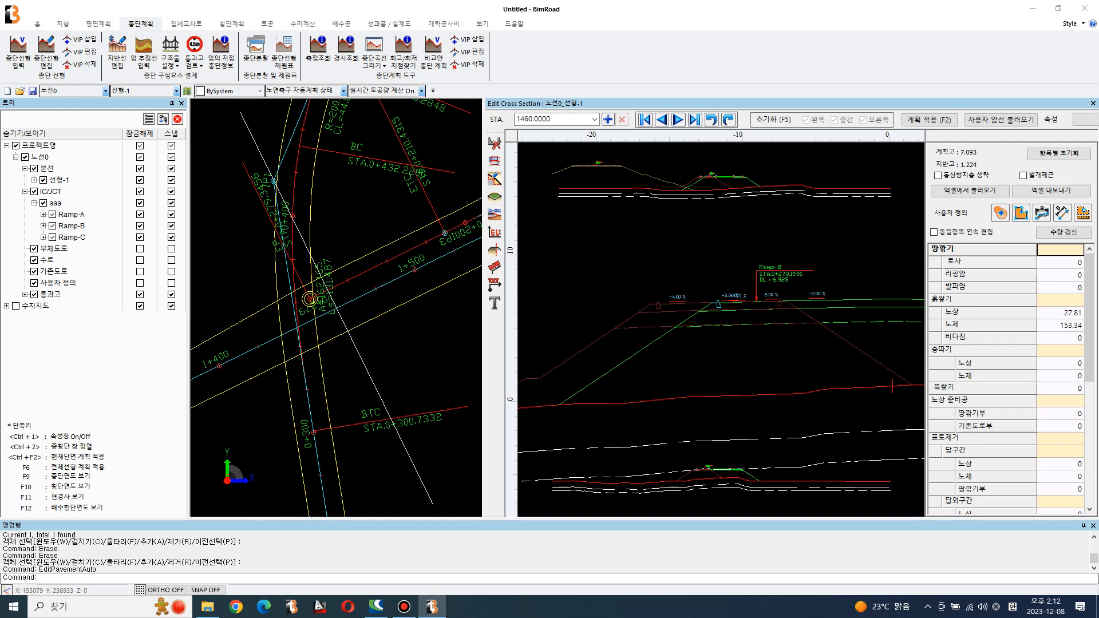
pyautogui.press('F2')
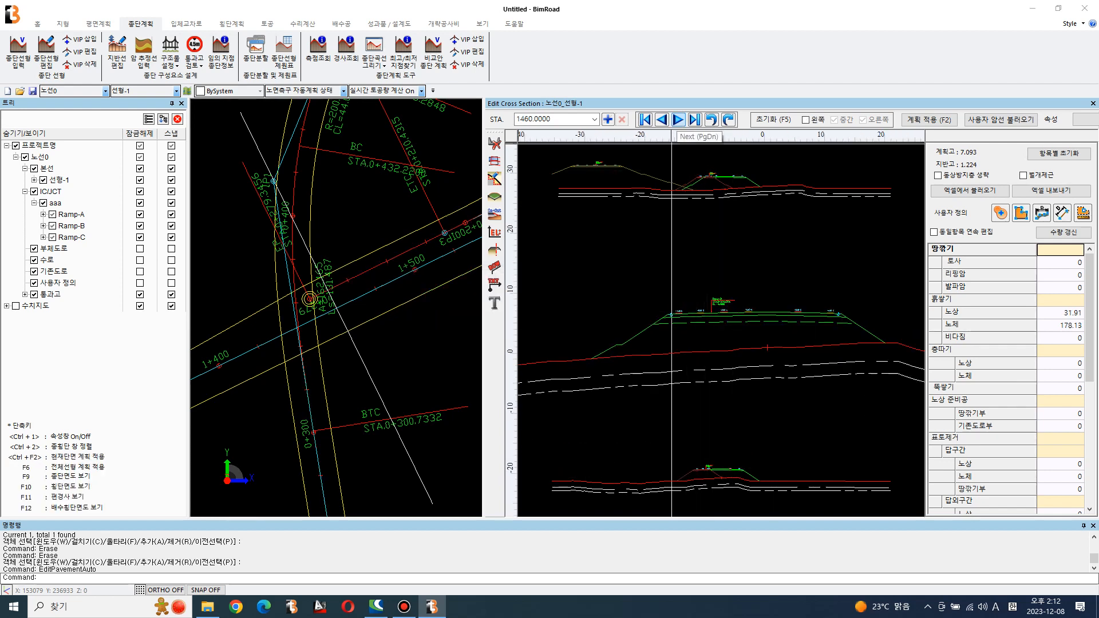
# At station 1480, run the automatic pavement-line edit for the entire range (전구간적용) on both the left and right sides
pyautogui.click(677, 119)
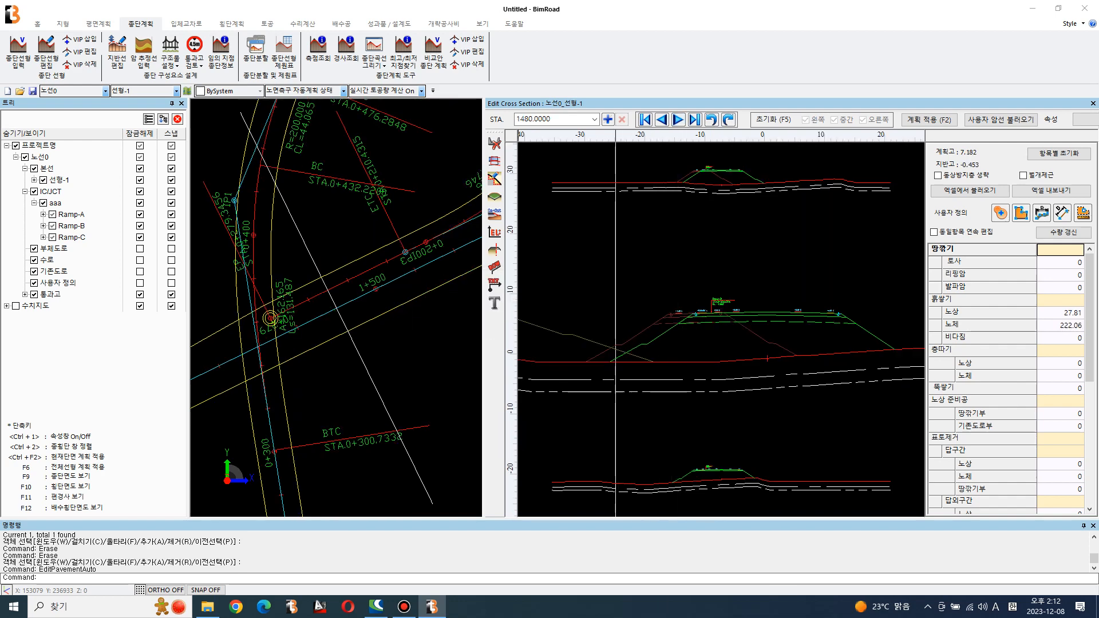
pyautogui.click(495, 179)
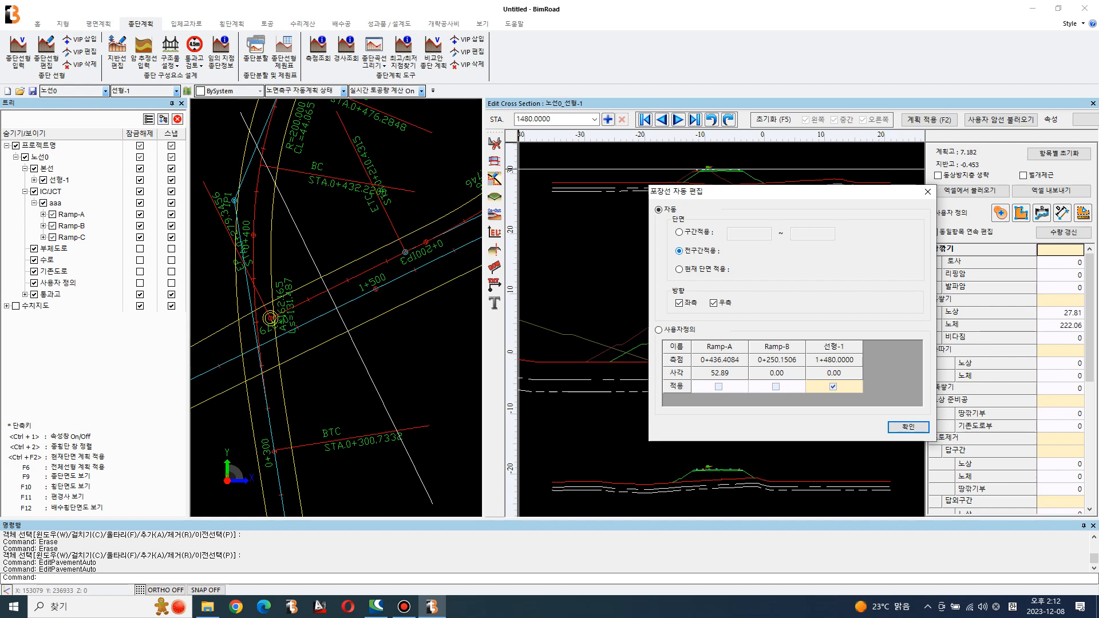
pyautogui.click(909, 427)
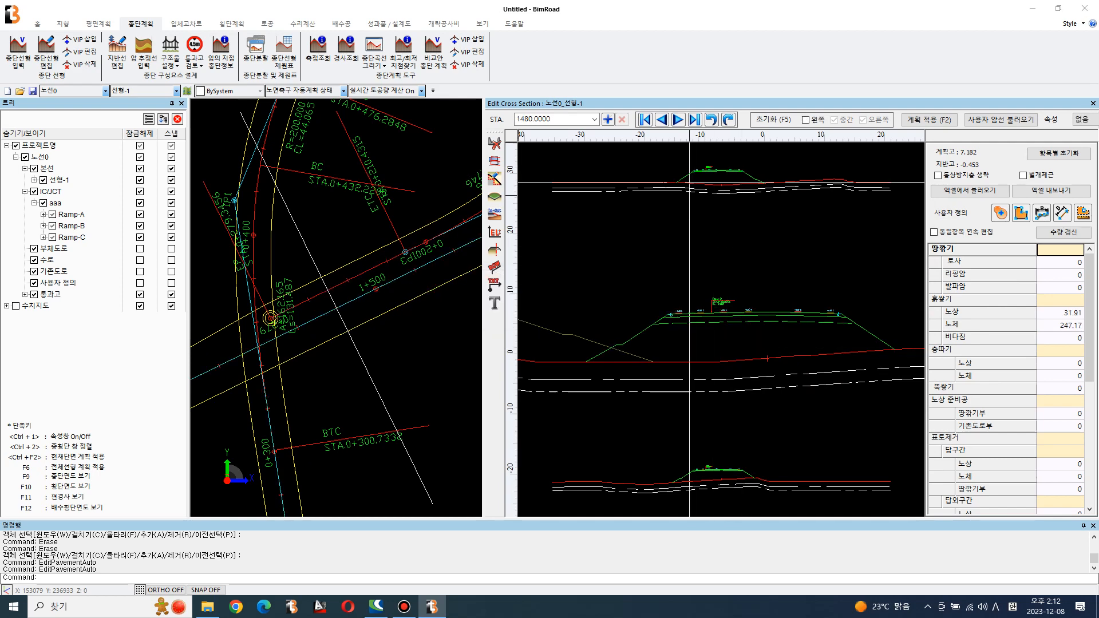
# Examine the main road's cross sections from station 1480 to 1581.0063(B), checking the merged pavement lines up to the ramp nose
pyautogui.click(679, 119)
pyautogui.click(679, 120)
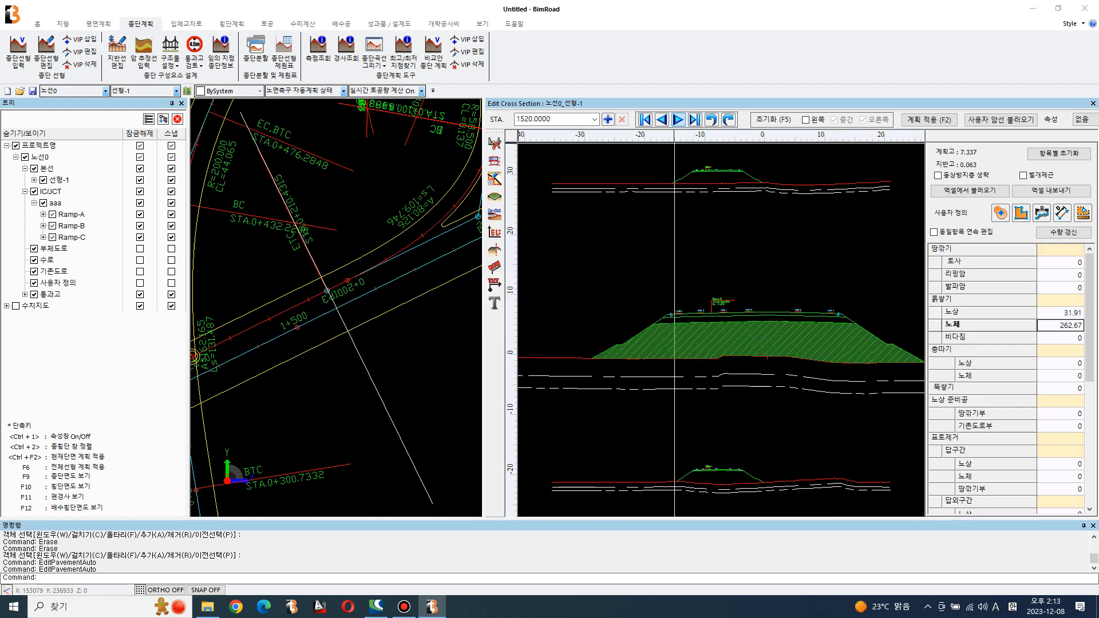
pyautogui.click(678, 119)
pyautogui.click(679, 119)
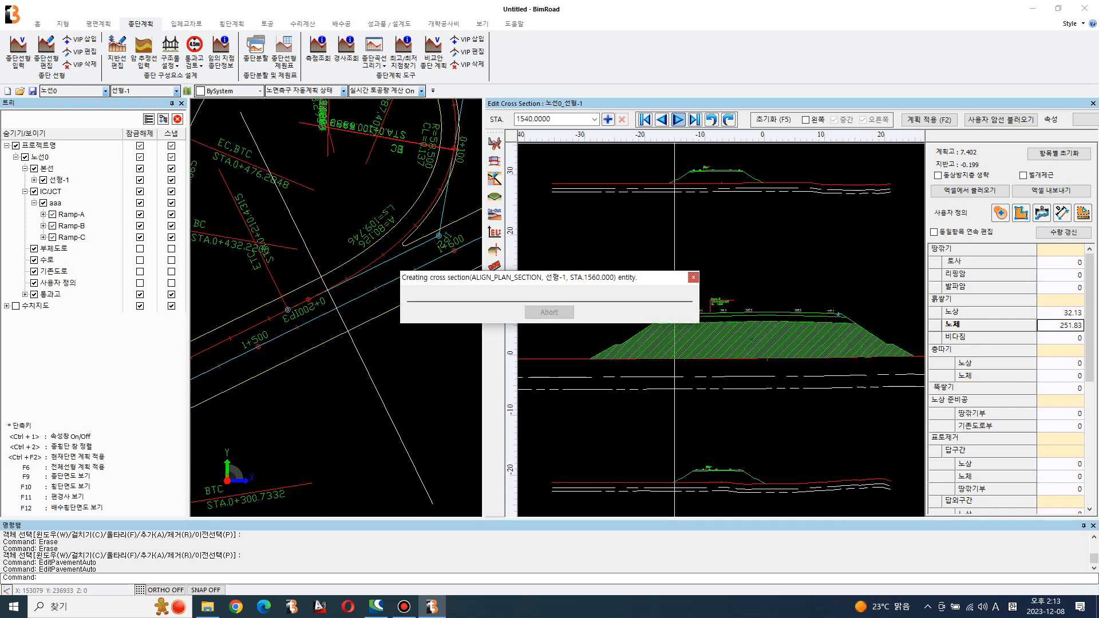
pyautogui.click(679, 119)
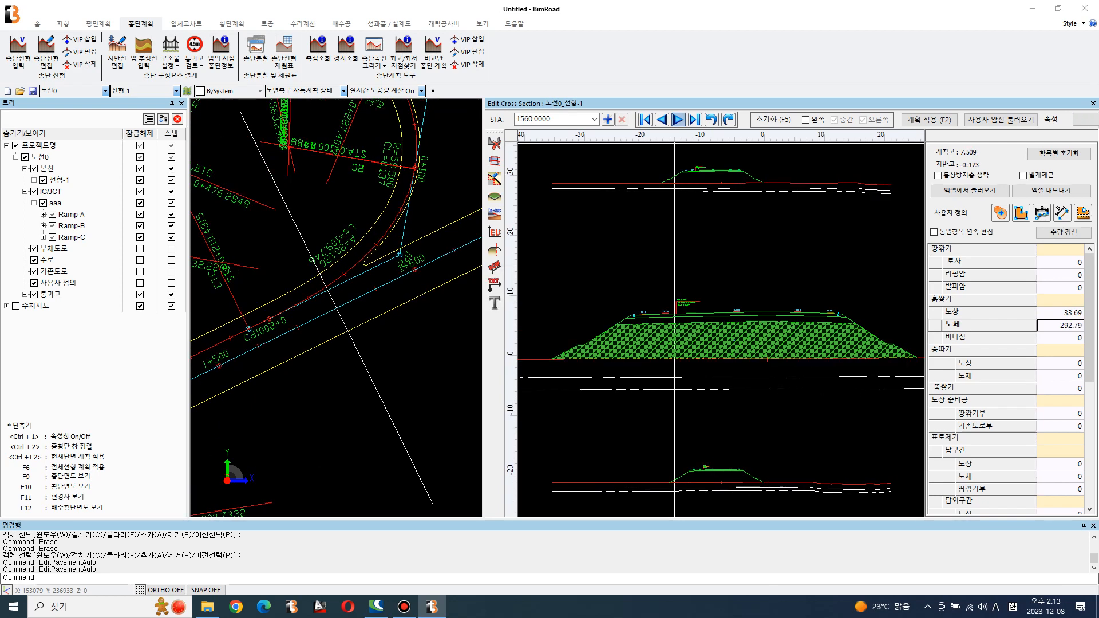
pyautogui.click(679, 119)
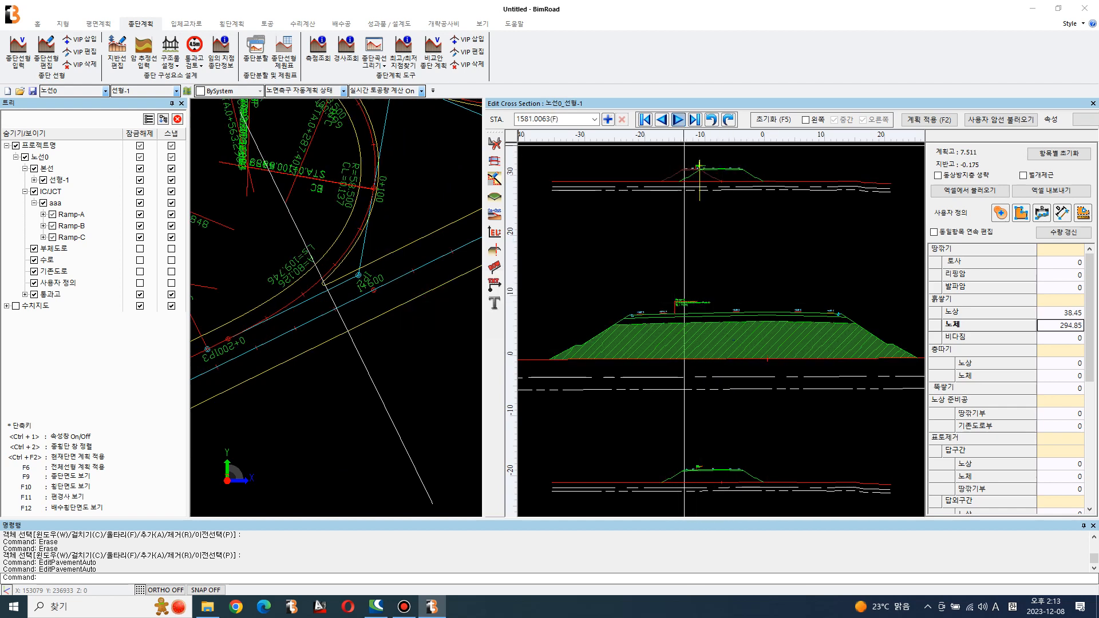
pyautogui.click(678, 119)
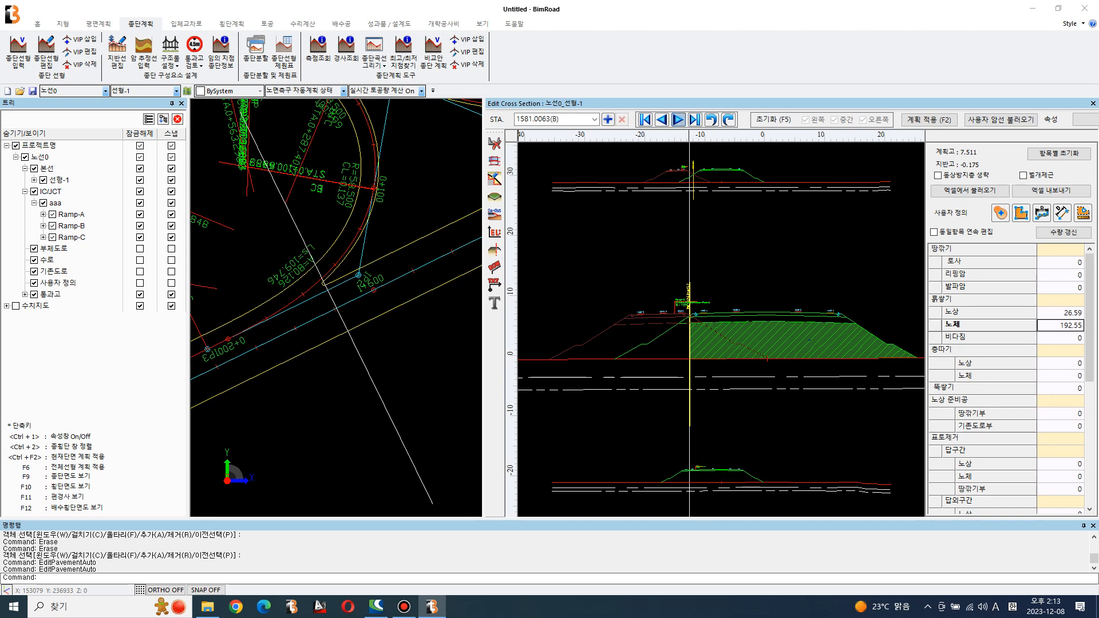
# Examine the main road's cross sections from station 1600 to 1860, checking where the ramp separates from and rejoins the main-road embankment
pyautogui.click(679, 119)
pyautogui.click(678, 119)
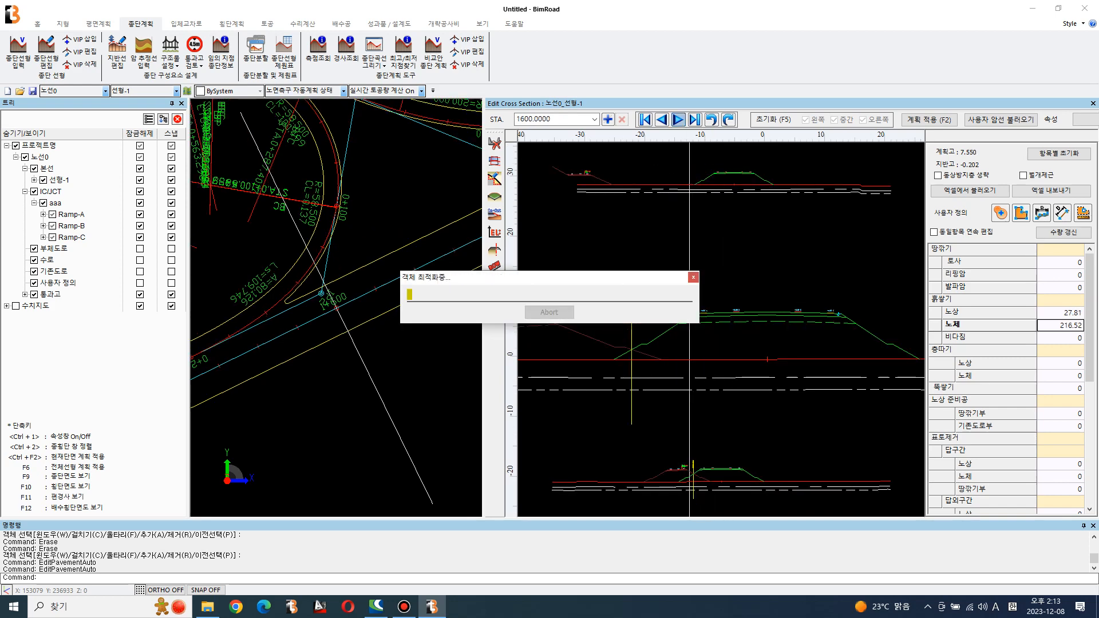
pyautogui.click(678, 120)
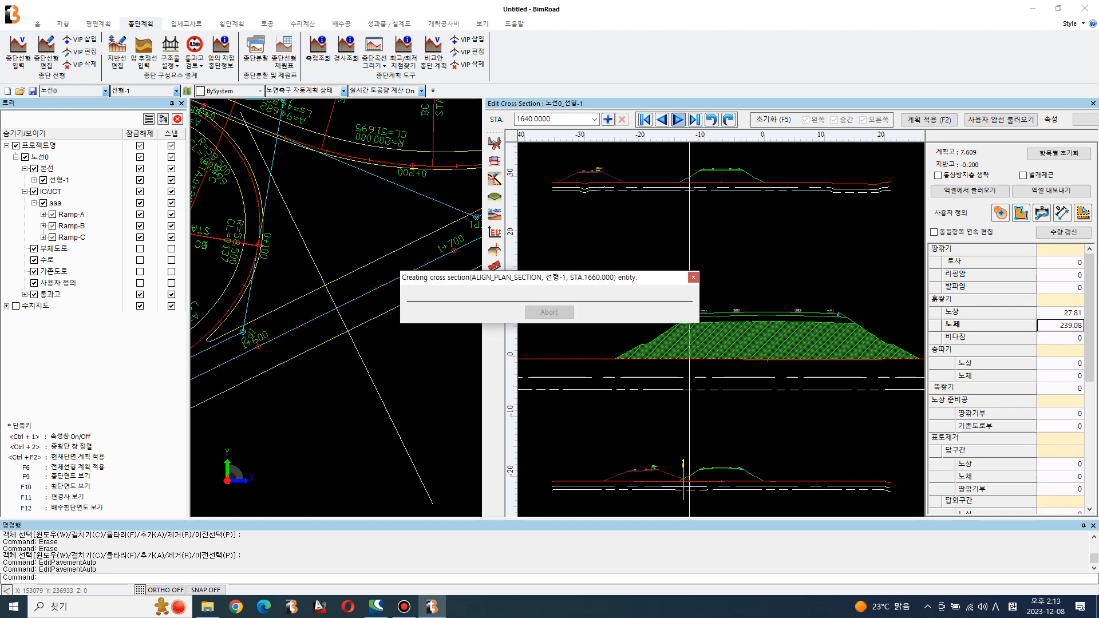
pyautogui.click(678, 119)
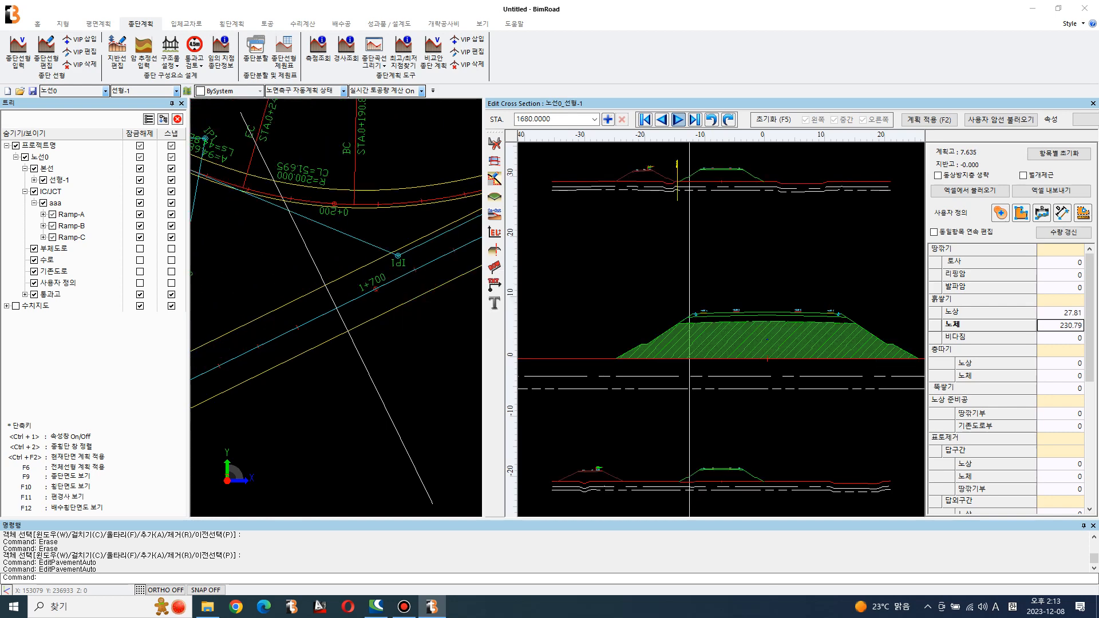
pyautogui.click(678, 119)
pyautogui.click(678, 120)
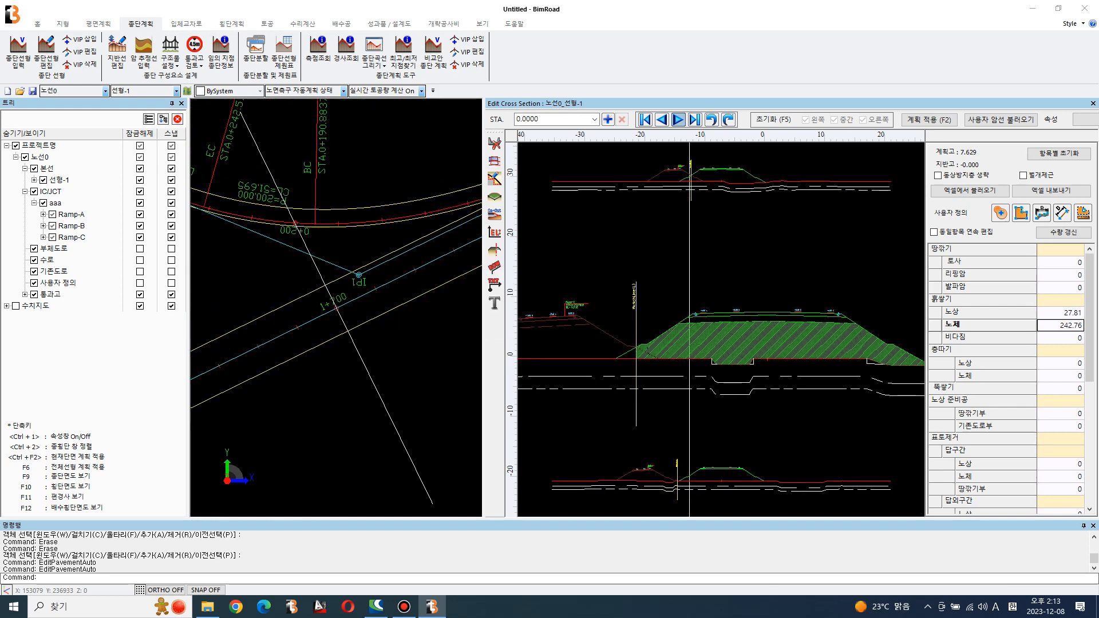
pyautogui.click(679, 119)
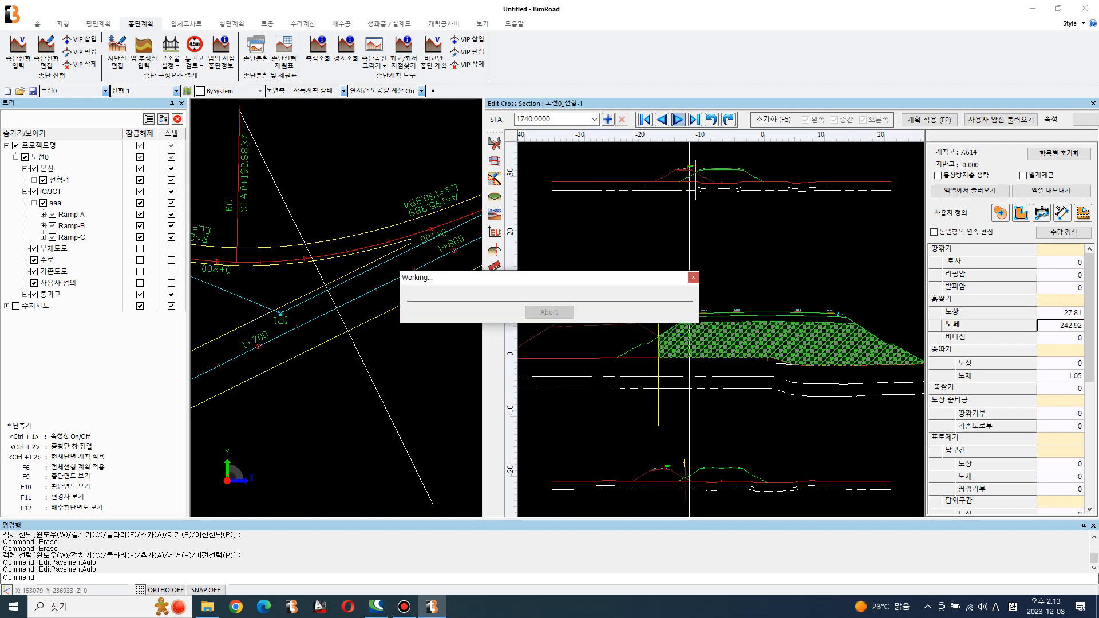
pyautogui.click(678, 119)
pyautogui.click(678, 119)
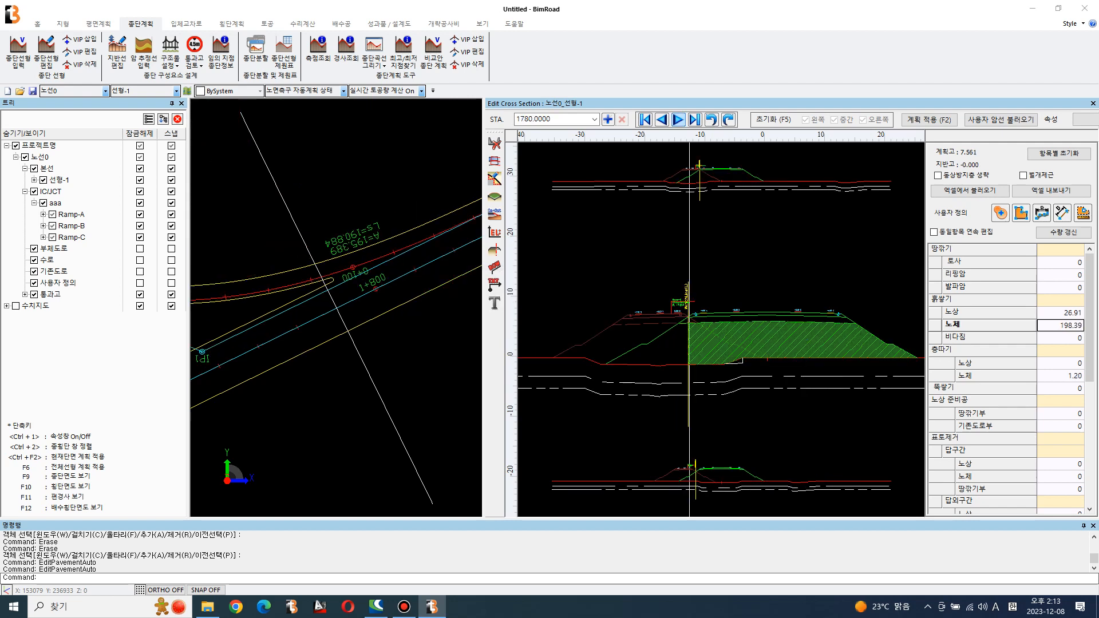
pyautogui.click(678, 119)
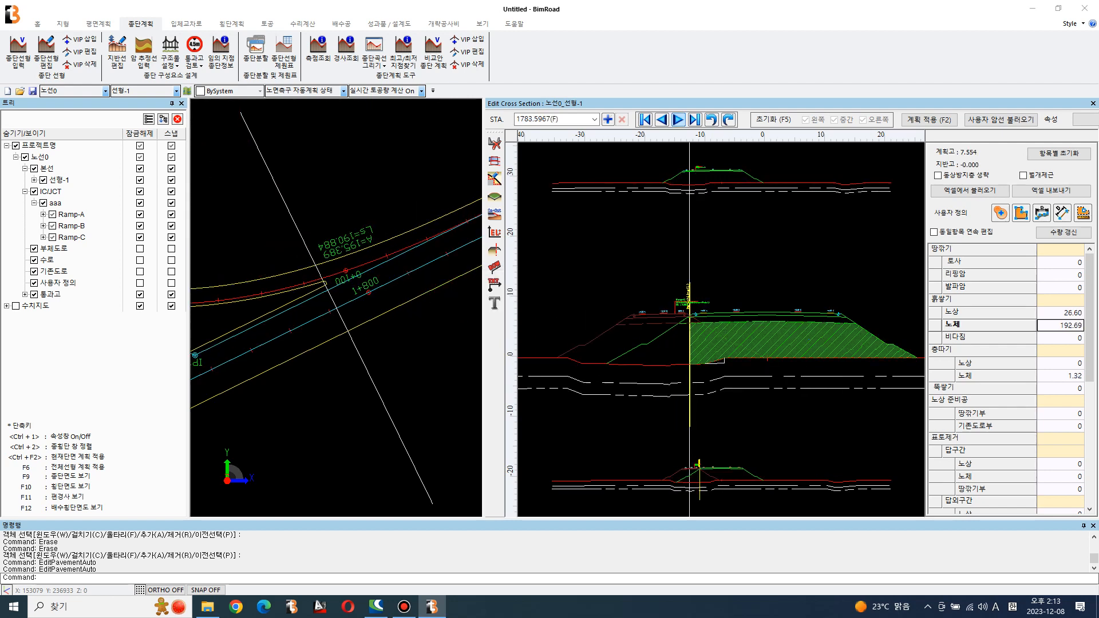
pyautogui.click(678, 120)
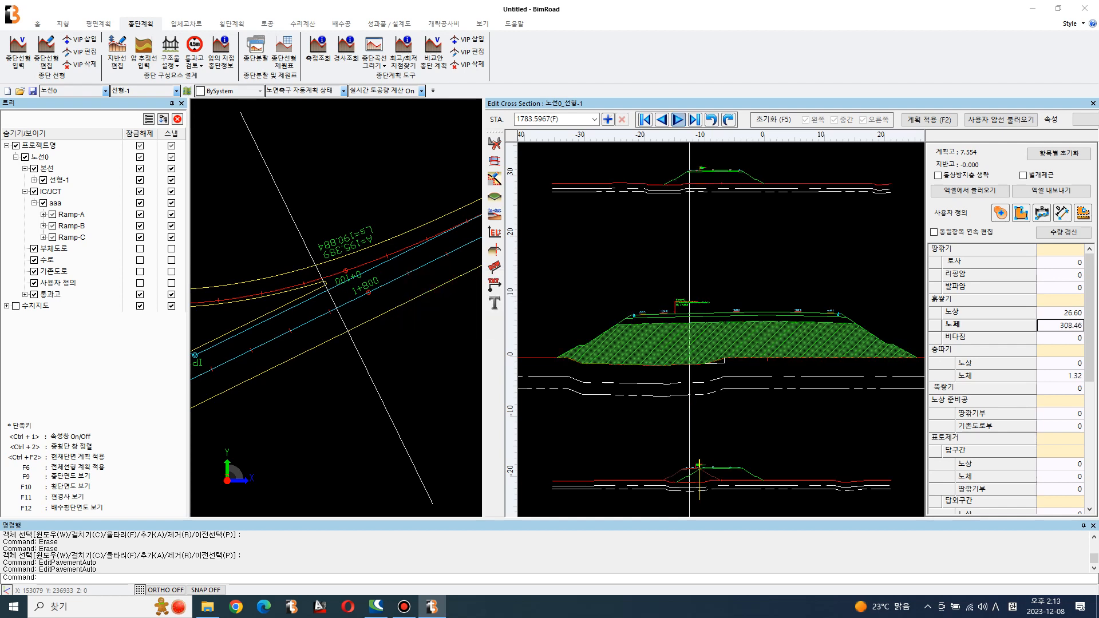
pyautogui.click(679, 120)
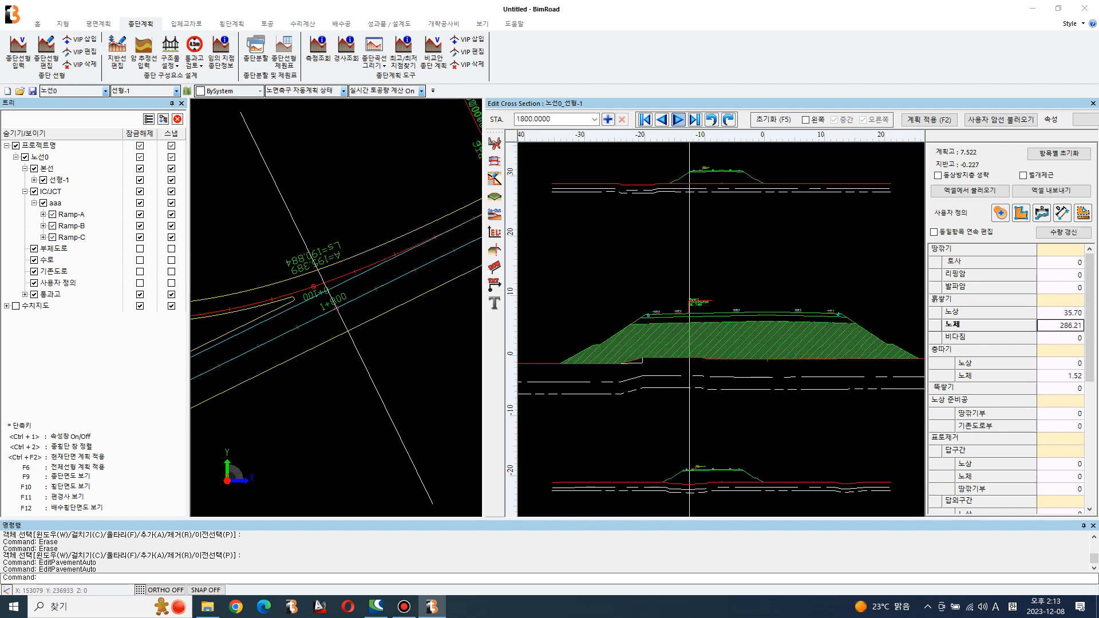
pyautogui.click(679, 119)
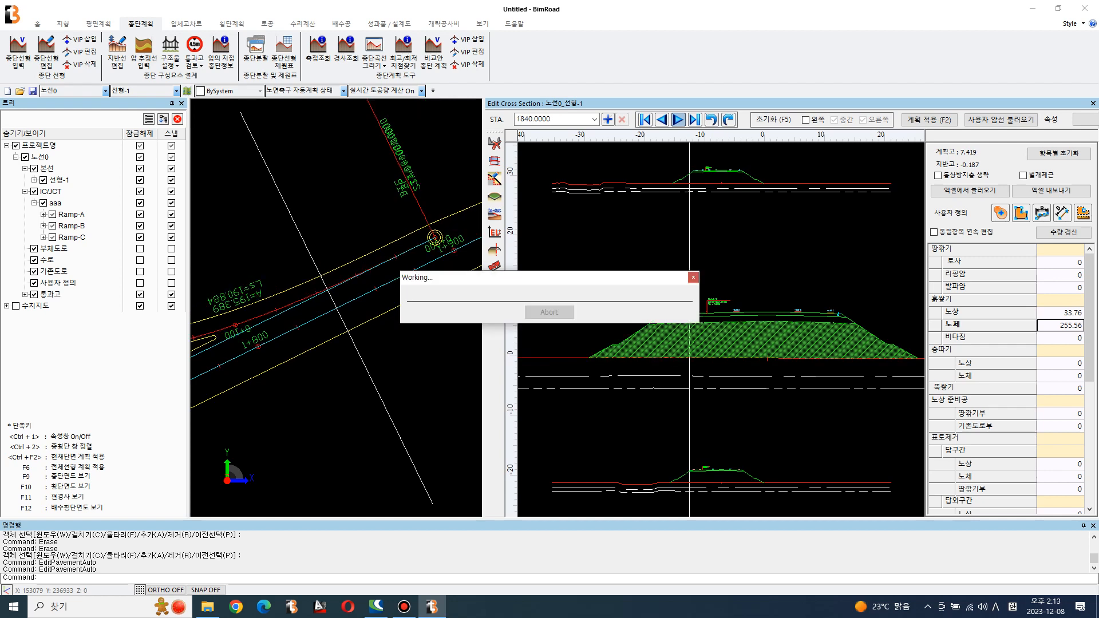
pyautogui.click(678, 119)
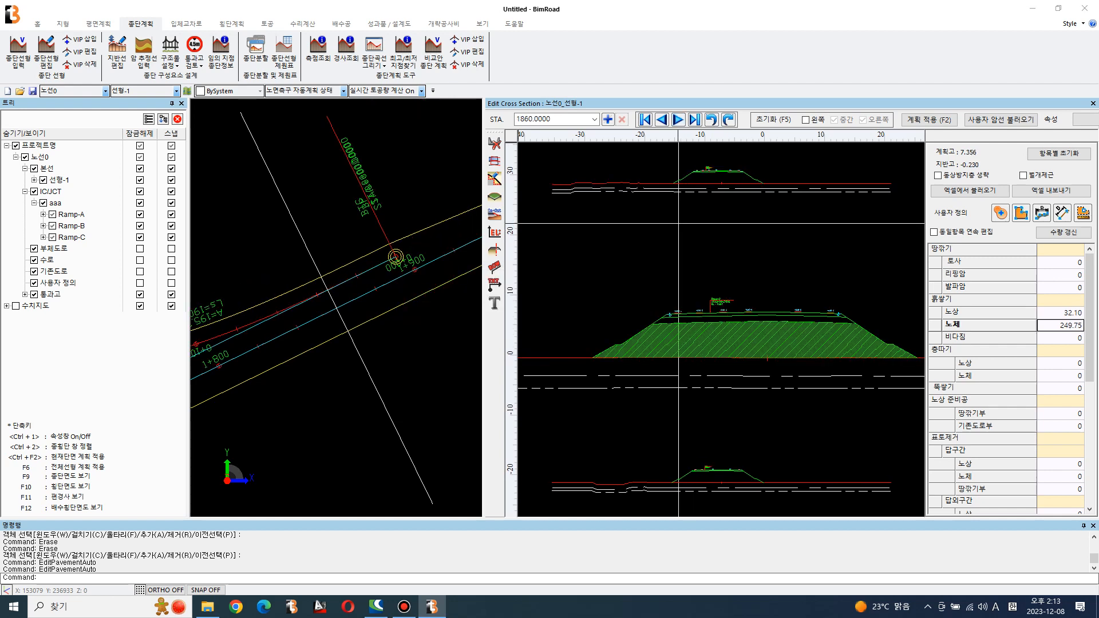
# Go back through the main road's cross sections to station 1783.5967(F), and inspect the interchange's ramp layout in plan
pyautogui.click(662, 119)
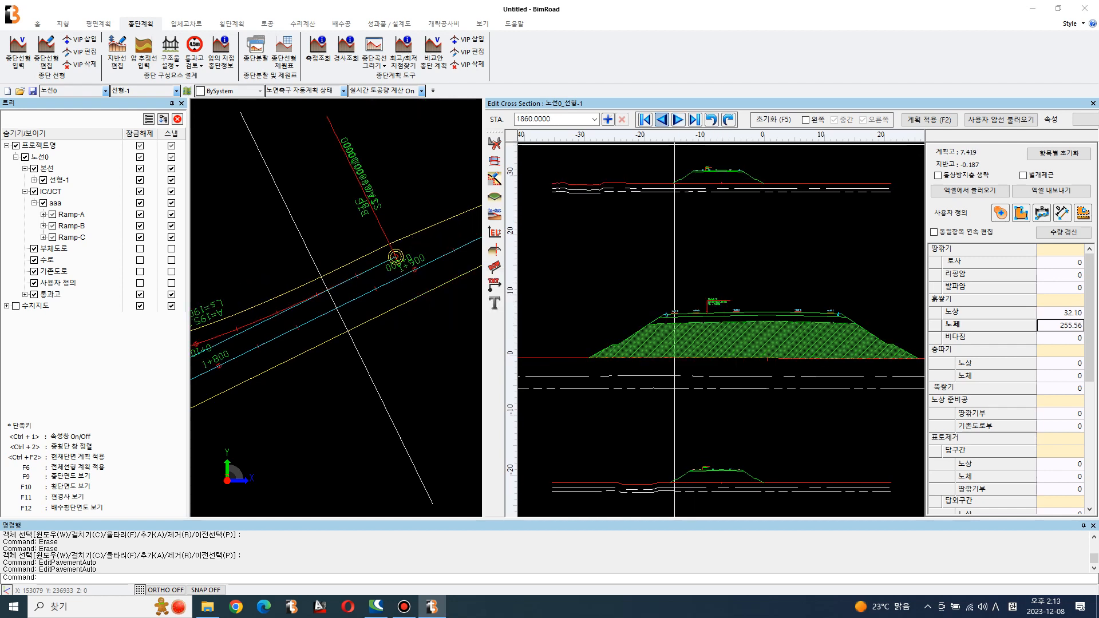
pyautogui.click(662, 119)
pyautogui.click(662, 119)
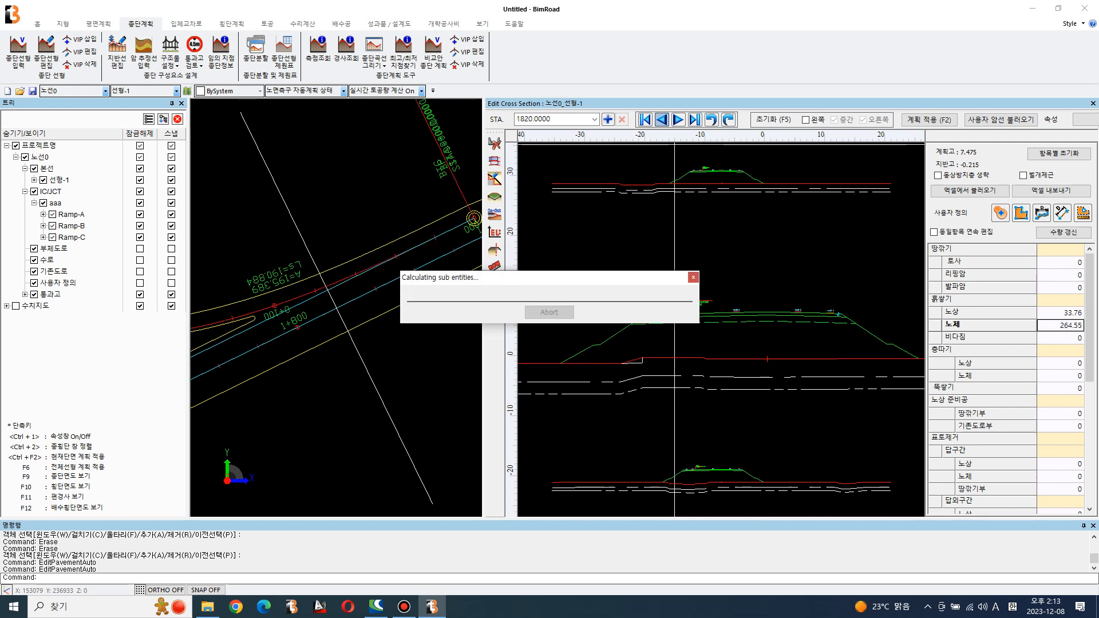
pyautogui.click(661, 119)
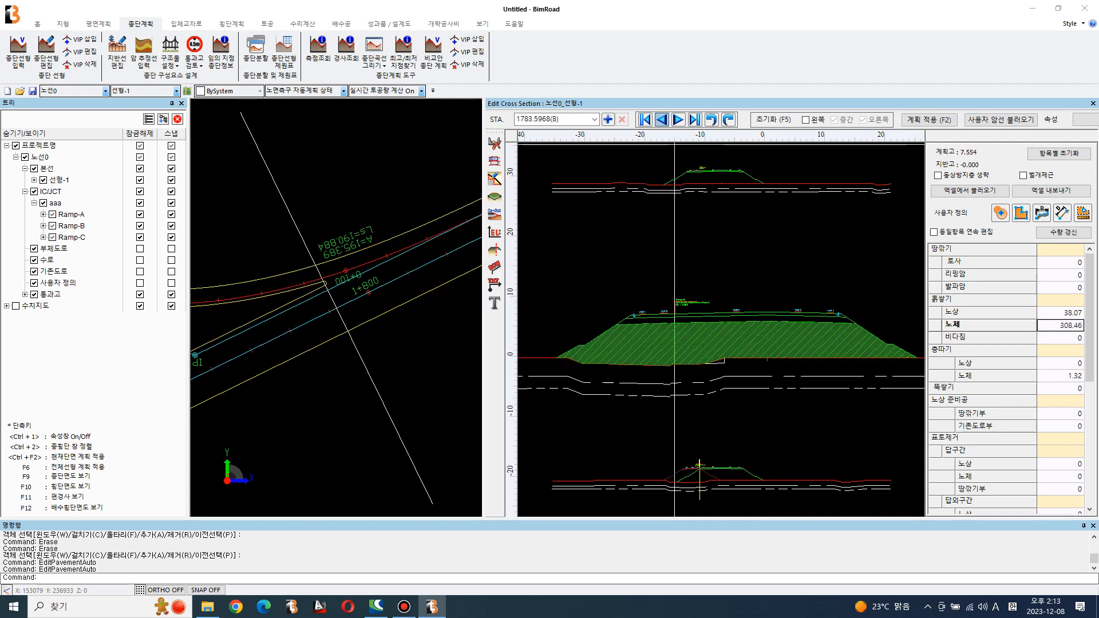
pyautogui.click(661, 119)
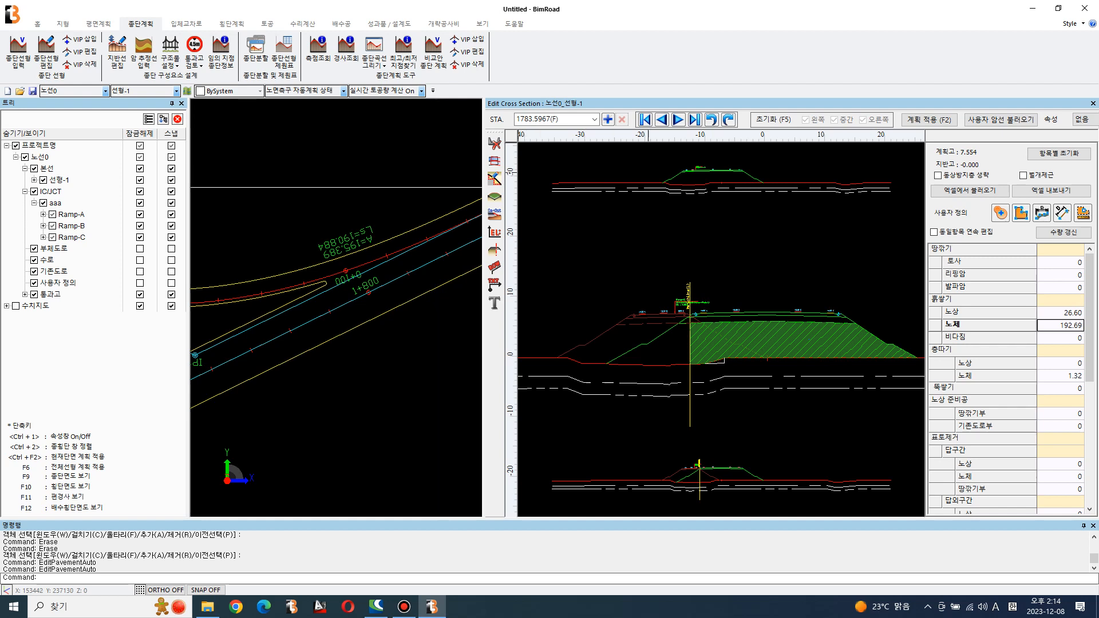
pyautogui.scroll(-4, 408, 216)
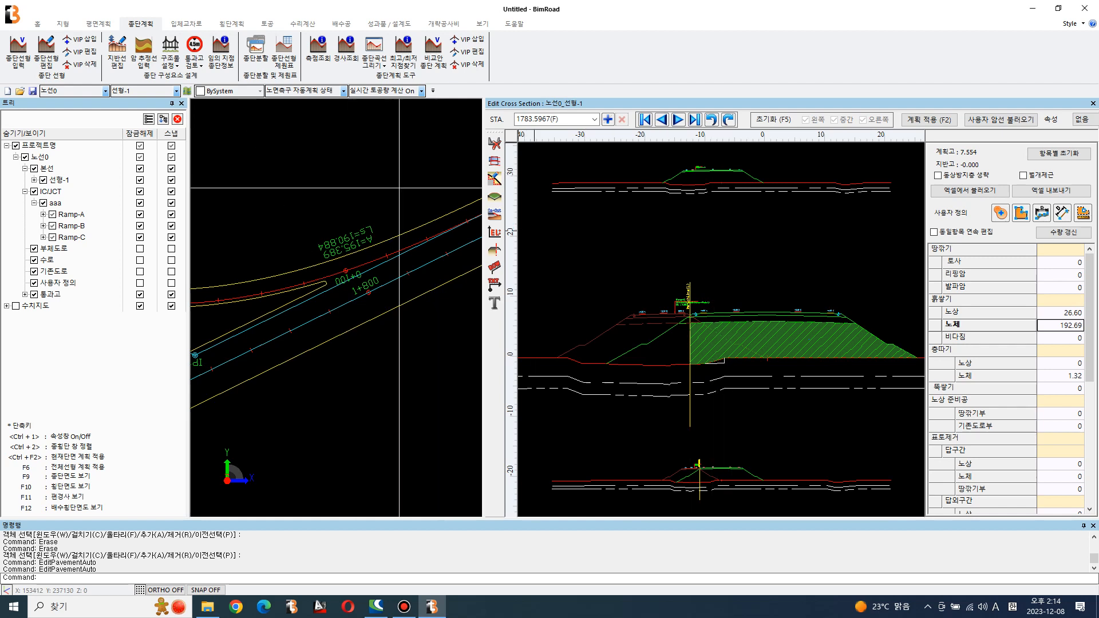
pyautogui.scroll(-1, 409, 216)
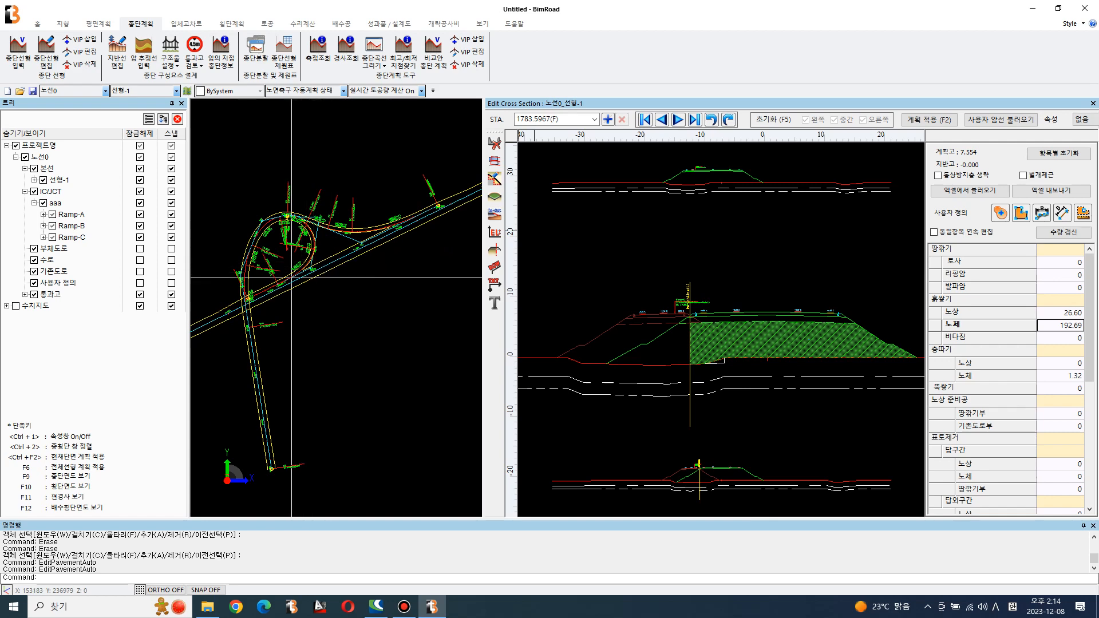
pyautogui.scroll(4, 288, 223)
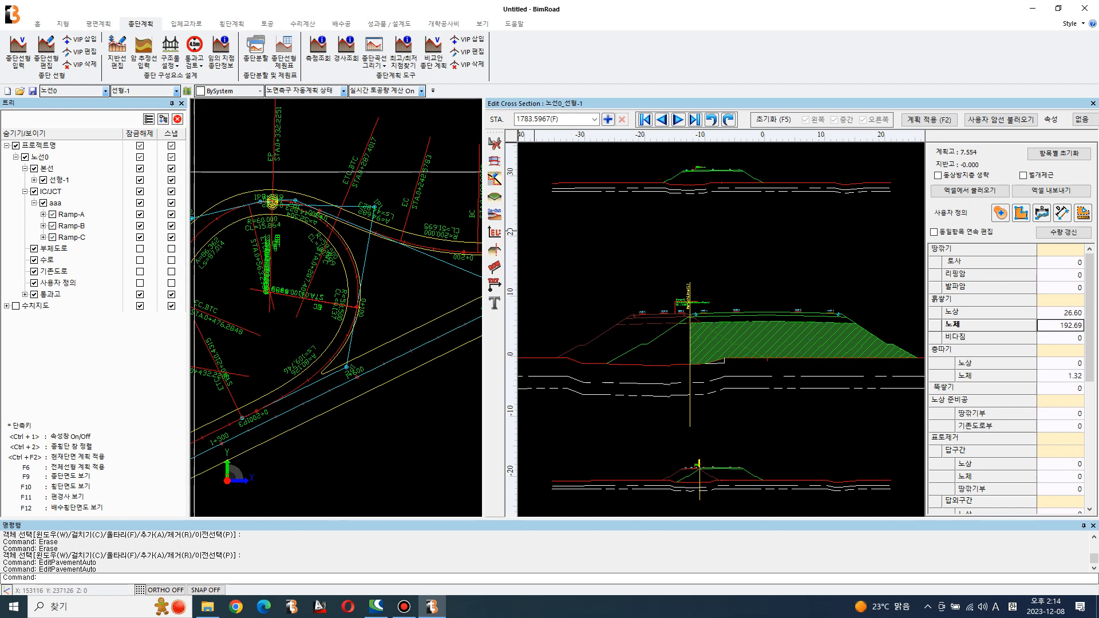
# Make Ramp-B(aaa) the current alignment and run the automatic pavement-line edit for its entire range (전구간적용) on both sides, applying the plan
pyautogui.click(176, 90)
pyautogui.click(132, 130)
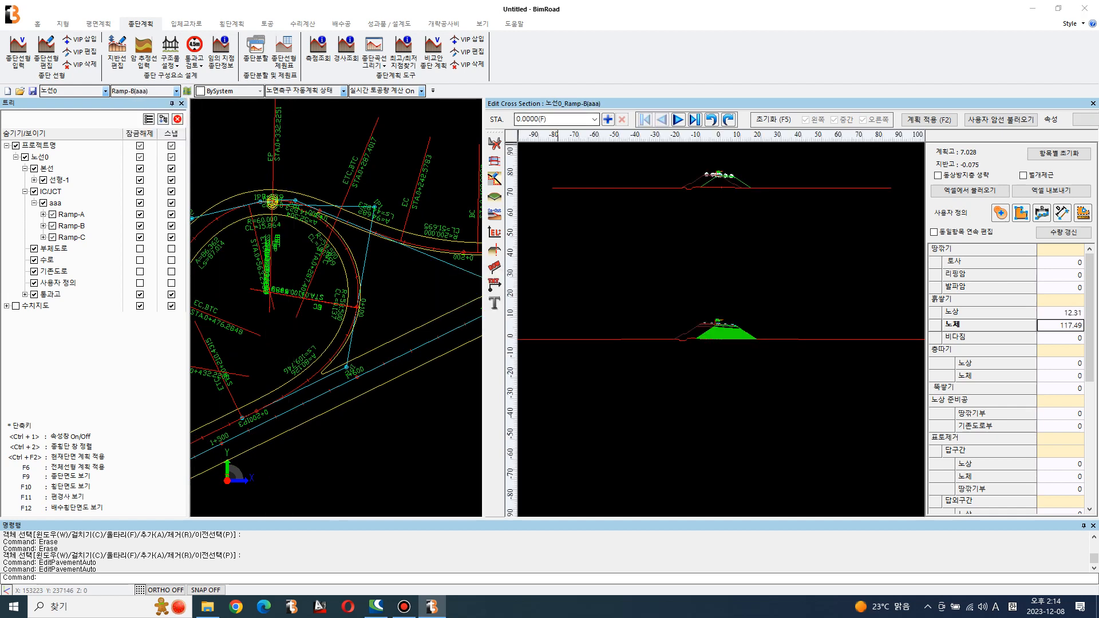
pyautogui.click(495, 162)
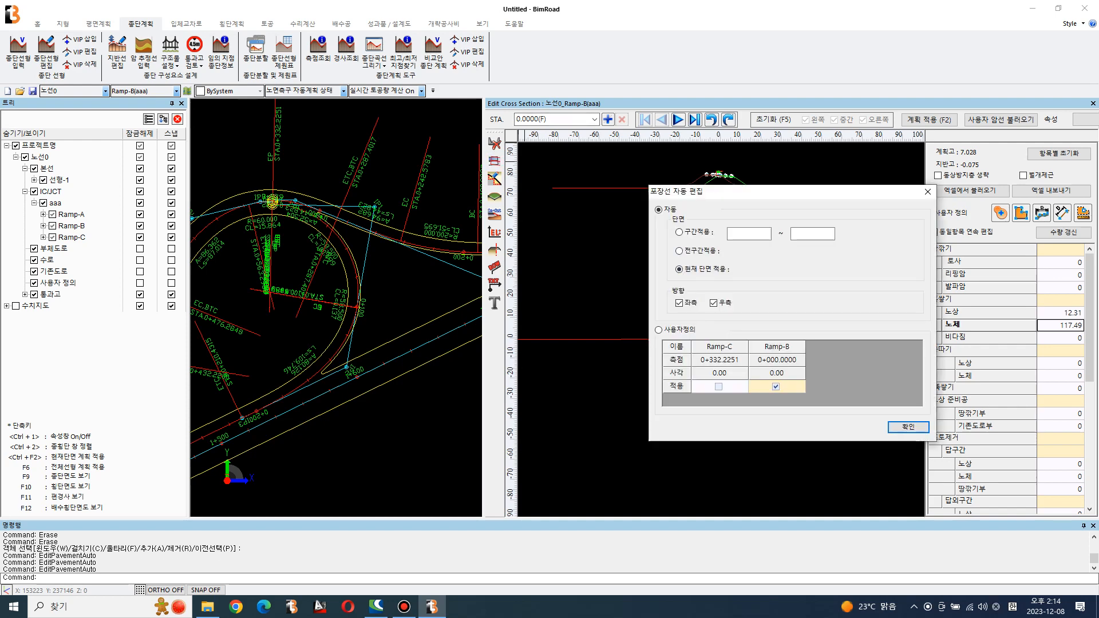
pyautogui.click(679, 251)
pyautogui.click(909, 428)
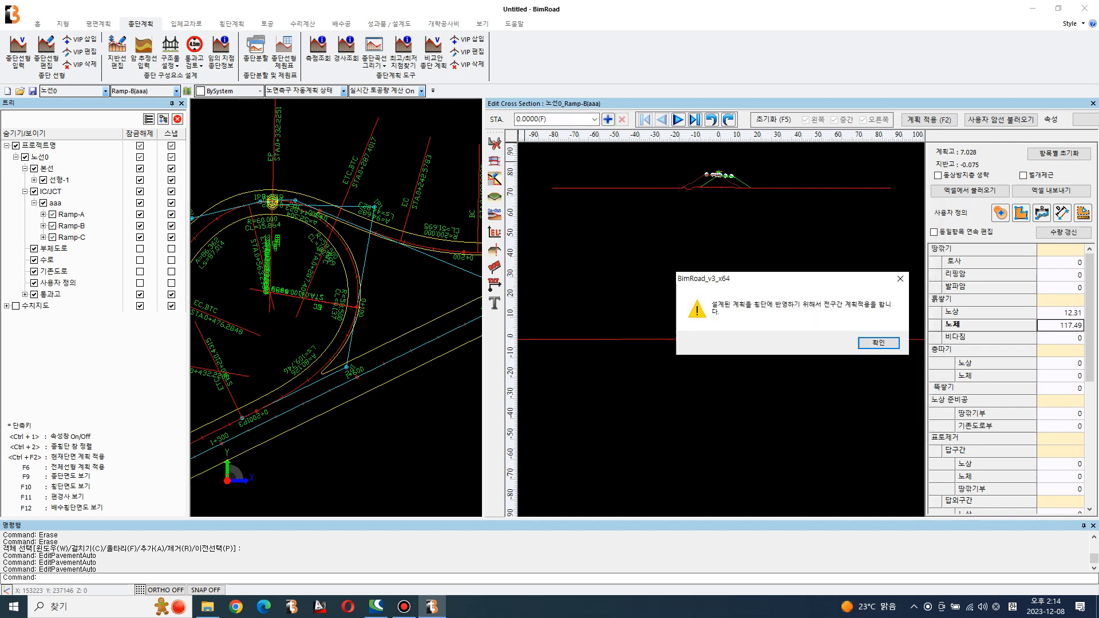
pyautogui.press('Return')
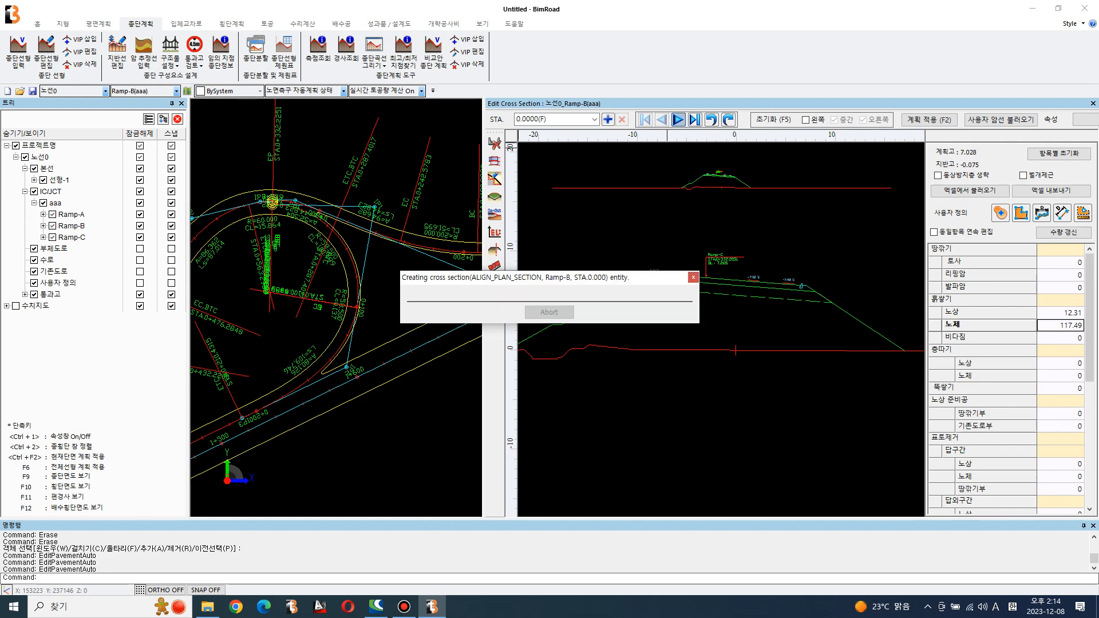
# Examine Ramp-B's cross sections from station 0 to 149.3430, checking its pavement lines against the adjoining roads
pyautogui.click(678, 119)
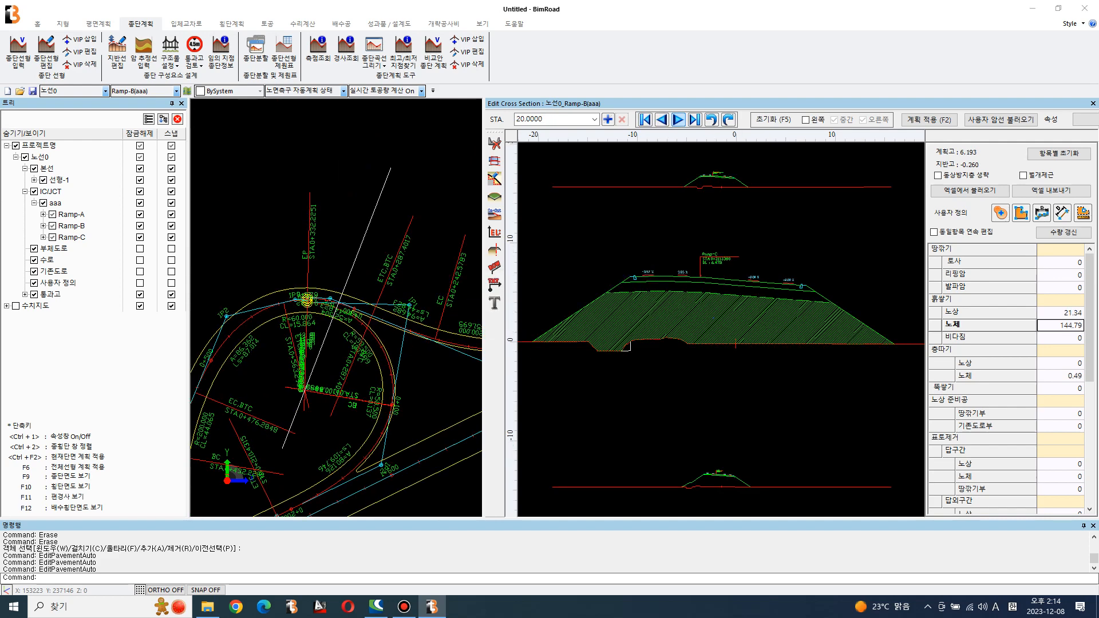
pyautogui.click(677, 119)
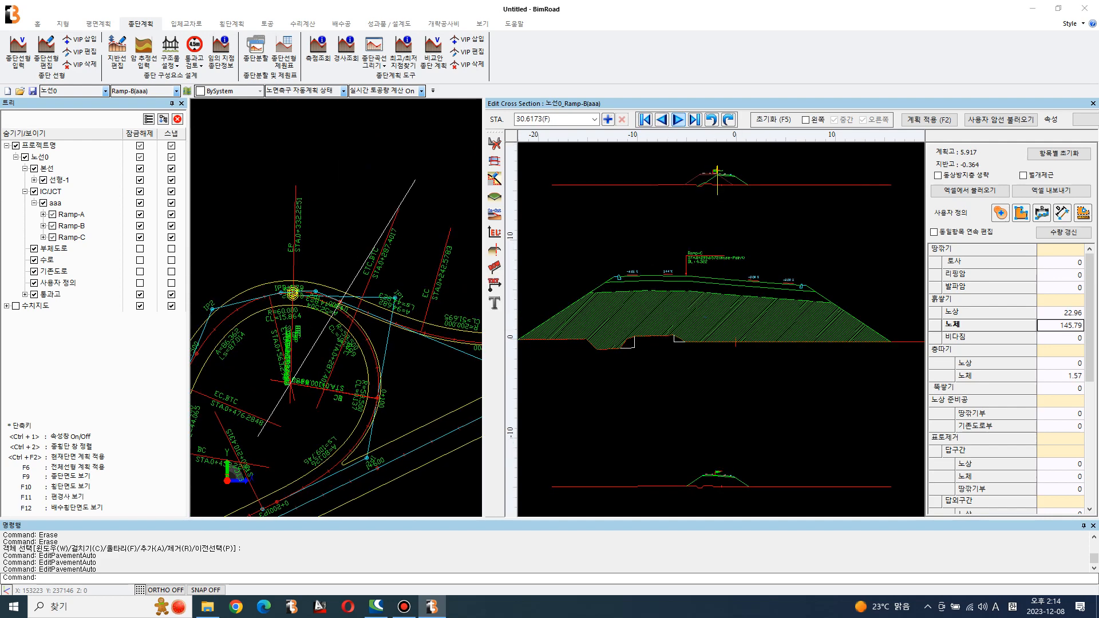
pyautogui.click(678, 119)
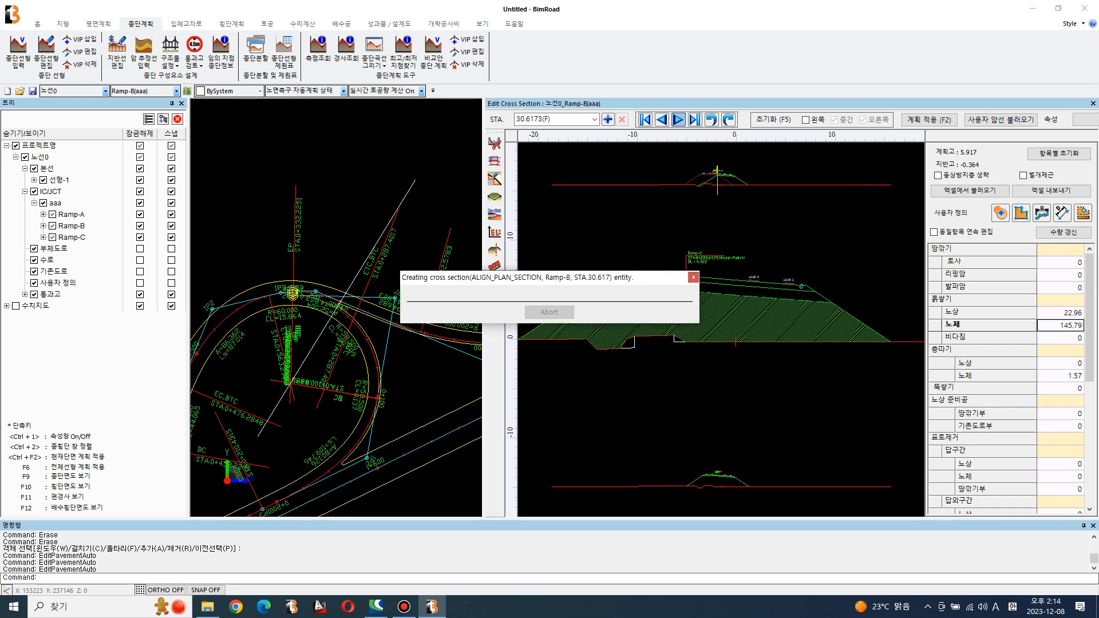
pyautogui.click(678, 119)
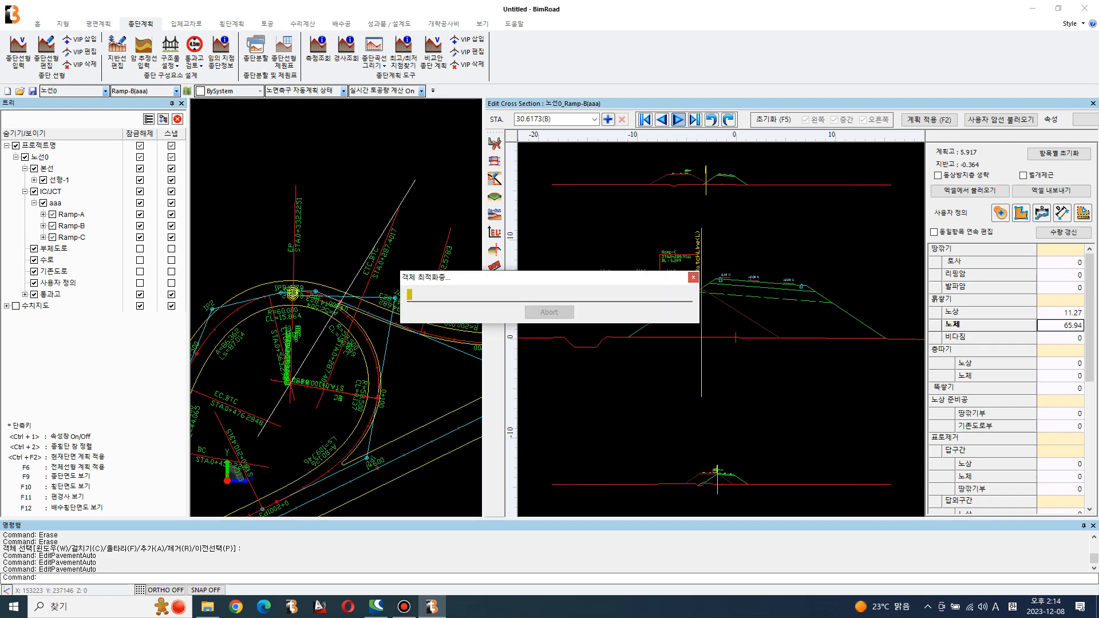
pyautogui.click(678, 120)
pyautogui.click(678, 119)
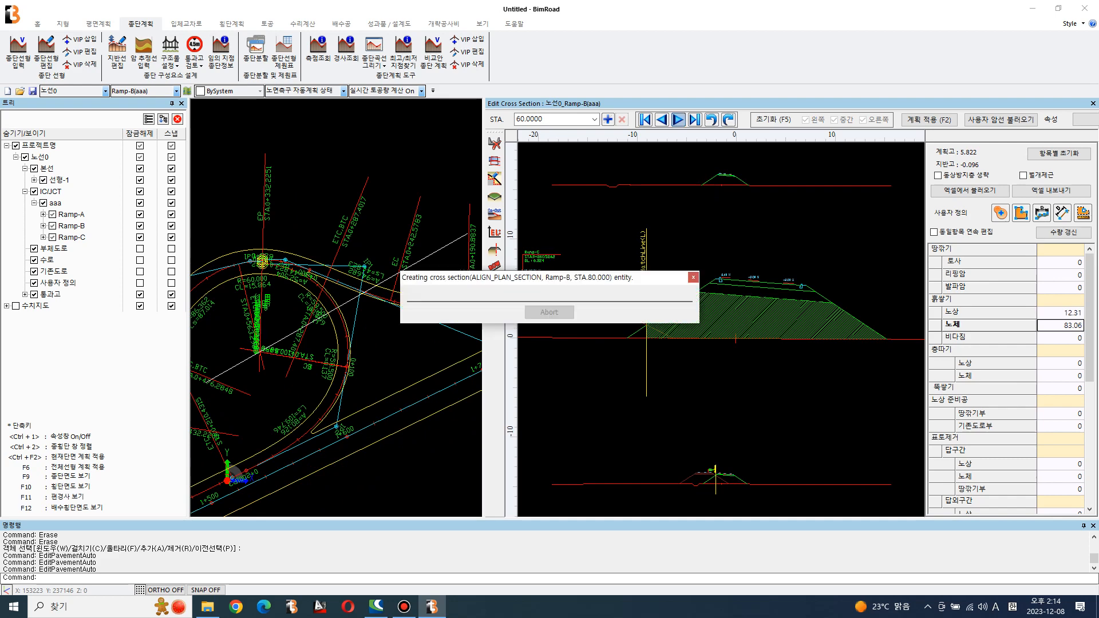
pyautogui.click(678, 119)
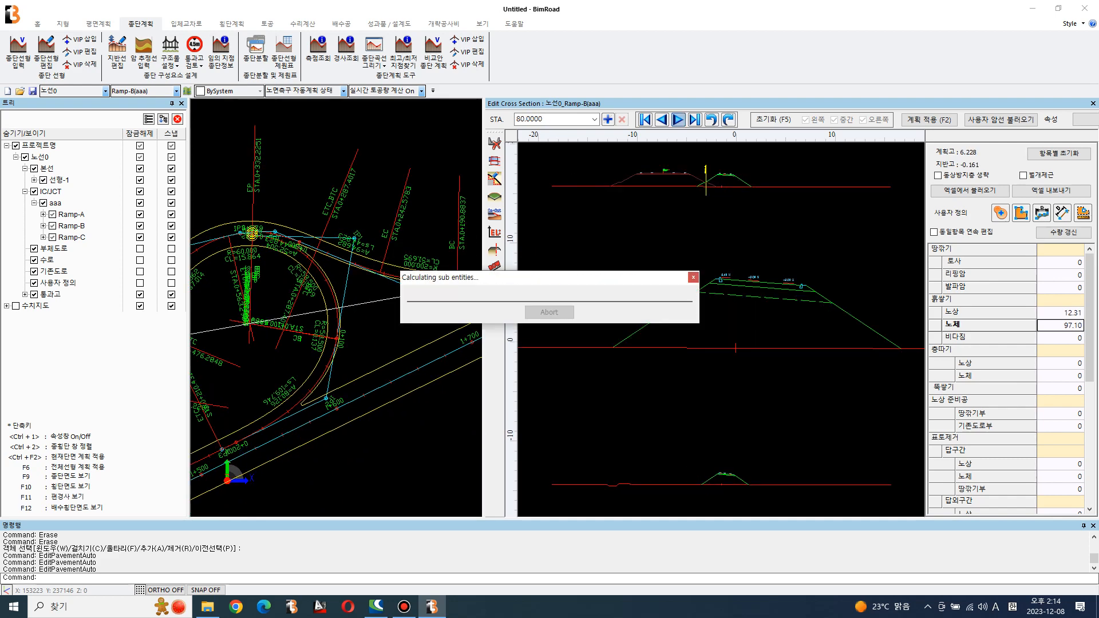
pyautogui.click(678, 119)
pyautogui.click(678, 119)
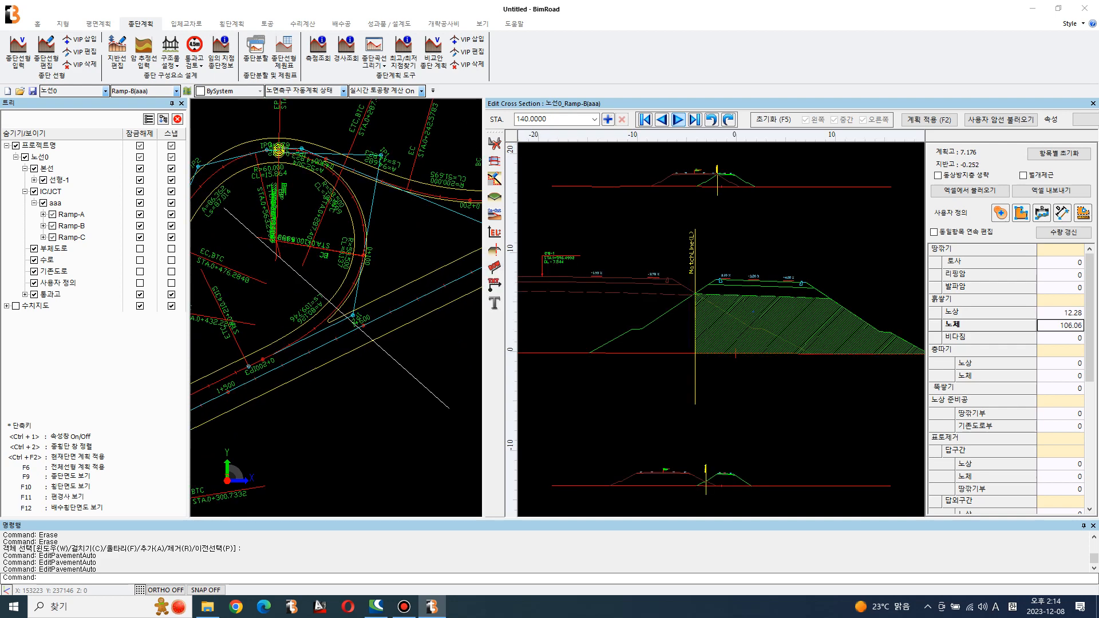
pyautogui.click(678, 119)
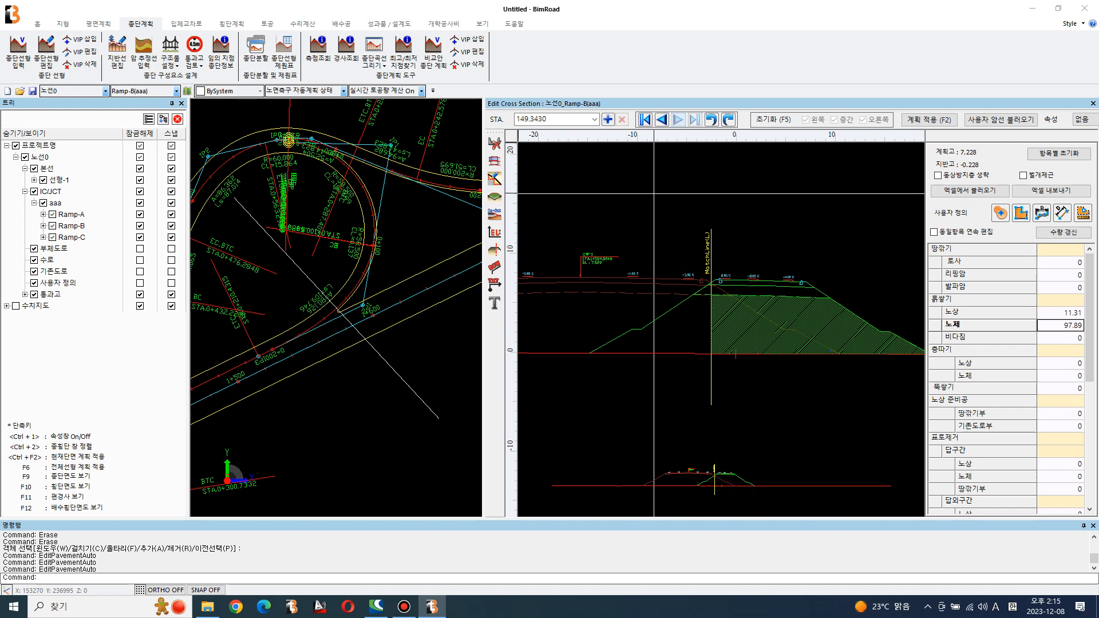
# Open Ramp-B's superelevation editor (편경사), leave its settings as they are, and float and widen the superelevation diagram view
pyautogui.scroll(-3, 669, 214)
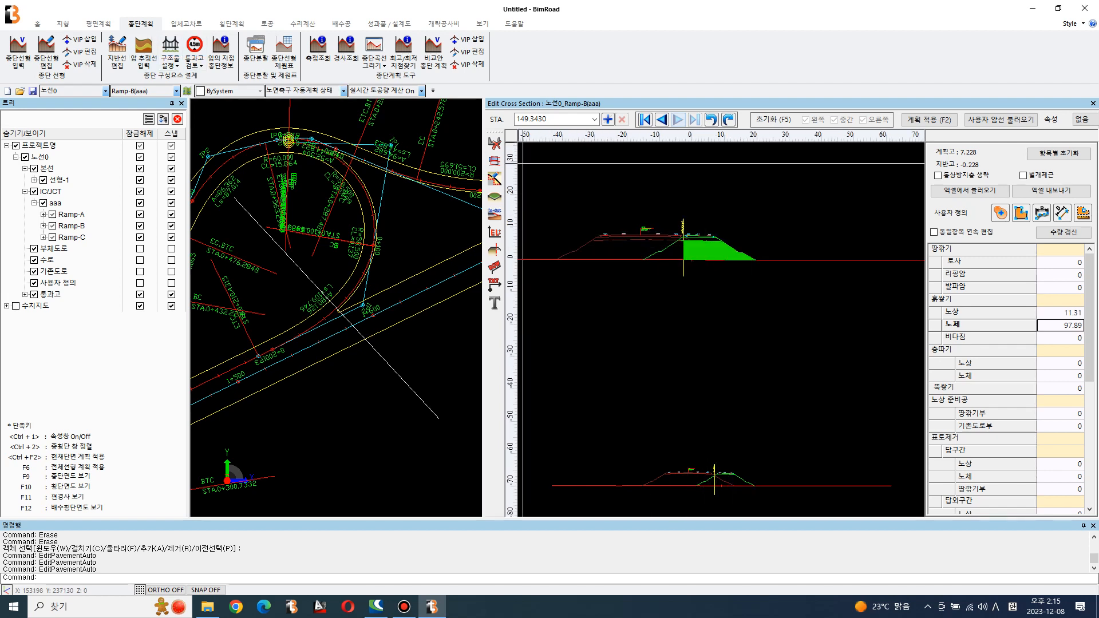
pyautogui.click(98, 24)
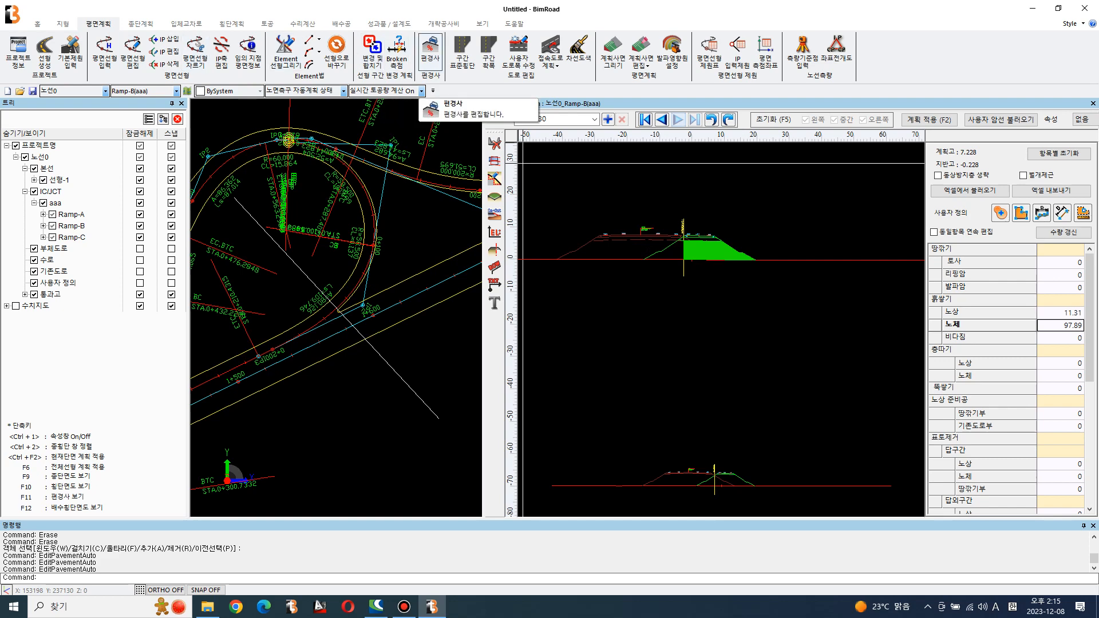
pyautogui.click(430, 55)
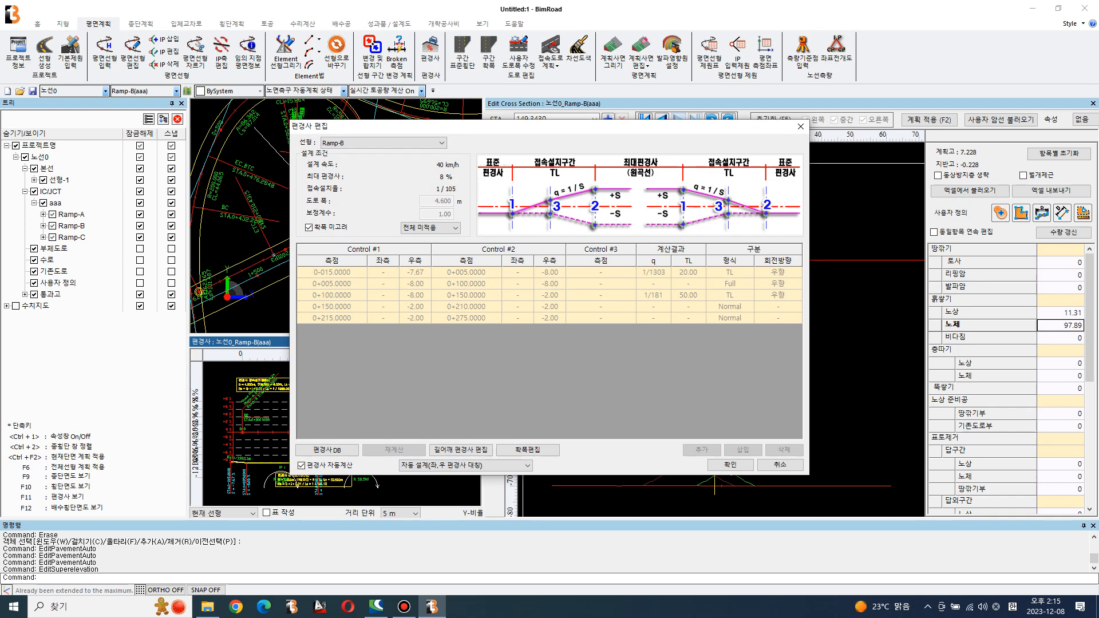
pyautogui.click(781, 465)
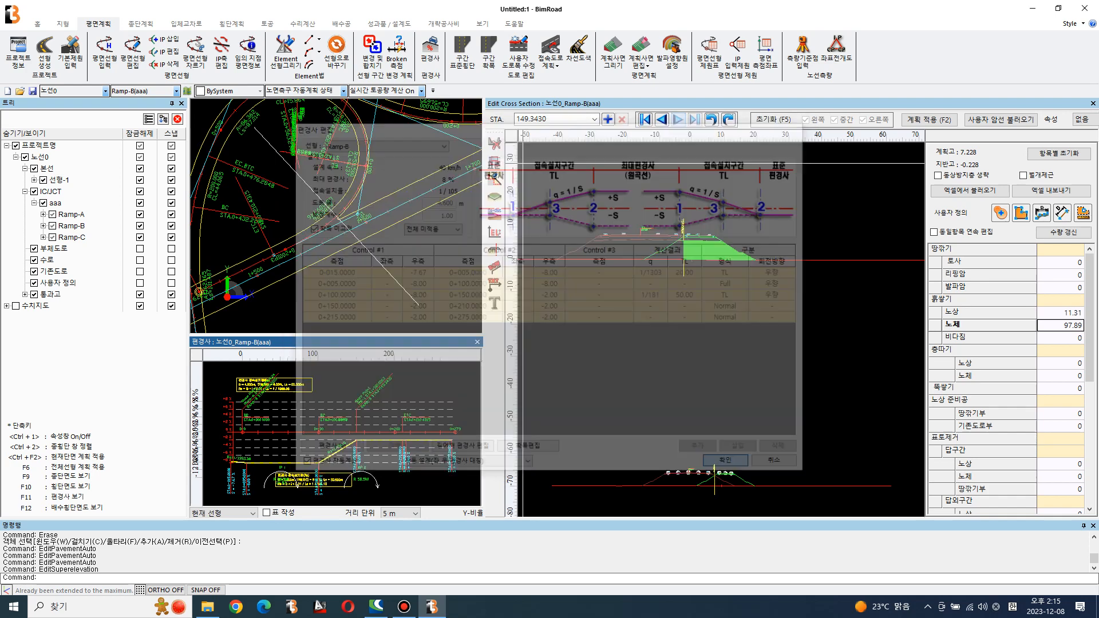
pyautogui.moveTo(366, 343); pyautogui.dragTo(265, 164)
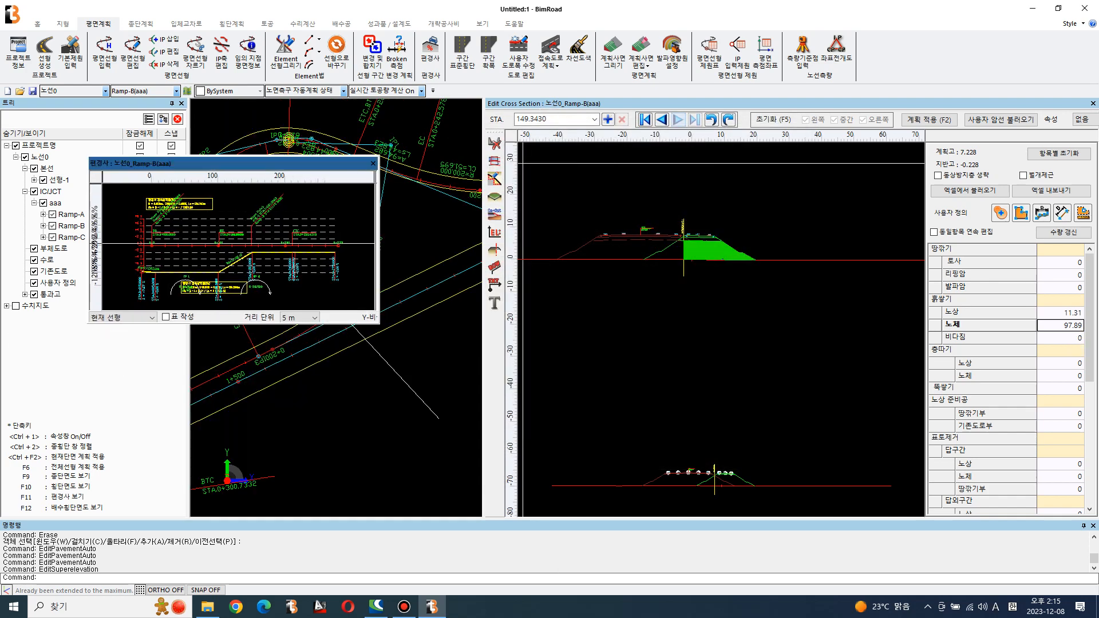
pyautogui.moveTo(379, 240); pyautogui.dragTo(815, 240)
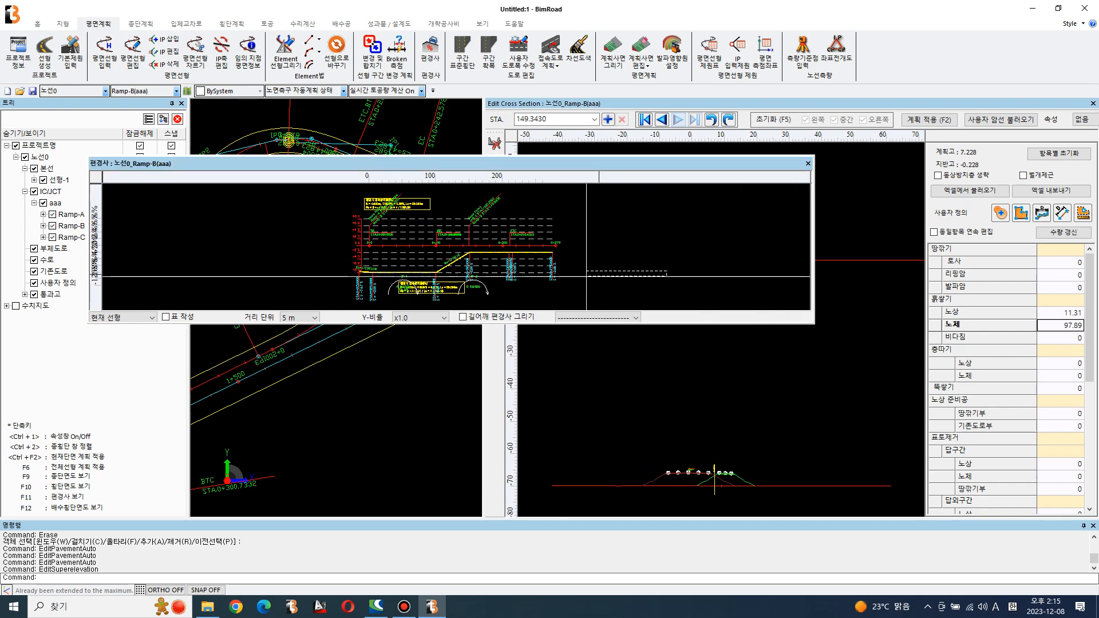
# Show the superelevation diagram of 노선0_선형-1 and examine the transition between stations 0+200 and 0+300
pyautogui.click(123, 317)
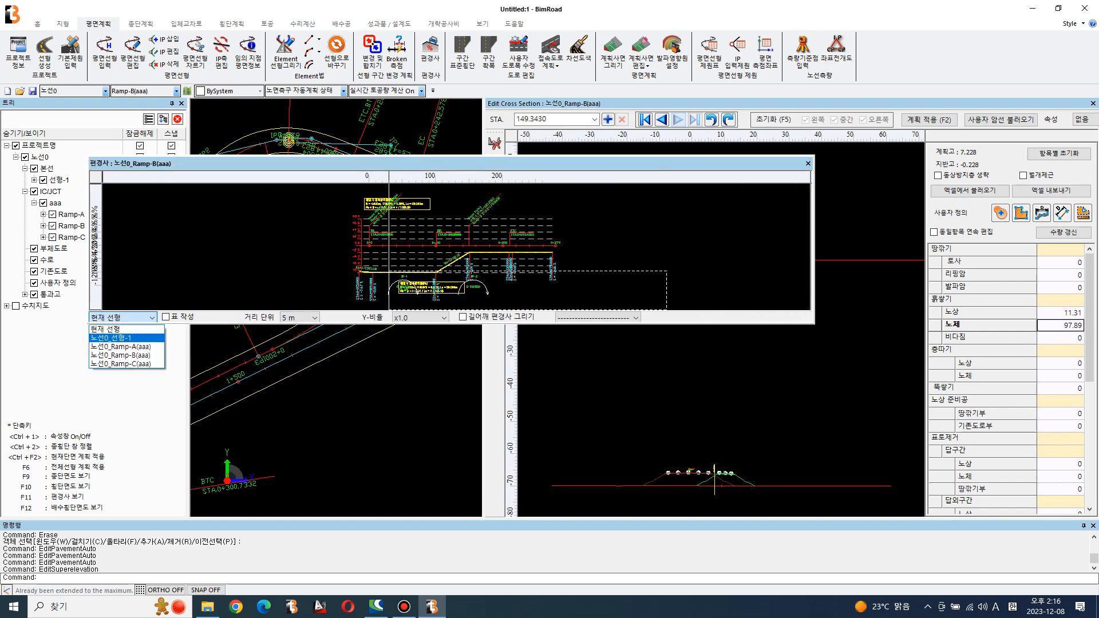
pyautogui.click(126, 338)
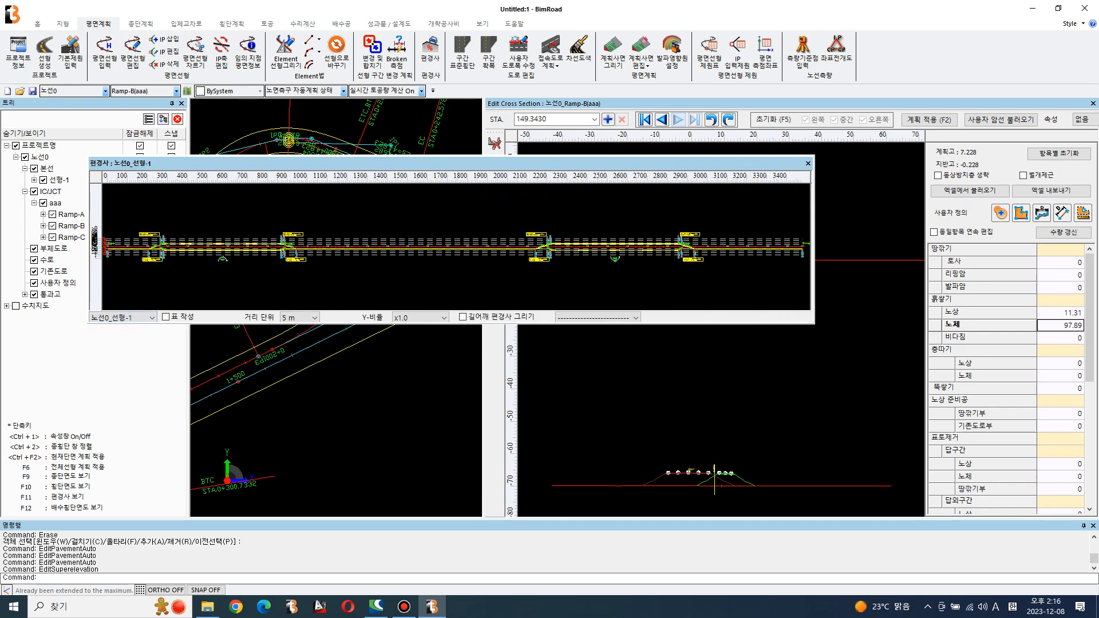
pyautogui.scroll(5, 173, 240)
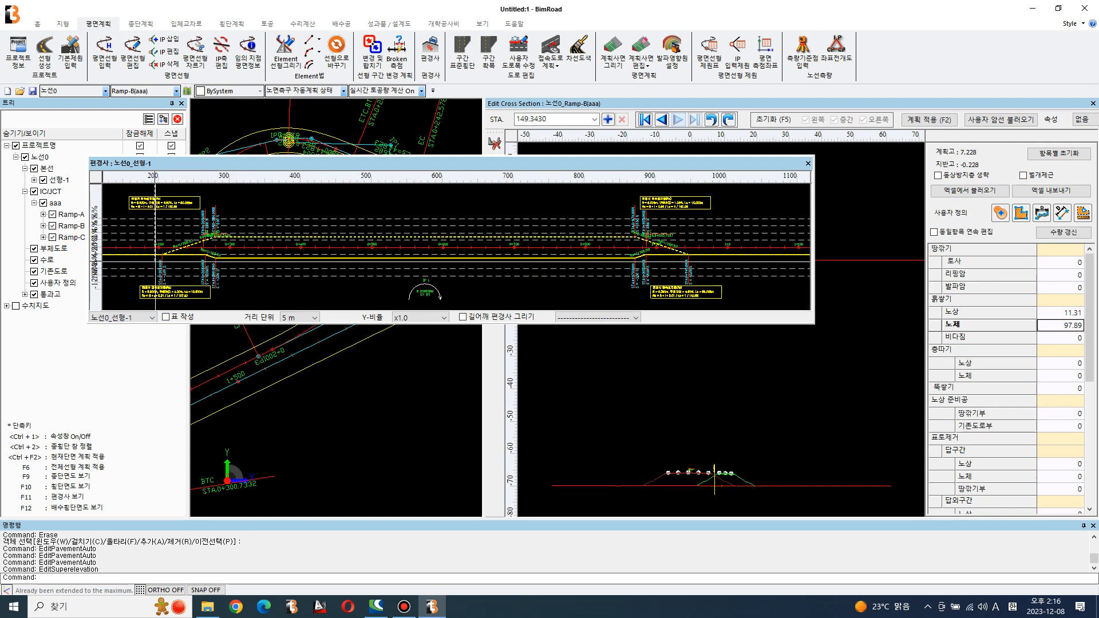
pyautogui.scroll(3, 174, 241)
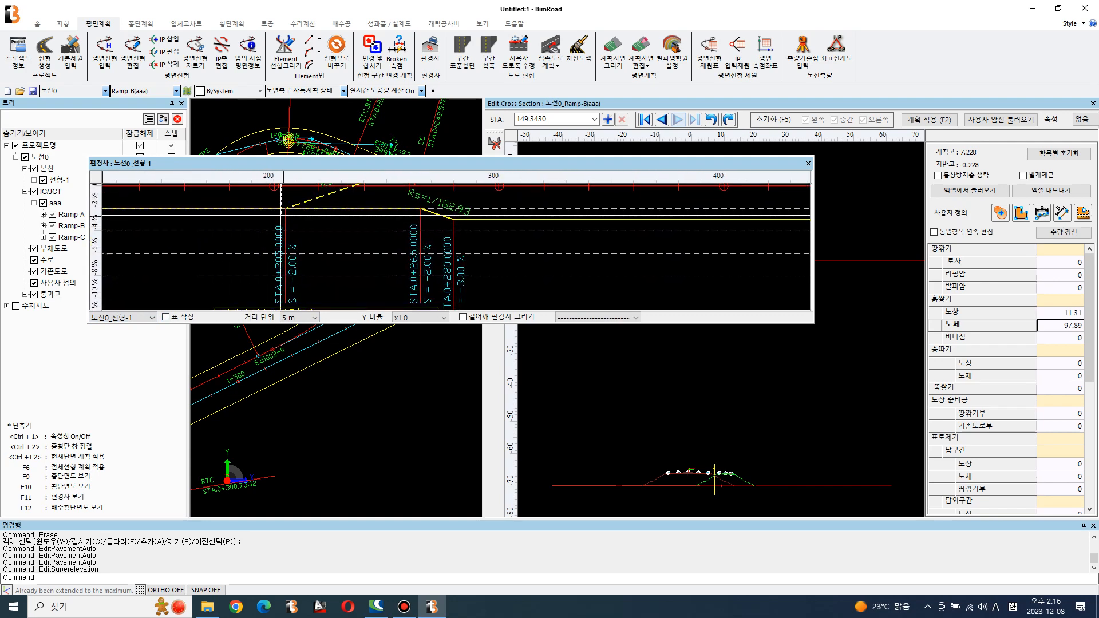
pyautogui.scroll(-5, 292, 241)
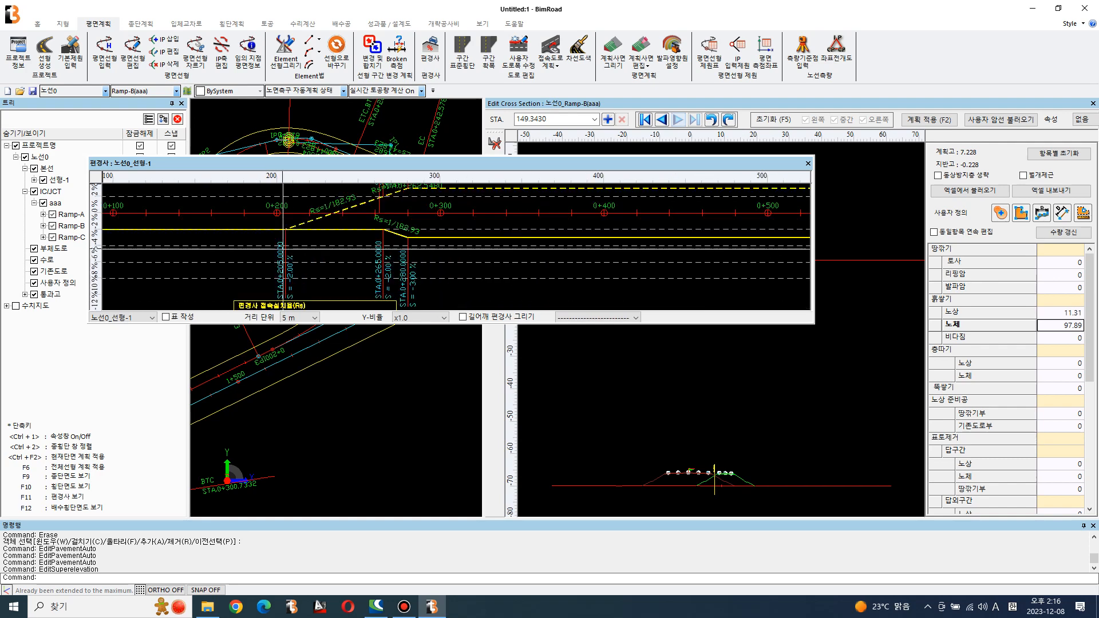
pyautogui.scroll(4, 295, 240)
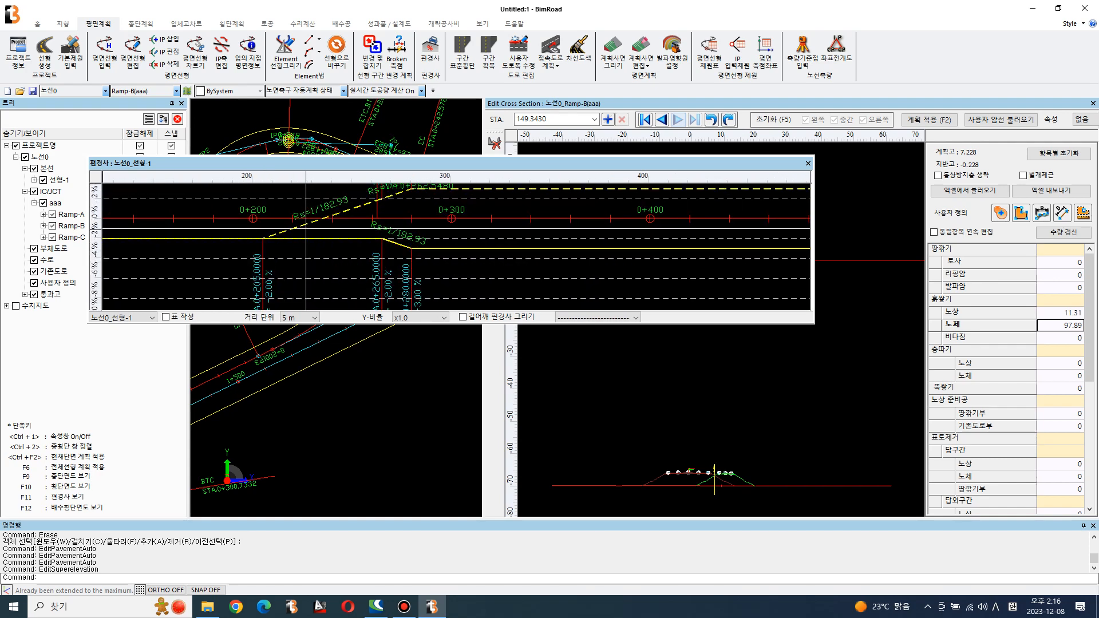
# Move the start point of 선형-1's first superelevation transition to station 0+200, and shift it forward again by several metres
pyautogui.click(262, 218)
pyautogui.click(263, 218)
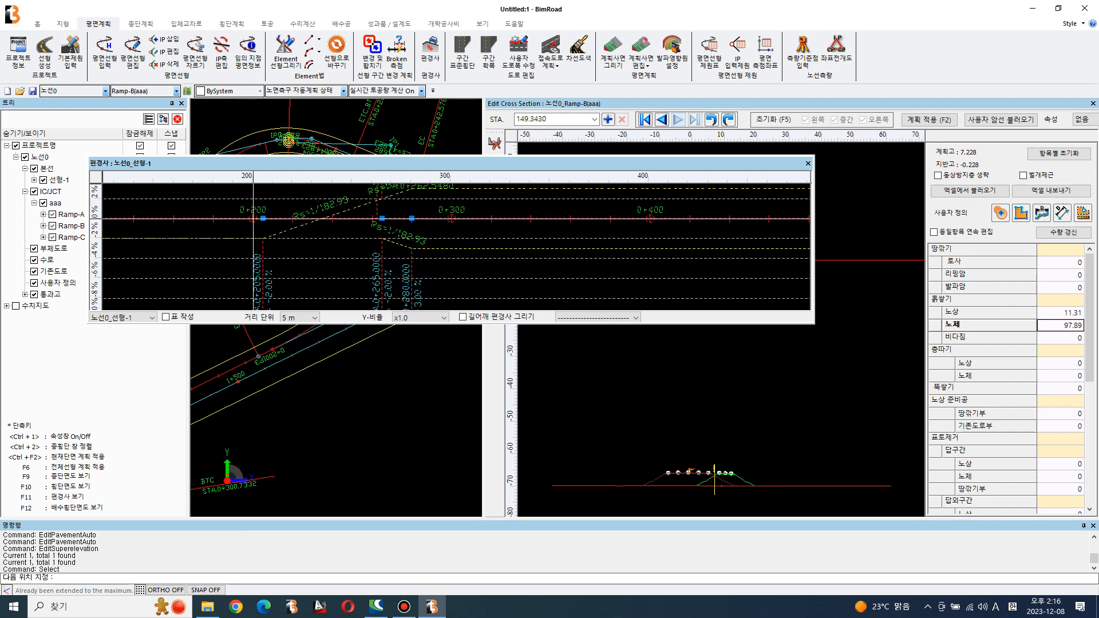
pyautogui.click(253, 219)
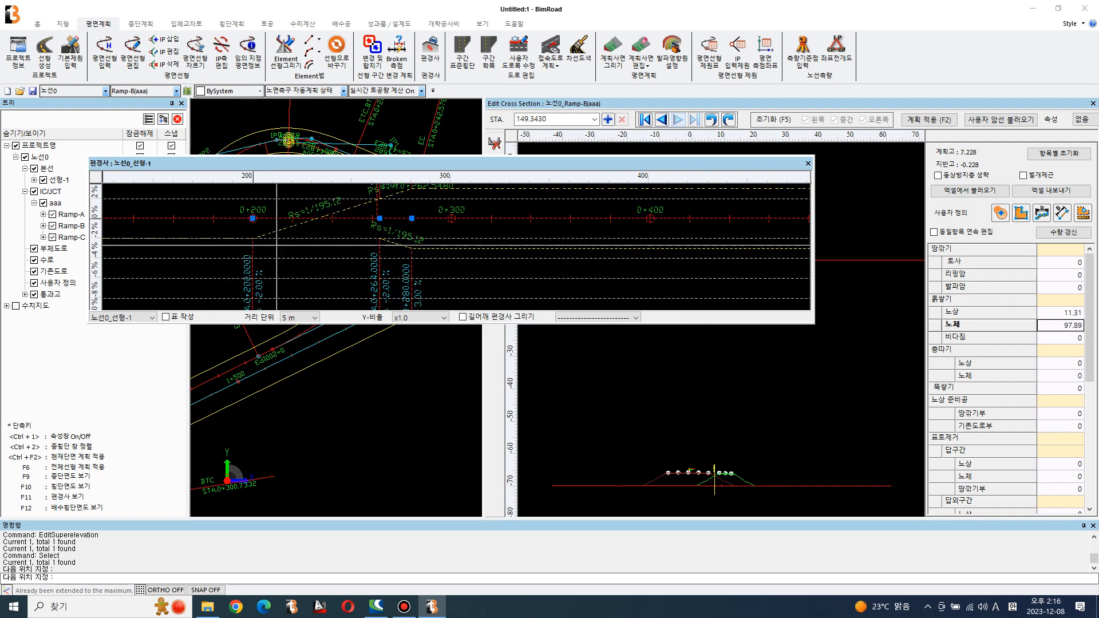
pyautogui.click(253, 219)
pyautogui.click(267, 219)
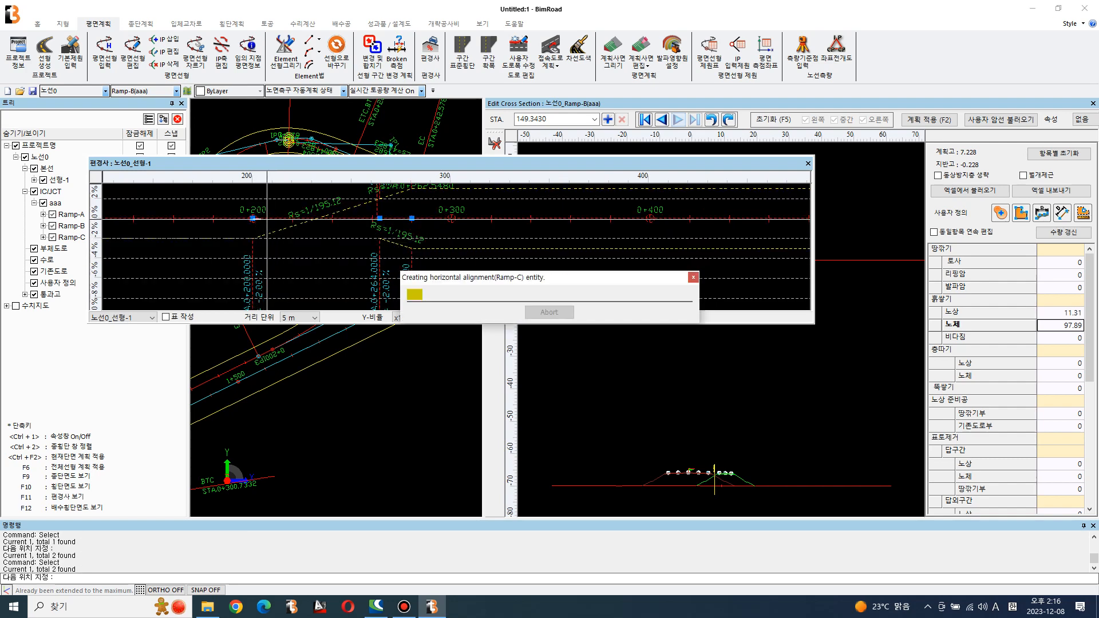
# Sketch an eight-point zigzag polyline over 선형-1's superelevation diagram, from just before station 0 to about station 1480
pyautogui.scroll(-6, 294, 241)
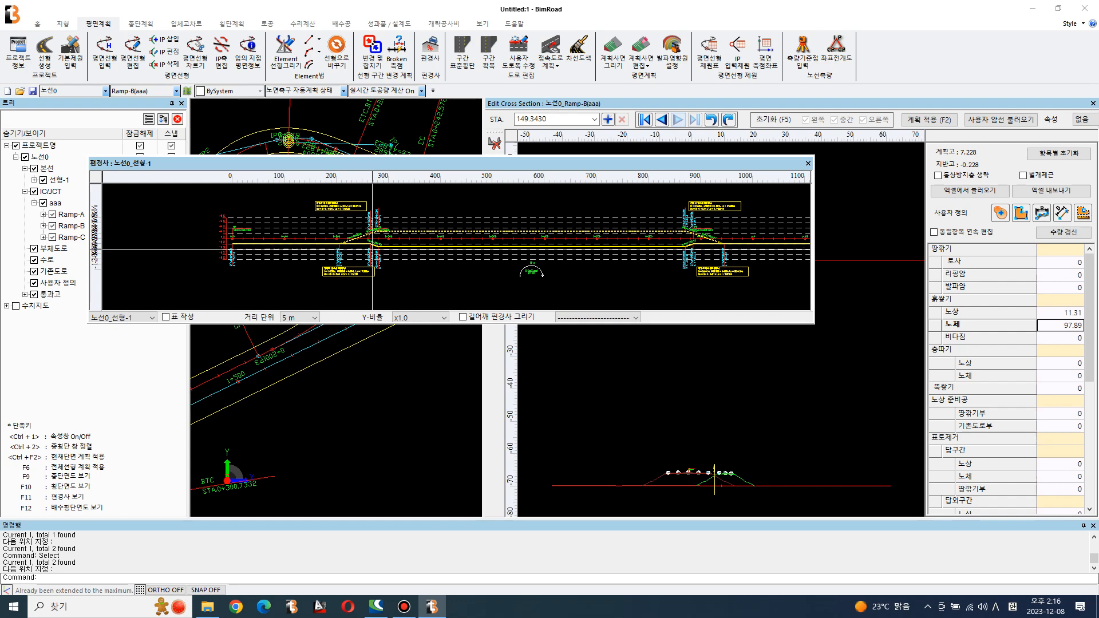
pyautogui.scroll(-2, 371, 248)
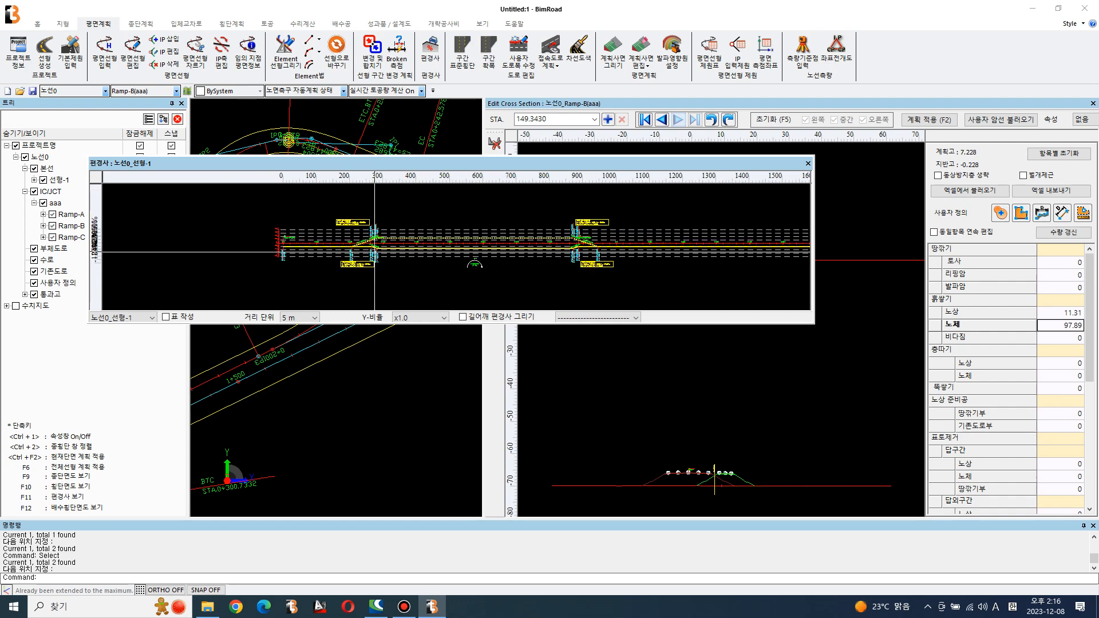
pyautogui.write('pl')
pyautogui.press('Return')
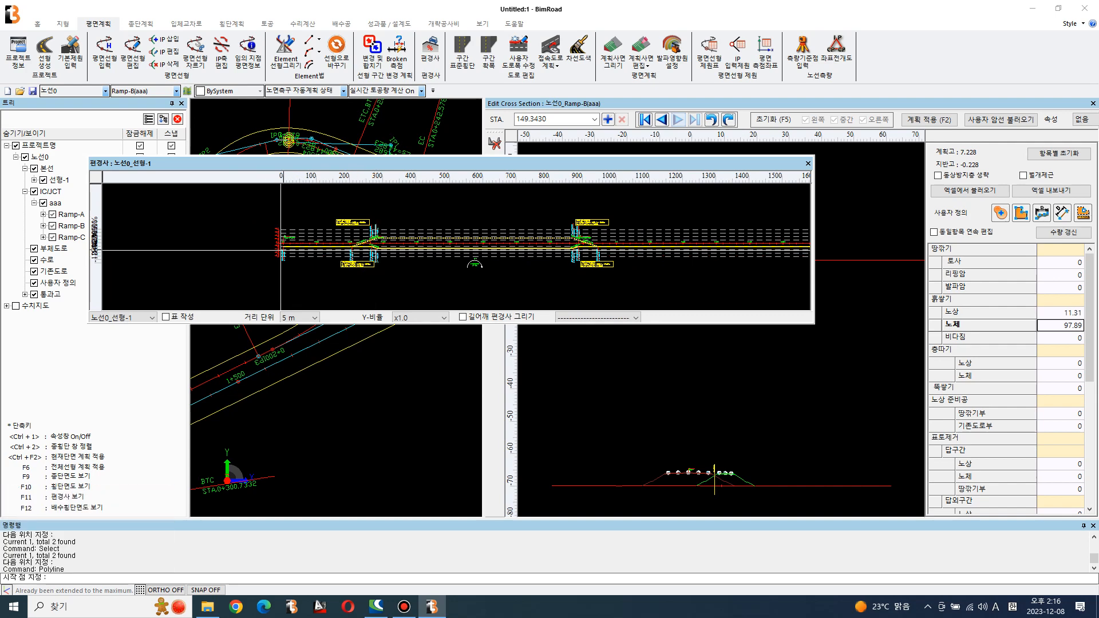
pyautogui.click(271, 248)
pyautogui.click(375, 240)
pyautogui.click(475, 260)
pyautogui.click(567, 242)
pyautogui.click(641, 250)
pyautogui.click(725, 276)
pyautogui.click(758, 249)
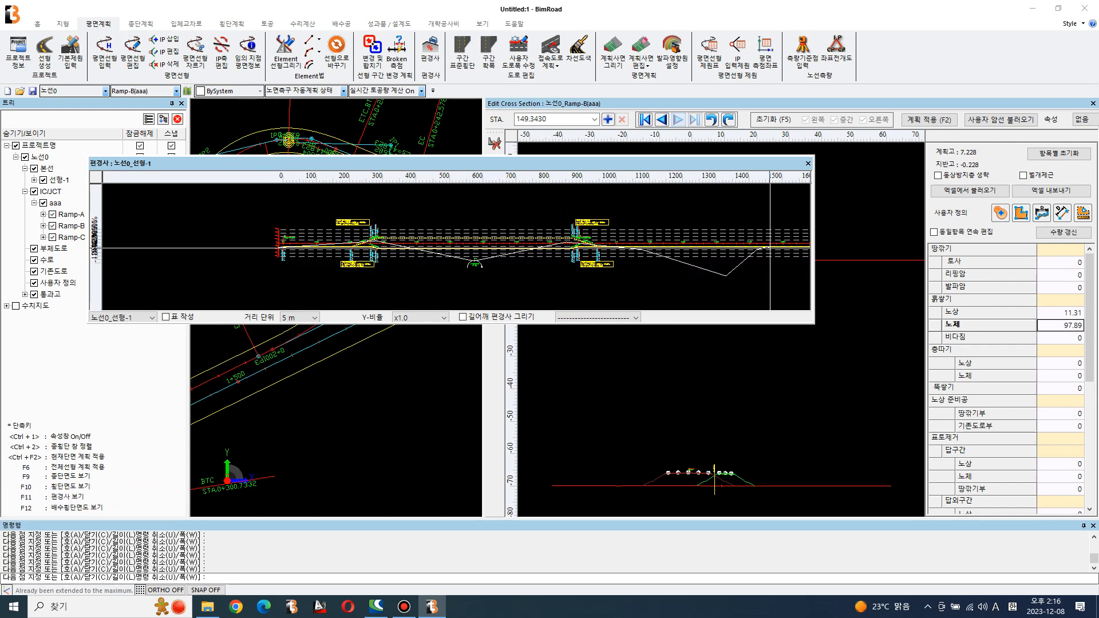
pyautogui.click(766, 247)
pyautogui.press('Return')
# Erase the zigzag polyline from the superelevation diagram, leaving the carriageway/shoulder line option unset, and close the diagram view
pyautogui.write('e')
pyautogui.press('Return')
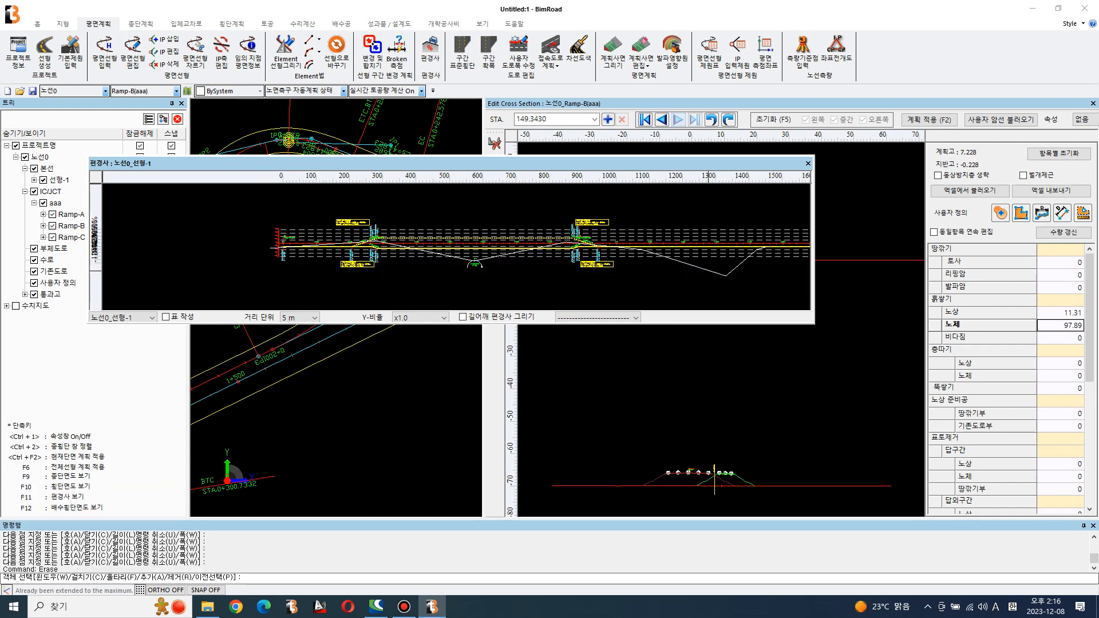
pyautogui.click(637, 249)
pyautogui.click(636, 318)
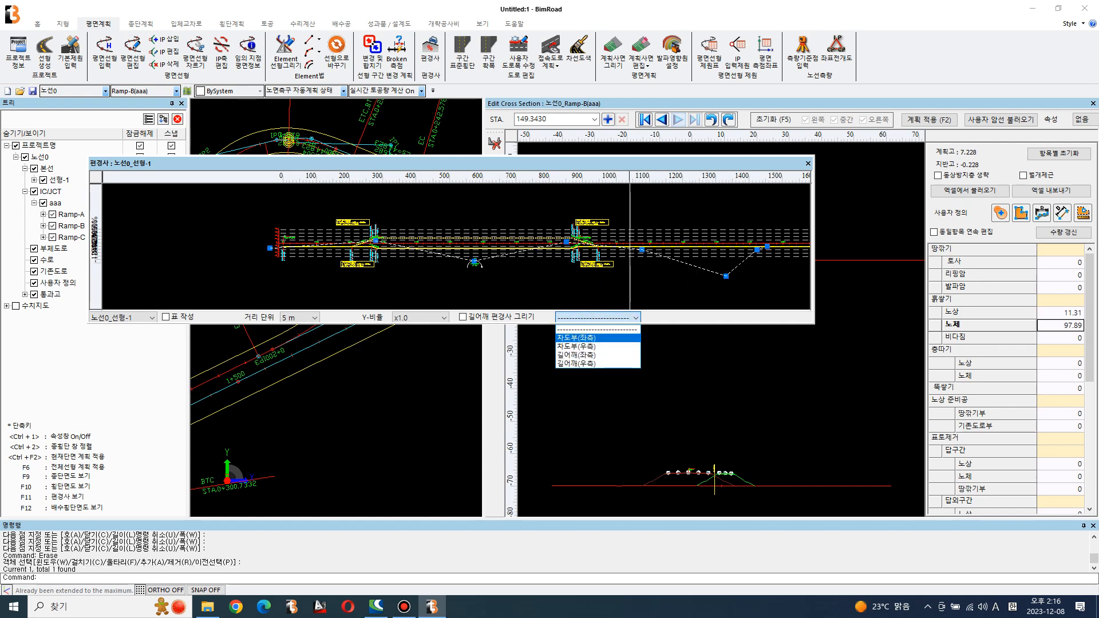
pyautogui.click(621, 329)
pyautogui.rightClick(697, 243)
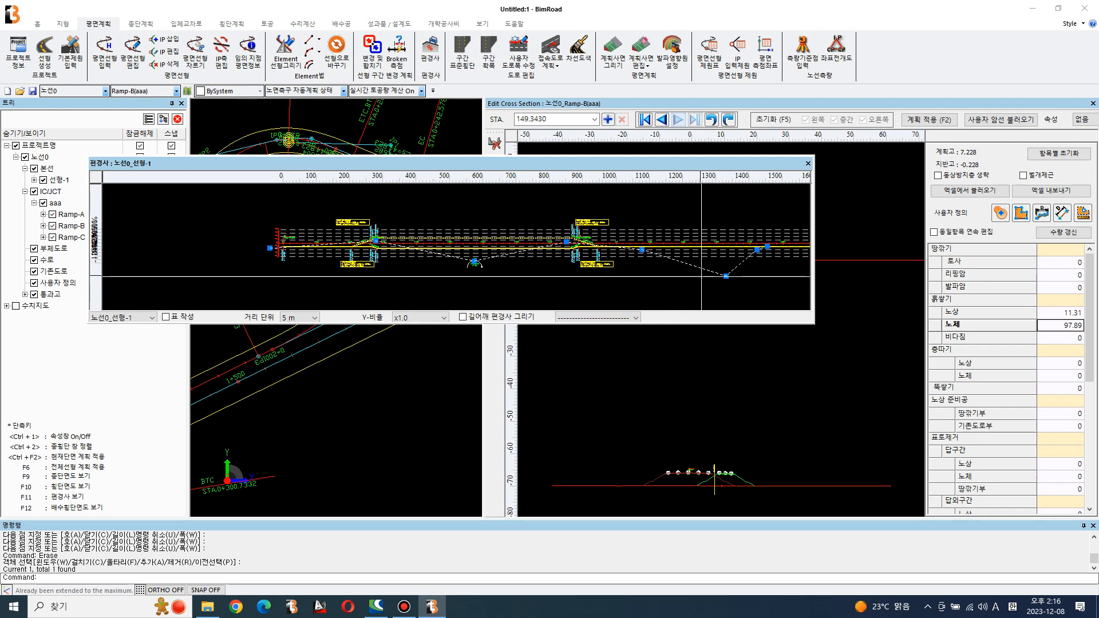
pyautogui.press('Return')
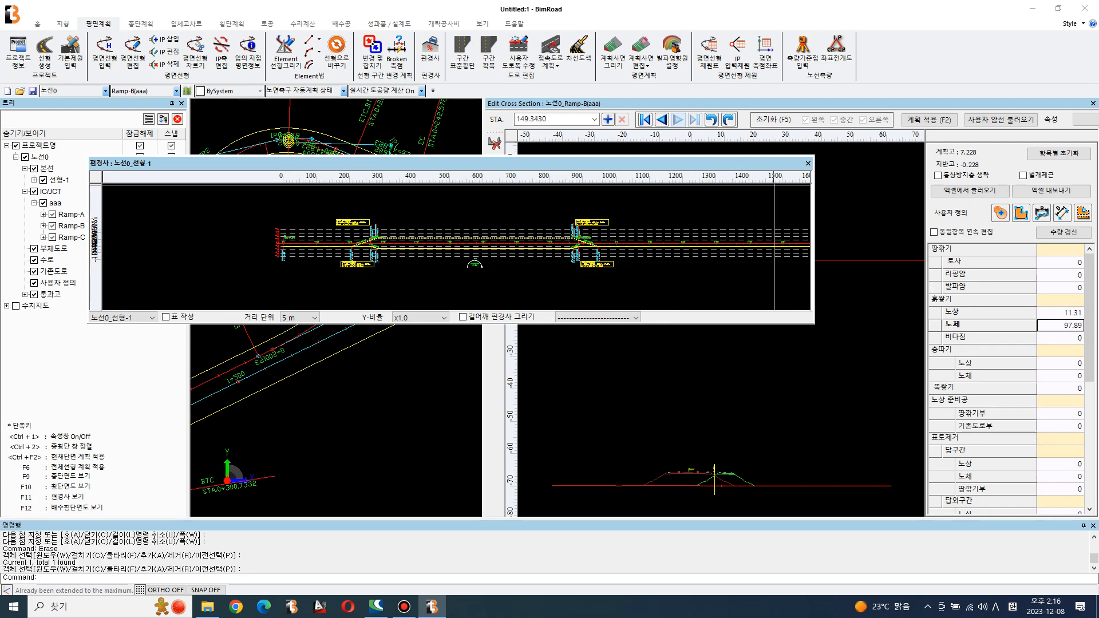
pyautogui.click(808, 163)
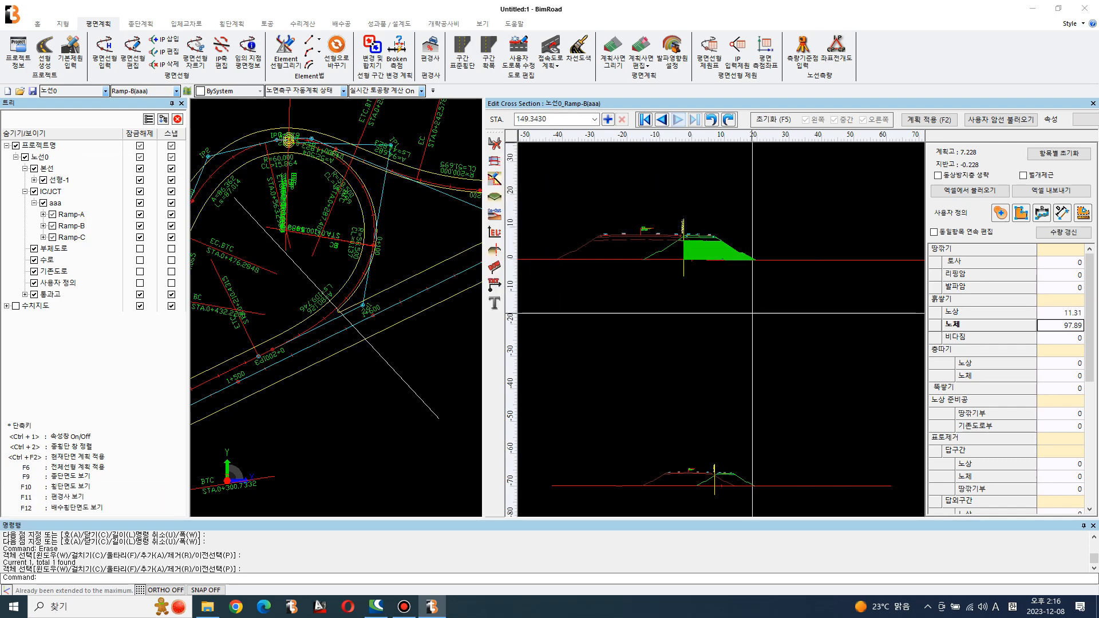
# Review the vertical alignment table of Ramp-B
pyautogui.press('F2')
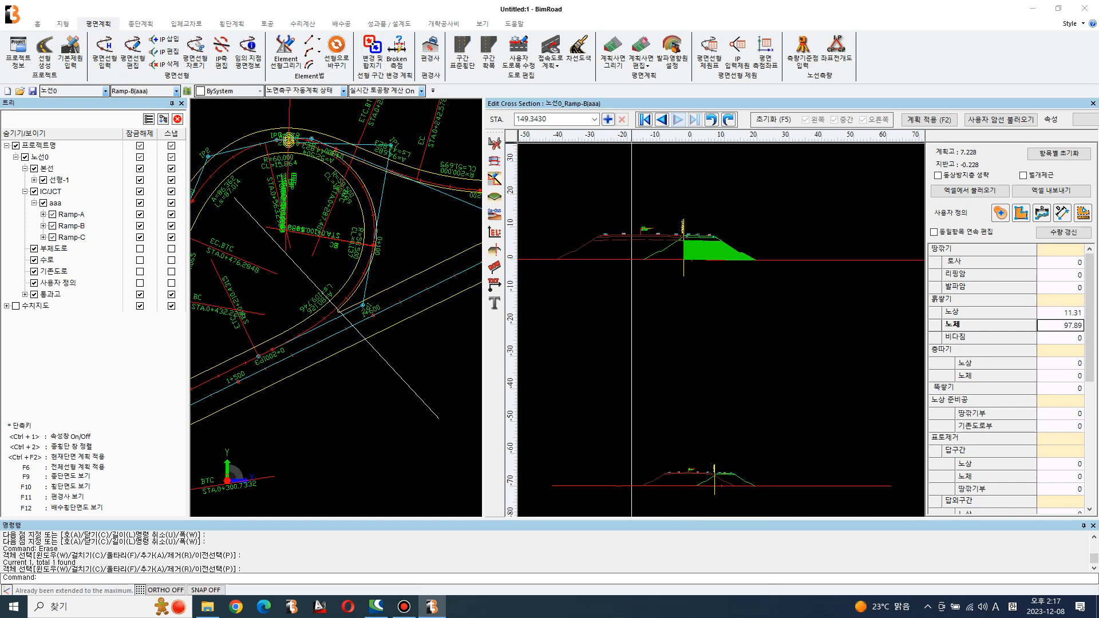
pyautogui.click(140, 24)
pyautogui.click(46, 54)
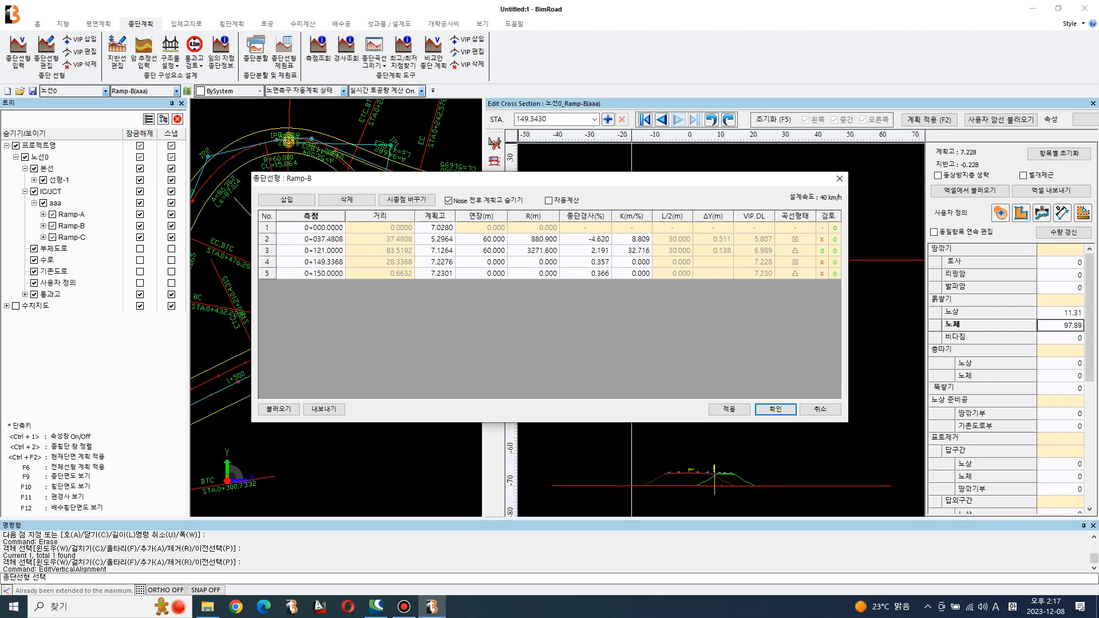
pyautogui.click(775, 409)
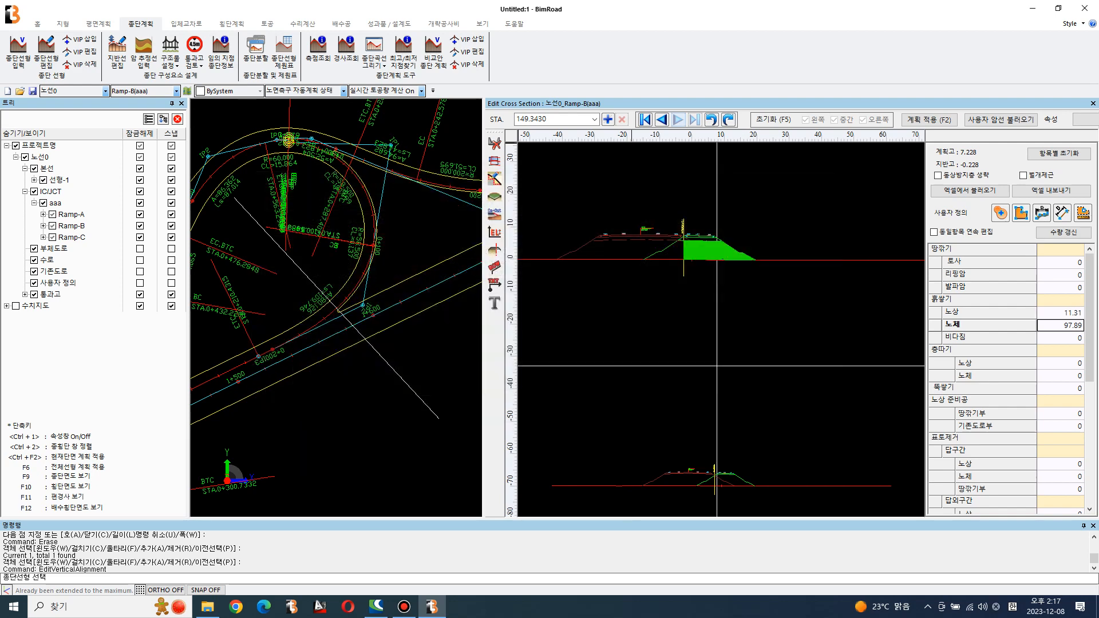
# Make Ramp-C(aaa) the active alignment and review its vertical alignment table
pyautogui.click(176, 91)
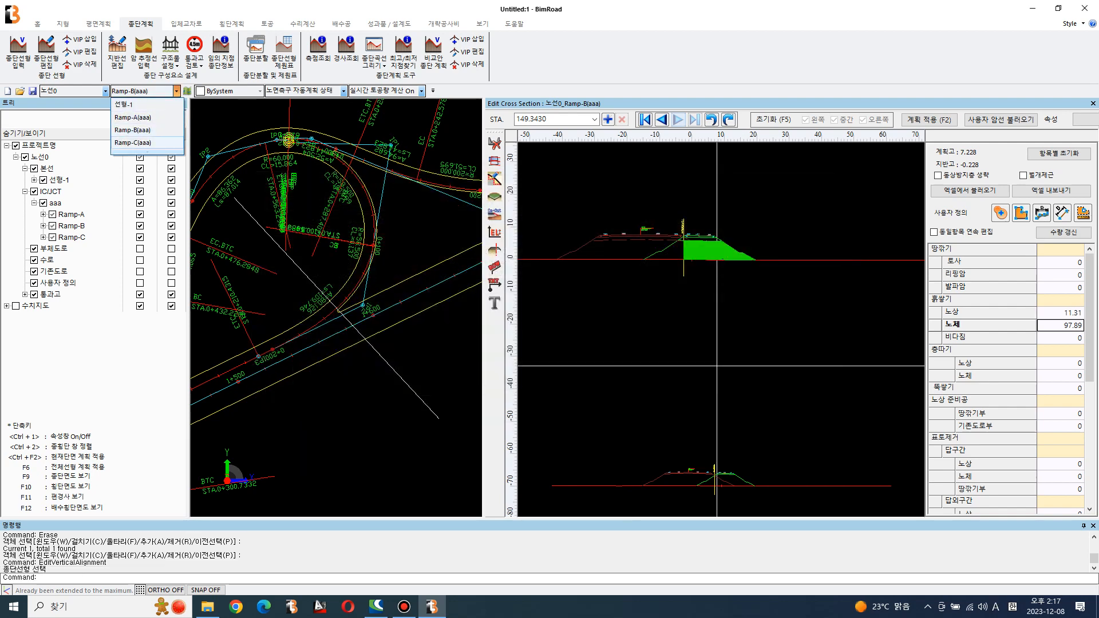
pyautogui.click(132, 143)
pyautogui.click(45, 53)
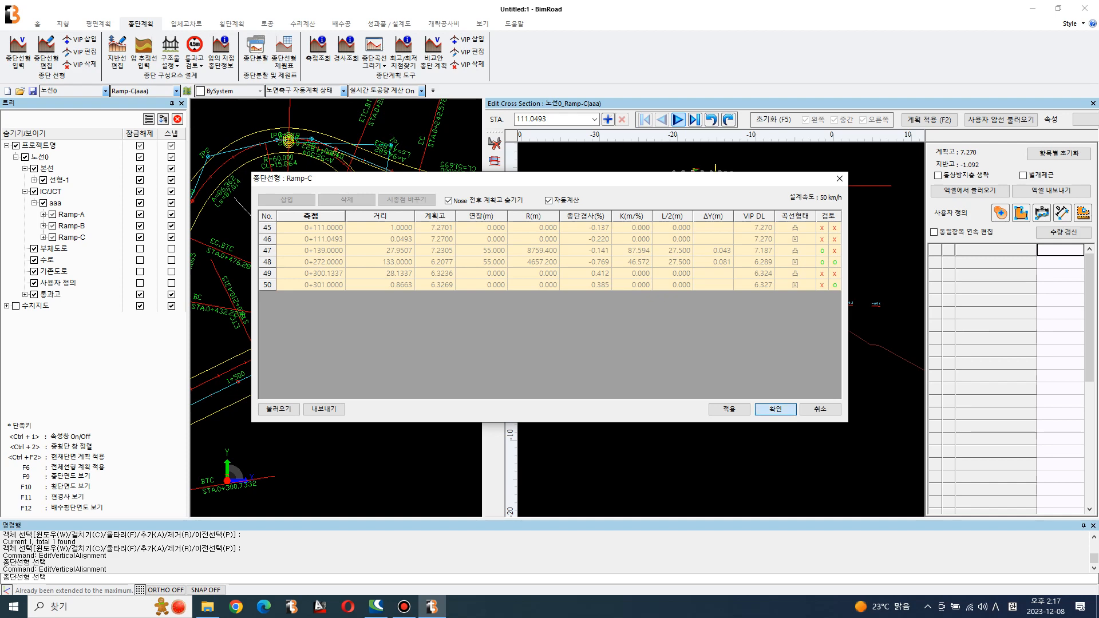
pyautogui.click(776, 408)
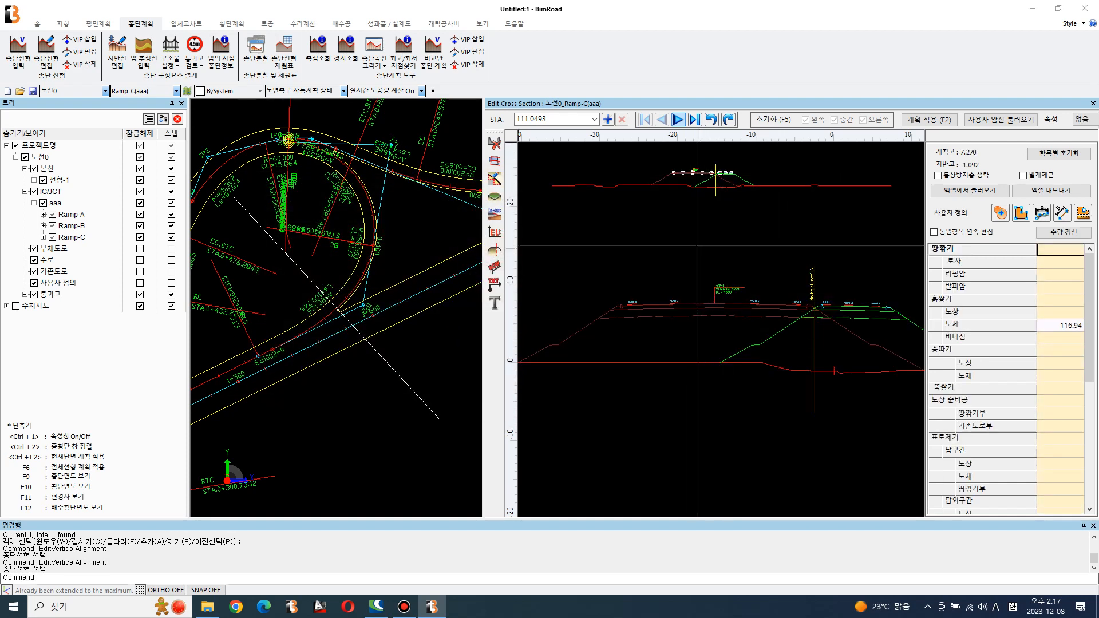
# Widen the plan view beside the cross-section editor so the whole ramp loop fits in it
pyautogui.scroll(-3, 710, 281)
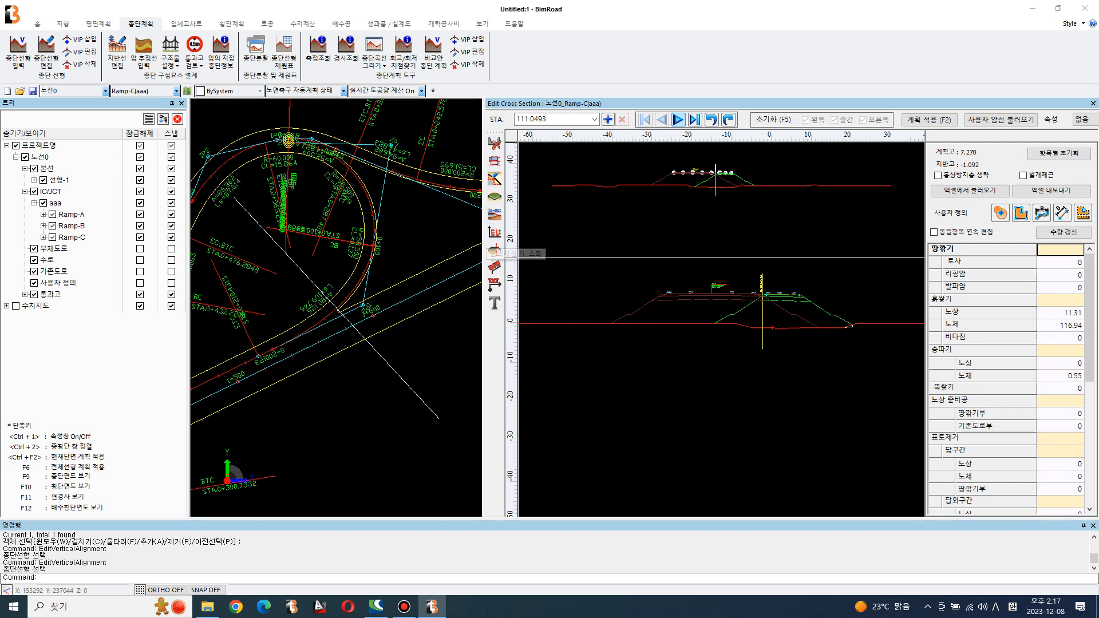
pyautogui.moveTo(719, 257); pyautogui.dragTo(763, 257)
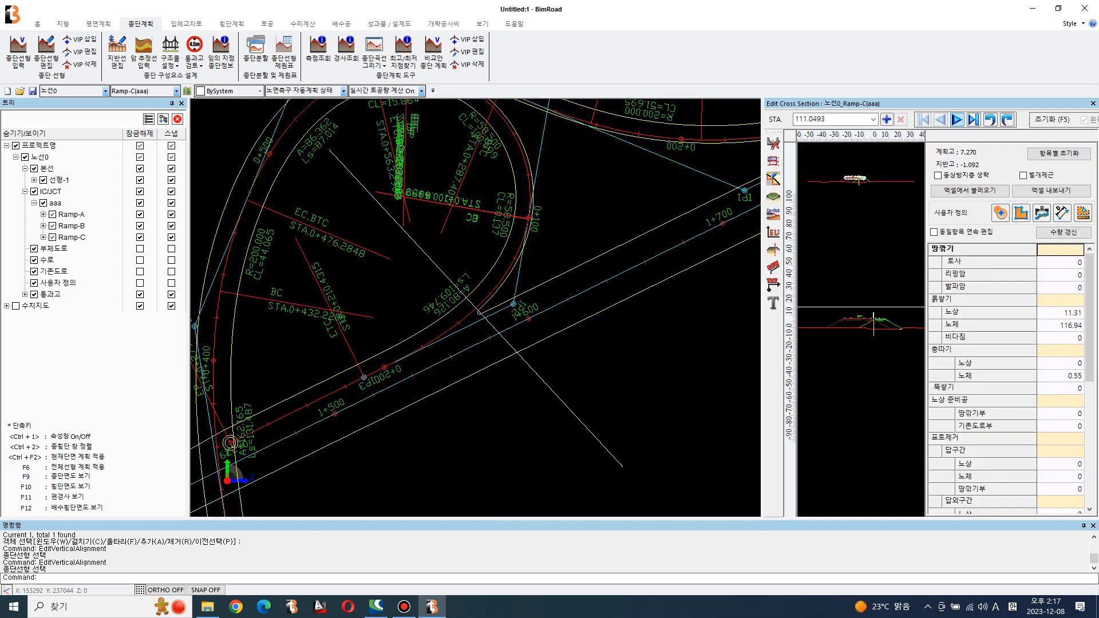
pyautogui.scroll(-2, 651, 358)
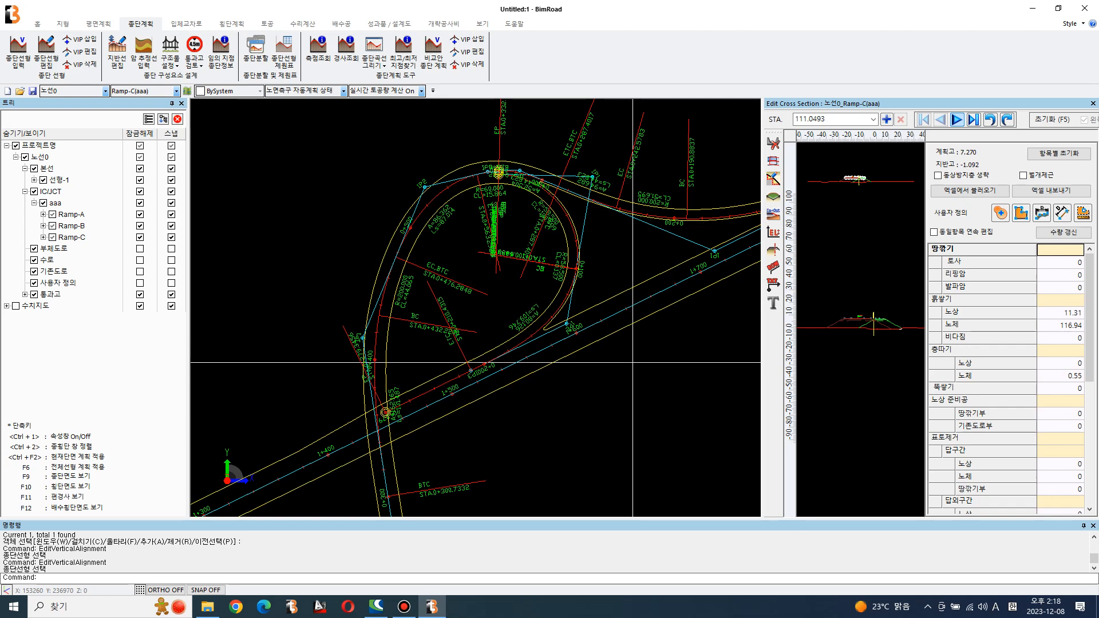
# Start exporting the horizontal alignment of 선형-1 and move the existing BHP files in TEST1207 into the old folder
pyautogui.click(98, 24)
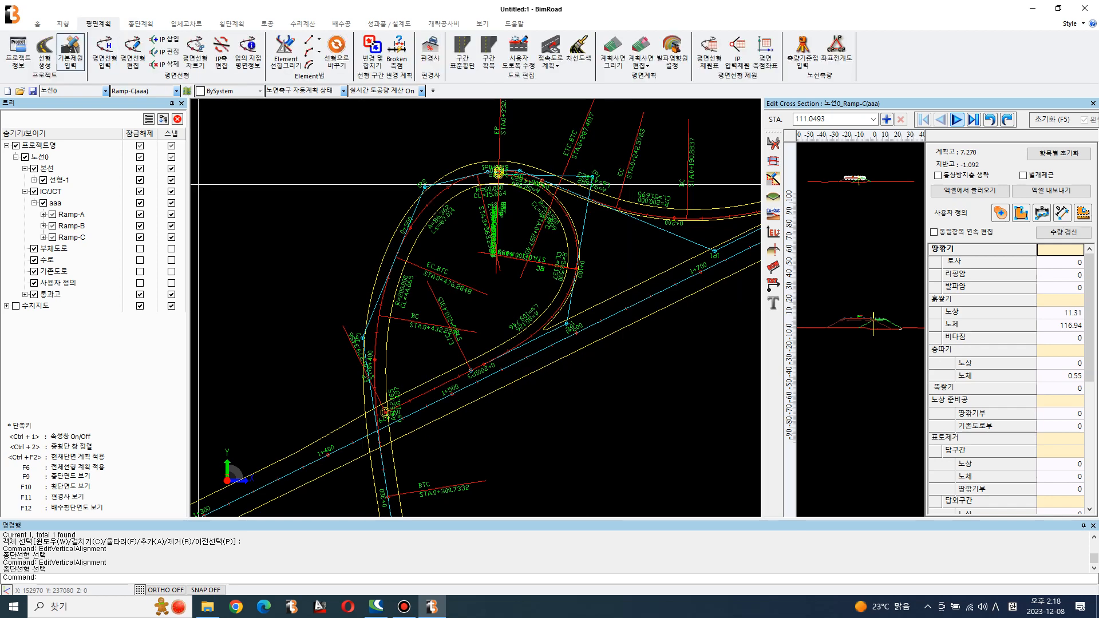
pyautogui.click(133, 54)
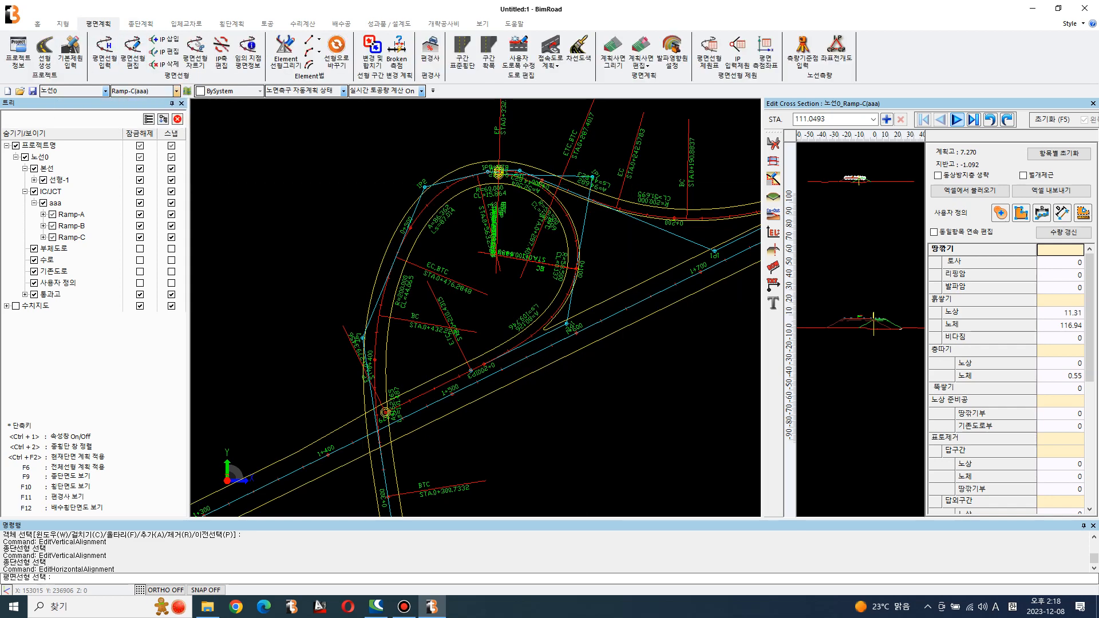
pyautogui.click(385, 412)
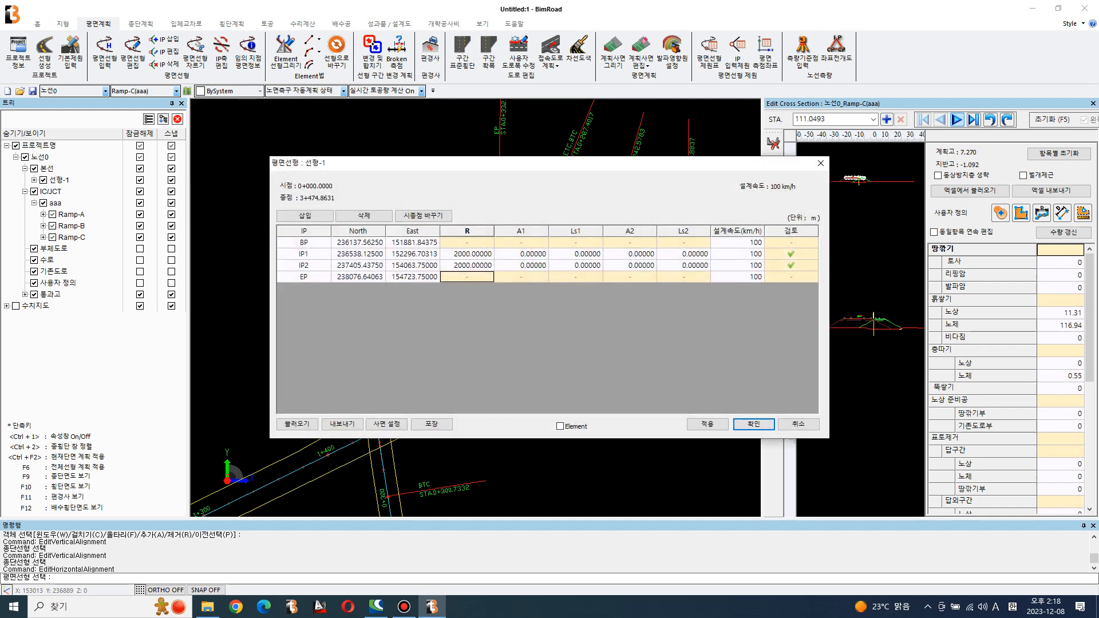
pyautogui.click(343, 424)
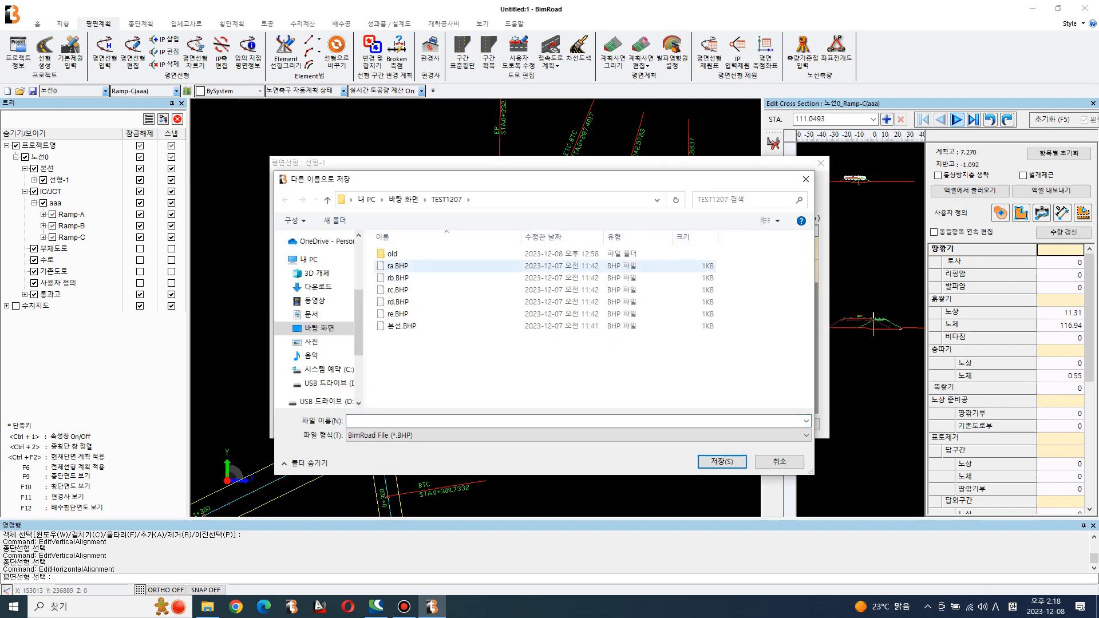
pyautogui.moveTo(395, 266); pyautogui.dragTo(393, 254)
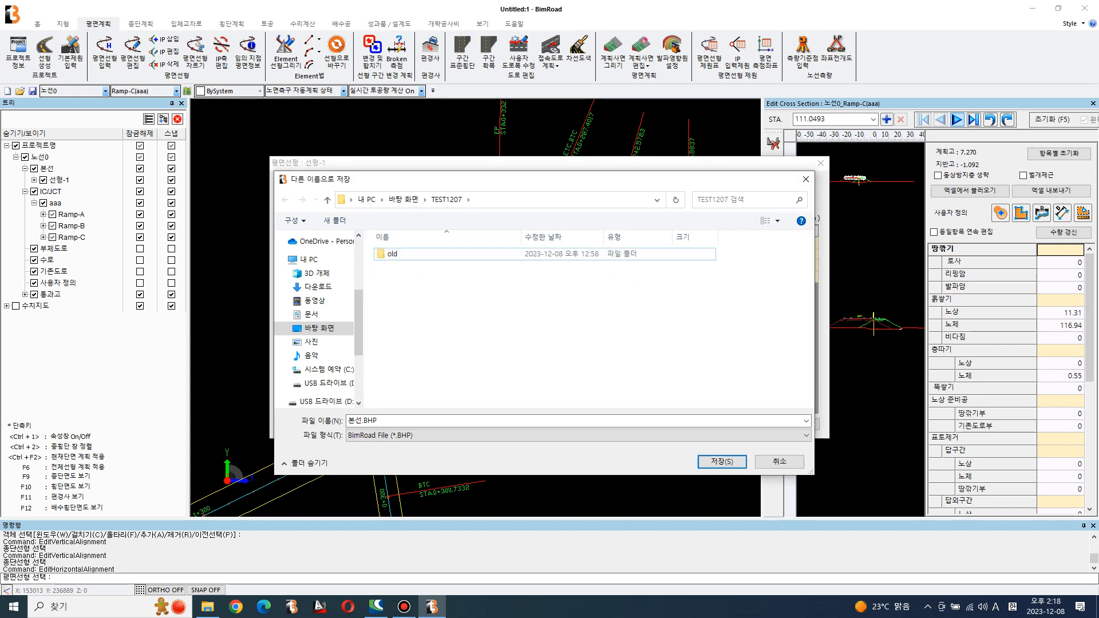
# Export the IP-based horizontal alignment data of 선형-1 to TEST1207 as rc.BHP
pyautogui.click(435, 421)
pyautogui.write('rc')
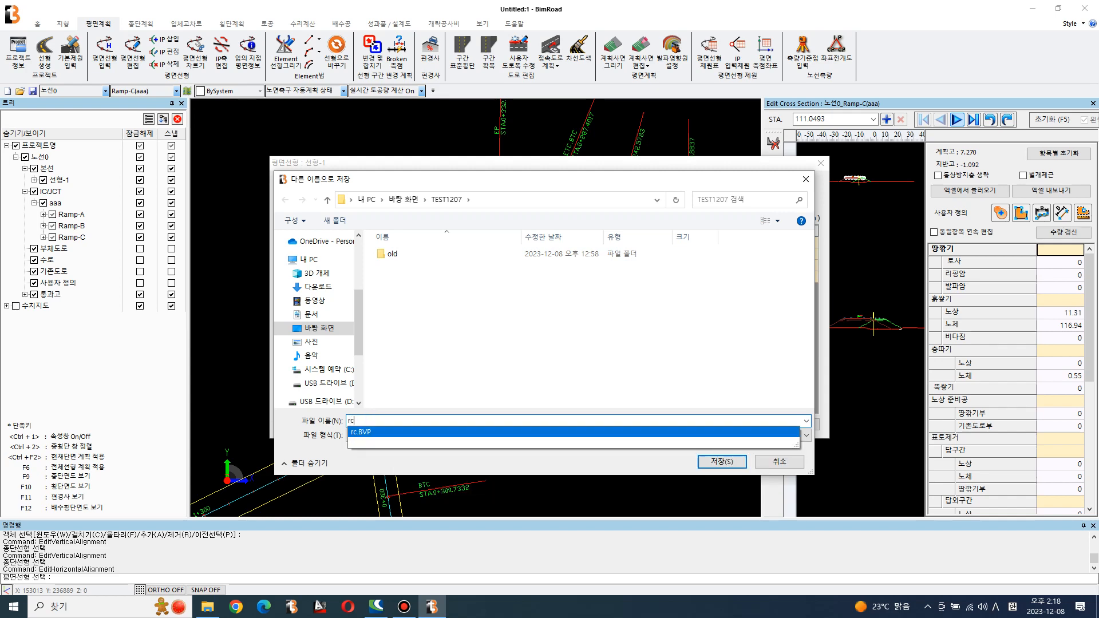
pyautogui.click(721, 461)
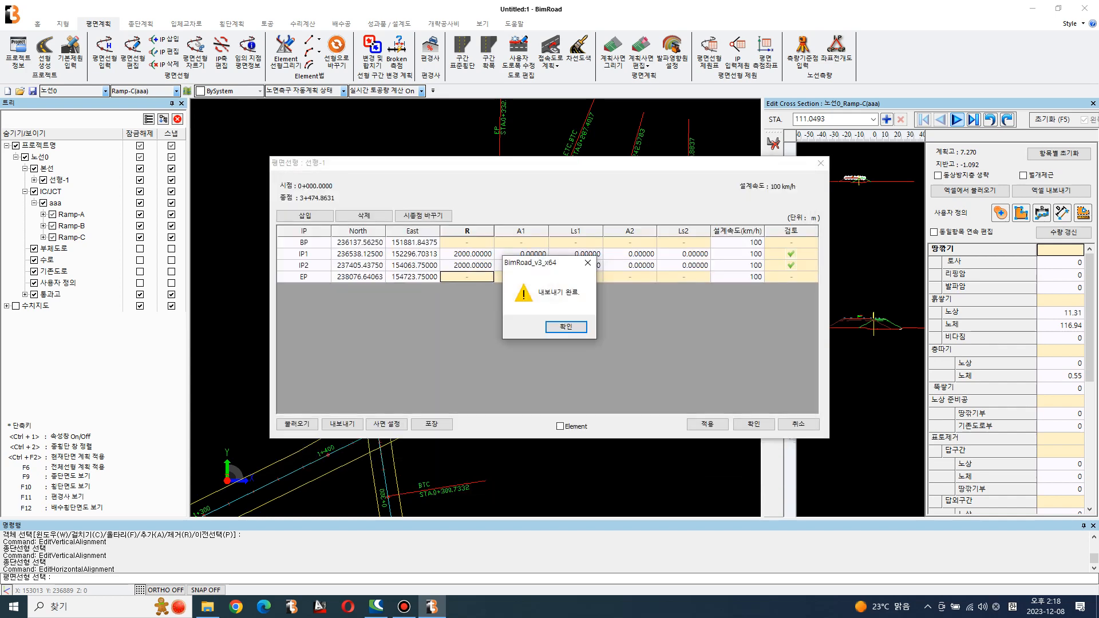
pyautogui.click(566, 326)
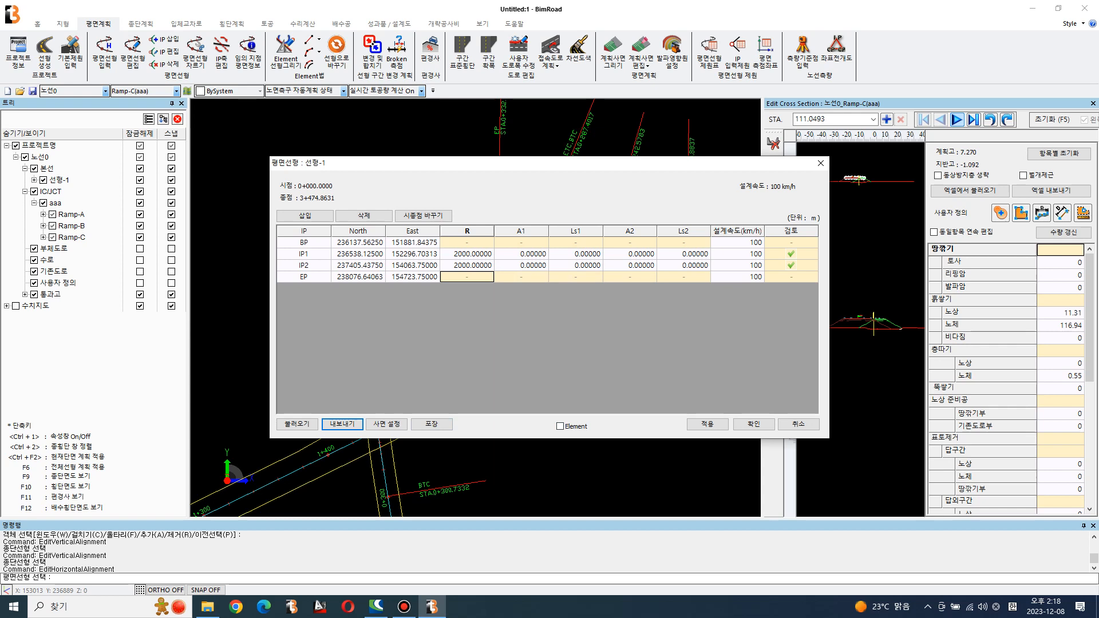
# Switch the 선형-1 horizontal alignment to Element mode, export it over rc.BHP and finish the alignment editing
pyautogui.click(560, 426)
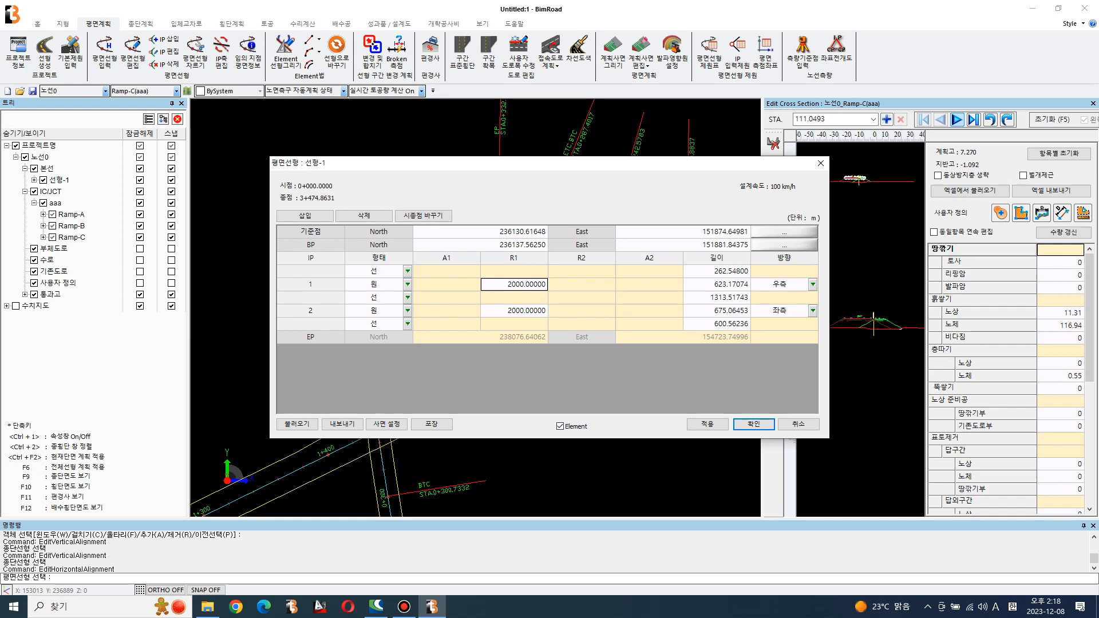
pyautogui.click(343, 424)
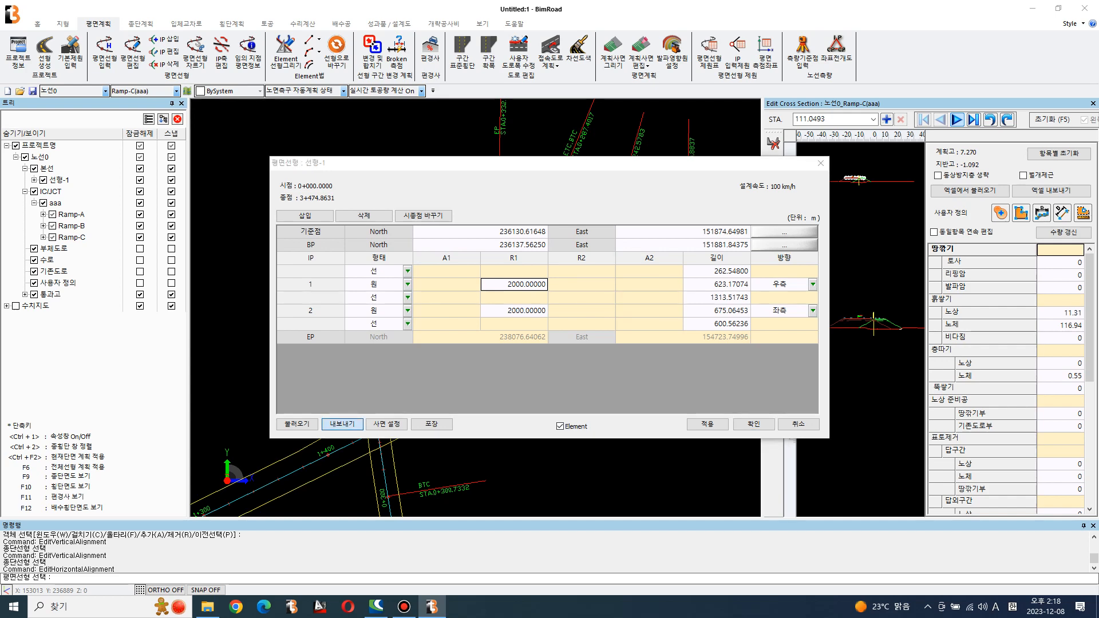
pyautogui.doubleClick(398, 266)
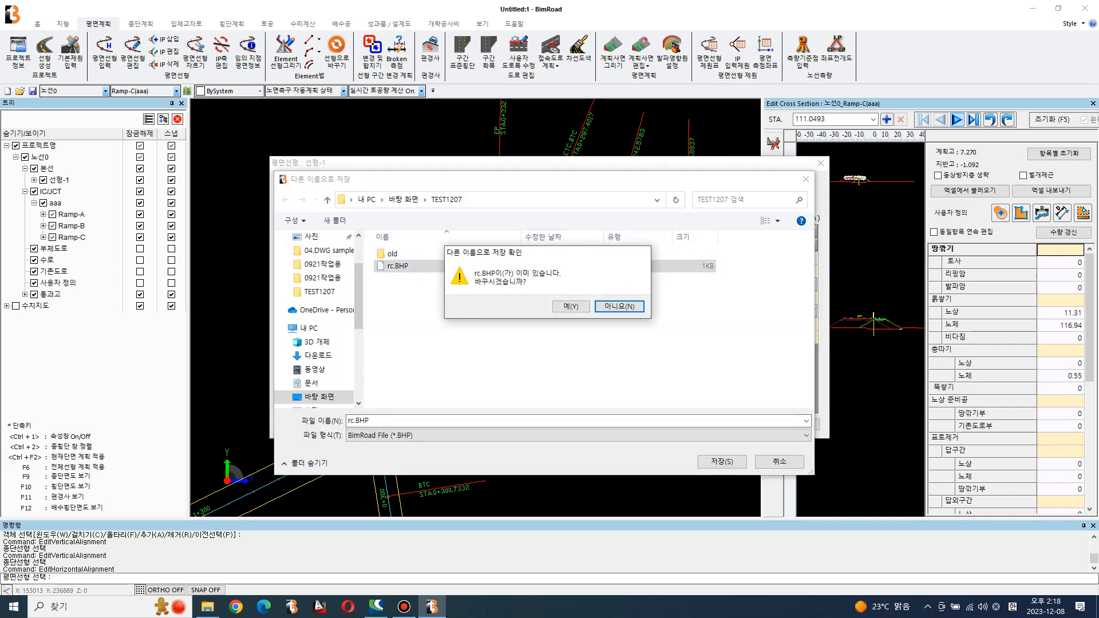
pyautogui.click(569, 306)
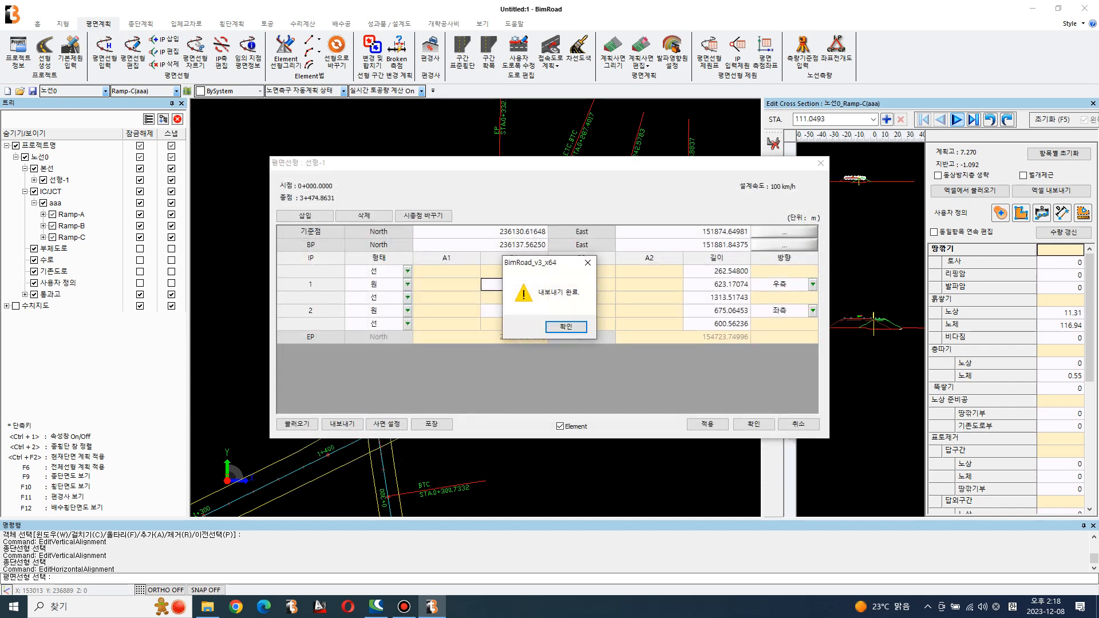
pyautogui.click(566, 327)
pyautogui.click(753, 424)
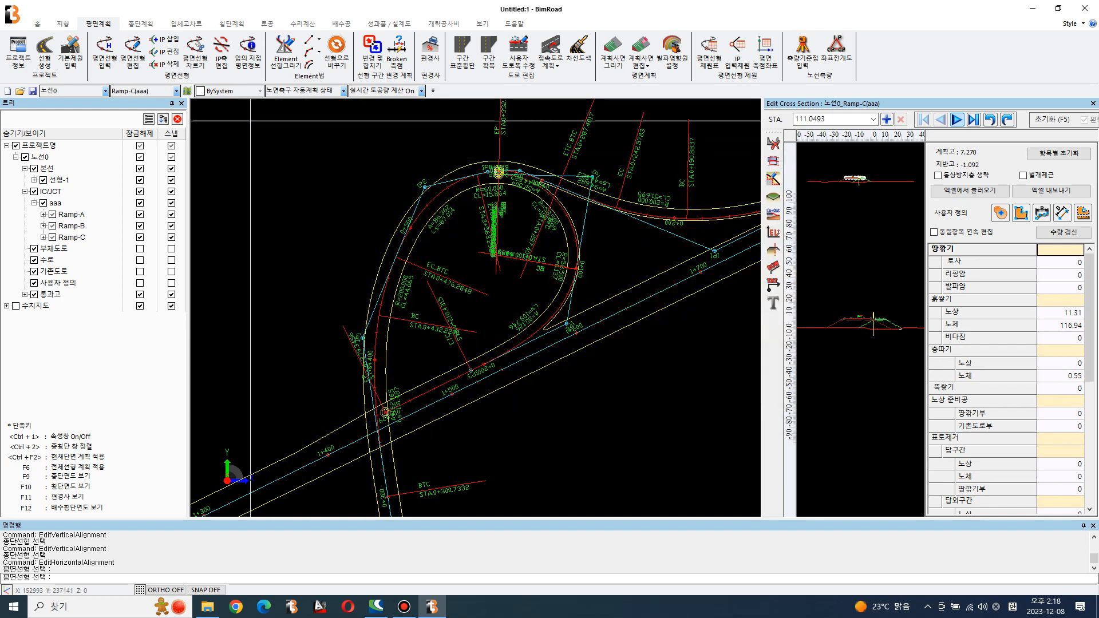
pyautogui.press('Escape')
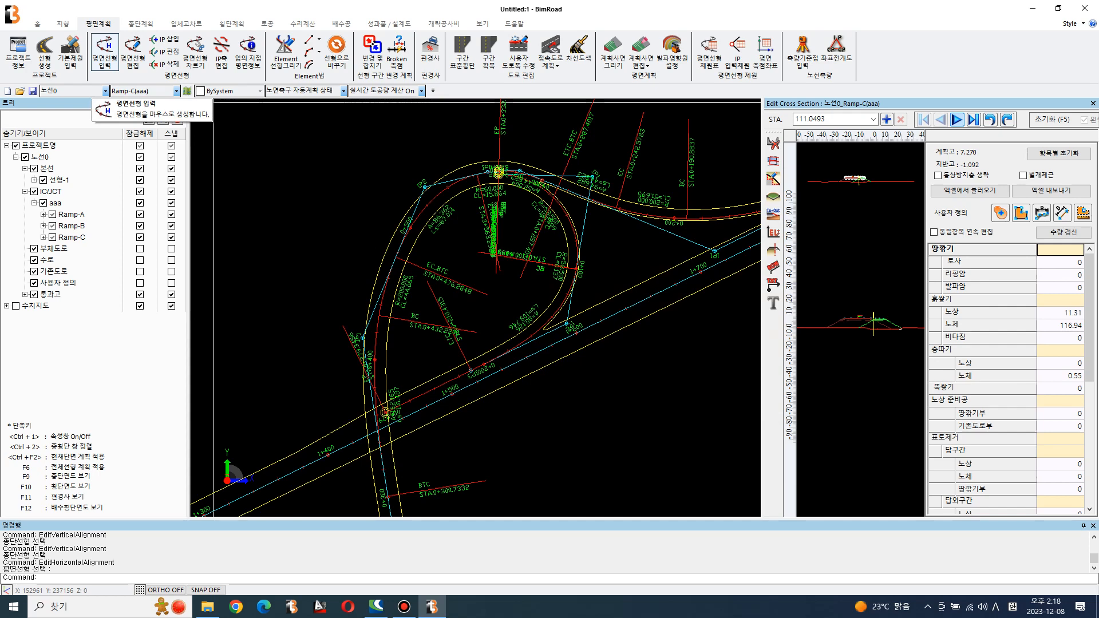
# Reopen the 선형-1 horizontal alignment, turn Element mode off and export it as 111.BHP
pyautogui.click(132, 54)
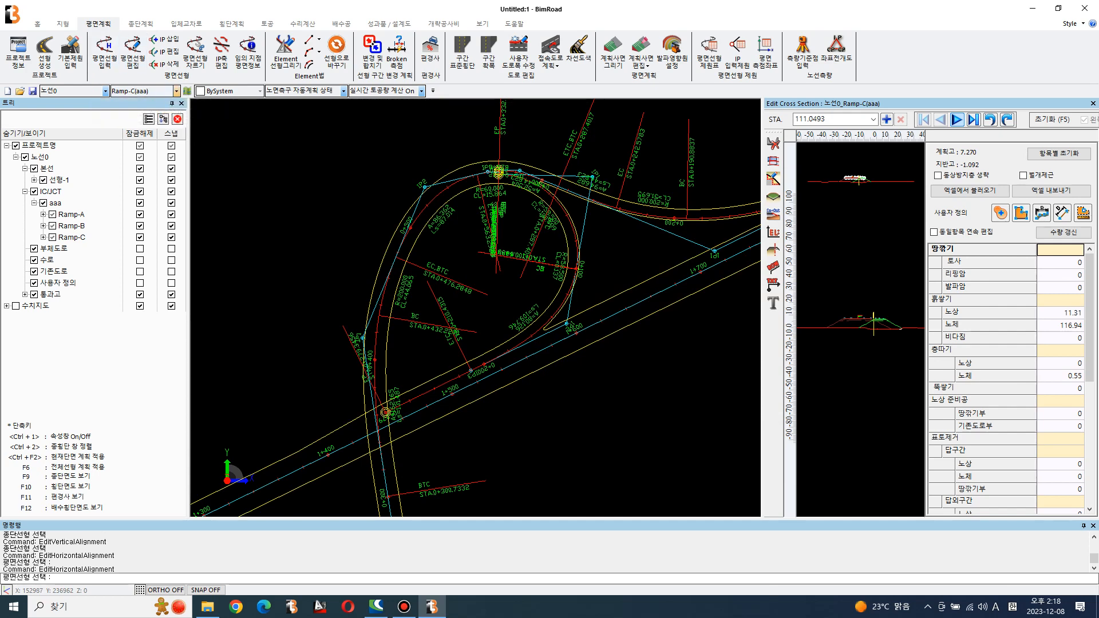
pyautogui.click(386, 412)
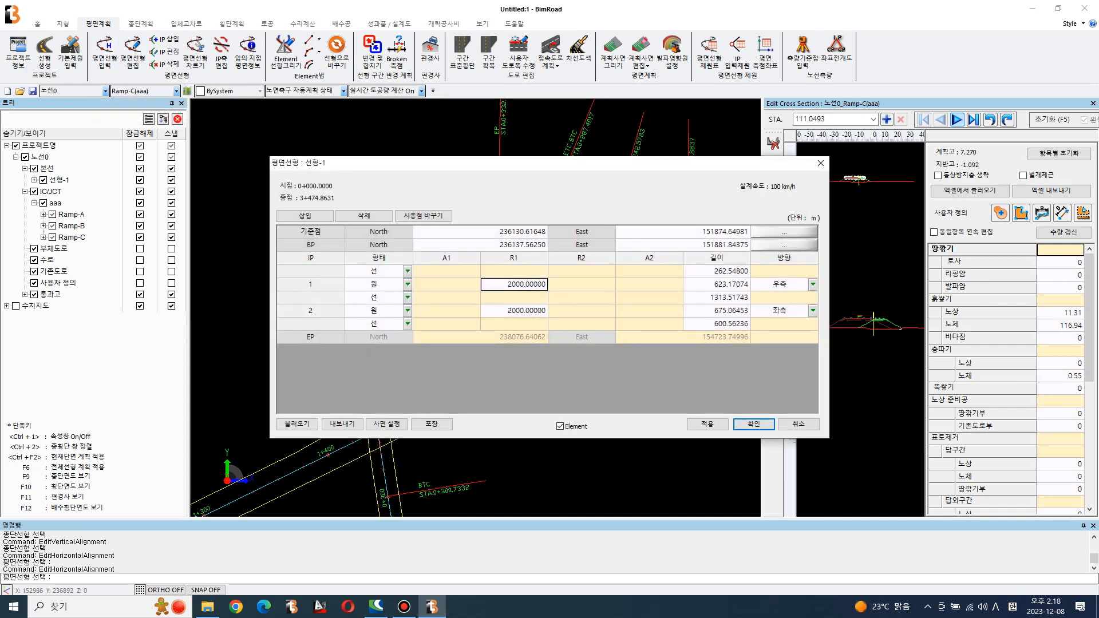
pyautogui.click(561, 426)
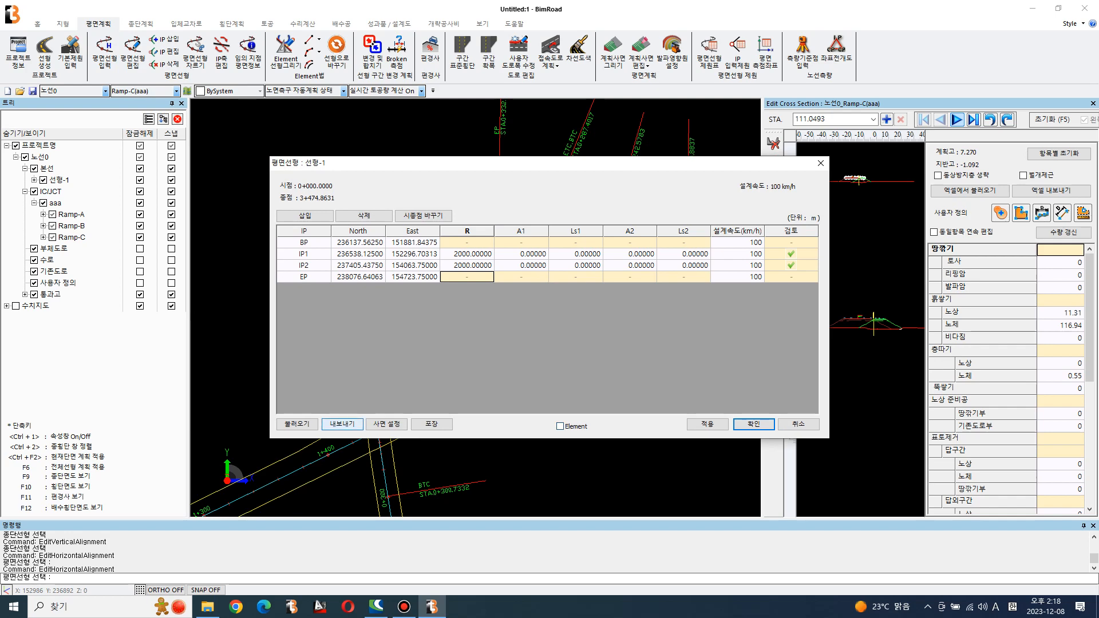
pyautogui.click(342, 424)
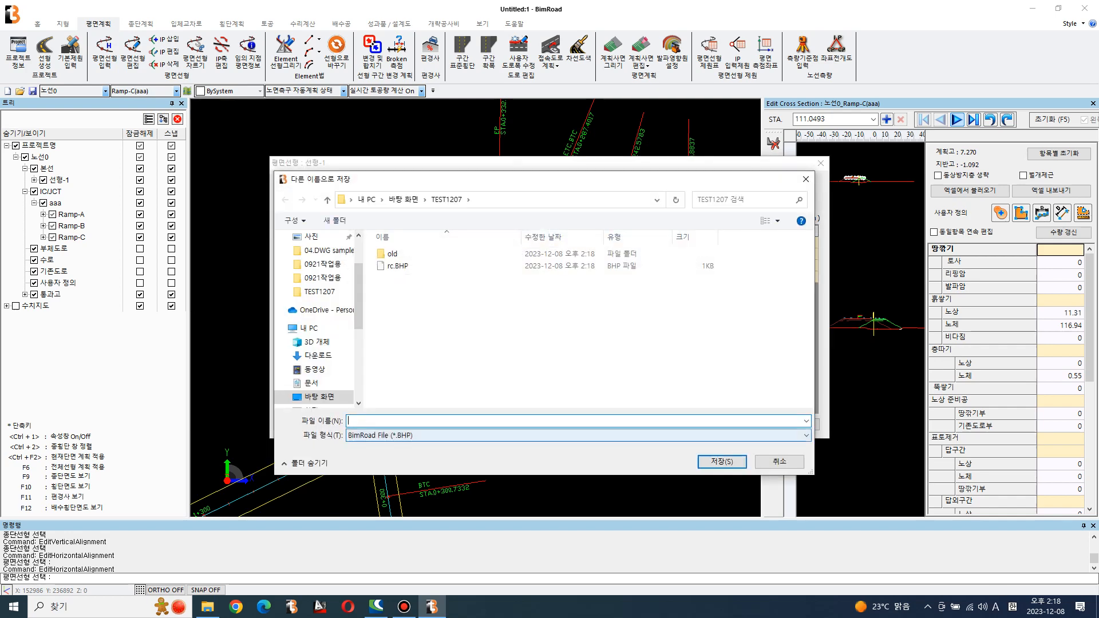
pyautogui.write('111')
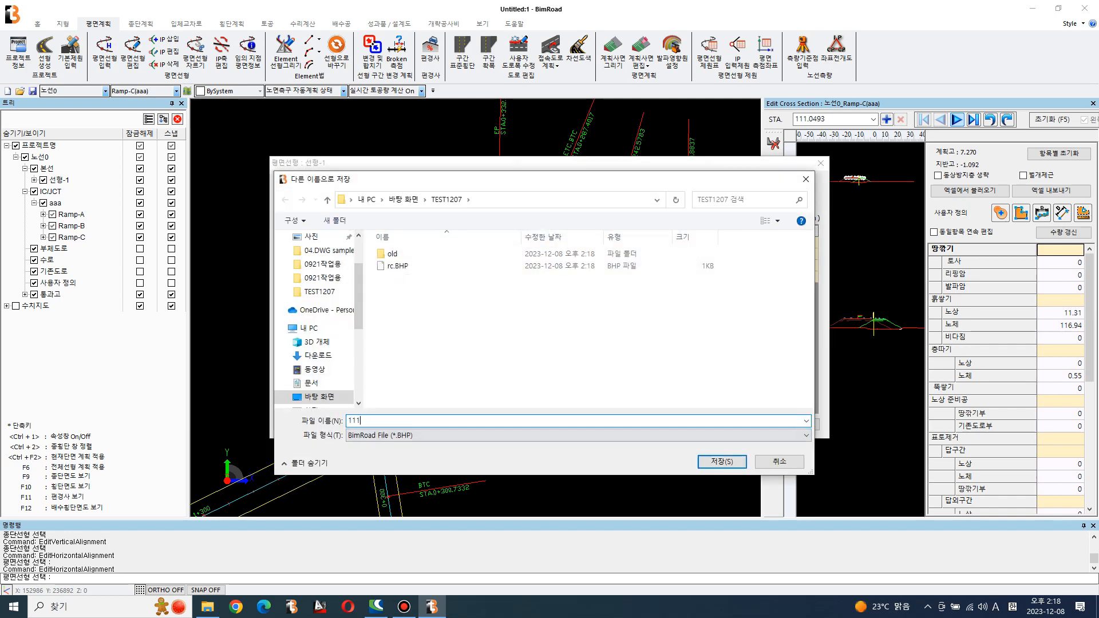
pyautogui.press('Return')
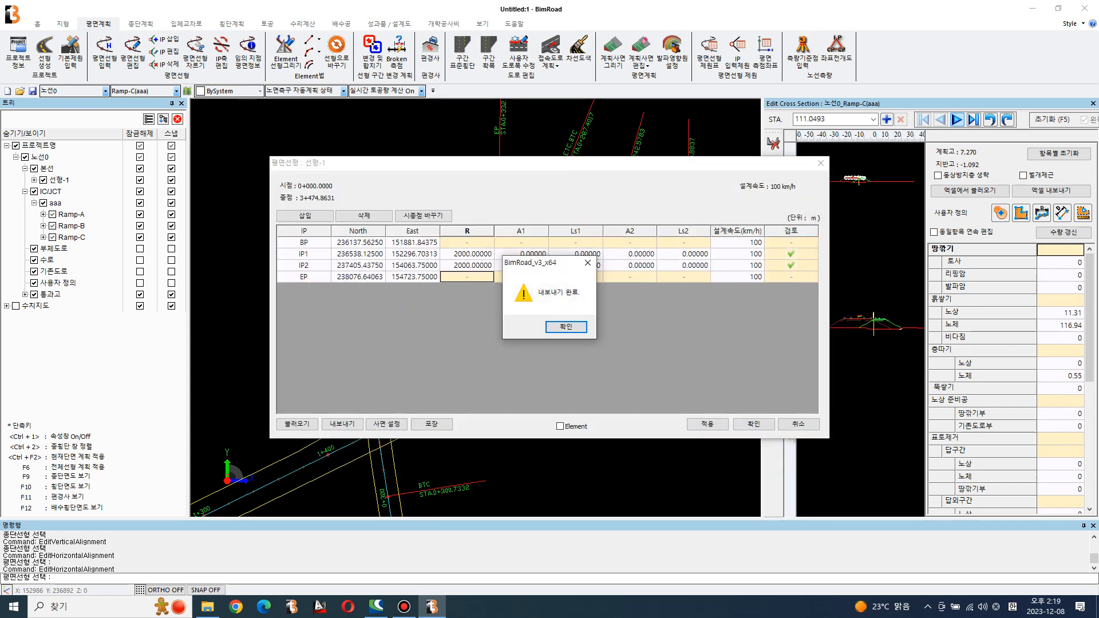
pyautogui.click(566, 327)
pyautogui.click(753, 425)
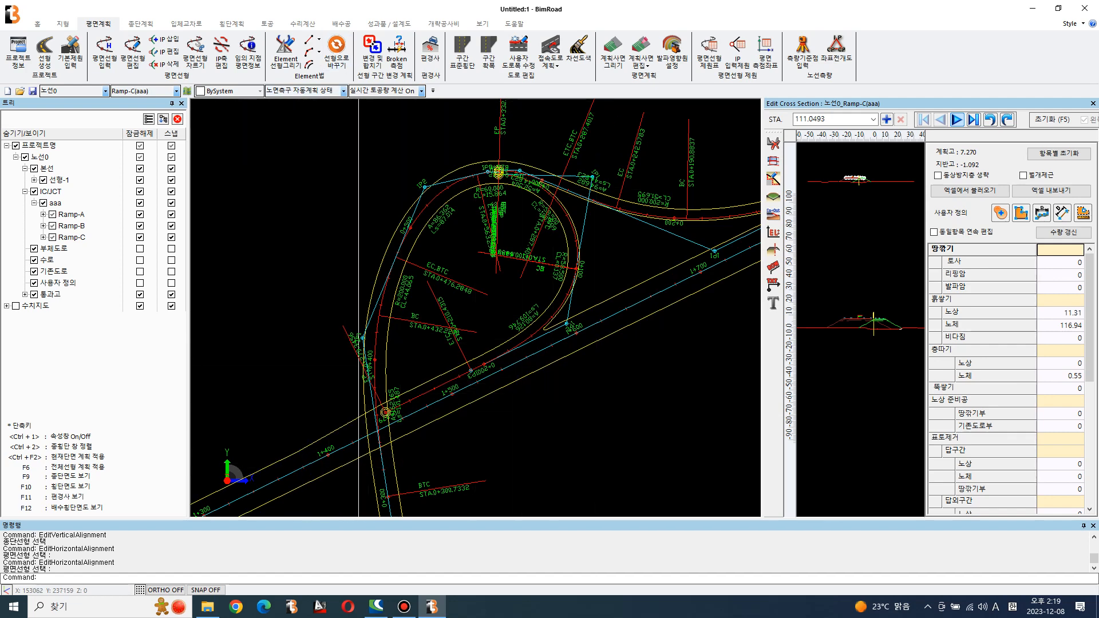
# Export the Ramp-A horizontal alignment in Element mode to TEST1207 as ra.BHP and finish editing the ramp
pyautogui.click(186, 23)
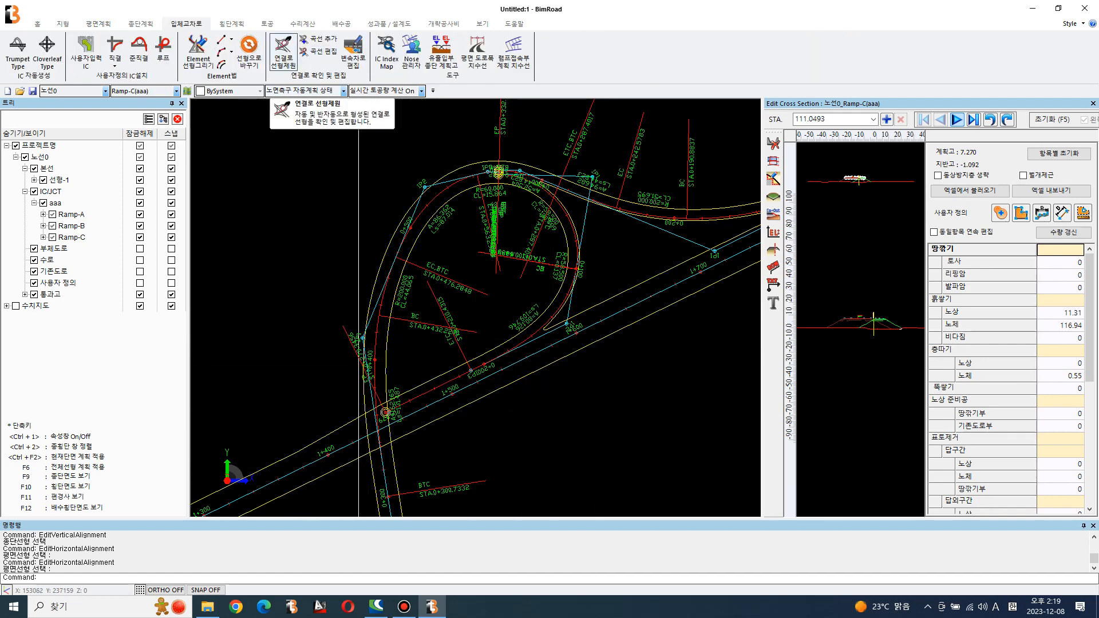
pyautogui.click(283, 53)
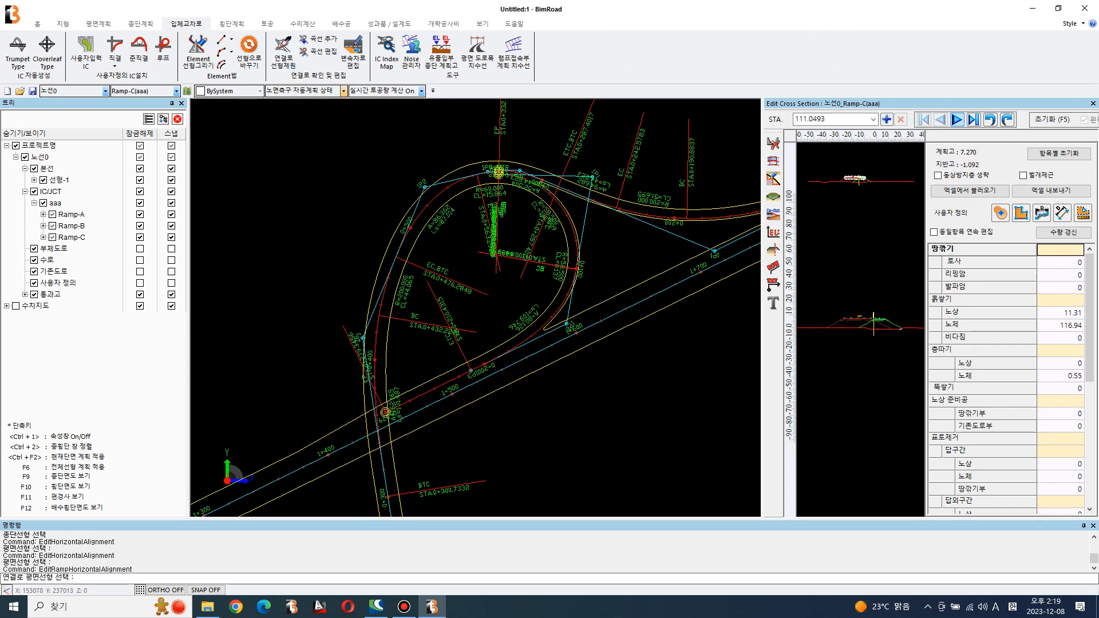
pyautogui.click(369, 318)
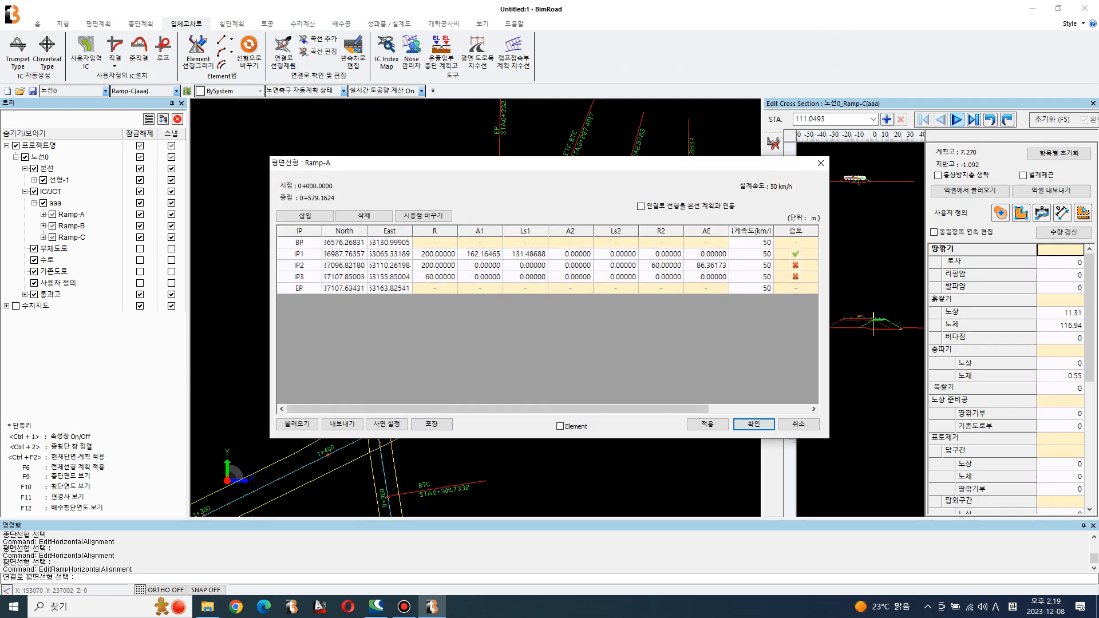
pyautogui.click(560, 427)
pyautogui.click(342, 424)
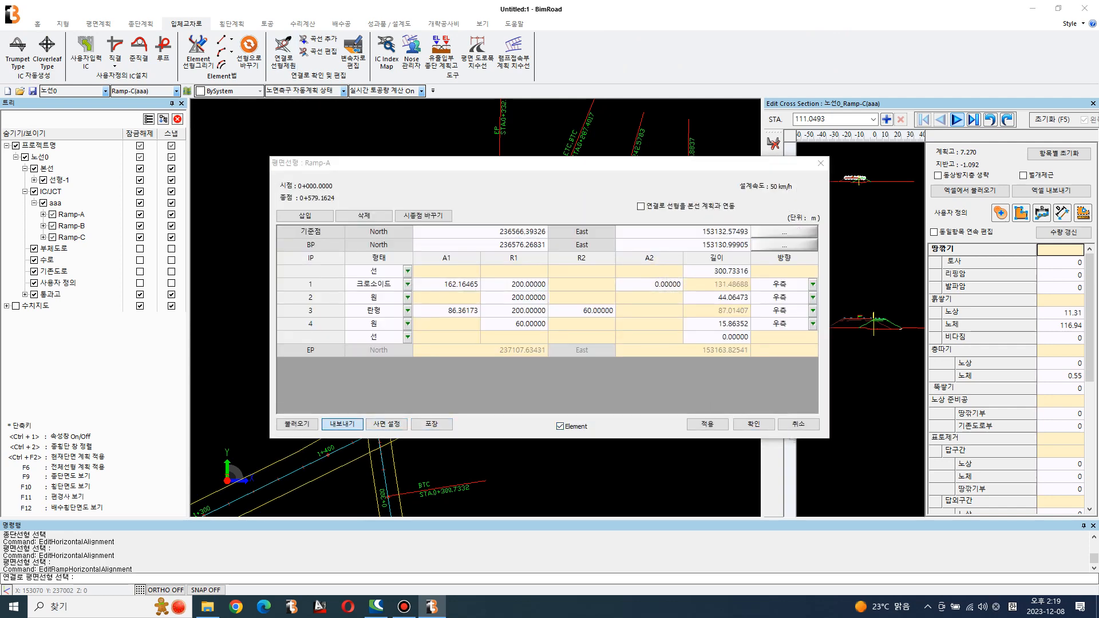
pyautogui.write('ra')
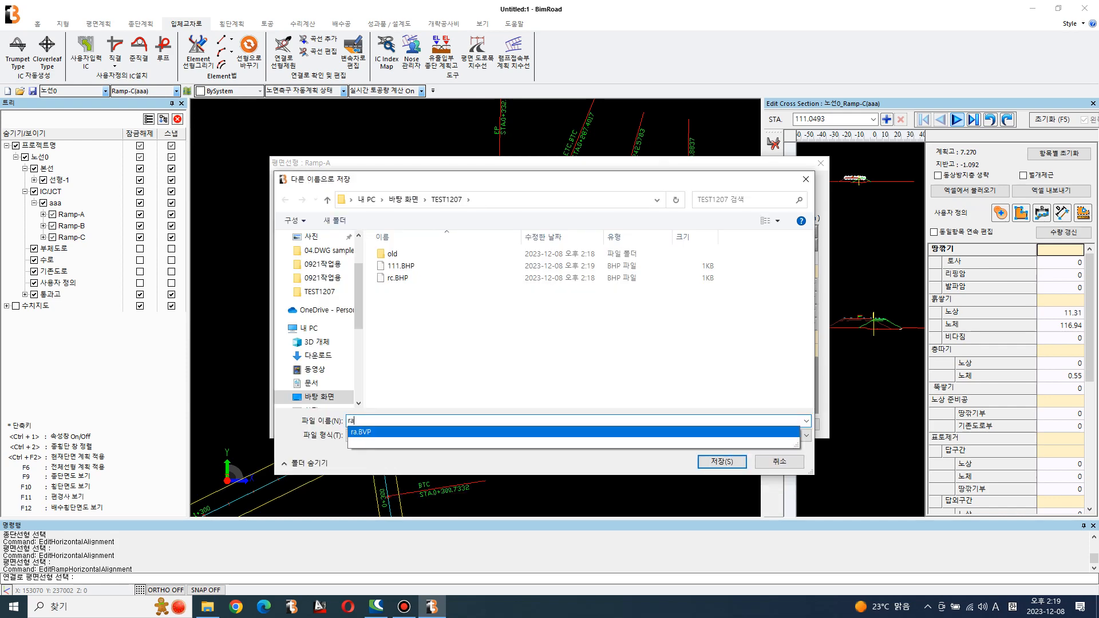
pyautogui.press('Return')
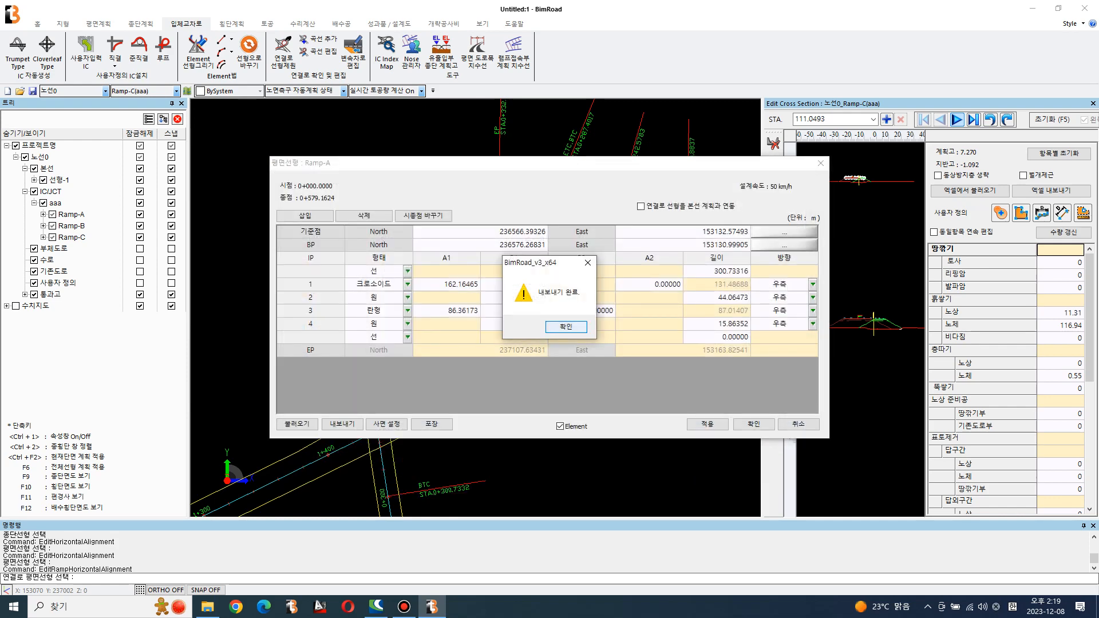
pyautogui.press('Return')
pyautogui.click(753, 424)
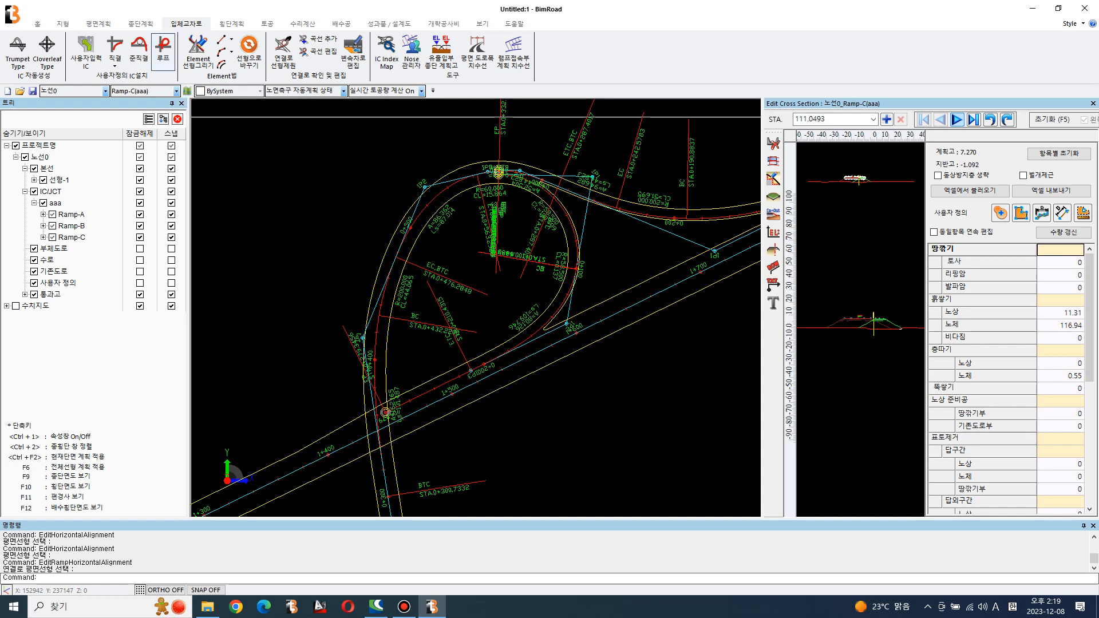
# Export the Ramp-B horizontal alignment in Element mode to TEST1207 as rb.BHP and finish editing the ramp
pyautogui.click(283, 51)
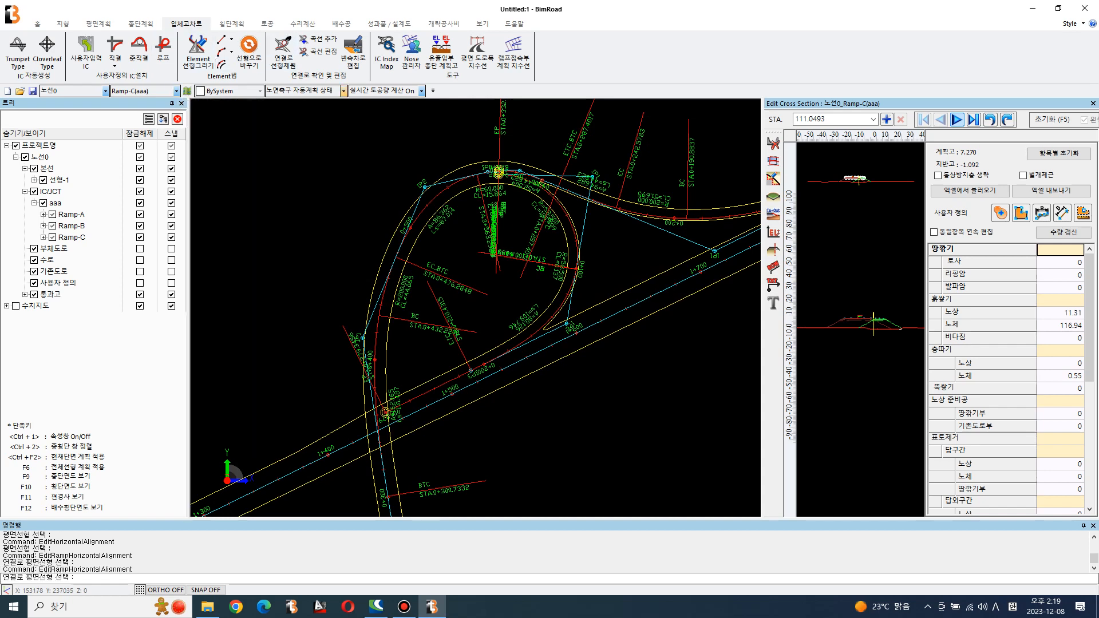
pyautogui.click(569, 243)
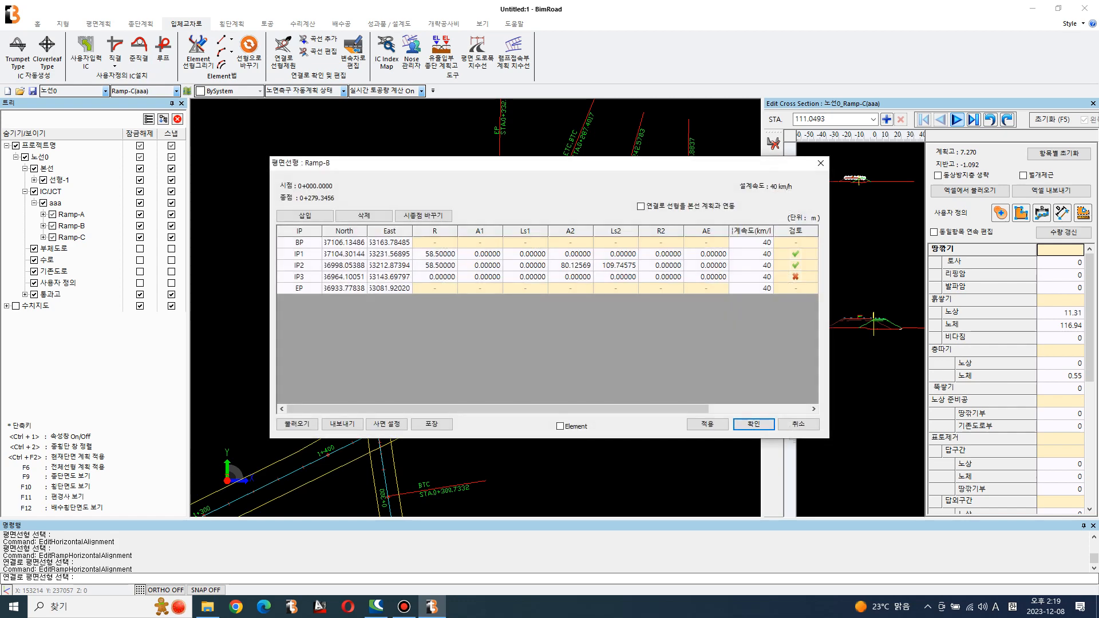
pyautogui.click(561, 426)
pyautogui.click(342, 424)
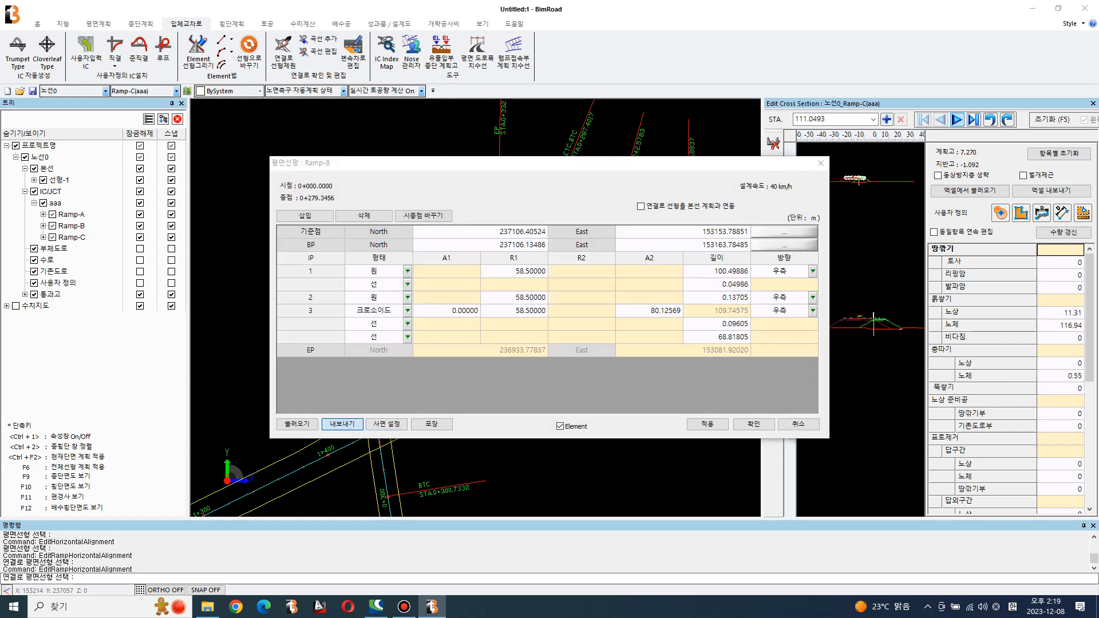
pyautogui.write('rb')
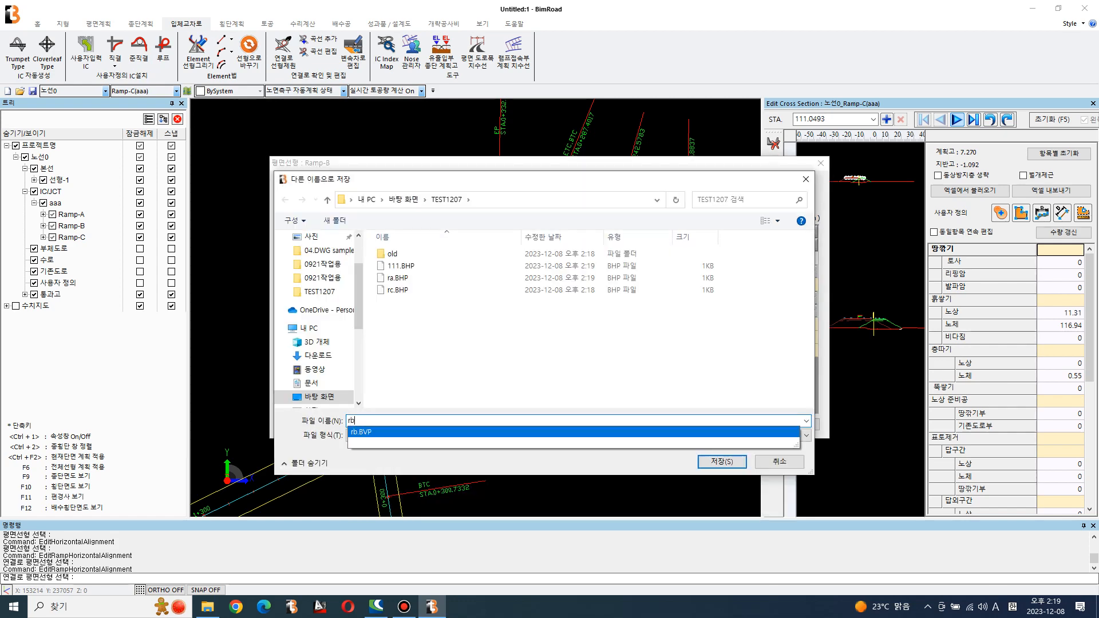
pyautogui.click(722, 462)
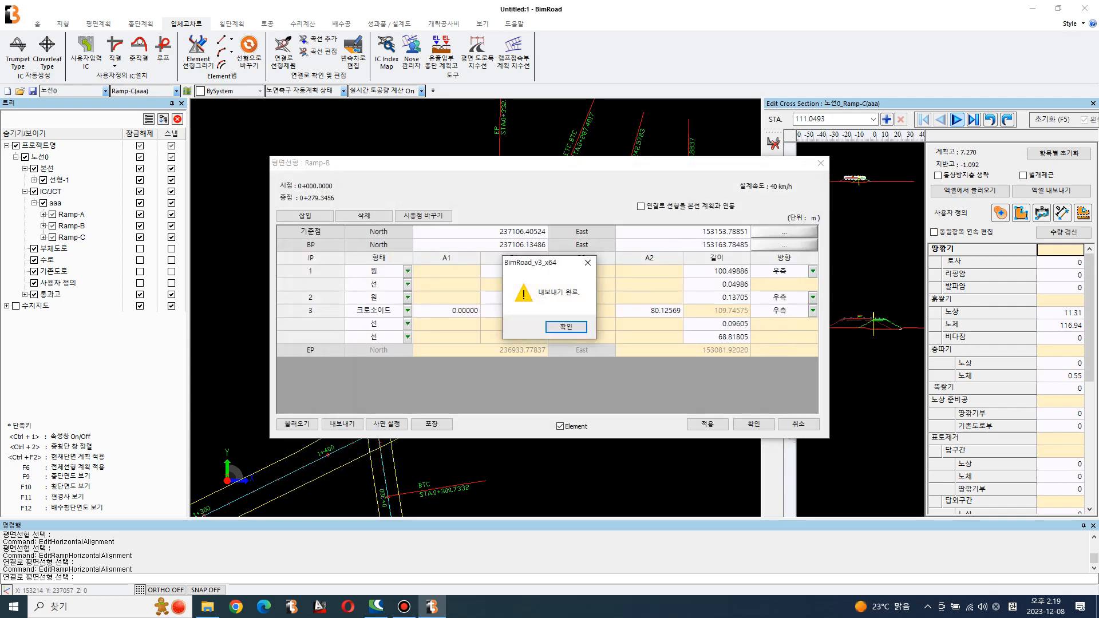
pyautogui.click(566, 326)
pyautogui.click(752, 424)
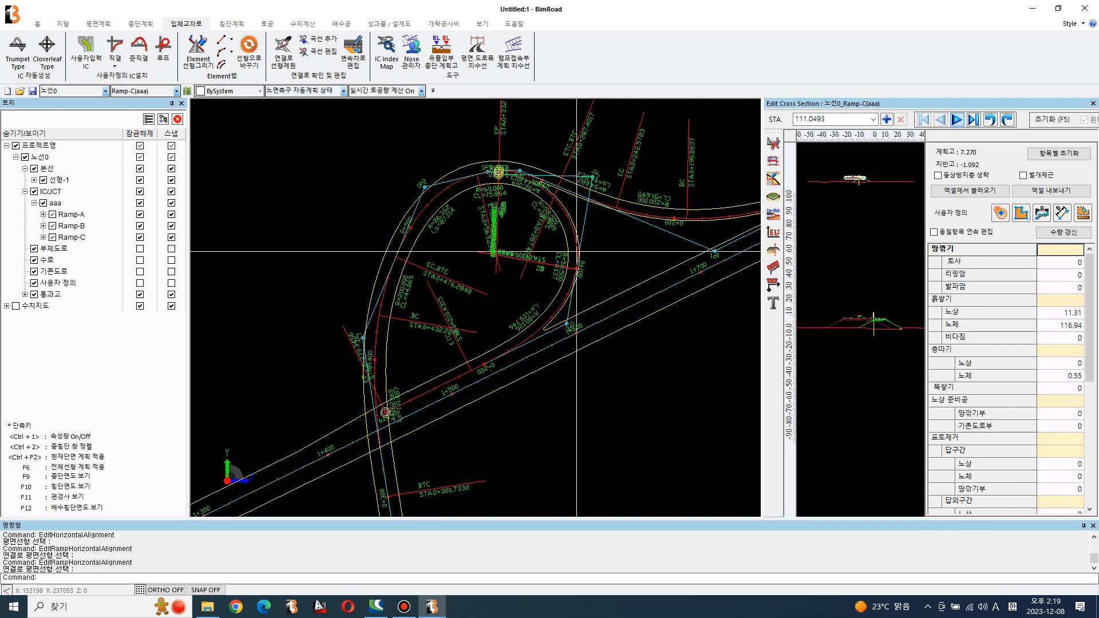
# Export the Ramp-C horizontal alignment in Element mode, overwriting rc.BHP in TEST1207, and finish editing the ramp
pyautogui.click(697, 208)
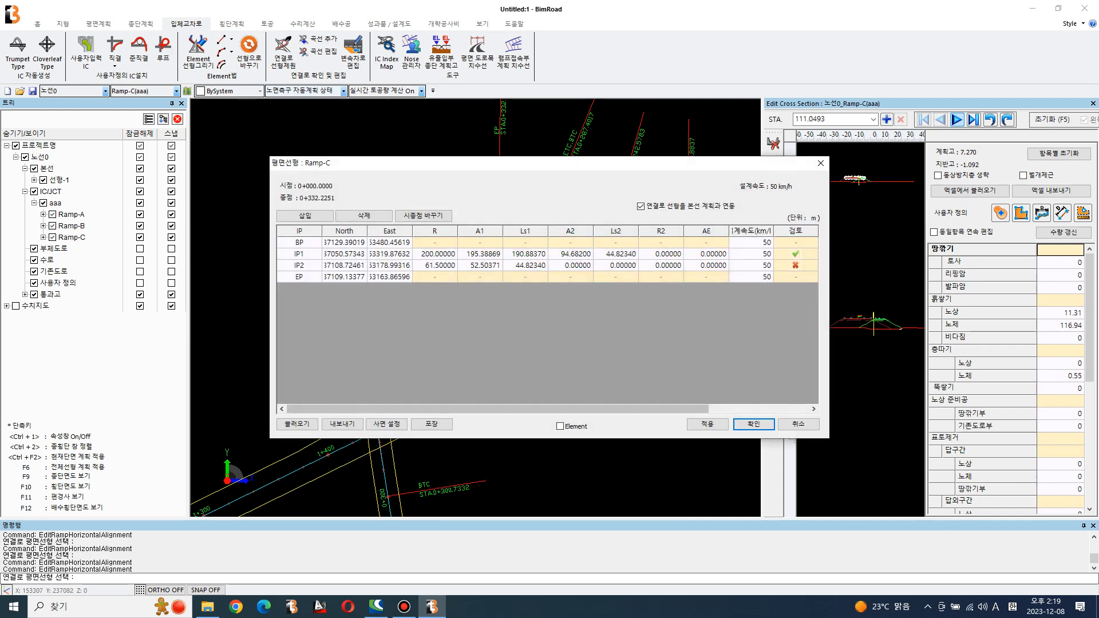
pyautogui.click(561, 426)
pyautogui.click(342, 424)
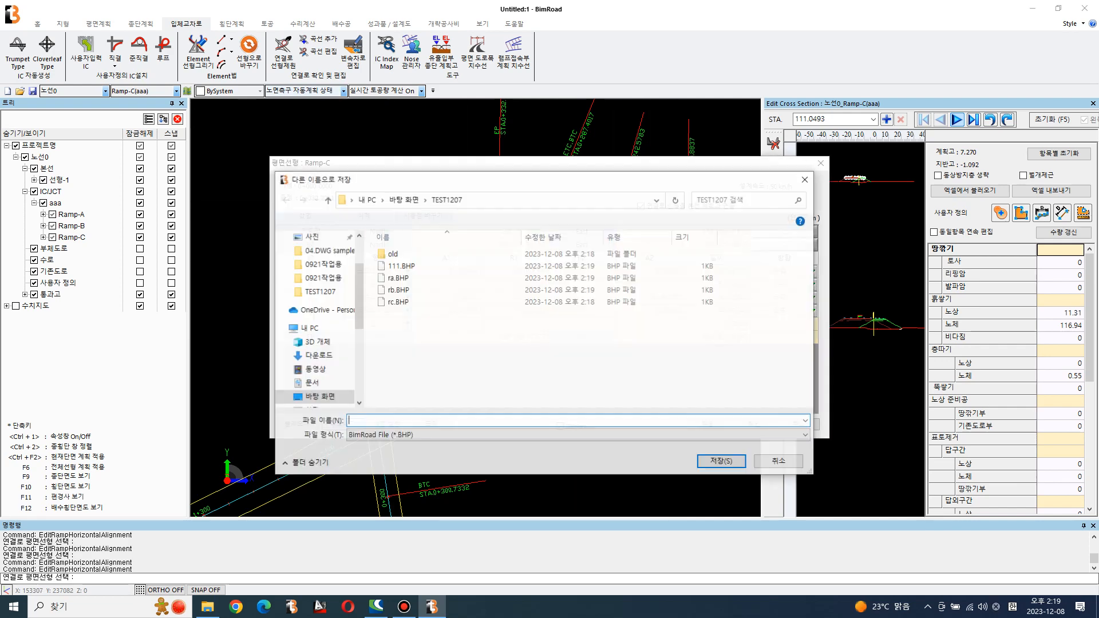
pyautogui.doubleClick(398, 302)
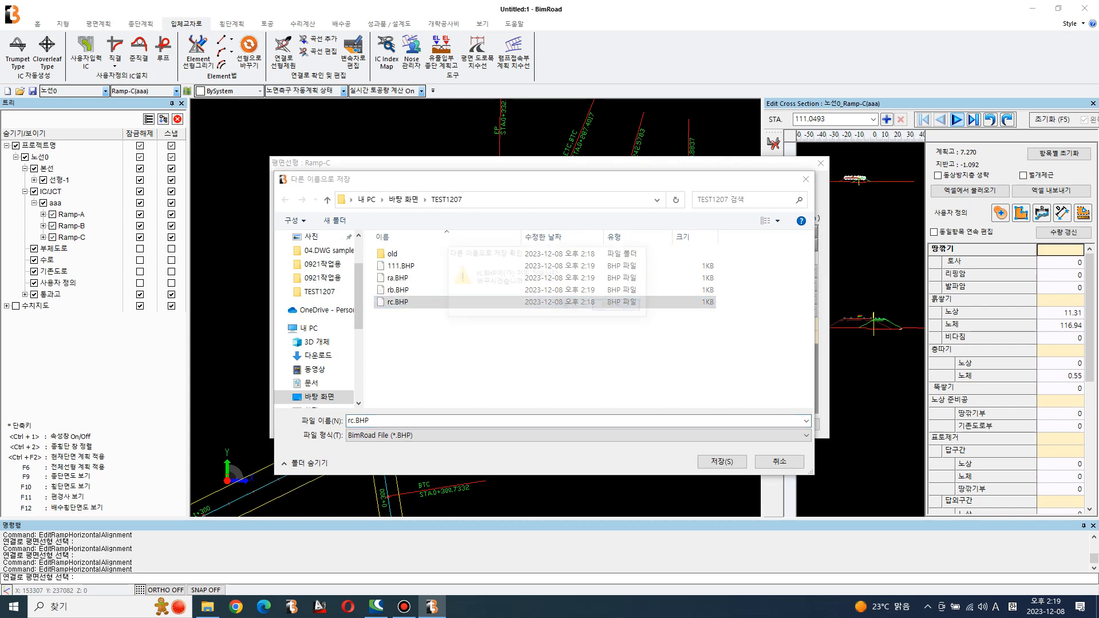
pyautogui.click(571, 307)
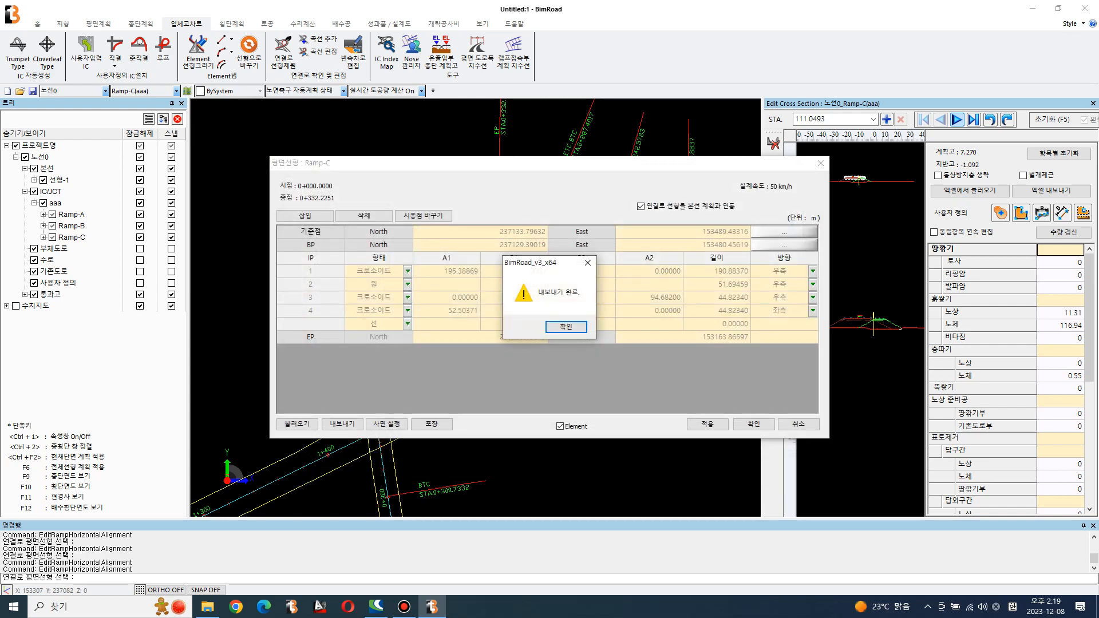
pyautogui.press('Return')
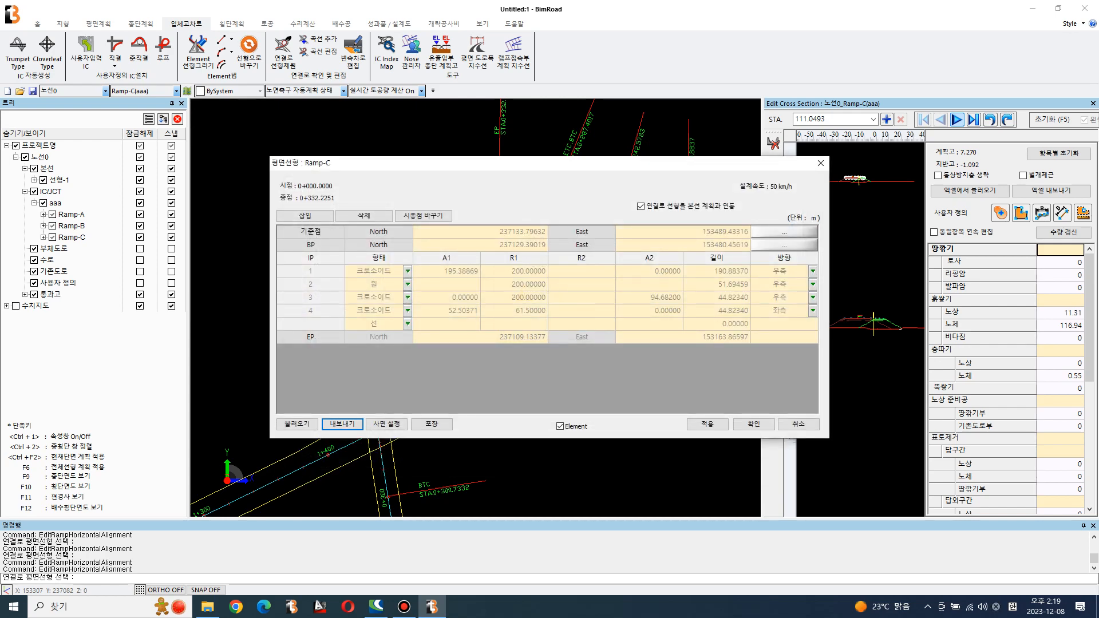
pyautogui.click(754, 424)
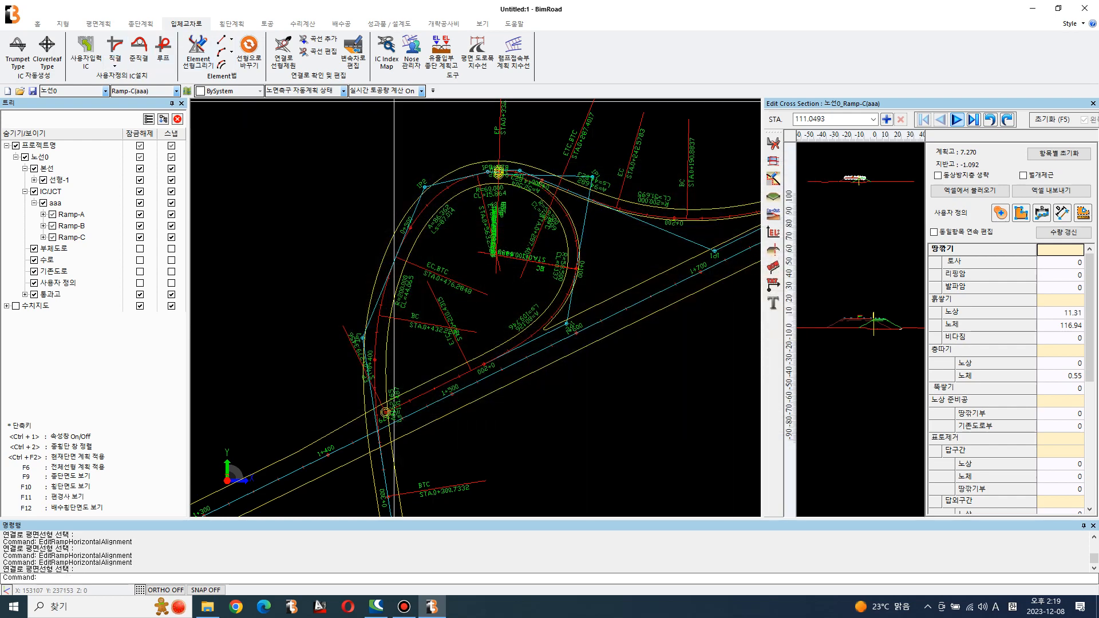
# Make 선형-1 the current alignment and export its vertical alignment over 본선.BVP in TEST1207
pyautogui.click(141, 24)
pyautogui.click(176, 91)
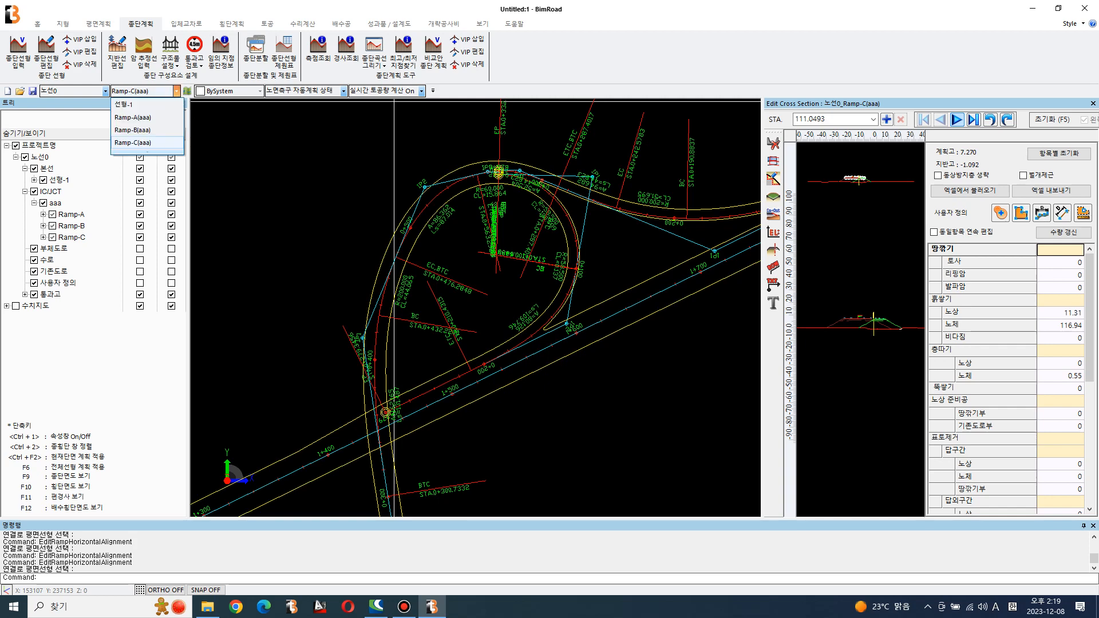
pyautogui.click(143, 106)
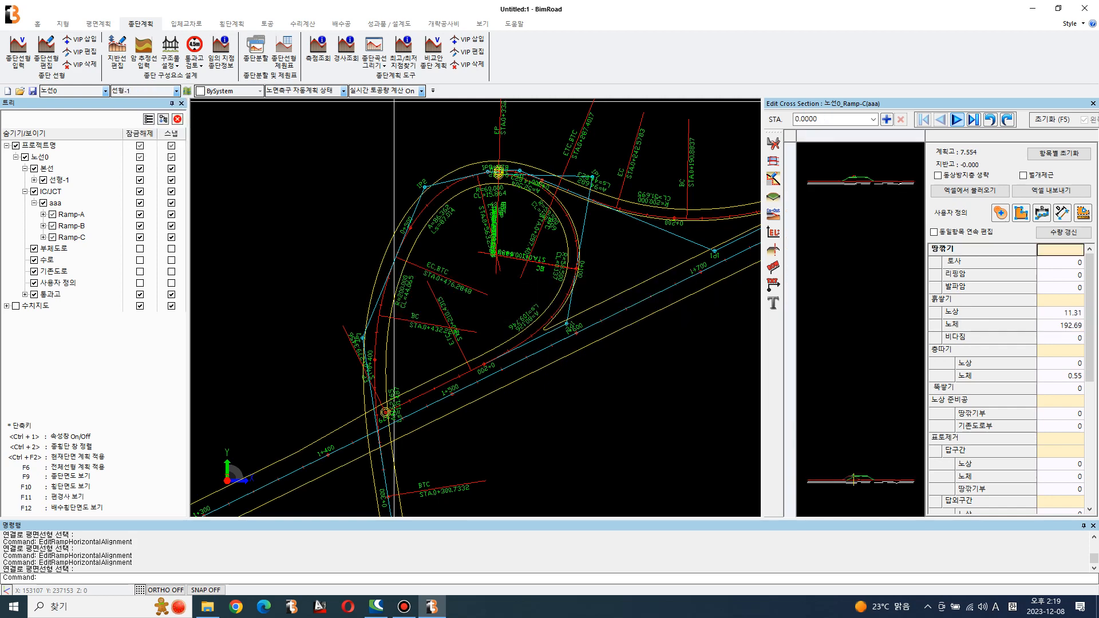
pyautogui.click(46, 50)
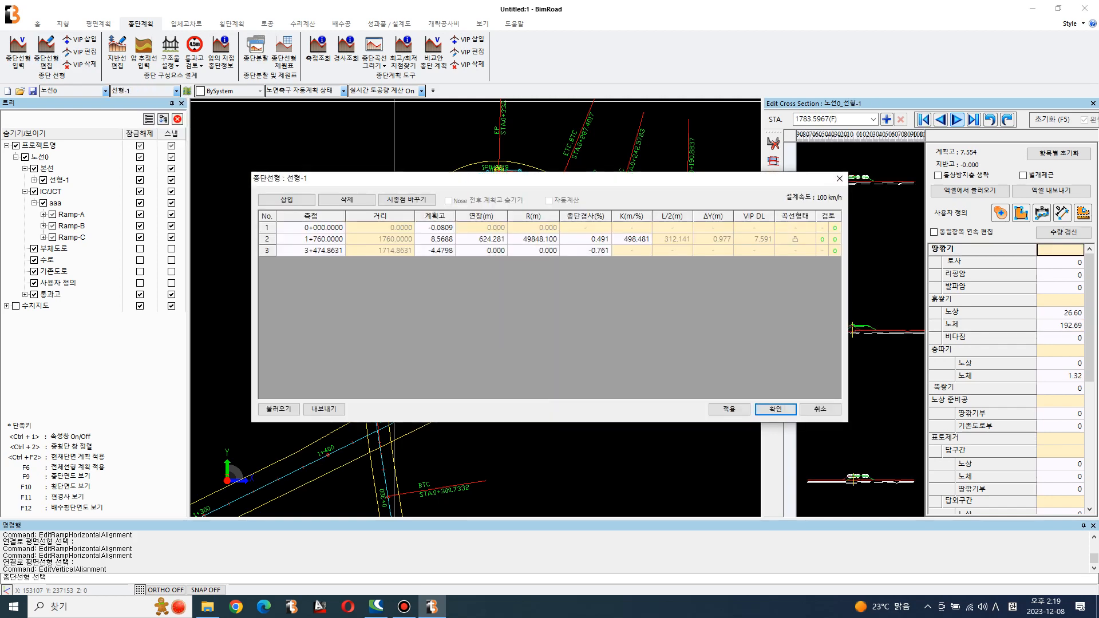
pyautogui.click(324, 409)
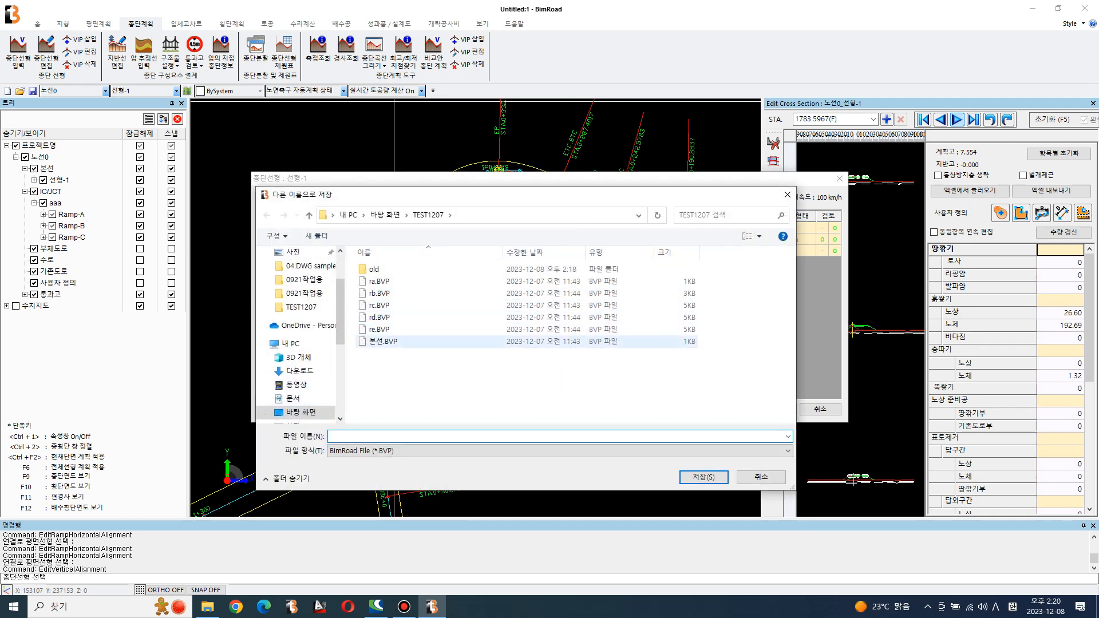
pyautogui.doubleClick(383, 341)
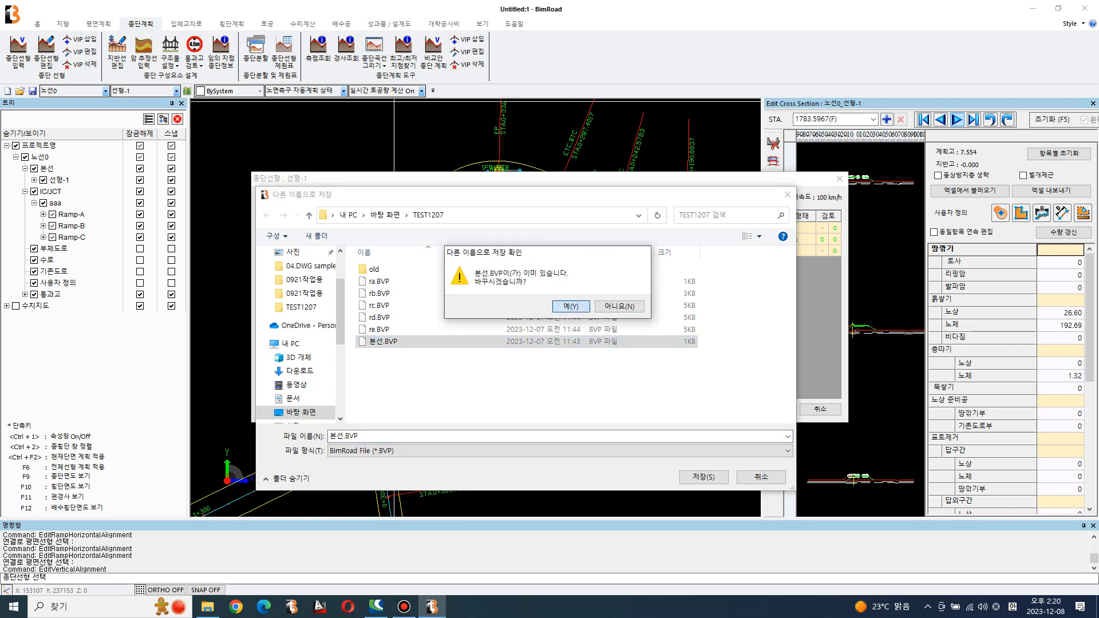
pyautogui.click(571, 307)
pyautogui.press('Return')
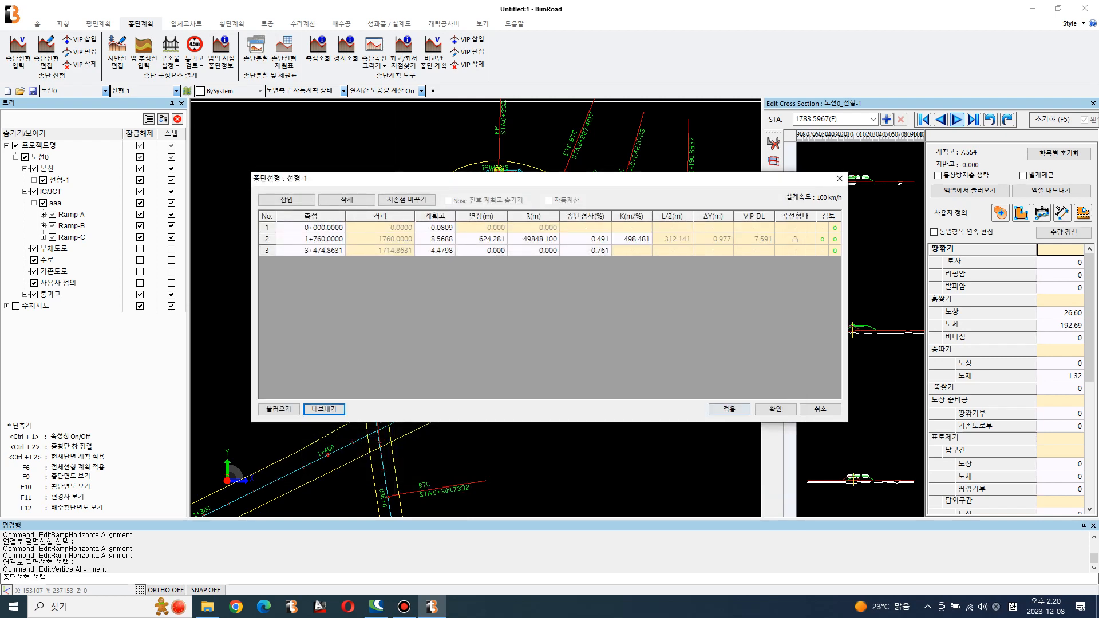
pyautogui.click(776, 409)
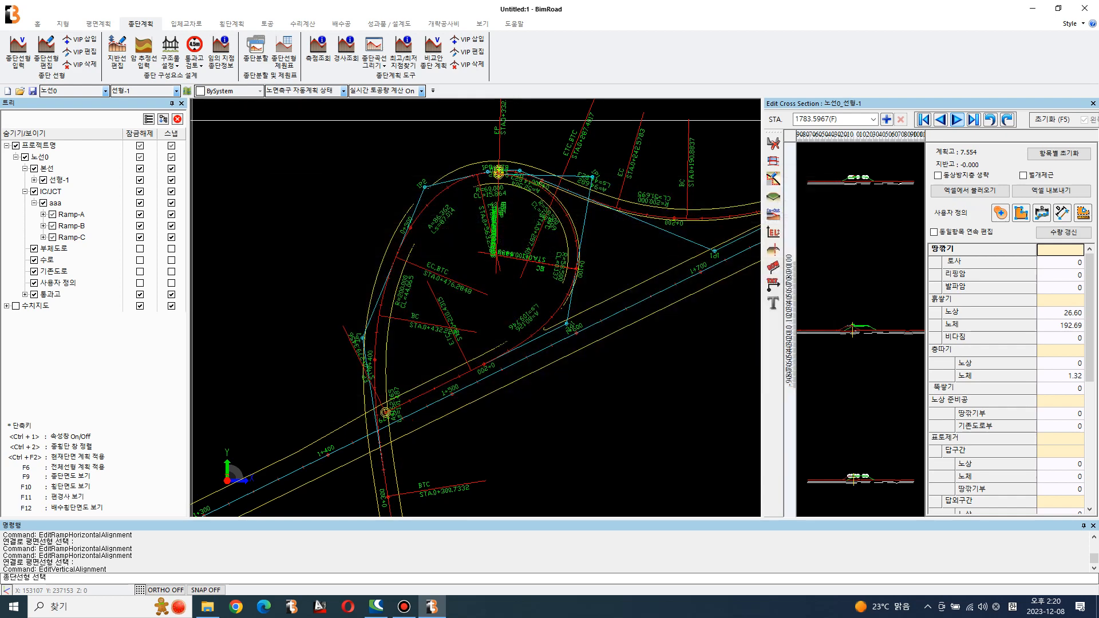
# Switch the current alignment to Ramp-A and export its vertical alignment over ra.BVP in TEST1207
pyautogui.click(176, 90)
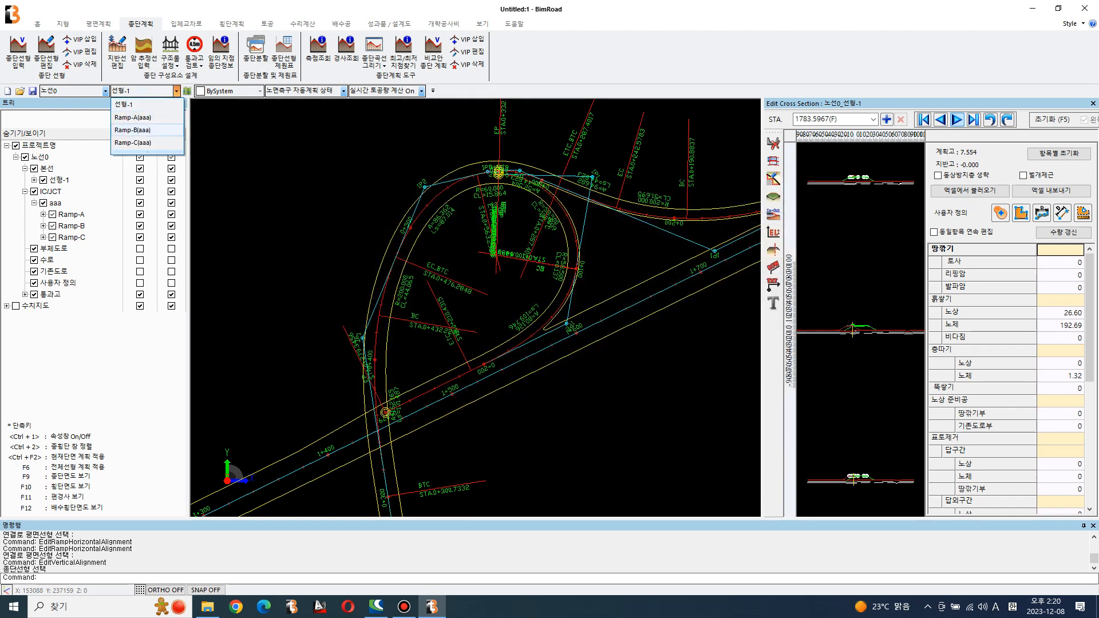
pyautogui.click(133, 117)
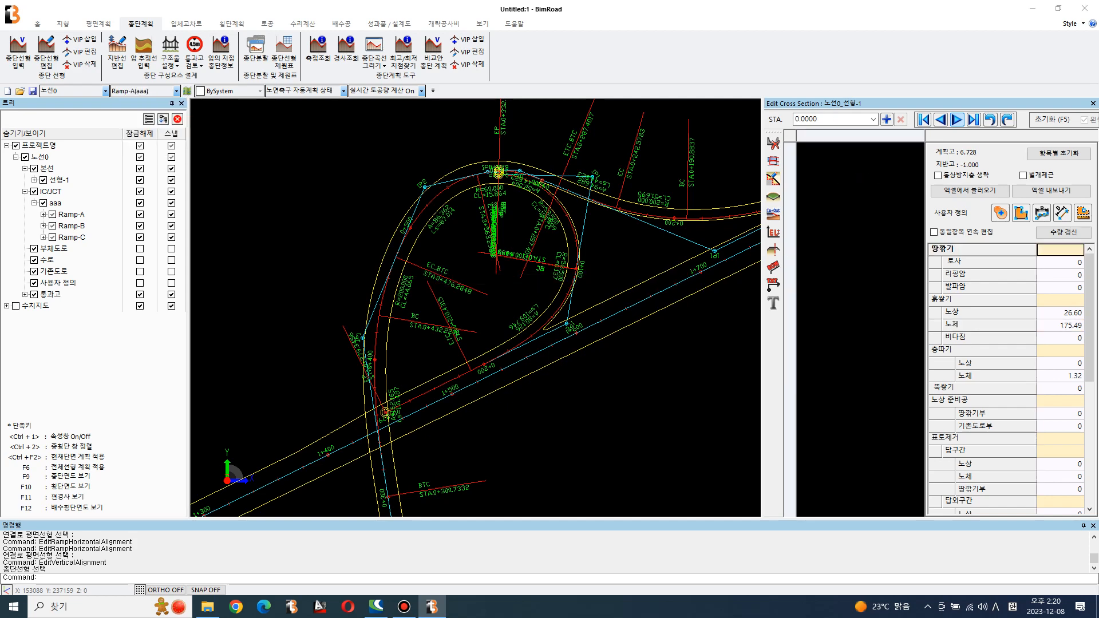
pyautogui.click(46, 54)
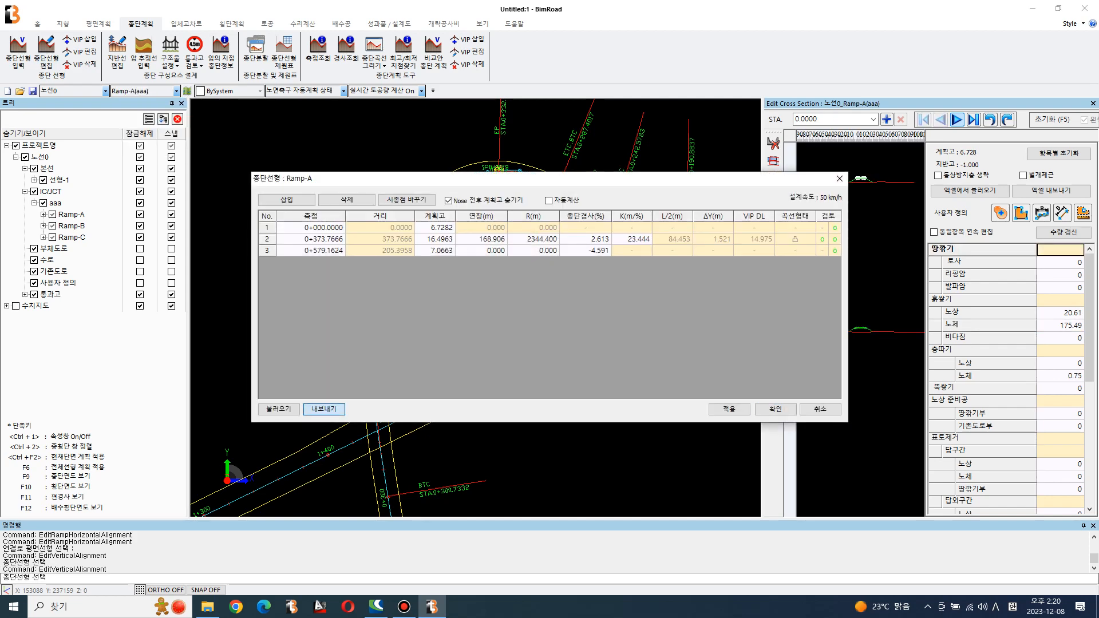
pyautogui.click(323, 410)
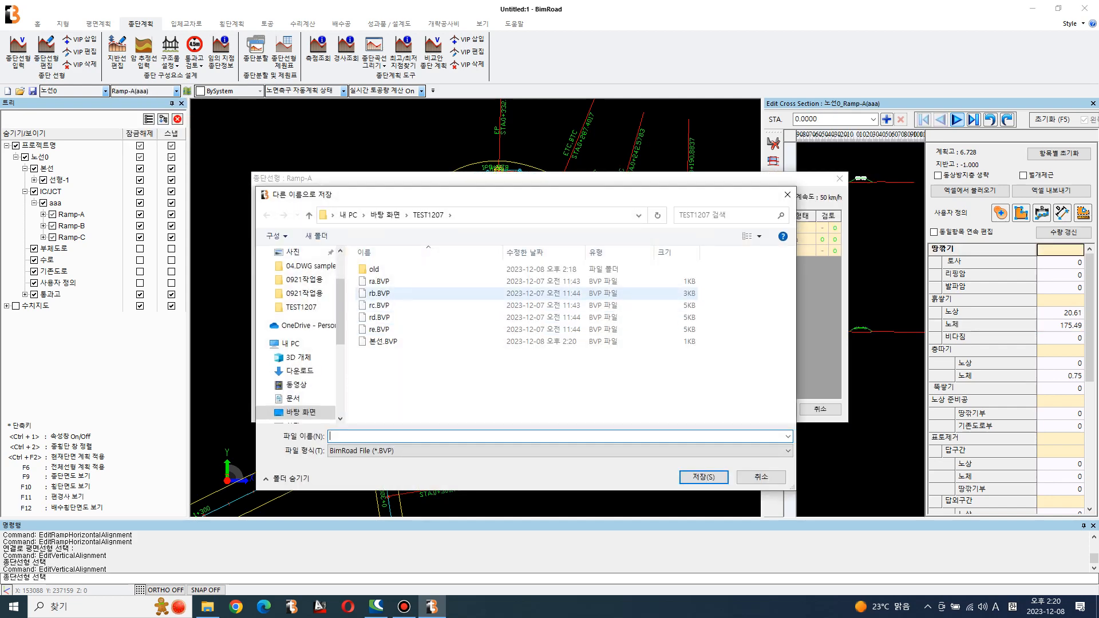
pyautogui.doubleClick(375, 281)
pyautogui.click(569, 304)
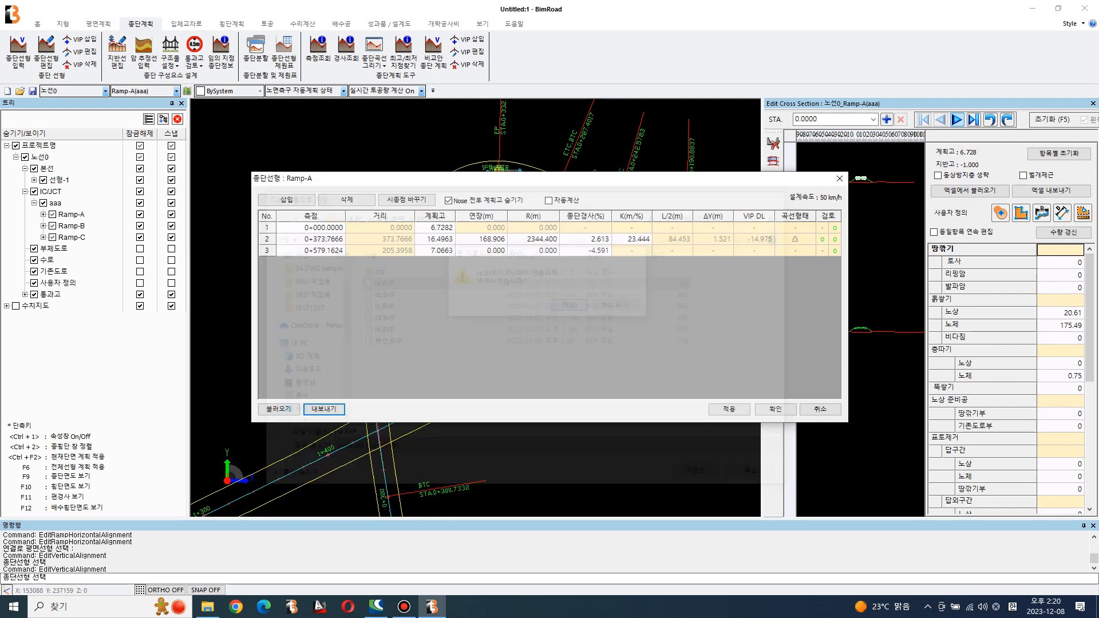
pyautogui.click(571, 327)
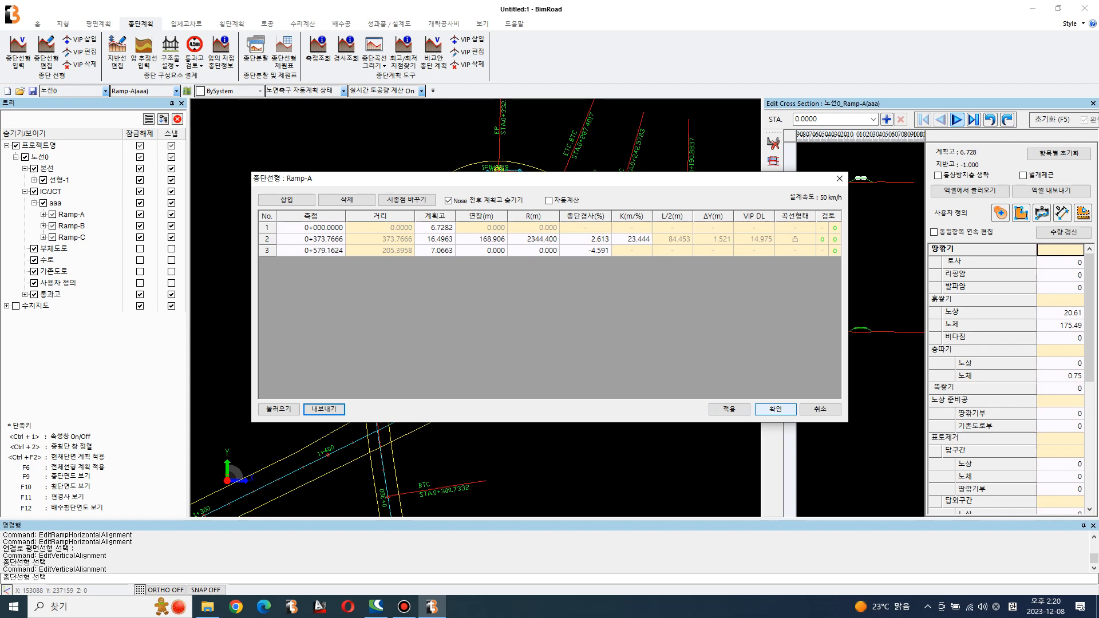
pyautogui.click(775, 409)
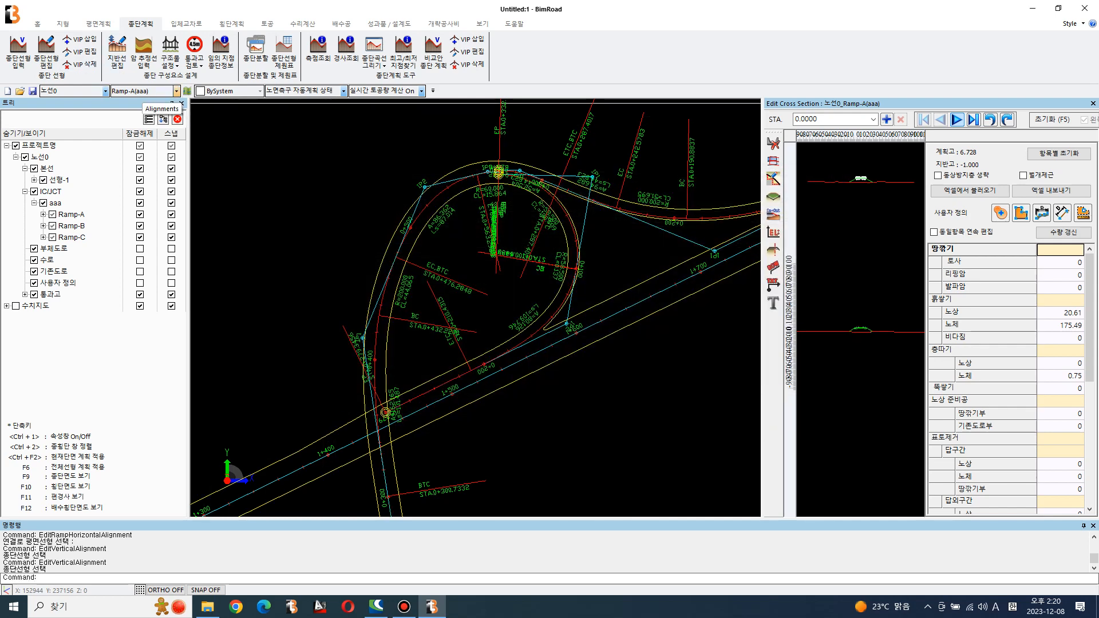
# Make Ramp-B the current alignment and turn off Nose 전후 계획고 숨기기 in its vertical alignment table
pyautogui.click(176, 91)
pyautogui.click(133, 130)
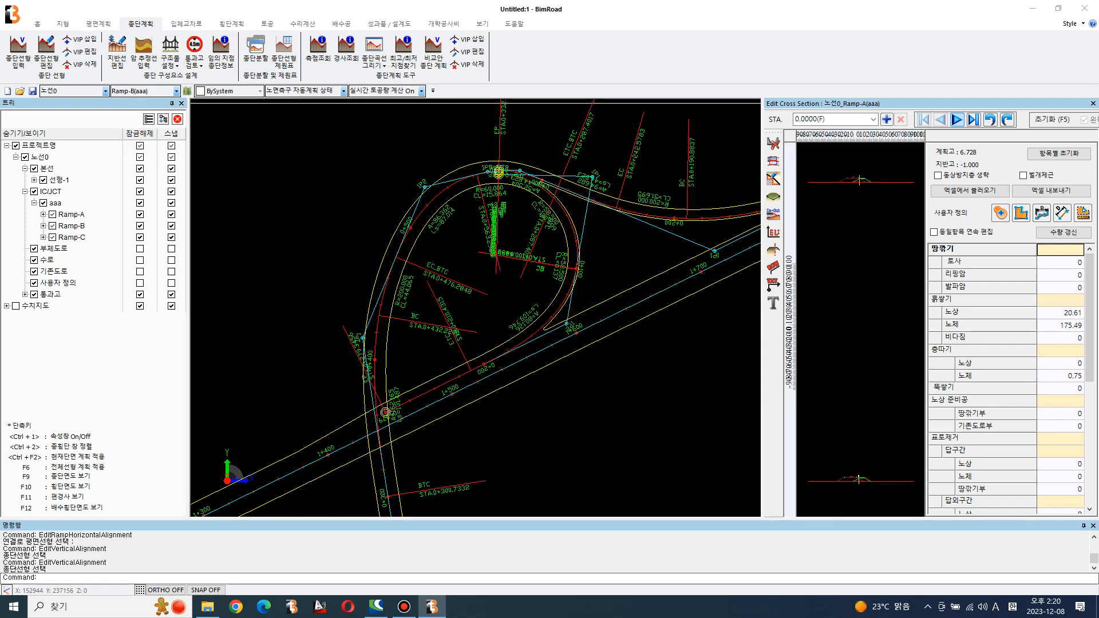
pyautogui.click(46, 52)
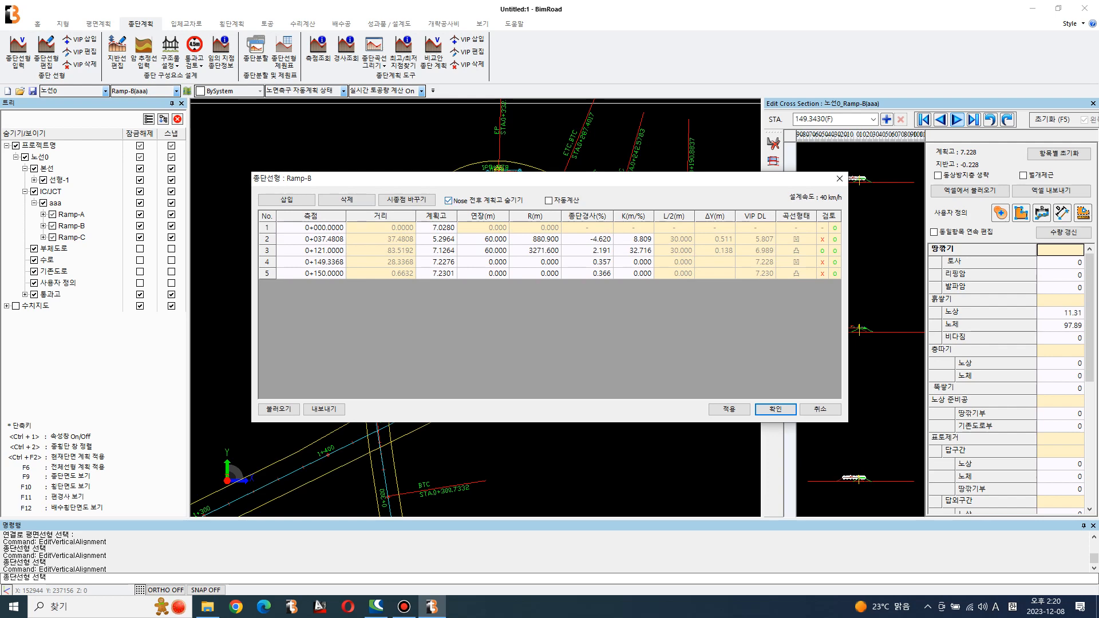
pyautogui.click(449, 200)
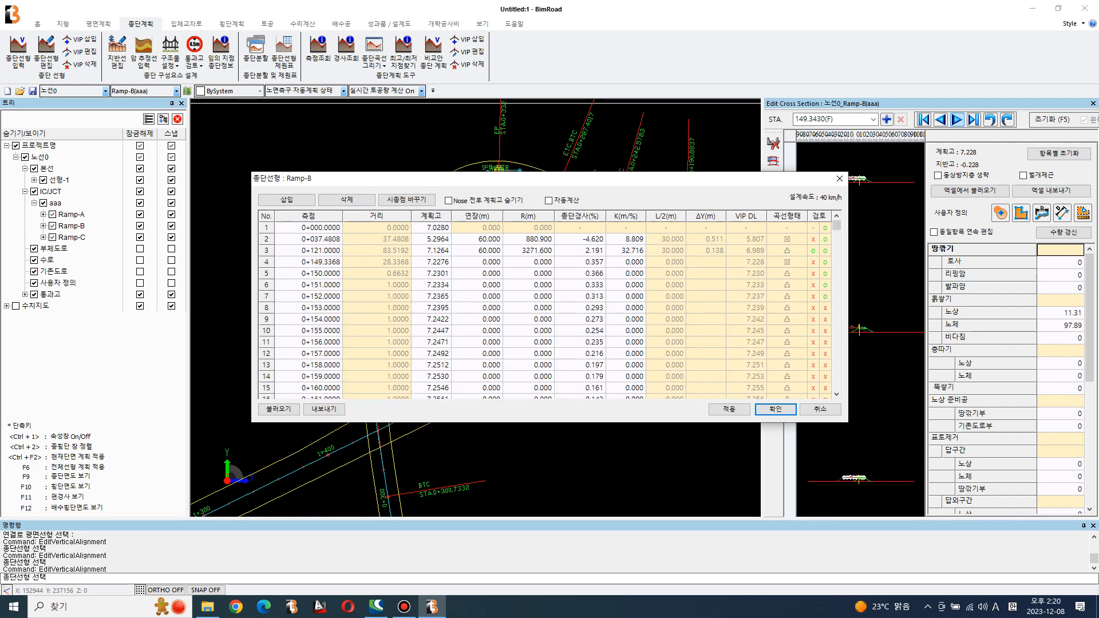
pyautogui.scroll(-3, 547, 309)
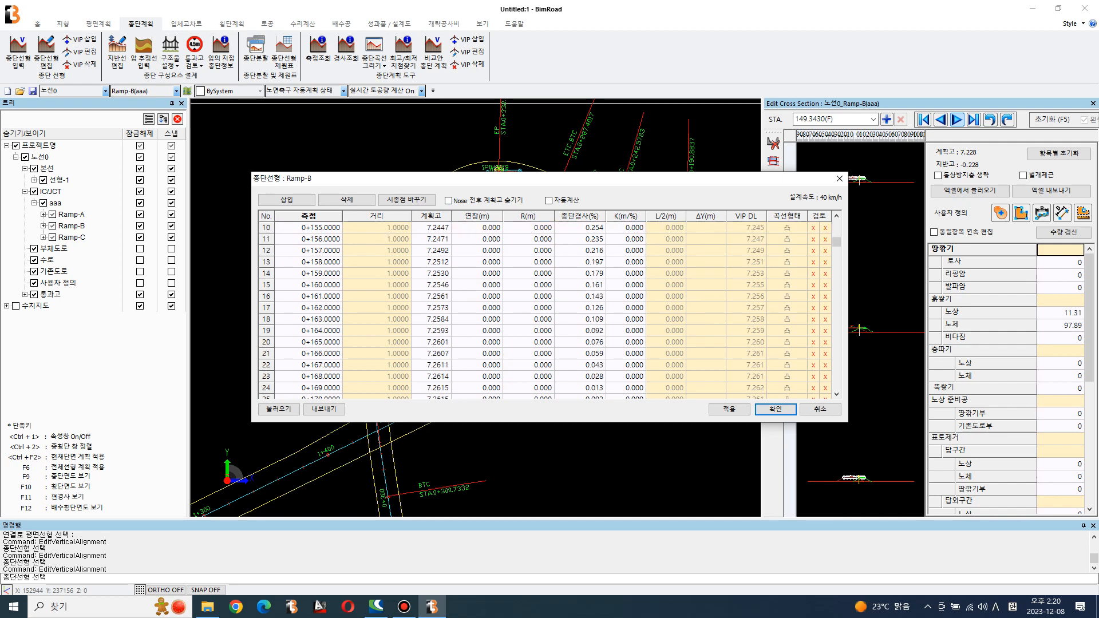
pyautogui.scroll(-2, 546, 310)
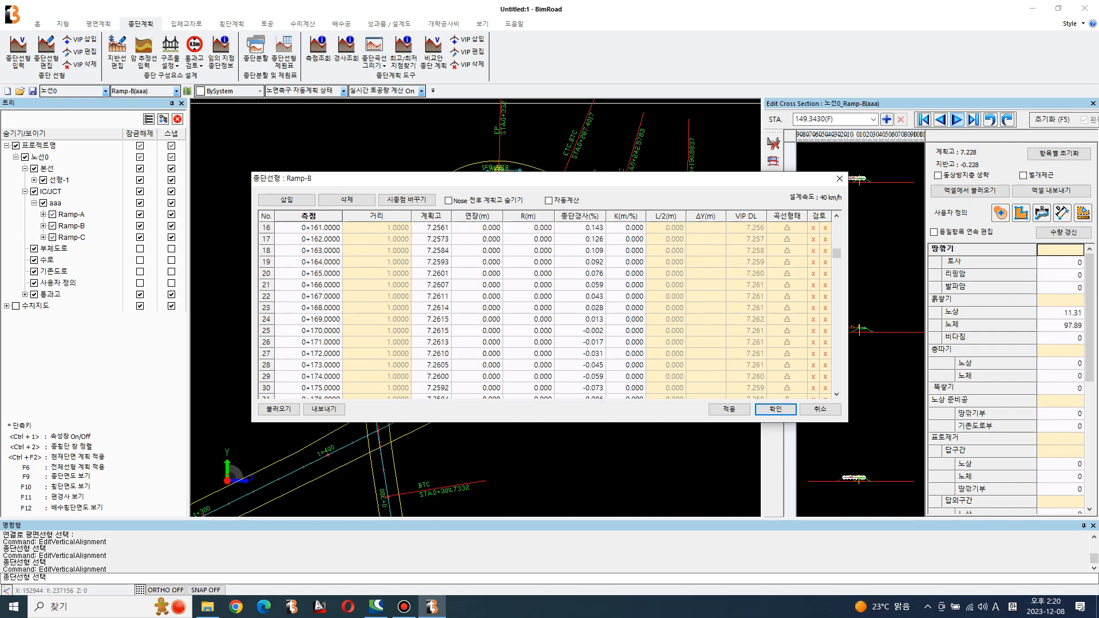
# Export the Ramp-B vertical alignment over rb.BVP in TEST1207 and finish editing the alignment
pyautogui.click(324, 409)
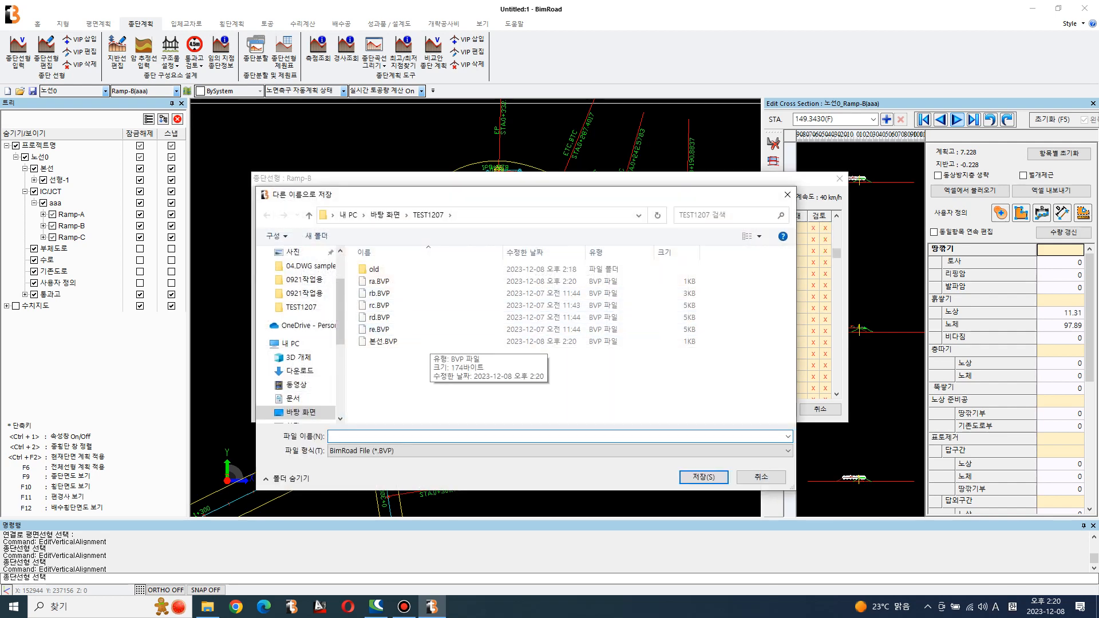
pyautogui.doubleClick(379, 294)
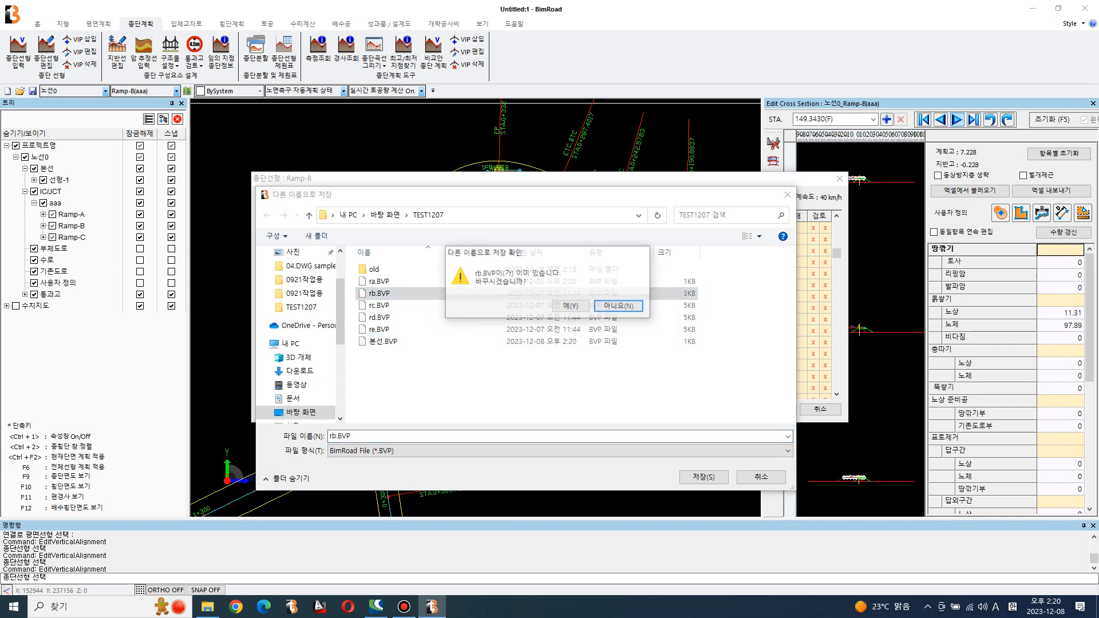
pyautogui.click(570, 307)
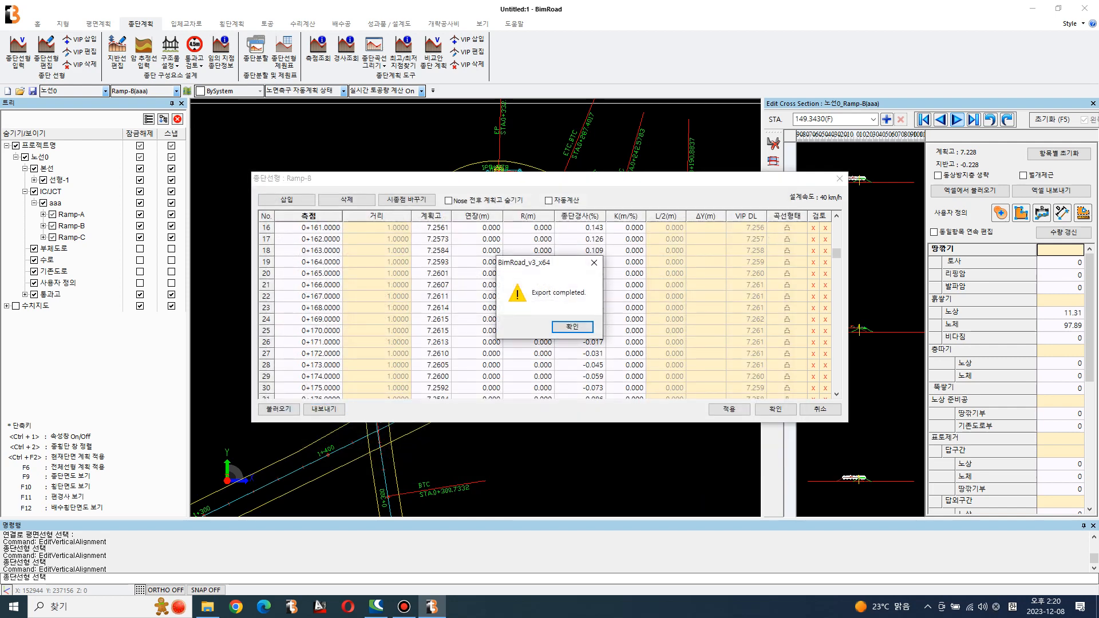
pyautogui.click(572, 326)
pyautogui.press('Return')
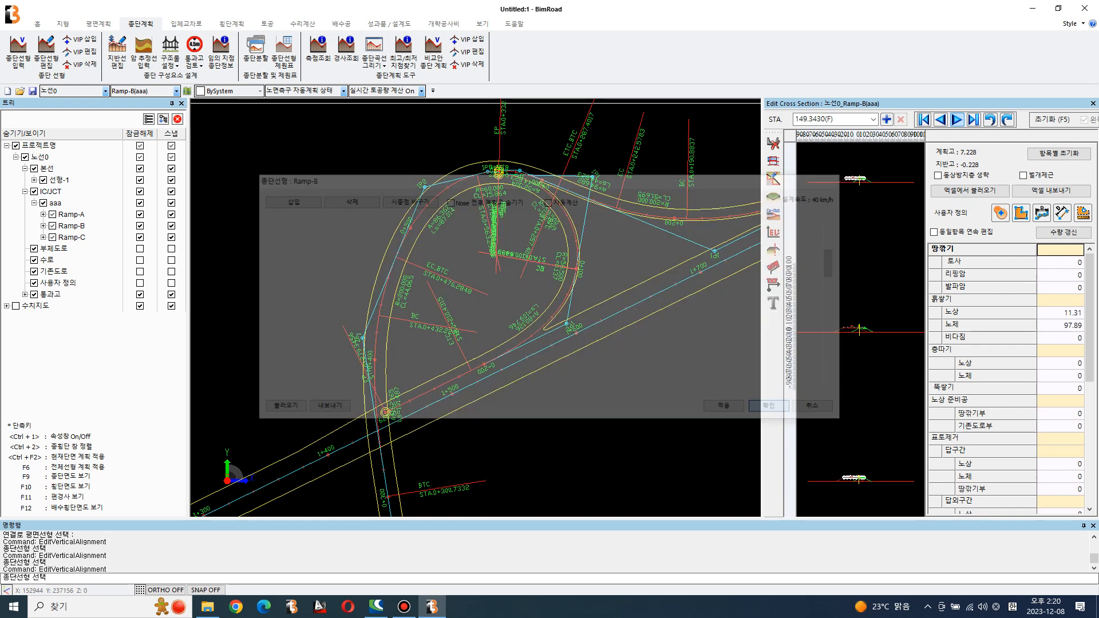
# Switch the current alignment to Ramp-C and turn off Nose 전후 계획고 숨기기 in its vertical alignment table
pyautogui.click(176, 91)
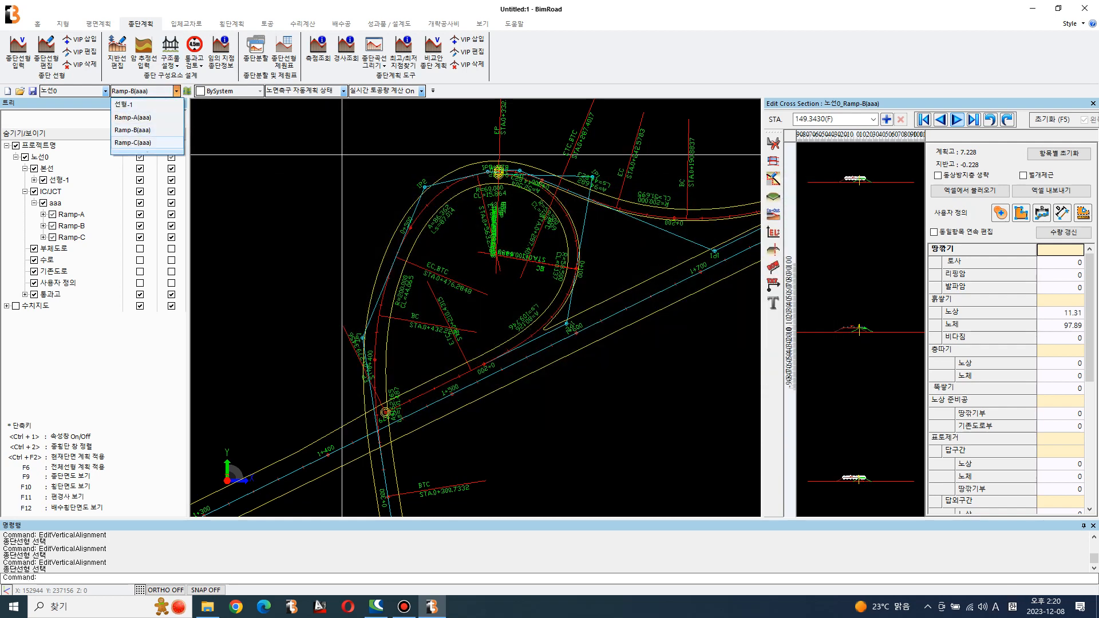
pyautogui.click(133, 142)
pyautogui.click(46, 51)
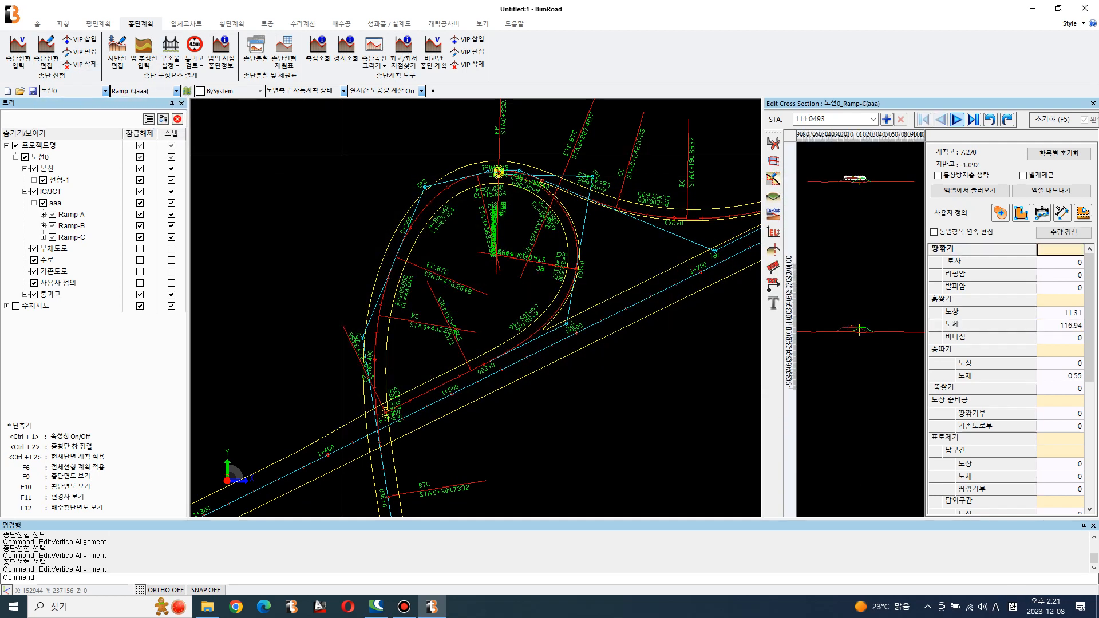
pyautogui.click(448, 200)
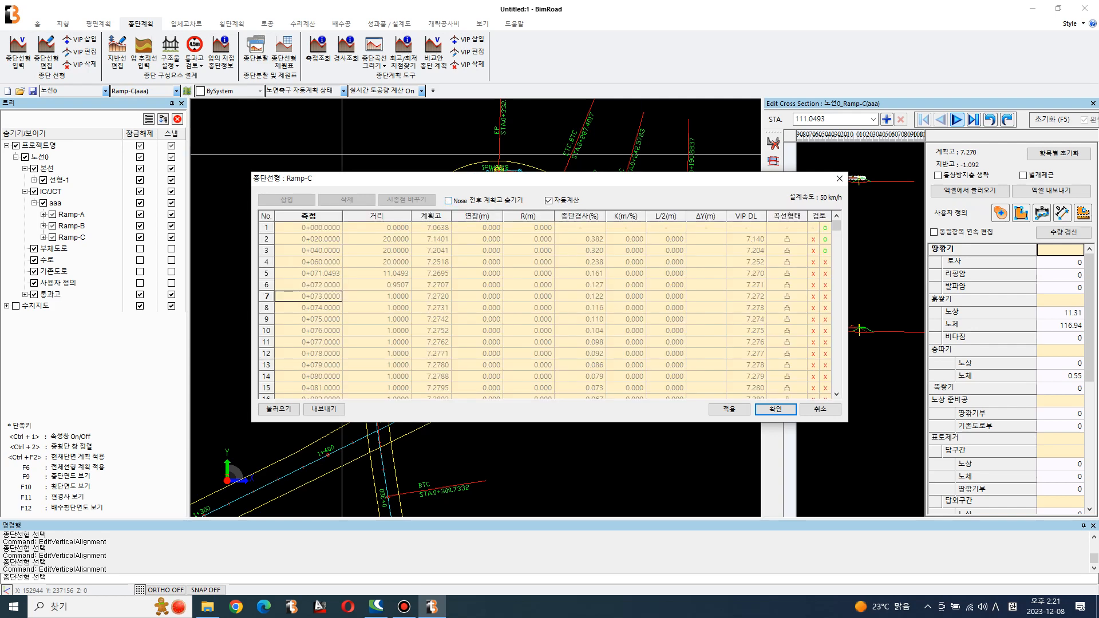
# Start exporting the Ramp-C vertical alignment and move rd.BVP and re.BVP into the old folder within TEST1207
pyautogui.click(324, 409)
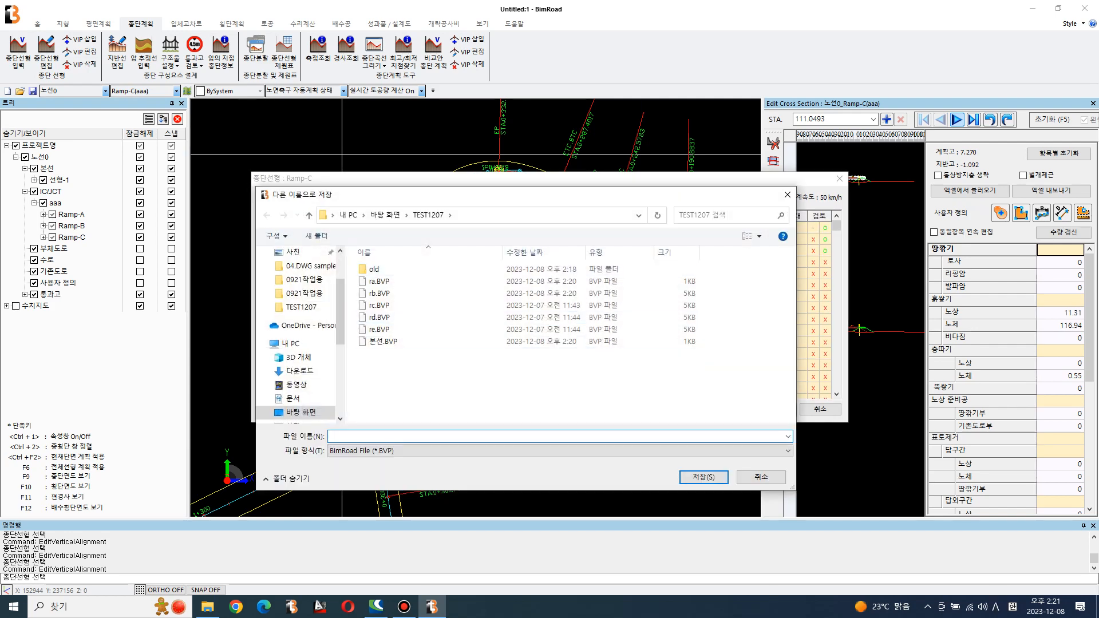
pyautogui.doubleClick(379, 317)
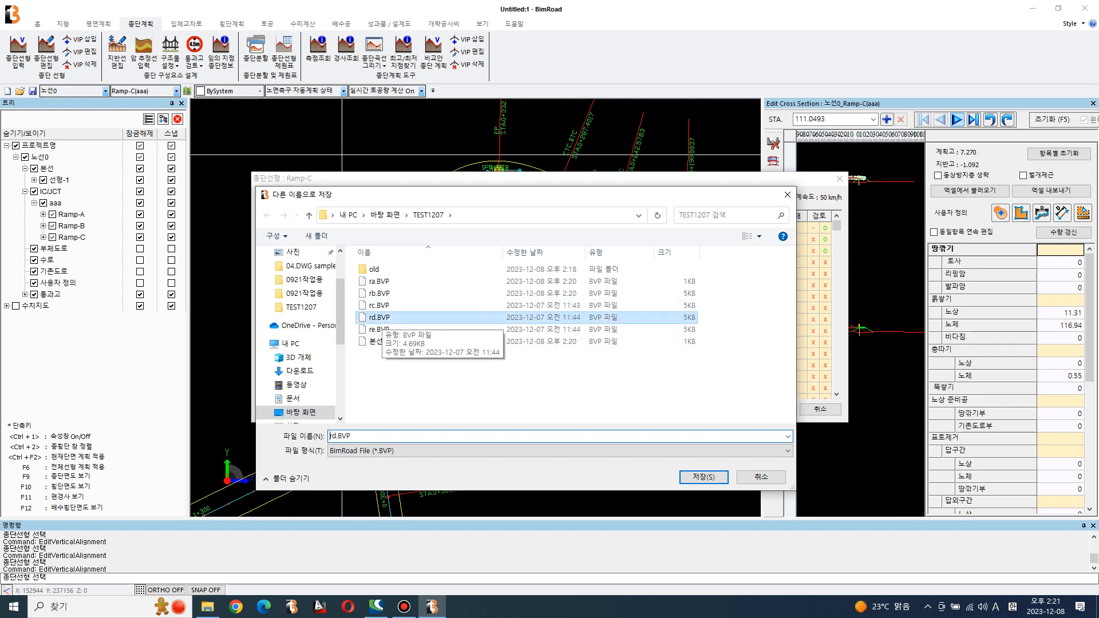
pyautogui.click(620, 306)
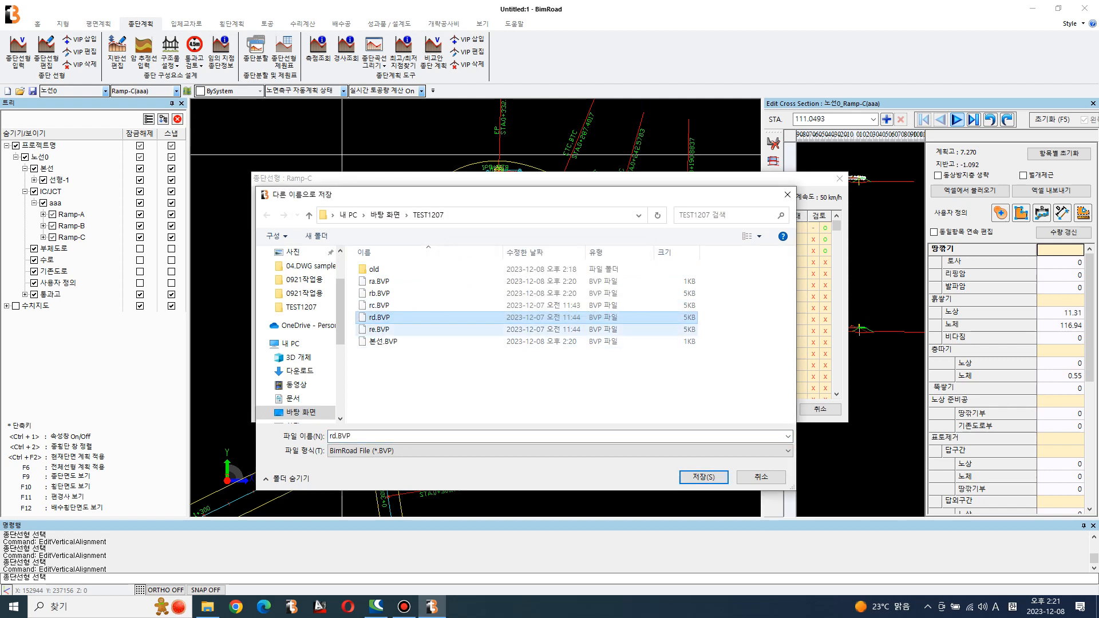
pyautogui.moveTo(379, 317); pyautogui.dragTo(375, 269)
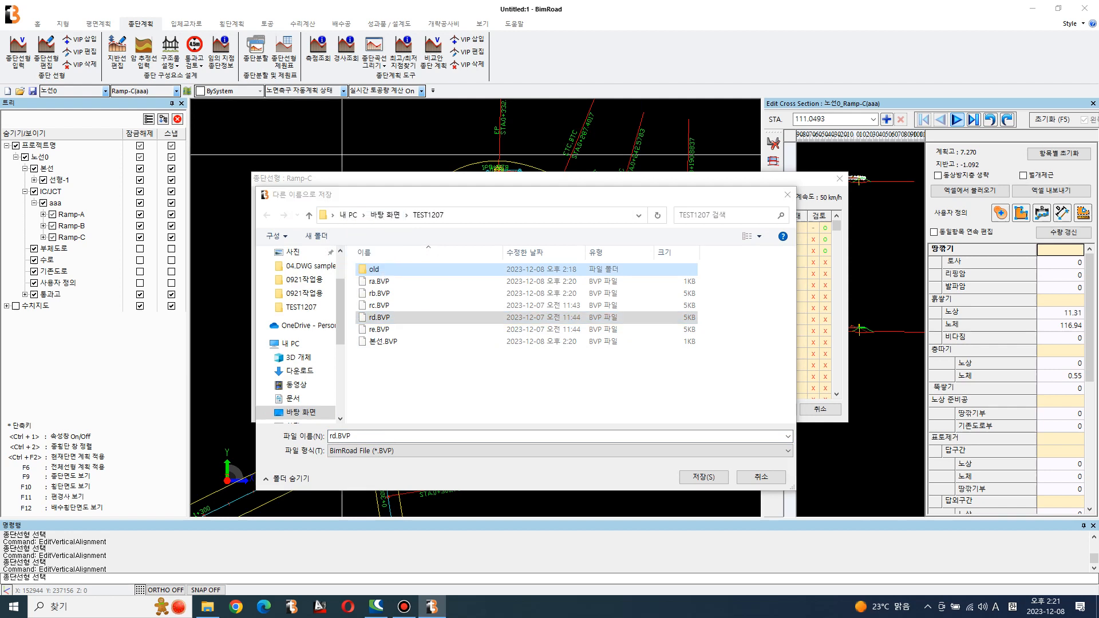
pyautogui.moveTo(379, 317); pyautogui.dragTo(375, 269)
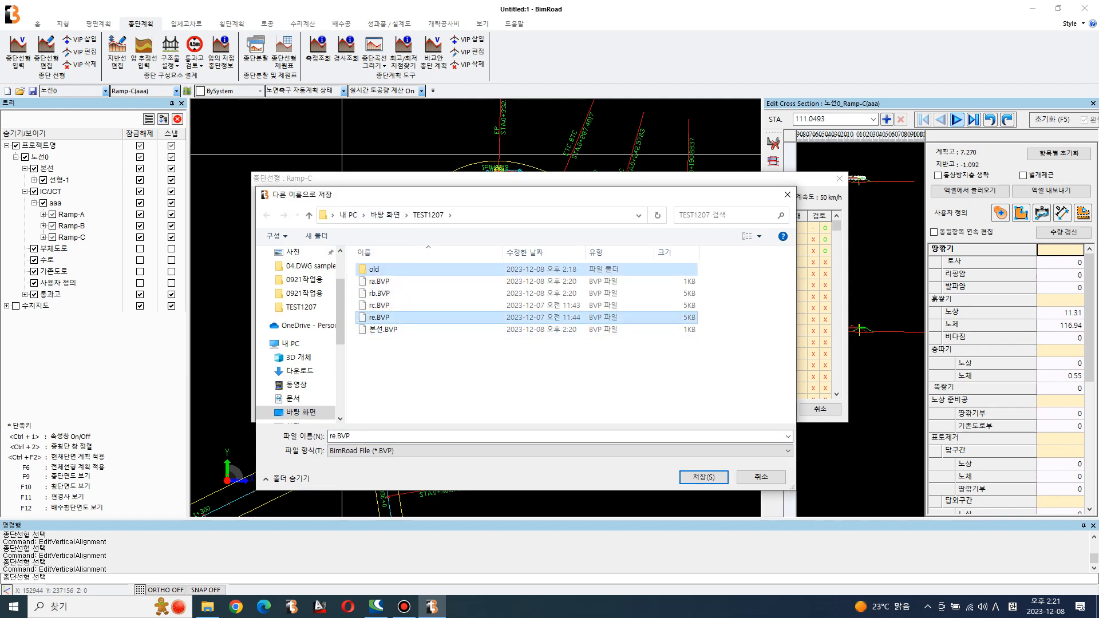
# Save the Ramp-C vertical alignment export over rc.BVP in TEST1207 and finish editing the alignment
pyautogui.doubleClick(379, 305)
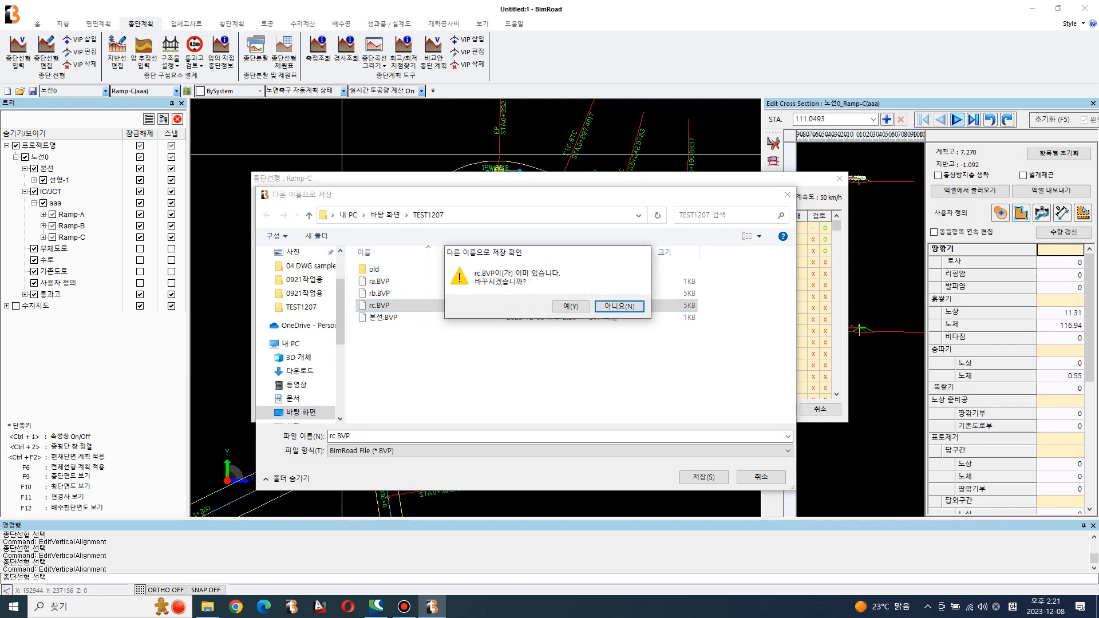
pyautogui.click(571, 307)
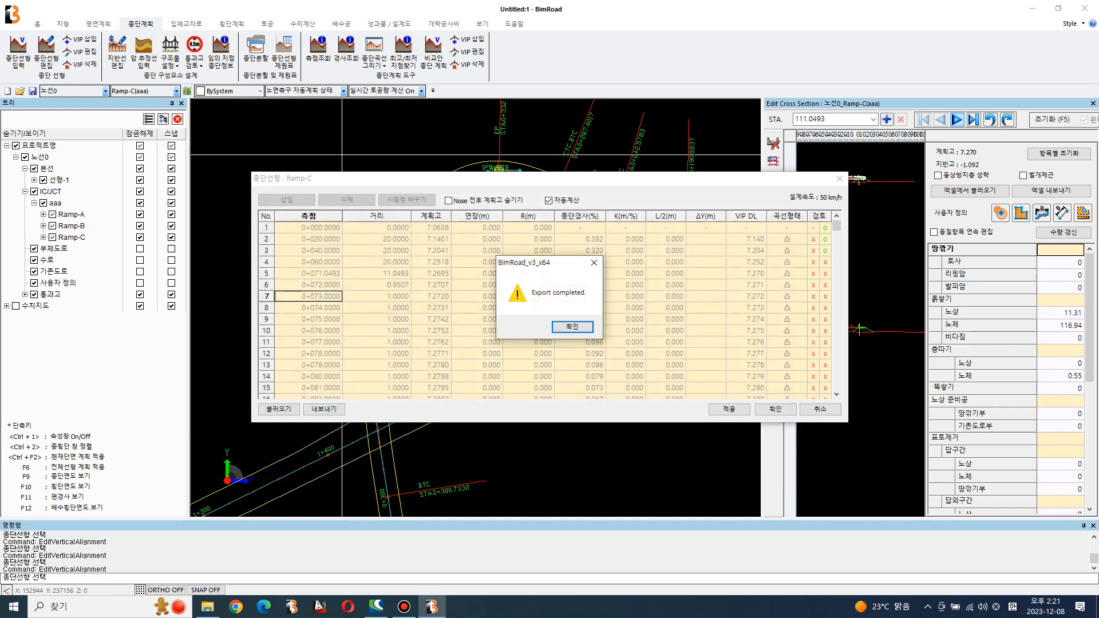
pyautogui.click(572, 326)
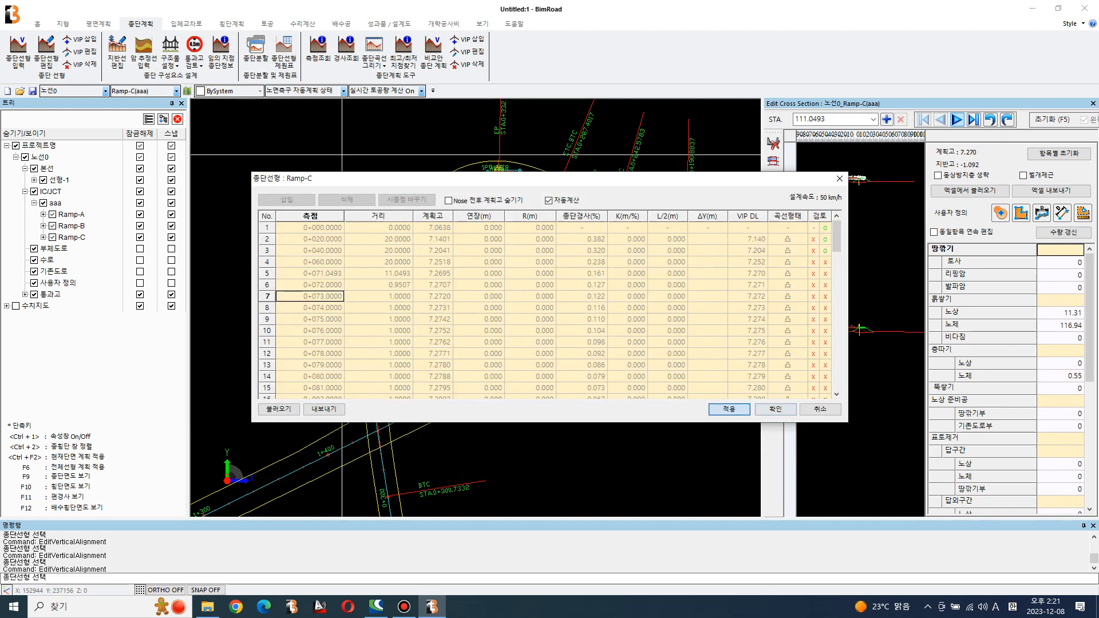
pyautogui.click(775, 409)
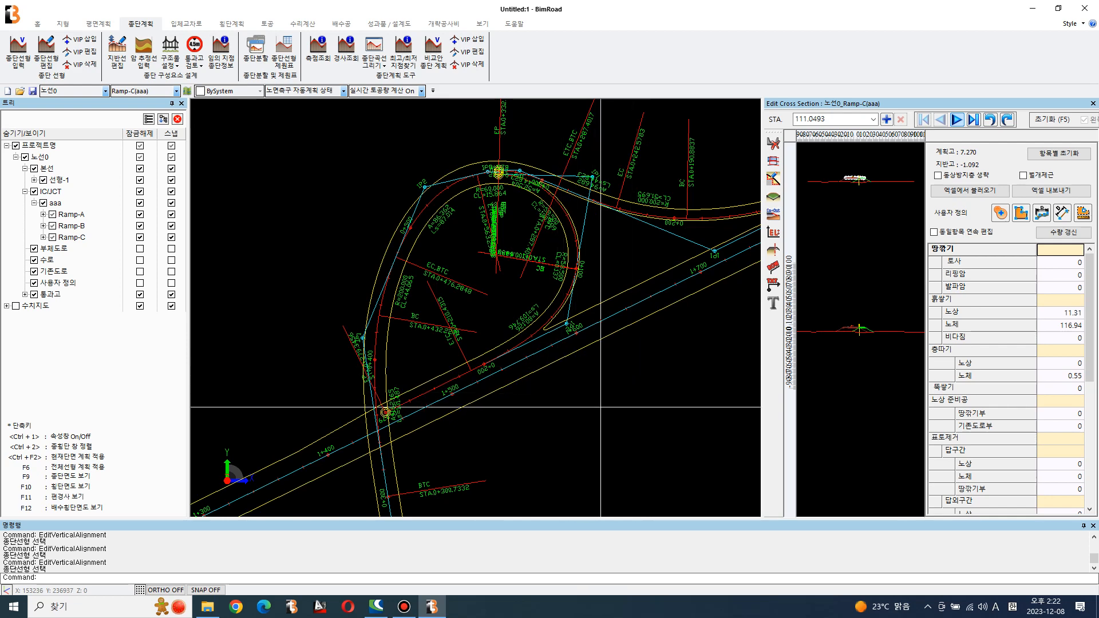
# Draw the planned slopes with DrawOfPlanSlope for 선형-1, Ramp-A, Ramp-B and Ramp-C, keeping the default settings
pyautogui.write('dps')
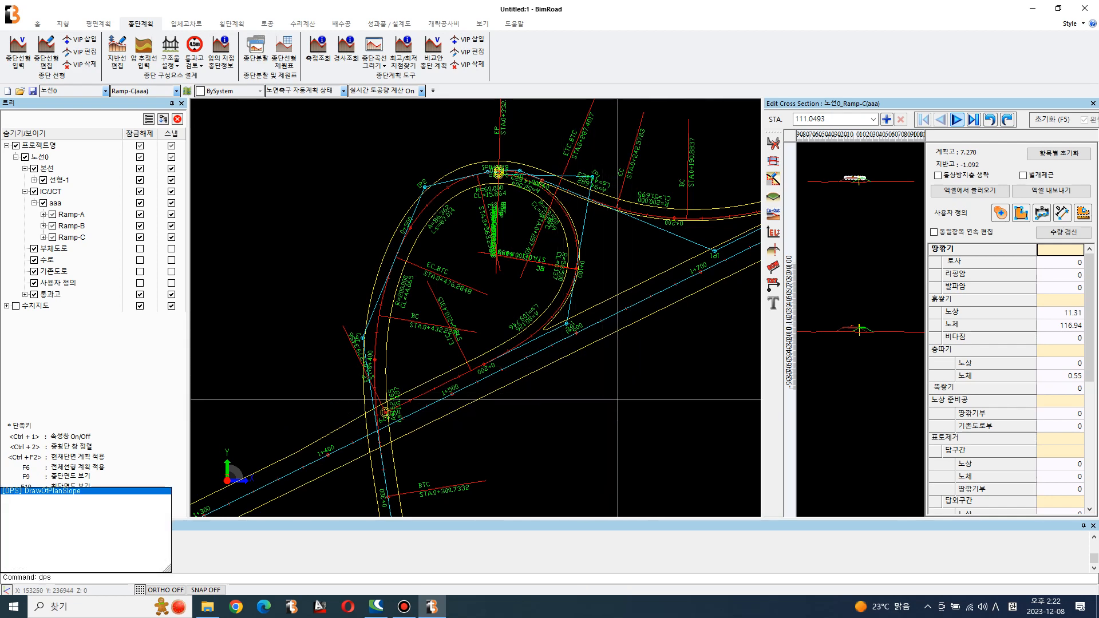
pyautogui.press('Return')
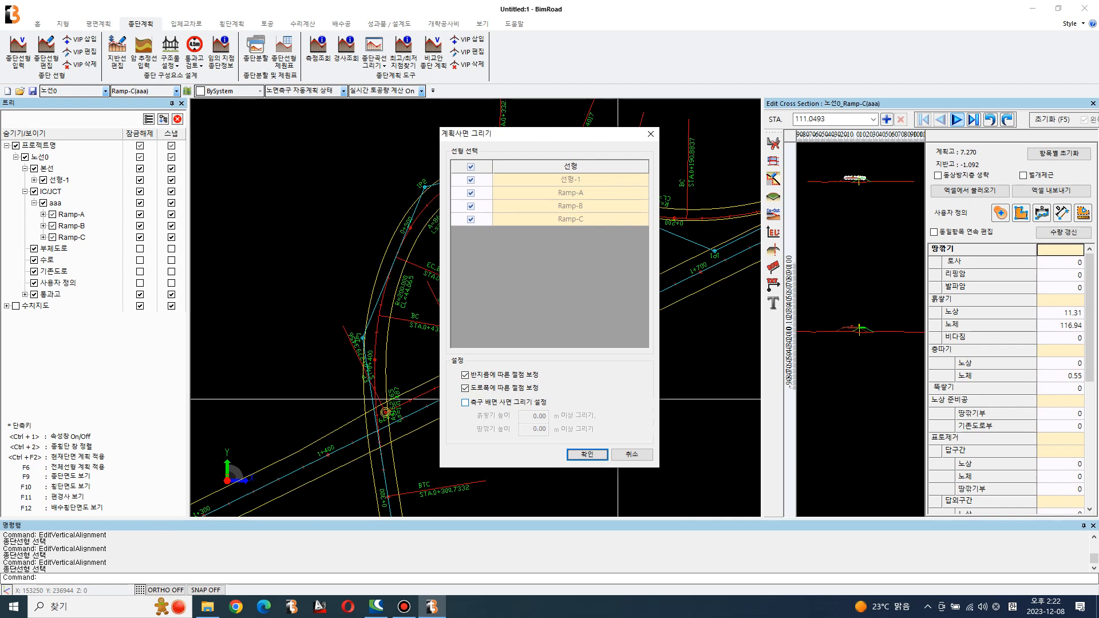
pyautogui.press('Return')
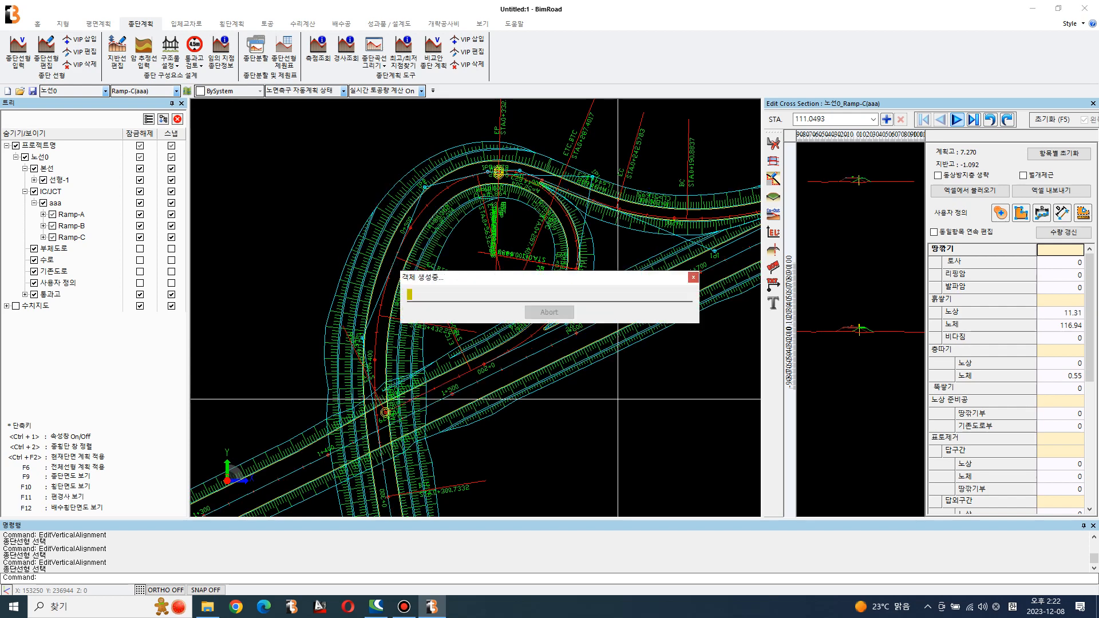
# Examine the planned slopes around the ramp loop and where the ramps merge with the main line
pyautogui.scroll(4, 633, 379)
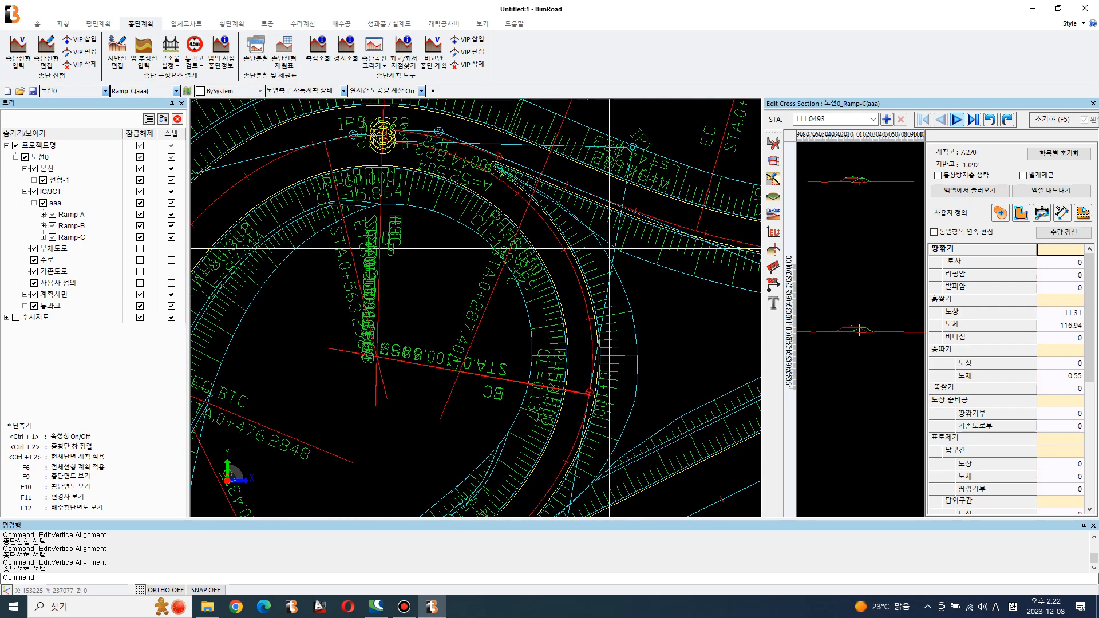
pyautogui.moveTo(627, 322); pyautogui.dragTo(305, 362, button='middle')
pyautogui.moveTo(547, 328); pyautogui.dragTo(370, 374, button='middle')
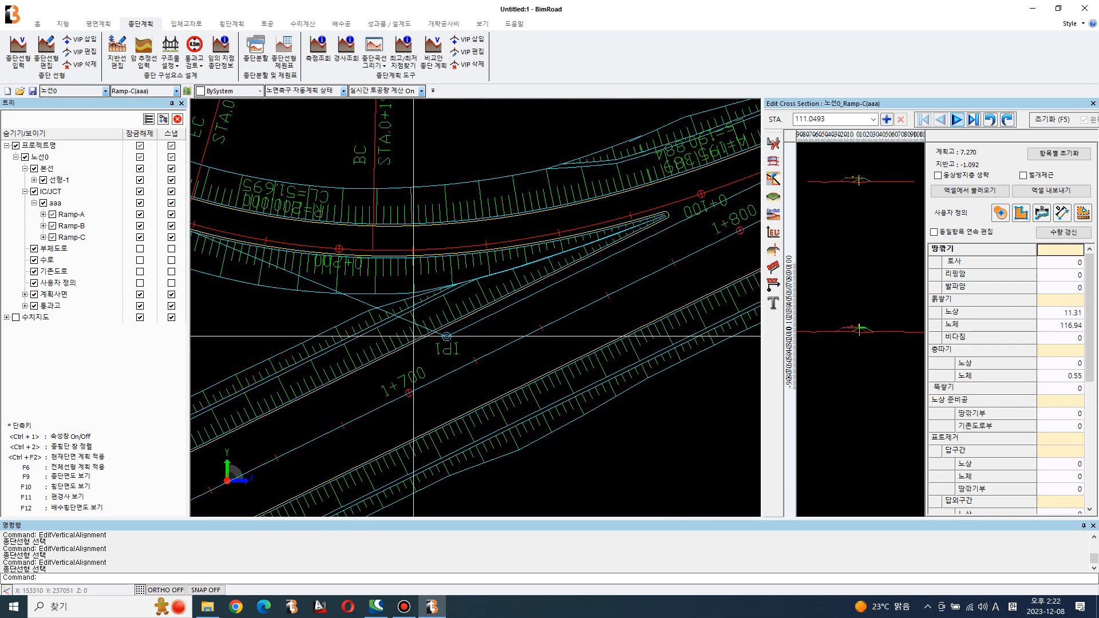
pyautogui.scroll(-1, 453, 342)
pyautogui.moveTo(454, 348); pyautogui.dragTo(638, 267, button='middle')
pyautogui.scroll(-1, 639, 266)
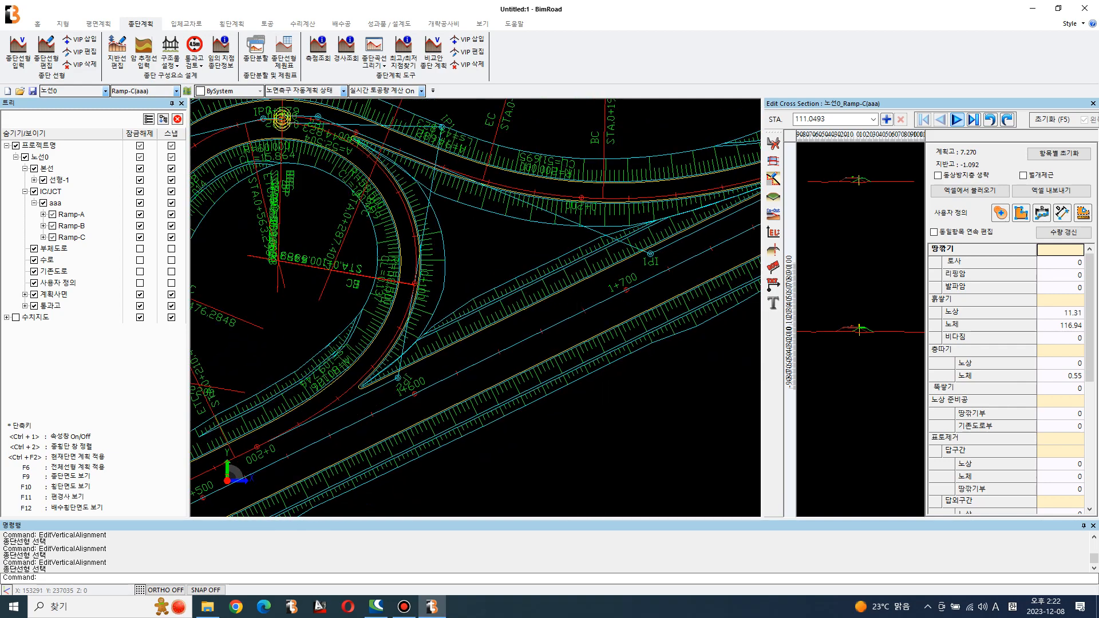
pyautogui.moveTo(541, 261); pyautogui.dragTo(547, 309, button='middle')
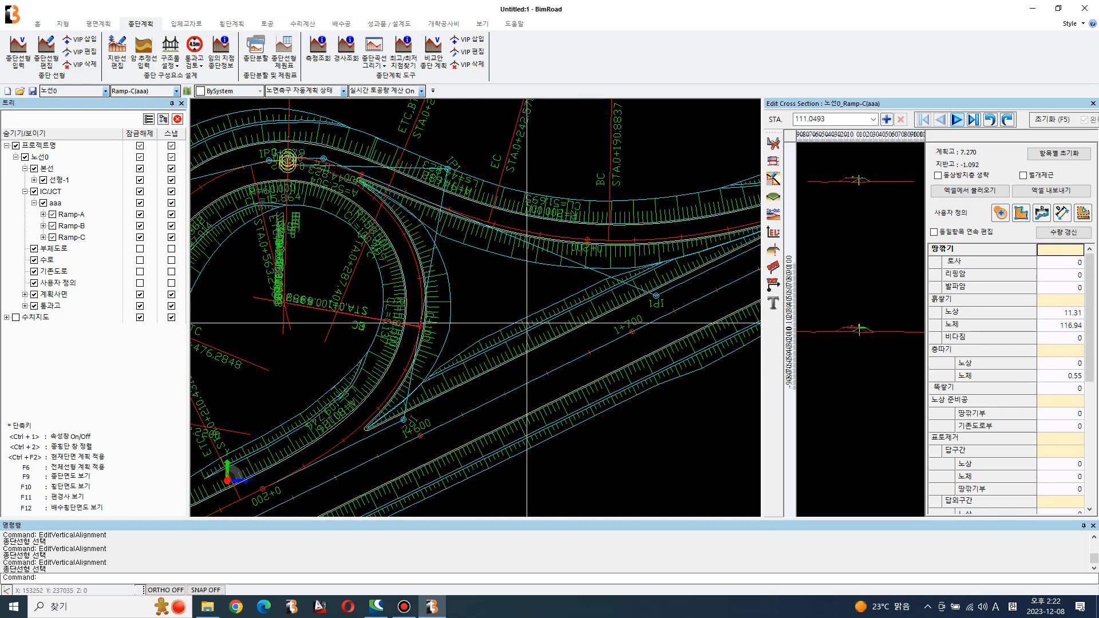
pyautogui.scroll(-1, 513, 264)
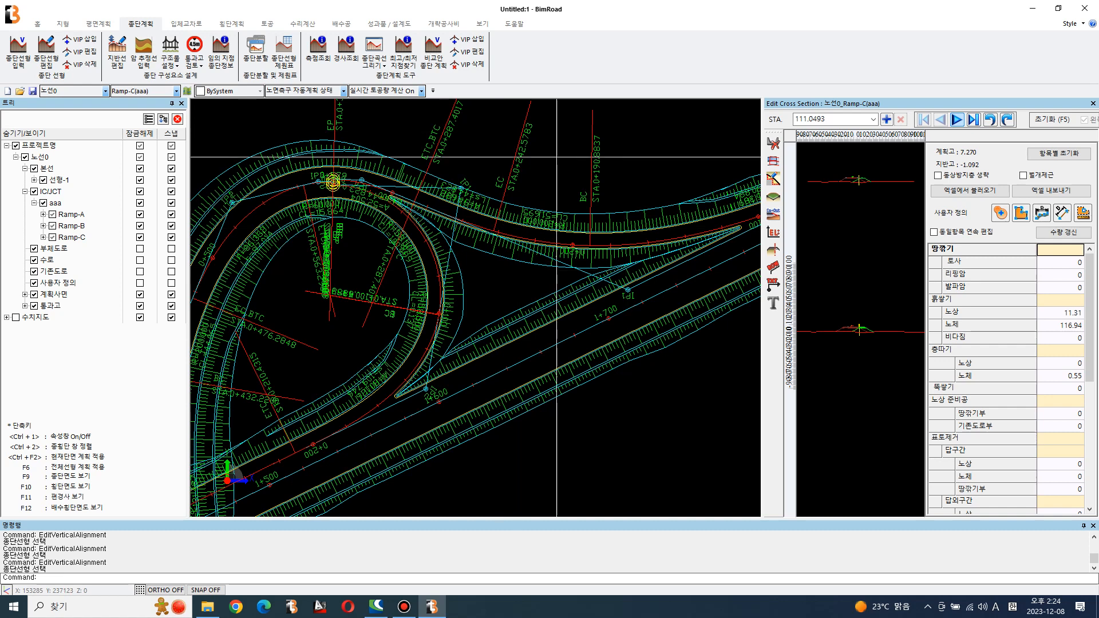
pyautogui.scroll(-2, 604, 336)
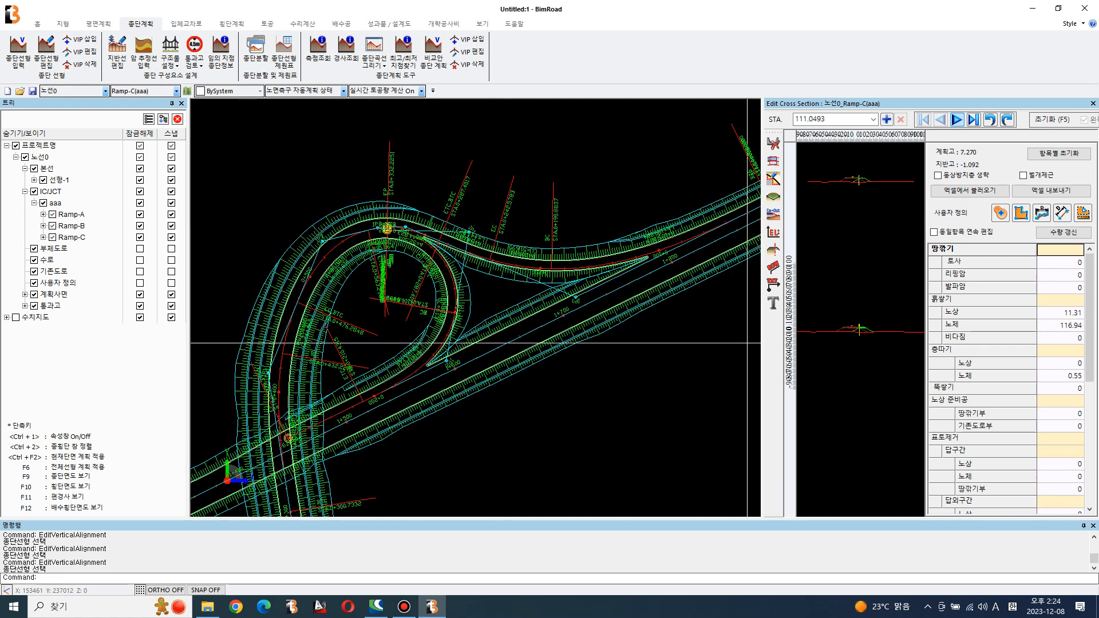
# Widen the cross-section view and switch the current alignment to 선형-1
pyautogui.moveTo(765, 345); pyautogui.dragTo(585, 343)
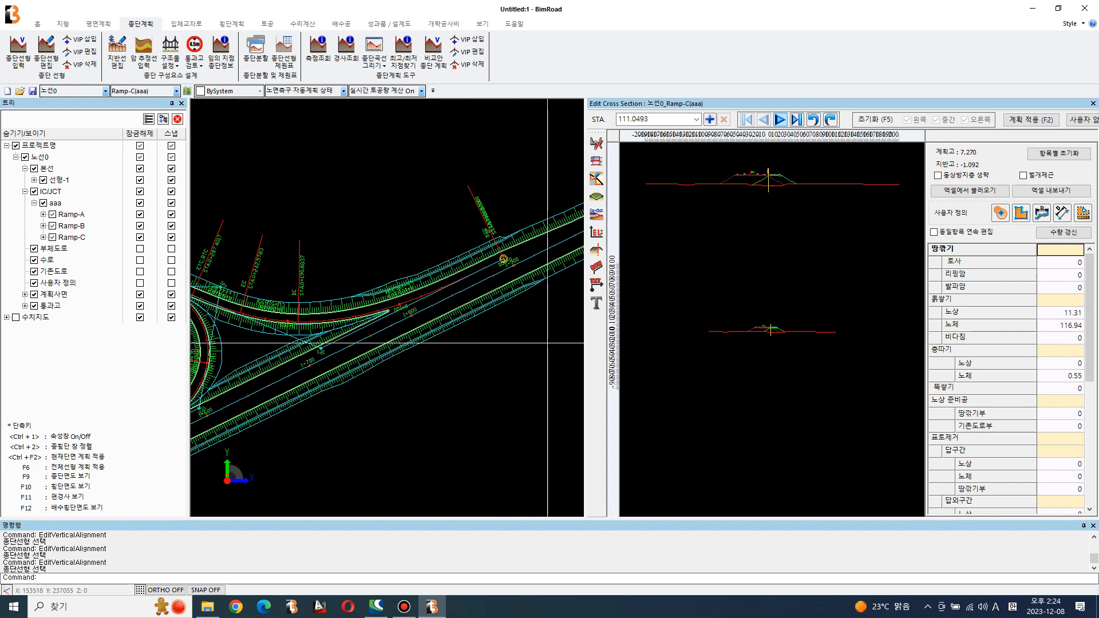
pyautogui.moveTo(586, 346); pyautogui.dragTo(462, 346)
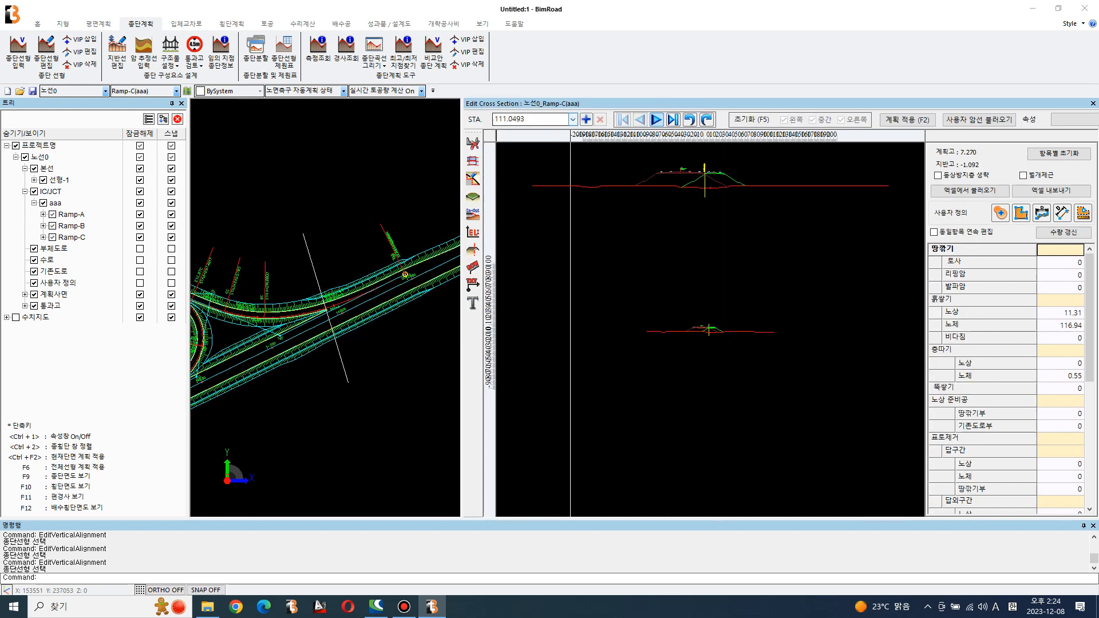
pyautogui.click(572, 119)
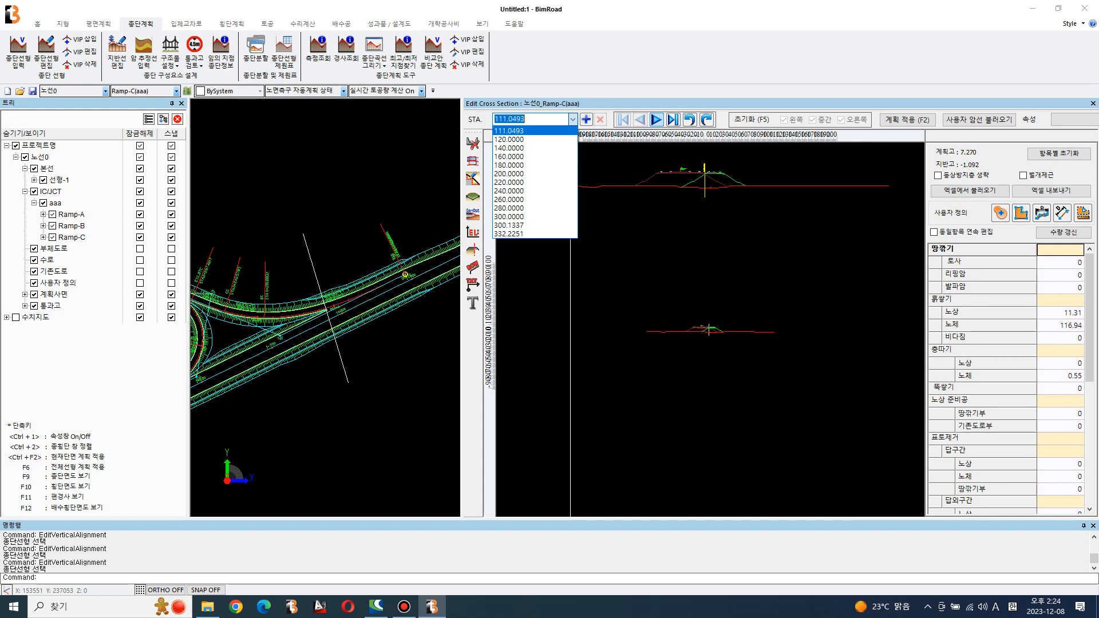
pyautogui.click(508, 131)
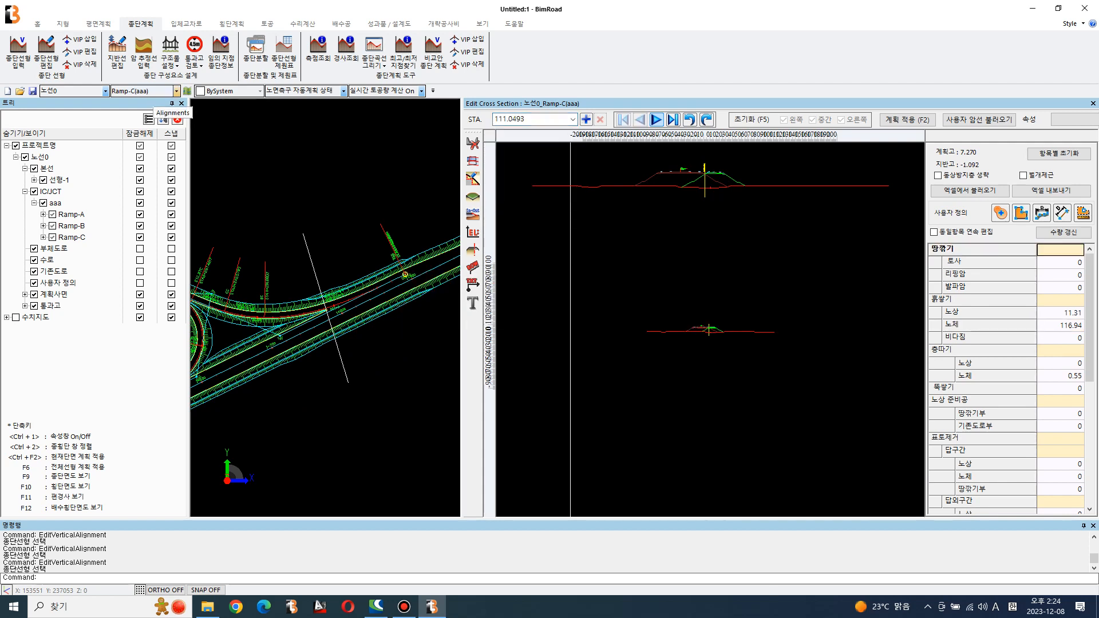
pyautogui.click(176, 91)
pyautogui.click(143, 104)
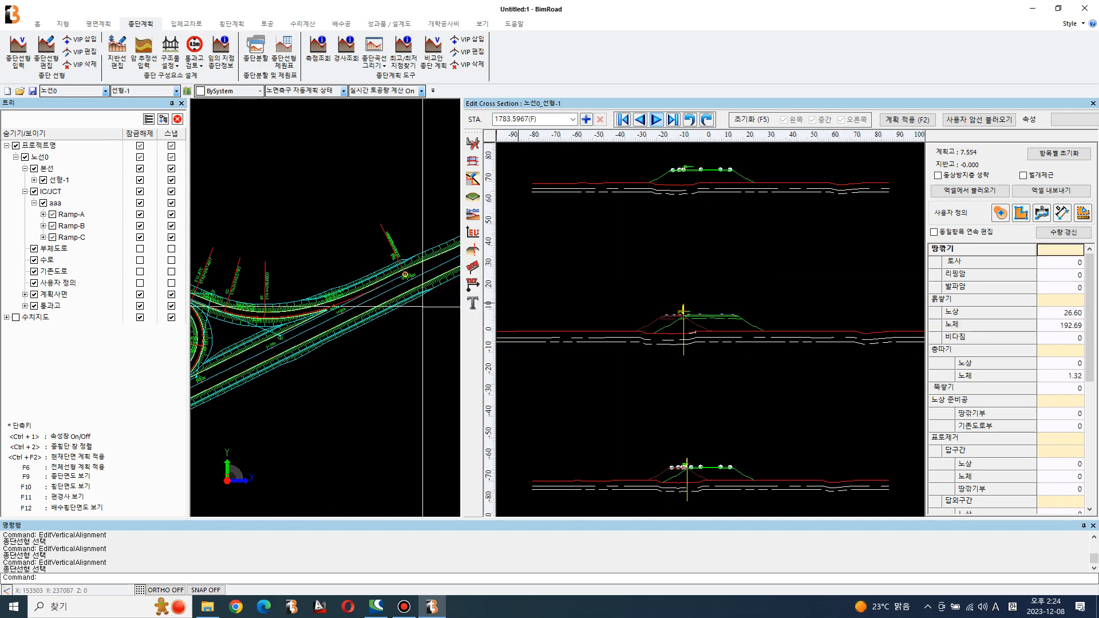
# Add the fill-section slope gutter V형측구(형식-1) from the 한국도로공사_2022 standard drawings to the drainage structure settings
pyautogui.scroll(-4, 376, 337)
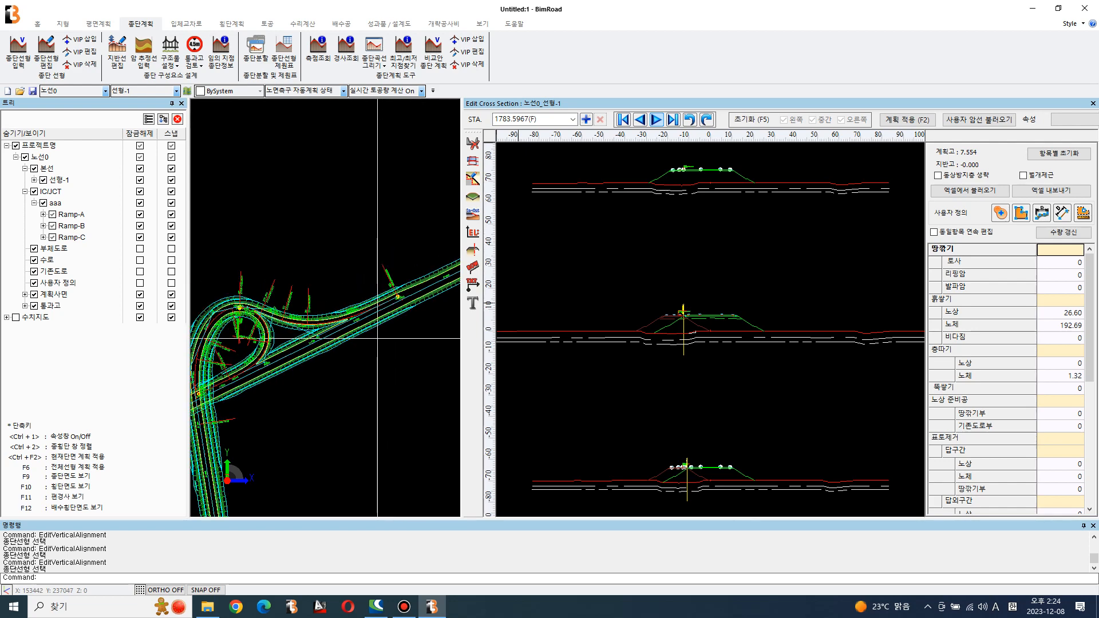
pyautogui.moveTo(396, 337); pyautogui.dragTo(276, 376, button='middle')
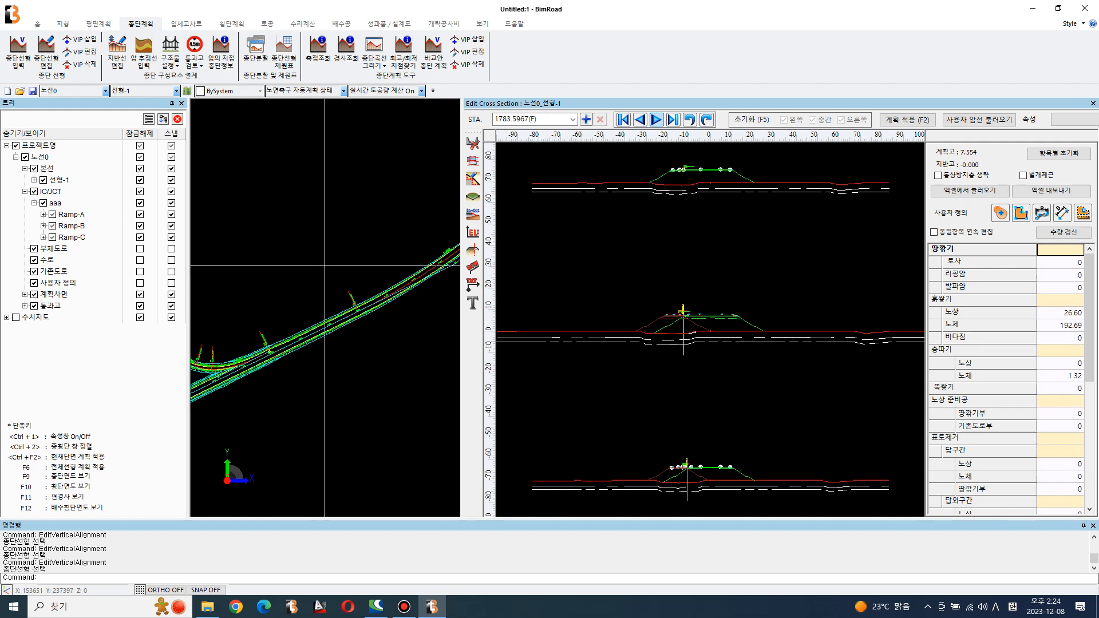
pyautogui.click(232, 24)
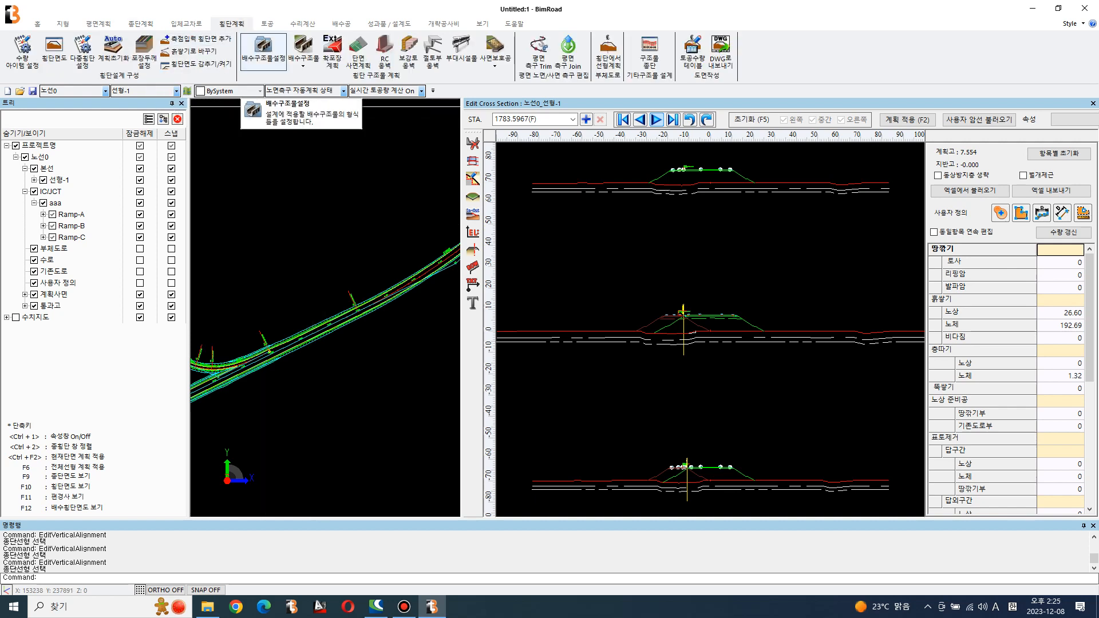
pyautogui.click(264, 52)
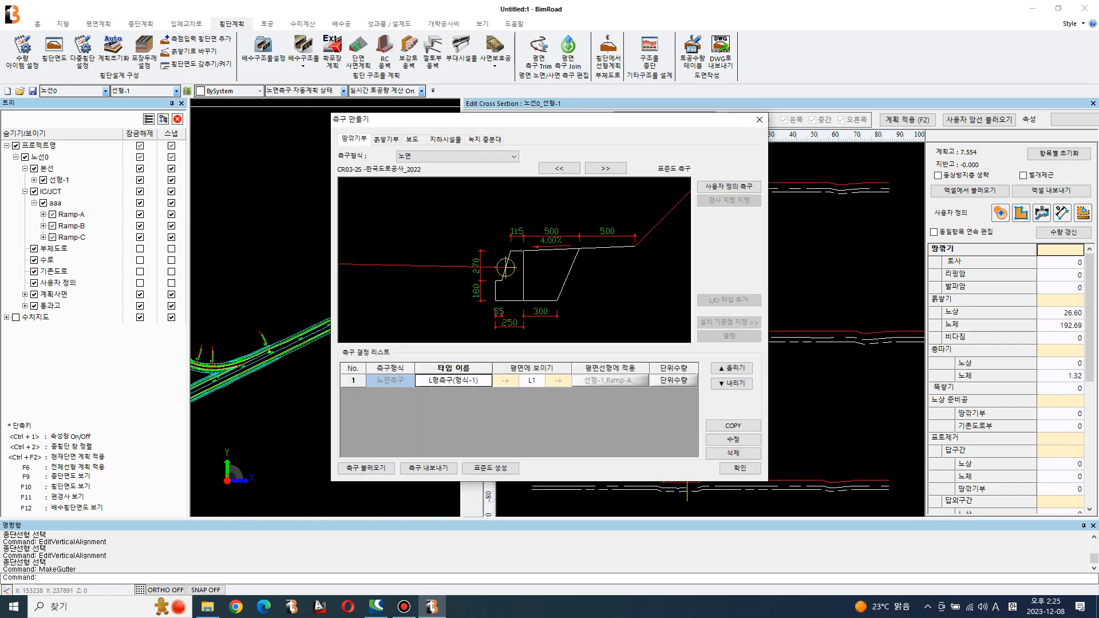
pyautogui.click(386, 140)
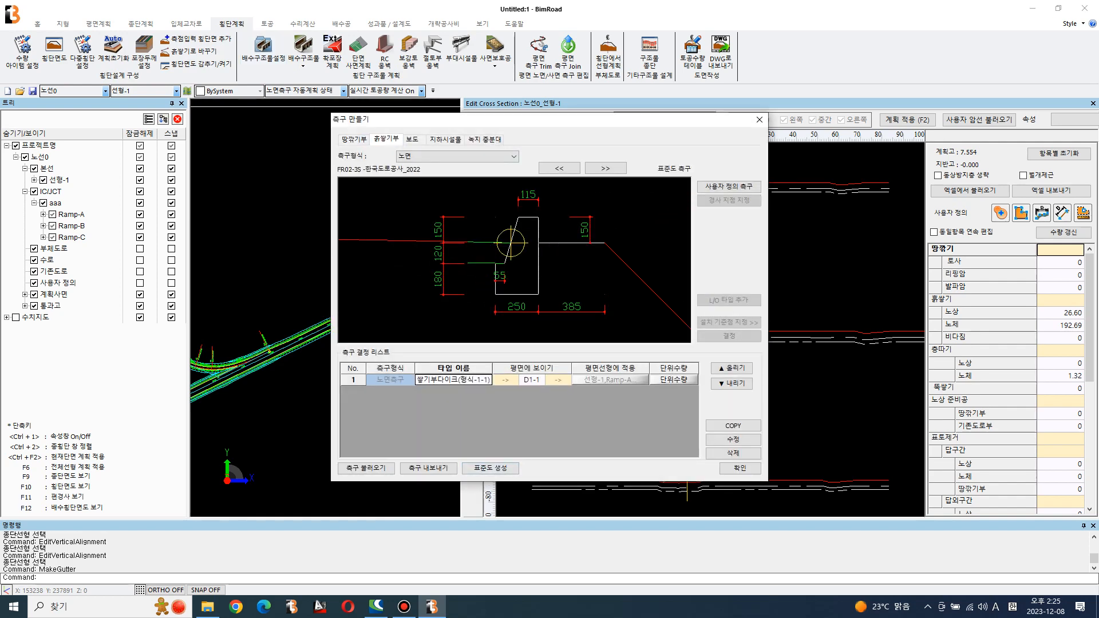
pyautogui.click(490, 467)
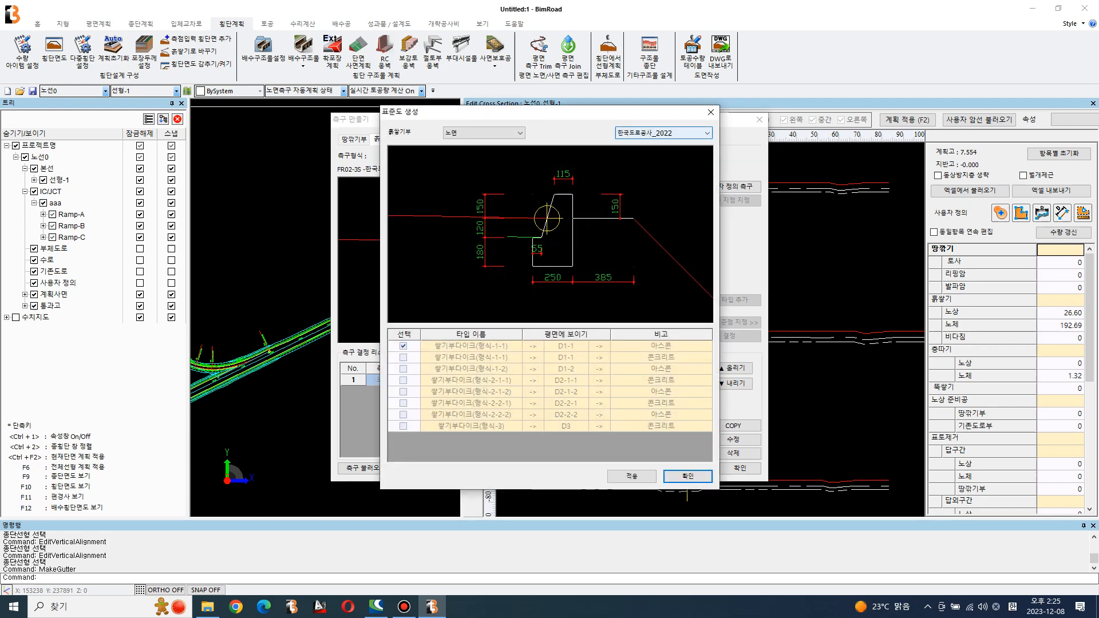
pyautogui.click(484, 133)
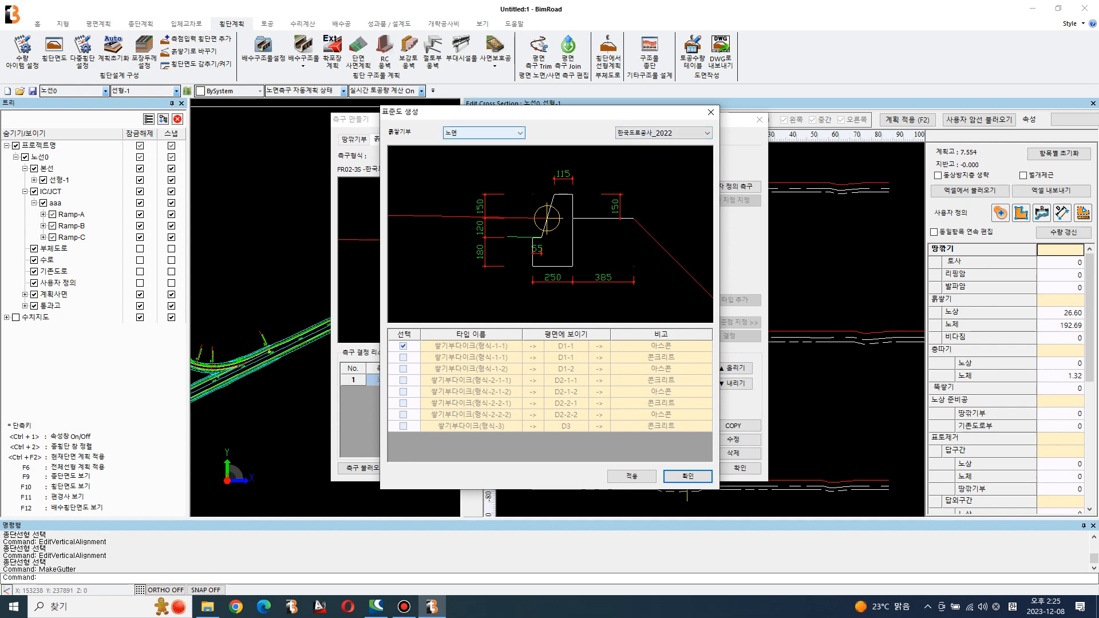
pyautogui.click(475, 152)
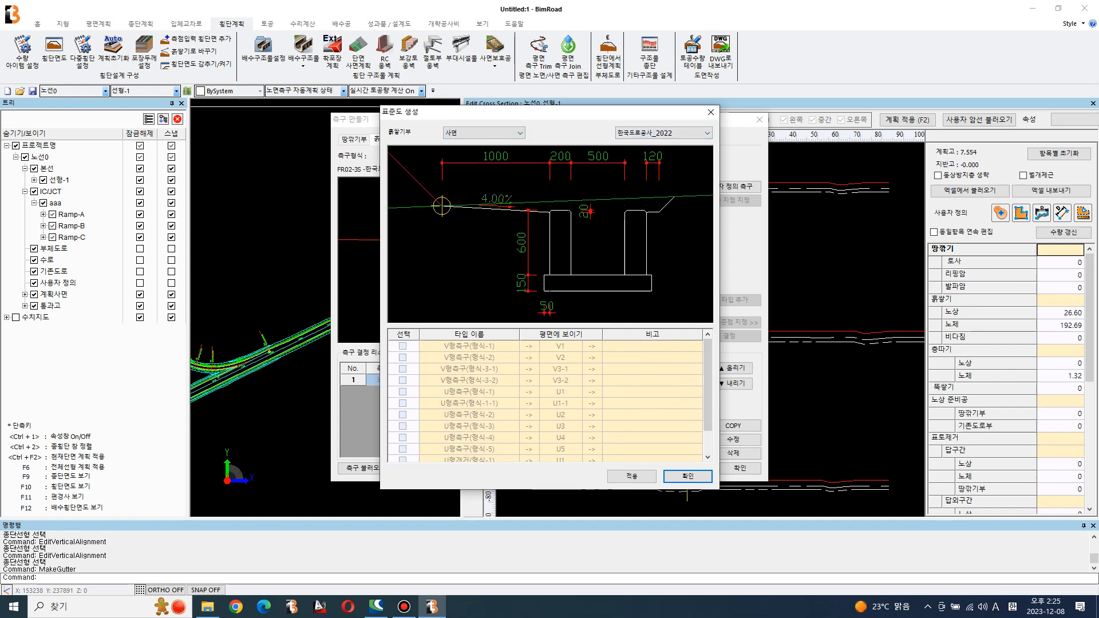
pyautogui.scroll(3, 647, 218)
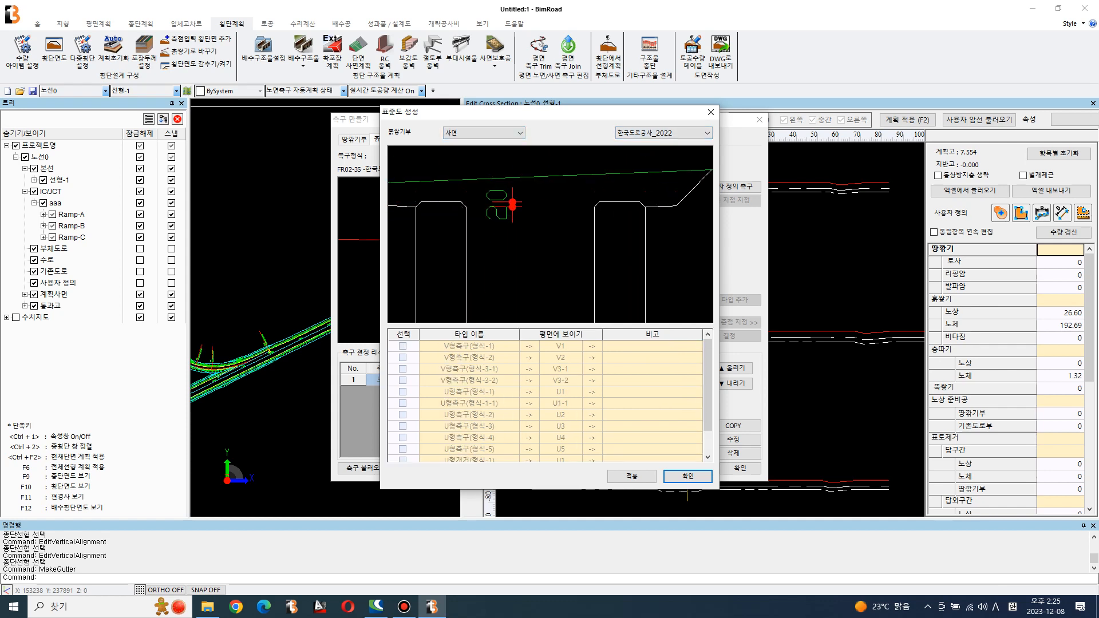
pyautogui.scroll(-3, 631, 218)
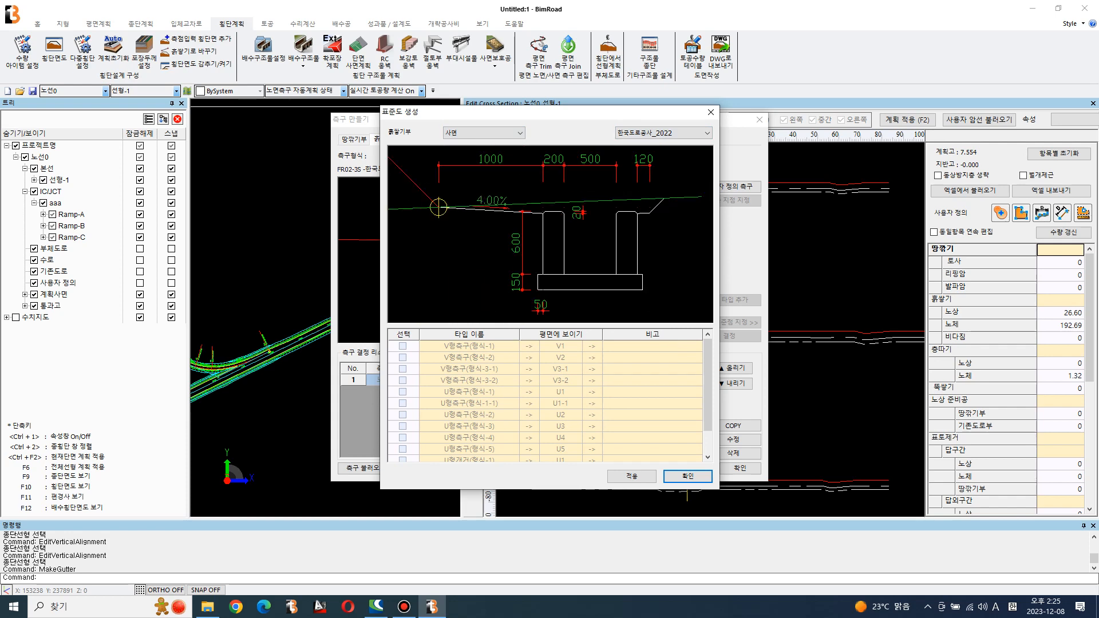
pyautogui.click(403, 347)
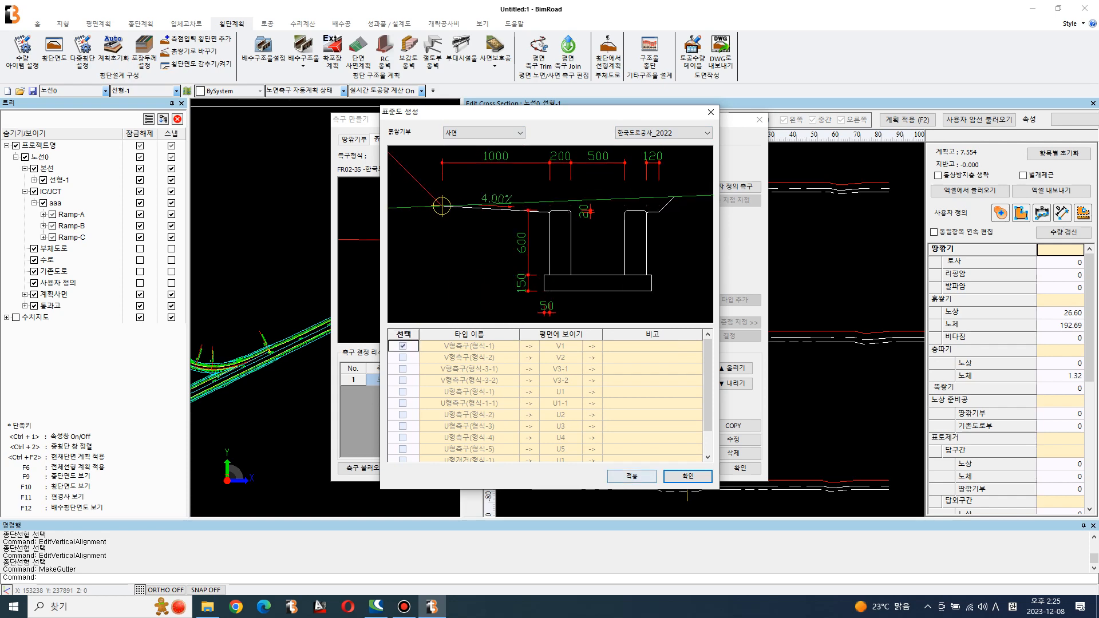
pyautogui.click(632, 476)
pyautogui.click(688, 476)
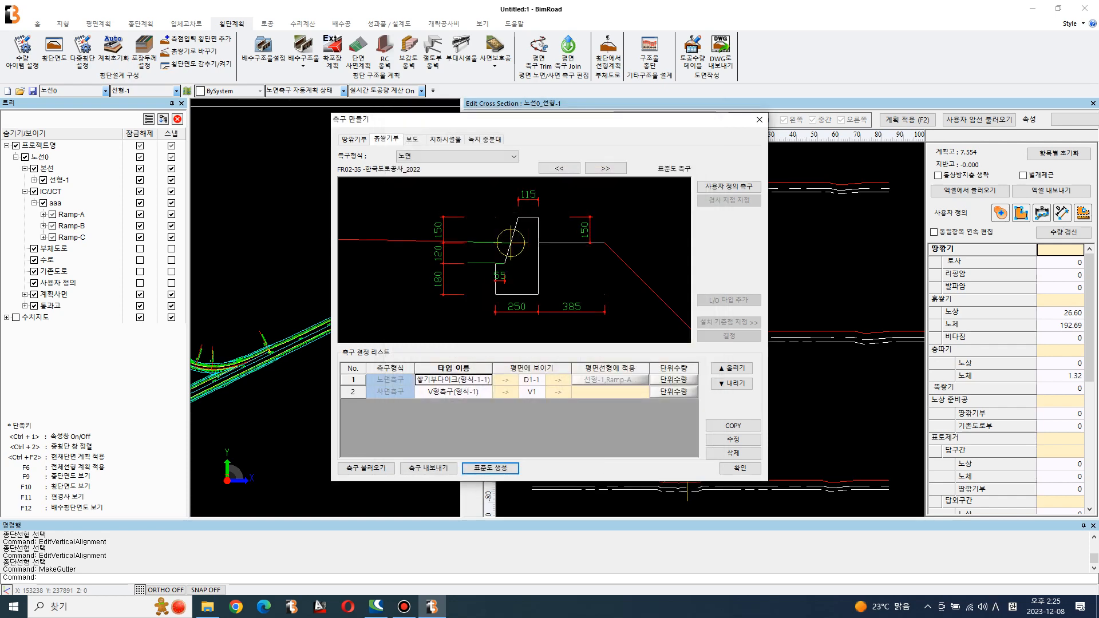
# Preview the unit quantity calculation of V형측구(형식-1) with the standard drawing applied
pyautogui.click(453, 392)
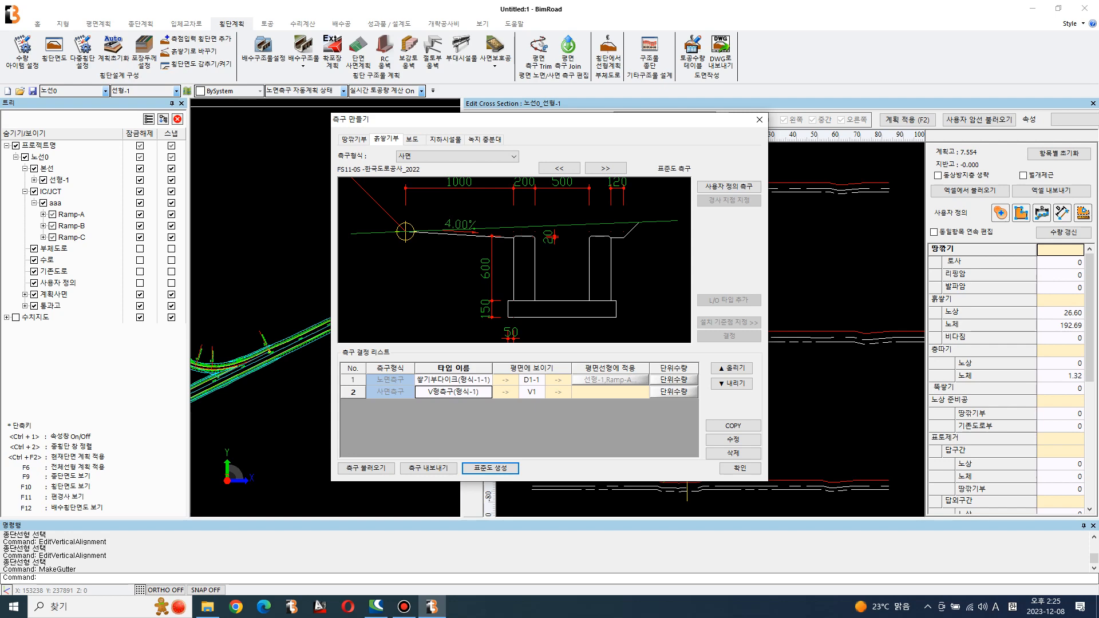
pyautogui.click(674, 392)
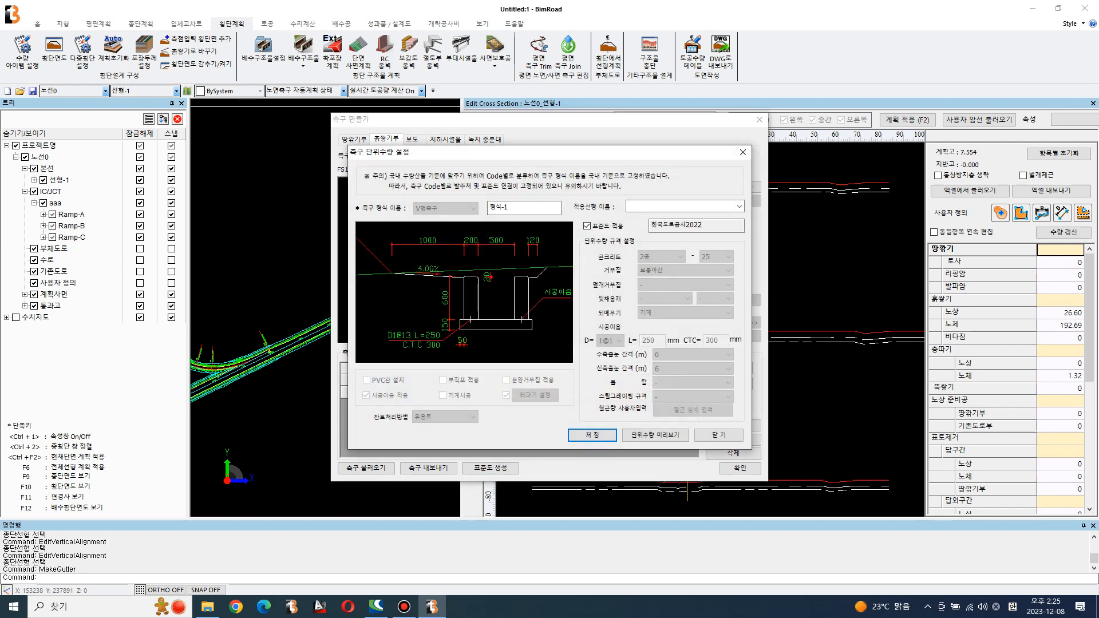
pyautogui.click(656, 435)
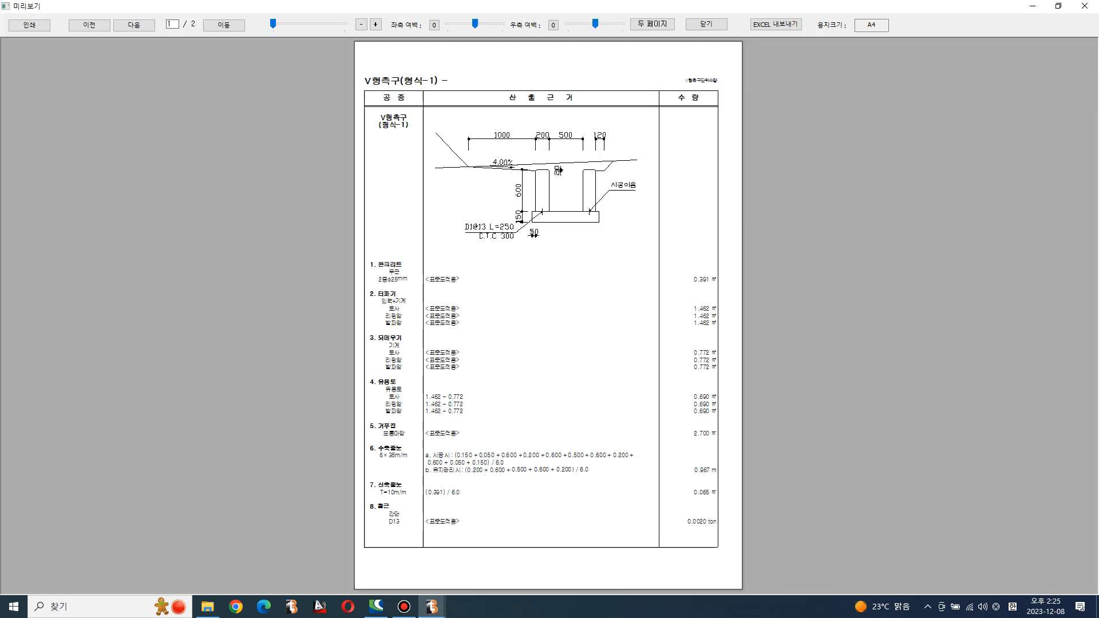
pyautogui.scroll(1, 545, 318)
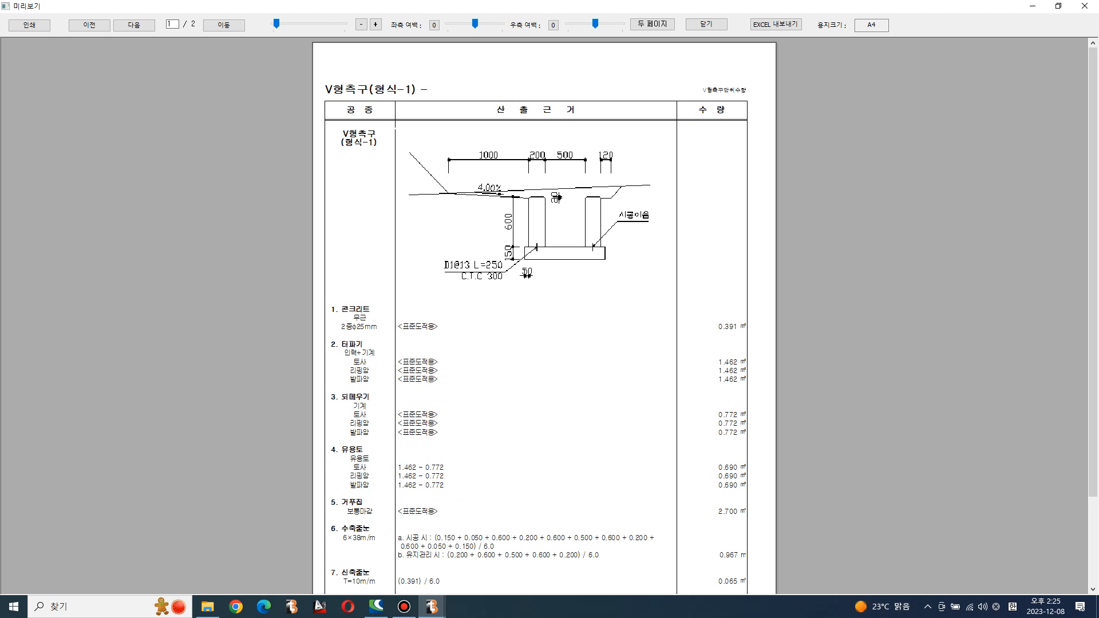
pyautogui.click(706, 24)
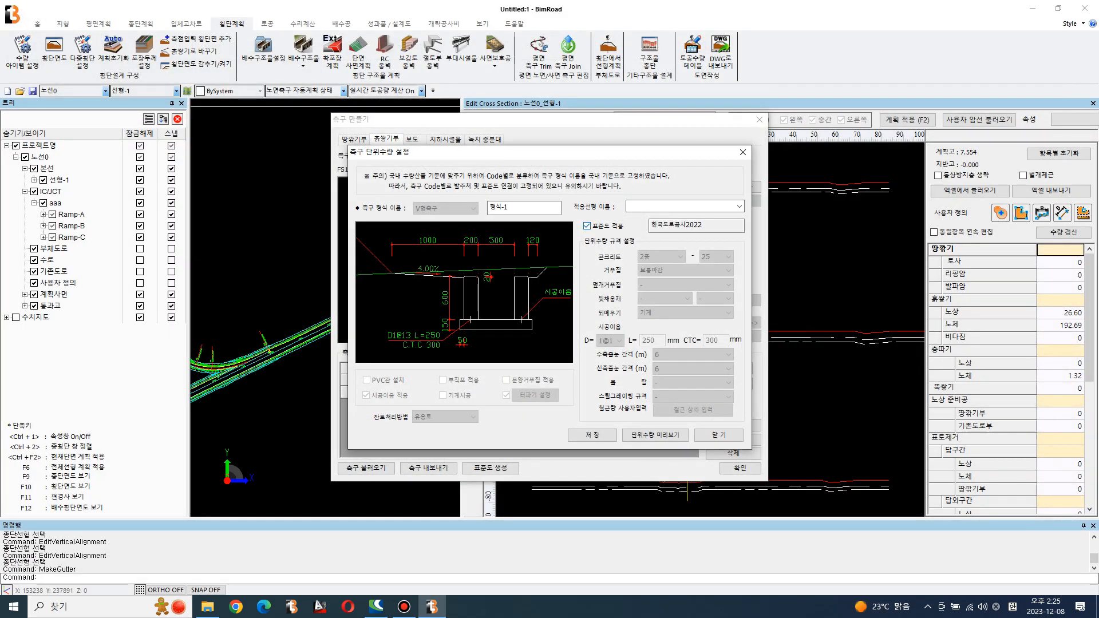
# Turn off 표준도 적용 for V형측구(형식-1), preview its calculated unit quantities and save its unit quantity settings
pyautogui.click(587, 226)
pyautogui.click(655, 436)
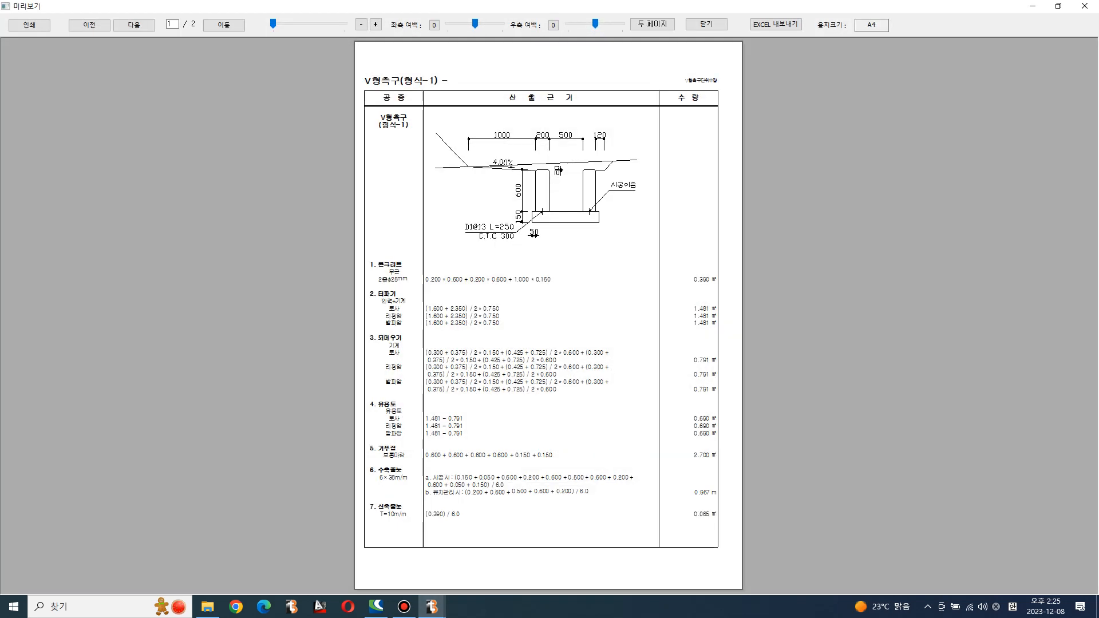
pyautogui.scroll(2, 548, 315)
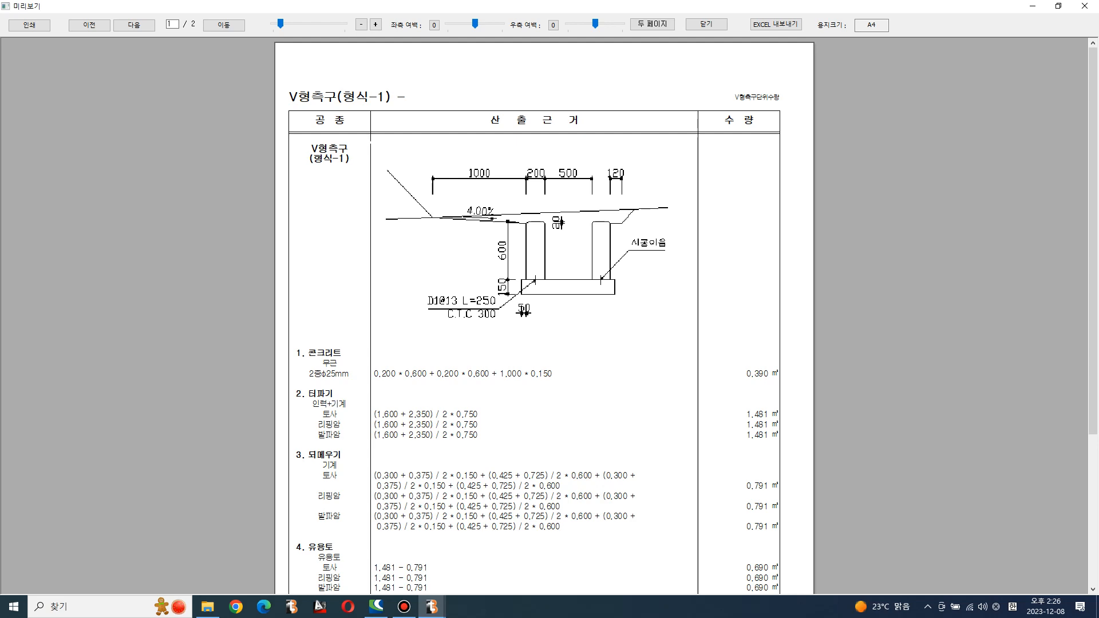
pyautogui.click(706, 25)
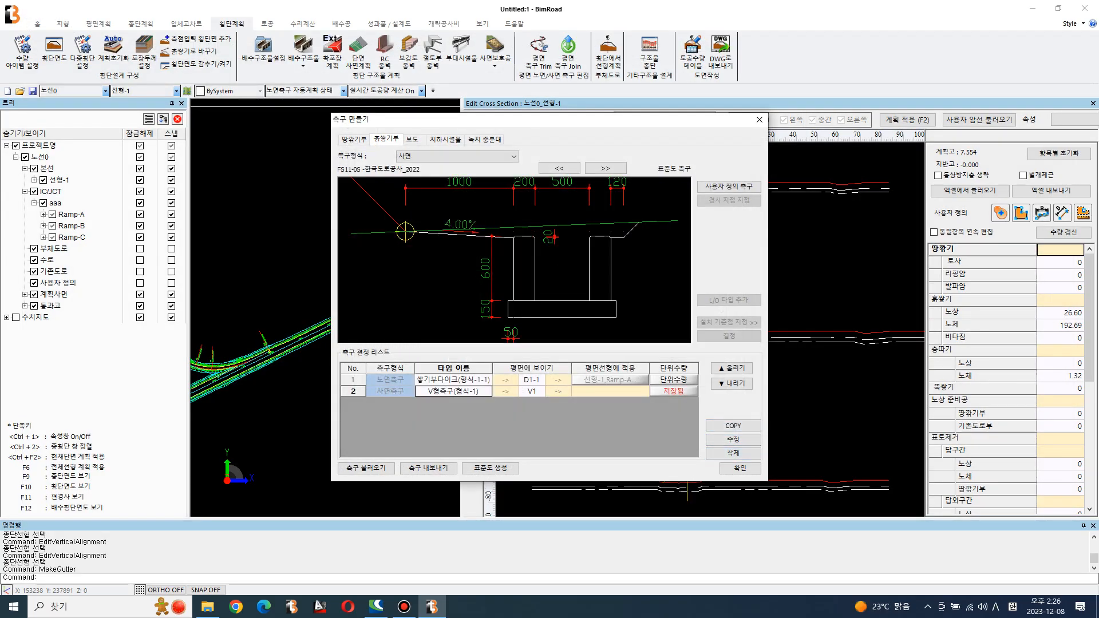
# Save the unit quantities of the fill dike (형식-1-1) and L형측구(형식-1), and apply the gutter settings
pyautogui.click(674, 380)
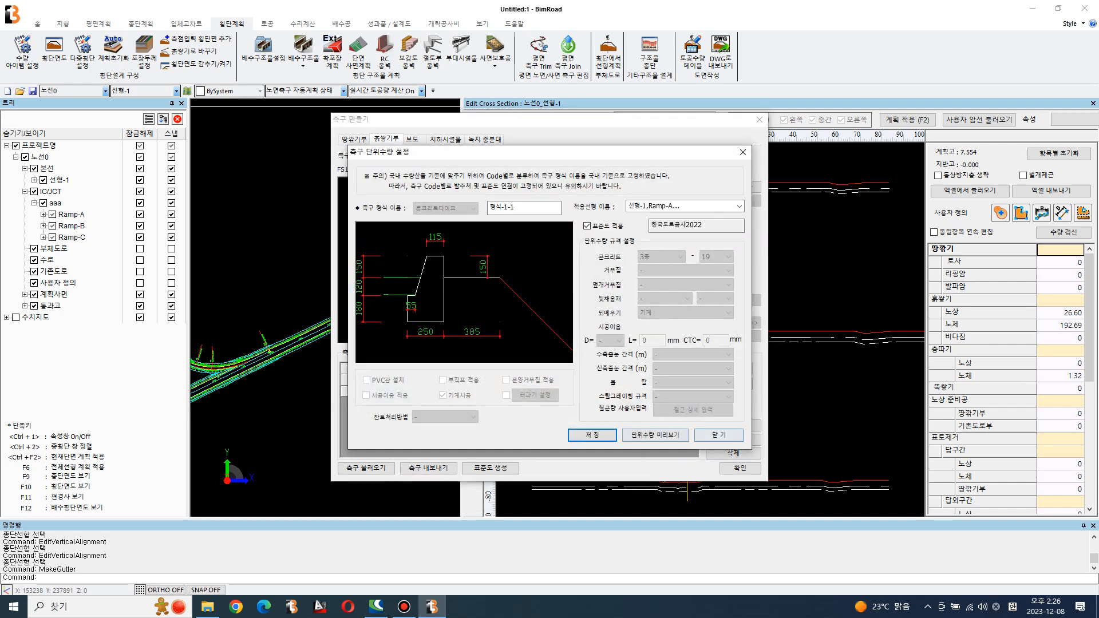
pyautogui.click(656, 435)
pyautogui.click(354, 139)
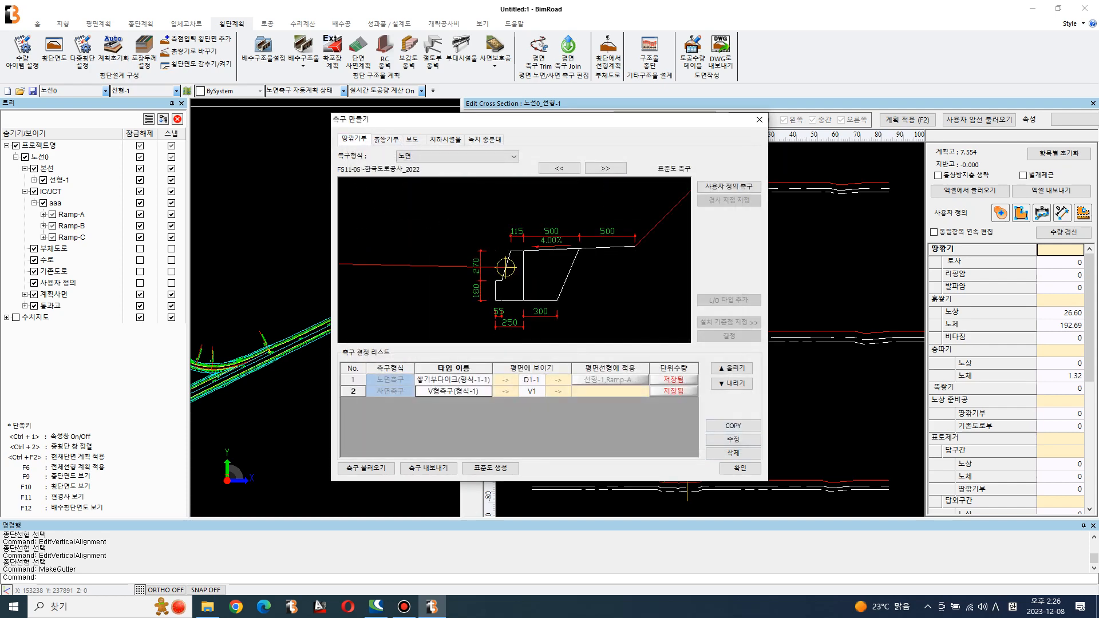
pyautogui.click(674, 379)
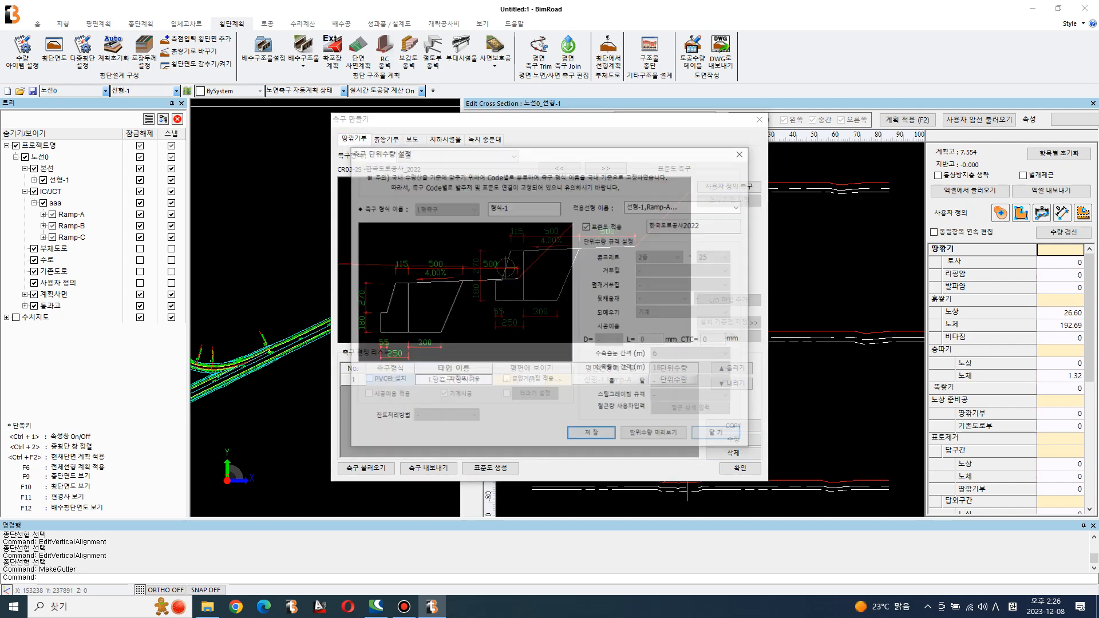
pyautogui.click(717, 436)
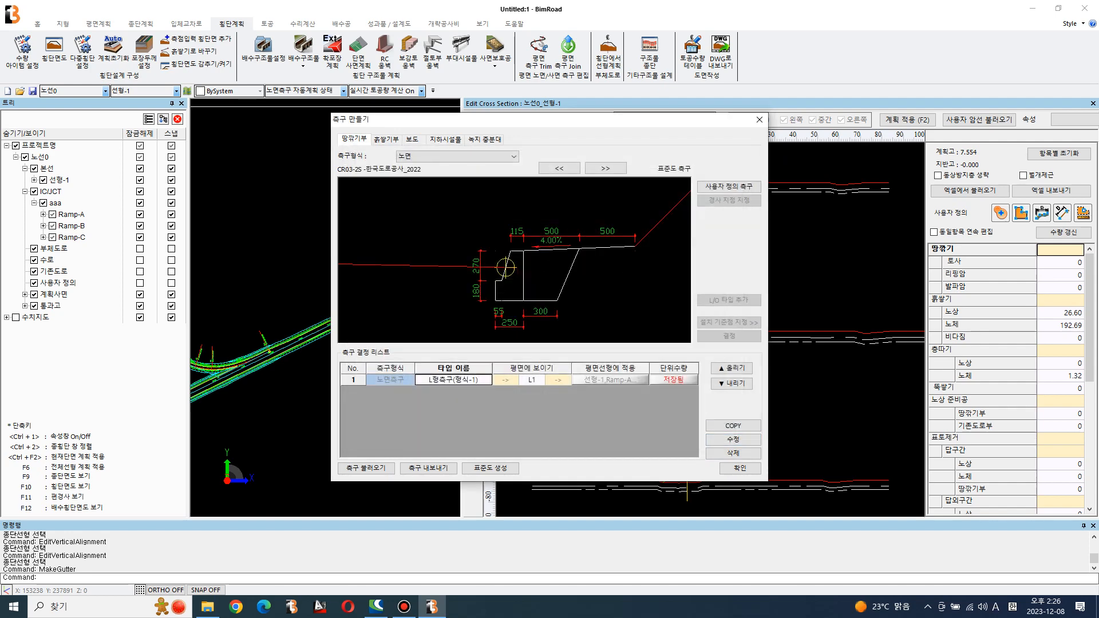
pyautogui.click(741, 468)
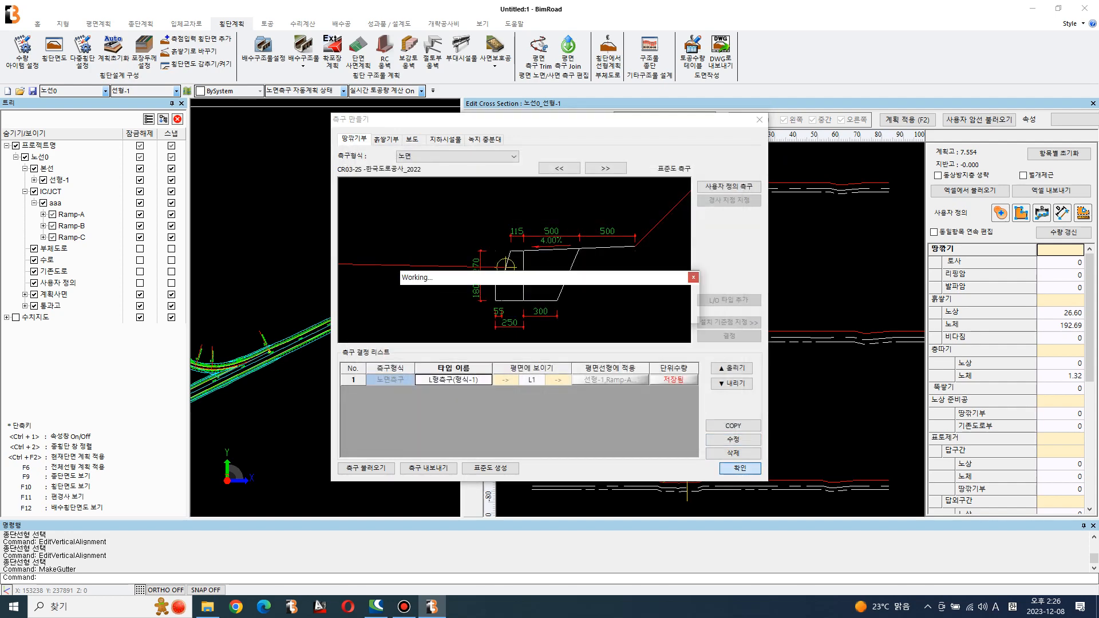
pyautogui.press('Return')
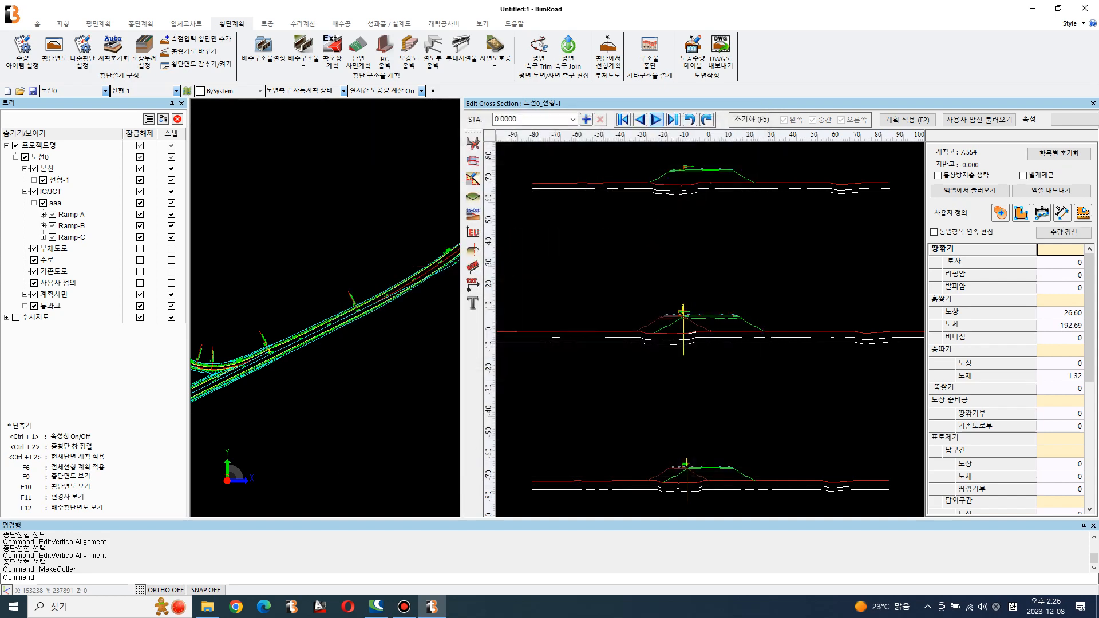
# Go to station 2100 of 선형-1 and place V형측구(형식-1) at the toe of the right fill slope
pyautogui.scroll(5, 340, 331)
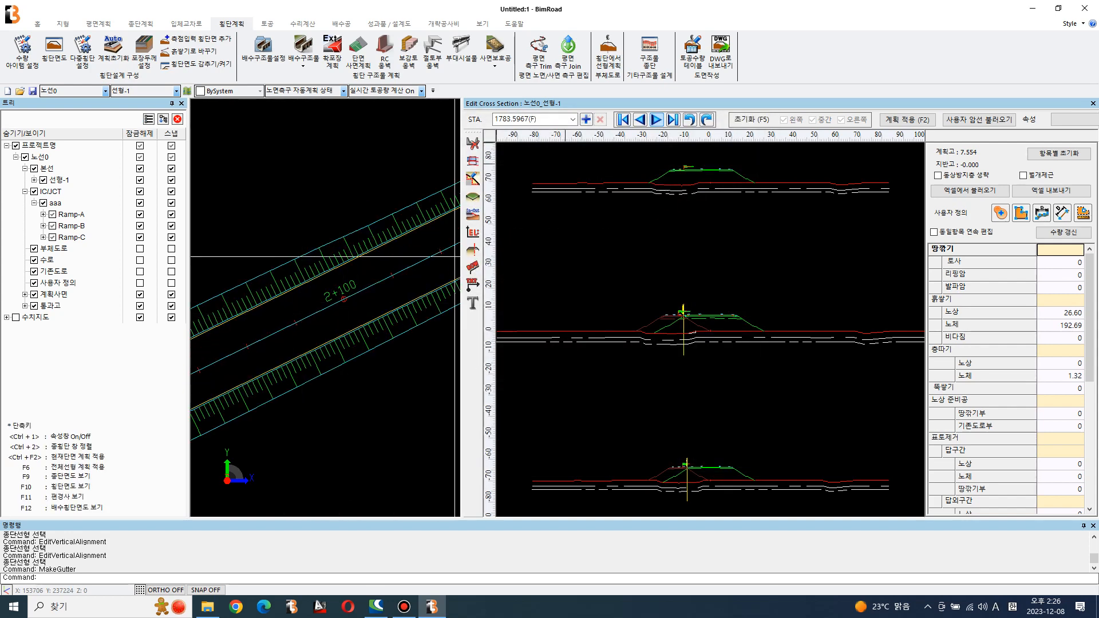
pyautogui.click(573, 119)
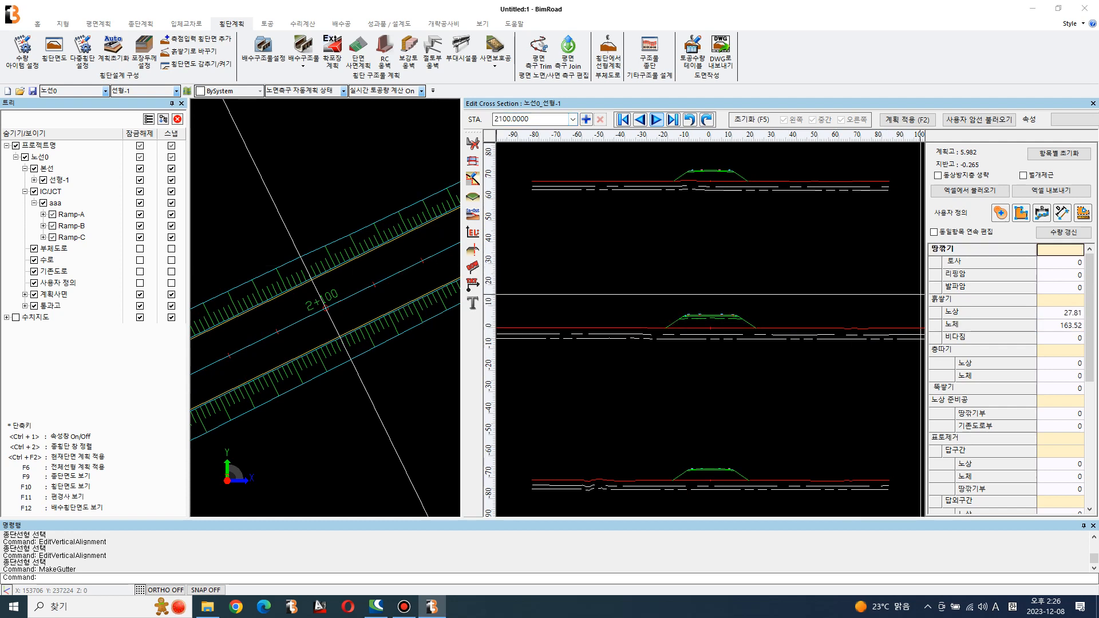
pyautogui.click(986, 275)
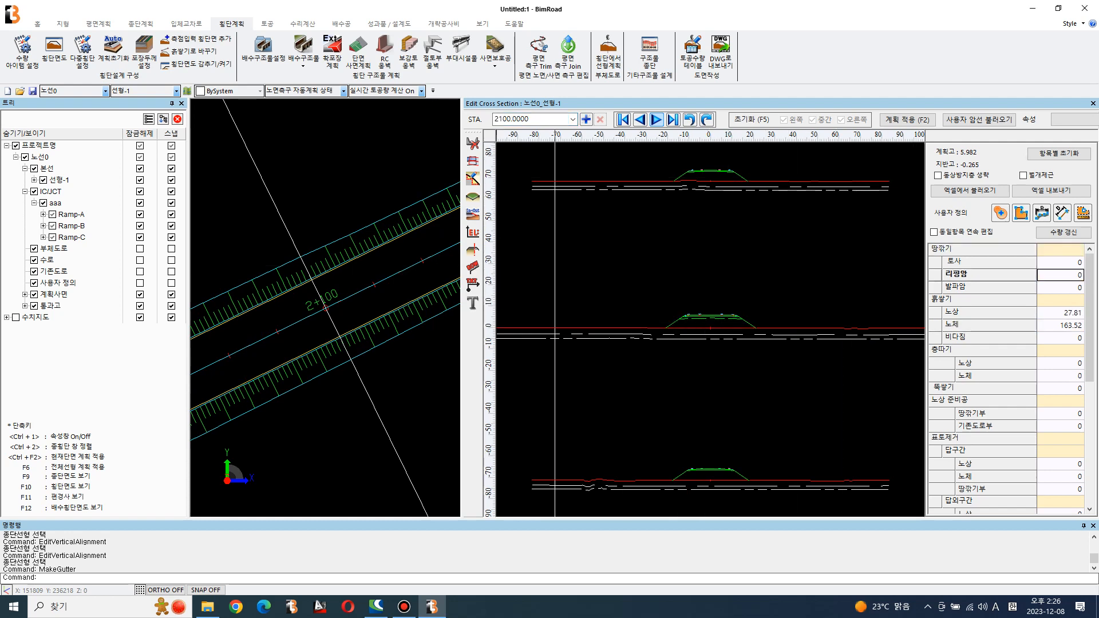
pyautogui.click(302, 50)
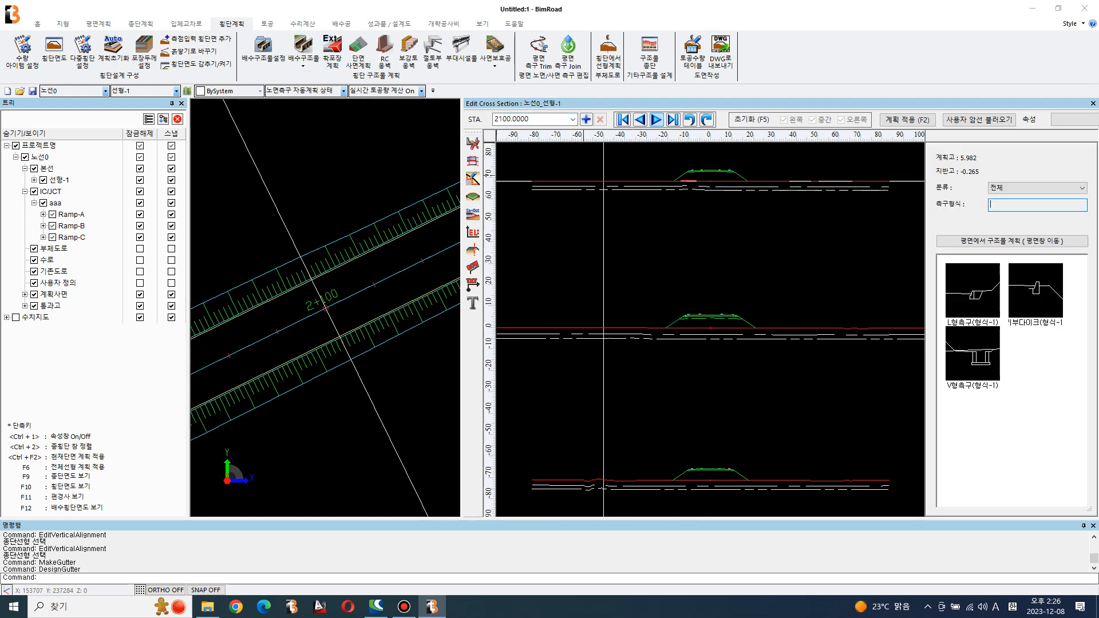
pyautogui.click(973, 352)
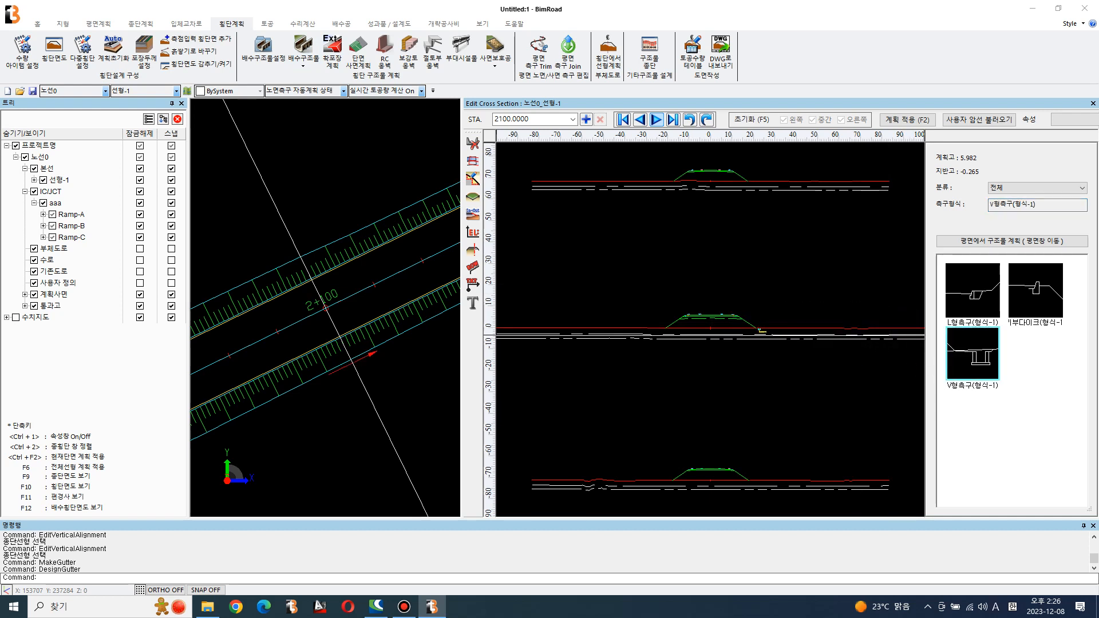
pyautogui.scroll(3, 742, 326)
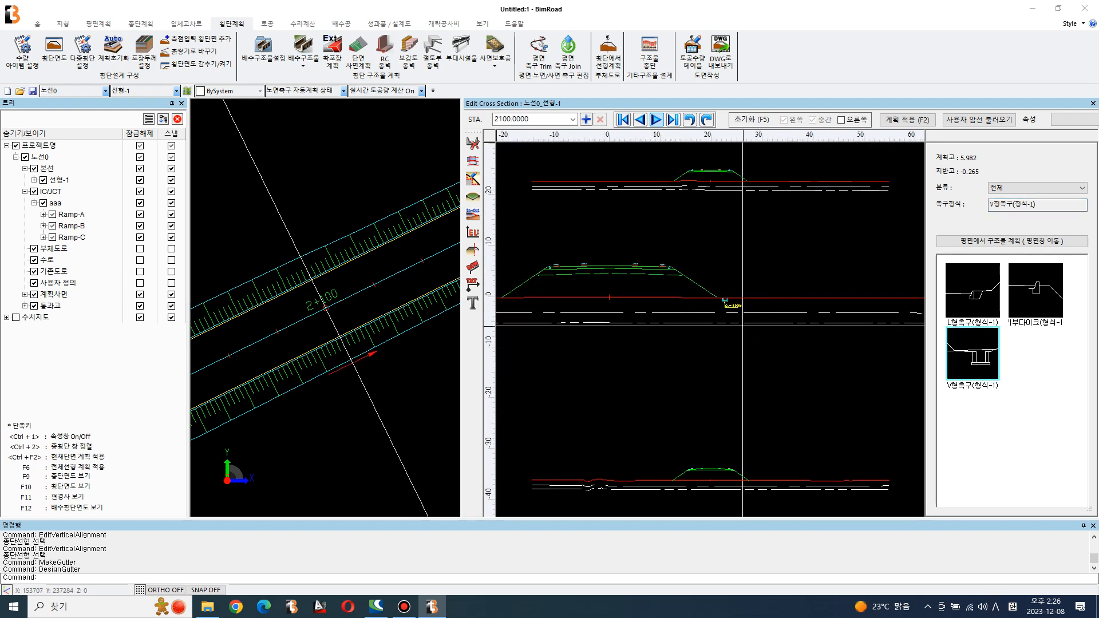
pyautogui.scroll(5, 739, 306)
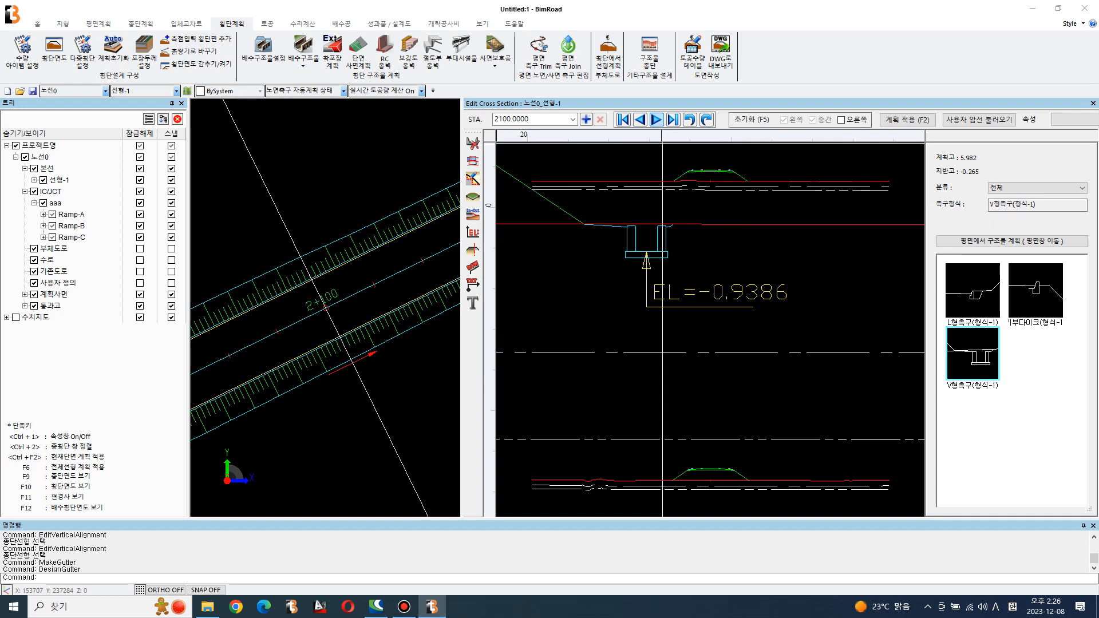
# Advance to station 2120, place V형측구(형식-1) at the right slope toe and check its direction arrow in plan
pyautogui.click(657, 120)
pyautogui.moveTo(972, 353); pyautogui.dragTo(657, 244)
pyautogui.scroll(-5, 838, 344)
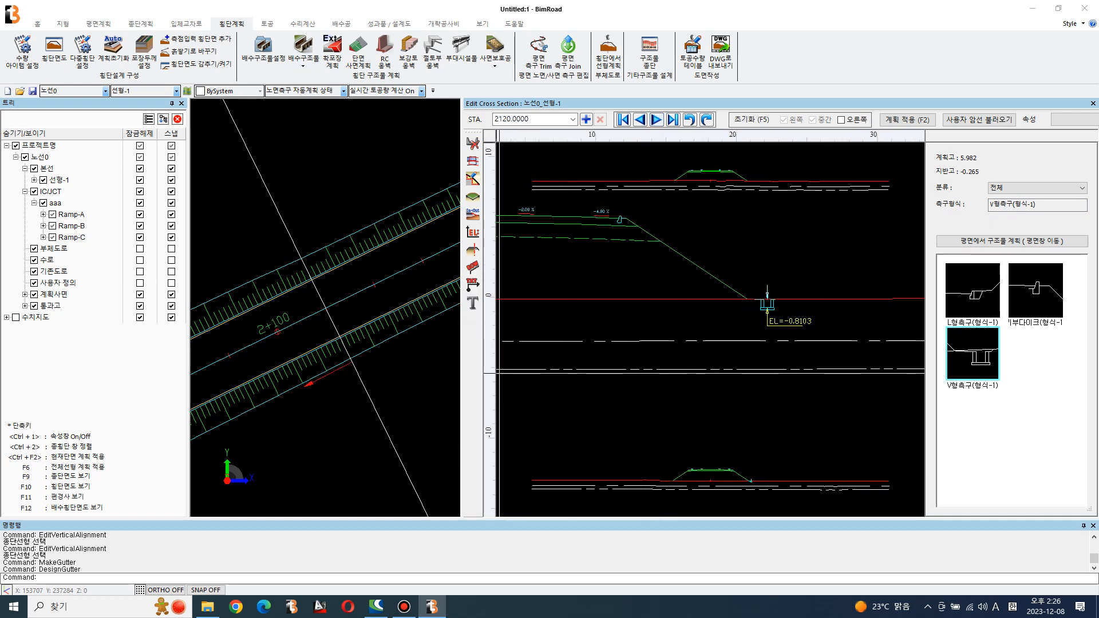
pyautogui.scroll(6, 326, 385)
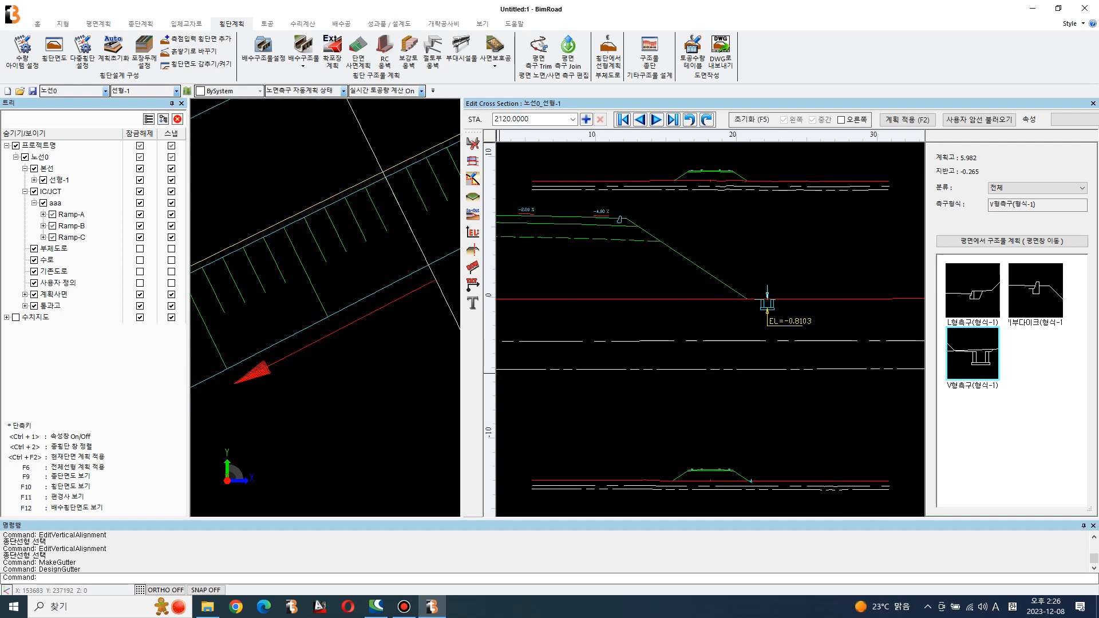
# Advance to station 2140, place V형측구(형식-1) at the toe of the right fill slope and inspect it up close
pyautogui.scroll(-4, 280, 364)
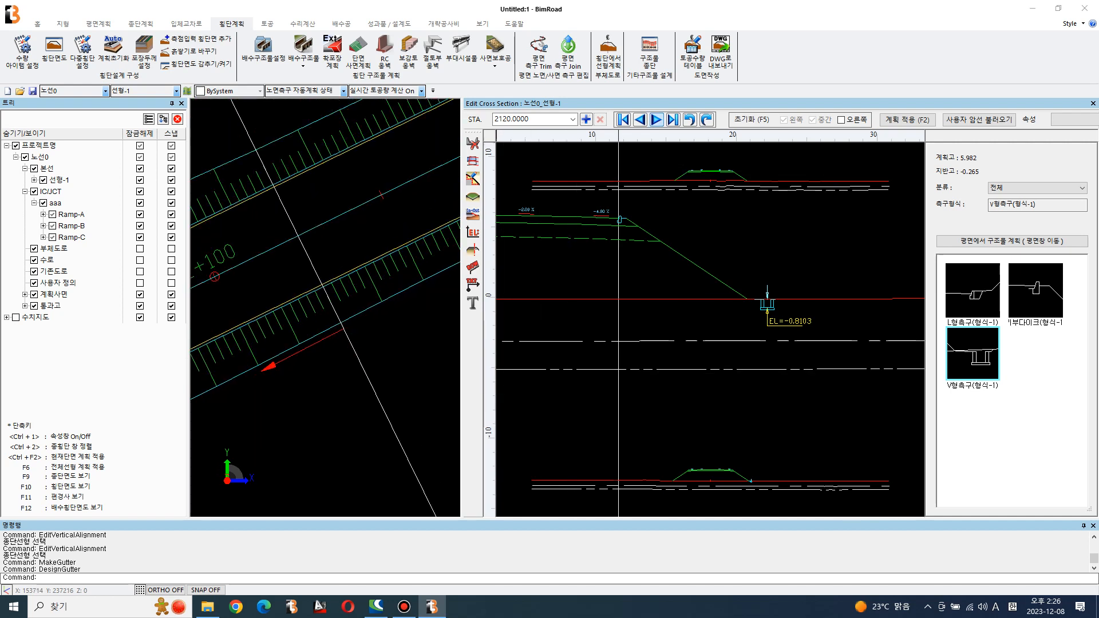
pyautogui.click(657, 119)
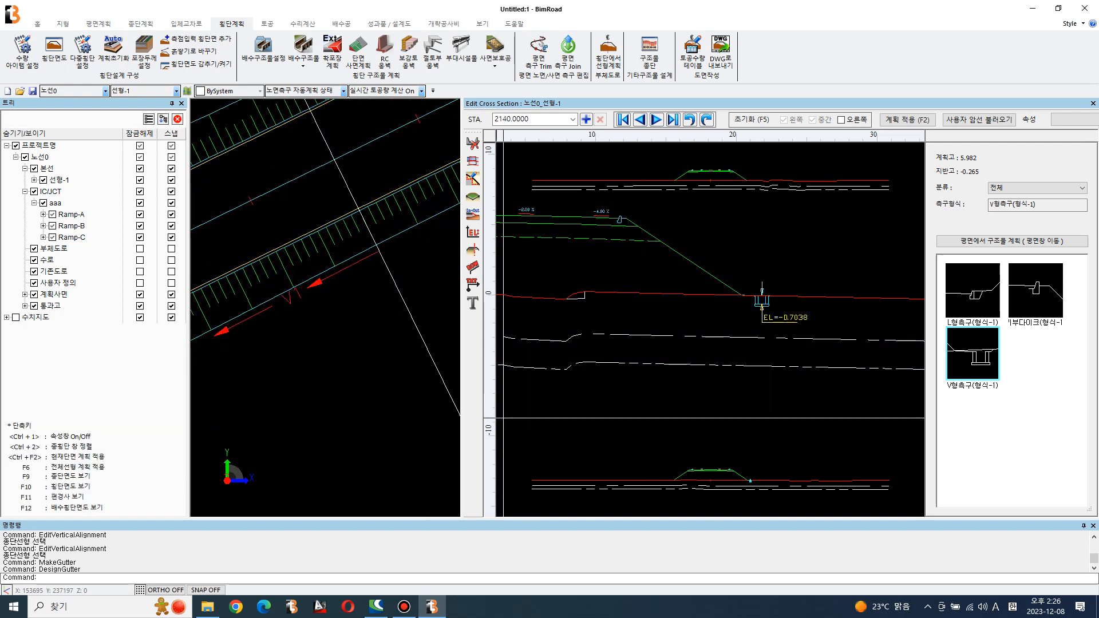
pyautogui.scroll(-3, 313, 335)
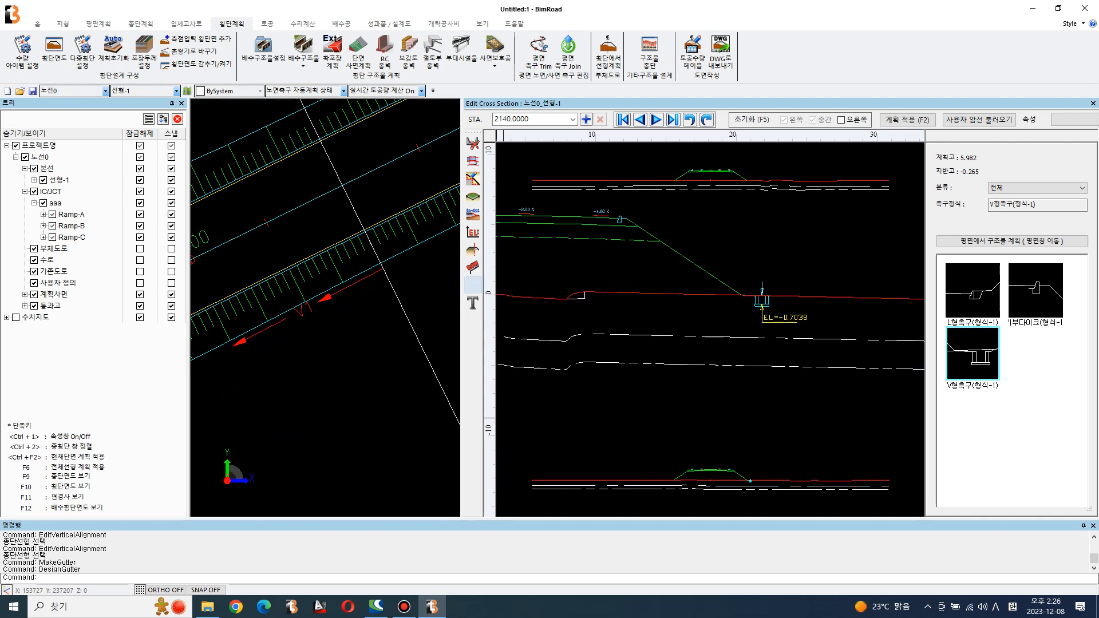
pyautogui.scroll(4, 759, 314)
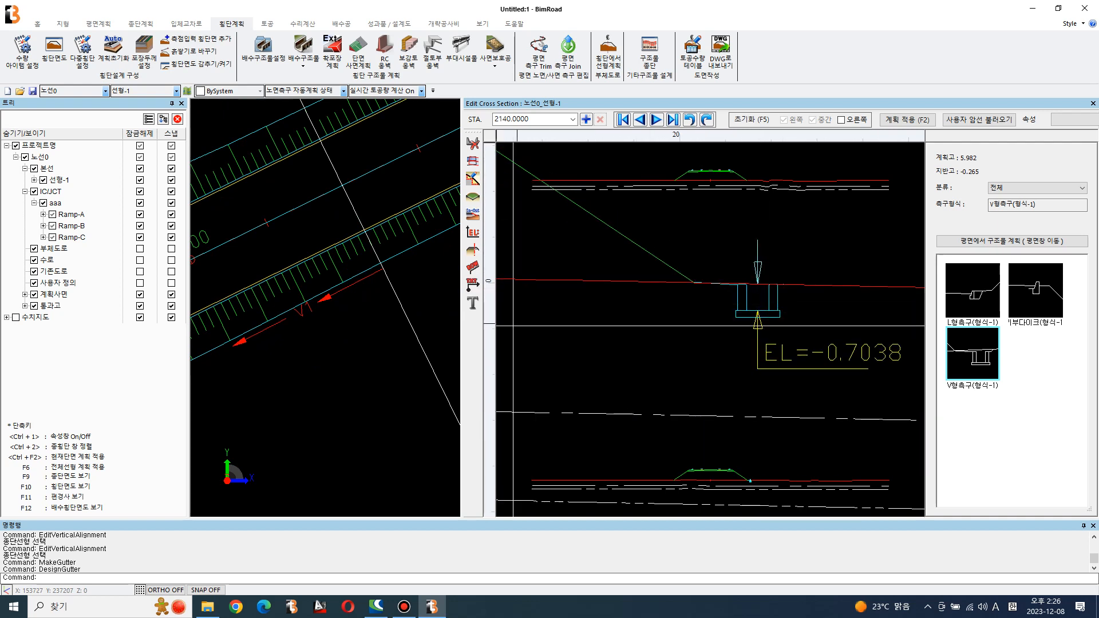
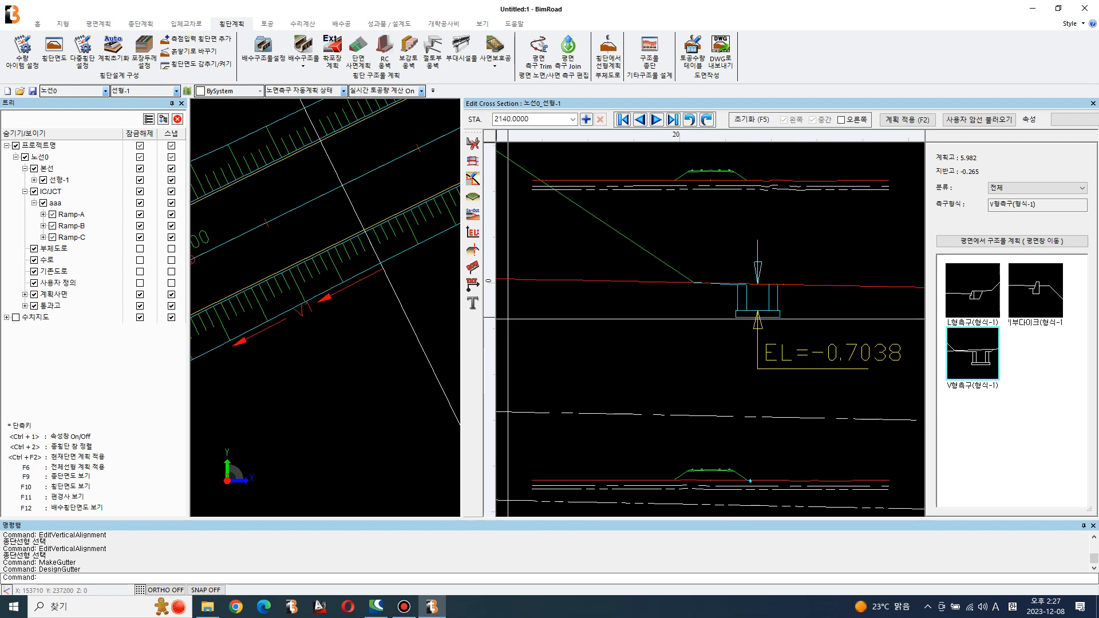
pyautogui.scroll(-3, 782, 319)
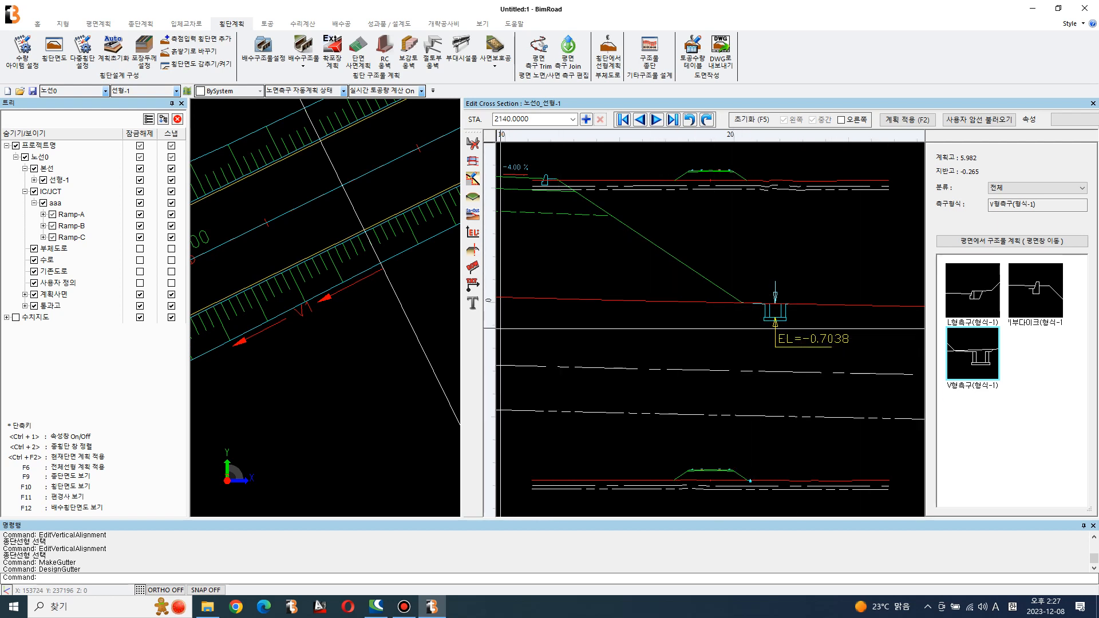
# Erase the V형측구(형식-1) gutter placed beside the right fill slope at station 2140
pyautogui.press('Escape')
pyautogui.write('e')
pyautogui.press('space')
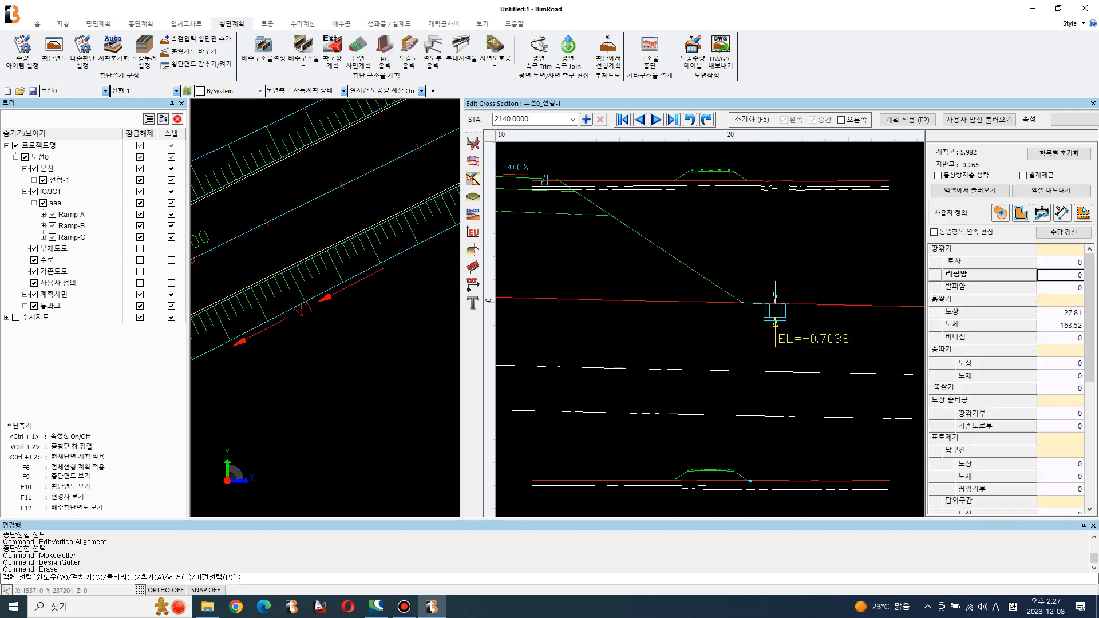
pyautogui.click(775, 319)
pyautogui.press('space')
pyautogui.scroll(-4, 343, 347)
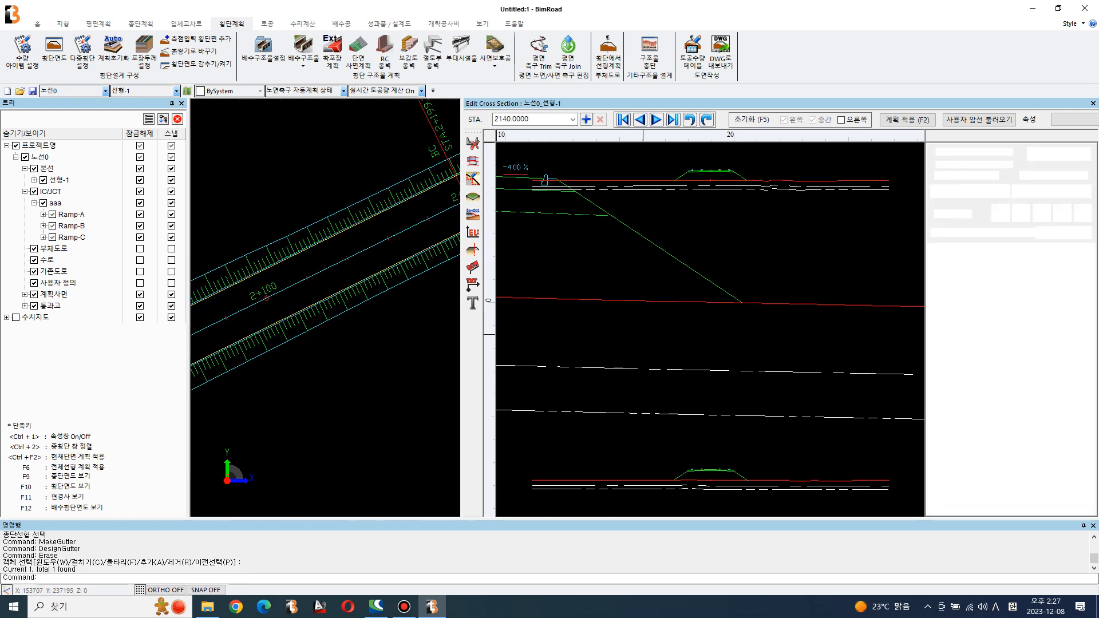
# Plan V형측구(형식-1) along 선형-1 in the plan view from station 2100 to 2200 on the right side and check it
pyautogui.moveTo(331, 349); pyautogui.dragTo(281, 325, button='middle')
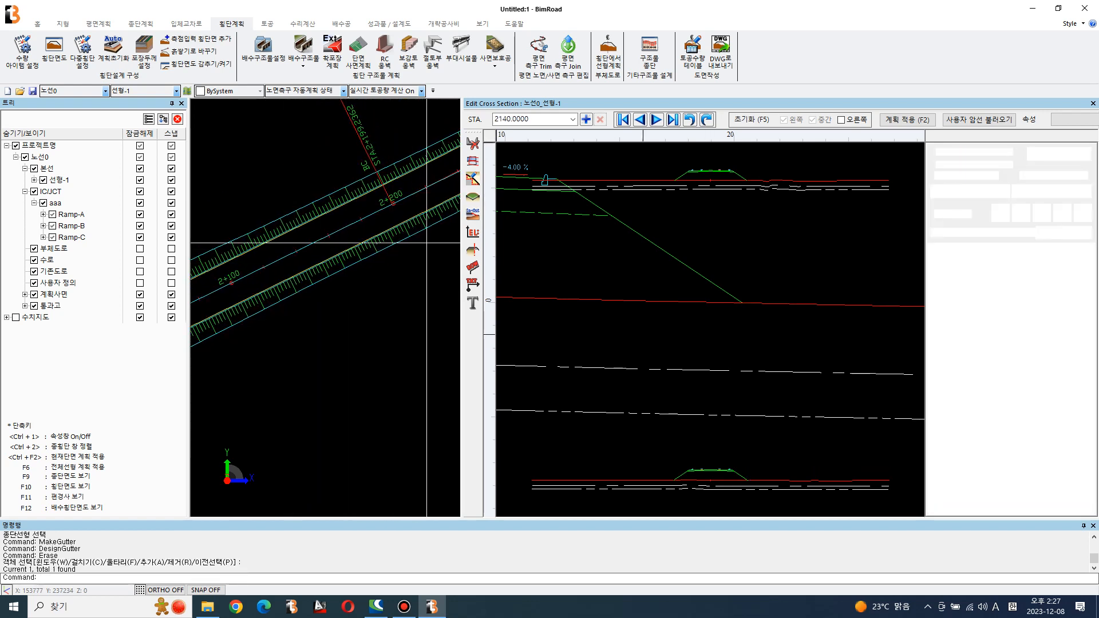
pyautogui.click(303, 48)
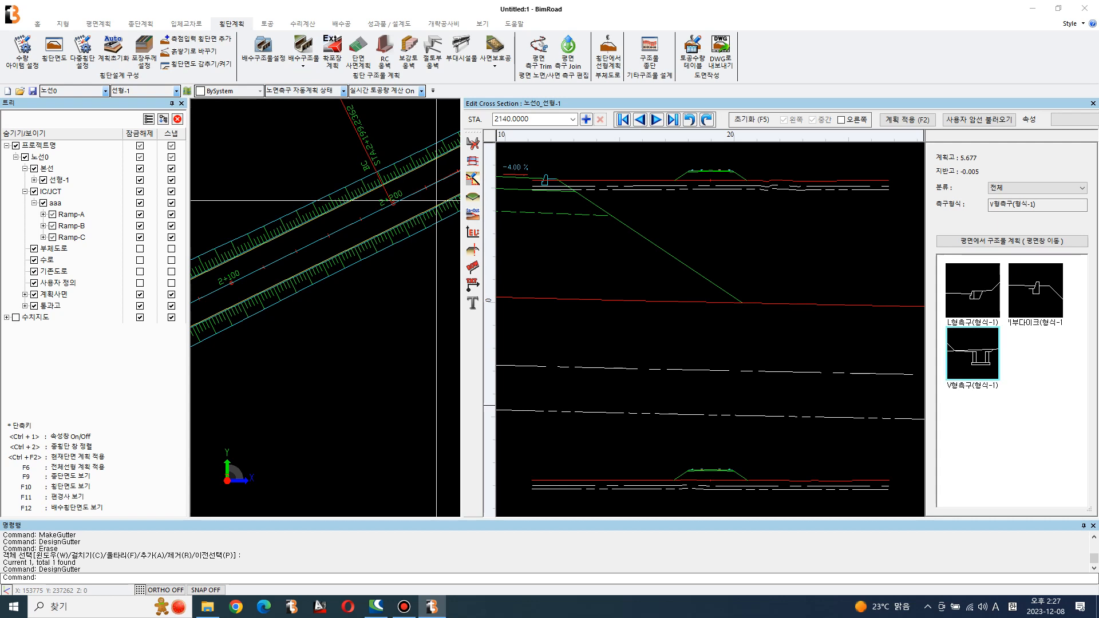
pyautogui.click(1012, 241)
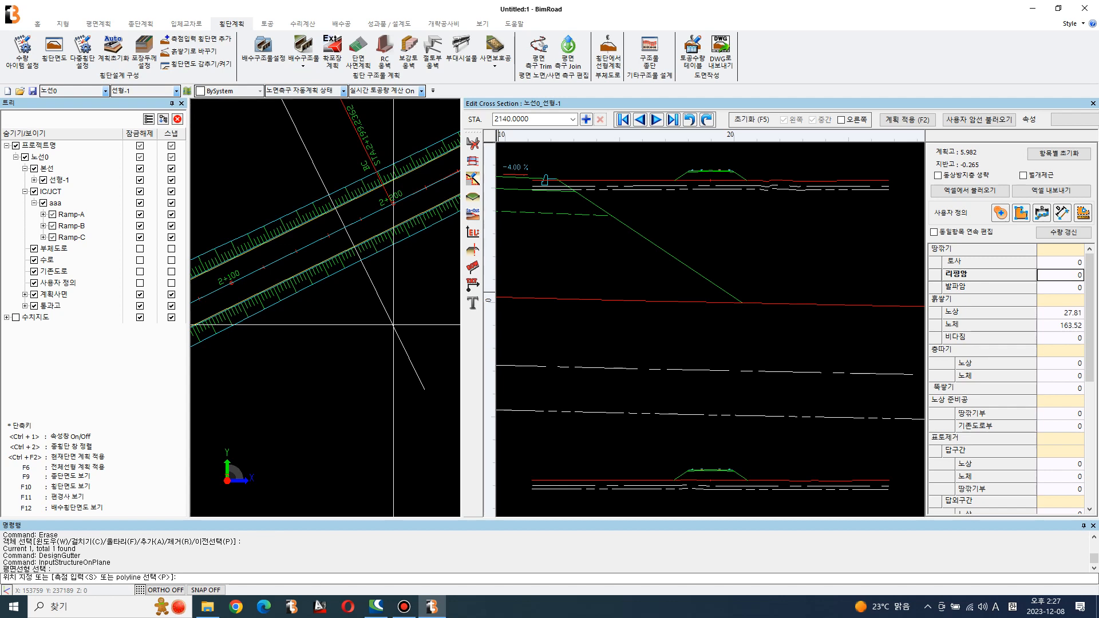
pyautogui.write('s')
pyautogui.press('Return')
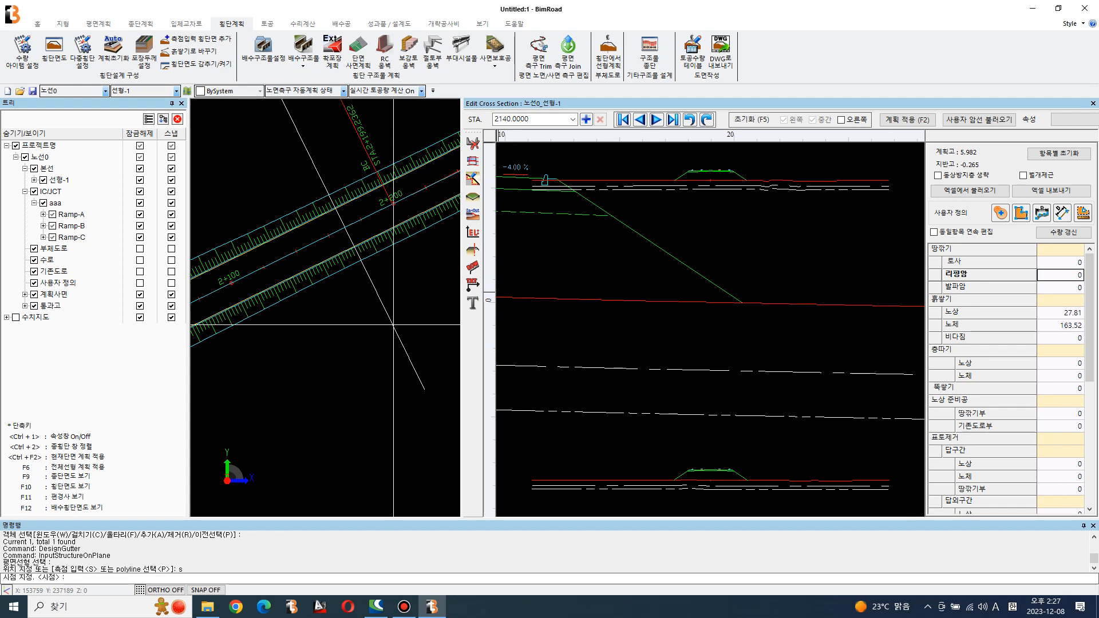
pyautogui.press('Return')
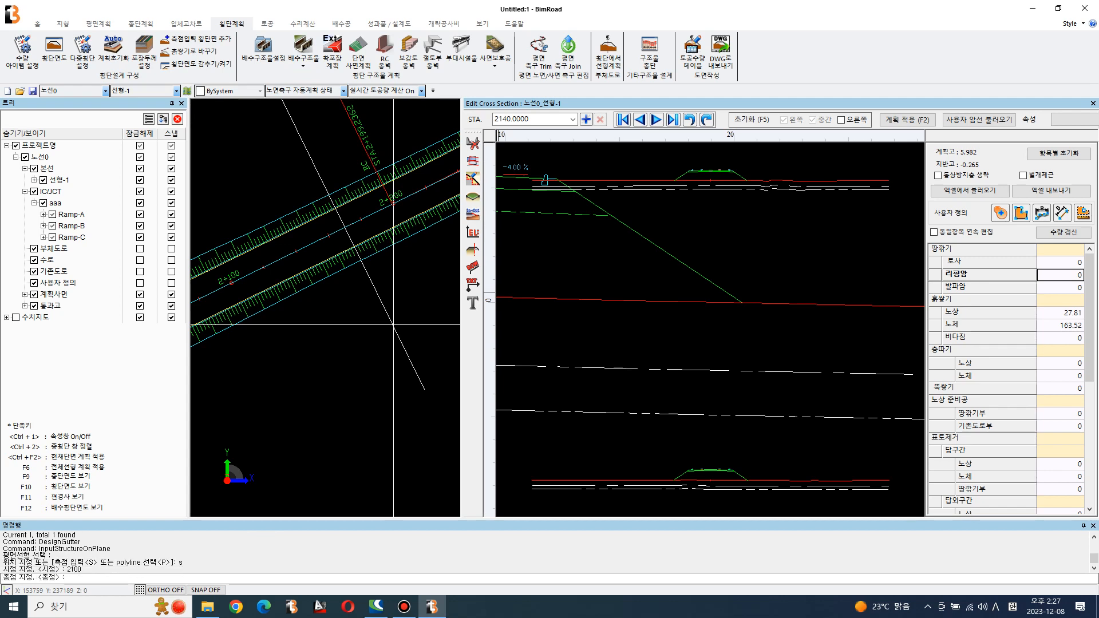
pyautogui.press('Return')
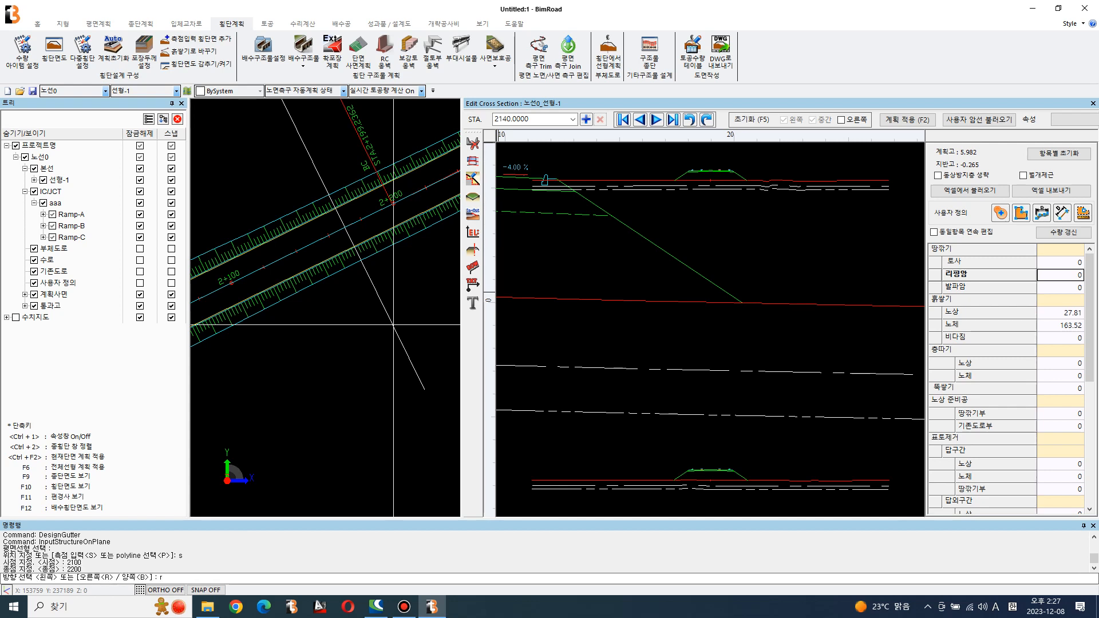
pyautogui.press('Return')
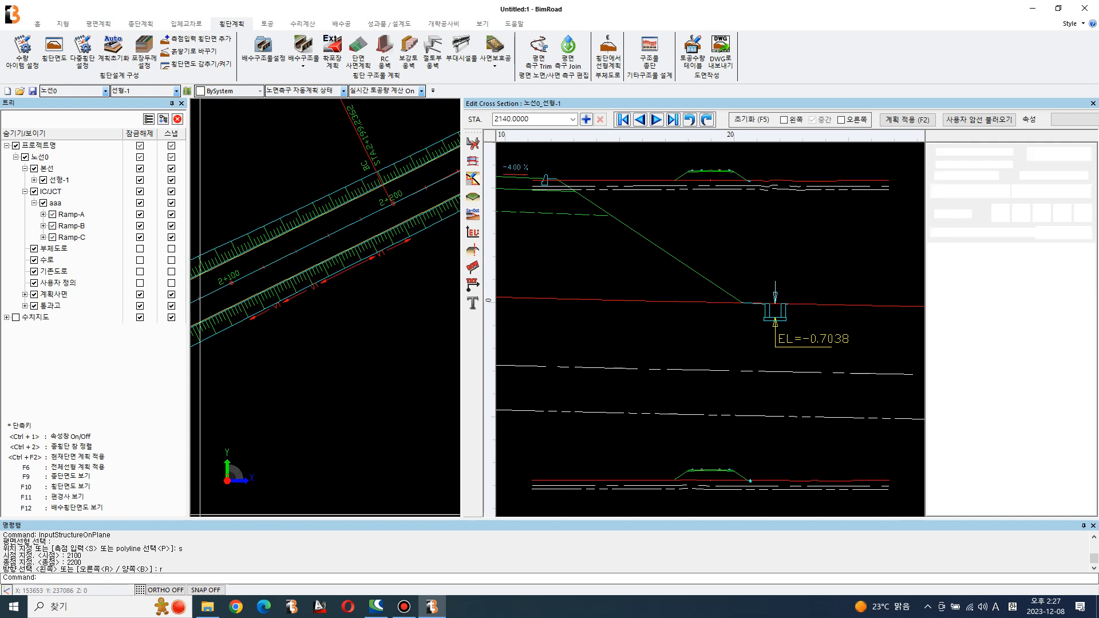
pyautogui.scroll(2, 296, 315)
pyautogui.moveTo(312, 314); pyautogui.dragTo(292, 332, button='middle')
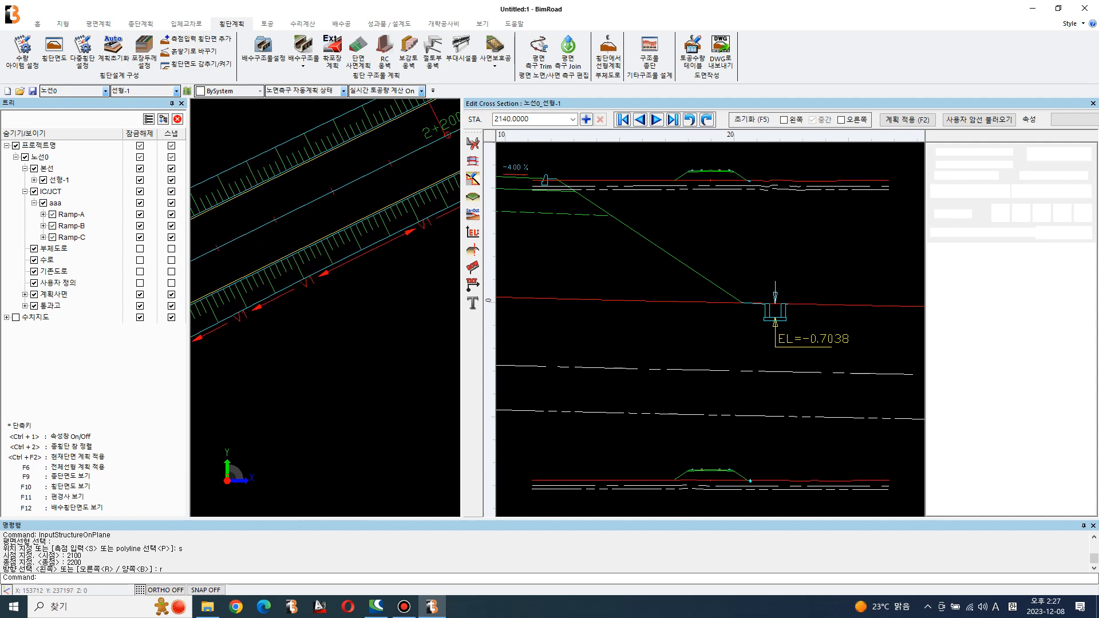
pyautogui.moveTo(292, 333); pyautogui.dragTo(255, 357)
pyautogui.scroll(-2, 411, 275)
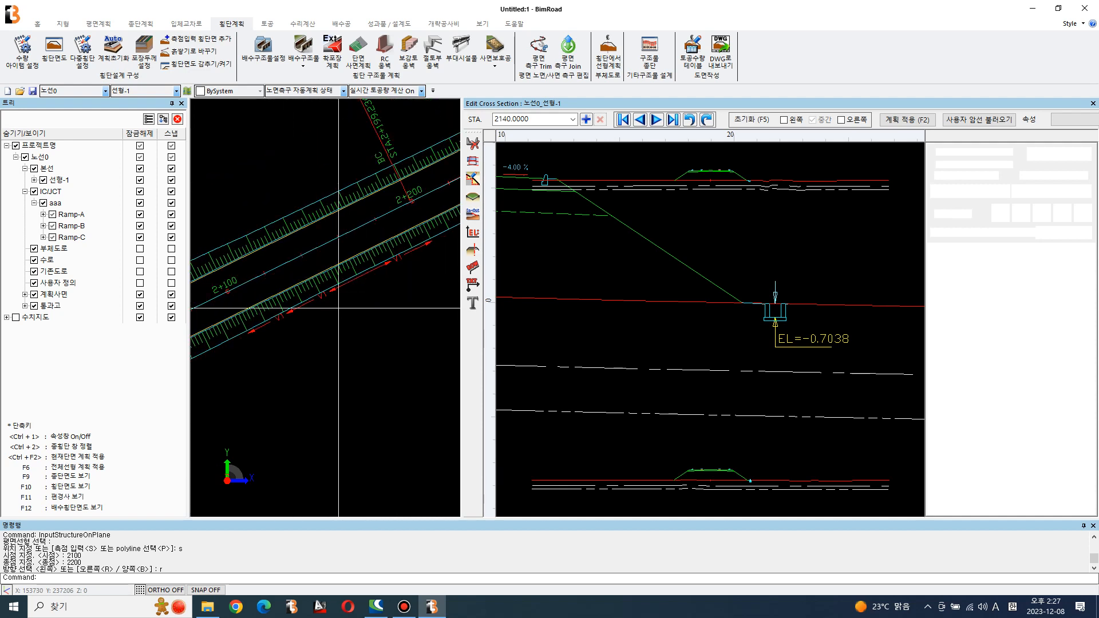
# Go to station 2160 and move the right gutter outward and down from the fill slope toe
pyautogui.click(657, 119)
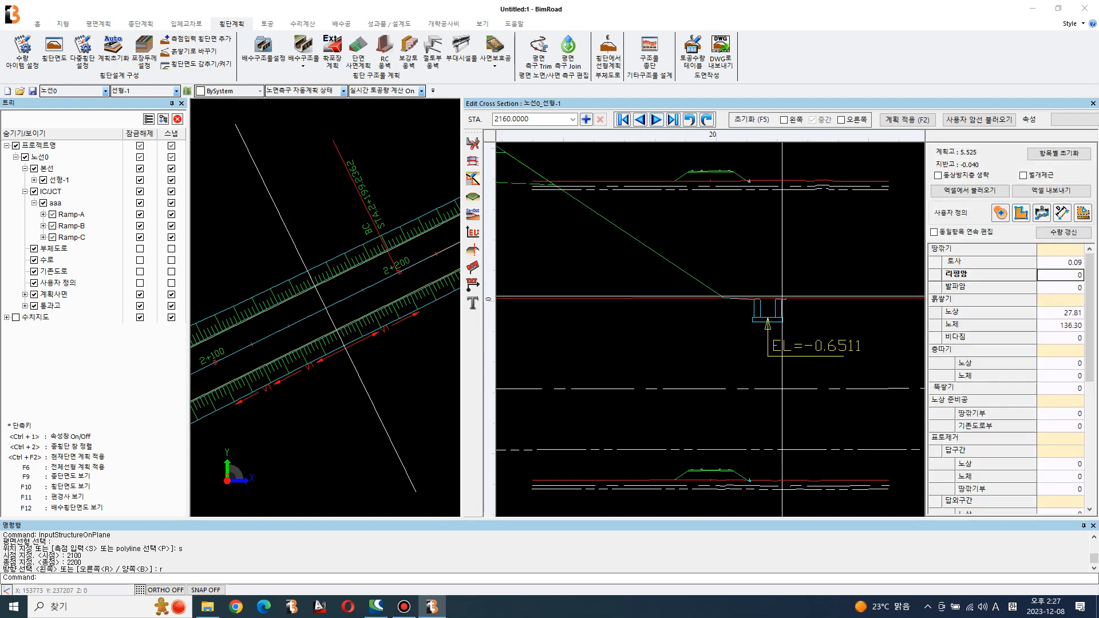
pyautogui.scroll(2, 782, 296)
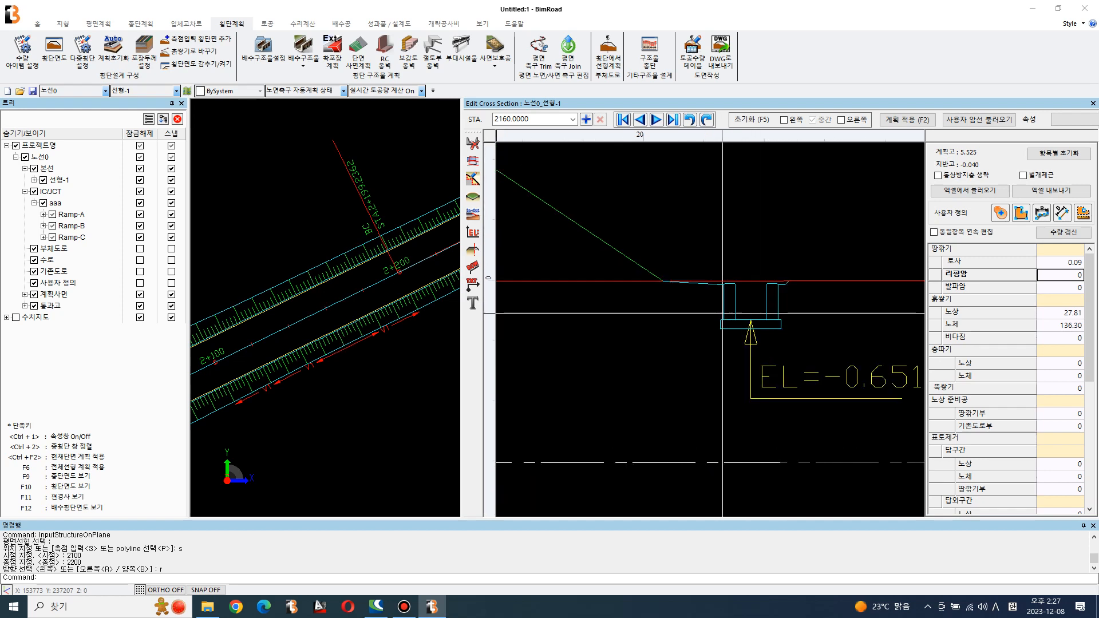
pyautogui.click(682, 291)
pyautogui.click(663, 281)
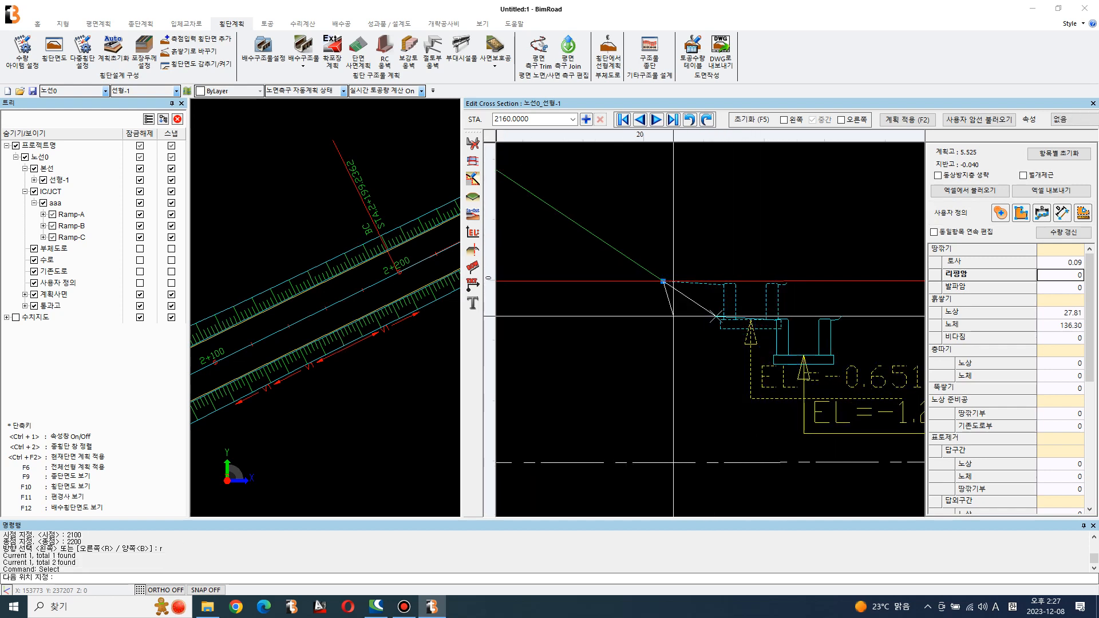
pyautogui.click(717, 317)
# Move the station 2160 gutter back onto the fill slope's end point using the End snap
pyautogui.click(770, 322)
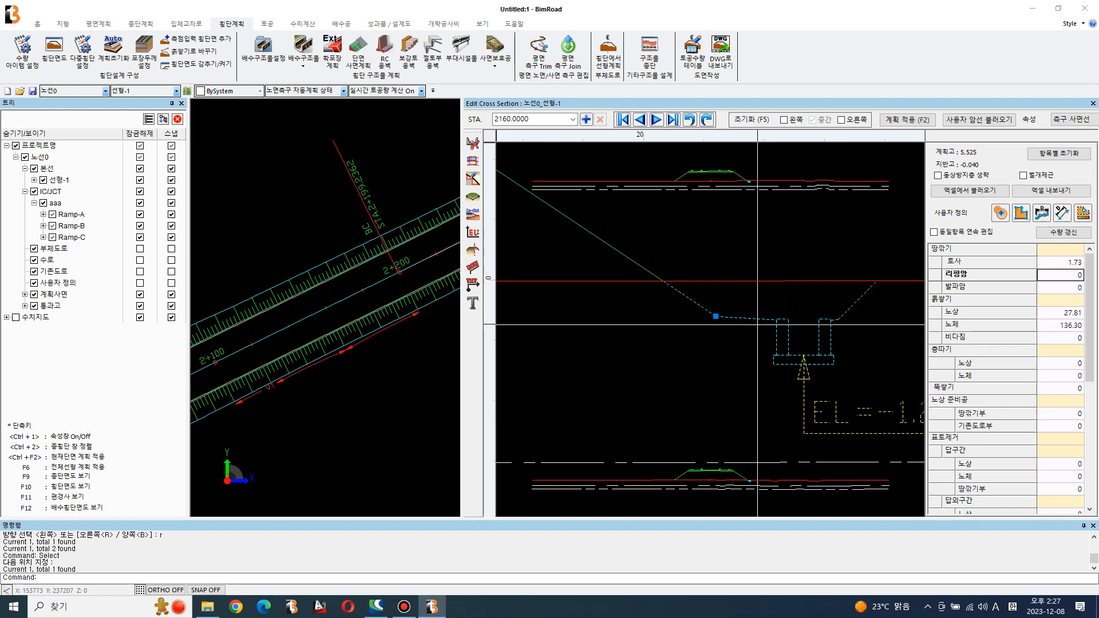
pyautogui.click(717, 317)
pyautogui.keyDown('shift'); pyautogui.rightClick(657, 277); pyautogui.keyUp('shift')
pyautogui.click(681, 289)
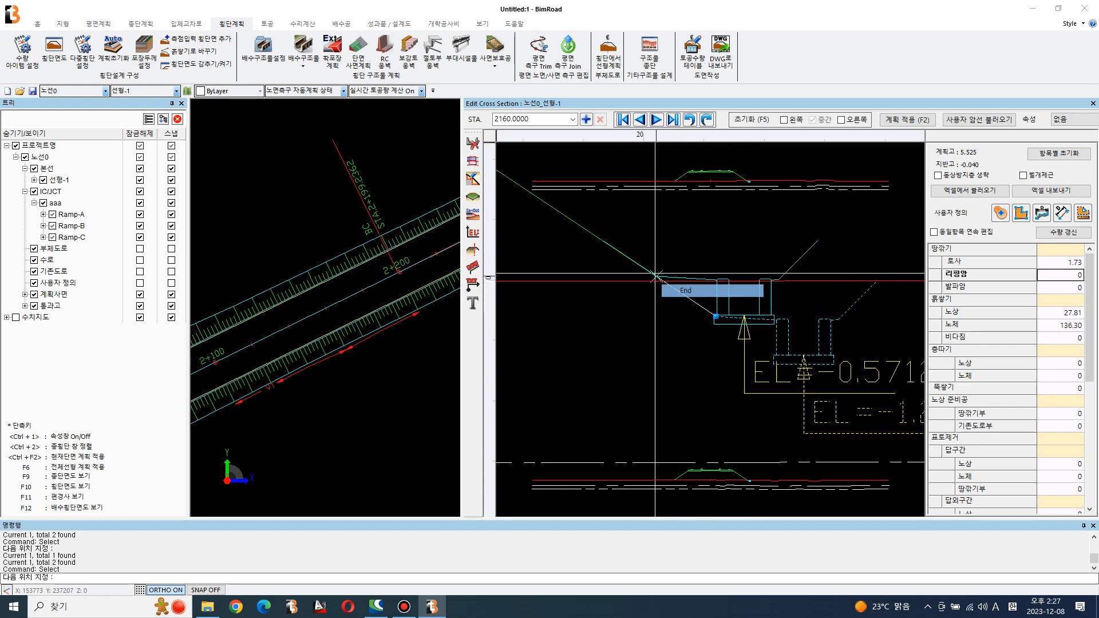
pyautogui.click(632, 256)
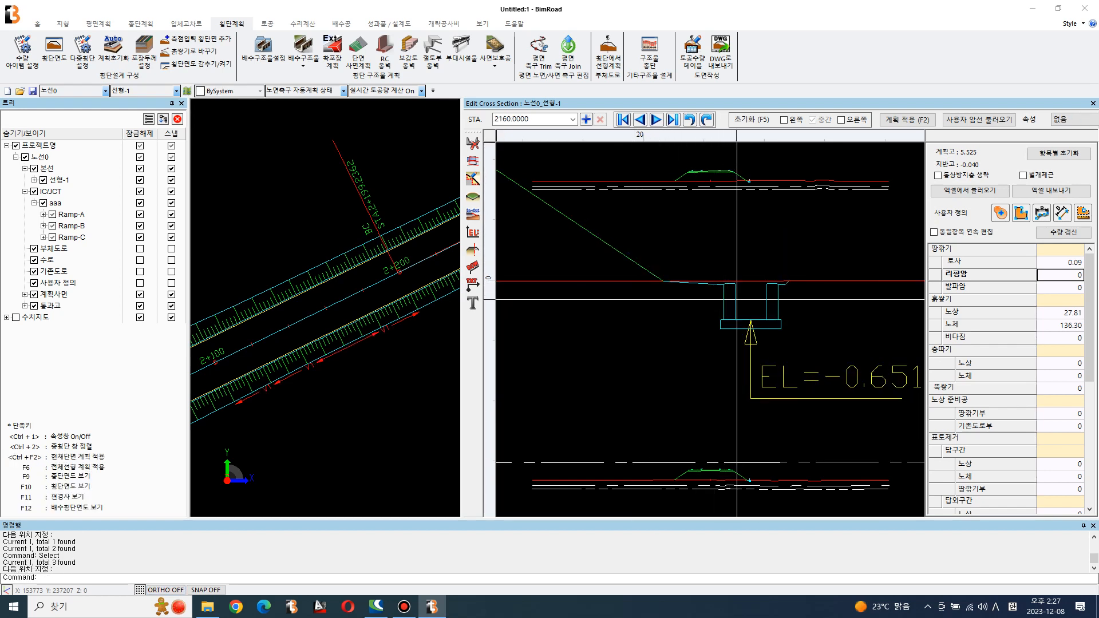
# Open the 구조물종단 profile for the right-side gutter line between stations 2100 and 2200
pyautogui.scroll(-5, 745, 317)
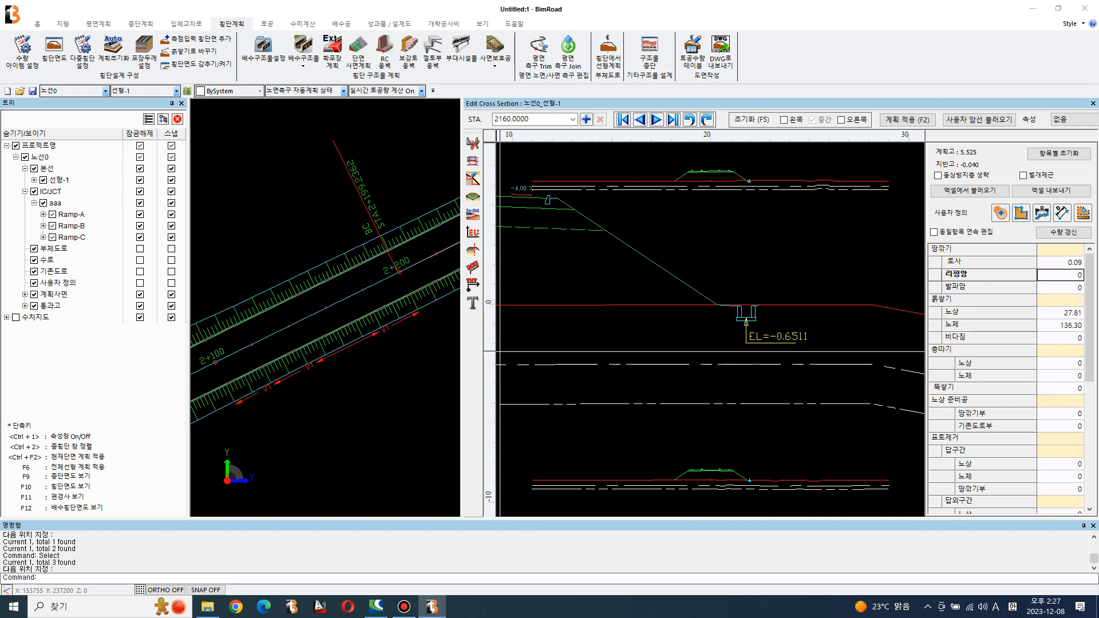
pyautogui.click(649, 52)
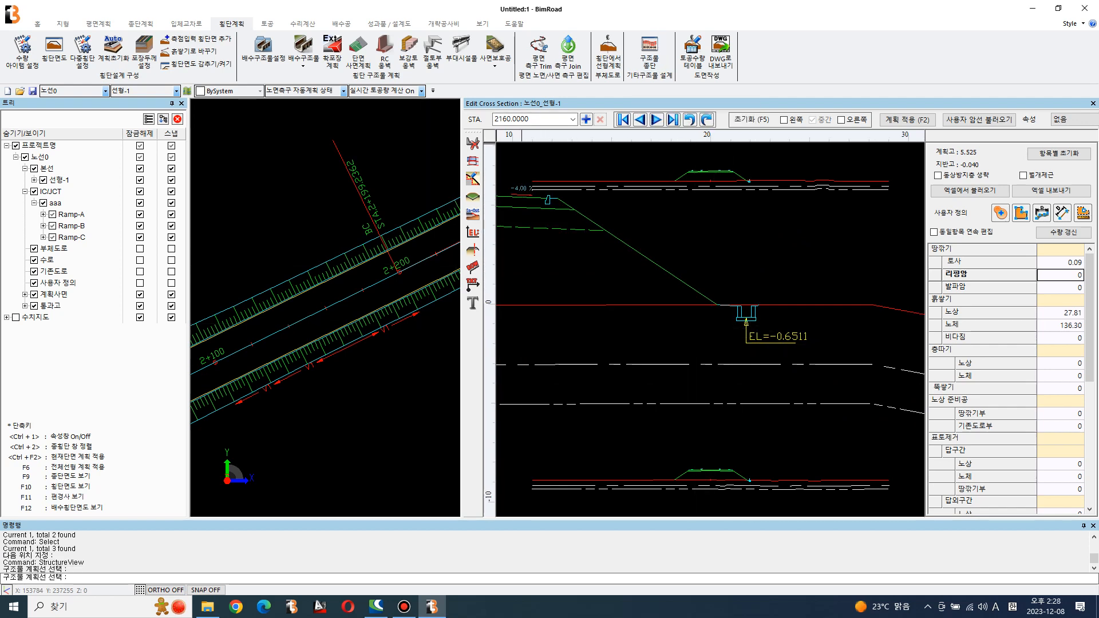
pyautogui.click(356, 345)
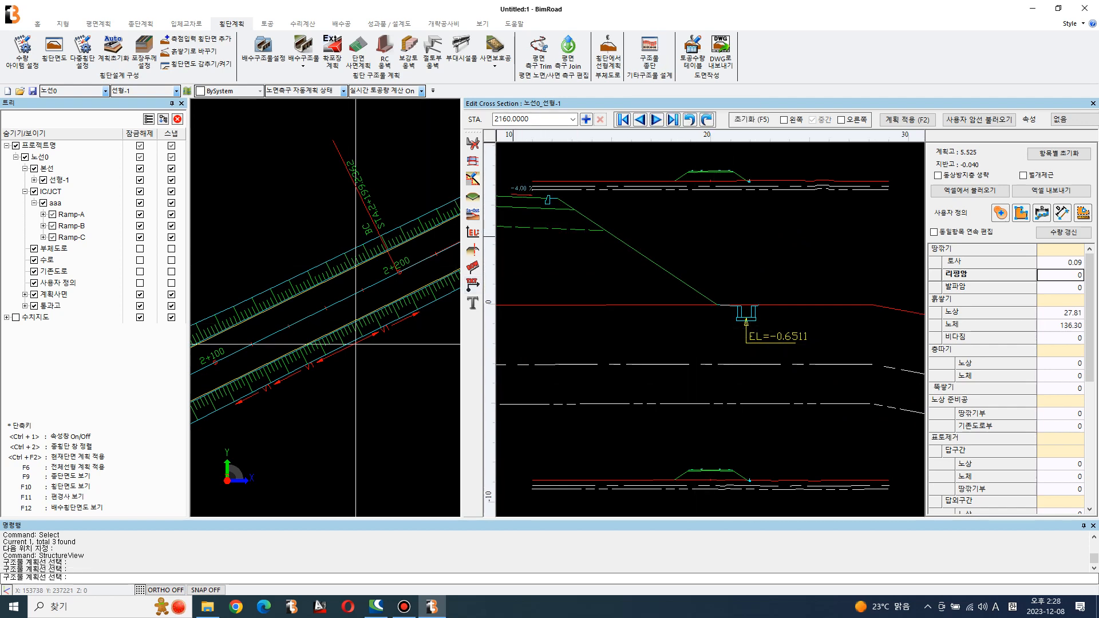
pyautogui.click(356, 344)
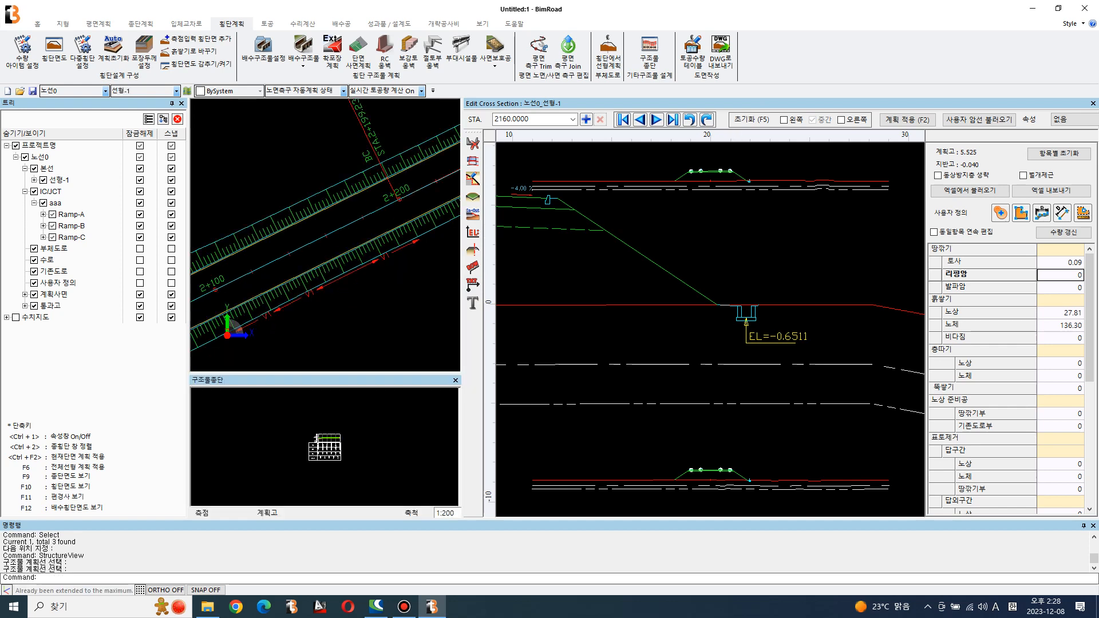
pyautogui.scroll(5, 361, 470)
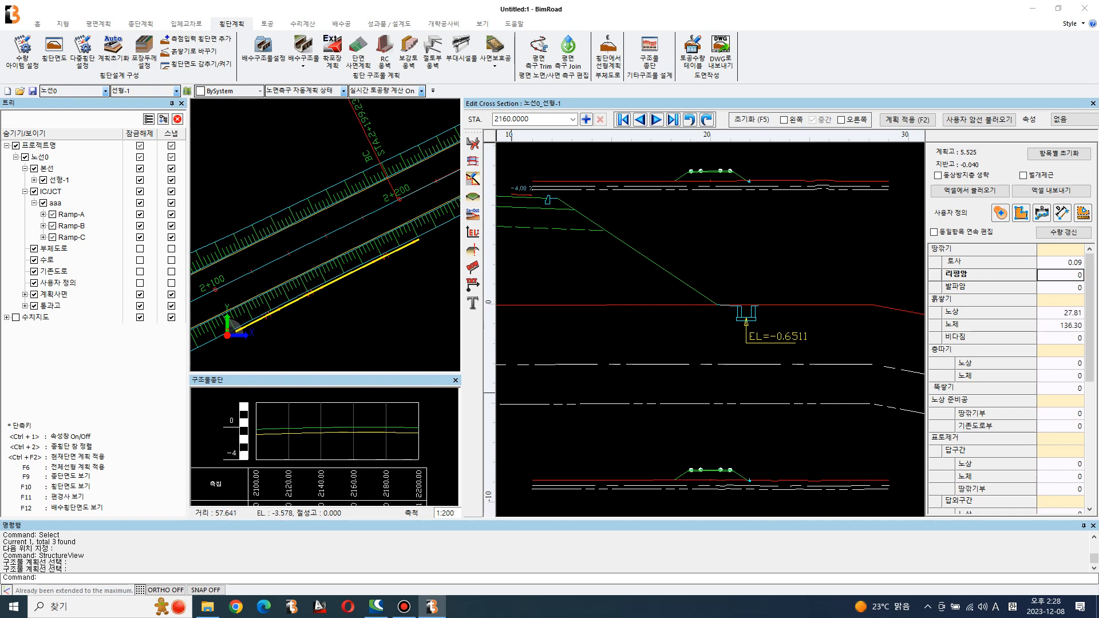
# Lower the gutter's profile point at station 2120 so its elevation is about -1.42
pyautogui.write('p')
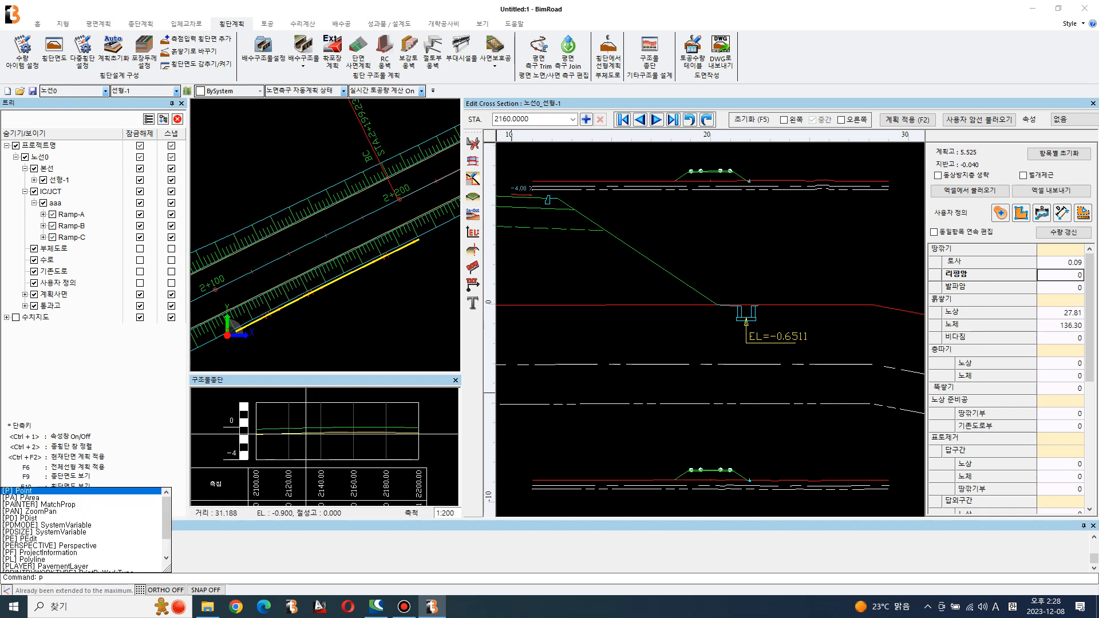
pyautogui.press('Escape')
pyautogui.scroll(1, 294, 435)
pyautogui.click(274, 432)
pyautogui.click(287, 432)
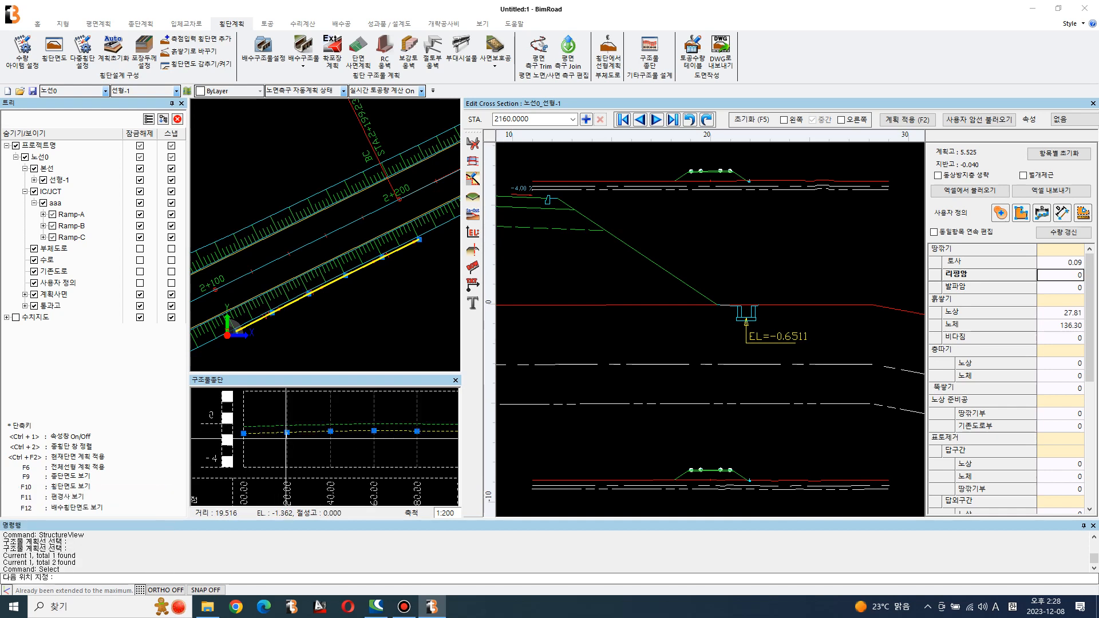
pyautogui.click(287, 428)
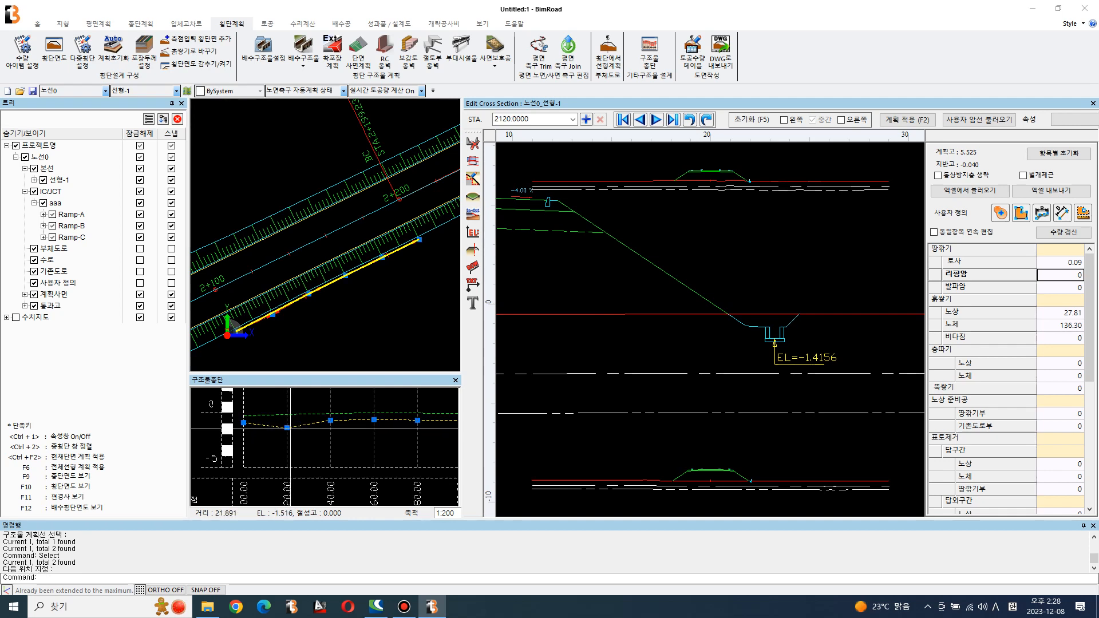
# Draw a straight polyline along the gutter in the structure profile, spanning stations 2100 to 2200
pyautogui.press('Escape')
pyautogui.scroll(-2, 305, 433)
pyautogui.write('pl')
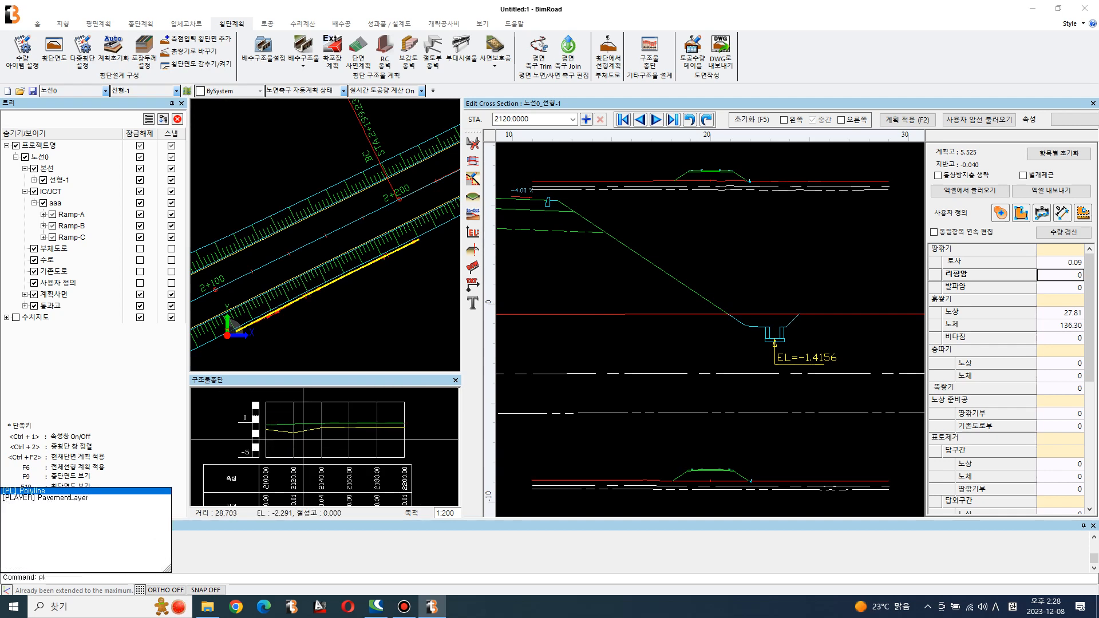
pyautogui.press('Return')
pyautogui.click(262, 428)
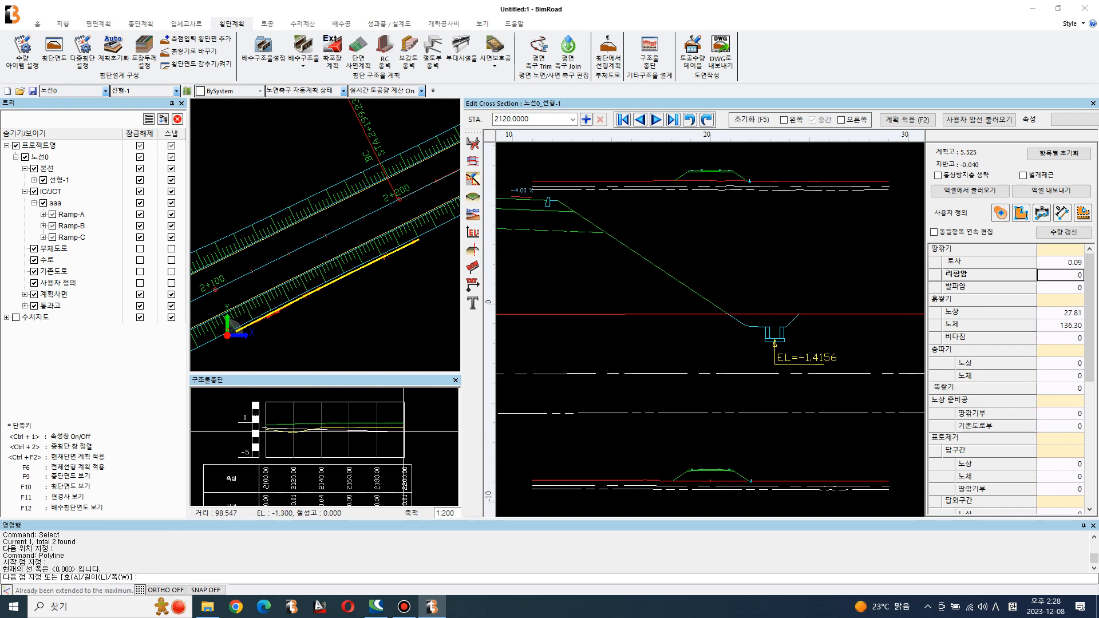
pyautogui.click(414, 433)
pyautogui.press('Return')
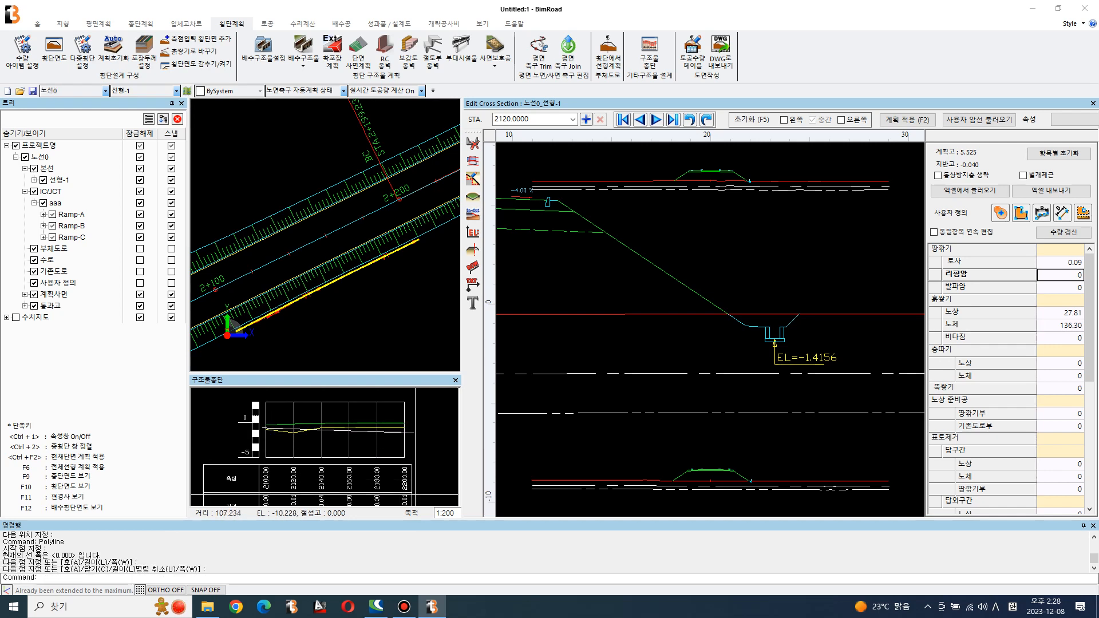
# Undock and widen the 구조물종단 window, and replace the gutter's plan line with the drawn polyline using 계획선 바꾸기
pyautogui.click(359, 380)
pyautogui.moveTo(359, 381); pyautogui.dragTo(242, 256)
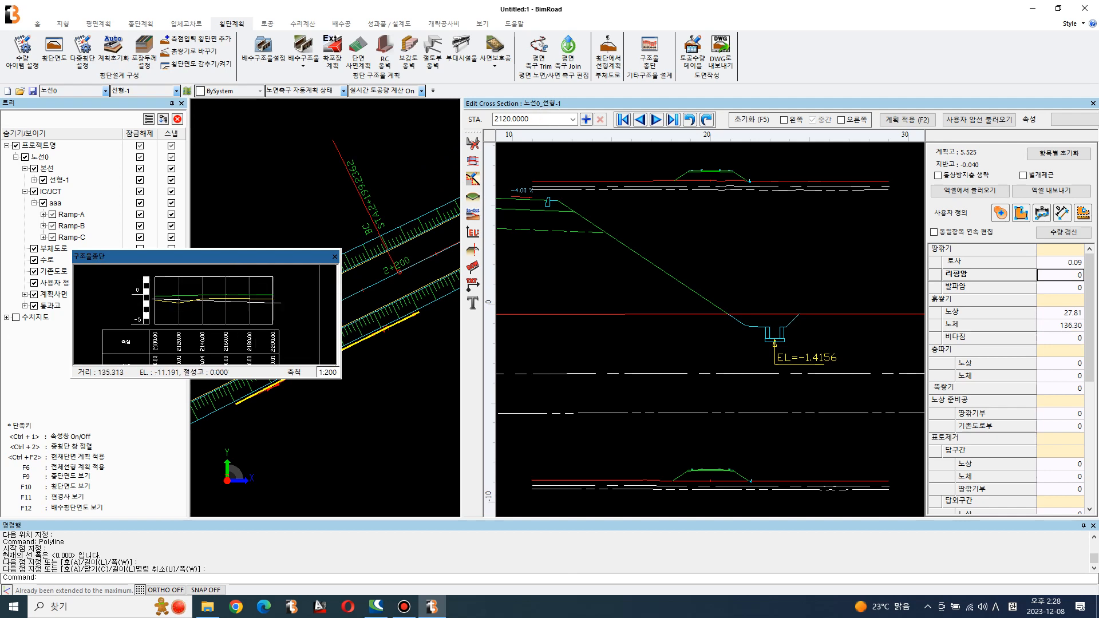
pyautogui.moveTo(342, 314); pyautogui.dragTo(695, 315)
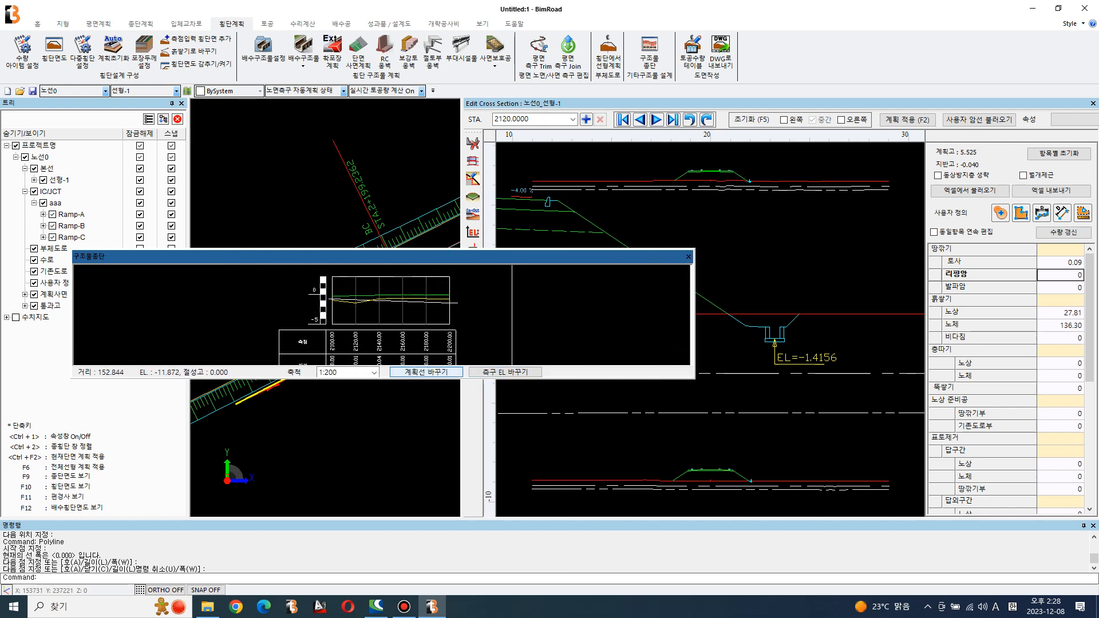
pyautogui.click(427, 372)
pyautogui.scroll(1, 458, 302)
pyautogui.click(457, 303)
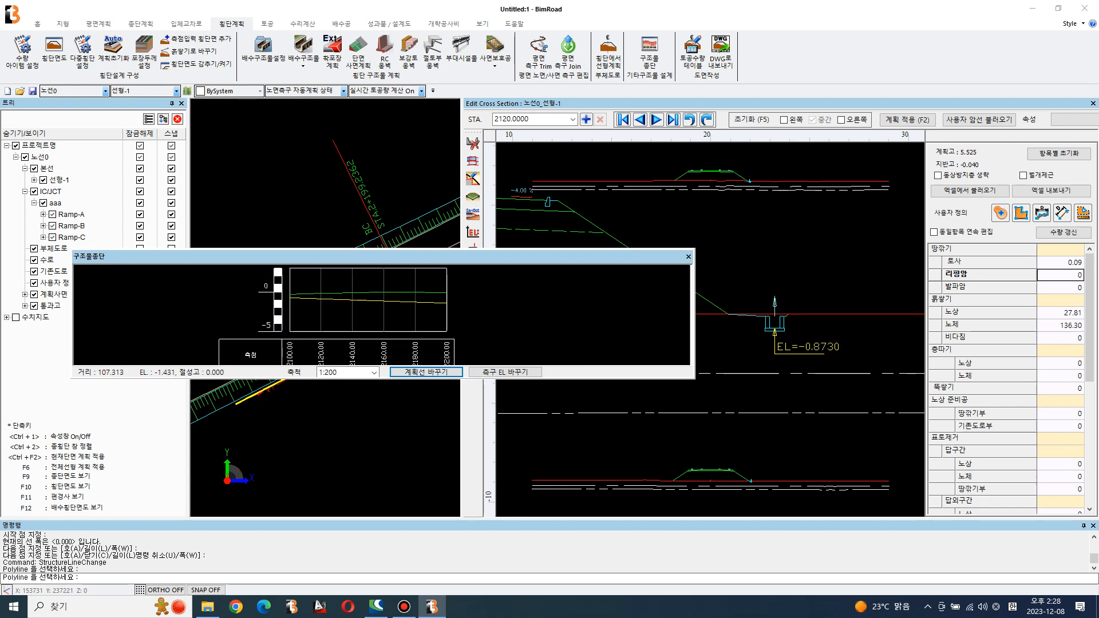
# Move the profile window aside and check the gutter in the cross sections up to station 2180 and along the plan
pyautogui.moveTo(537, 257); pyautogui.dragTo(445, 403)
pyautogui.click(656, 119)
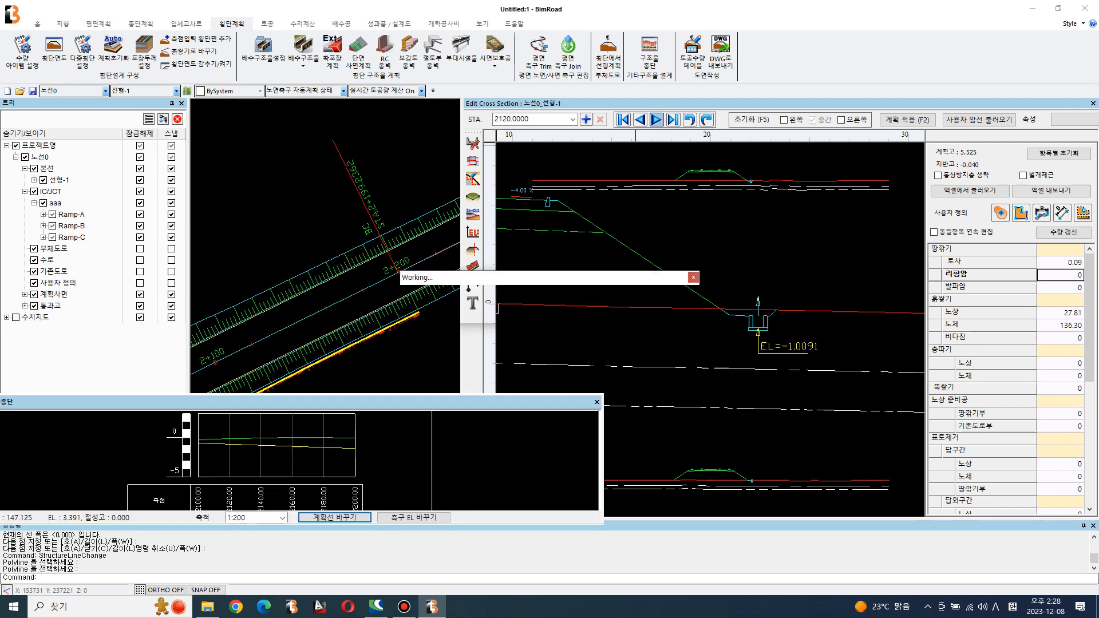
pyautogui.click(657, 119)
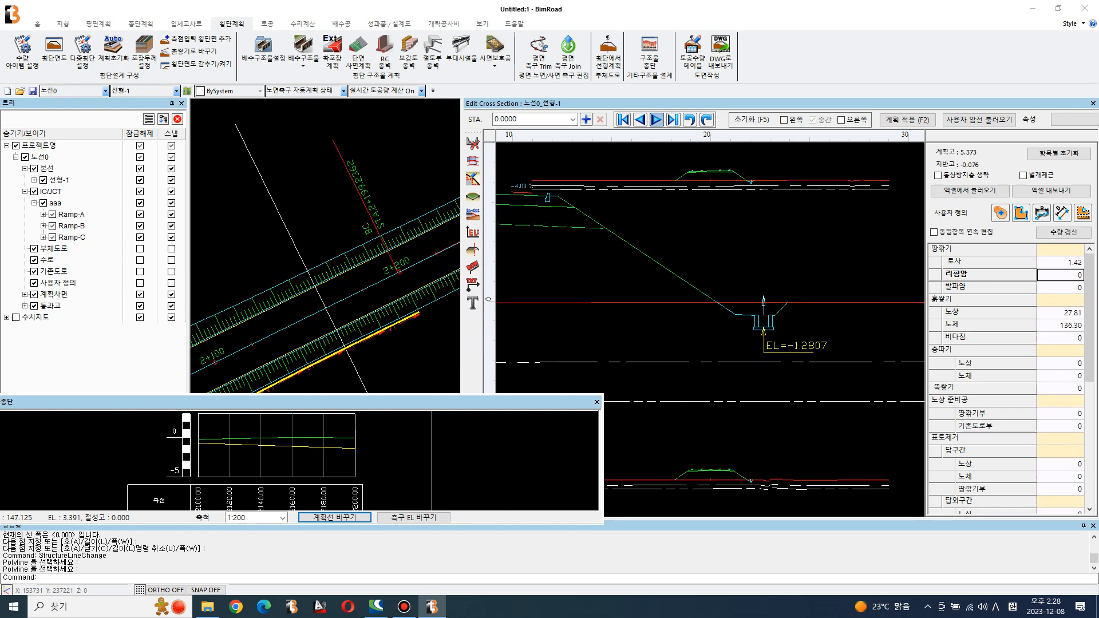
pyautogui.moveTo(275, 354); pyautogui.dragTo(350, 252, button='middle')
pyautogui.scroll(1, 332, 274)
pyautogui.moveTo(432, 198); pyautogui.dragTo(355, 203, button='middle')
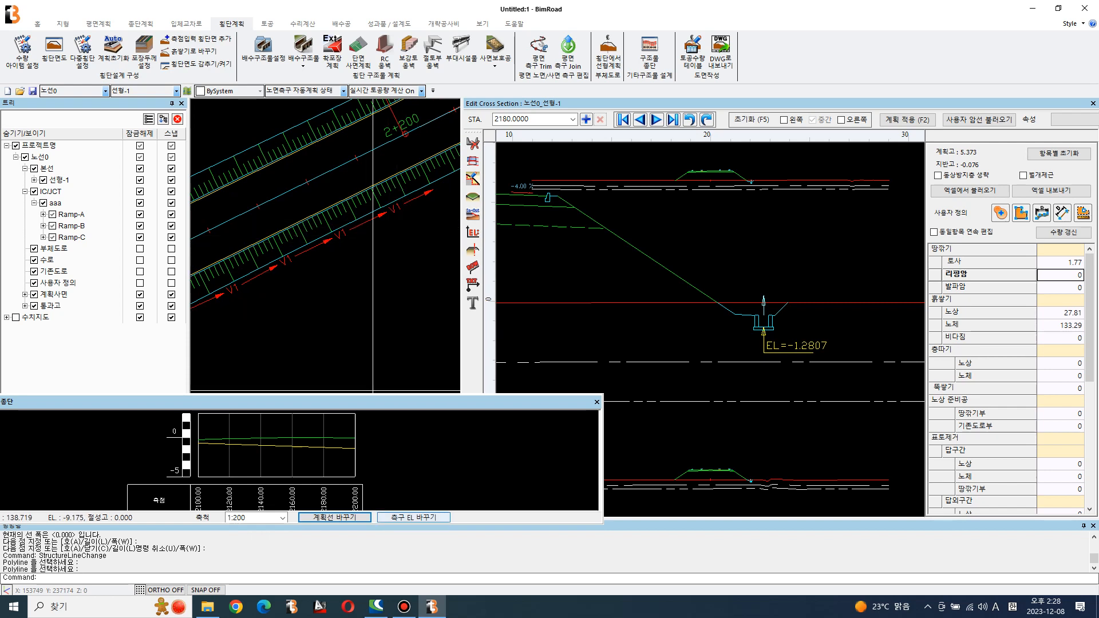
# Review the gutter elevations by station in the 측구 EL table, accept them unchanged and close the structure profile
pyautogui.click(414, 518)
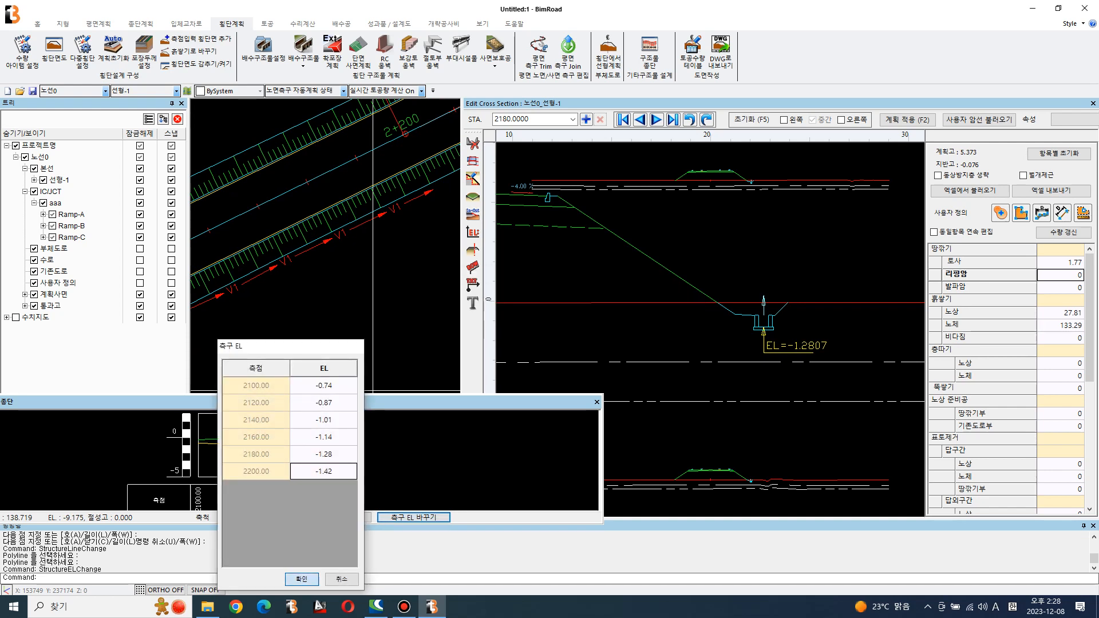
pyautogui.click(301, 579)
pyautogui.click(598, 403)
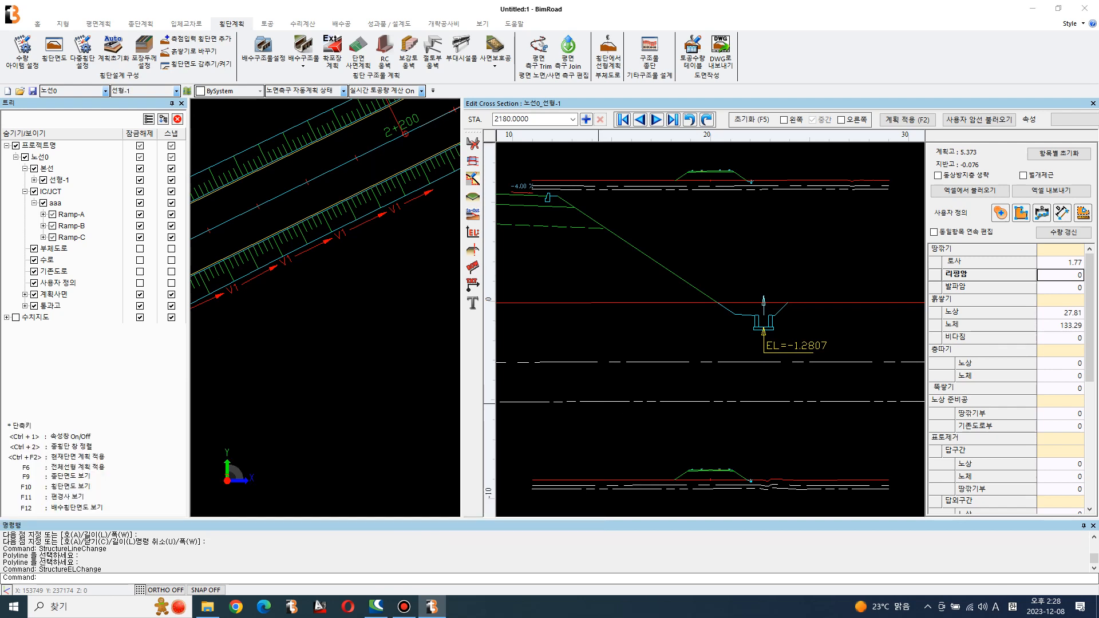
# Bring up the cross section at station 2000
pyautogui.scroll(-2, 739, 293)
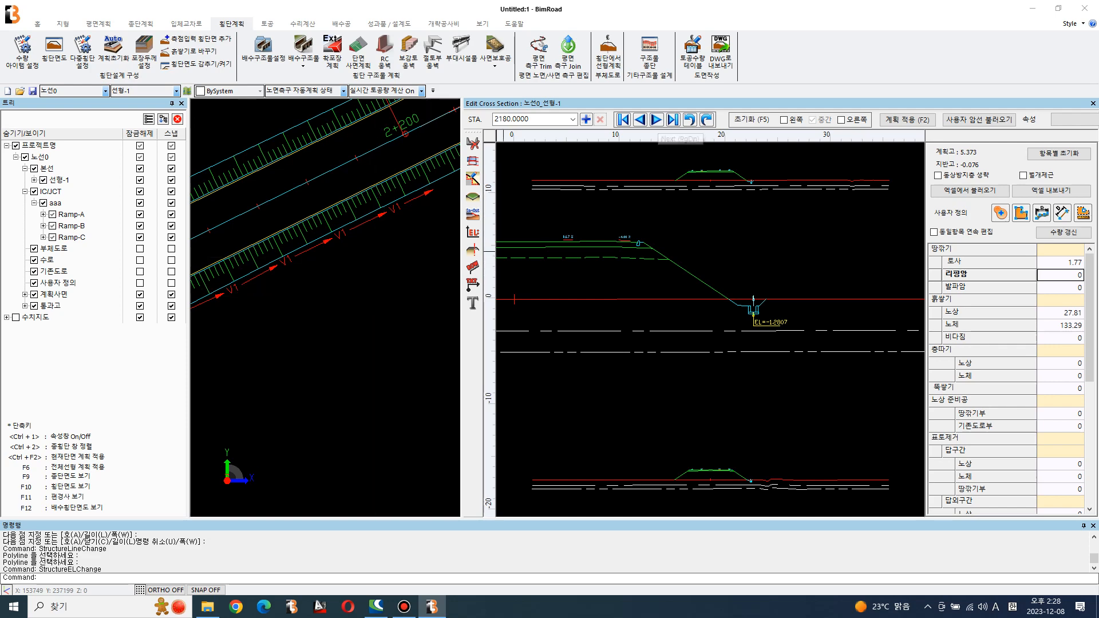
pyautogui.scroll(-5, 375, 227)
pyautogui.scroll(2, 338, 279)
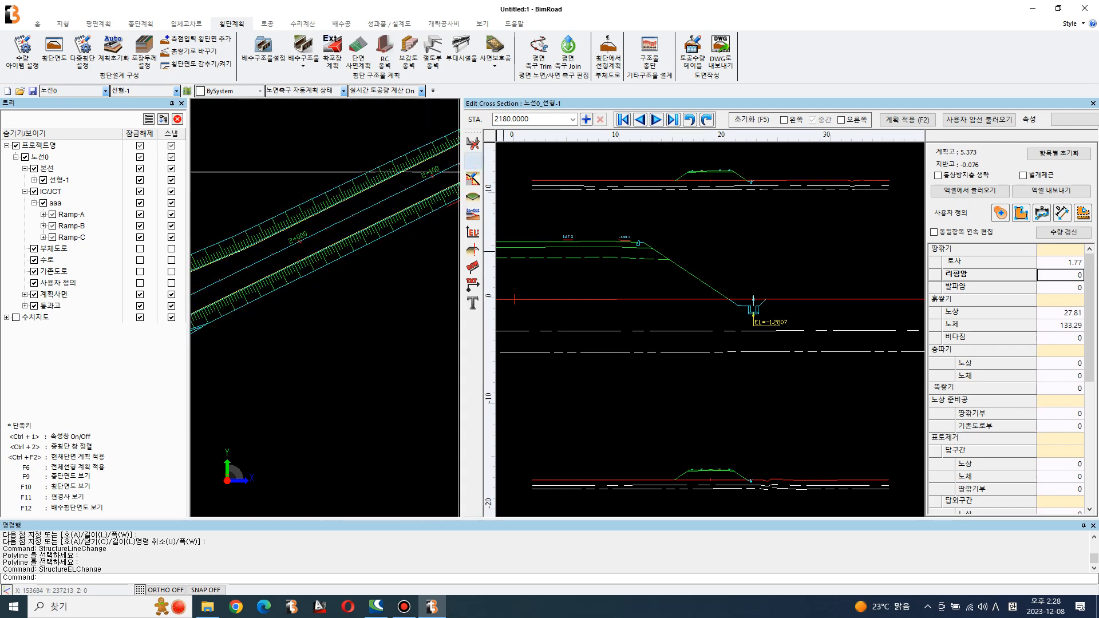
pyautogui.click(532, 119)
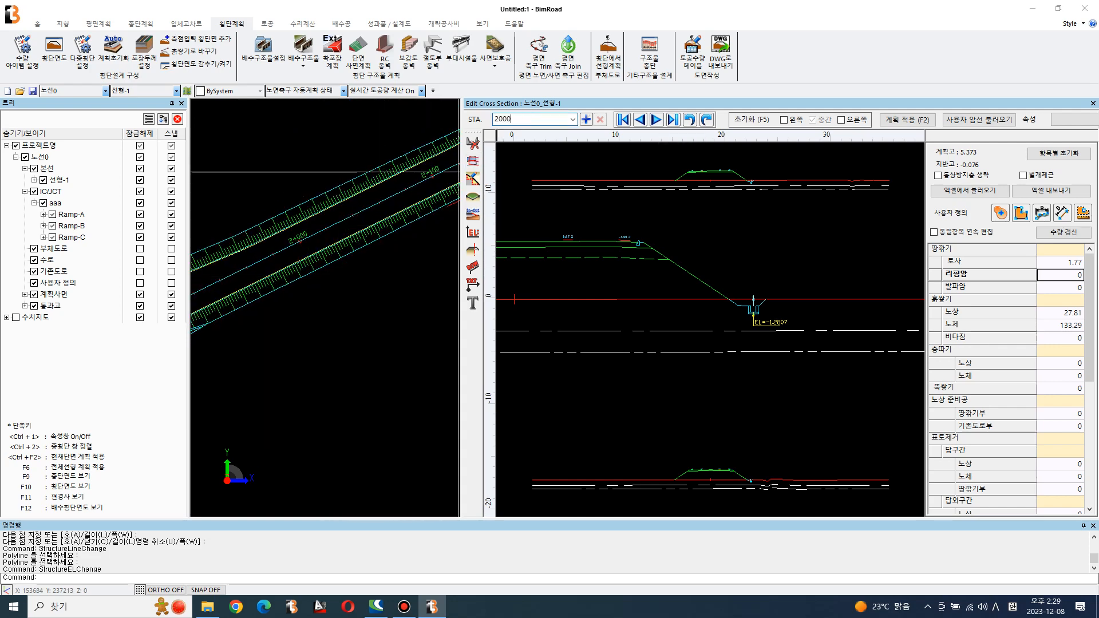
pyautogui.press('Return')
pyautogui.scroll(-3, 741, 377)
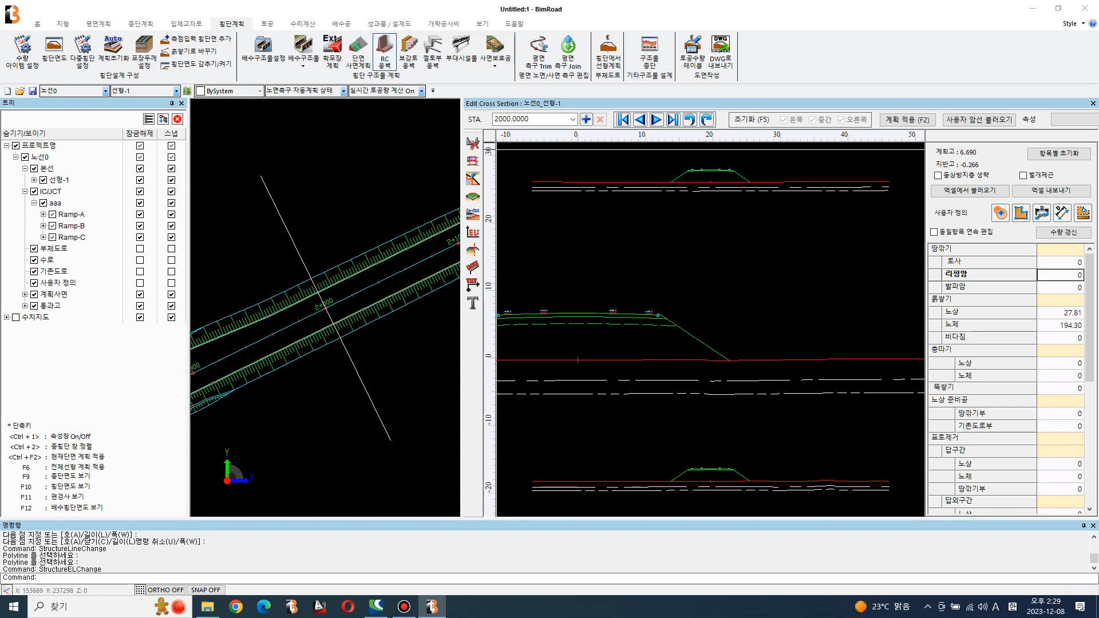
# Place a 역T형 RC retaining wall with Auto height at station 2000, where the dashed roadbed line meets the right fill slope
pyautogui.click(384, 50)
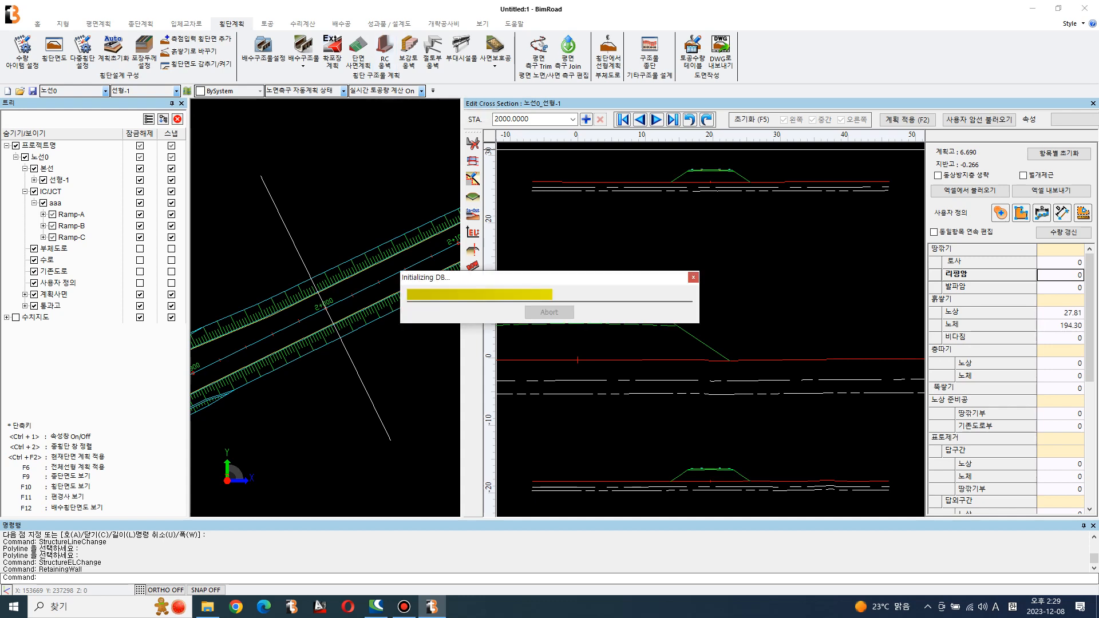
pyautogui.click(1052, 187)
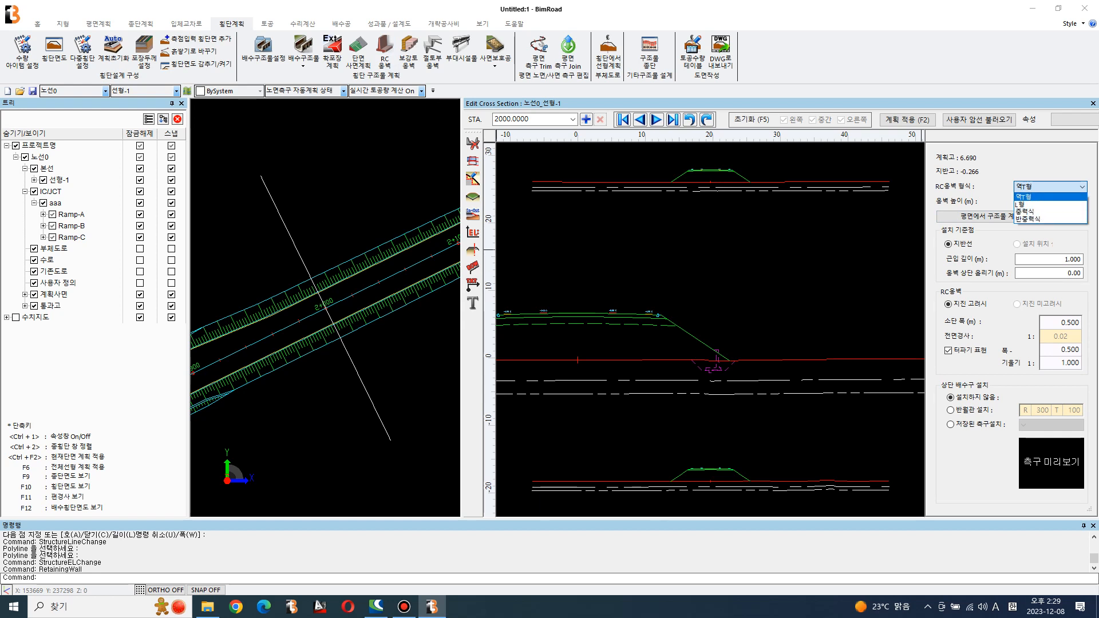
pyautogui.click(1051, 197)
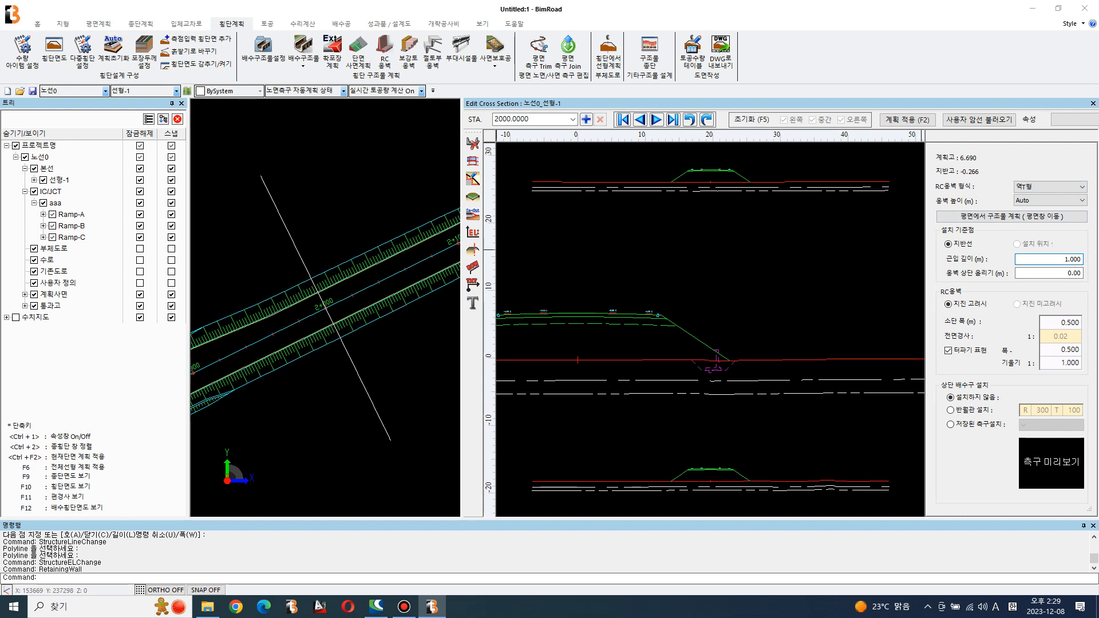
pyautogui.scroll(5, 692, 339)
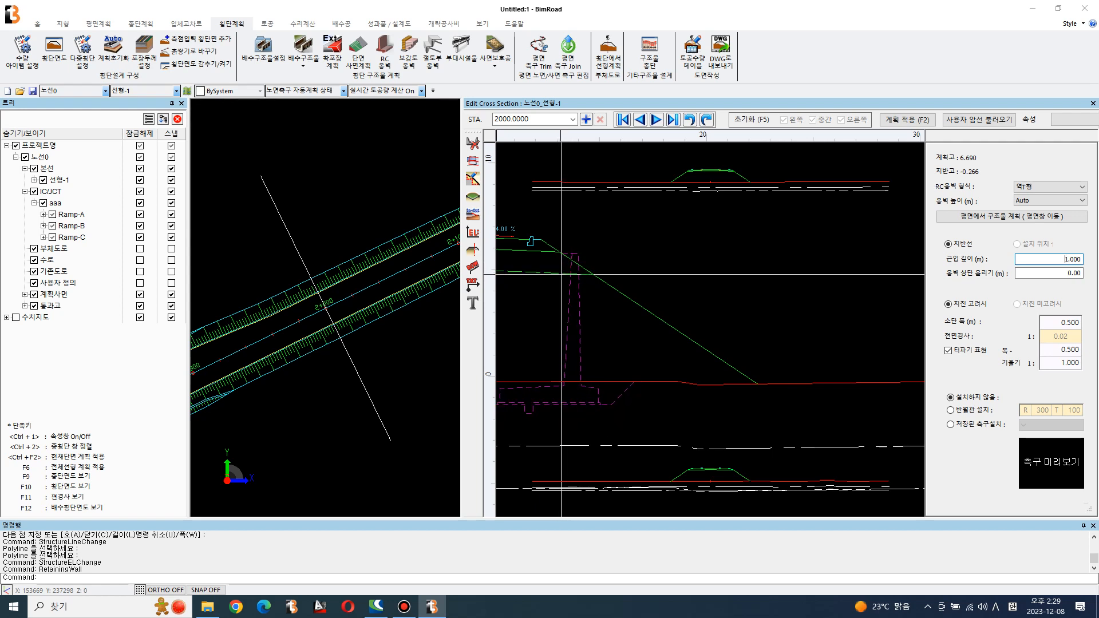
pyautogui.press('F8')
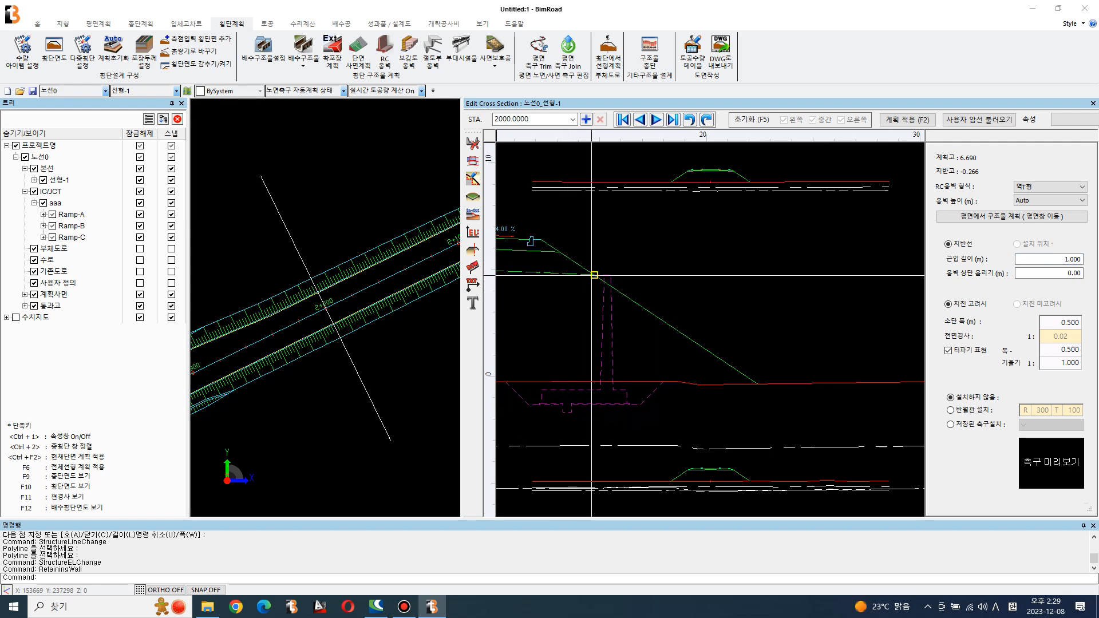
pyautogui.click(594, 276)
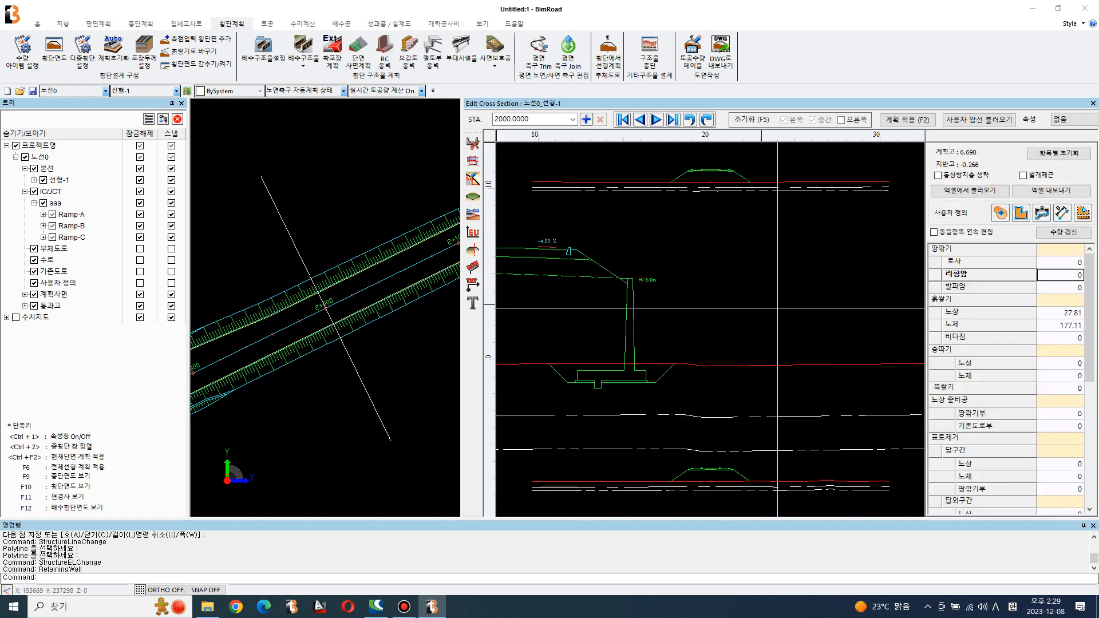
# Check the 노체, 노상 and 비다짐 fill quantities at station 2000
pyautogui.click(1060, 325)
pyautogui.click(1060, 313)
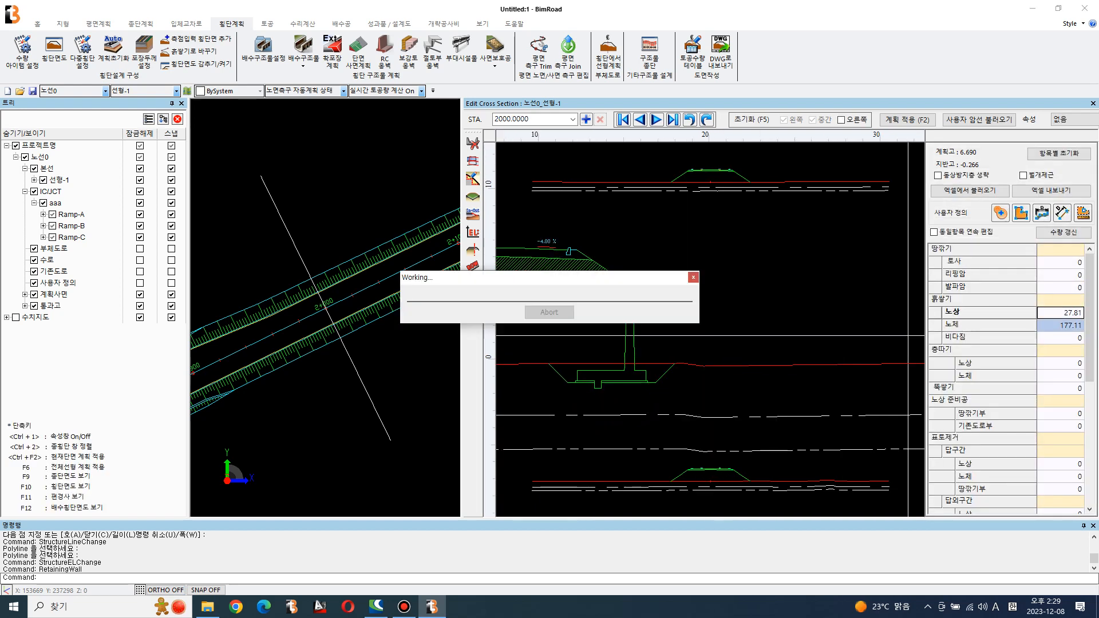
pyautogui.click(1061, 338)
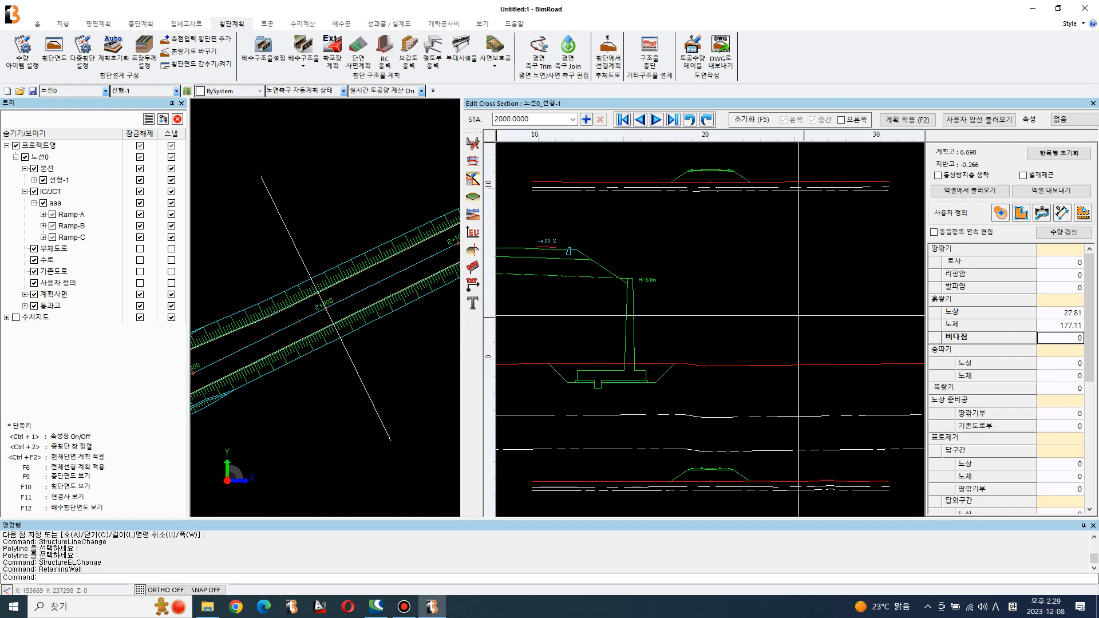
# Place a 역T형 RC retaining wall at station 2020, using the Intersection Point snap where the dashed roadbed line meets the fill slope
pyautogui.click(657, 119)
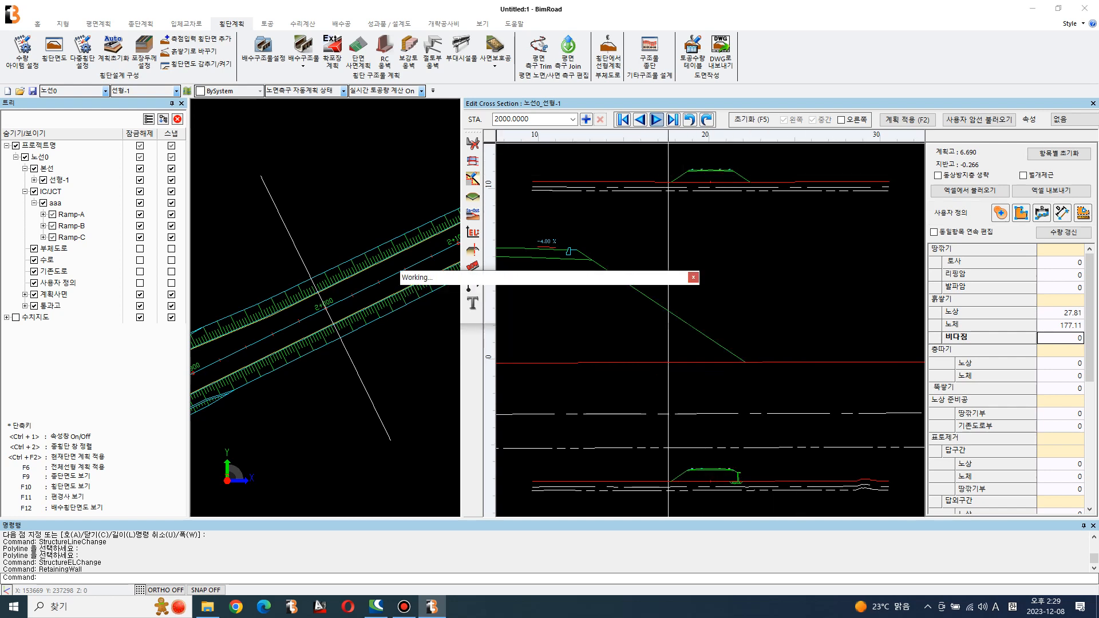
pyautogui.click(385, 50)
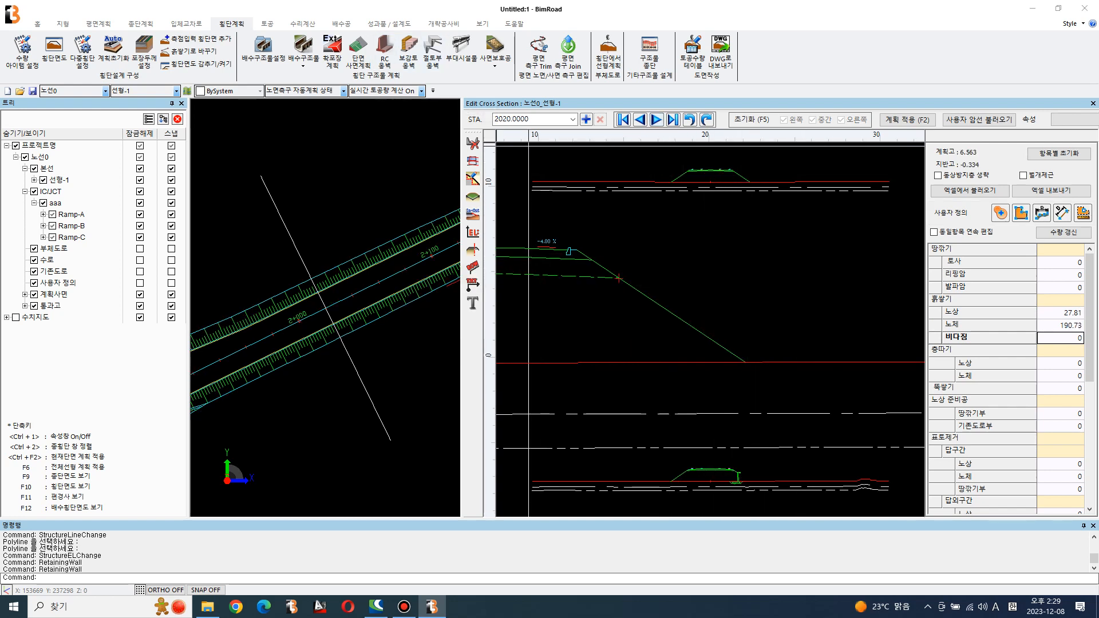
pyautogui.scroll(3, 641, 246)
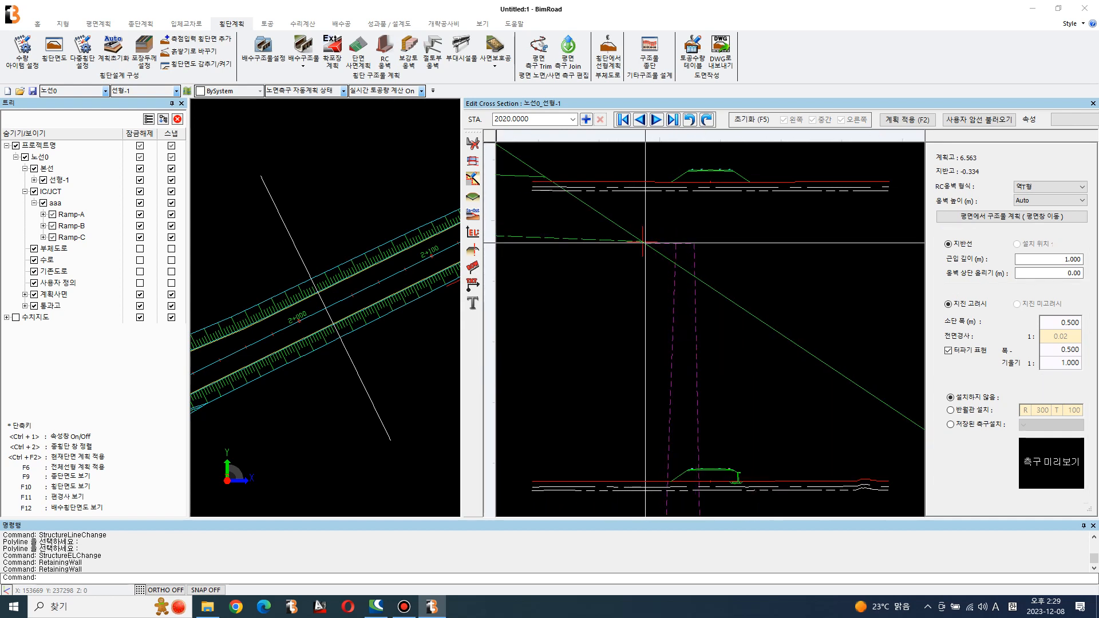
pyautogui.keyDown('shift'); pyautogui.rightClick(673, 265); pyautogui.keyUp('shift')
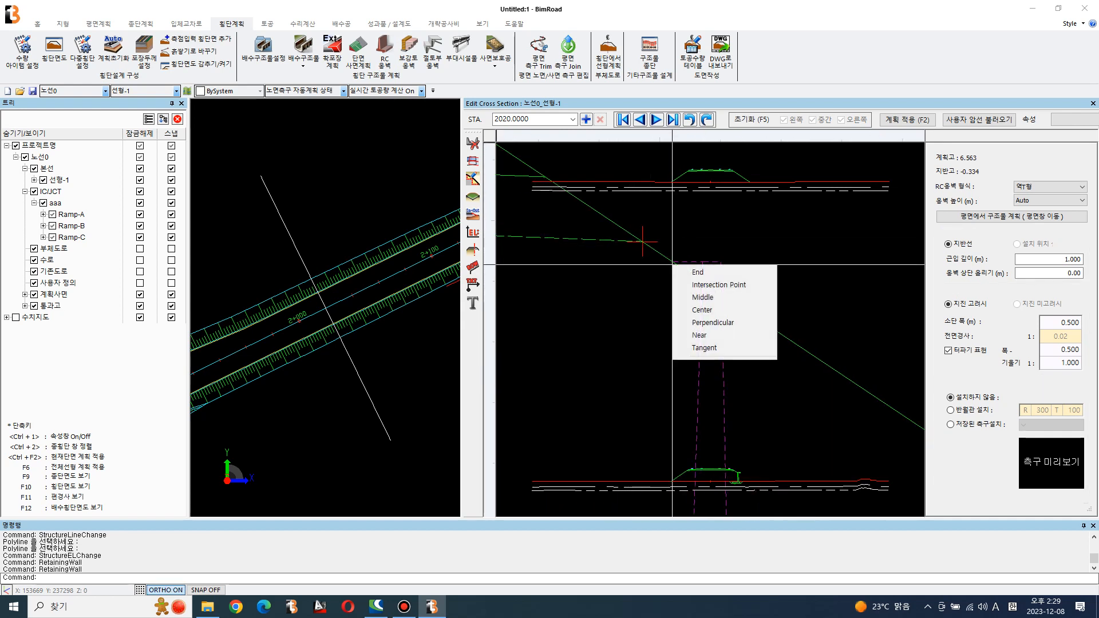
pyautogui.click(719, 284)
pyautogui.click(638, 231)
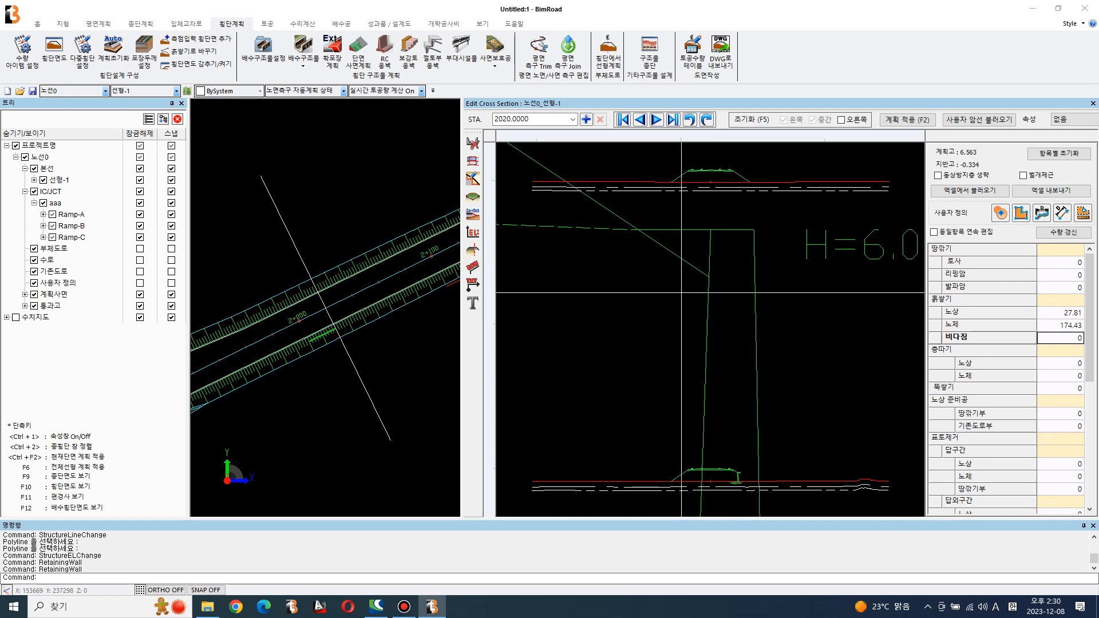
# Place 역T형 RC retaining walls lower on the fill slope, about 5.0 m high at station 2040 and 3.5 m at station 2060
pyautogui.click(657, 119)
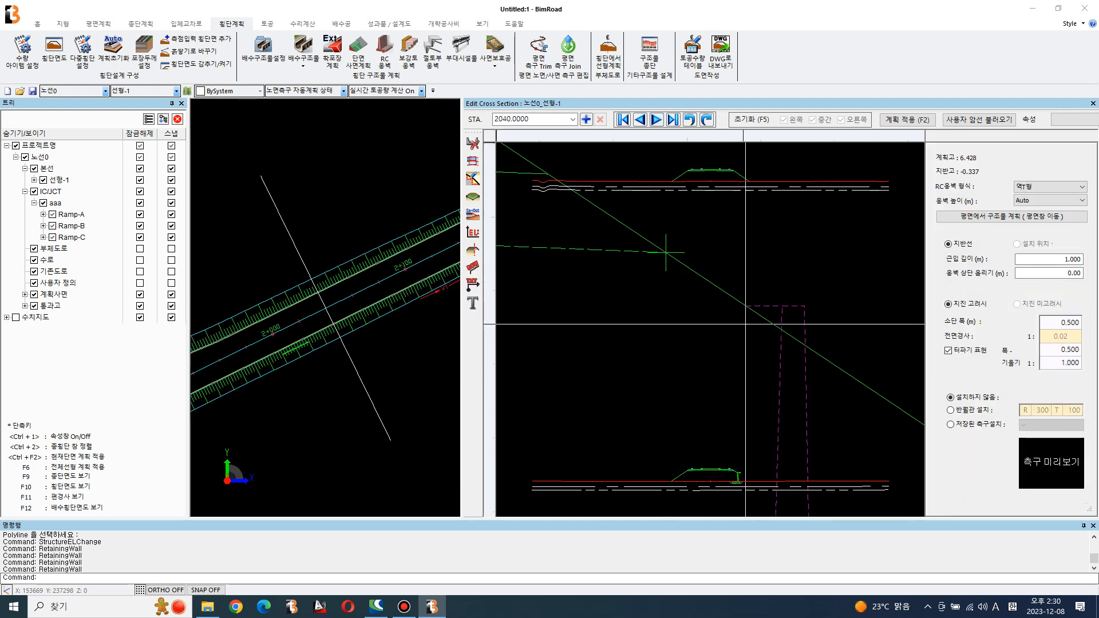
pyautogui.click(789, 330)
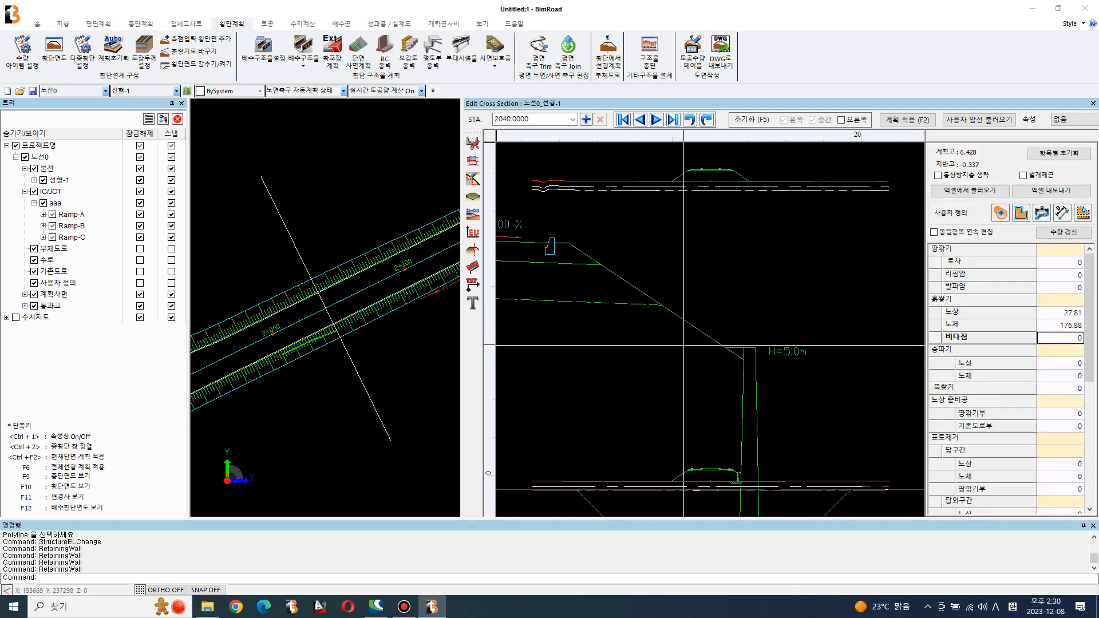
pyautogui.click(657, 119)
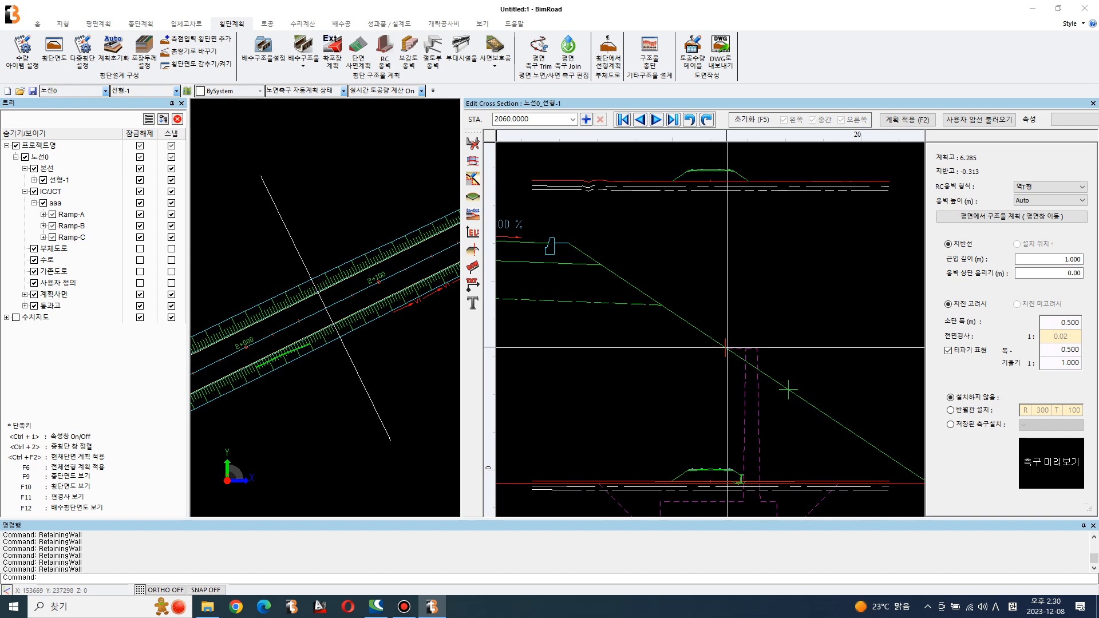
pyautogui.click(789, 385)
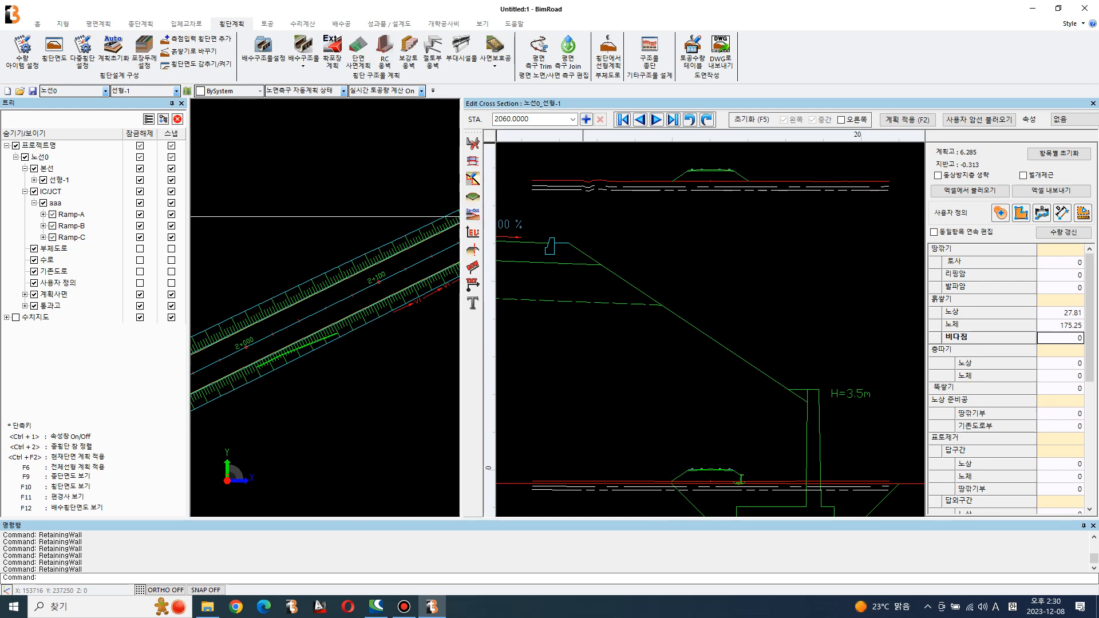
# Open the 구조물종단 profile for the retaining wall line between stations 2000 and 2060 and examine its top line
pyautogui.scroll(3, 313, 335)
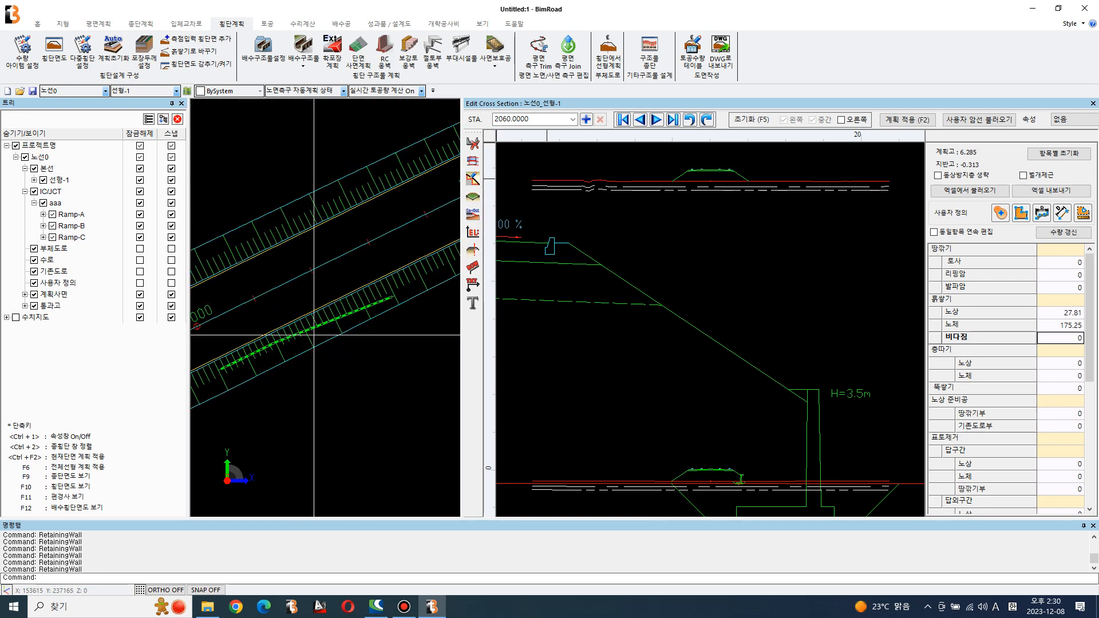
pyautogui.click(650, 52)
pyautogui.scroll(3, 325, 327)
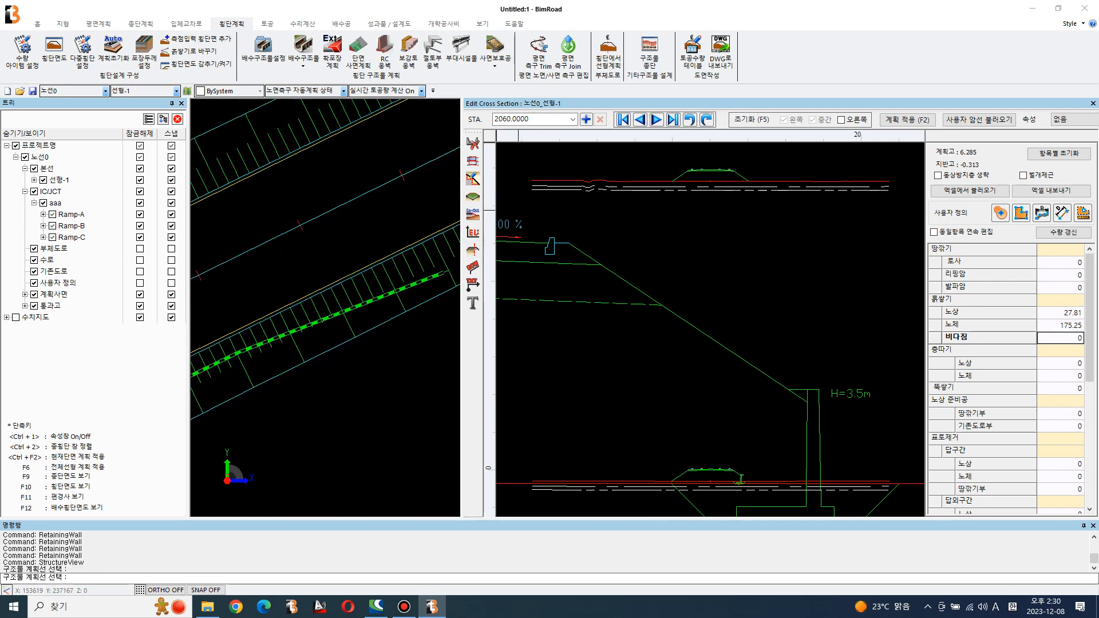
pyautogui.scroll(5, 324, 327)
pyautogui.click(328, 306)
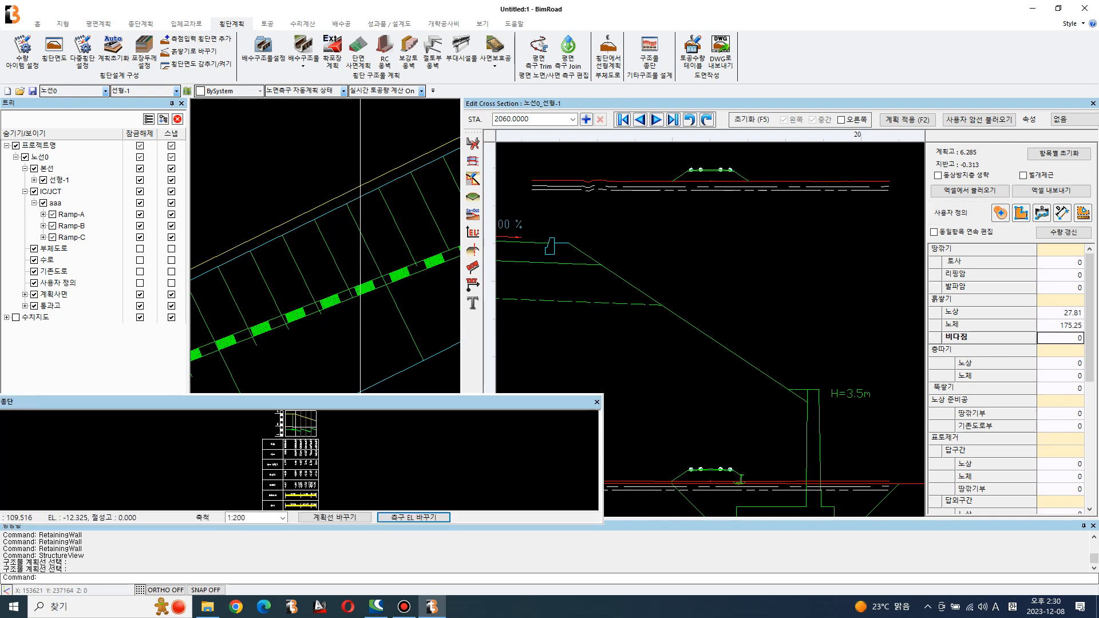
pyautogui.scroll(5, 334, 445)
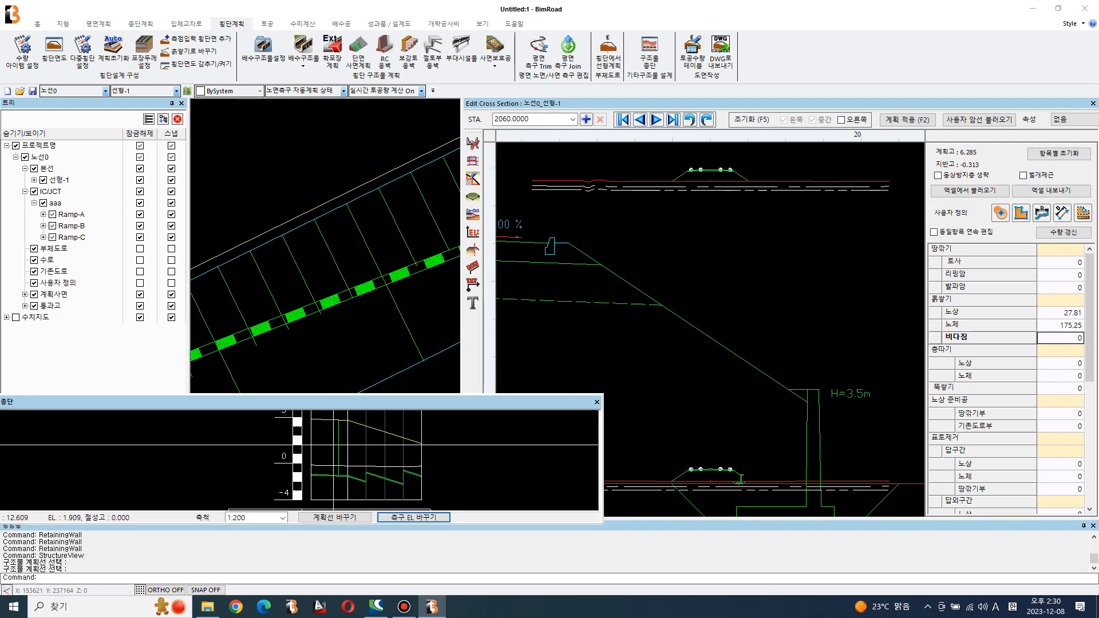
pyautogui.scroll(3, 334, 445)
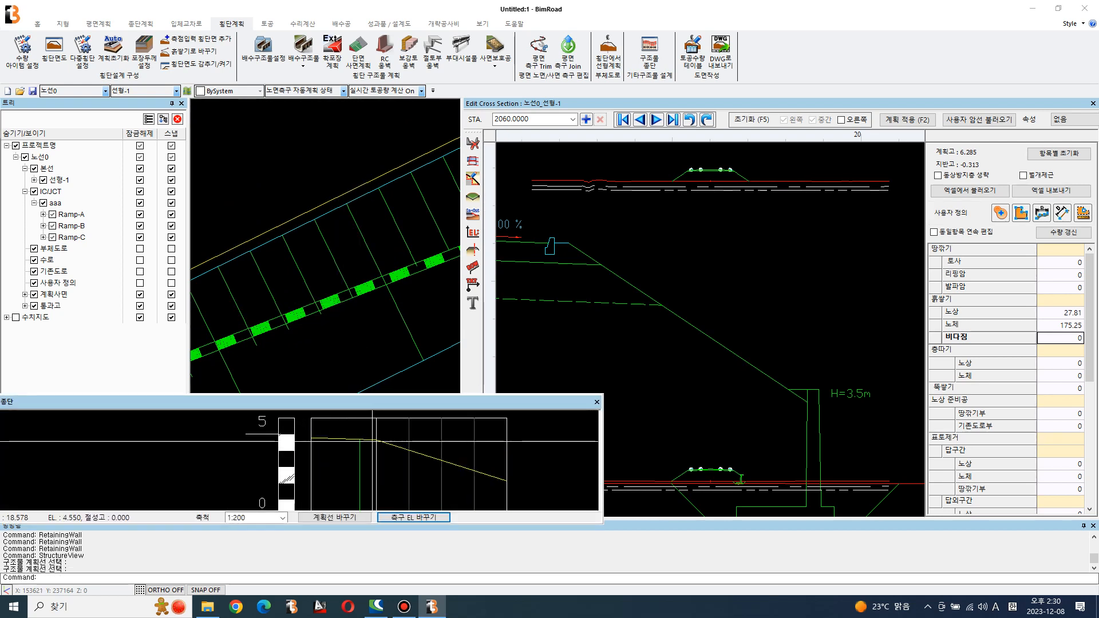
pyautogui.scroll(-1, 376, 441)
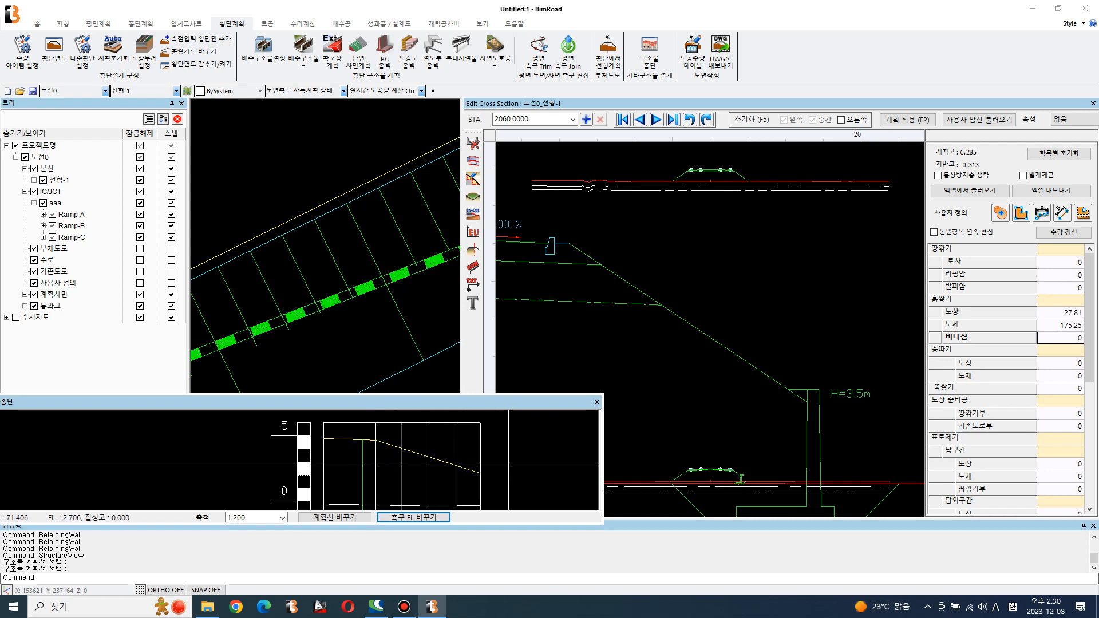
# Close the wall profile and redraw the planned slopes (계획사면 그리기) for 선형-1, Ramp-A, Ramp-B and Ramp-C
pyautogui.scroll(-4, 508, 466)
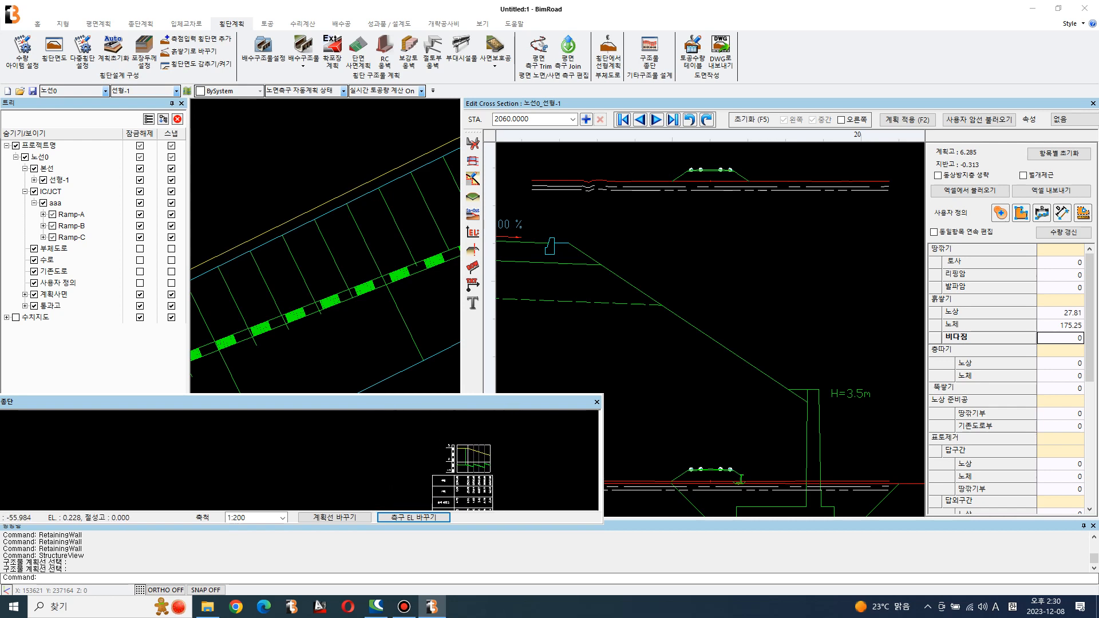
pyautogui.click(598, 402)
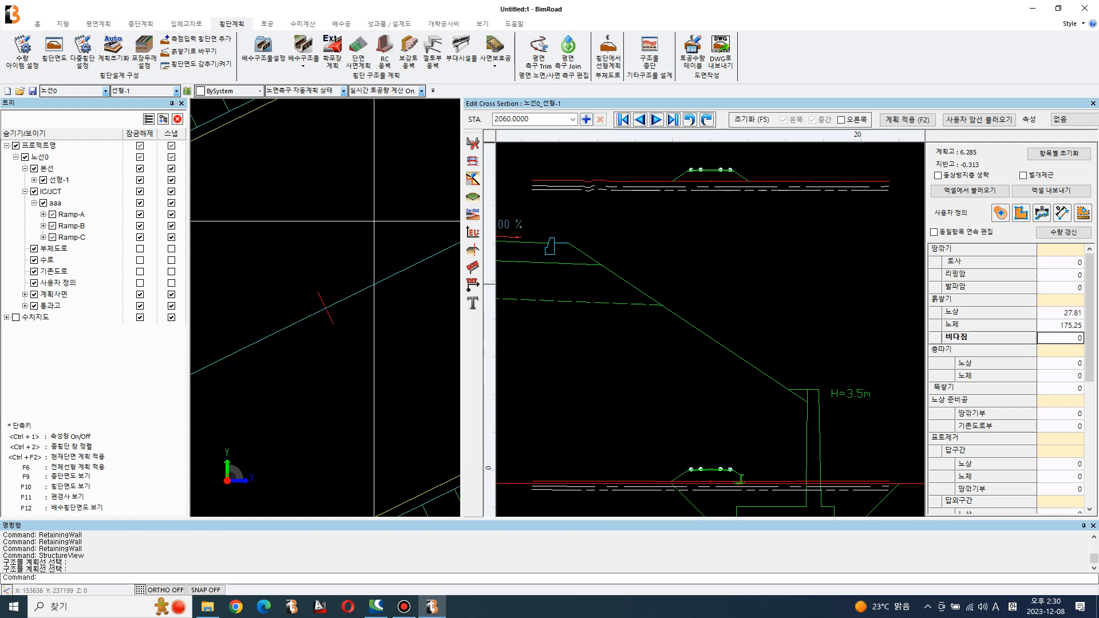
pyautogui.scroll(5, 345, 268)
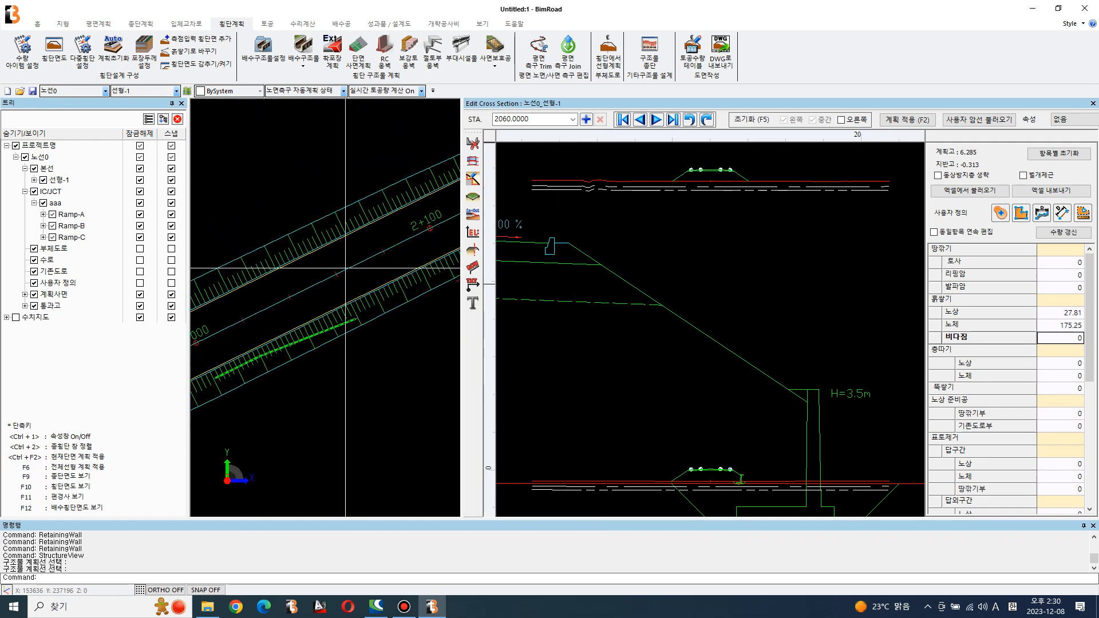
pyautogui.scroll(-3, 346, 302)
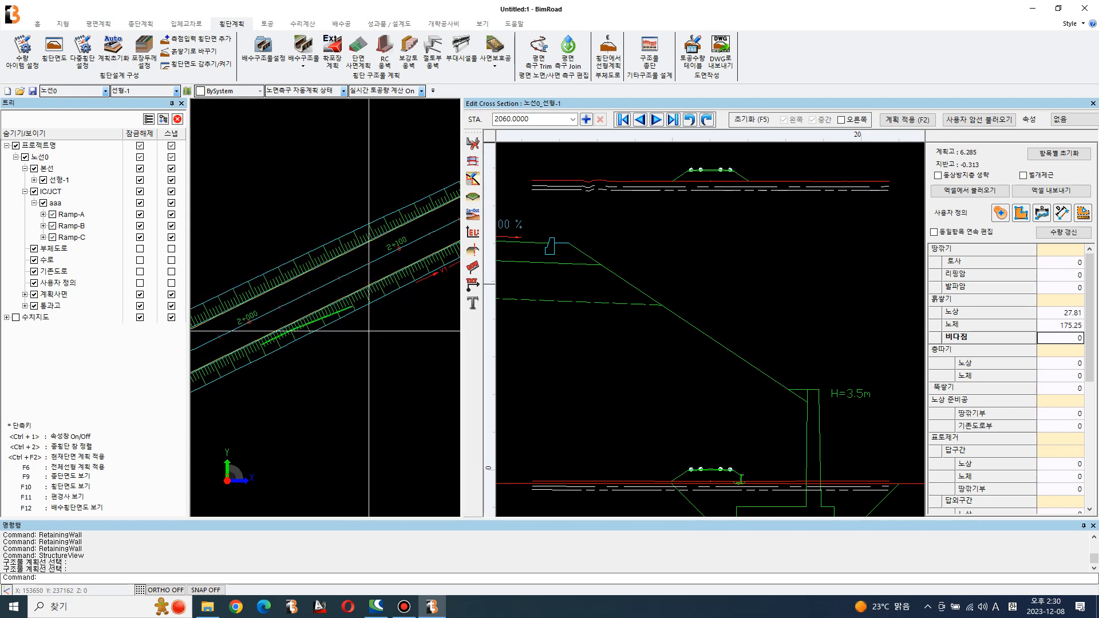
pyautogui.write('dp')
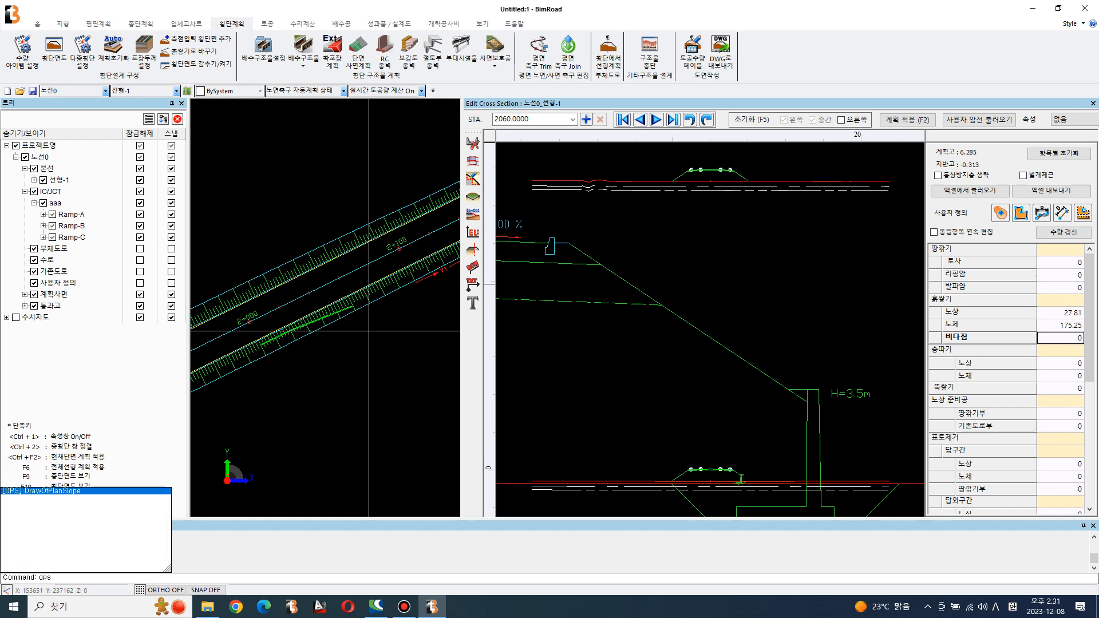
pyautogui.write('s')
pyautogui.press('Return')
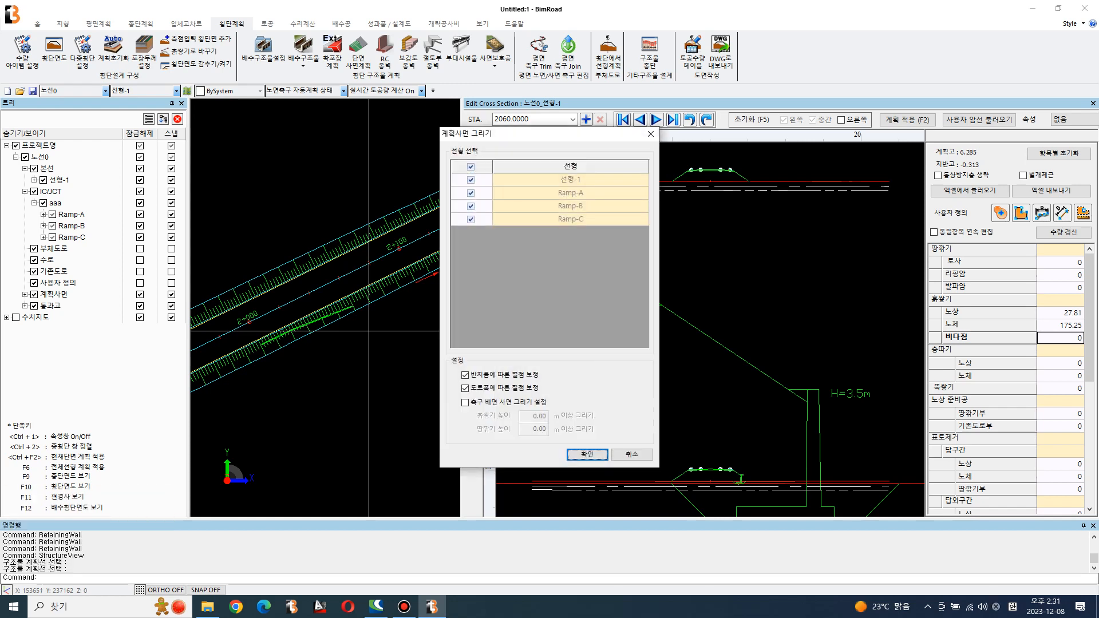
pyautogui.press('Return')
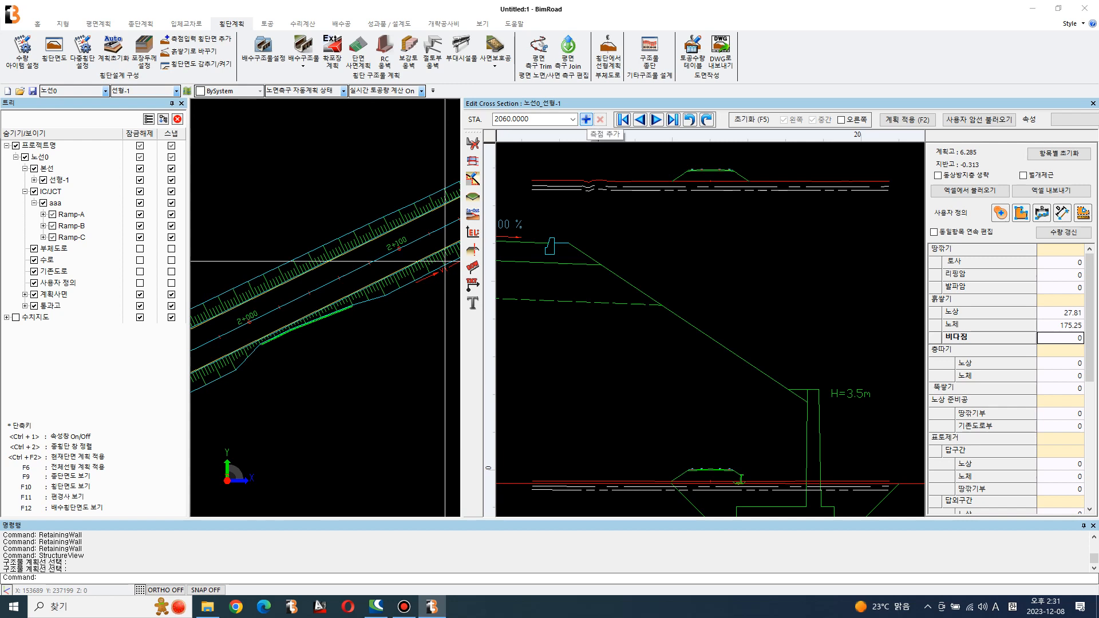
# Add a duplicate cross section at station 2000 as a 전단면, then show the back section containing the retaining wall
pyautogui.click(586, 119)
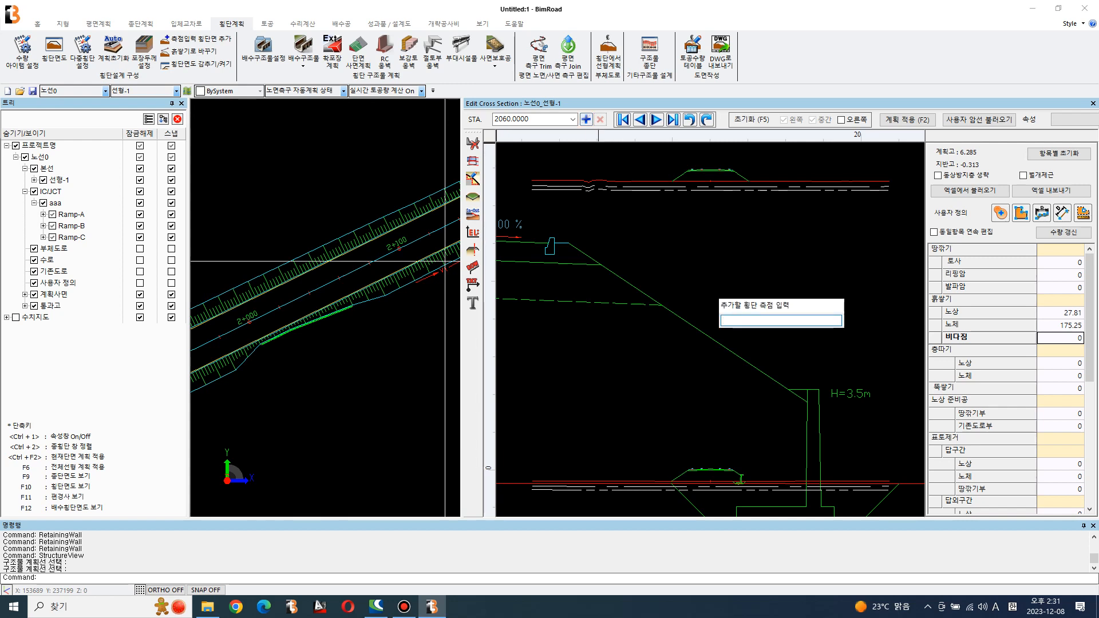
pyautogui.write('2000')
pyautogui.press('Return')
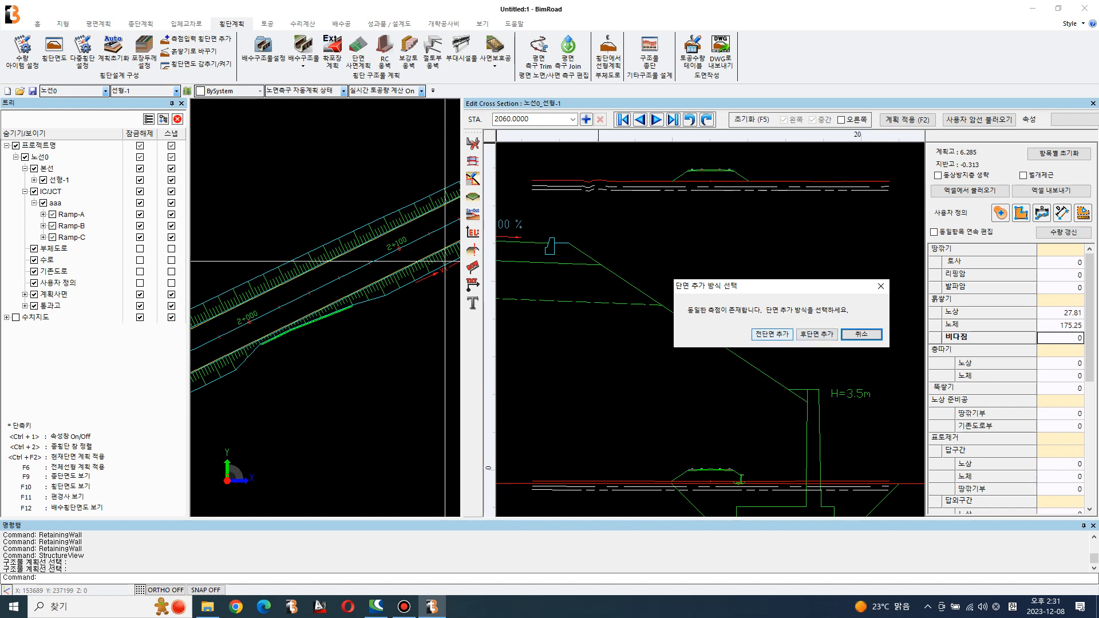
pyautogui.click(773, 334)
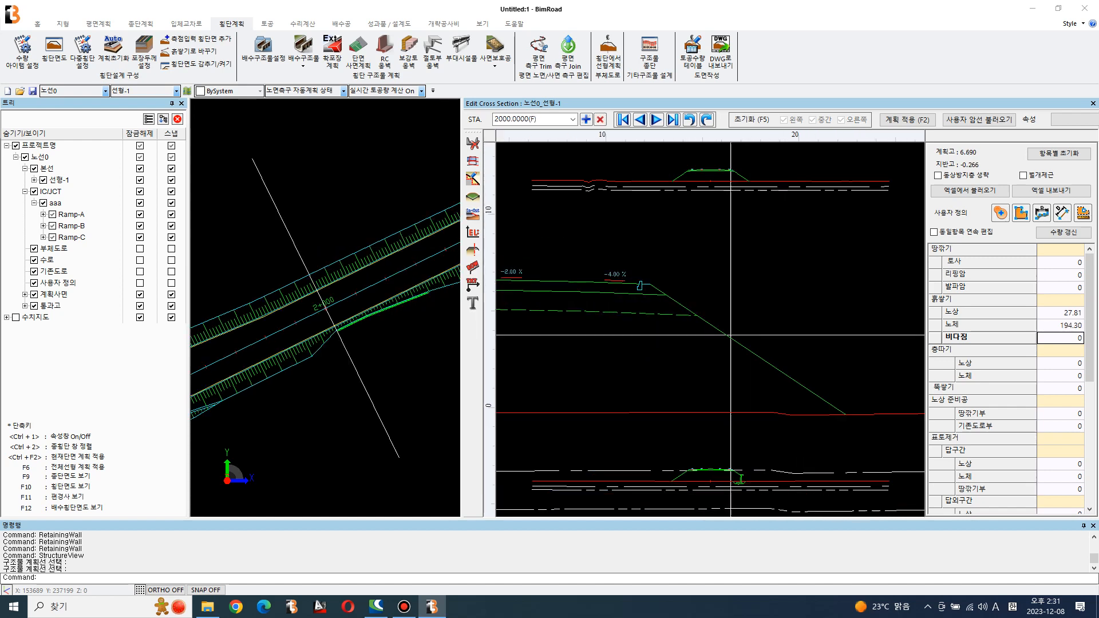
pyautogui.click(657, 119)
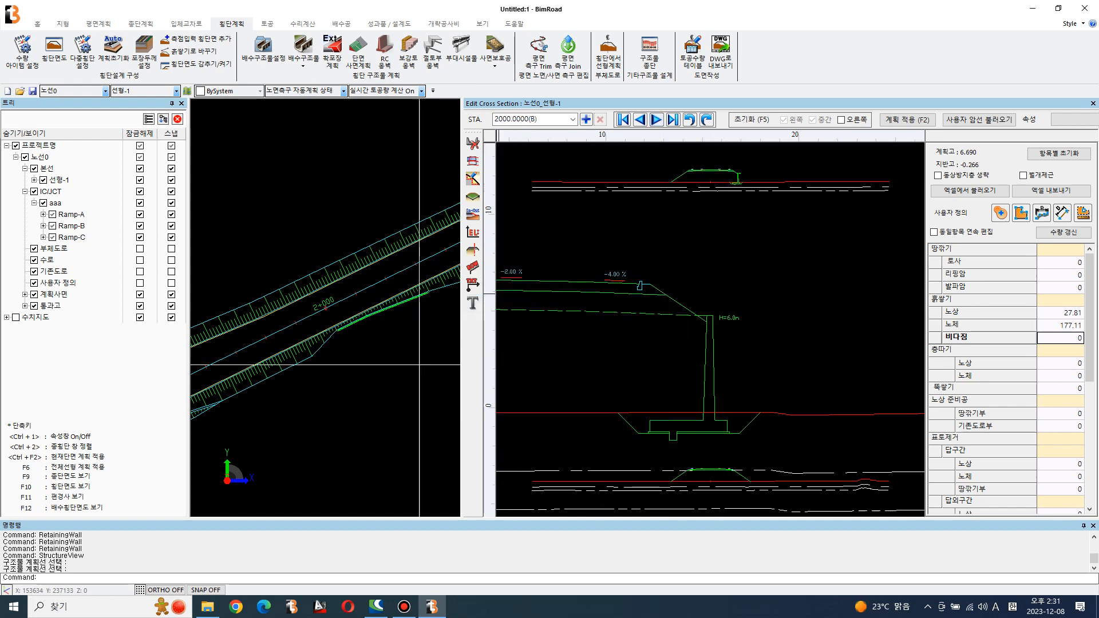
# Redraw the planned slopes for 선형-1 only, inspect the retaining wall's ends in plan, and close the cross-section editor
pyautogui.press('F6')
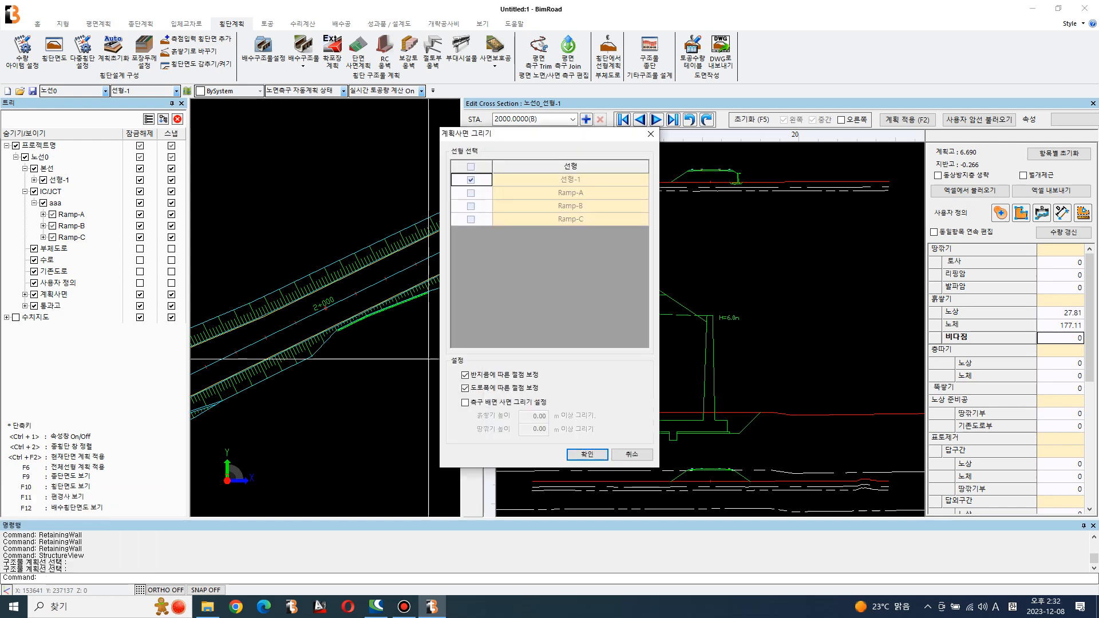
pyautogui.press('Return')
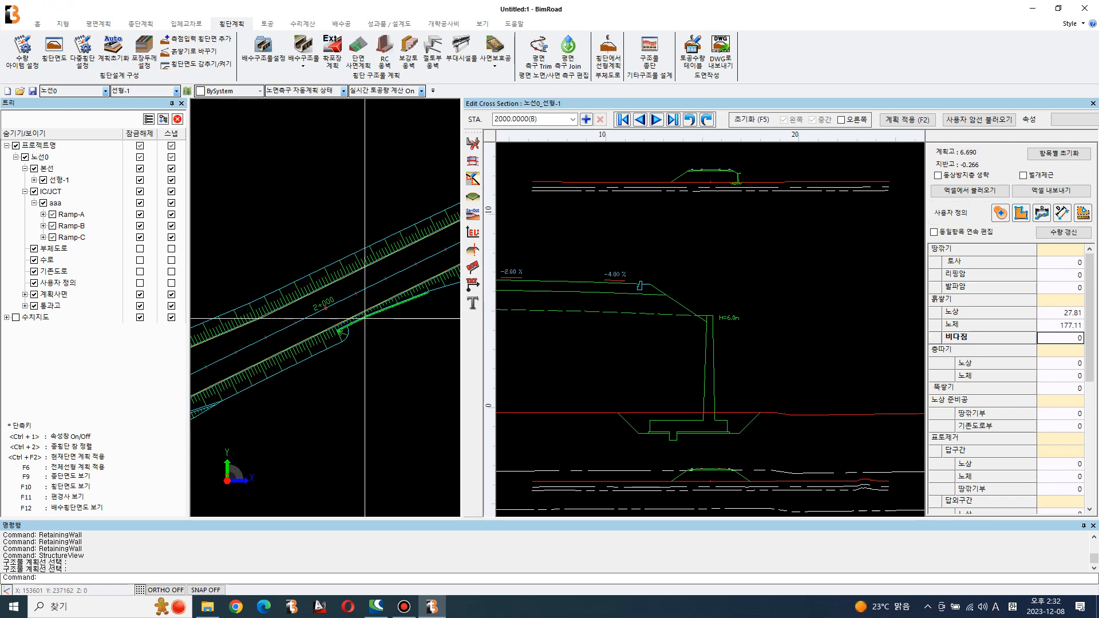
pyautogui.scroll(3, 365, 319)
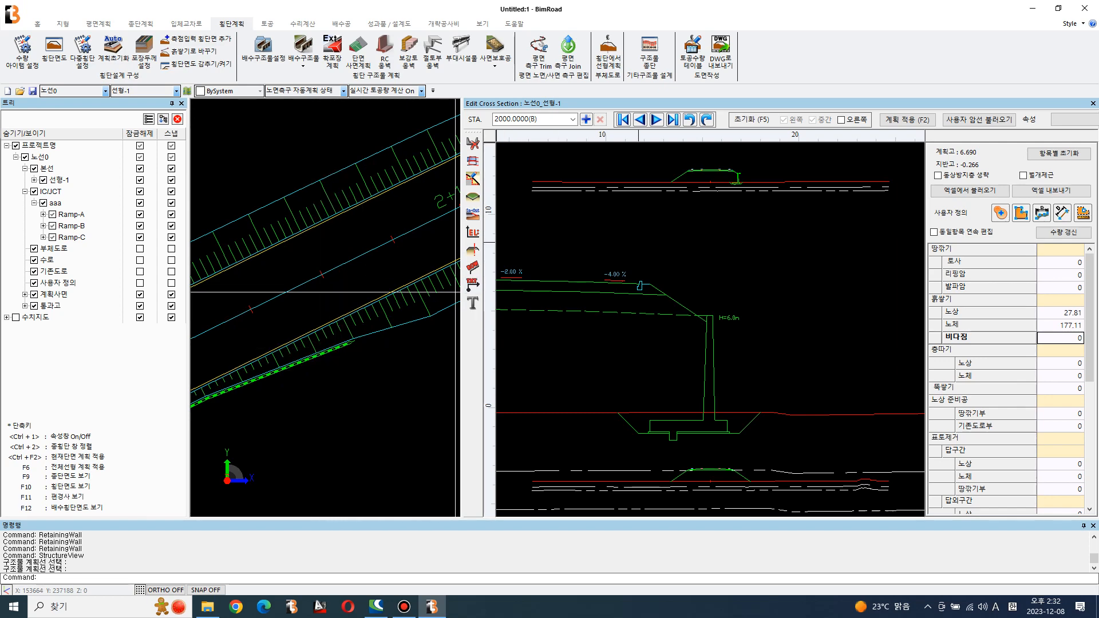
pyautogui.click(1093, 103)
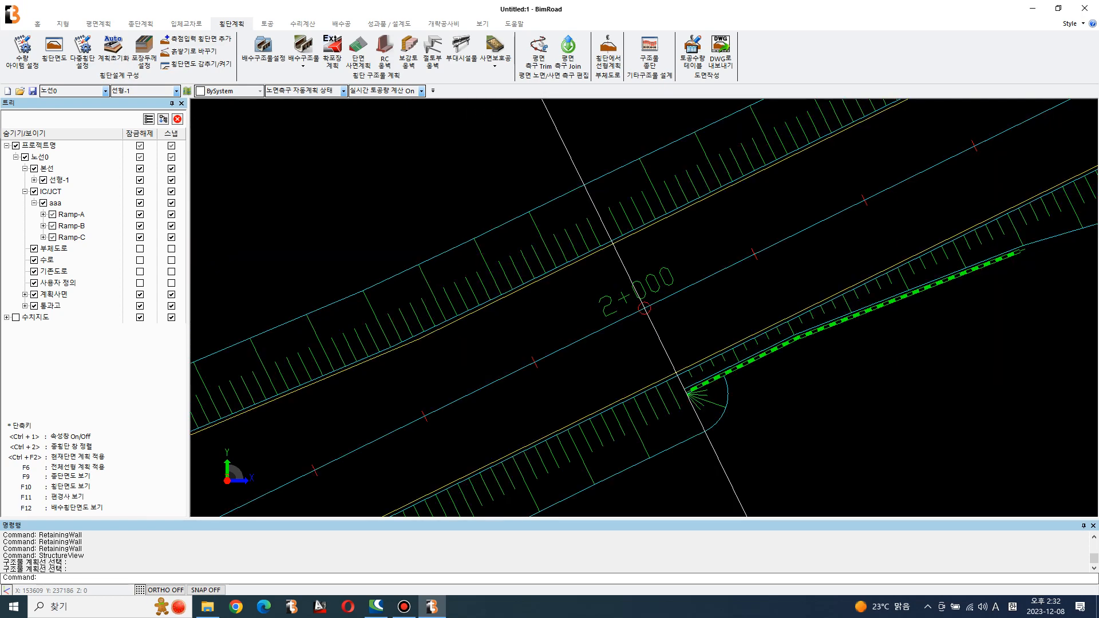
pyautogui.scroll(-6, 644, 308)
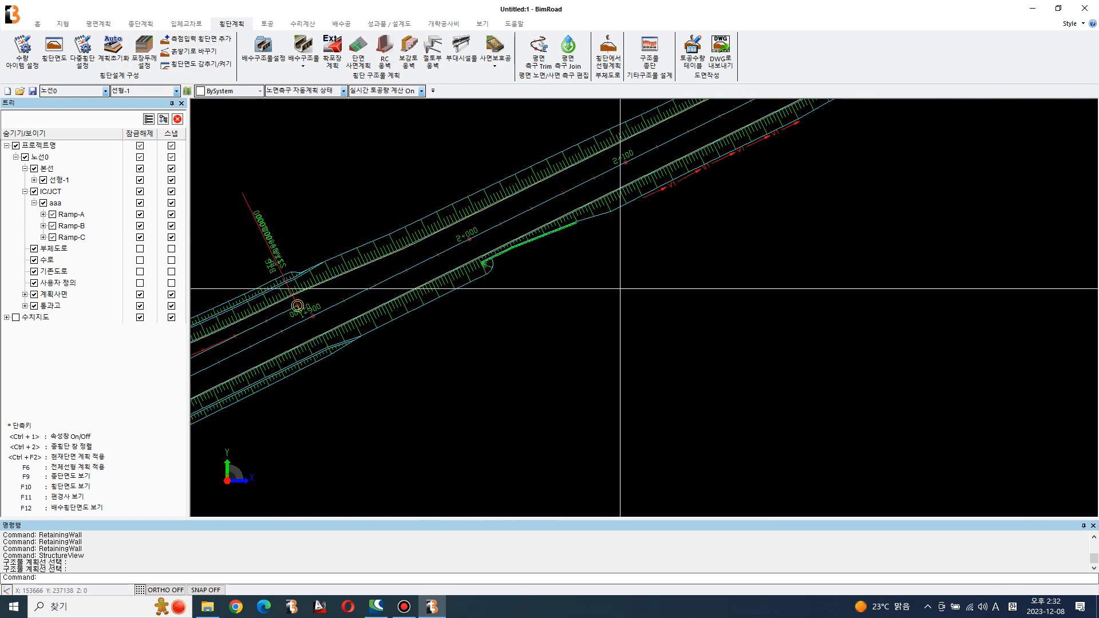
pyautogui.scroll(-6, 629, 363)
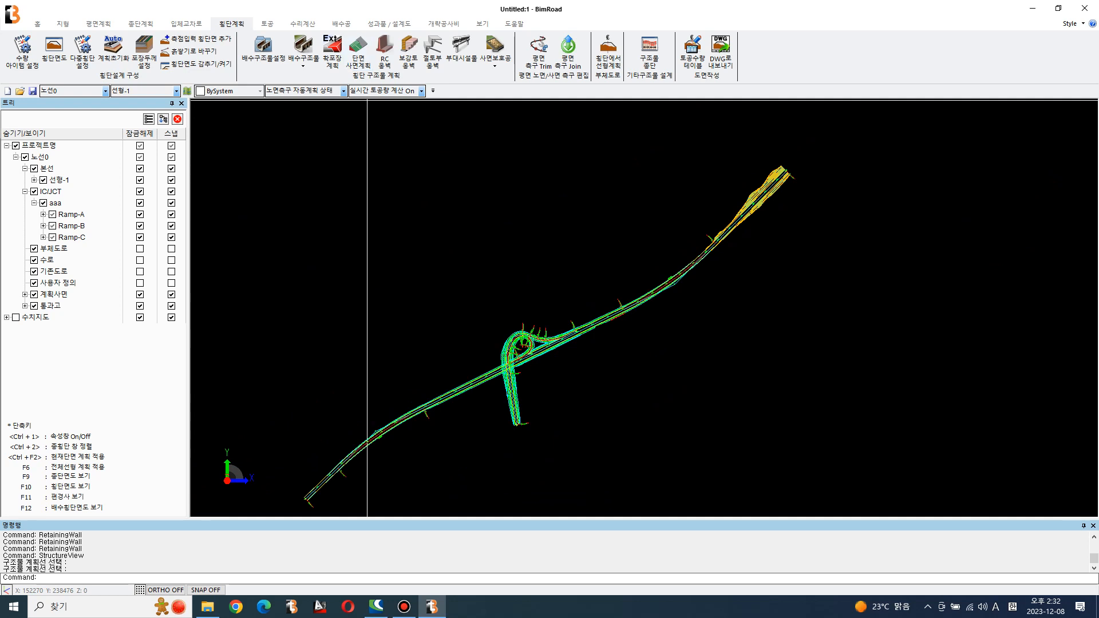
# Open the project earthwork calculation and confirm Ramp-C's calculation range with 자동계산 enabled, accepting the reset of calculation results
pyautogui.click(267, 23)
pyautogui.click(185, 58)
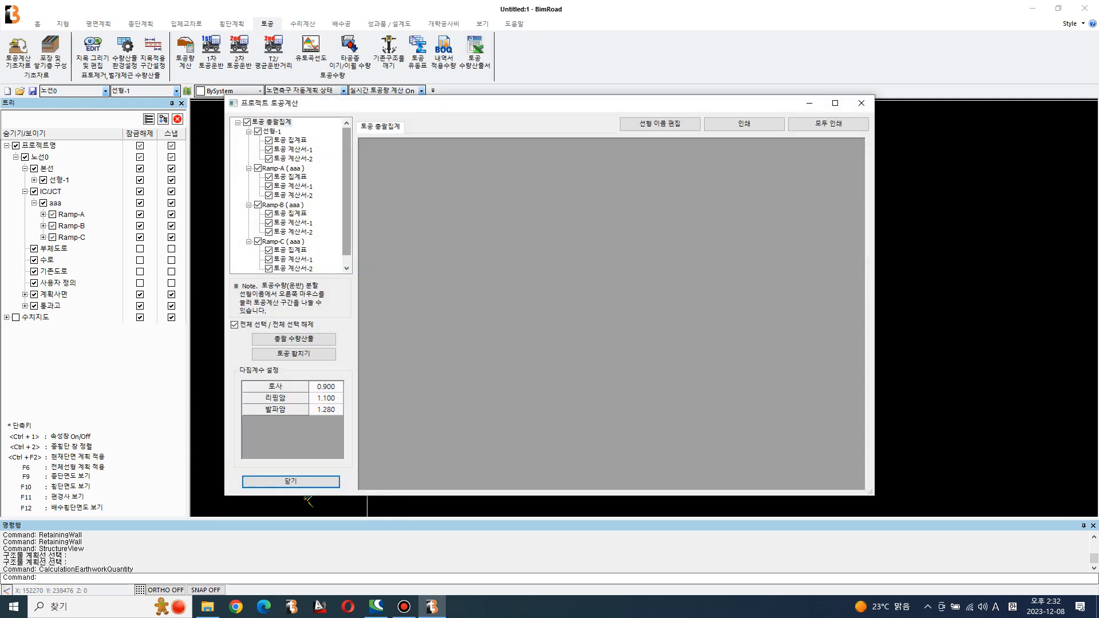
pyautogui.moveTo(346, 189); pyautogui.dragTo(347, 200)
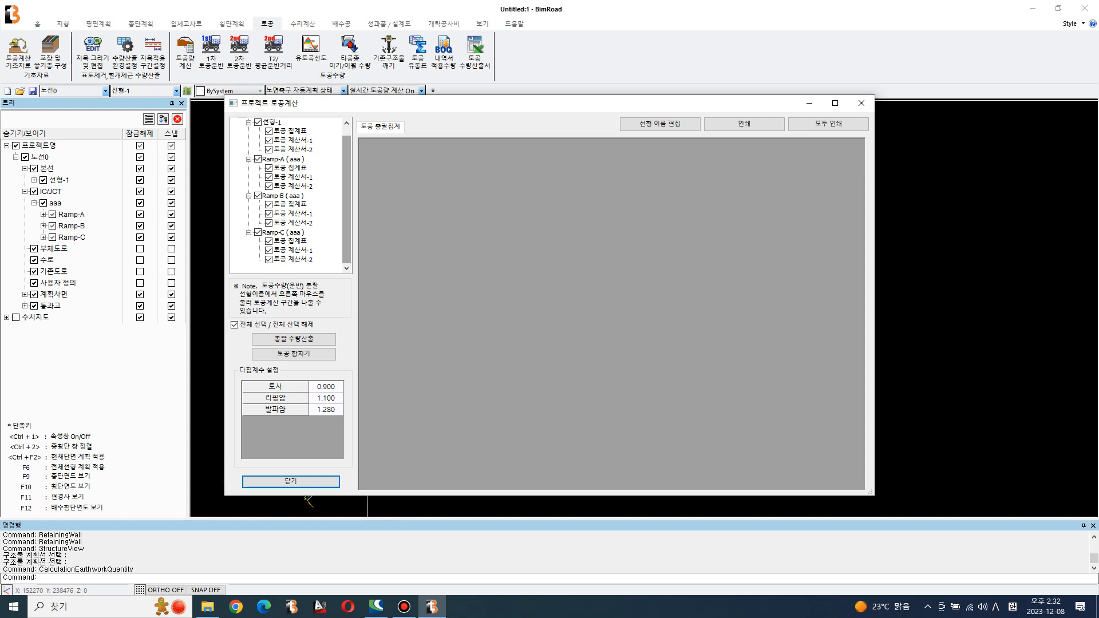
pyautogui.rightClick(303, 232)
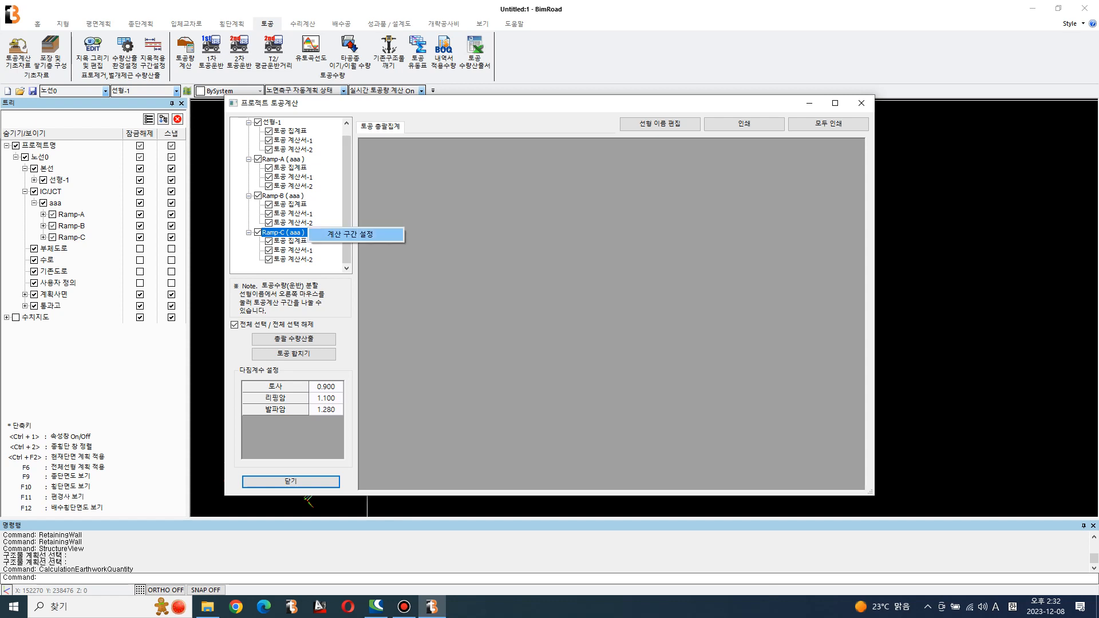
pyautogui.click(350, 234)
pyautogui.click(590, 254)
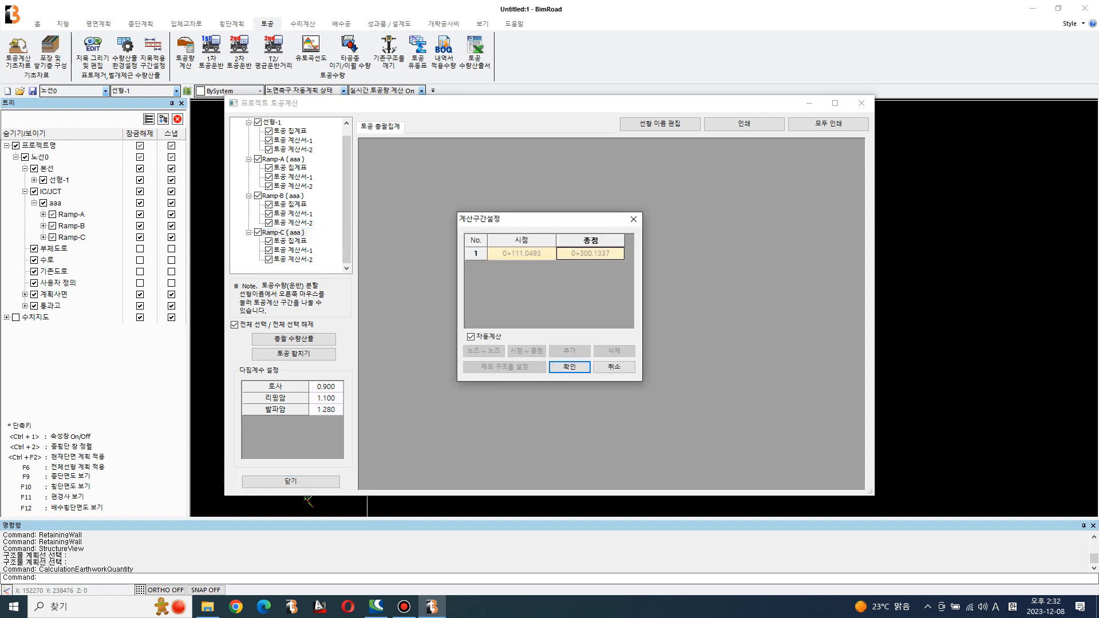
pyautogui.click(522, 253)
pyautogui.click(590, 253)
pyautogui.click(570, 367)
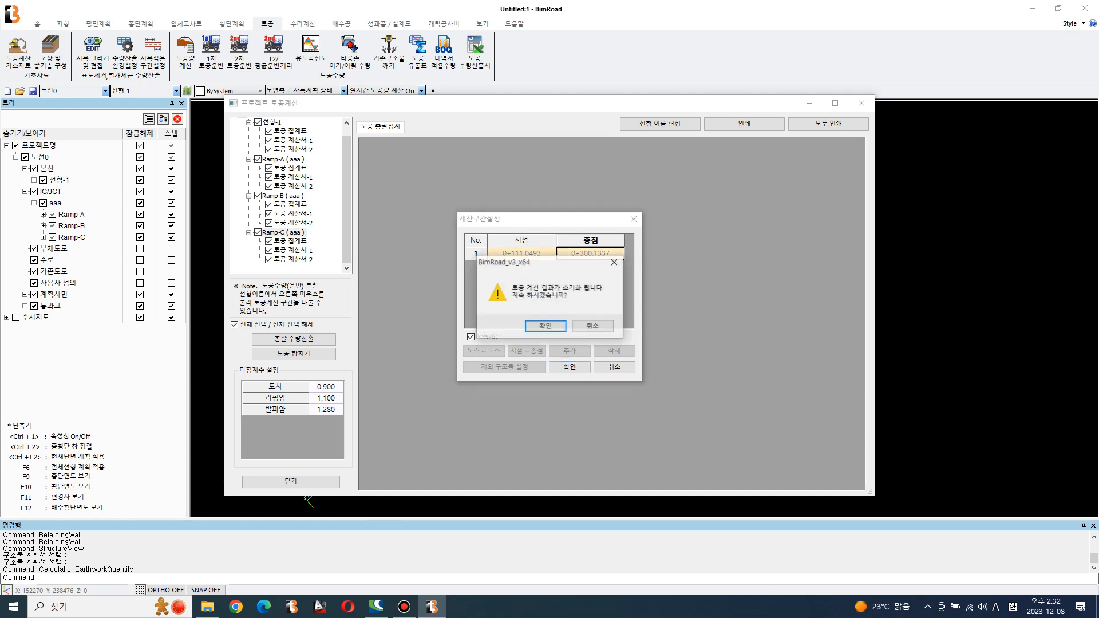
pyautogui.click(545, 326)
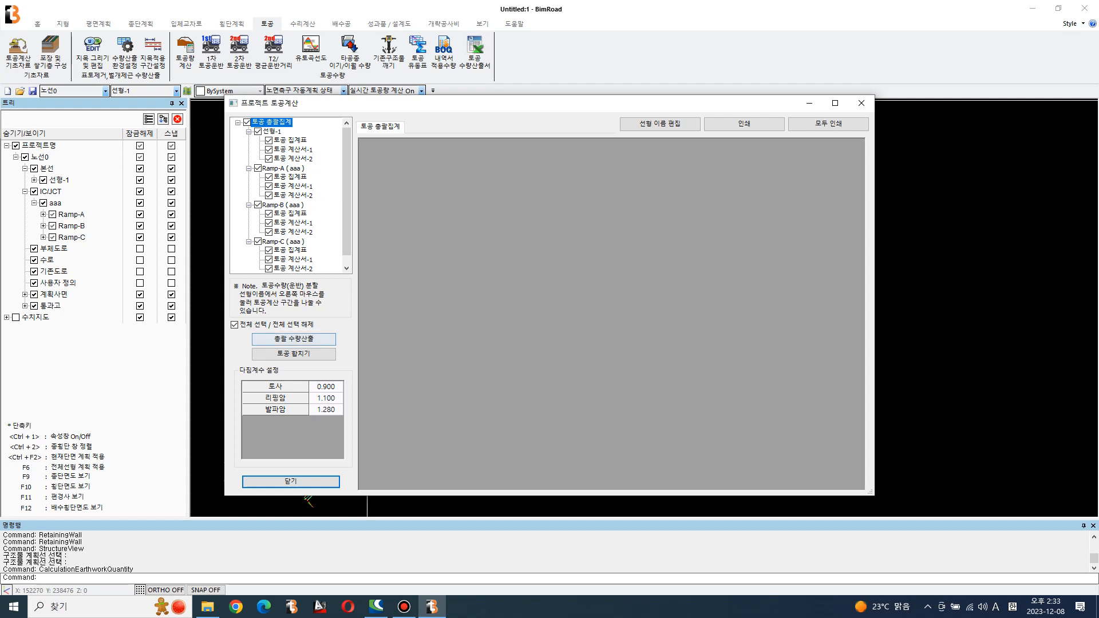
# Run 총괄 수량산출 for all alignments and review 선형-1's 토공 집계표, 토공 계산서-1 and 토공 계산서-2
pyautogui.click(294, 339)
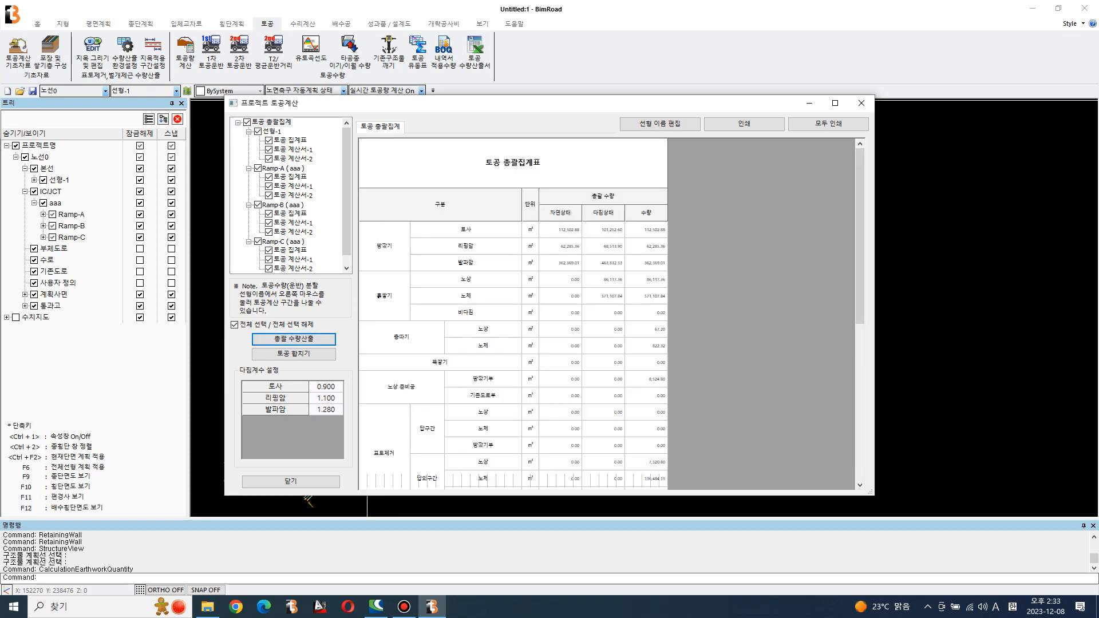
pyautogui.click(291, 140)
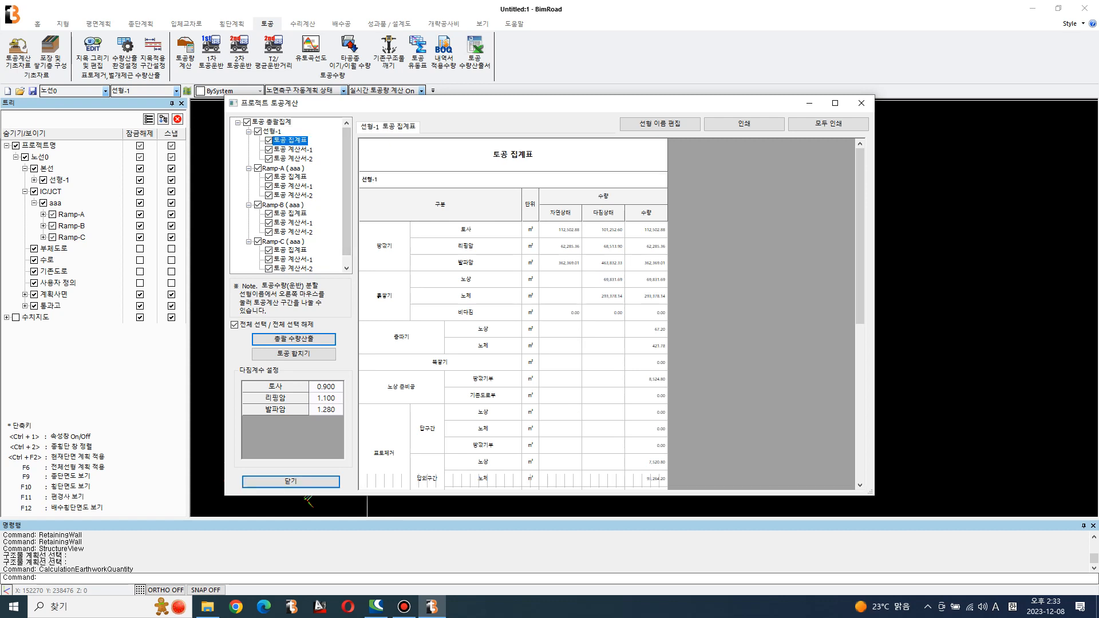
pyautogui.click(293, 149)
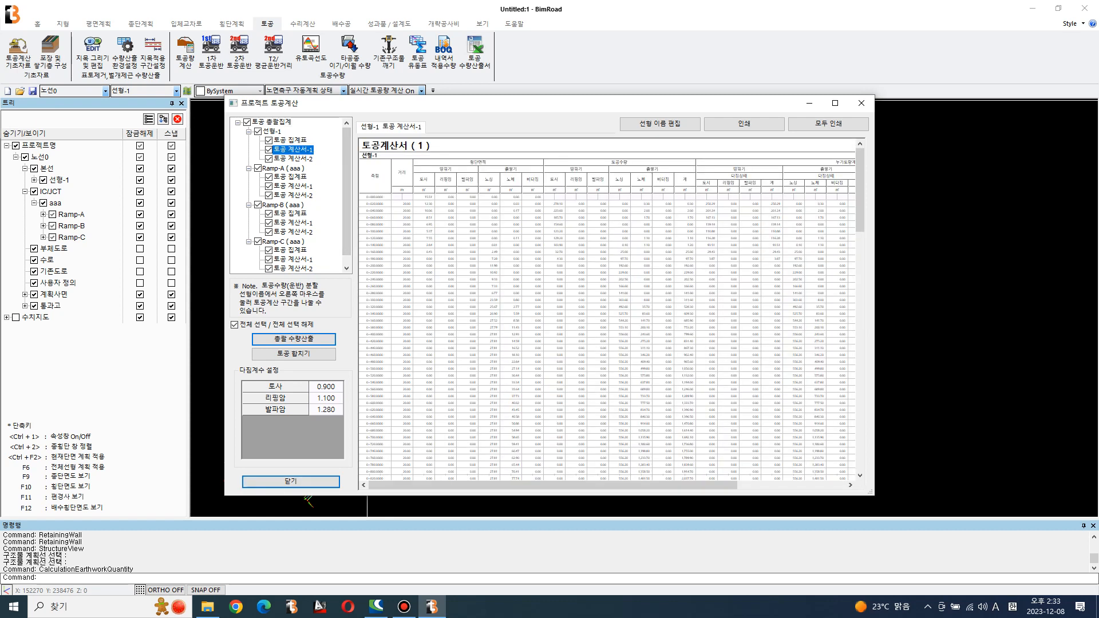
pyautogui.click(293, 159)
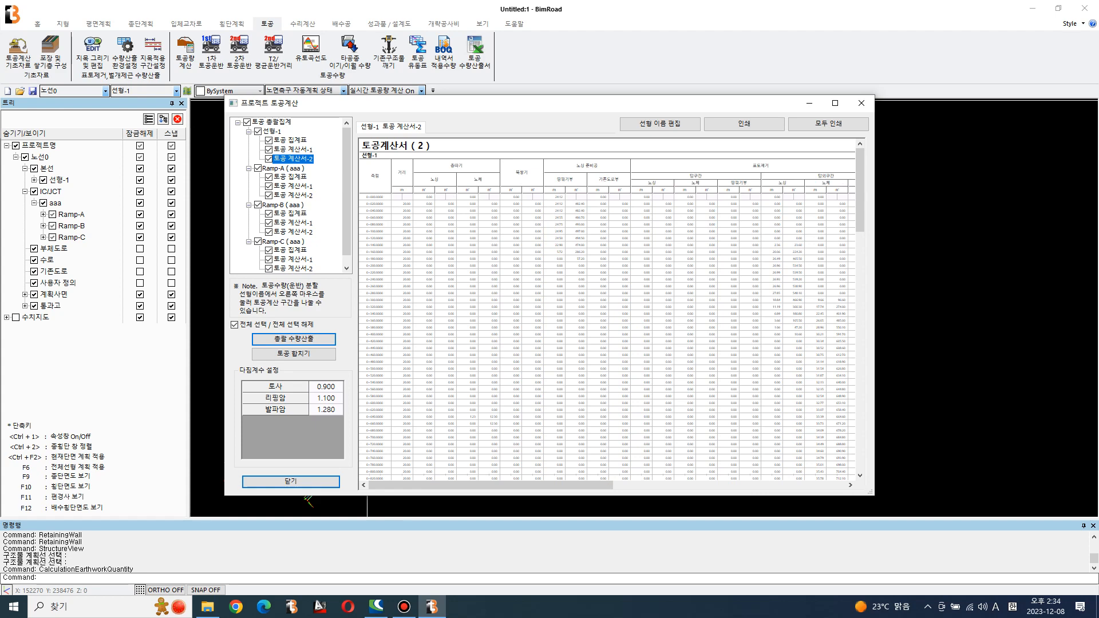
pyautogui.click(294, 482)
# Run the 1차 토공운반 calculation and review 선형-1's haul sheets and the 순성토_사토 sheet for each ramp
pyautogui.click(213, 52)
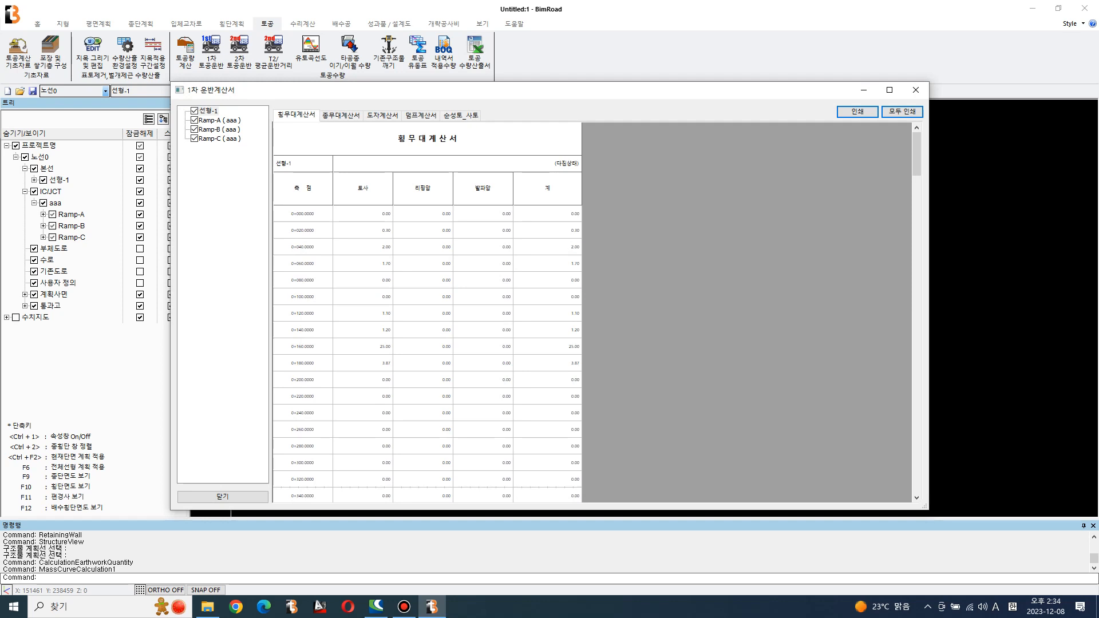
pyautogui.click(341, 116)
pyautogui.click(382, 115)
pyautogui.click(422, 116)
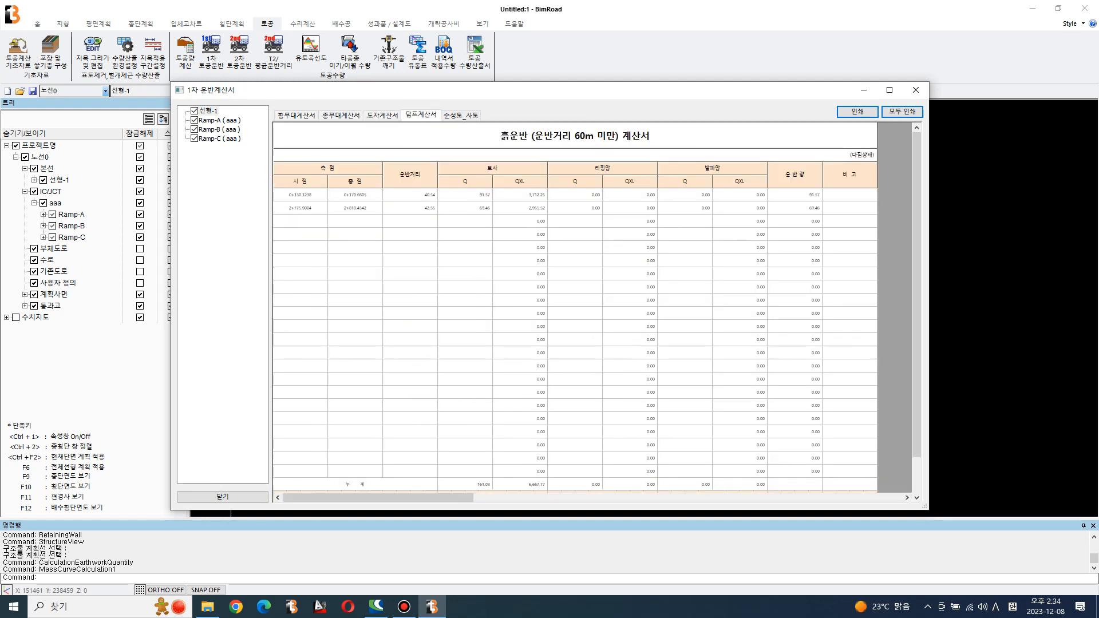
pyautogui.click(461, 115)
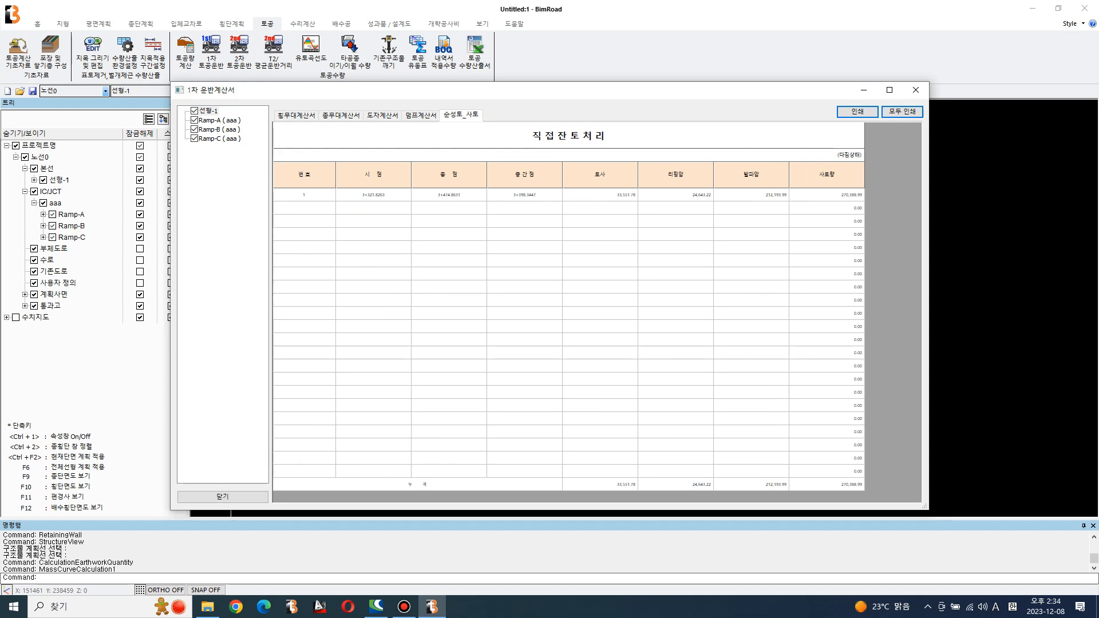
pyautogui.click(219, 120)
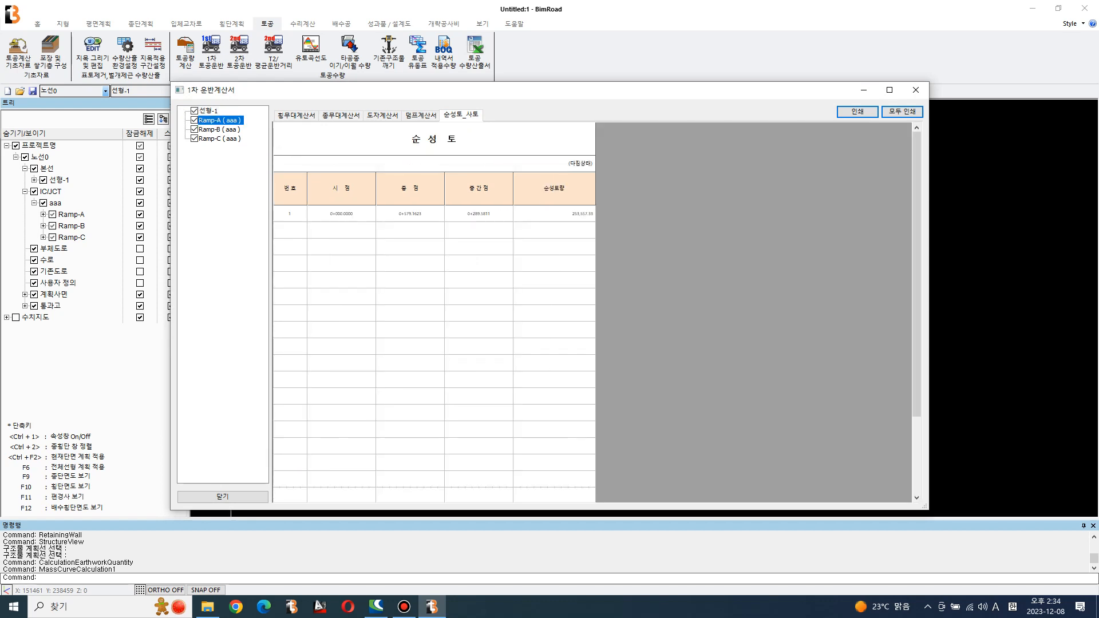
pyautogui.click(219, 129)
pyautogui.click(219, 138)
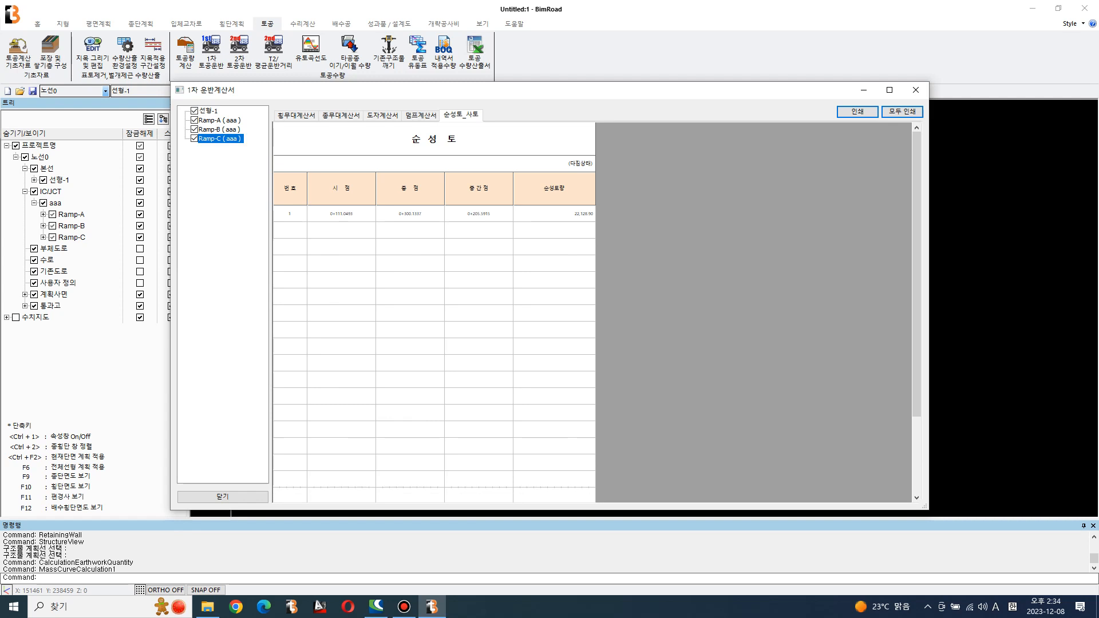
pyautogui.click(209, 111)
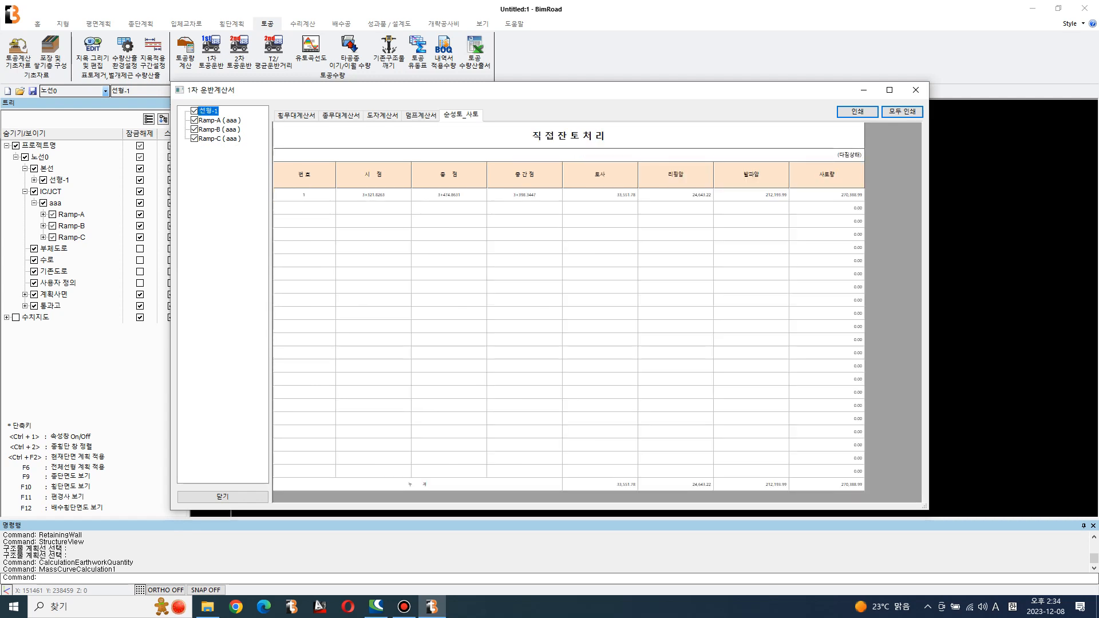
pyautogui.click(916, 90)
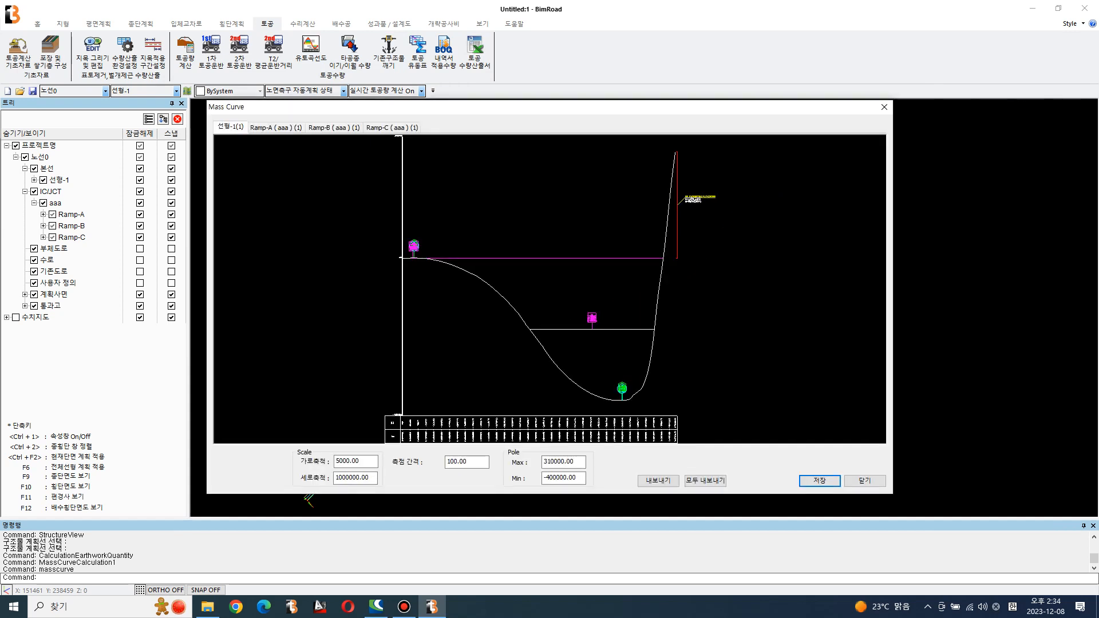
# Separate the overlapping balloon labels at the low point of 선형-1's mass curve and save the mass curve
pyautogui.scroll(5, 607, 409)
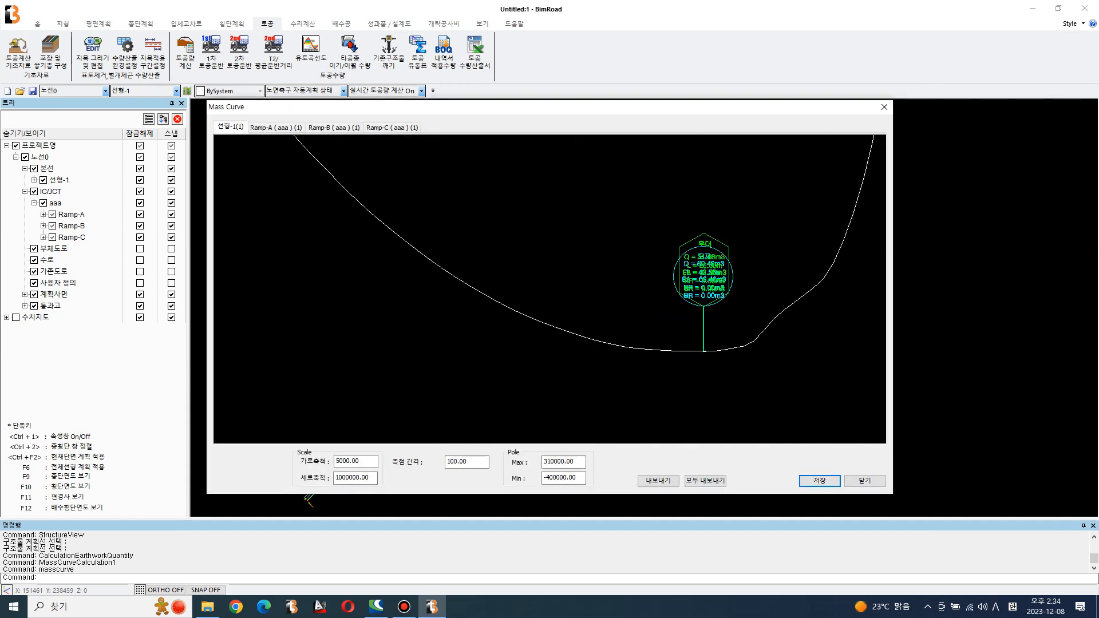
pyautogui.click(705, 244)
pyautogui.moveTo(704, 314); pyautogui.dragTo(767, 315)
pyautogui.scroll(-5, 757, 330)
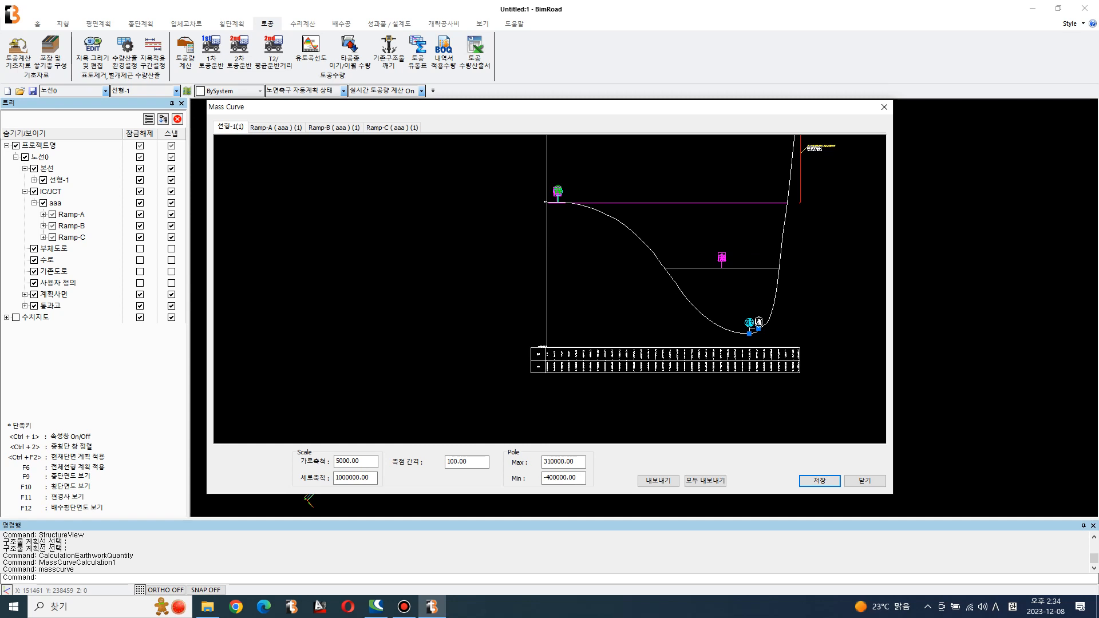
pyautogui.click(819, 481)
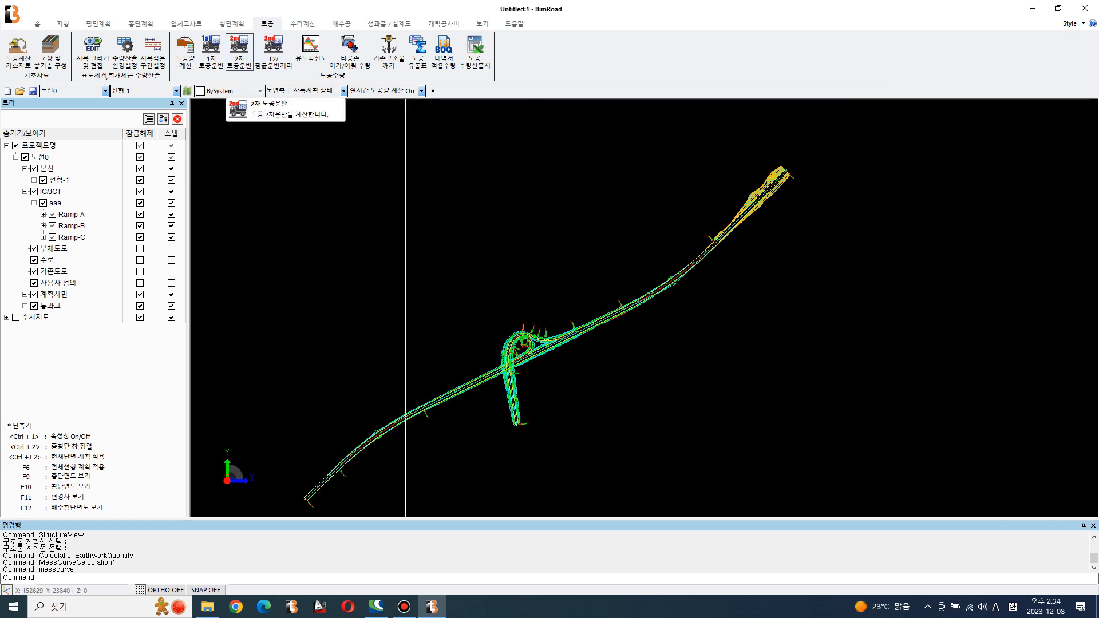
# Open the 2차 토공운반 plan and review the 직접 잔토 처리 and 순쌓기 quantities with the alignments in view
pyautogui.click(240, 54)
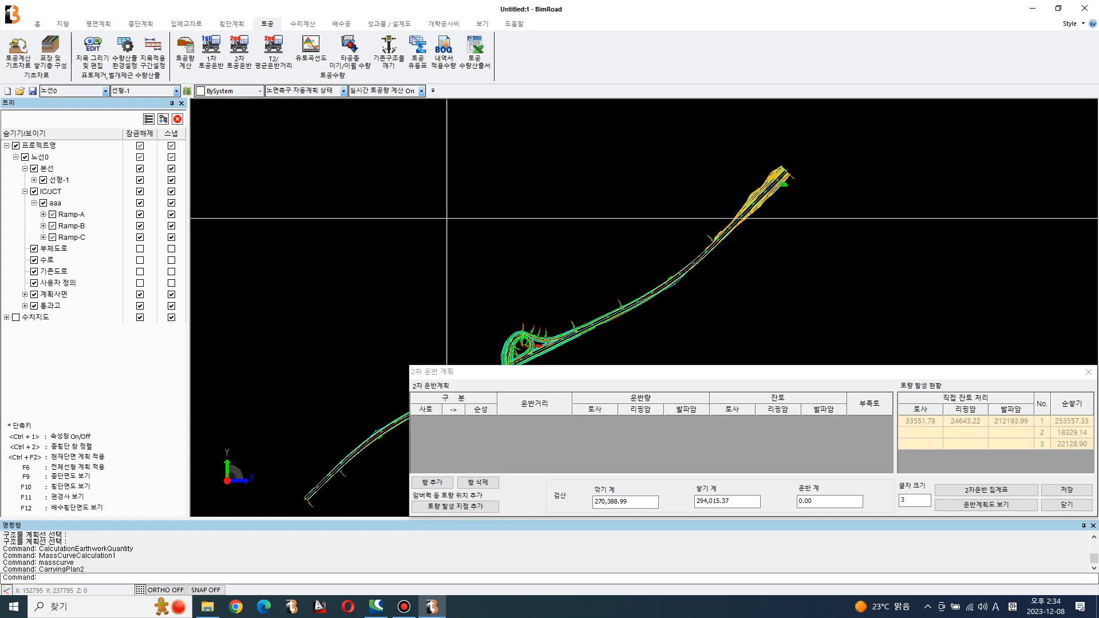
pyautogui.scroll(-1, 446, 218)
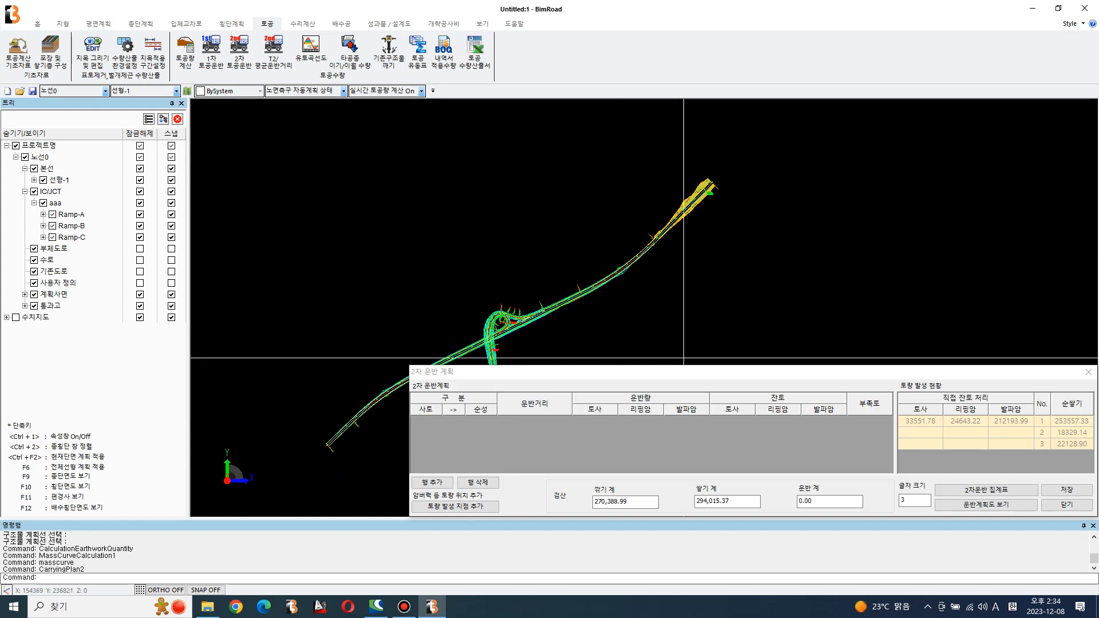
pyautogui.click(920, 421)
pyautogui.click(1072, 421)
pyautogui.click(1072, 433)
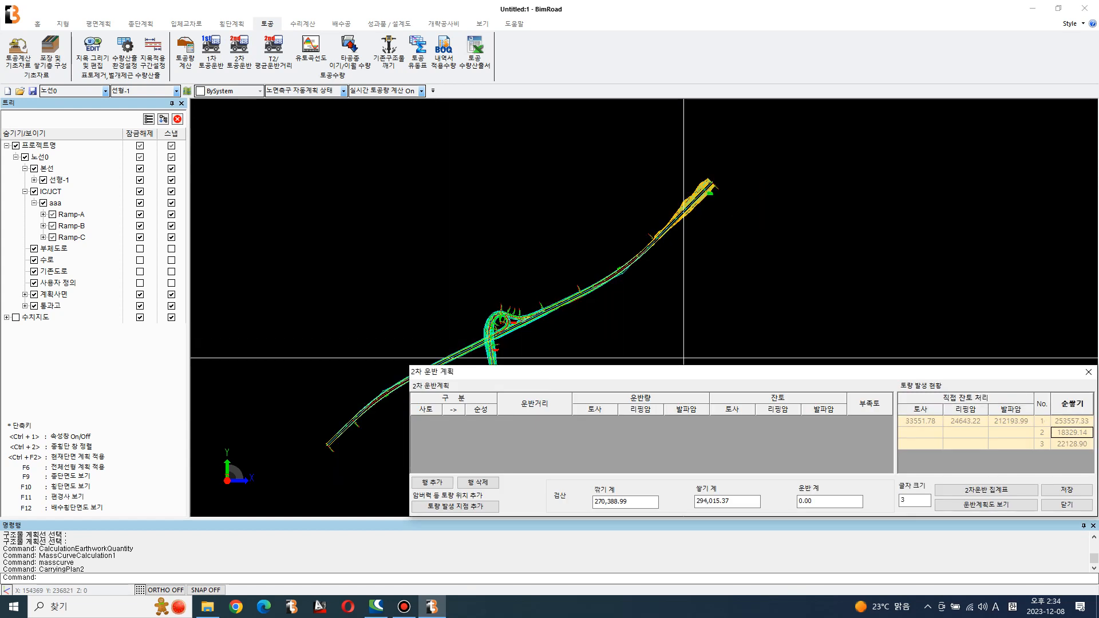
pyautogui.click(1072, 445)
pyautogui.moveTo(507, 189); pyautogui.dragTo(494, 179, button='middle')
pyautogui.moveTo(515, 248); pyautogui.dragTo(463, 228, button='middle')
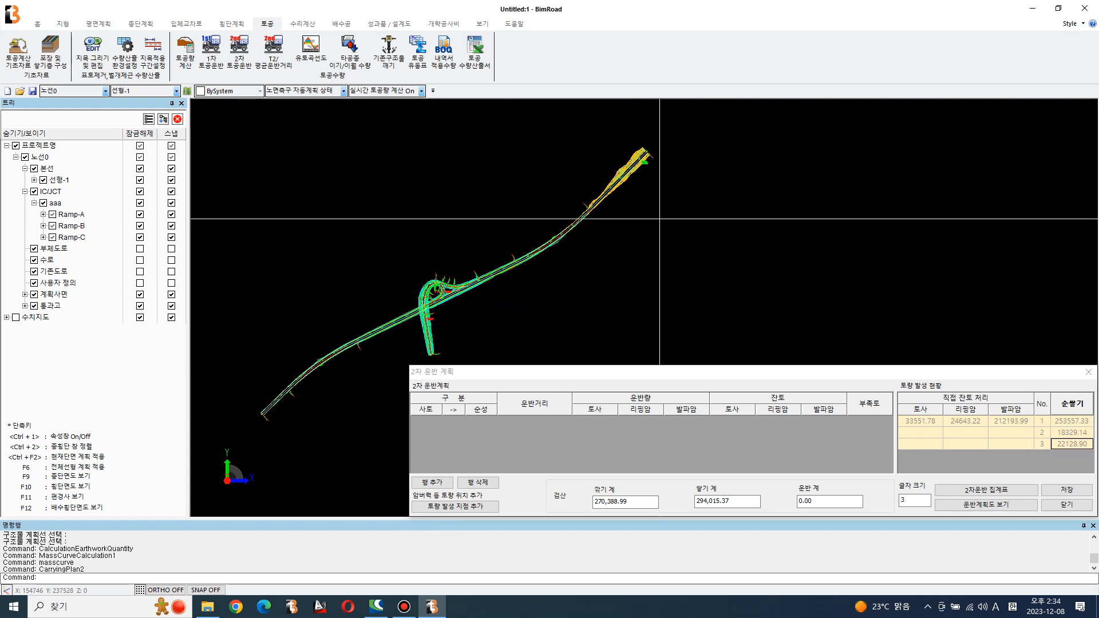
# Set the haul plan's 글자 크기 to 15 and save it
pyautogui.doubleClick(912, 501)
pyautogui.write('1')
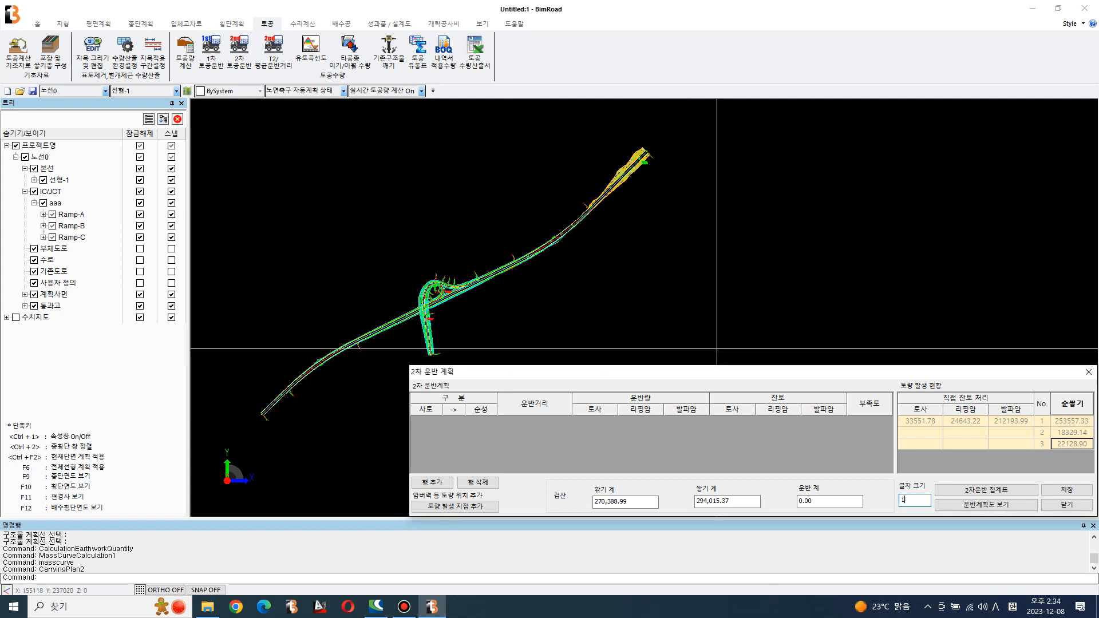
pyautogui.write('5')
pyautogui.click(1067, 490)
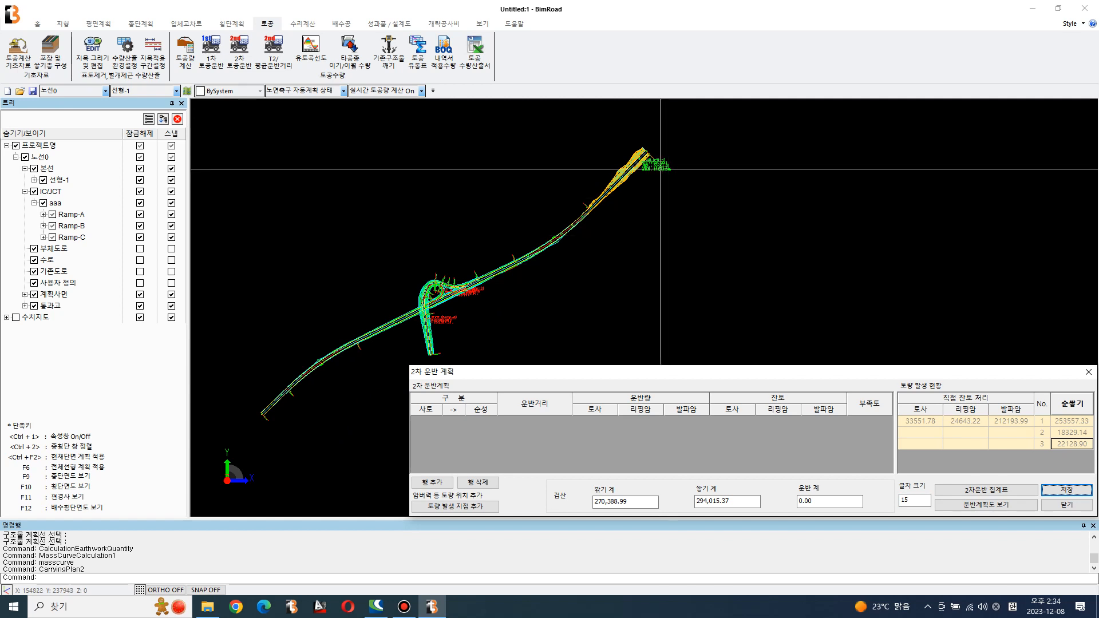
# Move the 순성토 labels of Ramp-B, Ramp-C and Ramp-A clear of the road linework around the interchange
pyautogui.scroll(5, 659, 172)
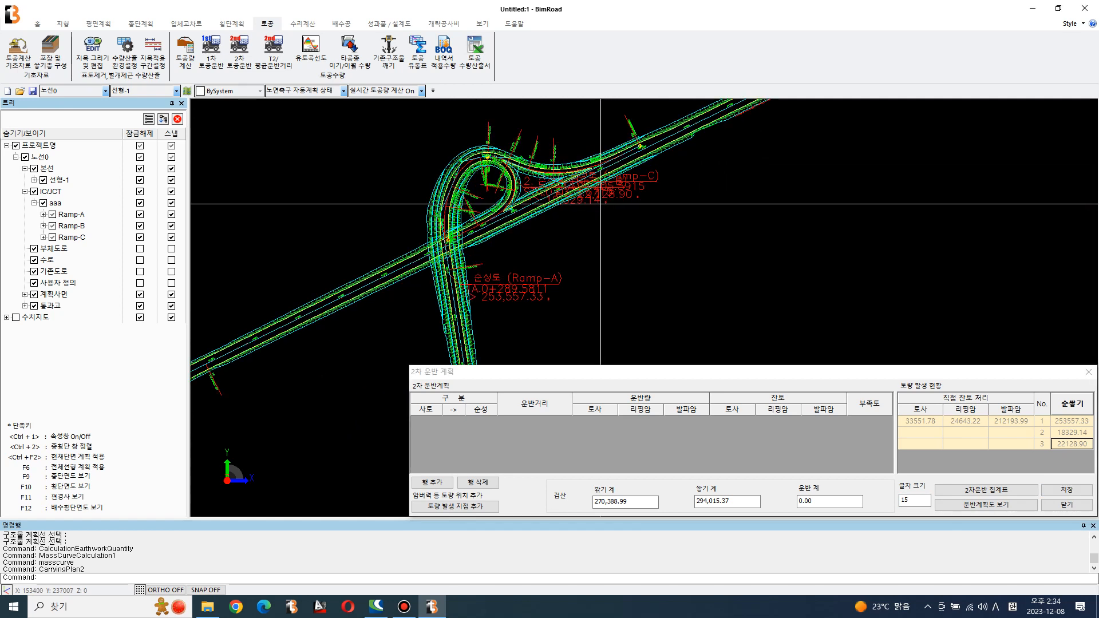
pyautogui.click(599, 202)
pyautogui.click(523, 187)
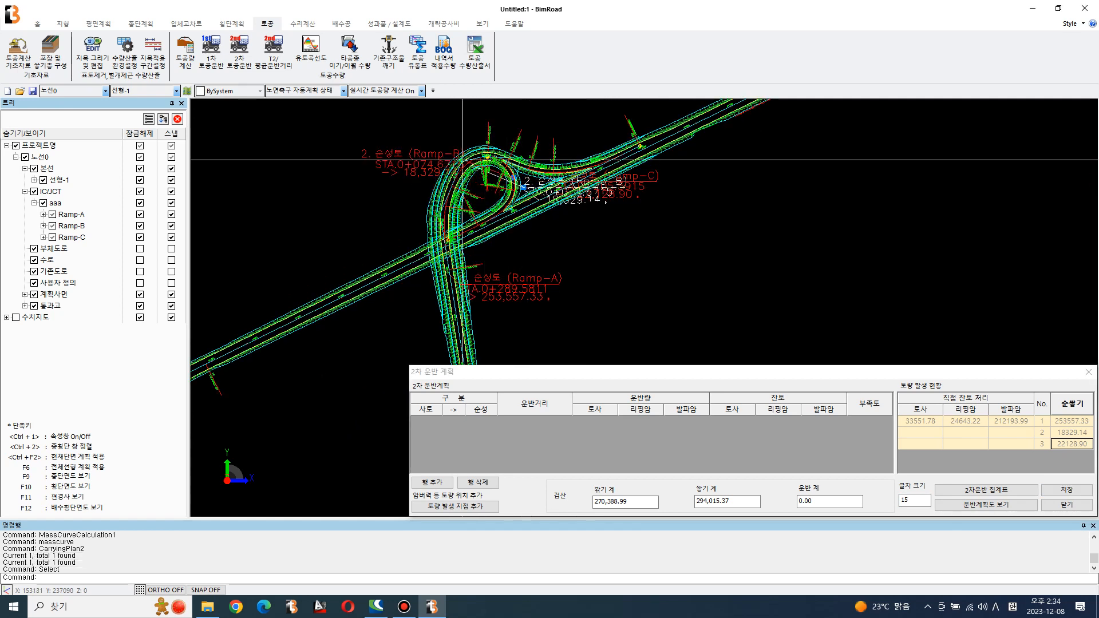
pyautogui.click(405, 127)
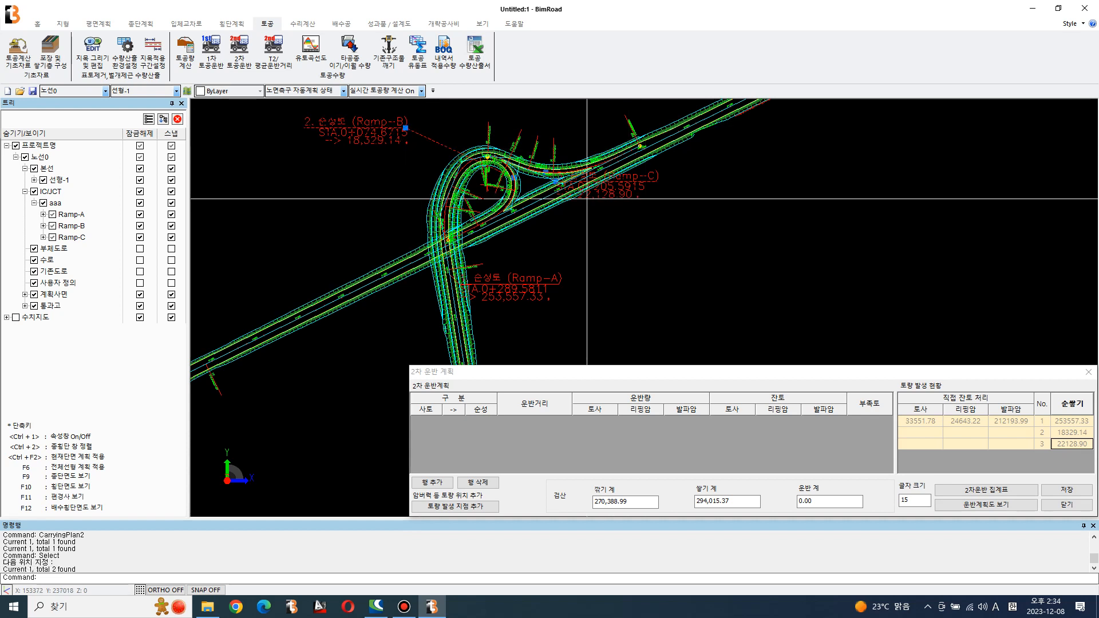
pyautogui.click(555, 181)
pyautogui.scroll(-1, 569, 175)
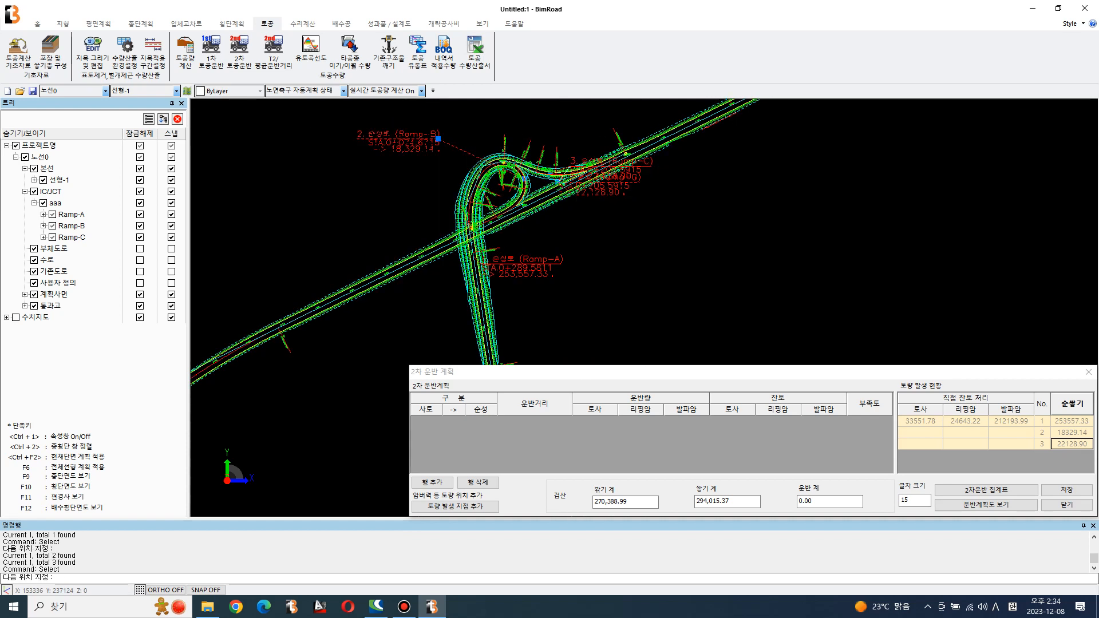
pyautogui.scroll(-2, 555, 212)
pyautogui.click(587, 131)
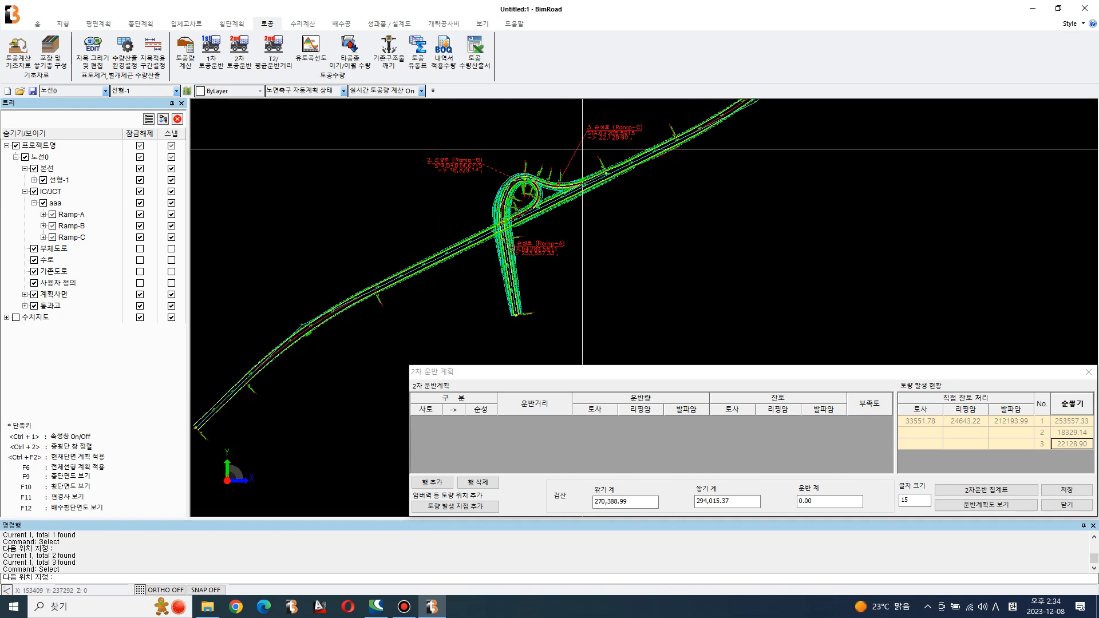
pyautogui.click(541, 253)
pyautogui.click(510, 247)
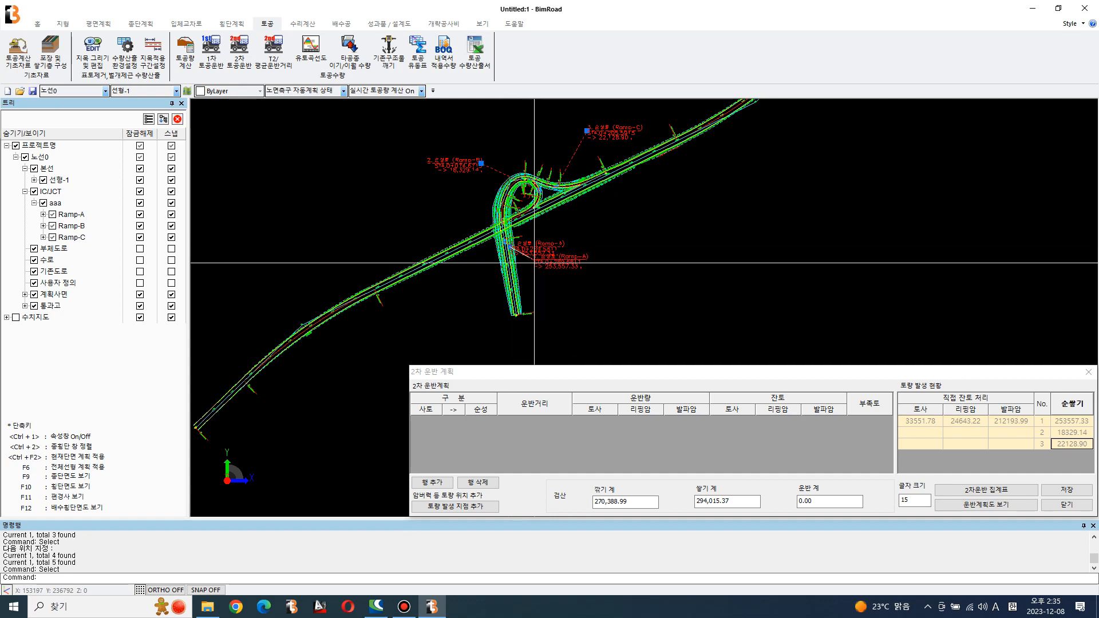
# Add a haul row from 사토 point 1 on the main line to Ramp-C's 순성 point 3
pyautogui.scroll(-2, 744, 287)
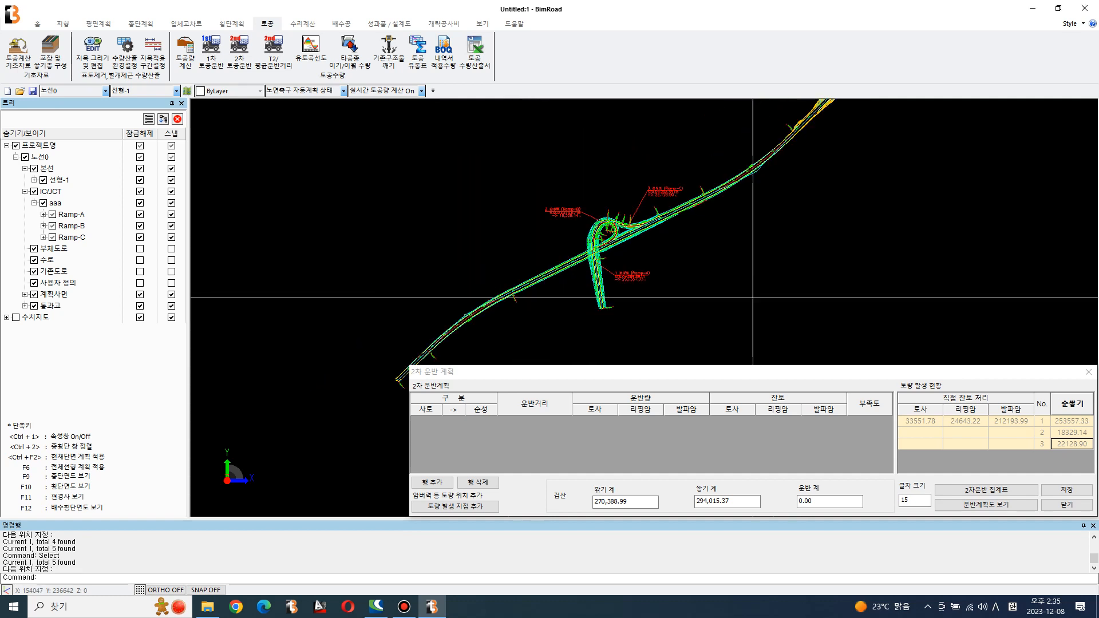
pyautogui.scroll(-2, 752, 298)
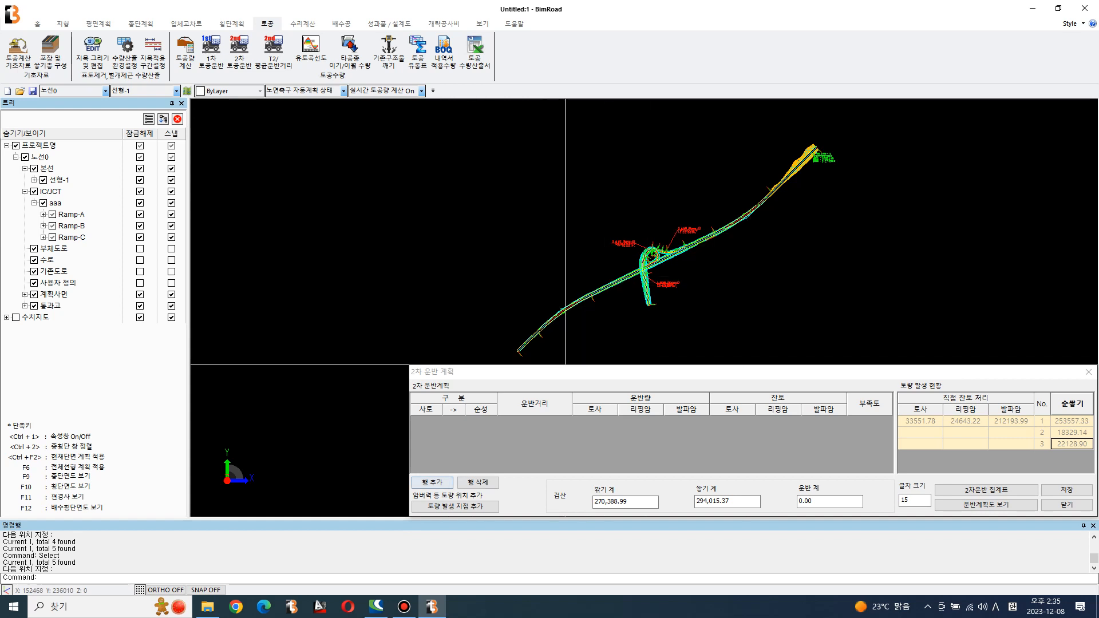
pyautogui.click(432, 482)
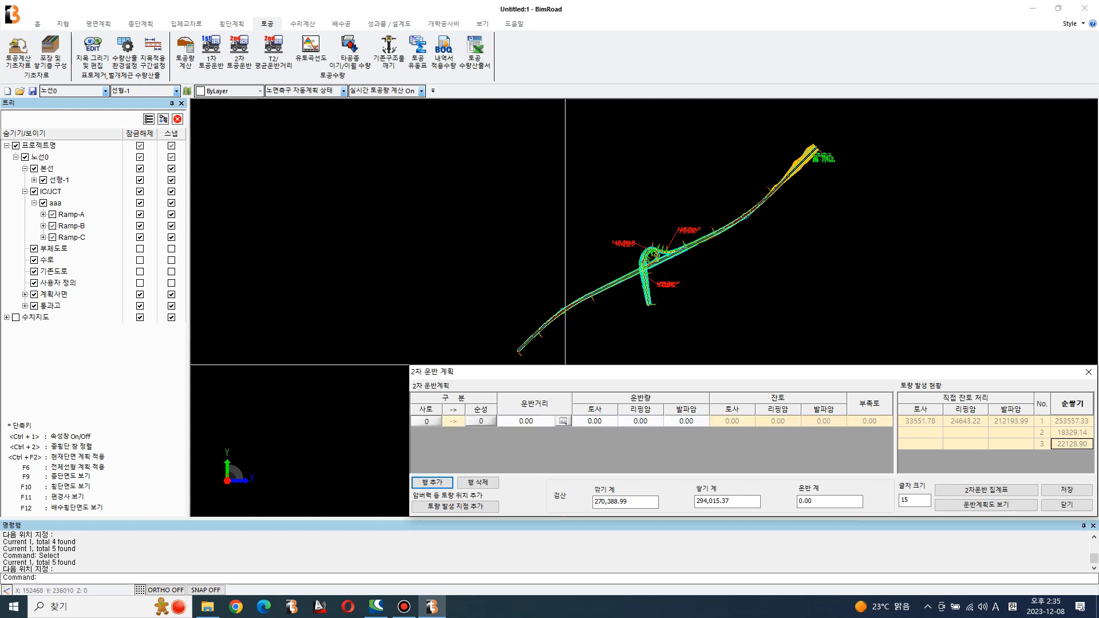
pyautogui.click(825, 157)
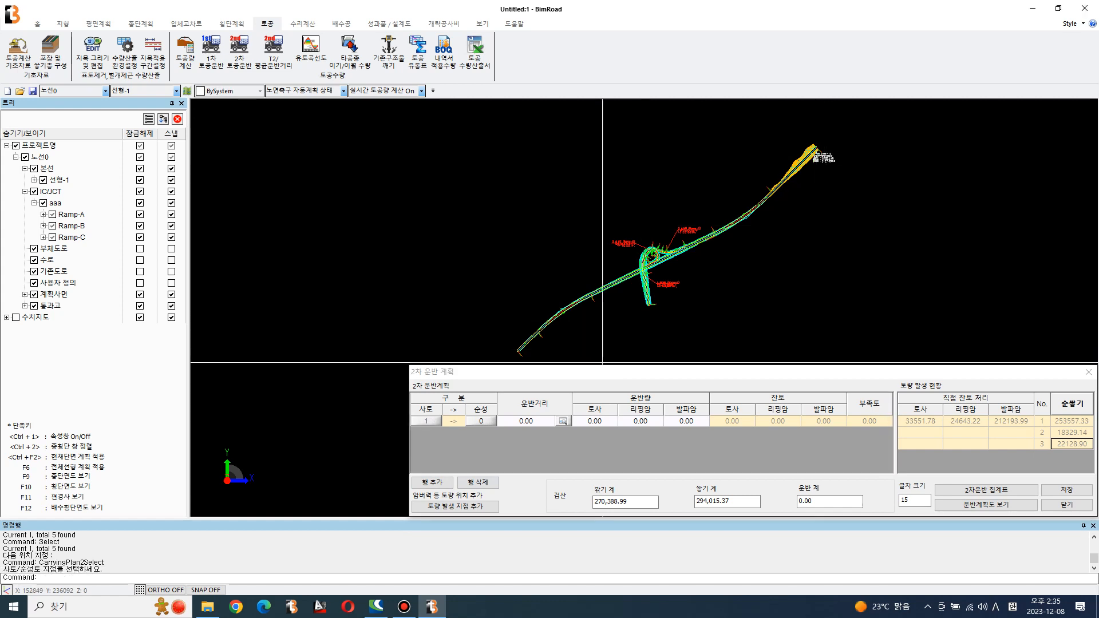
pyautogui.click(688, 230)
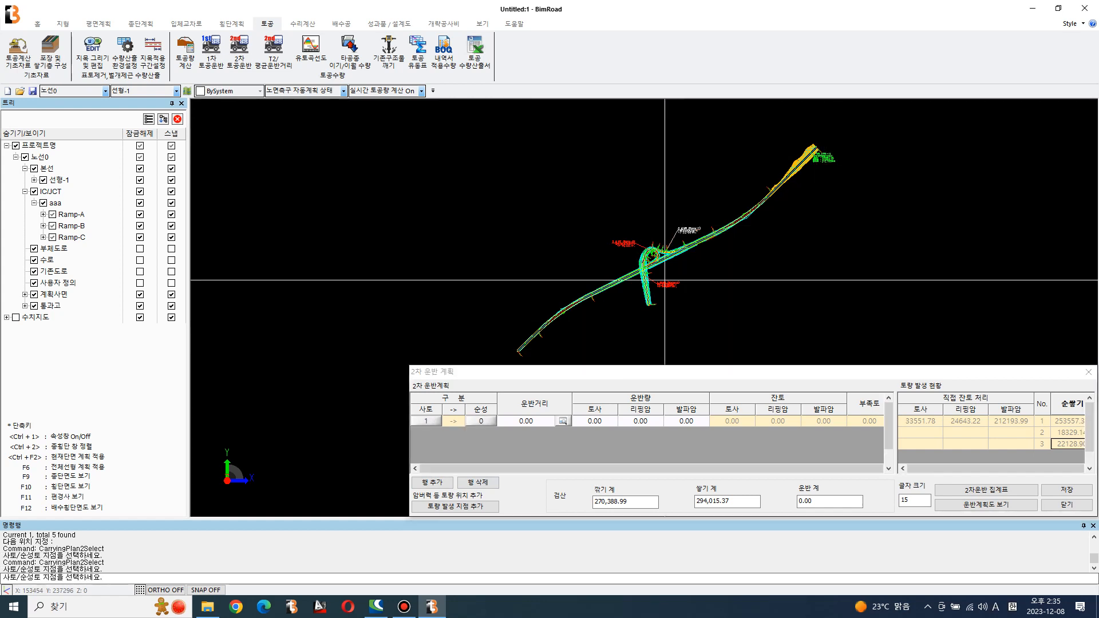
pyautogui.click(595, 421)
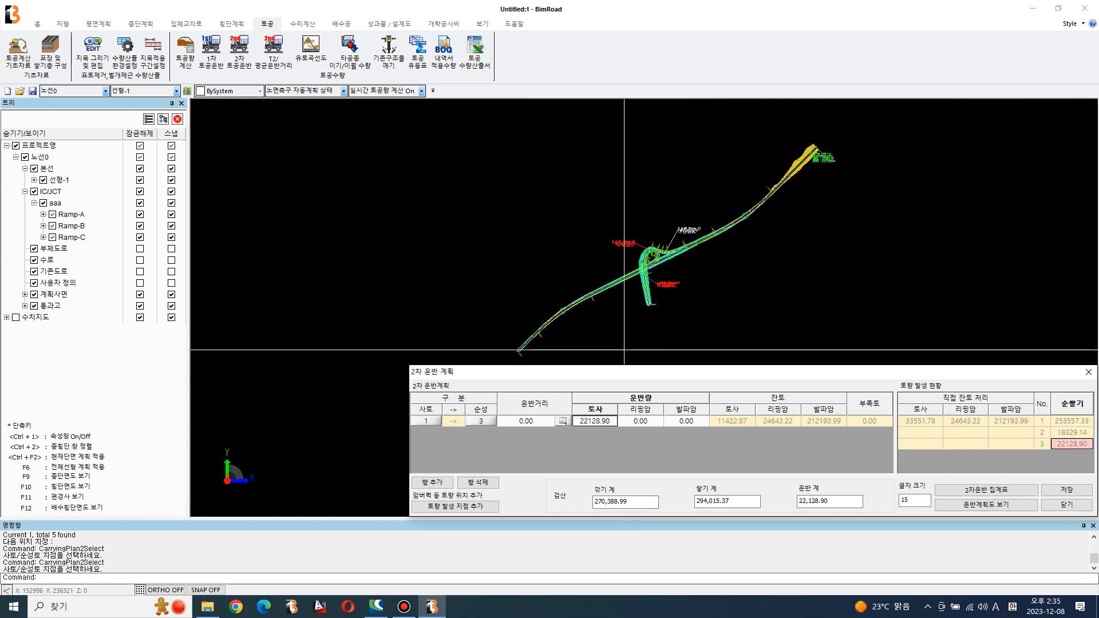
# Draw the haul route to Ramp-C as a multi-point arc above the main line, giving a 운반거리 of about 2316
pyautogui.click(562, 421)
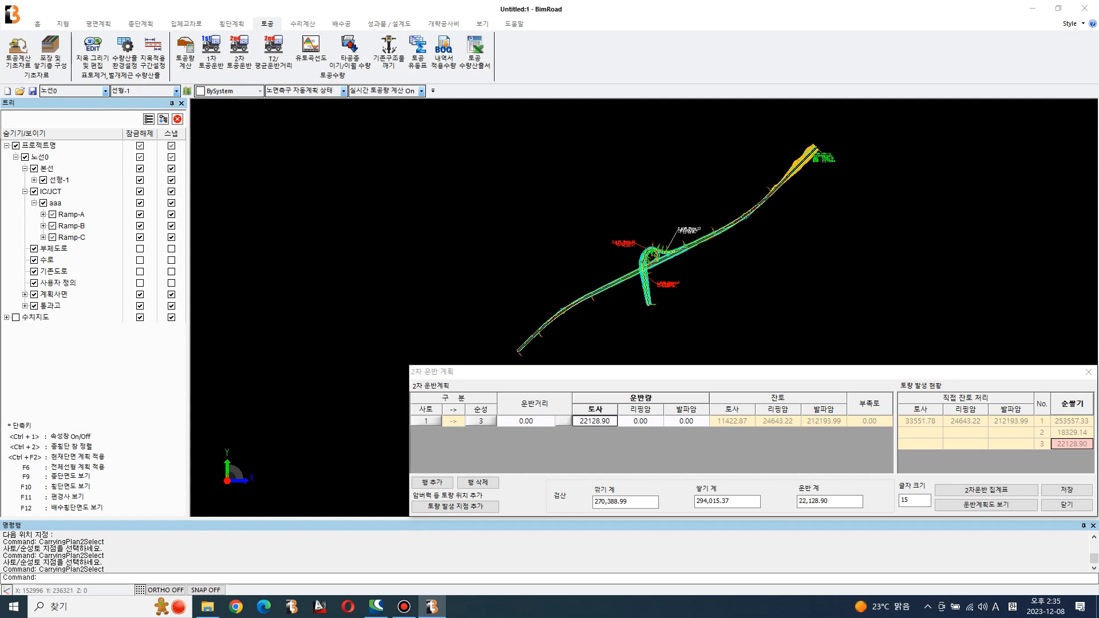
pyautogui.click(803, 138)
pyautogui.click(794, 122)
pyautogui.click(784, 116)
pyautogui.click(760, 120)
pyautogui.click(737, 134)
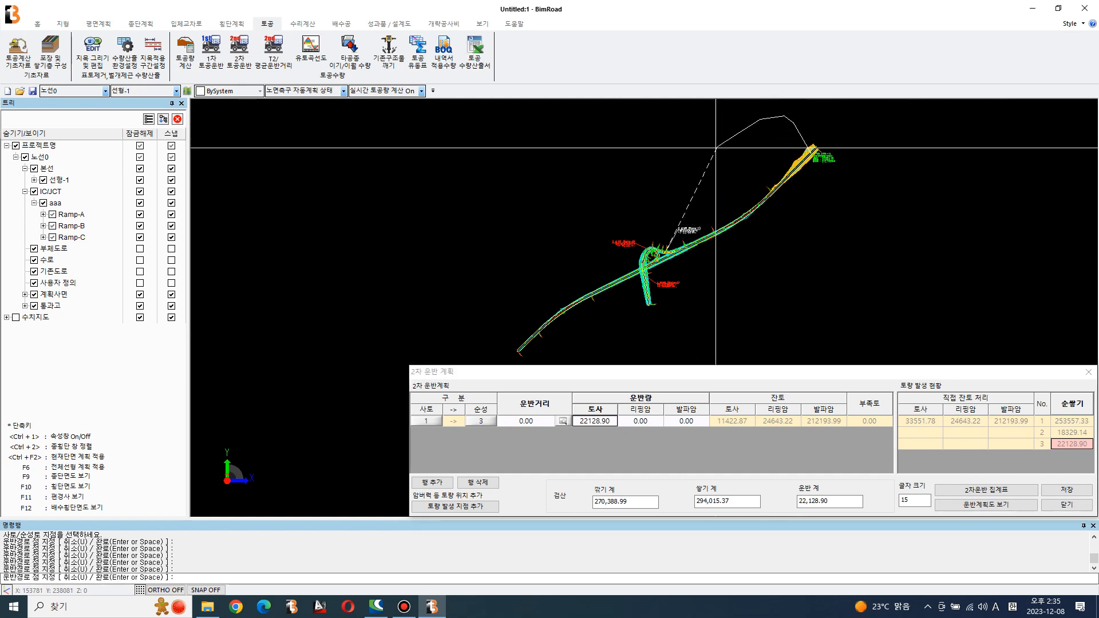
pyautogui.click(703, 159)
pyautogui.click(691, 180)
pyautogui.click(667, 251)
pyautogui.press('Return')
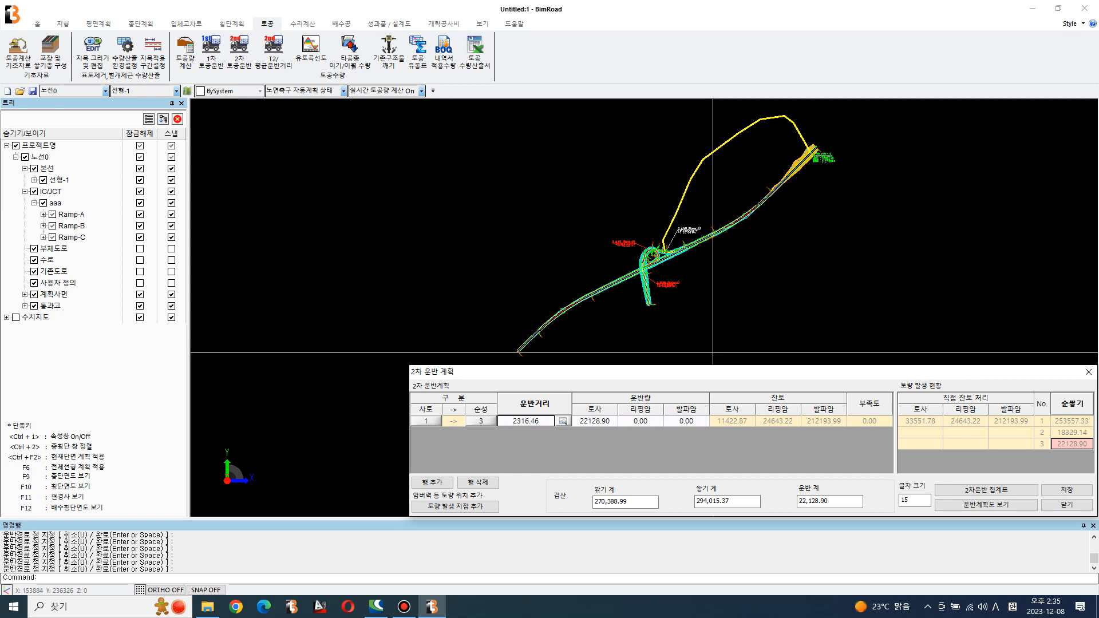
# Add a second haul row from 사토 point 1 to Ramp-B's 순성 point 2
pyautogui.click(433, 483)
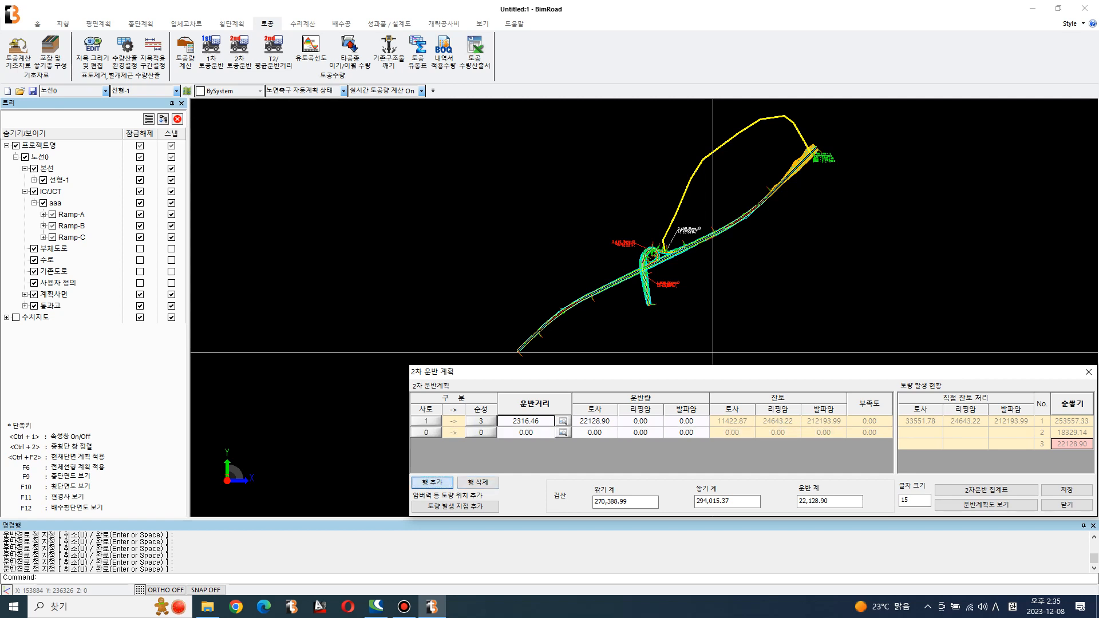
pyautogui.click(823, 157)
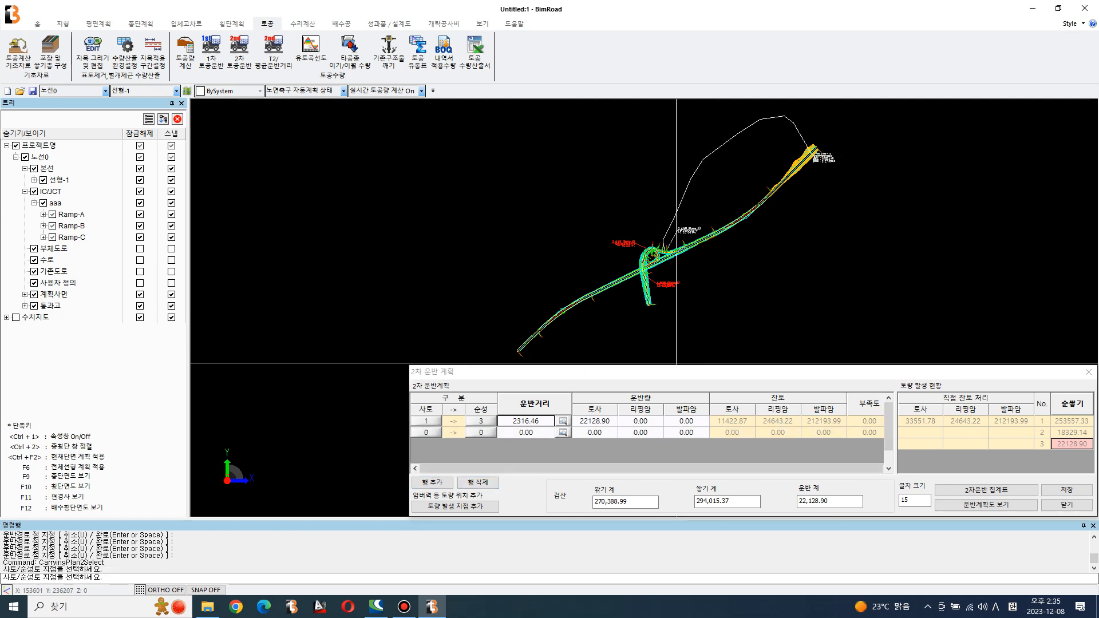
pyautogui.click(481, 433)
pyautogui.click(648, 260)
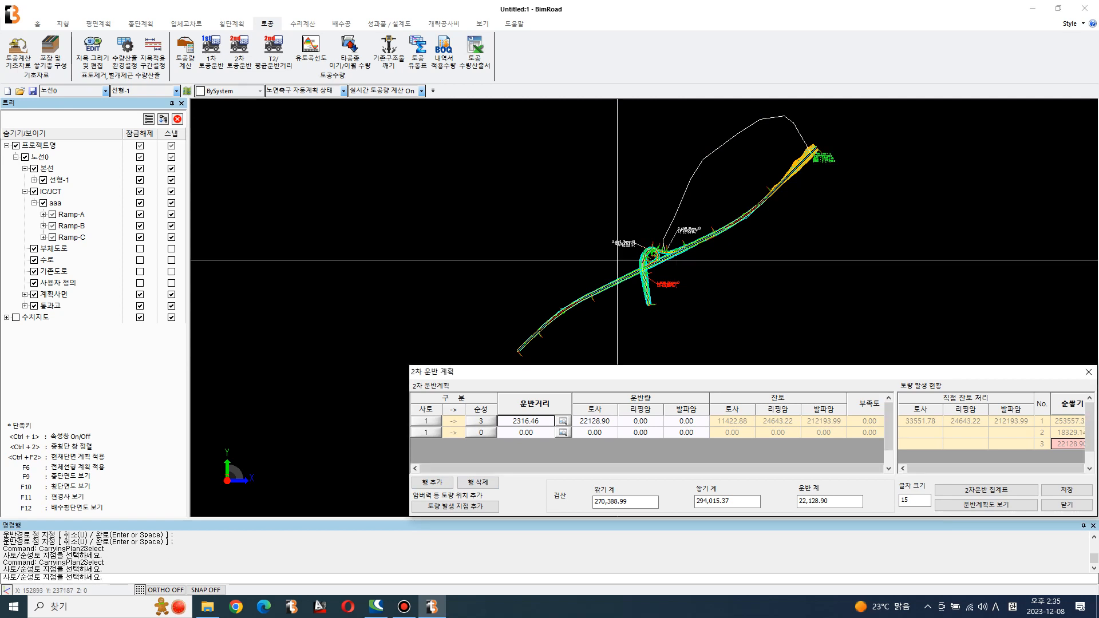
# Draw the haul route to Ramp-B through three points below the main line, giving a 운반거리 of about 2953
pyautogui.click(563, 432)
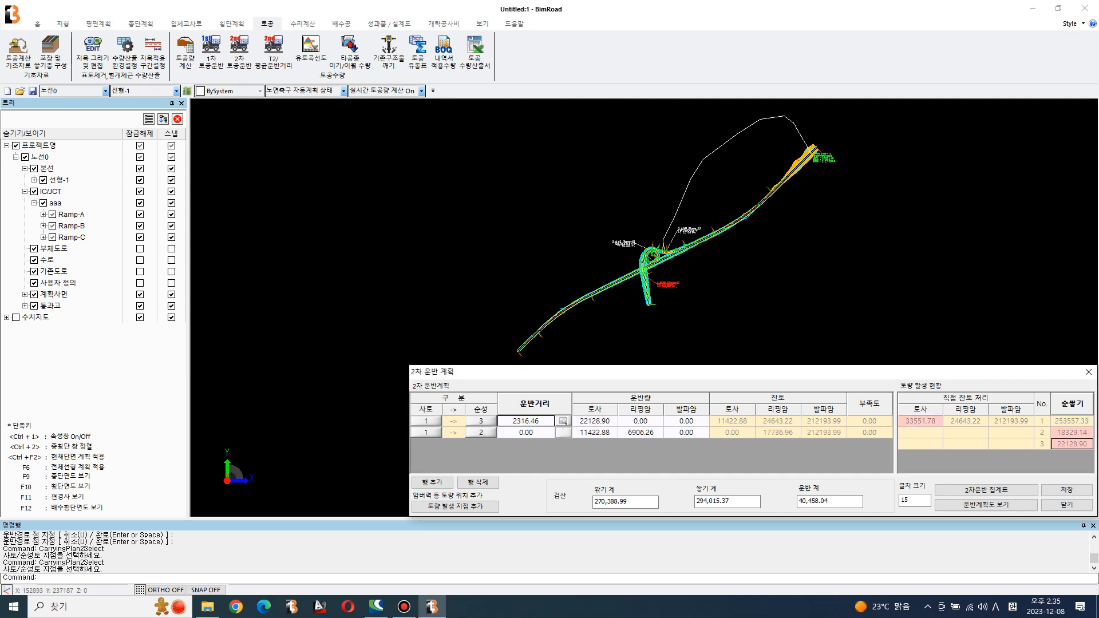
pyautogui.click(860, 197)
pyautogui.click(822, 256)
pyautogui.click(746, 285)
pyautogui.press('Return')
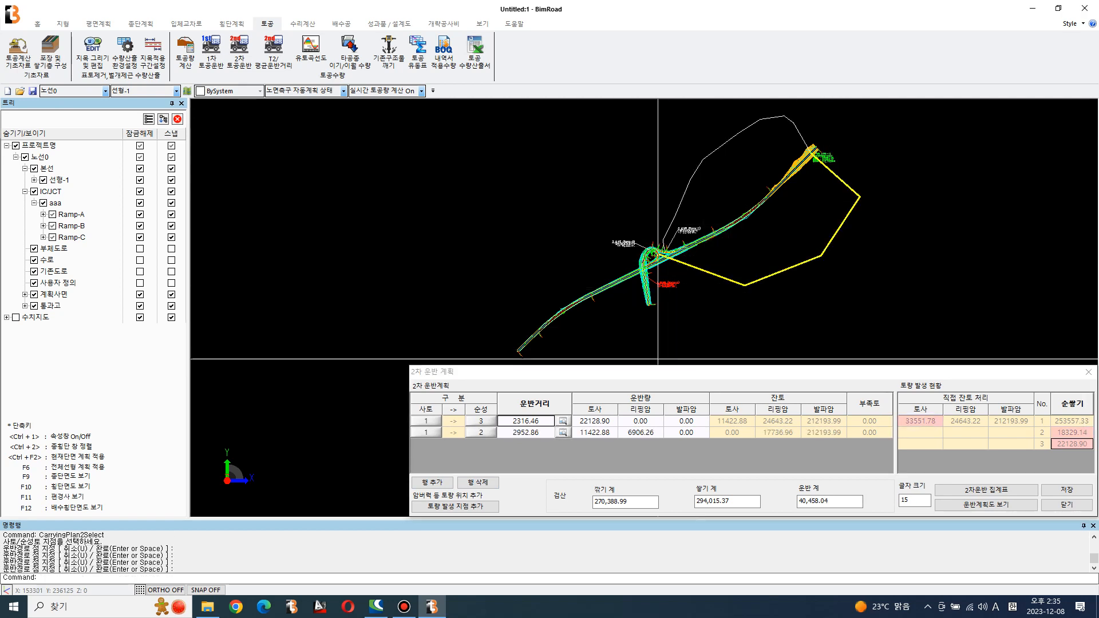
# Add a third haul row from 사토 point 1 to Ramp-A's 순성 point 1
pyautogui.click(433, 482)
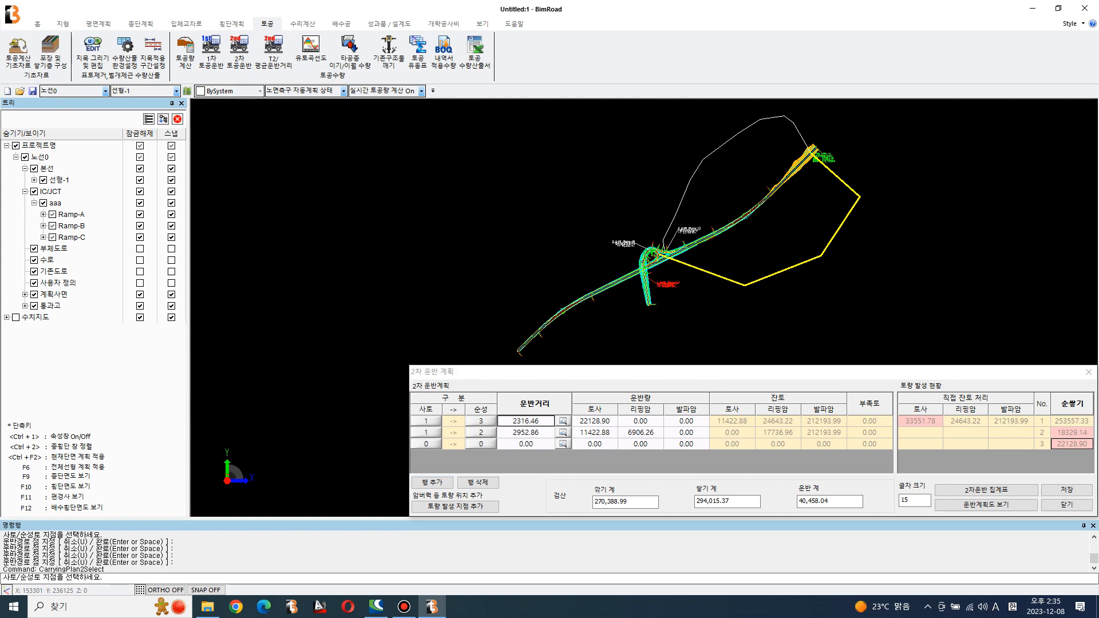
pyautogui.click(650, 247)
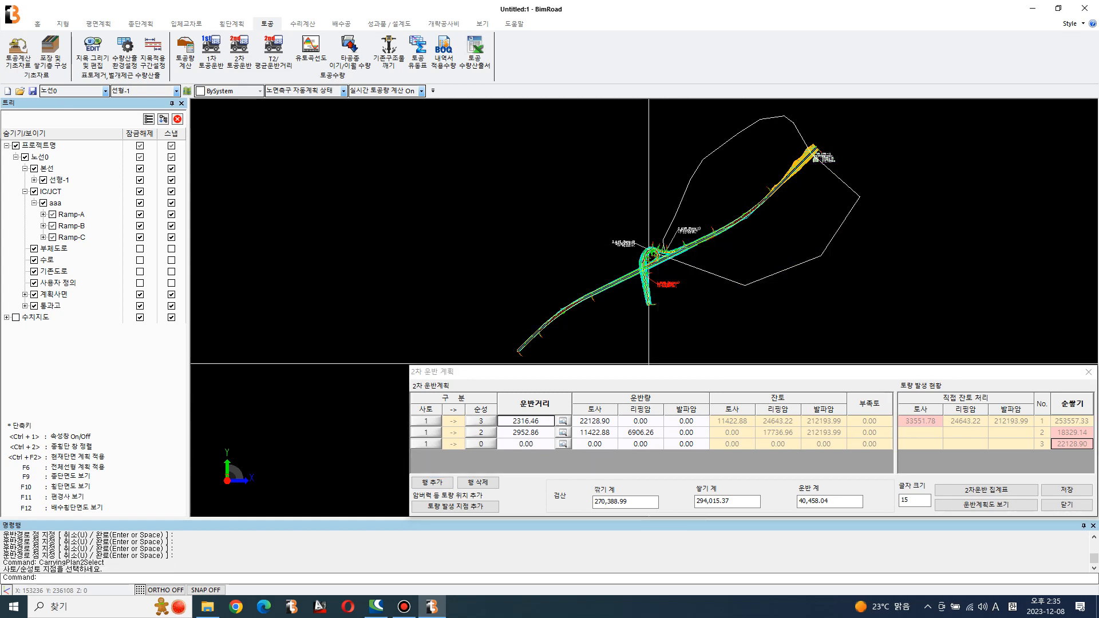
pyautogui.click(660, 283)
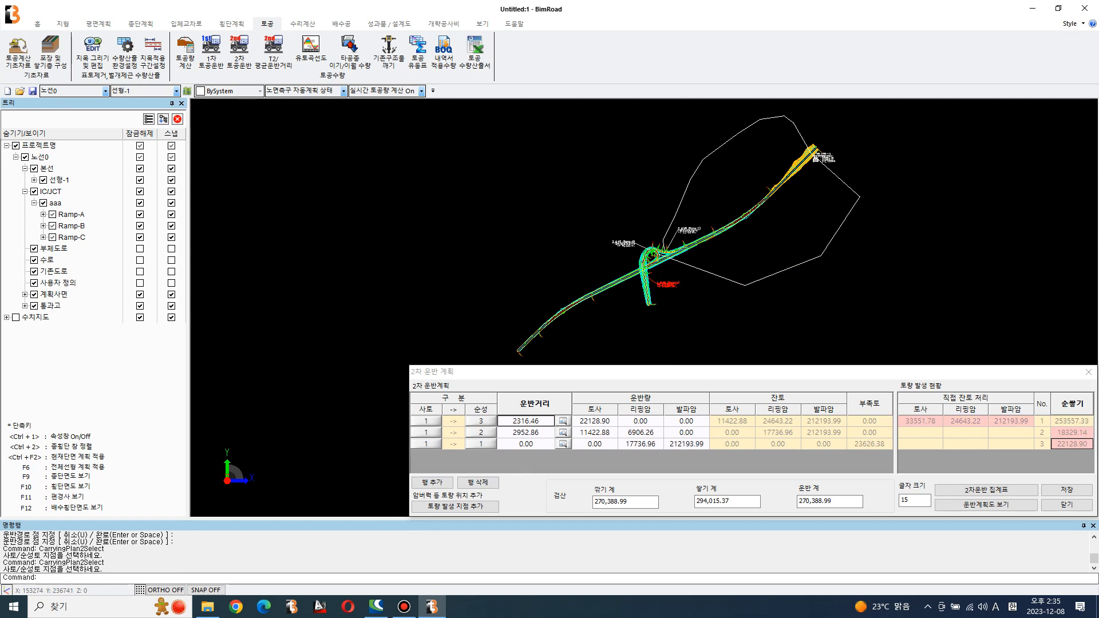
# Draw the haul route to Ramp-A through four points below the main line, about 3199 in 운반거리, and save the haul plan
pyautogui.click(564, 444)
pyautogui.click(840, 253)
pyautogui.click(812, 288)
pyautogui.click(738, 318)
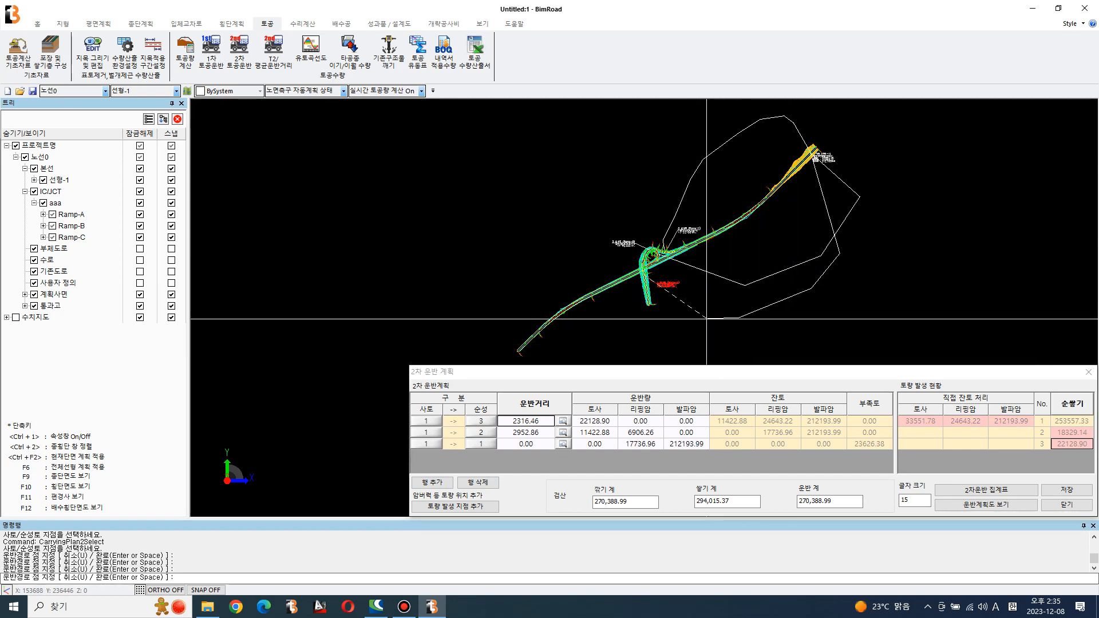
pyautogui.click(707, 319)
pyautogui.press('Return')
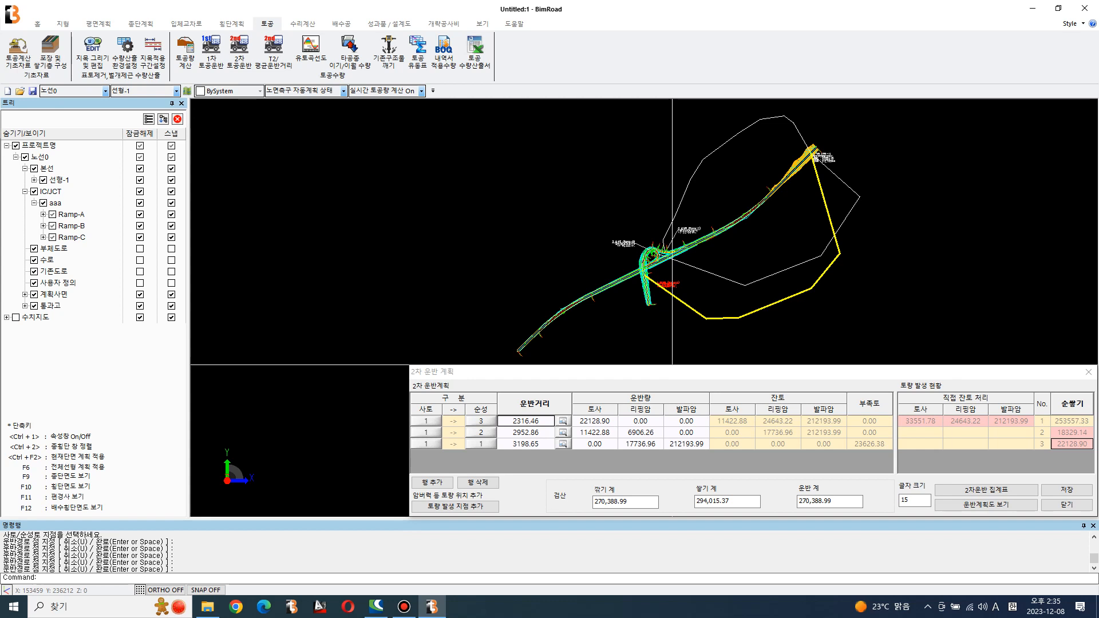
pyautogui.click(1066, 490)
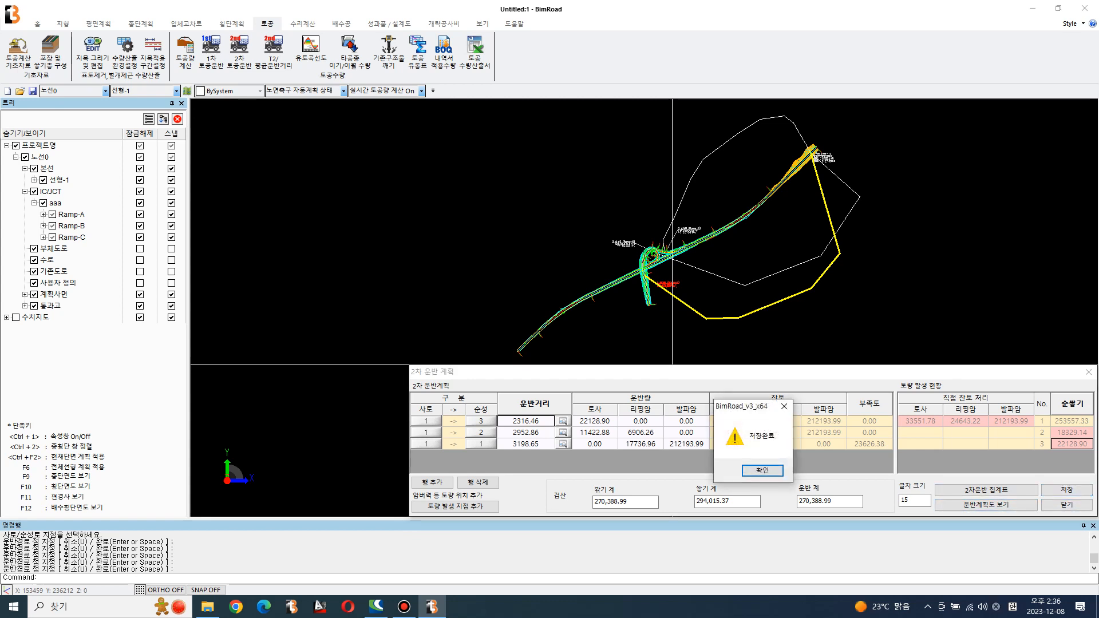
# Close the second-stage haul plan and save its changes
pyautogui.click(763, 471)
pyautogui.click(1067, 505)
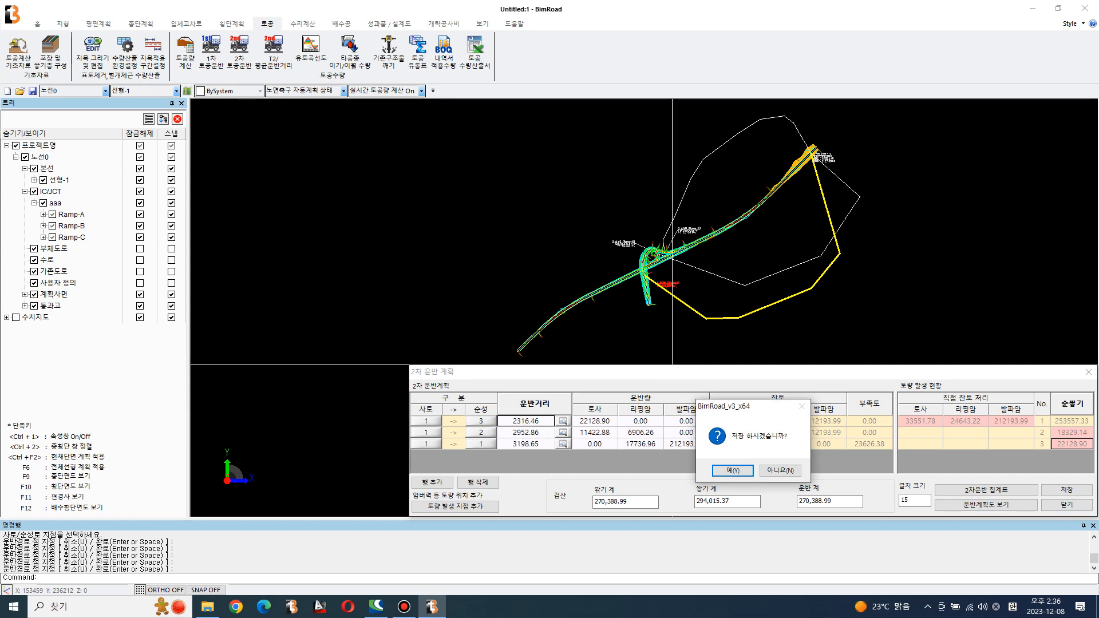
pyautogui.click(733, 470)
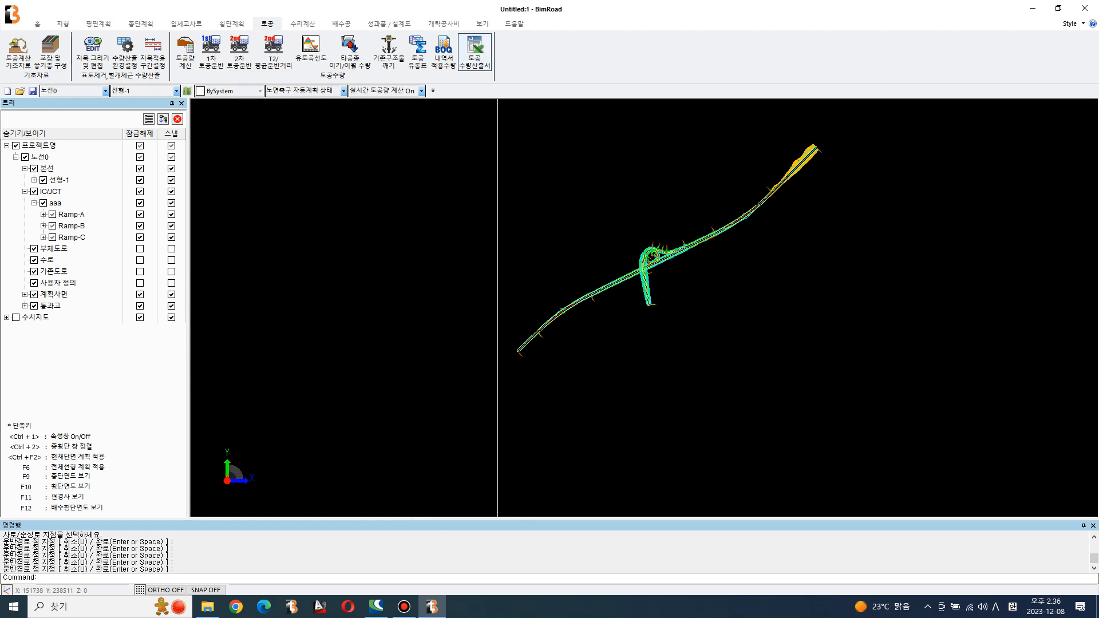
# Open the 토공수량산출서 report and review the 토량발생현황, 덤프-2차, 덤프-1차, 덤프총괄, 도자 and 무대 tables
pyautogui.click(475, 52)
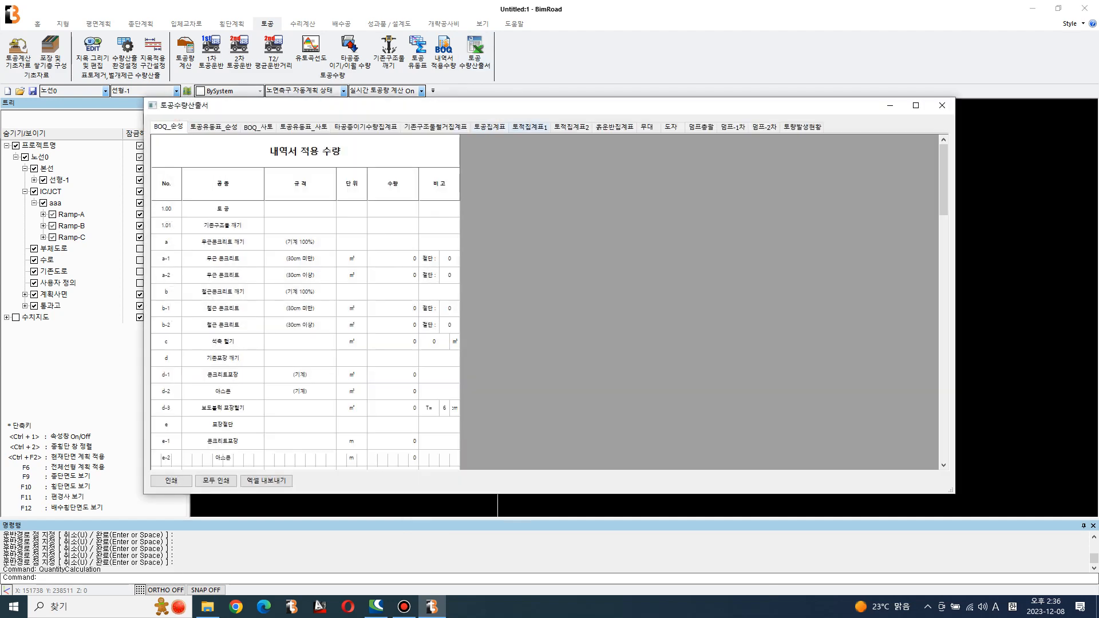
pyautogui.click(803, 127)
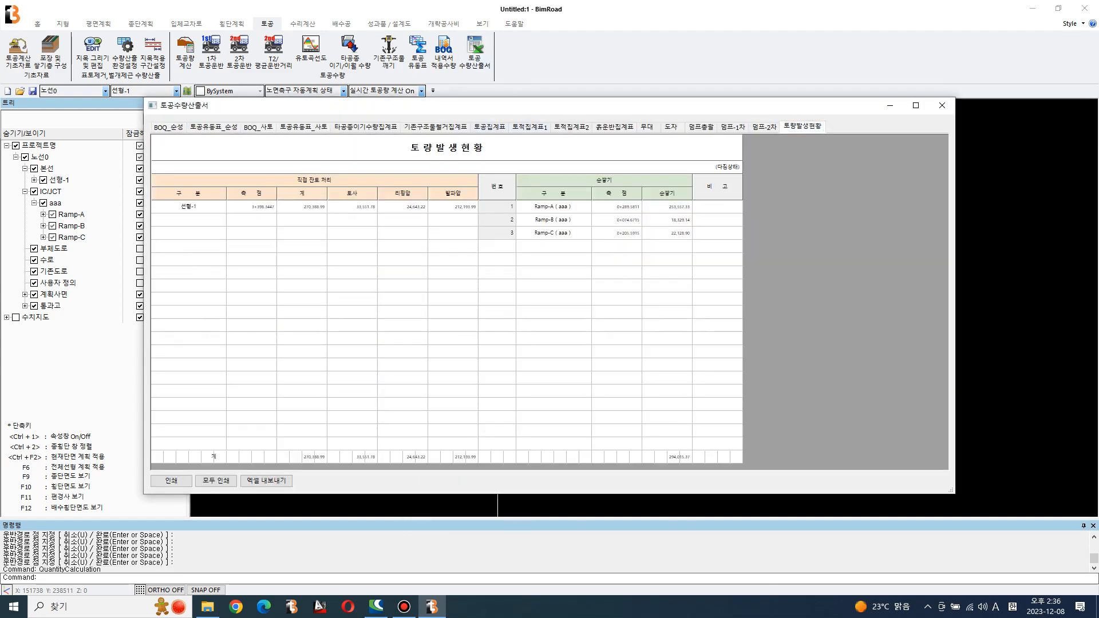
pyautogui.click(765, 126)
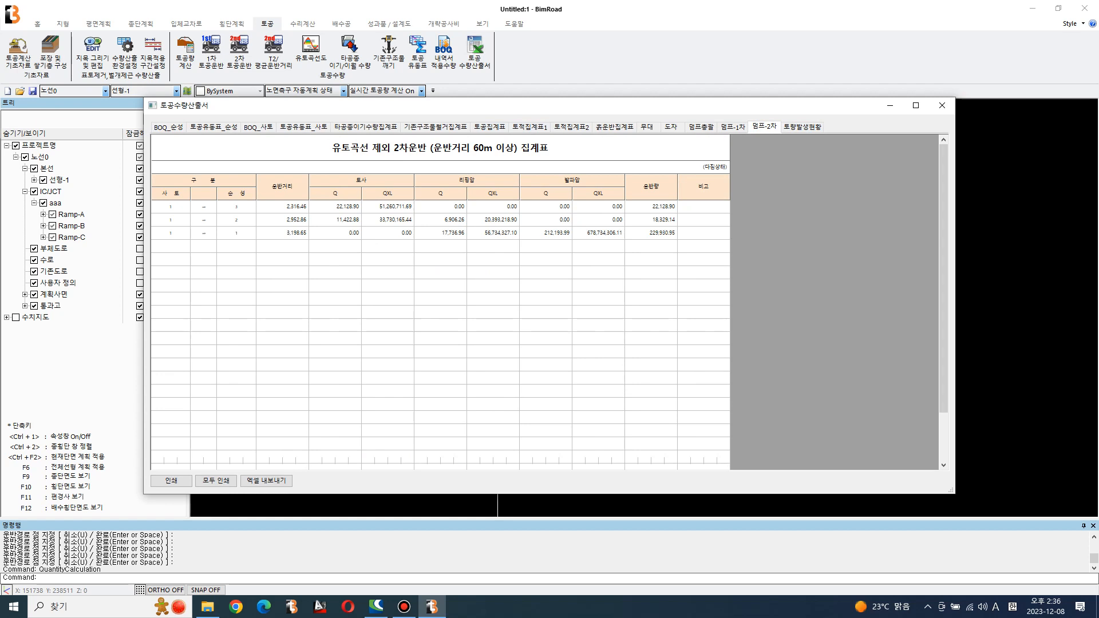
pyautogui.click(733, 127)
pyautogui.click(700, 127)
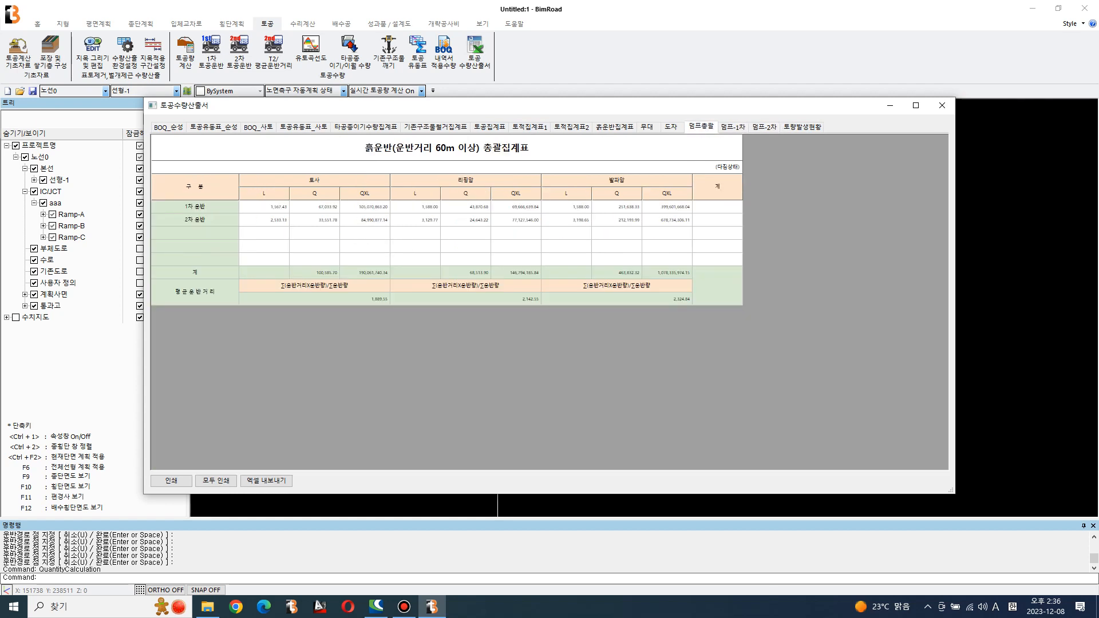
pyautogui.click(672, 127)
pyautogui.click(647, 127)
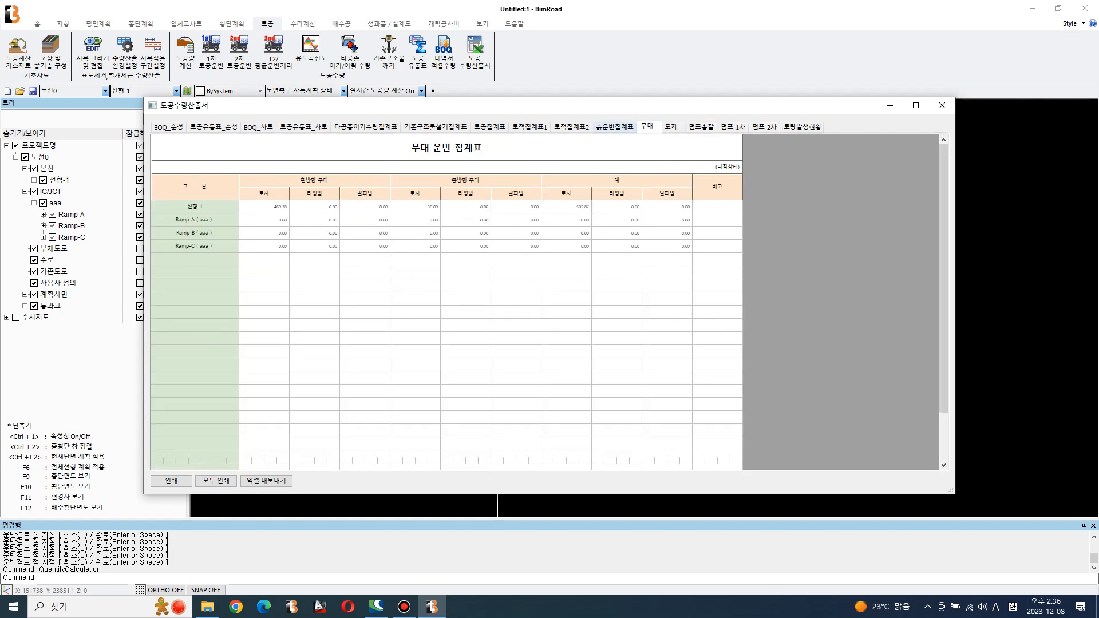
# Examine the 흙운반집계표 down to its two 순쌓기 verification formulas
pyautogui.click(614, 127)
pyautogui.click(504, 336)
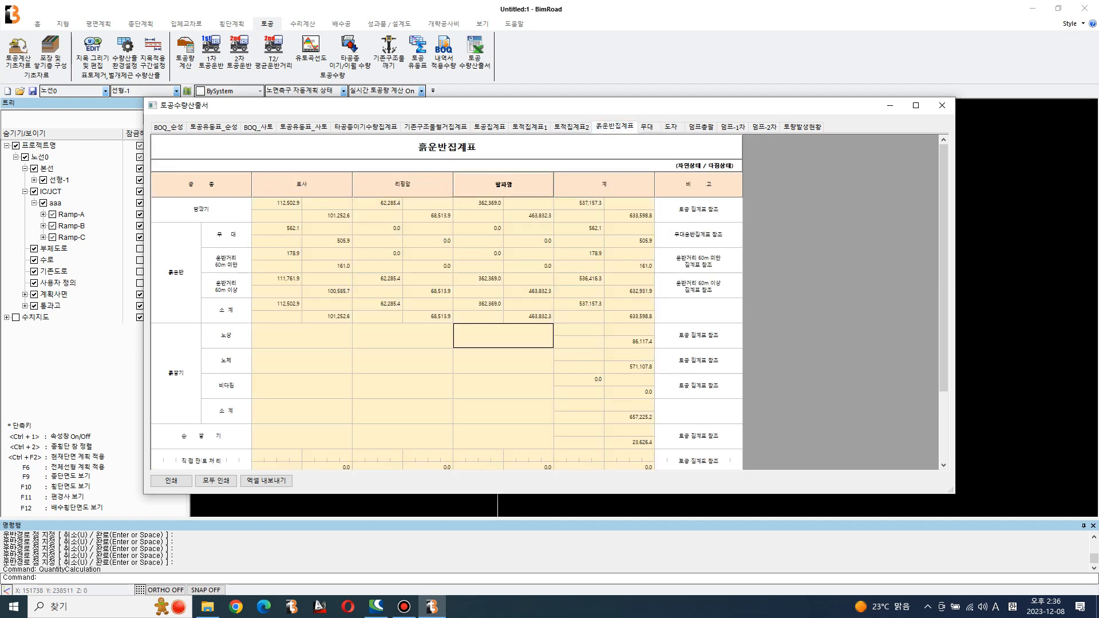
pyautogui.scroll(-3, 503, 336)
pyautogui.click(390, 417)
pyautogui.click(440, 443)
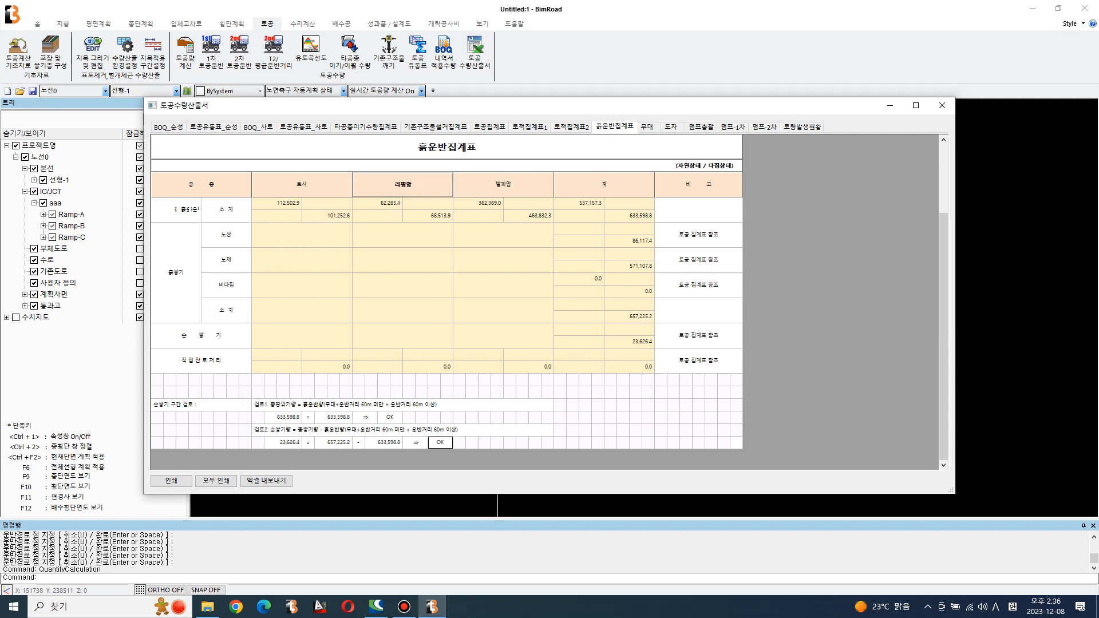
# Review the tables from 토적집계표2 back to 토공유동표_사토, including the latter's 검산 columns
pyautogui.click(572, 127)
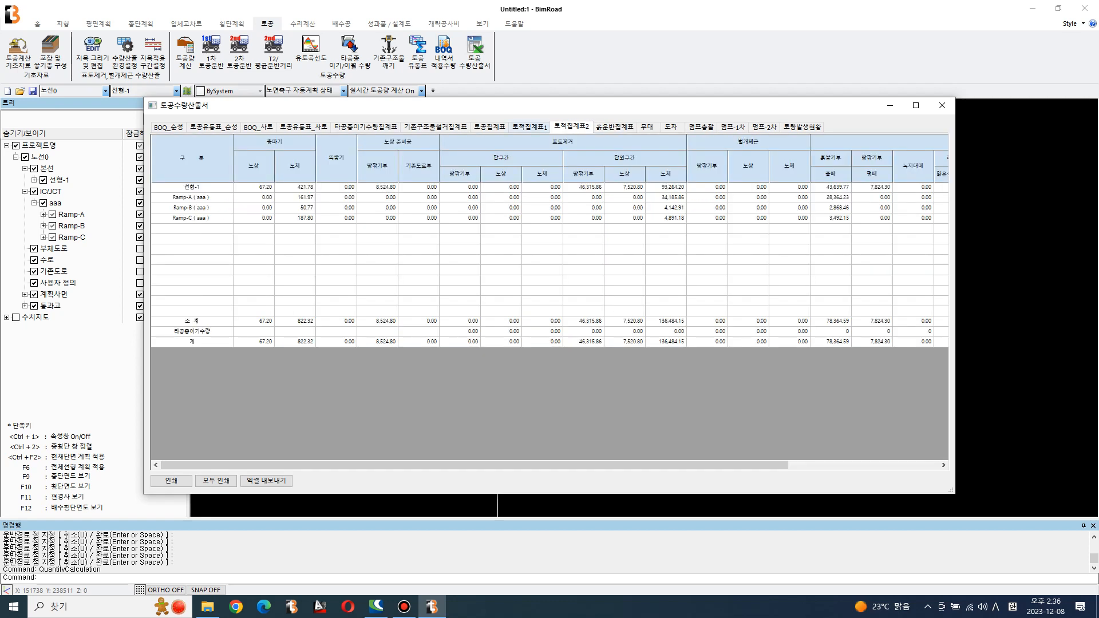
pyautogui.press('Left')
pyautogui.press('Left')
pyautogui.press('Left')
pyautogui.press('Left')
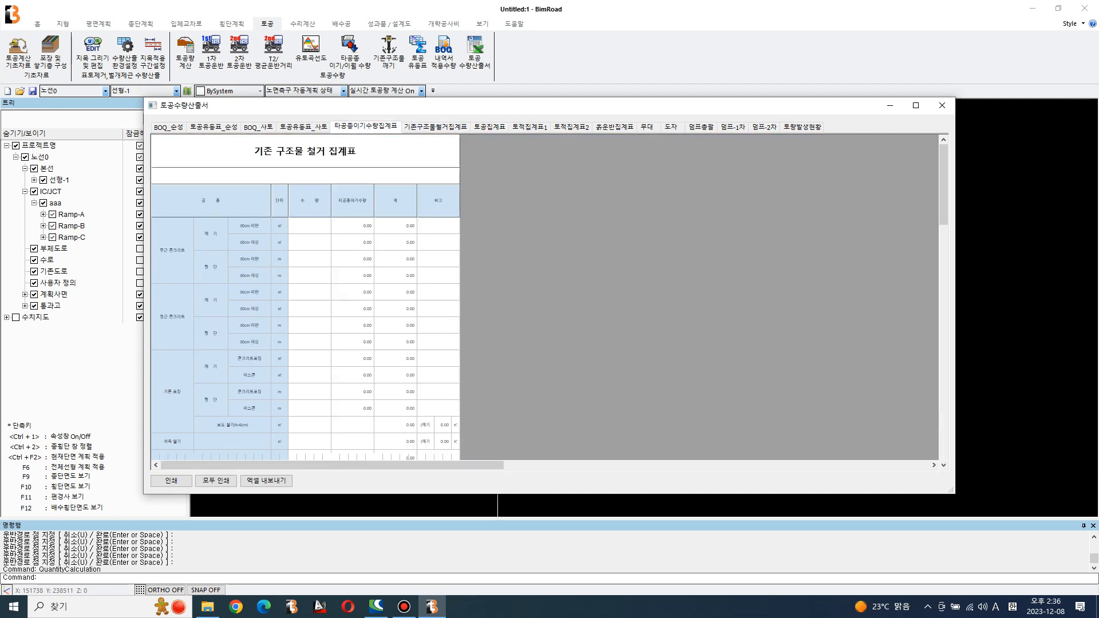
pyautogui.press('Left')
pyautogui.click(583, 321)
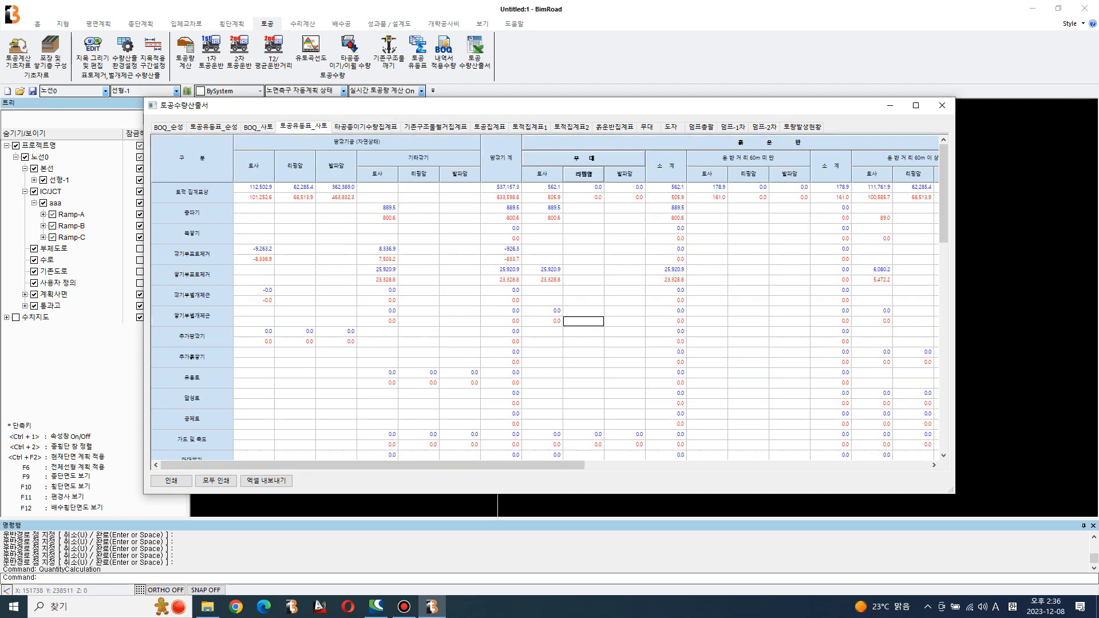
pyautogui.moveTo(400, 466); pyautogui.dragTo(746, 466)
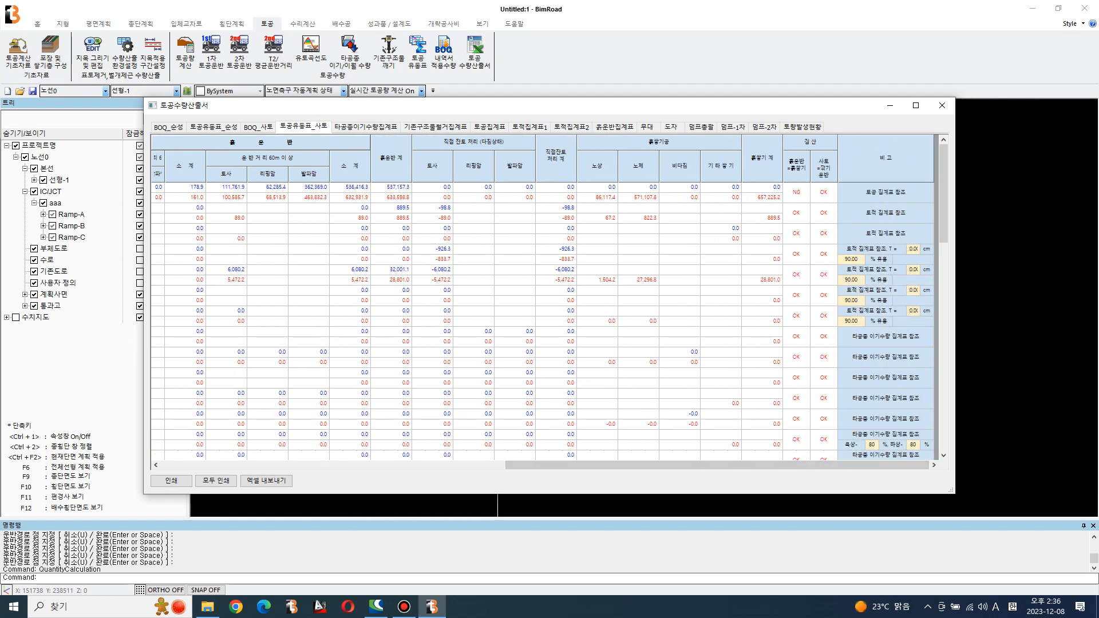
# Compare the 토공유동표_순성 and 토공유동표_사토 tables, examine the 흙운반=흙쌓기 check for the first row, and close the report
pyautogui.click(259, 127)
pyautogui.click(213, 127)
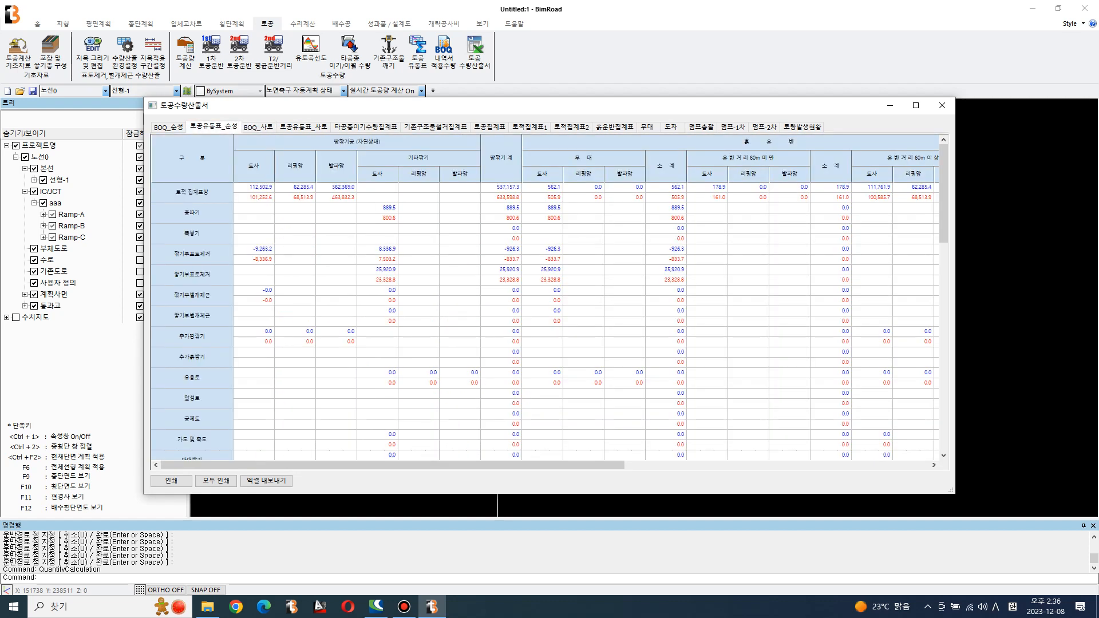
pyautogui.click(303, 126)
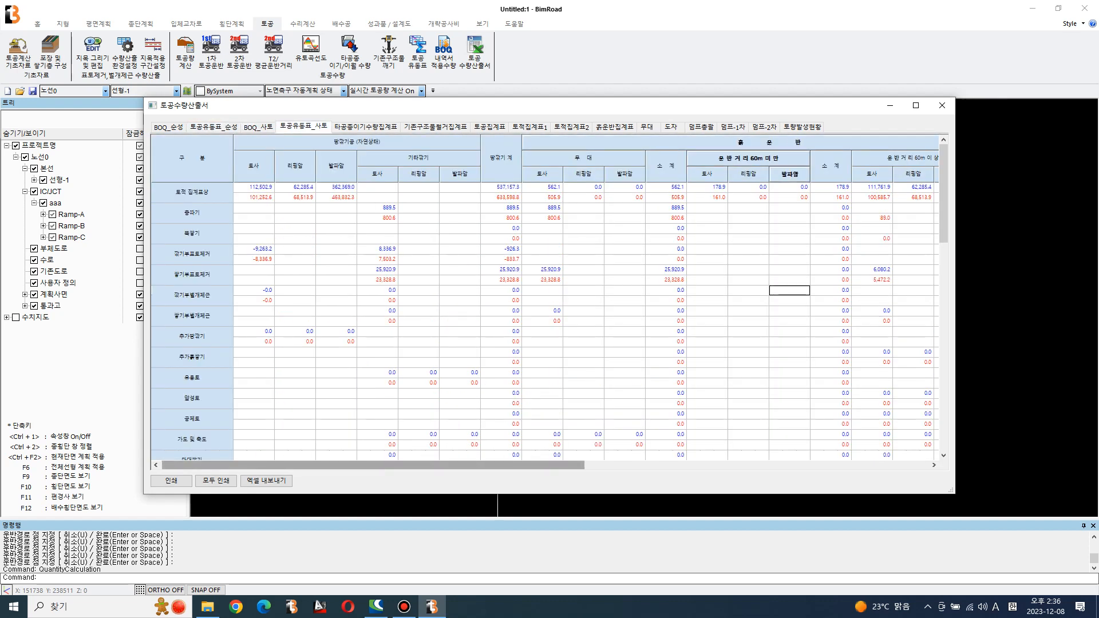
pyautogui.click(796, 193)
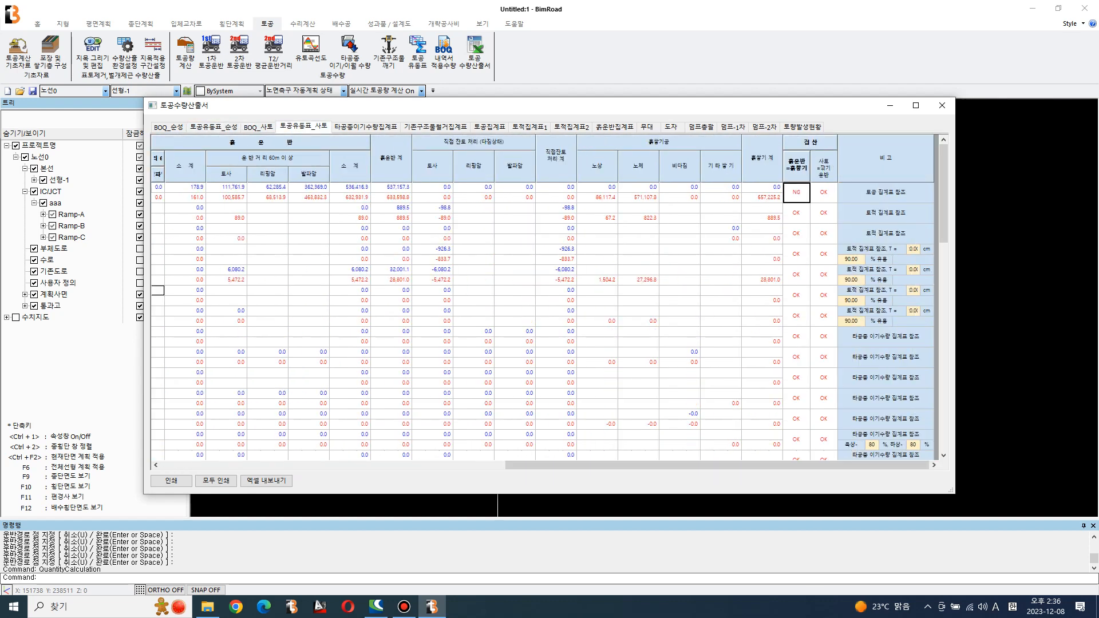
pyautogui.keyDown('ctrl'); pyautogui.scroll(2, 797, 193); pyautogui.keyUp('ctrl')
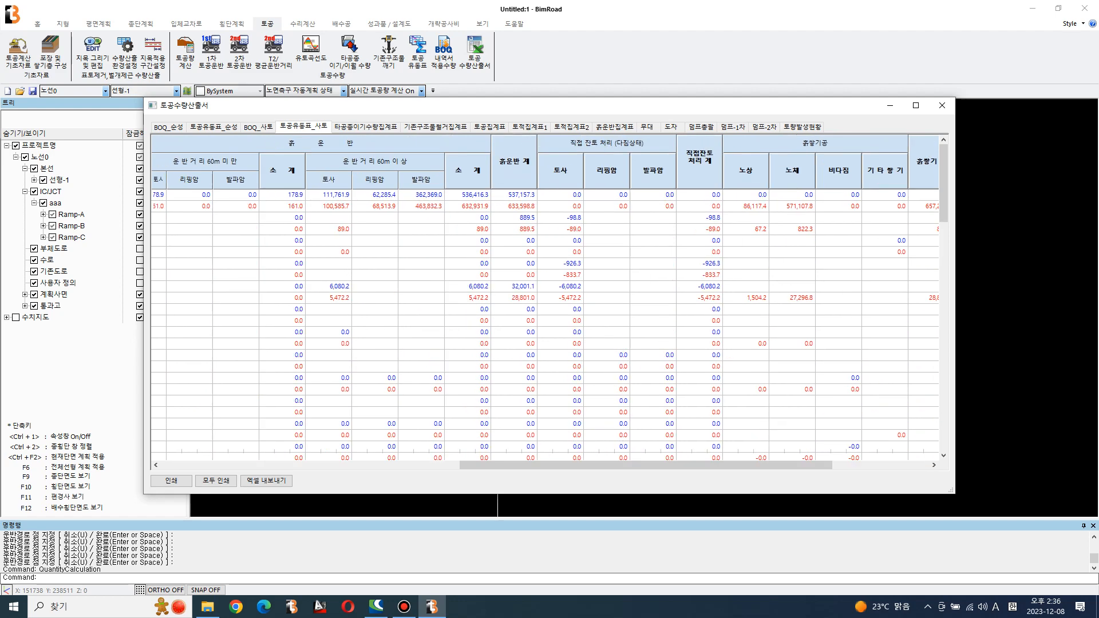
pyautogui.moveTo(744, 465); pyautogui.dragTo(848, 465)
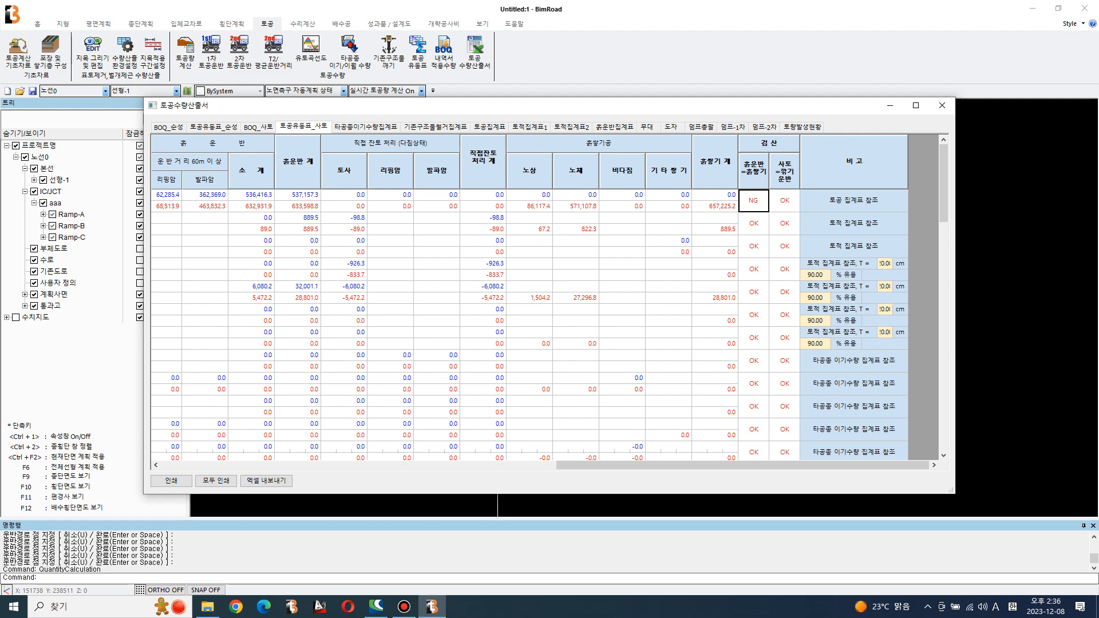
pyautogui.click(214, 127)
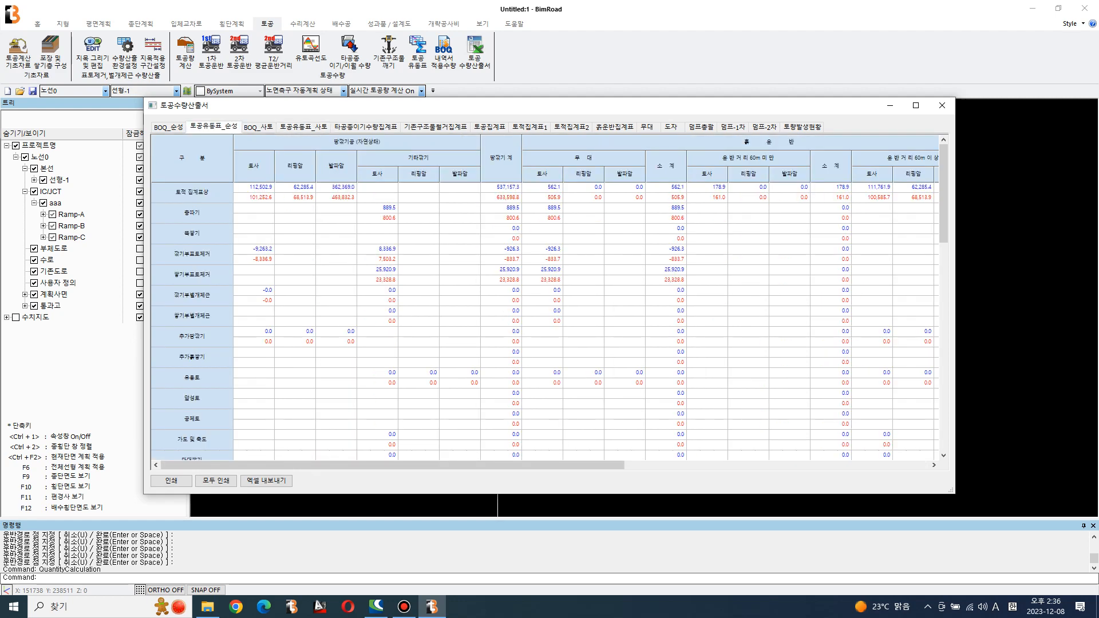
pyautogui.moveTo(389, 466)
pyautogui.mouseDown()
pyautogui.moveTo(694, 465)
pyautogui.moveTo(388, 465)
pyautogui.mouseUp()
pyautogui.click(942, 105)
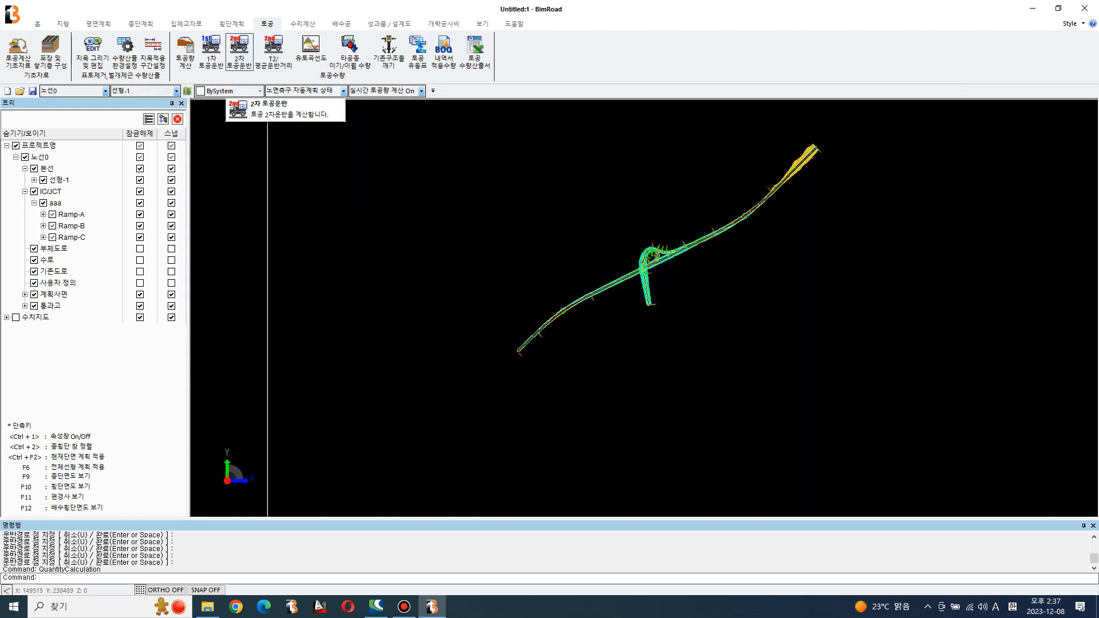
# Reopen the 2차 토공운반 plan to check its haul rows, and close it with saving
pyautogui.click(239, 51)
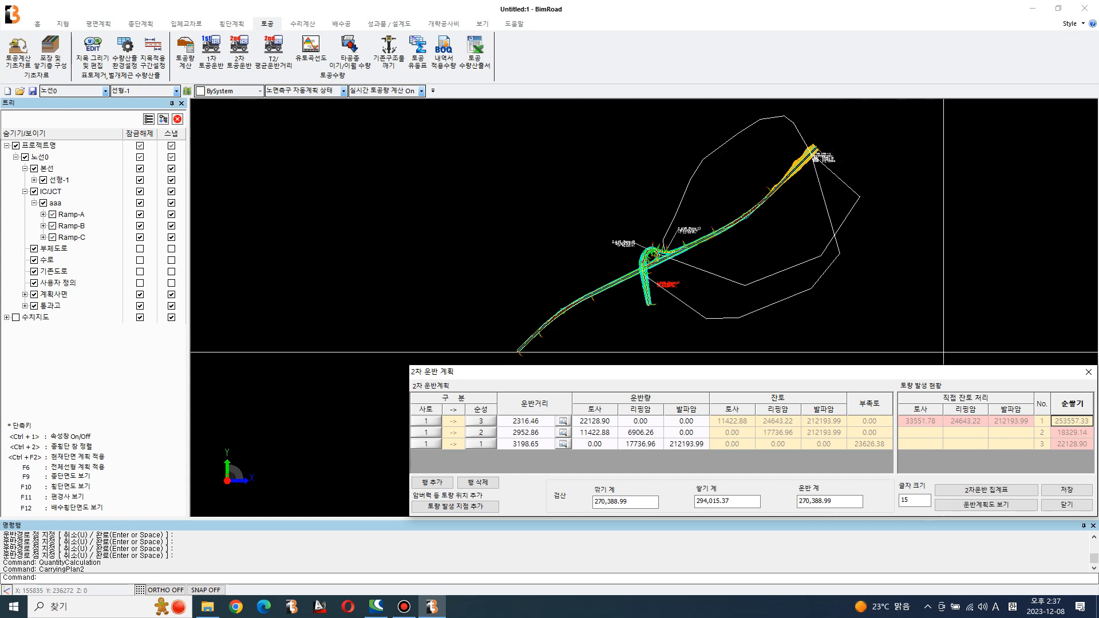
pyautogui.click(1067, 505)
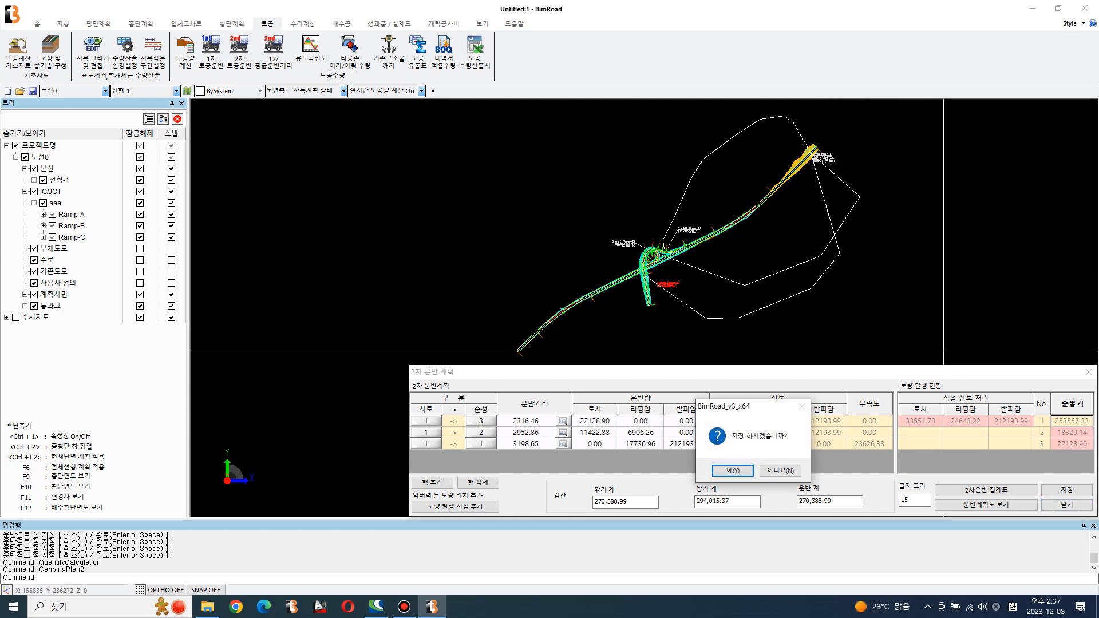
pyautogui.click(734, 471)
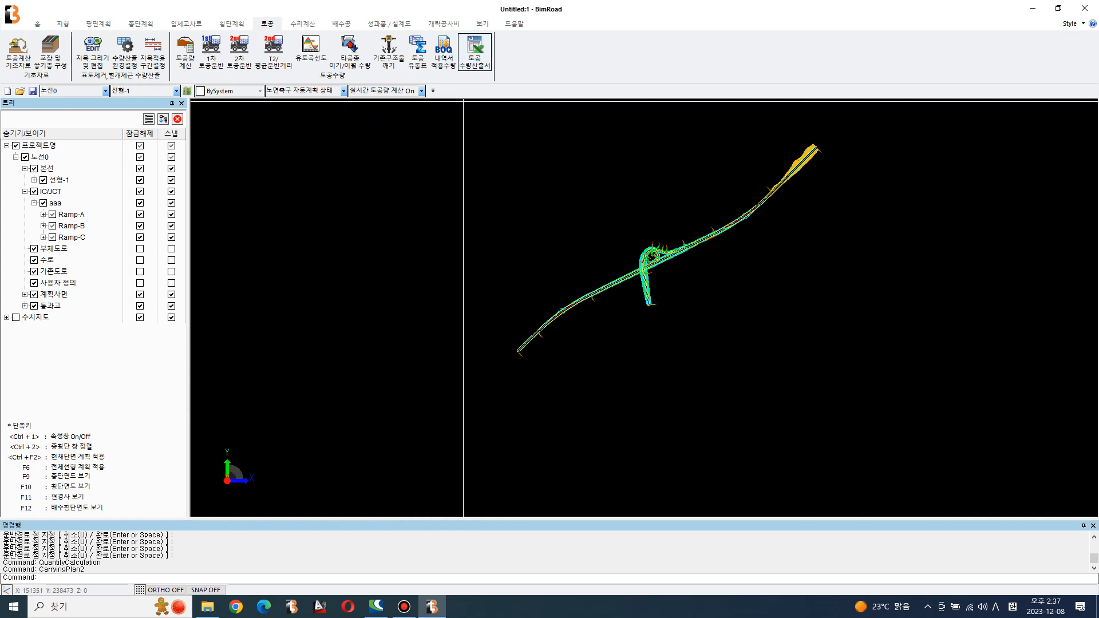
# Reopen the 토공수량산출서 report and examine the 검산 columns and the closing totals of 토공유동표_순성
pyautogui.click(474, 55)
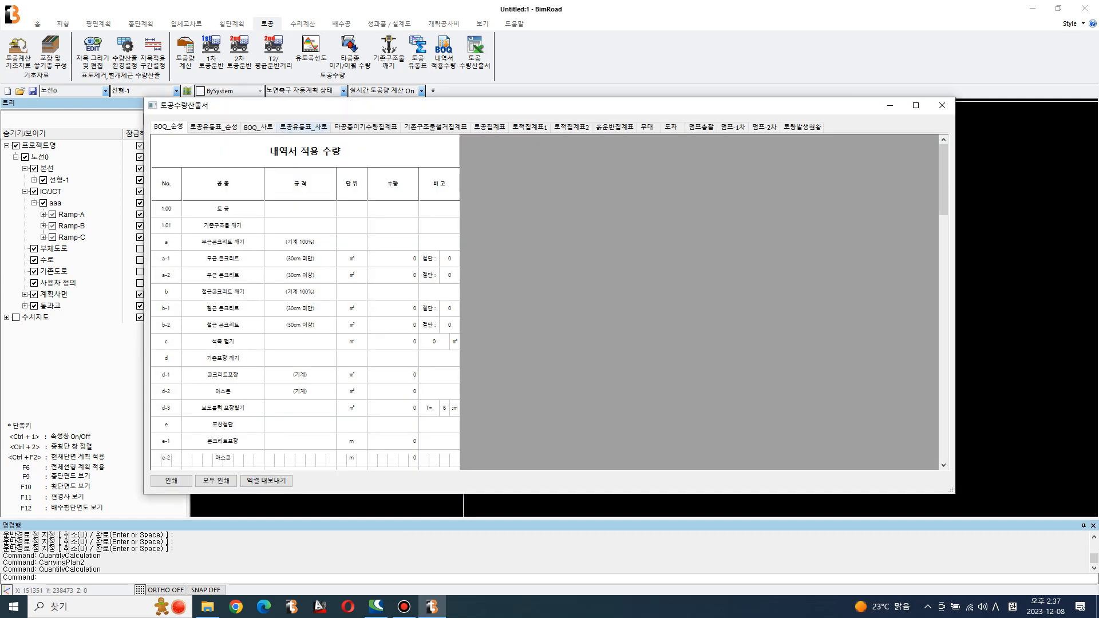
pyautogui.click(303, 127)
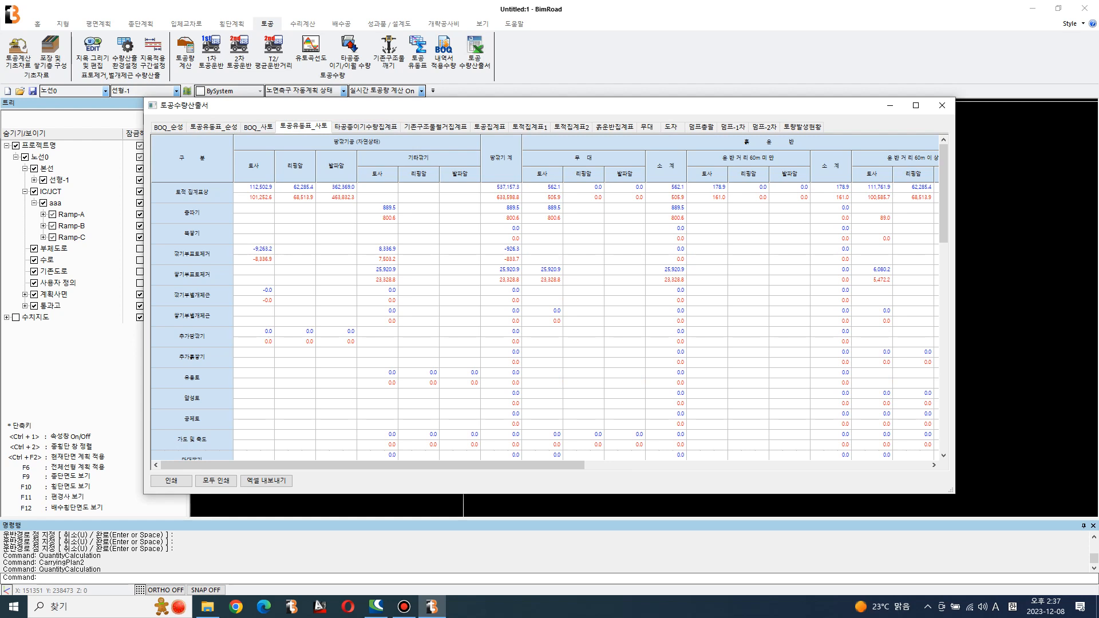
pyautogui.click(214, 127)
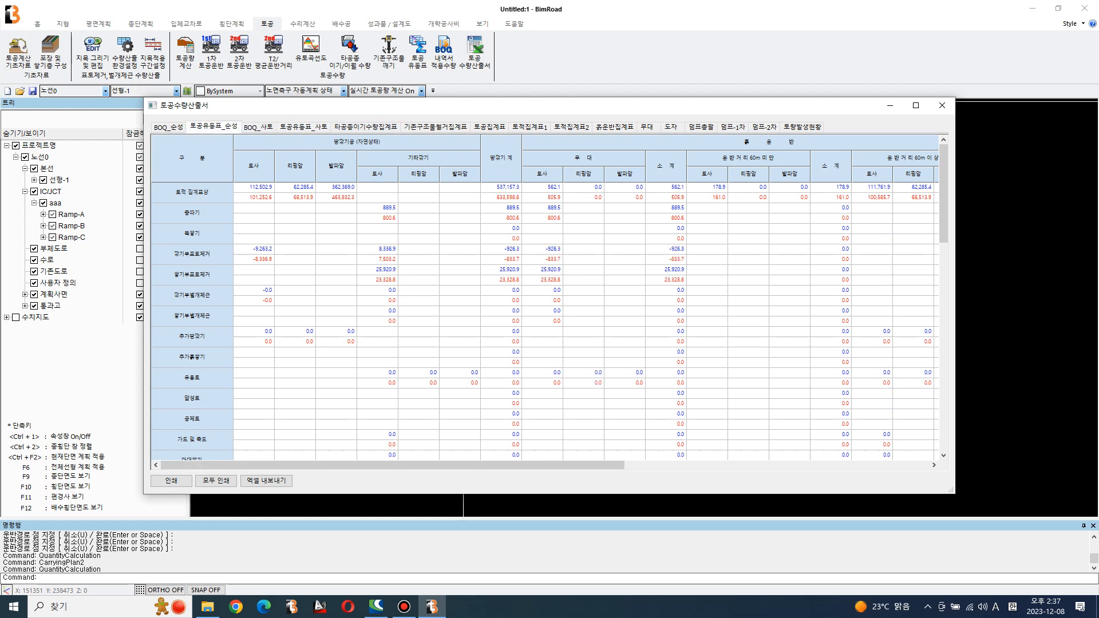
pyautogui.moveTo(367, 466); pyautogui.dragTo(672, 465)
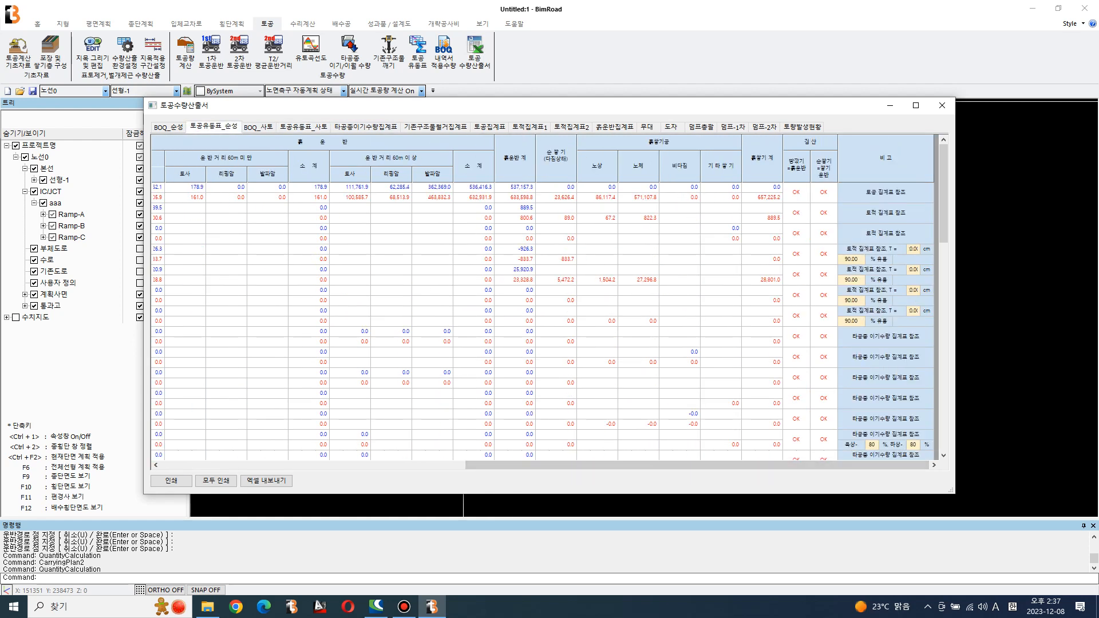
pyautogui.moveTo(943, 194); pyautogui.dragTo(943, 404)
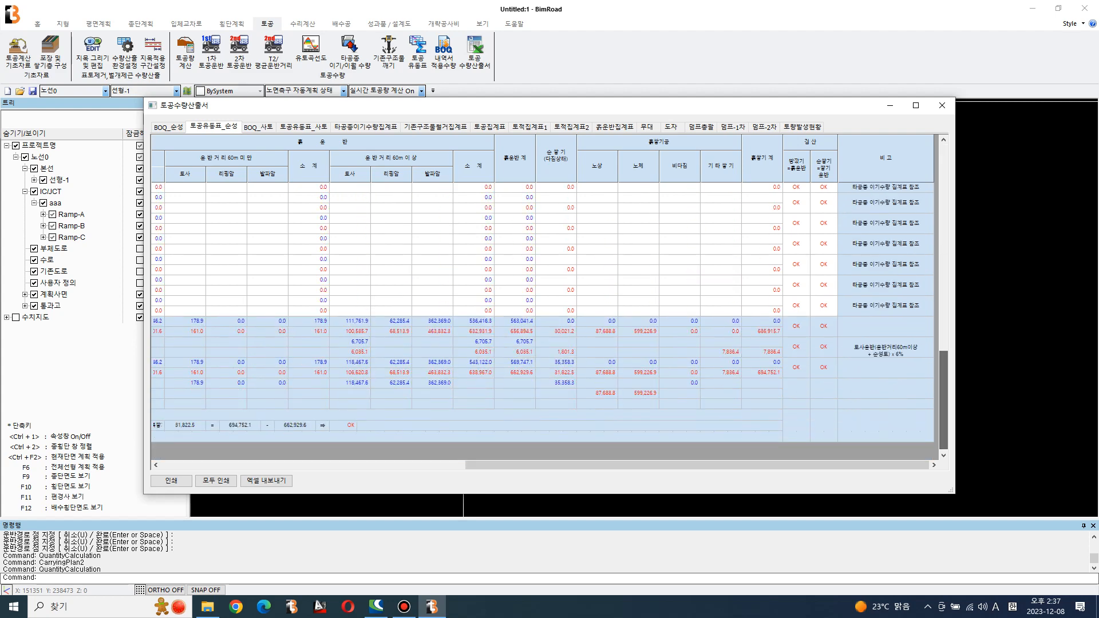
pyautogui.moveTo(733, 465); pyautogui.dragTo(428, 465)
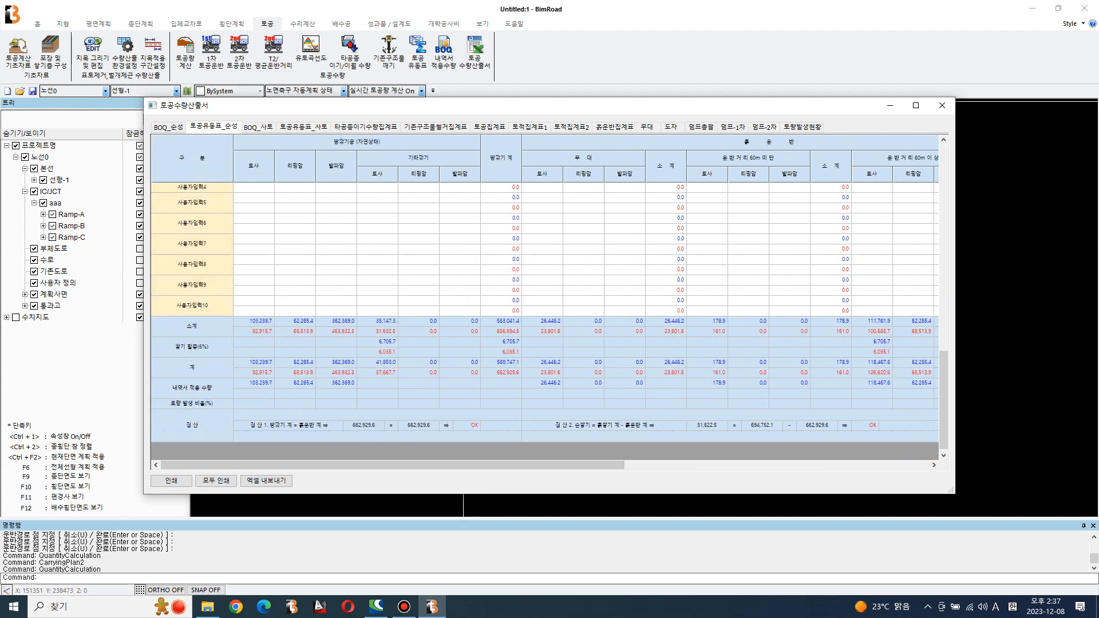
pyautogui.click(418, 280)
# Review the 타공종이기수량집계표 items and their matching 추가땅깎기, 유용토 and 암성토 rows in 토공유동표_순성
pyautogui.click(365, 127)
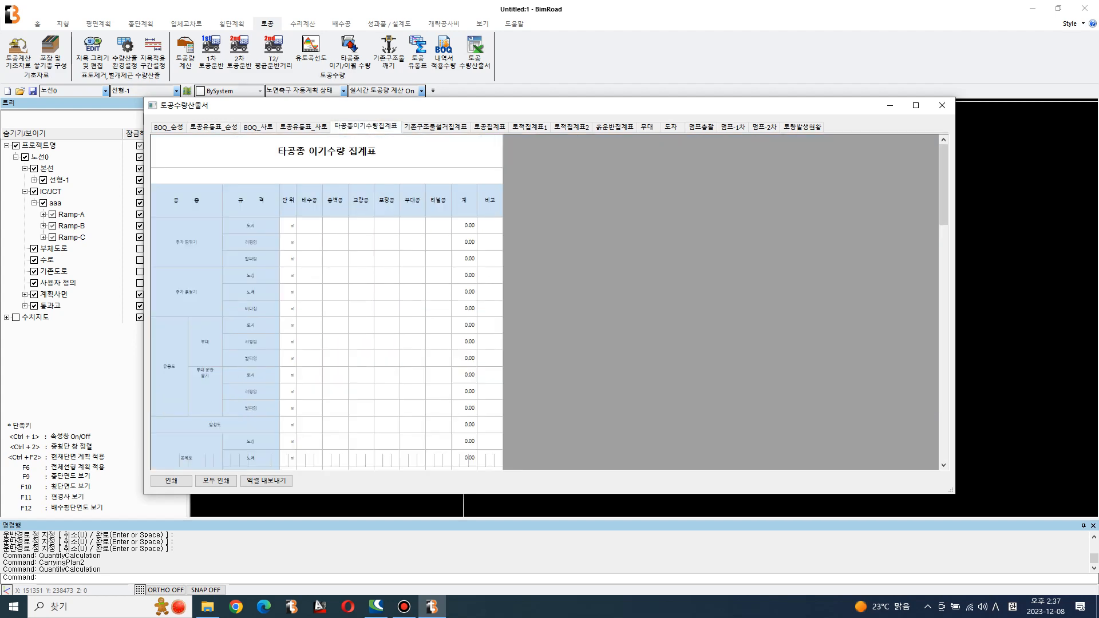
pyautogui.click(336, 275)
pyautogui.click(361, 308)
pyautogui.click(214, 127)
pyautogui.click(336, 342)
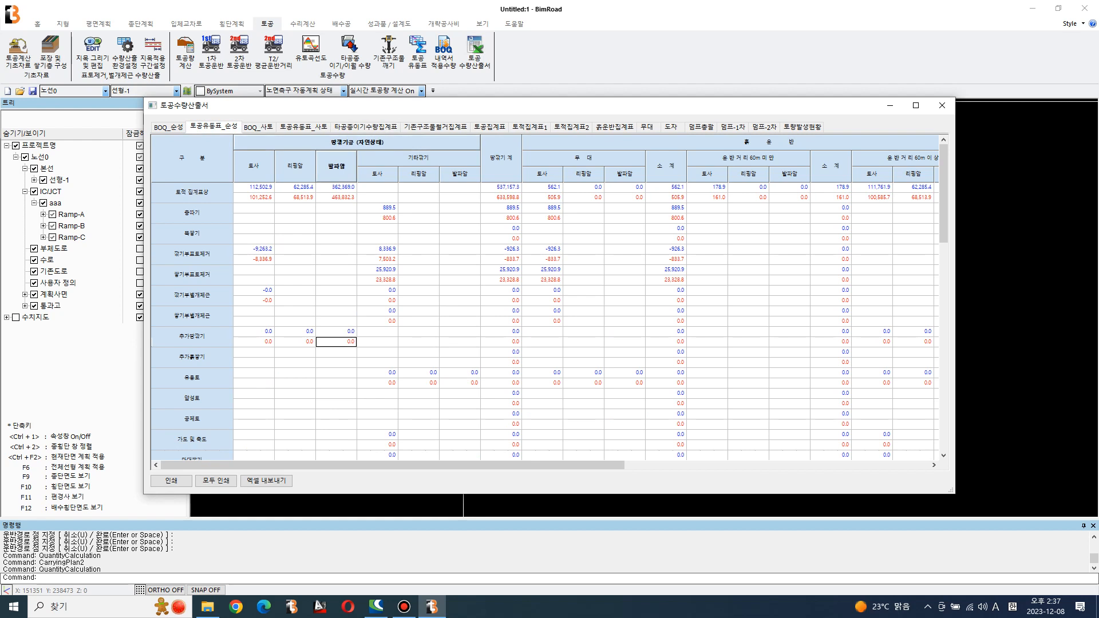
pyautogui.click(418, 373)
pyautogui.click(625, 393)
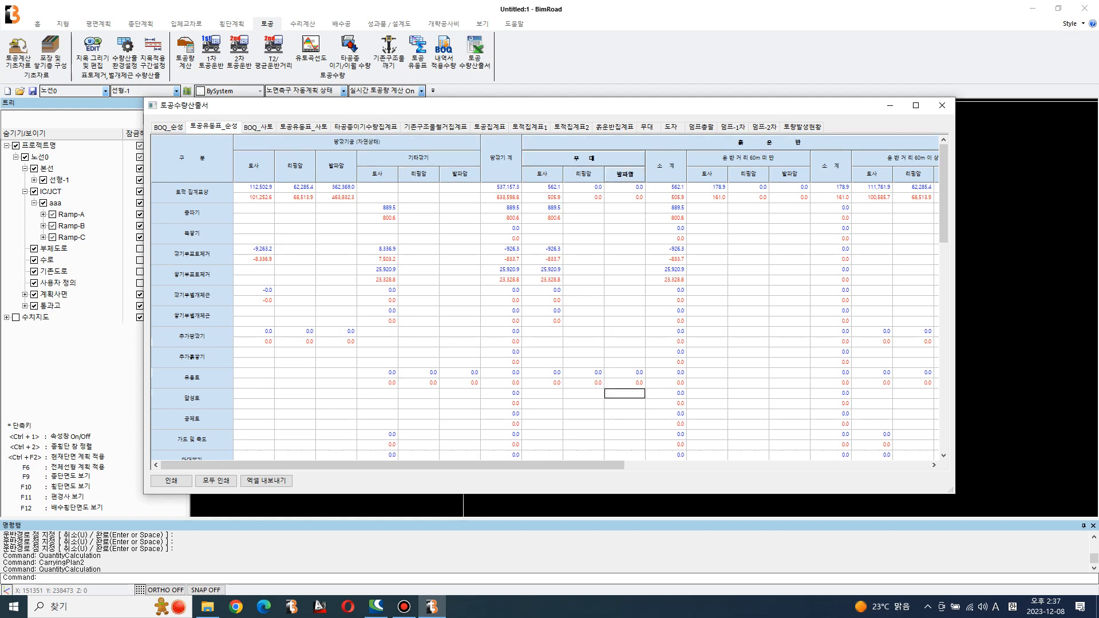
# Review the 내역서 적용 수량 items in the BOQ_순성 table and close the report
pyautogui.click(169, 127)
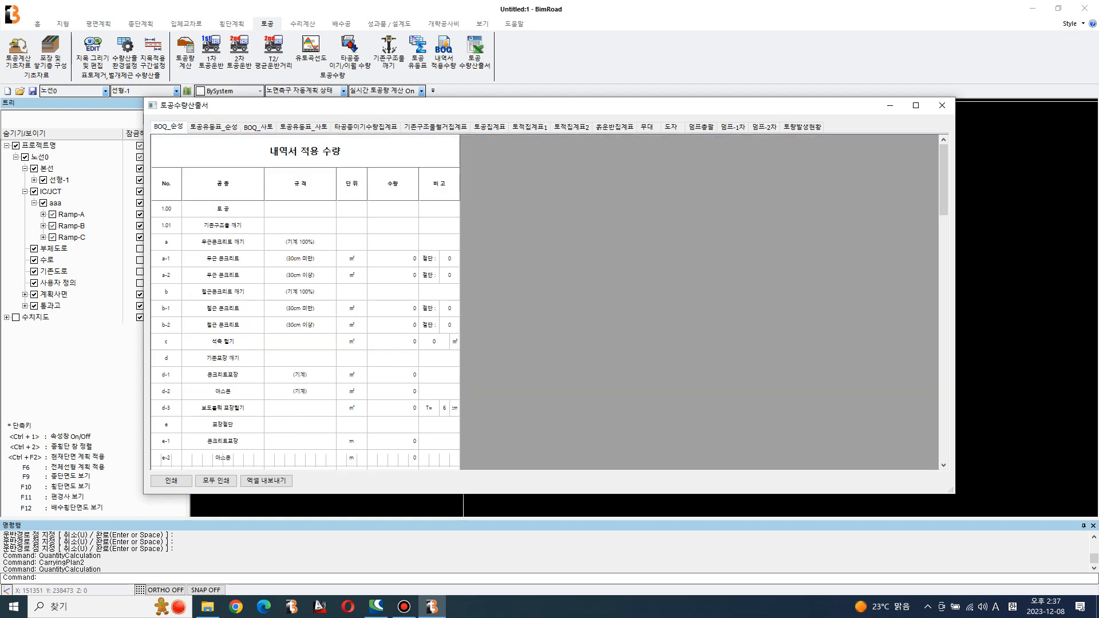
pyautogui.click(301, 375)
pyautogui.click(393, 392)
pyautogui.click(393, 325)
pyautogui.click(223, 309)
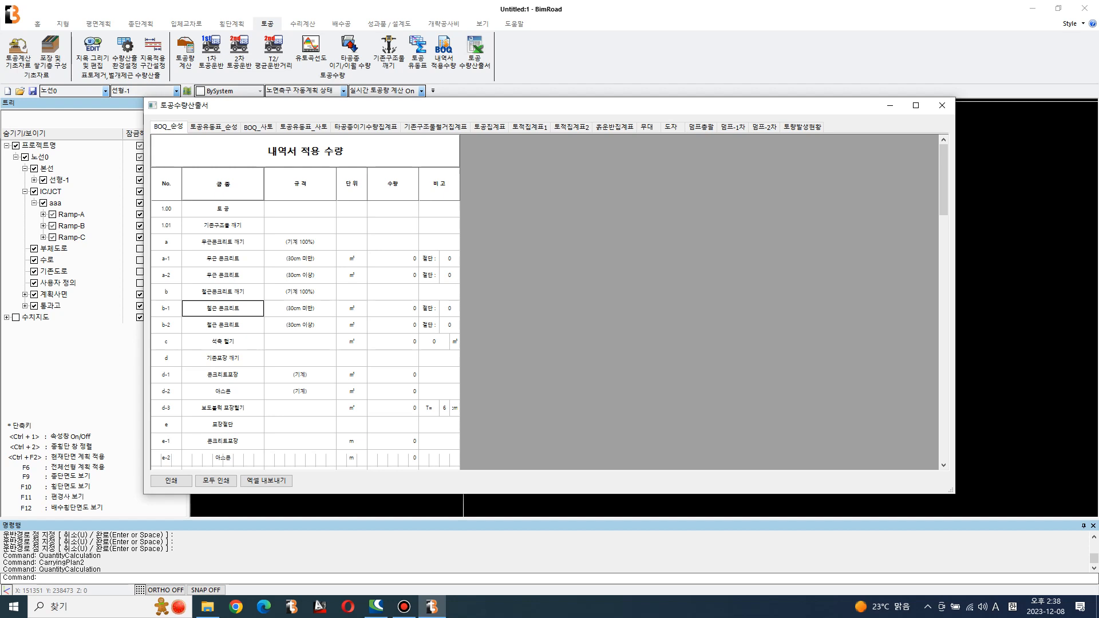
pyautogui.click(941, 105)
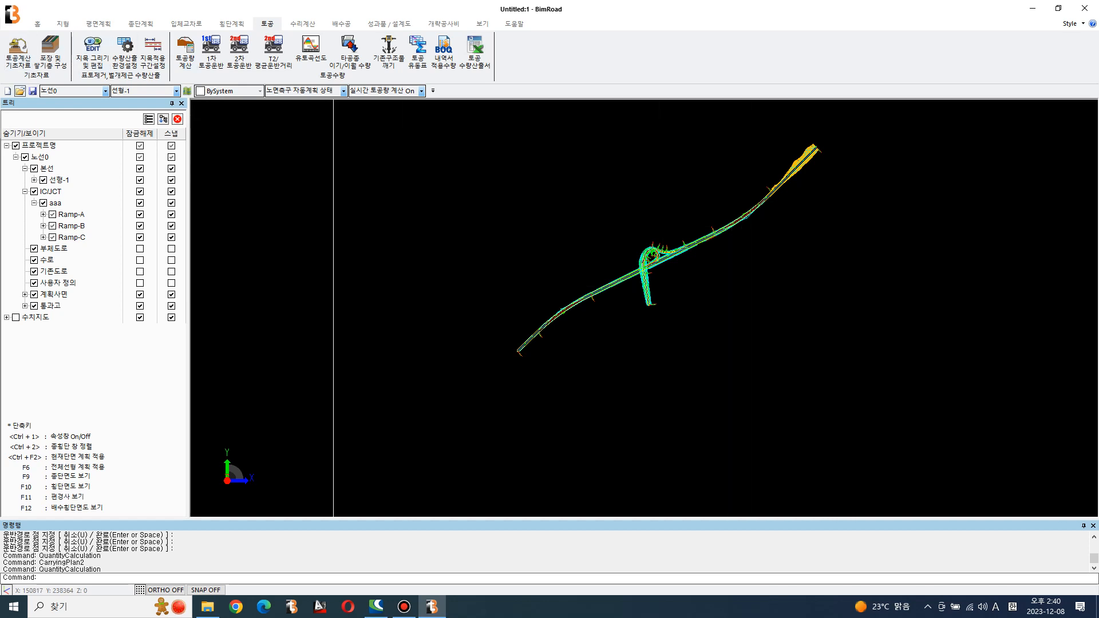
# Save the project as 1208 in the TEST1207 folder and minimize the program window
pyautogui.hotkey('ctrl', 's')
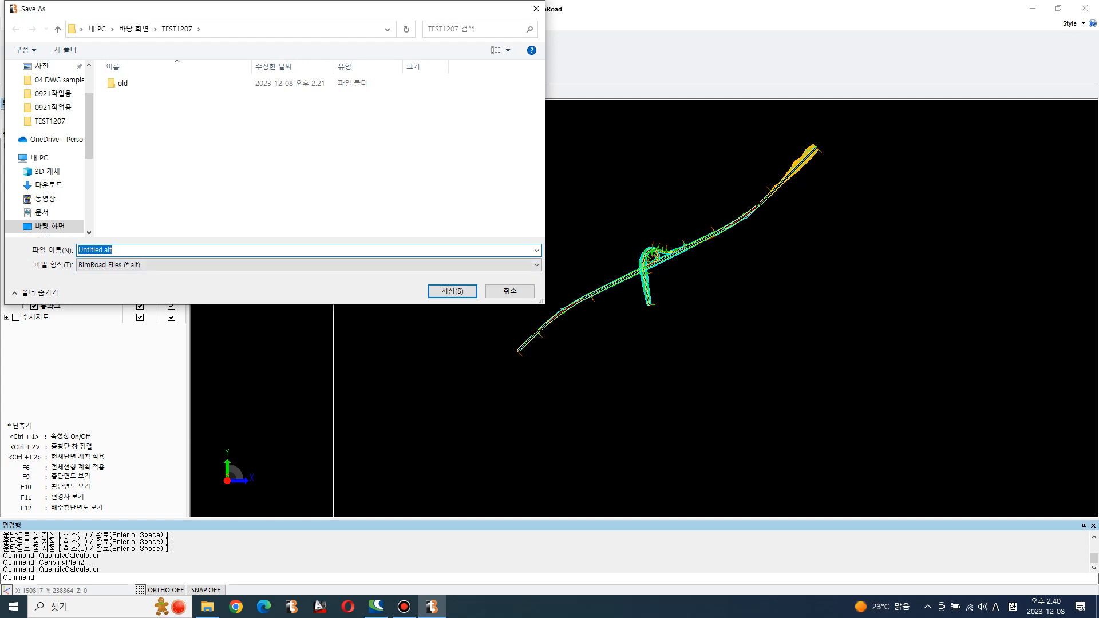
pyautogui.write('1208')
pyautogui.press('Return')
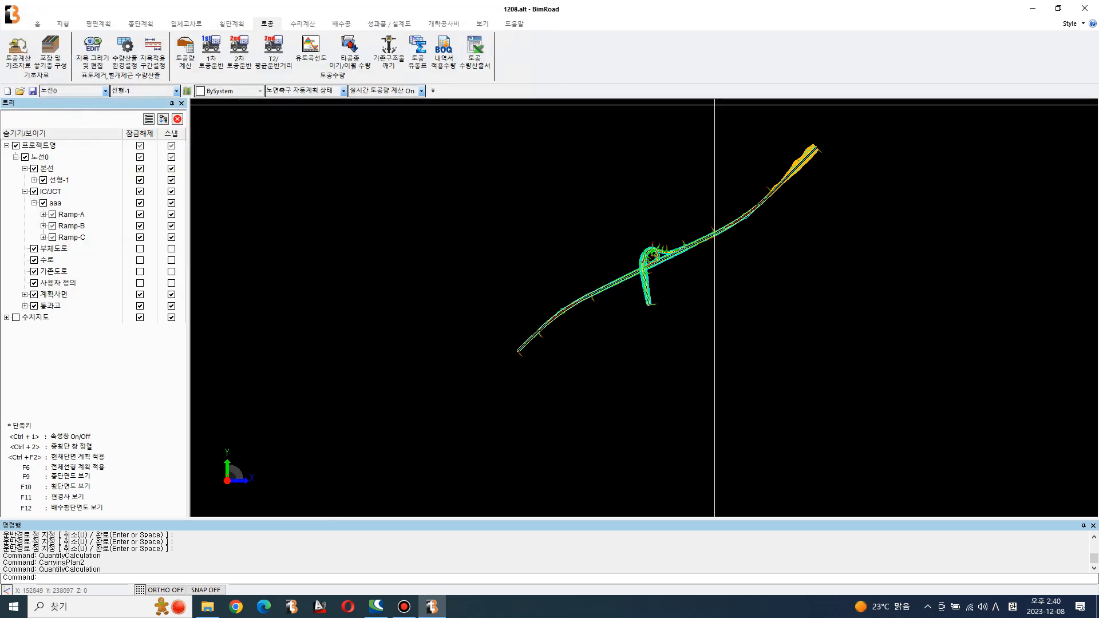
pyautogui.click(1033, 8)
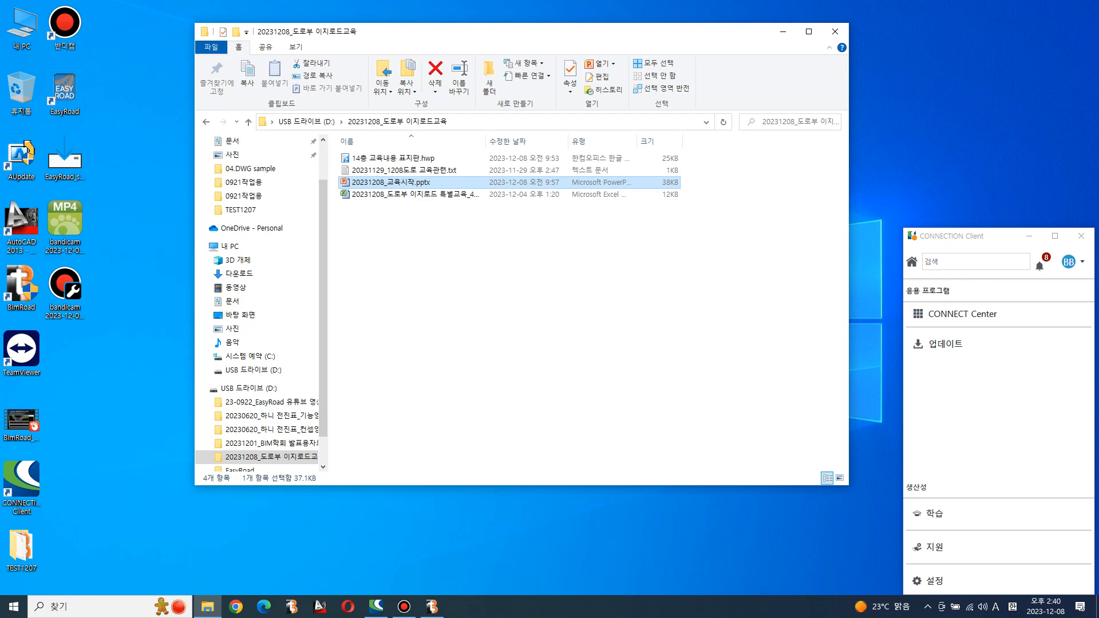